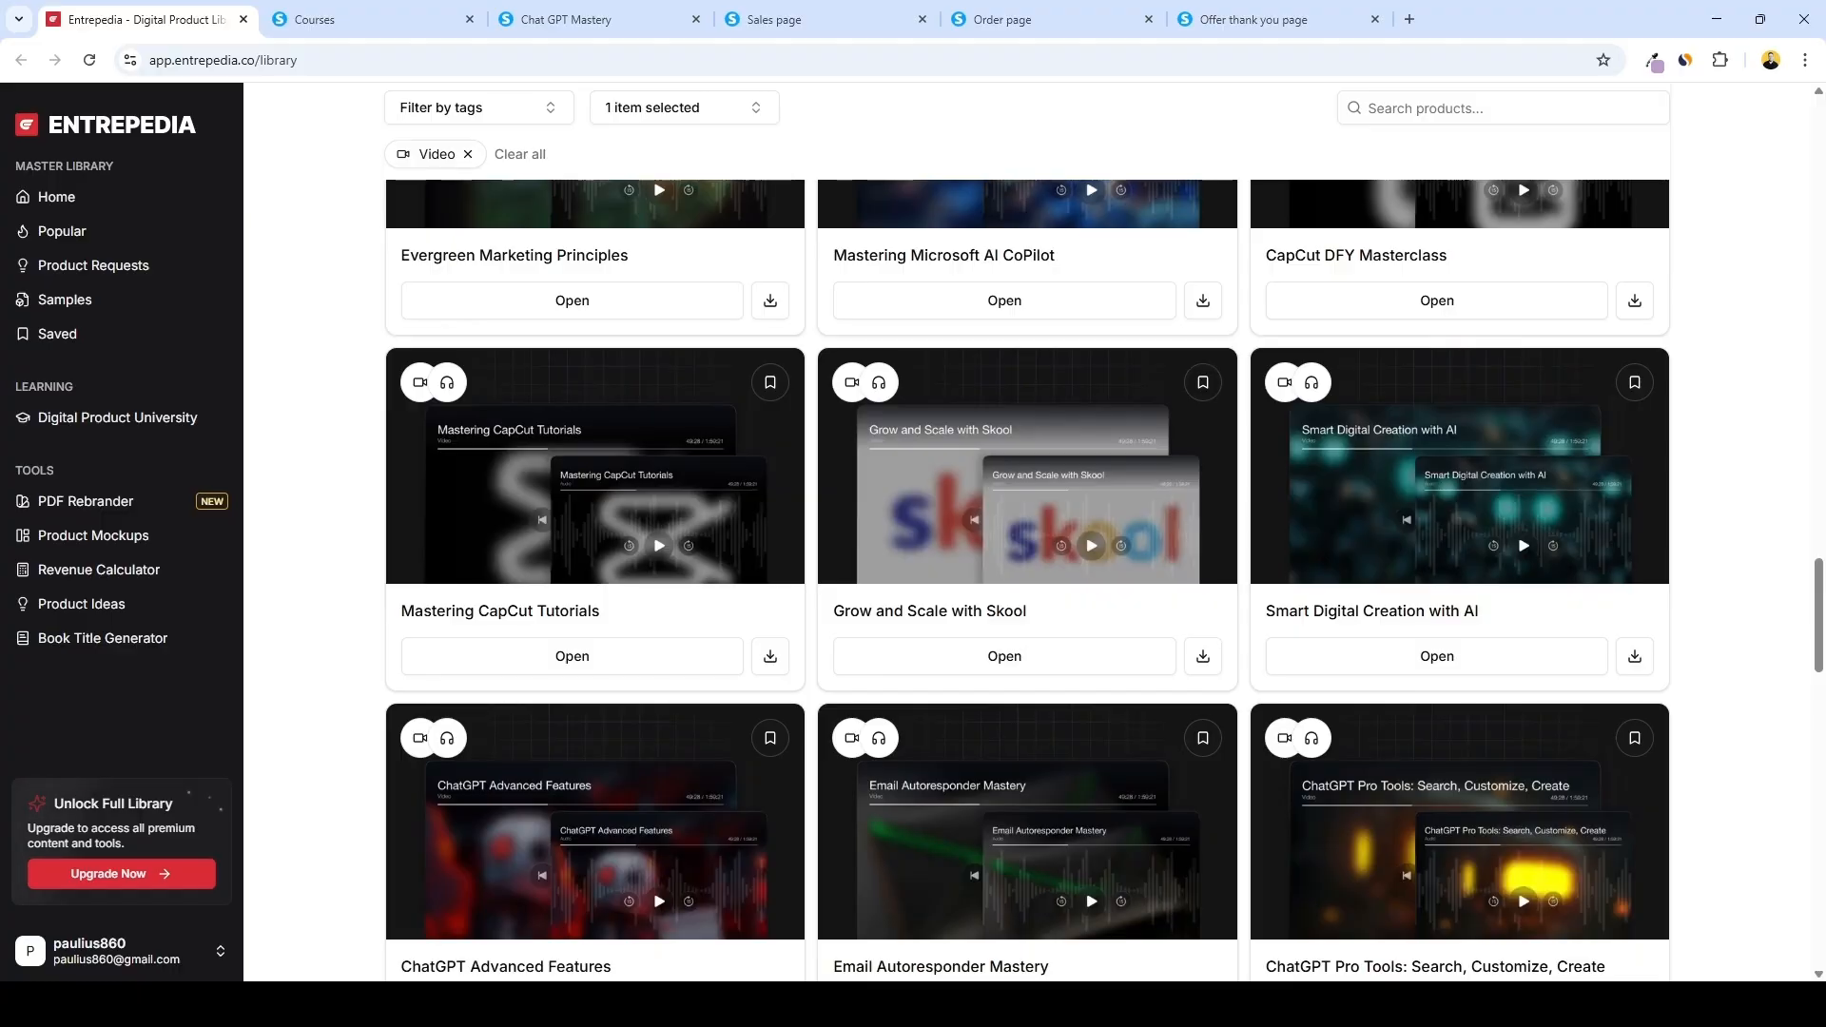
scroll(1027, 580, "down", 4)
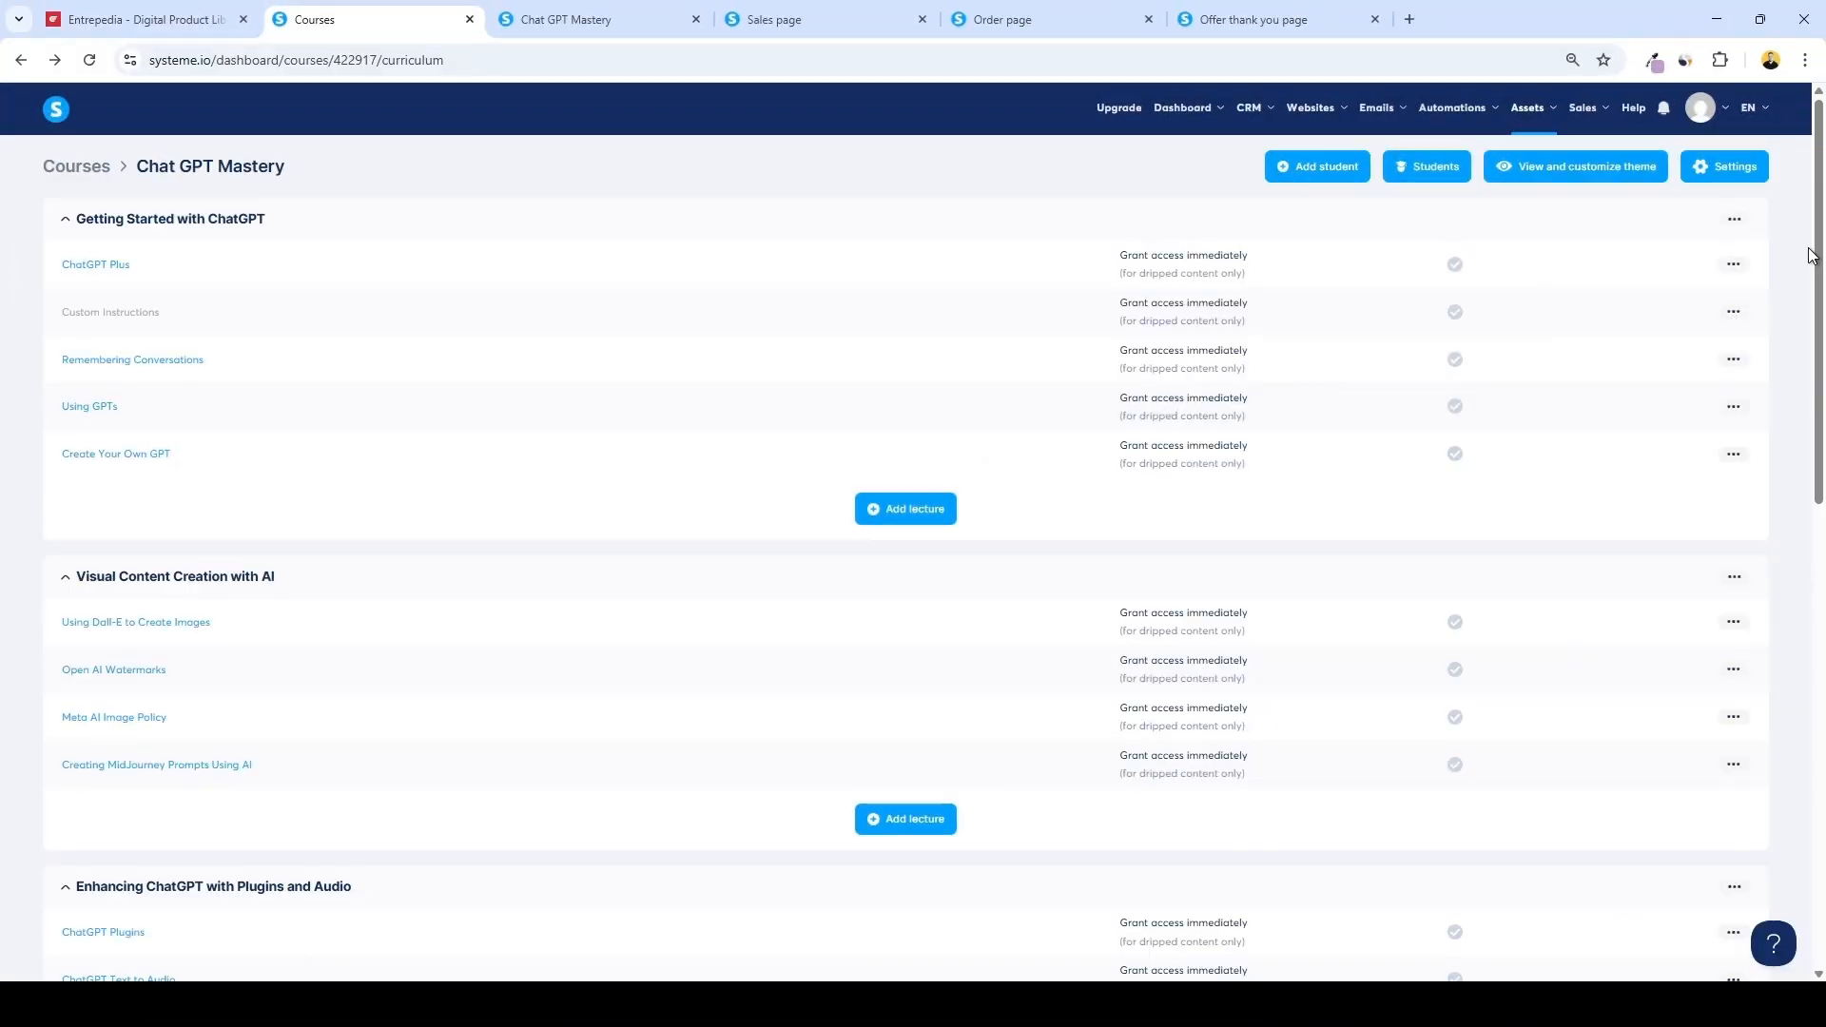
left_click_drag(1817, 255, 1817, 680)
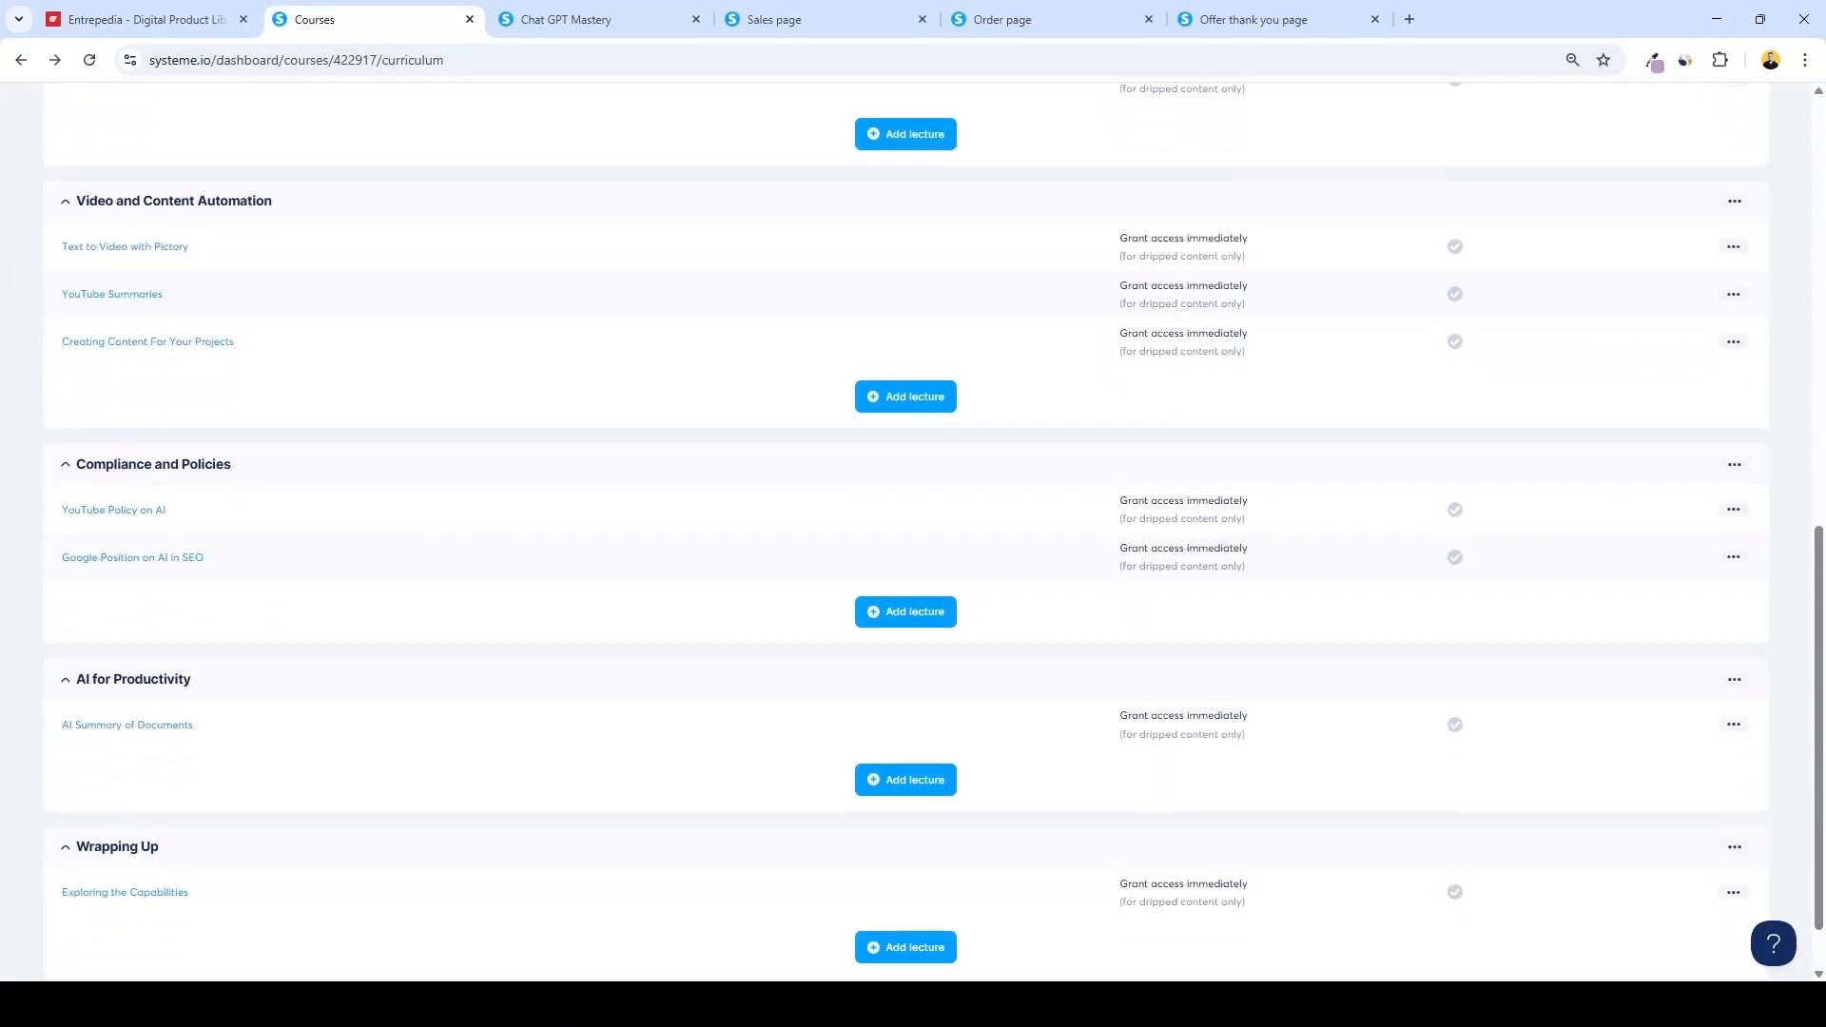
scroll(905, 533, "down", 1)
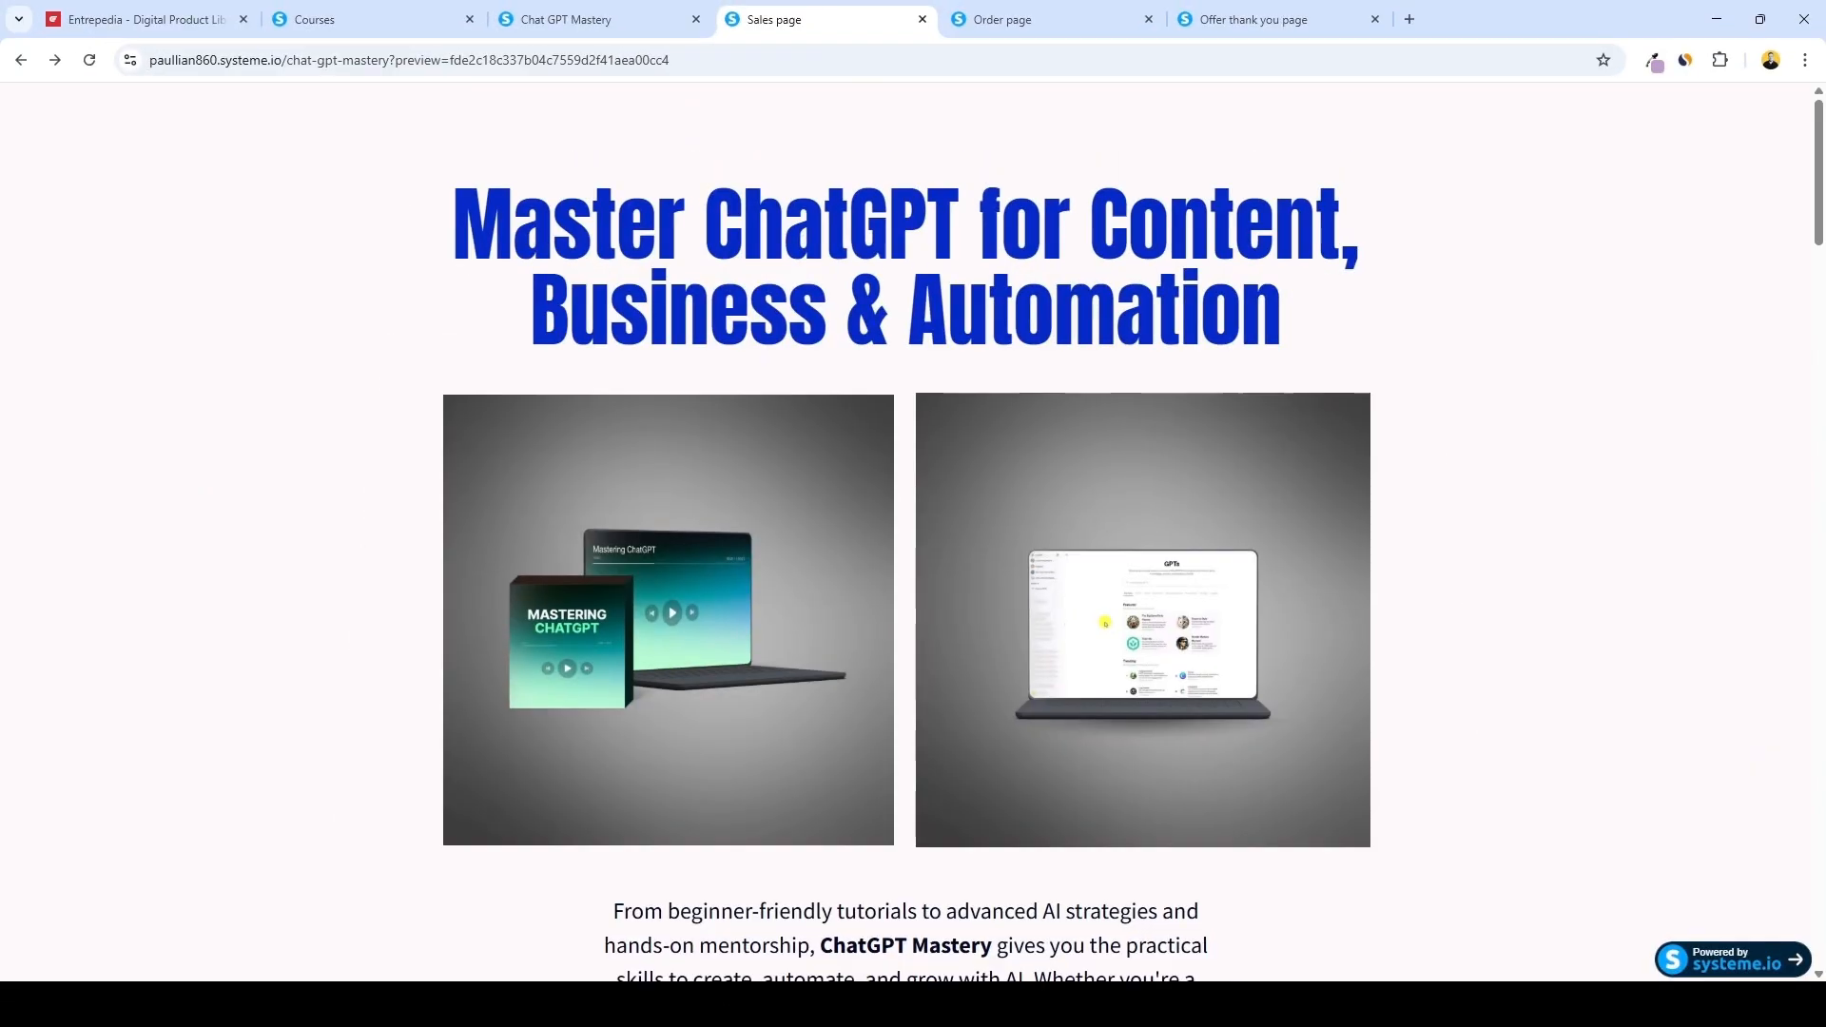
scroll(905, 532, "down", 5)
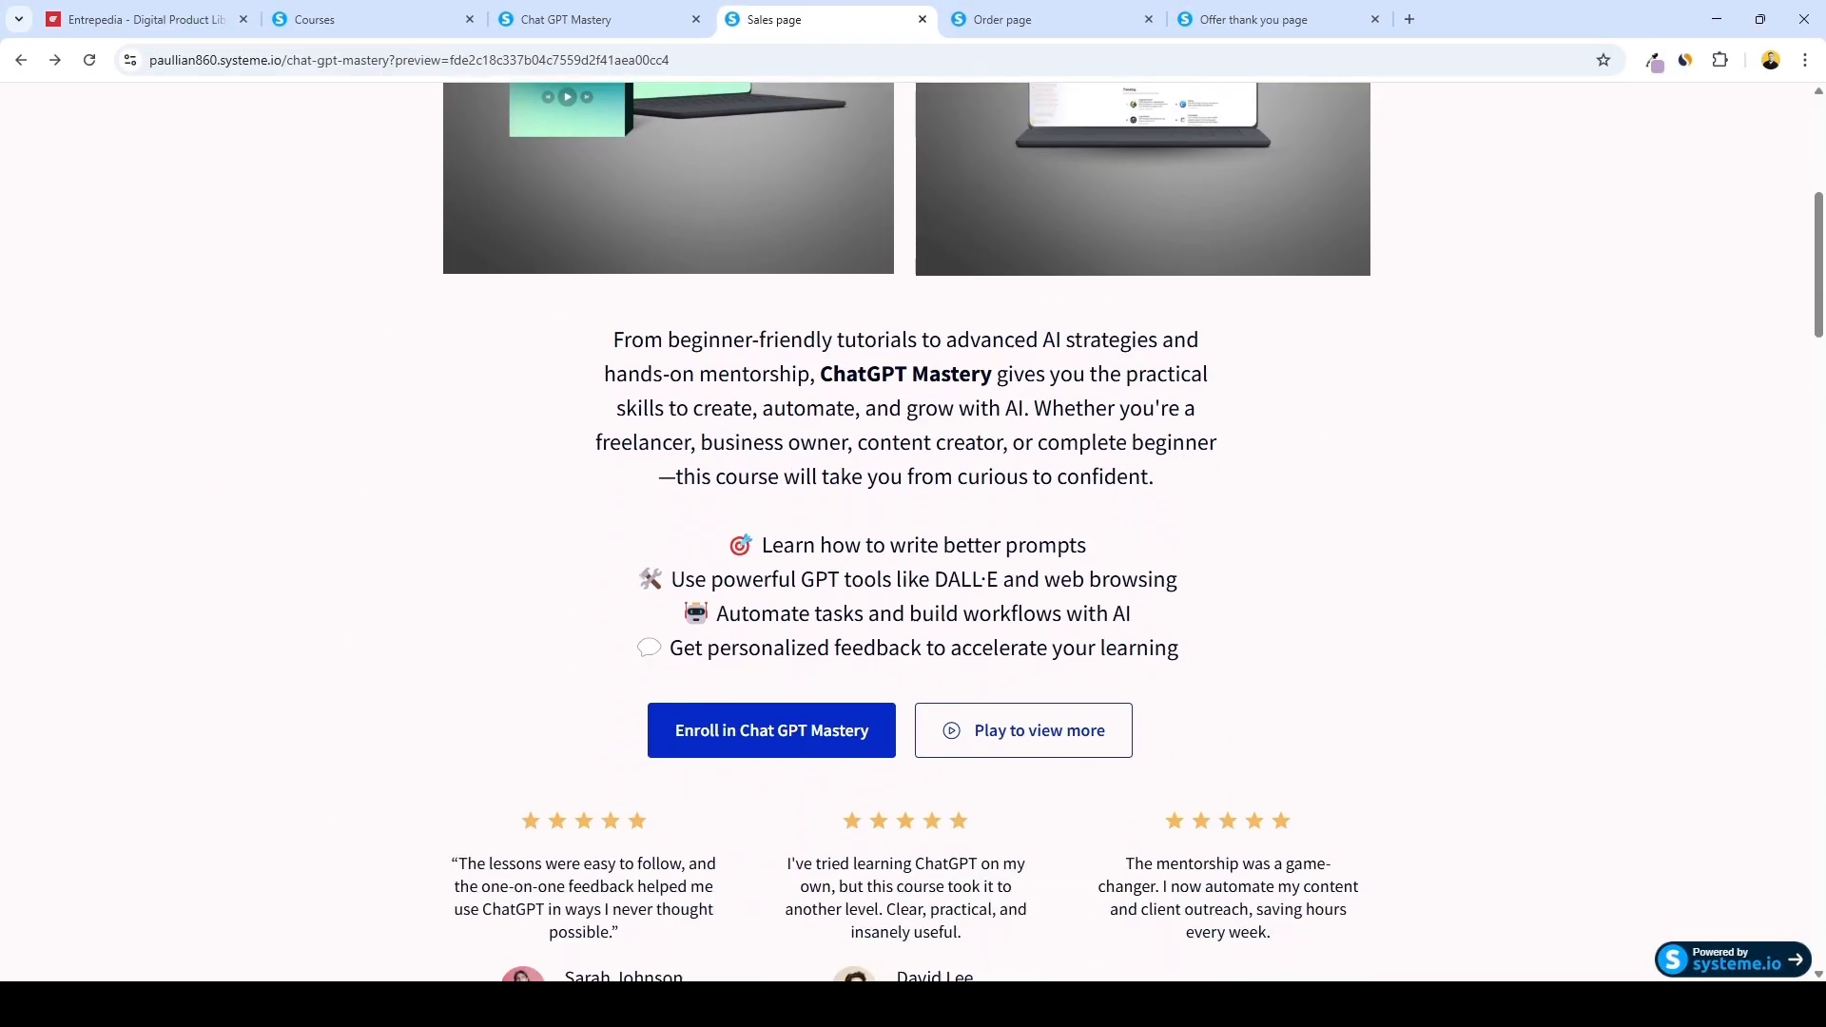
Scroll through the ChatGPT Mastery sales page to review its sections and pricing
scroll(912, 532, "down", 9)
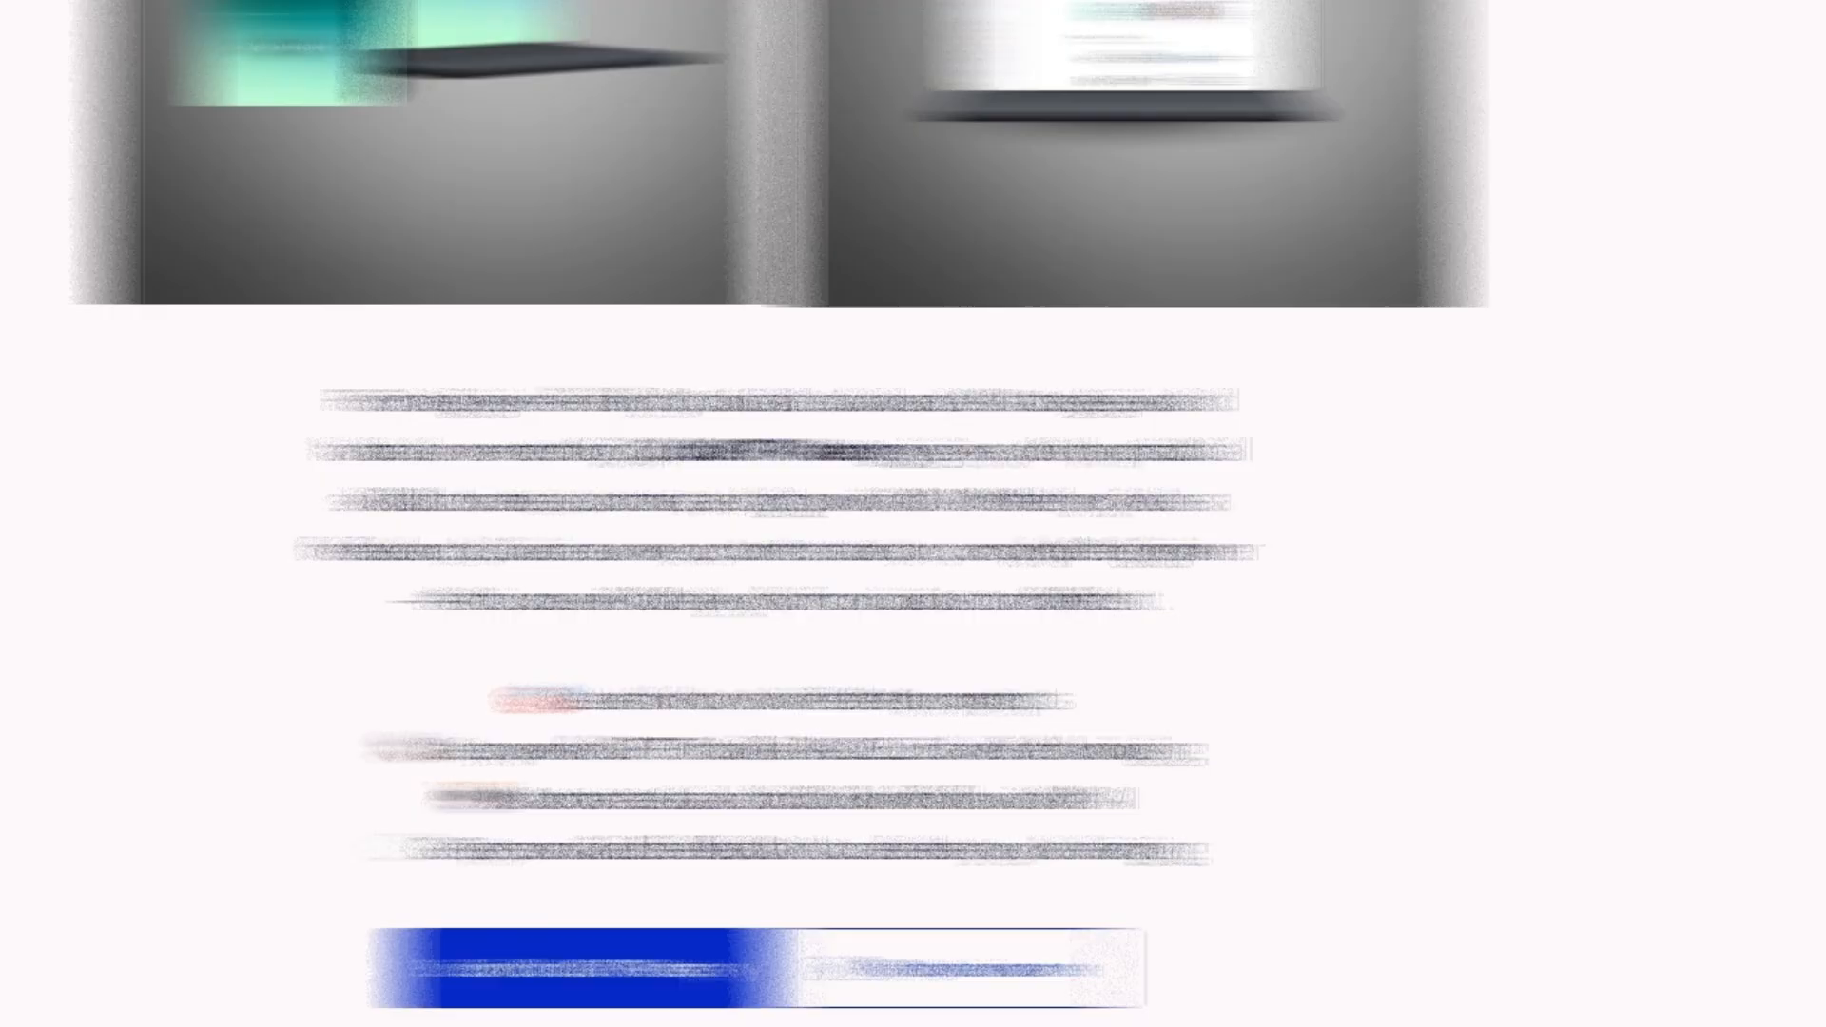
scroll(912, 532, "down", 4)
scroll(913, 533, "down", 5)
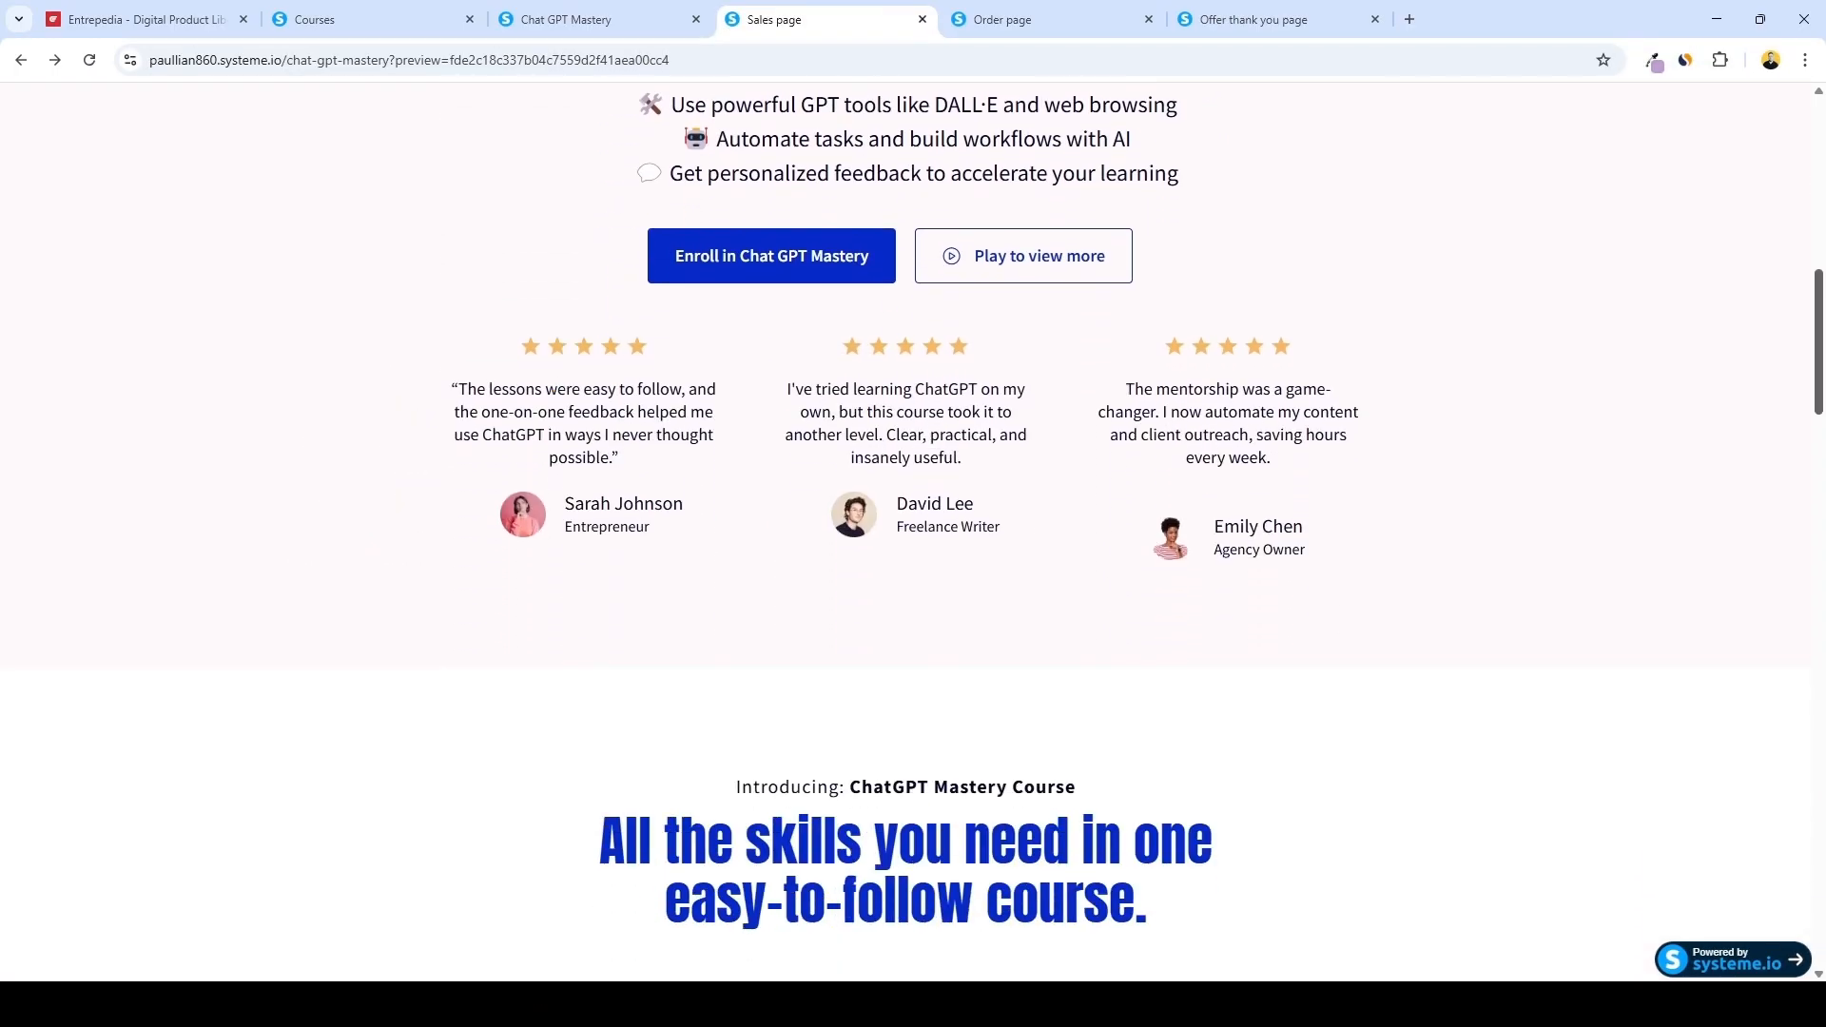
scroll(913, 533, "down", 9)
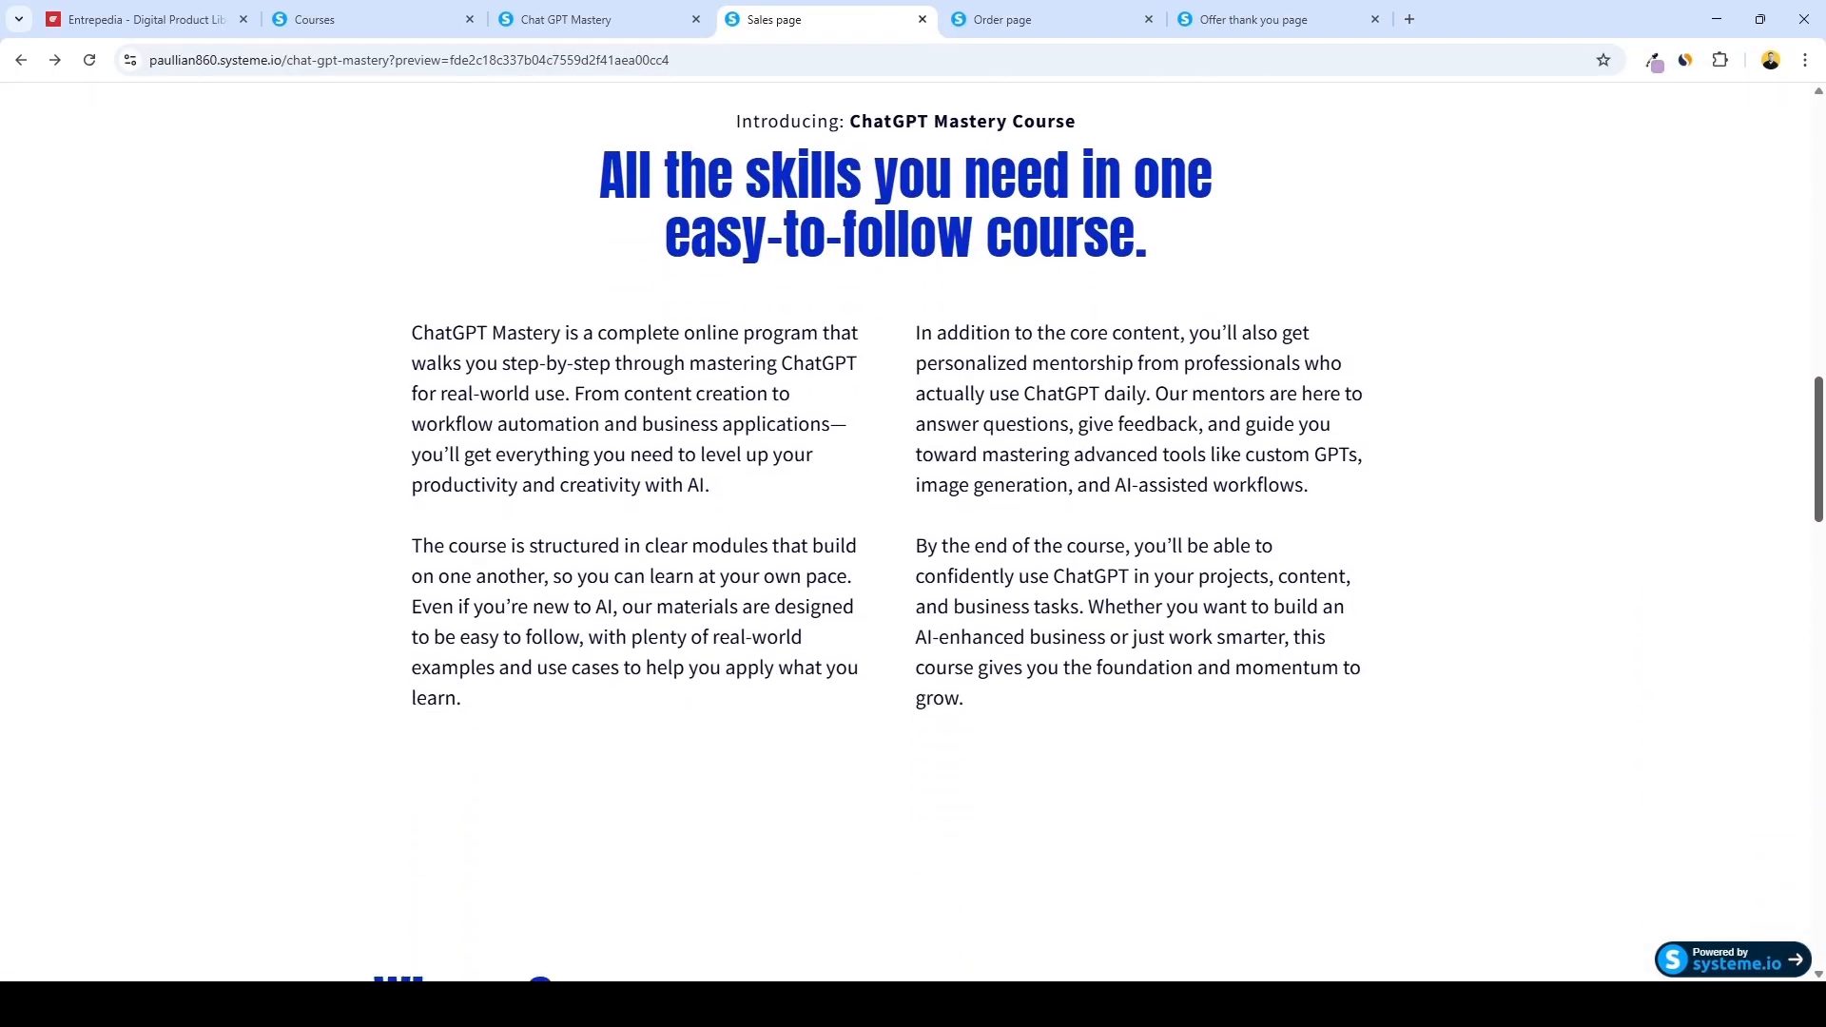
scroll(913, 533, "down", 6)
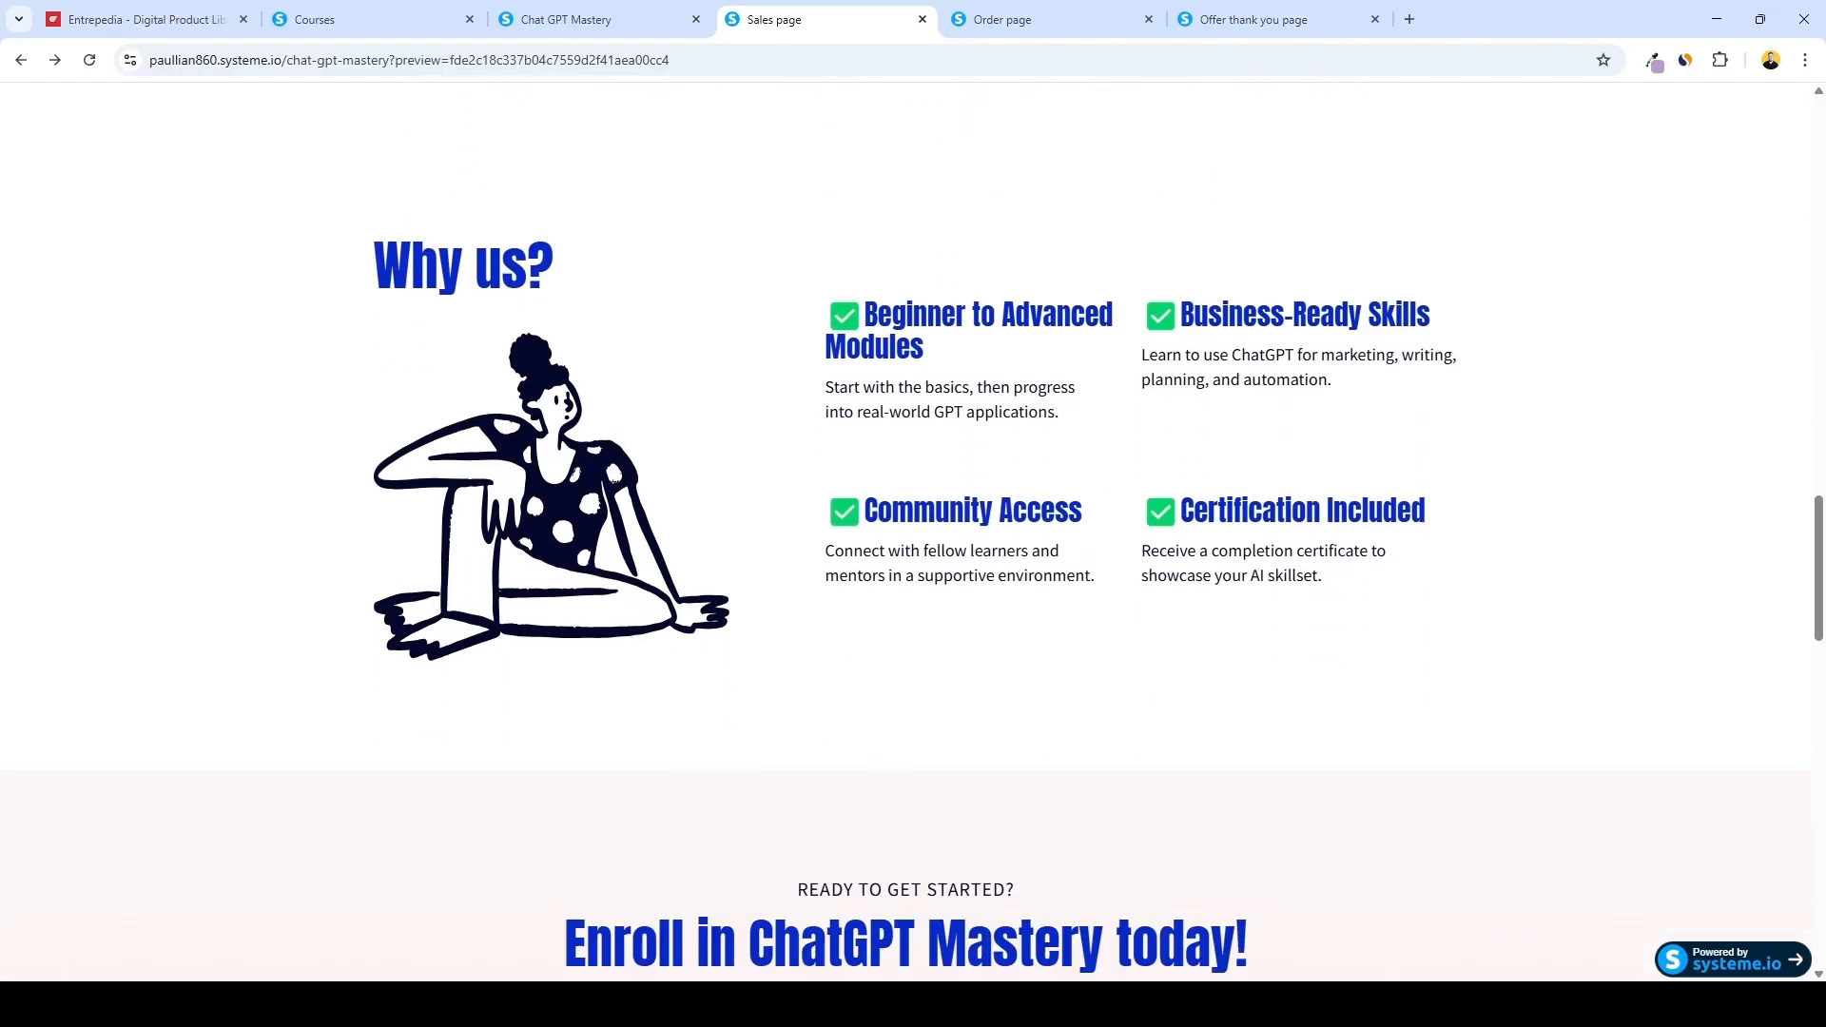
scroll(913, 532, "down", 8)
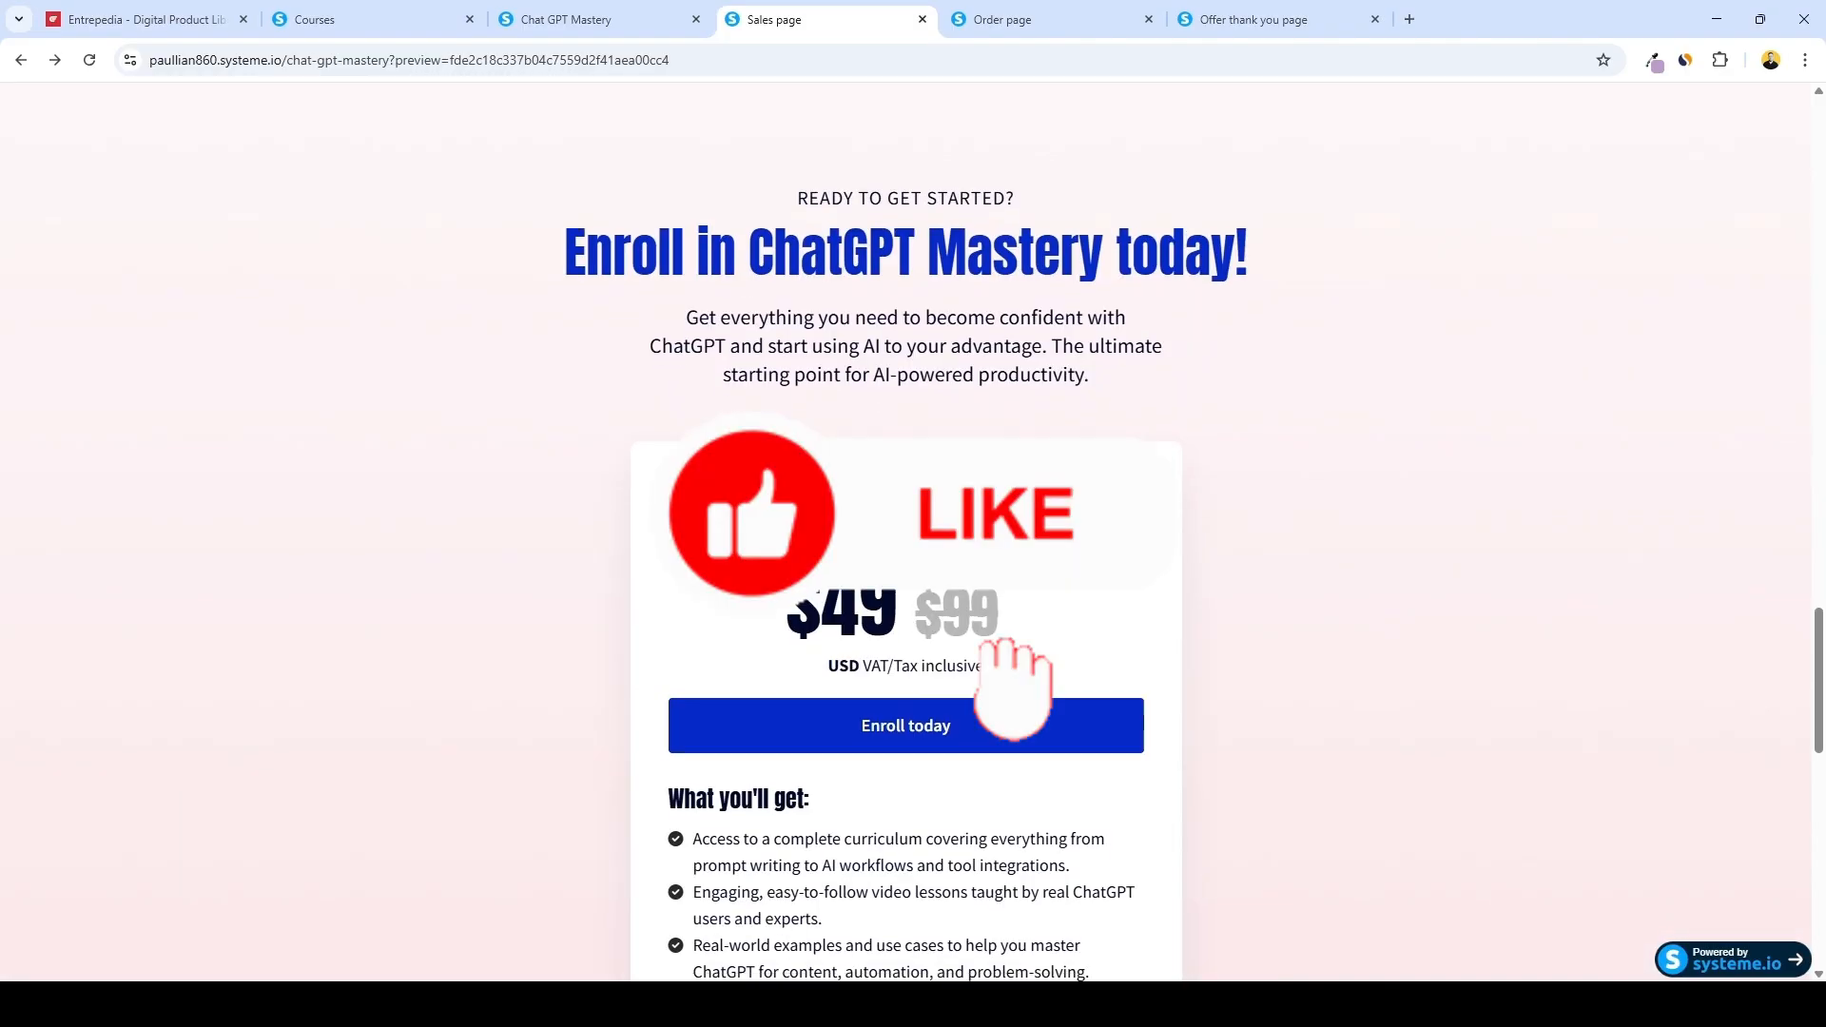
scroll(913, 532, "down", 6)
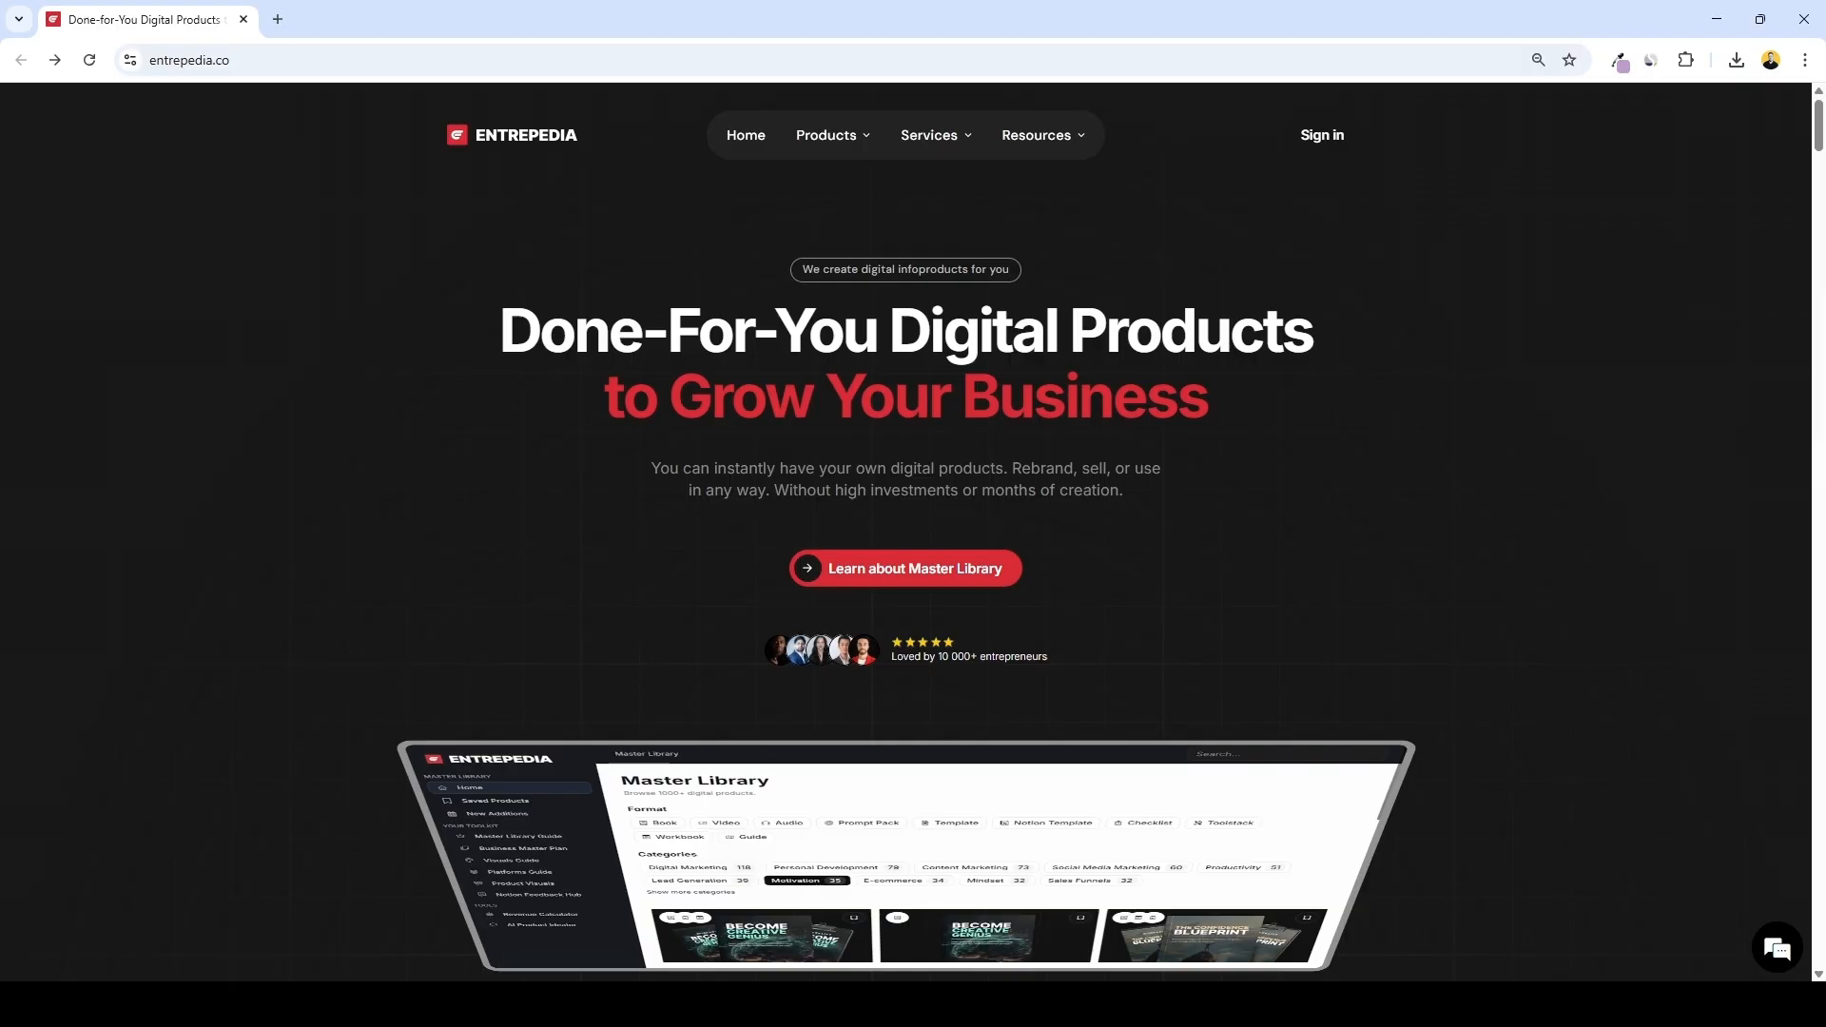
Scroll through the Entrepedia homepage to review the kinds of done-for-you digital products offered
scroll(726, 135, "down", 6)
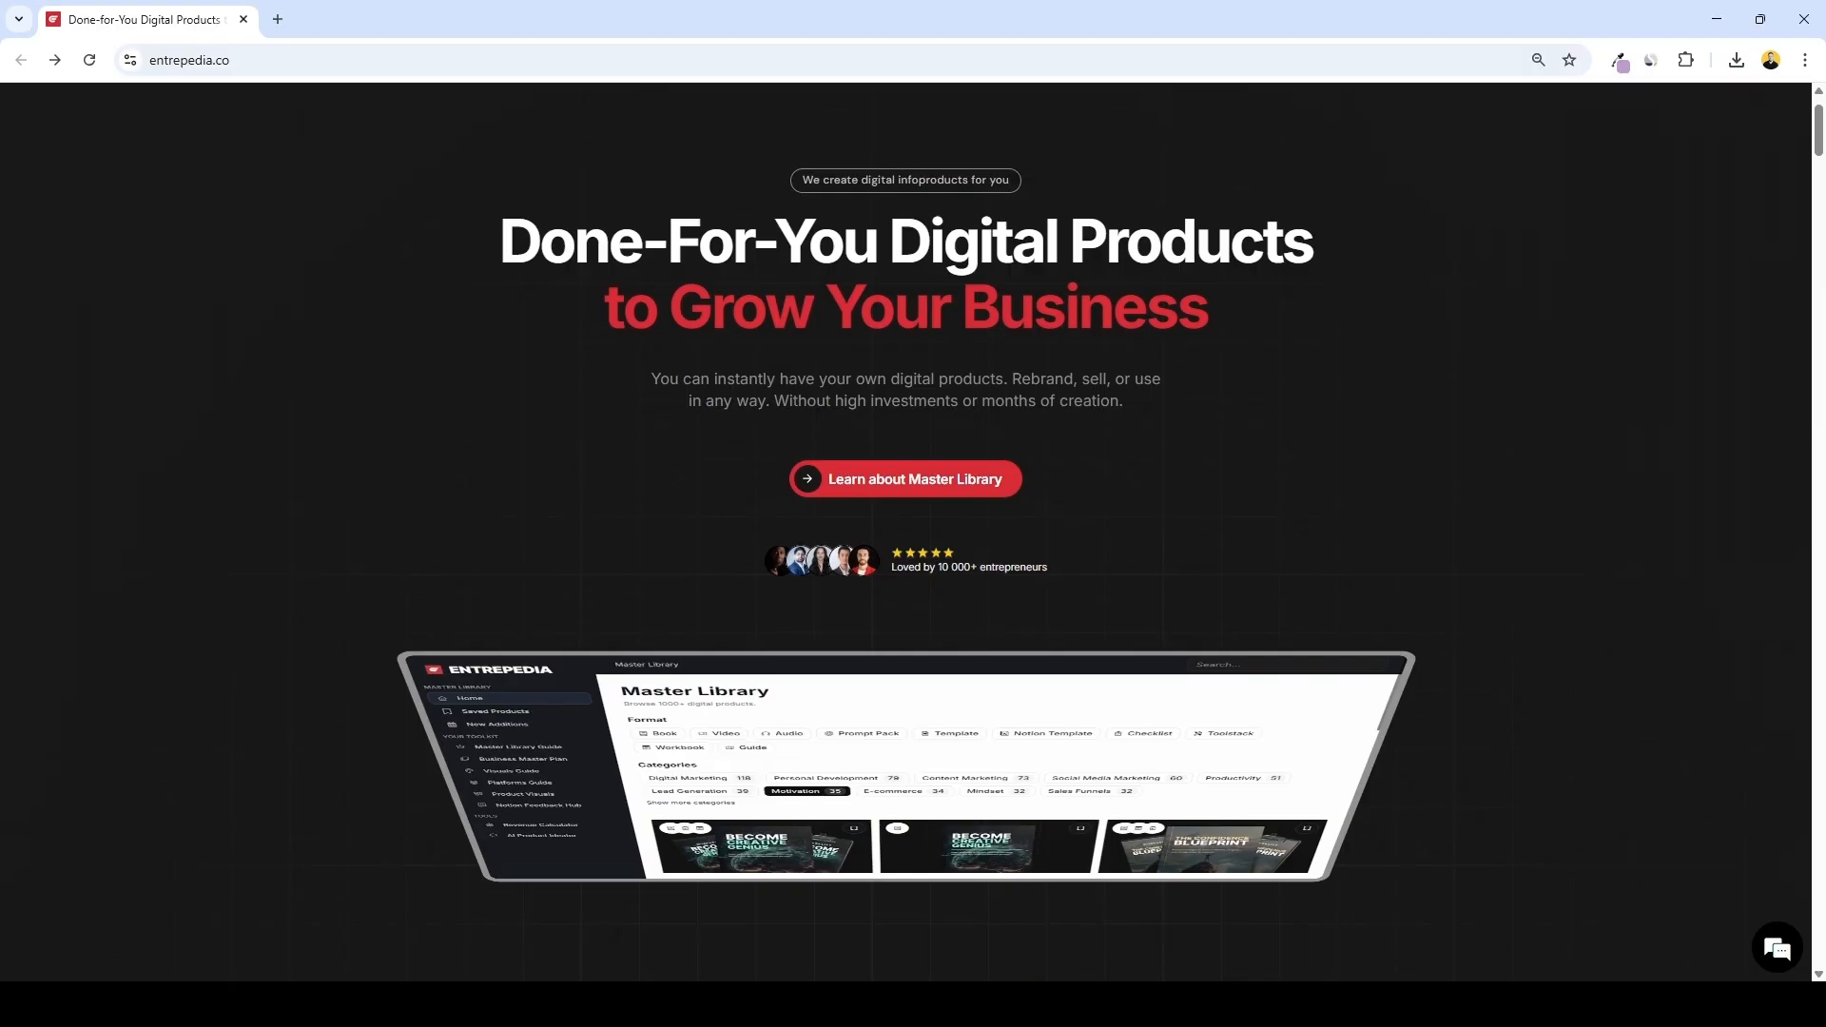
scroll(905, 533, "down", 6)
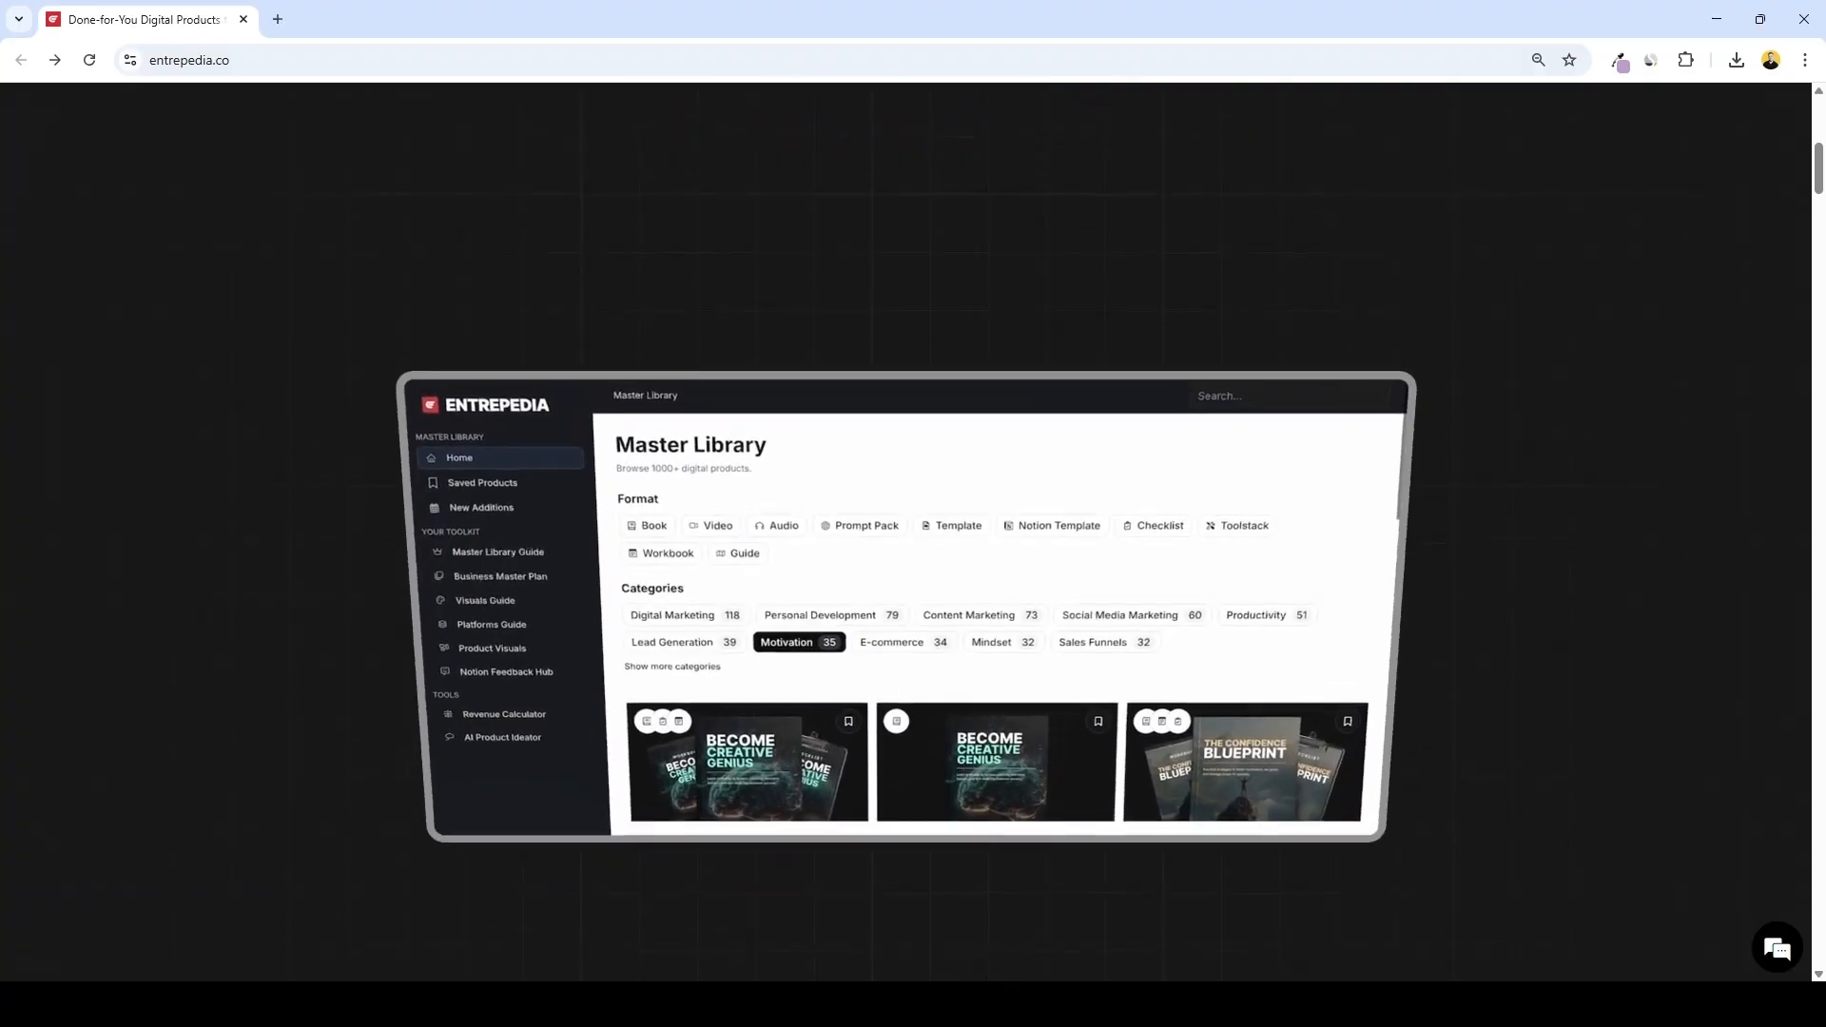
scroll(905, 533, "down", 8)
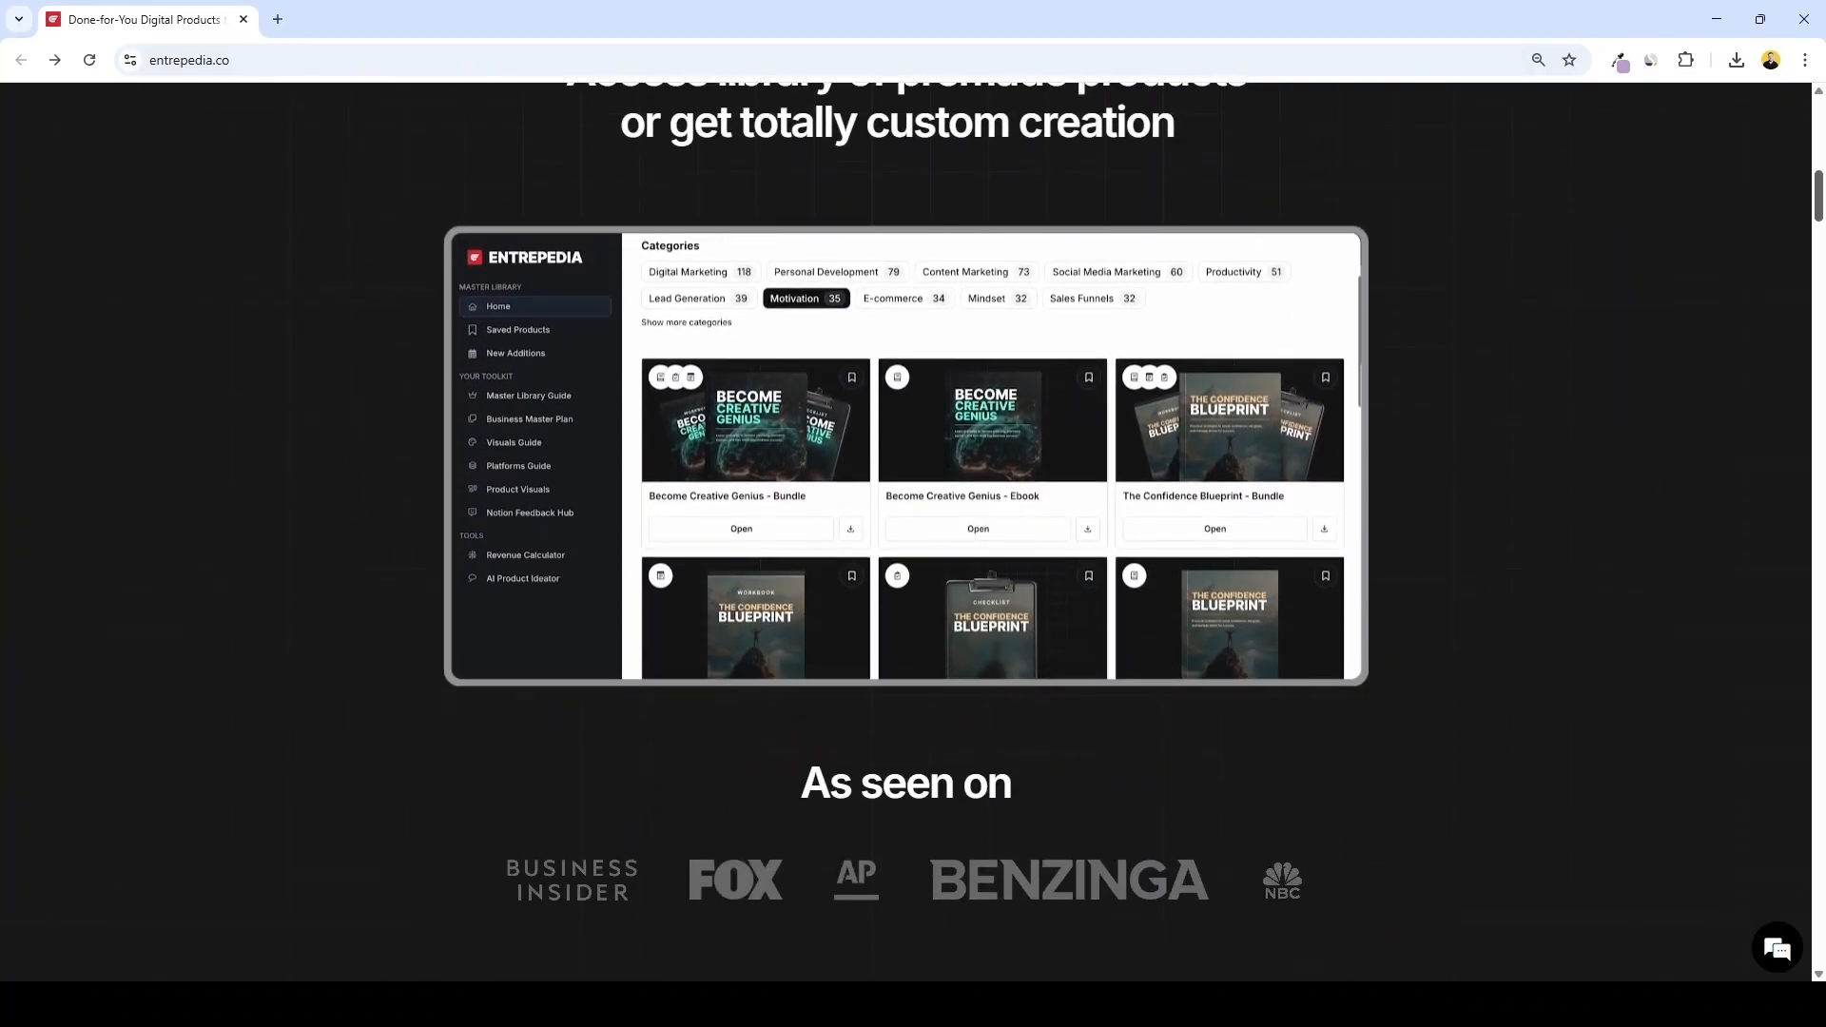
scroll(905, 532, "down", 6)
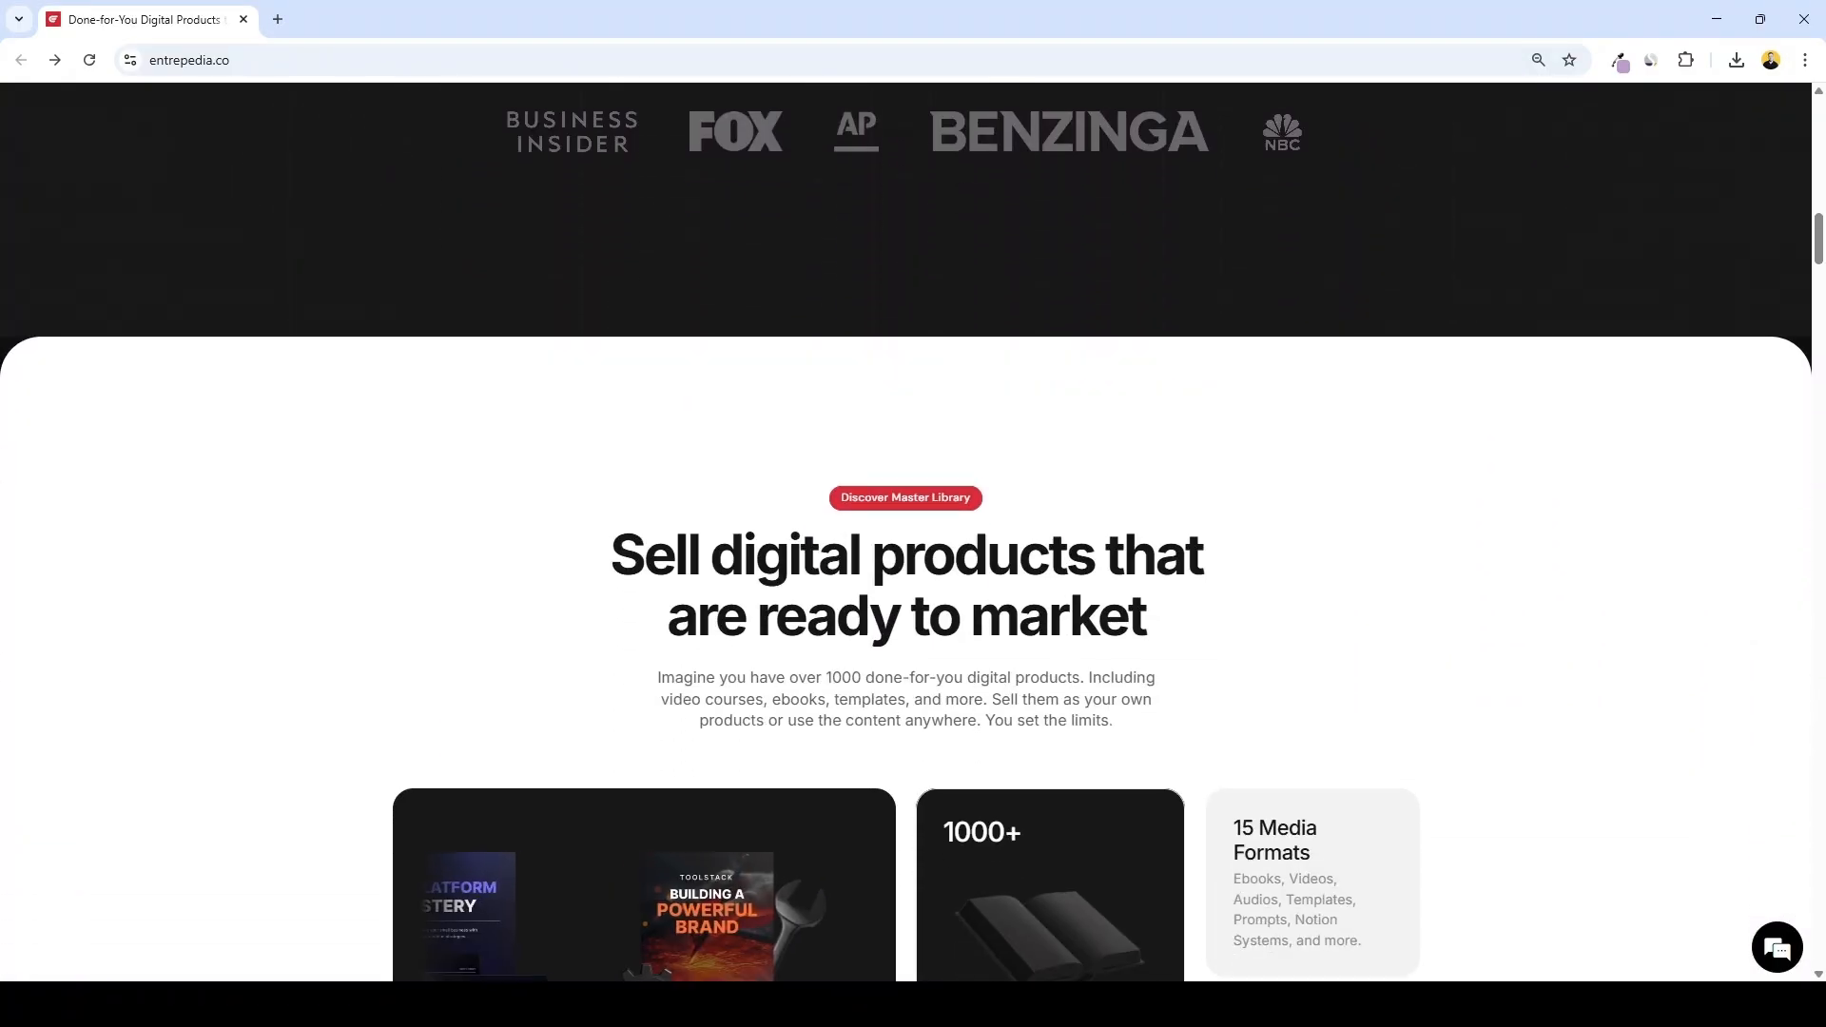
scroll(906, 533, "down", 6)
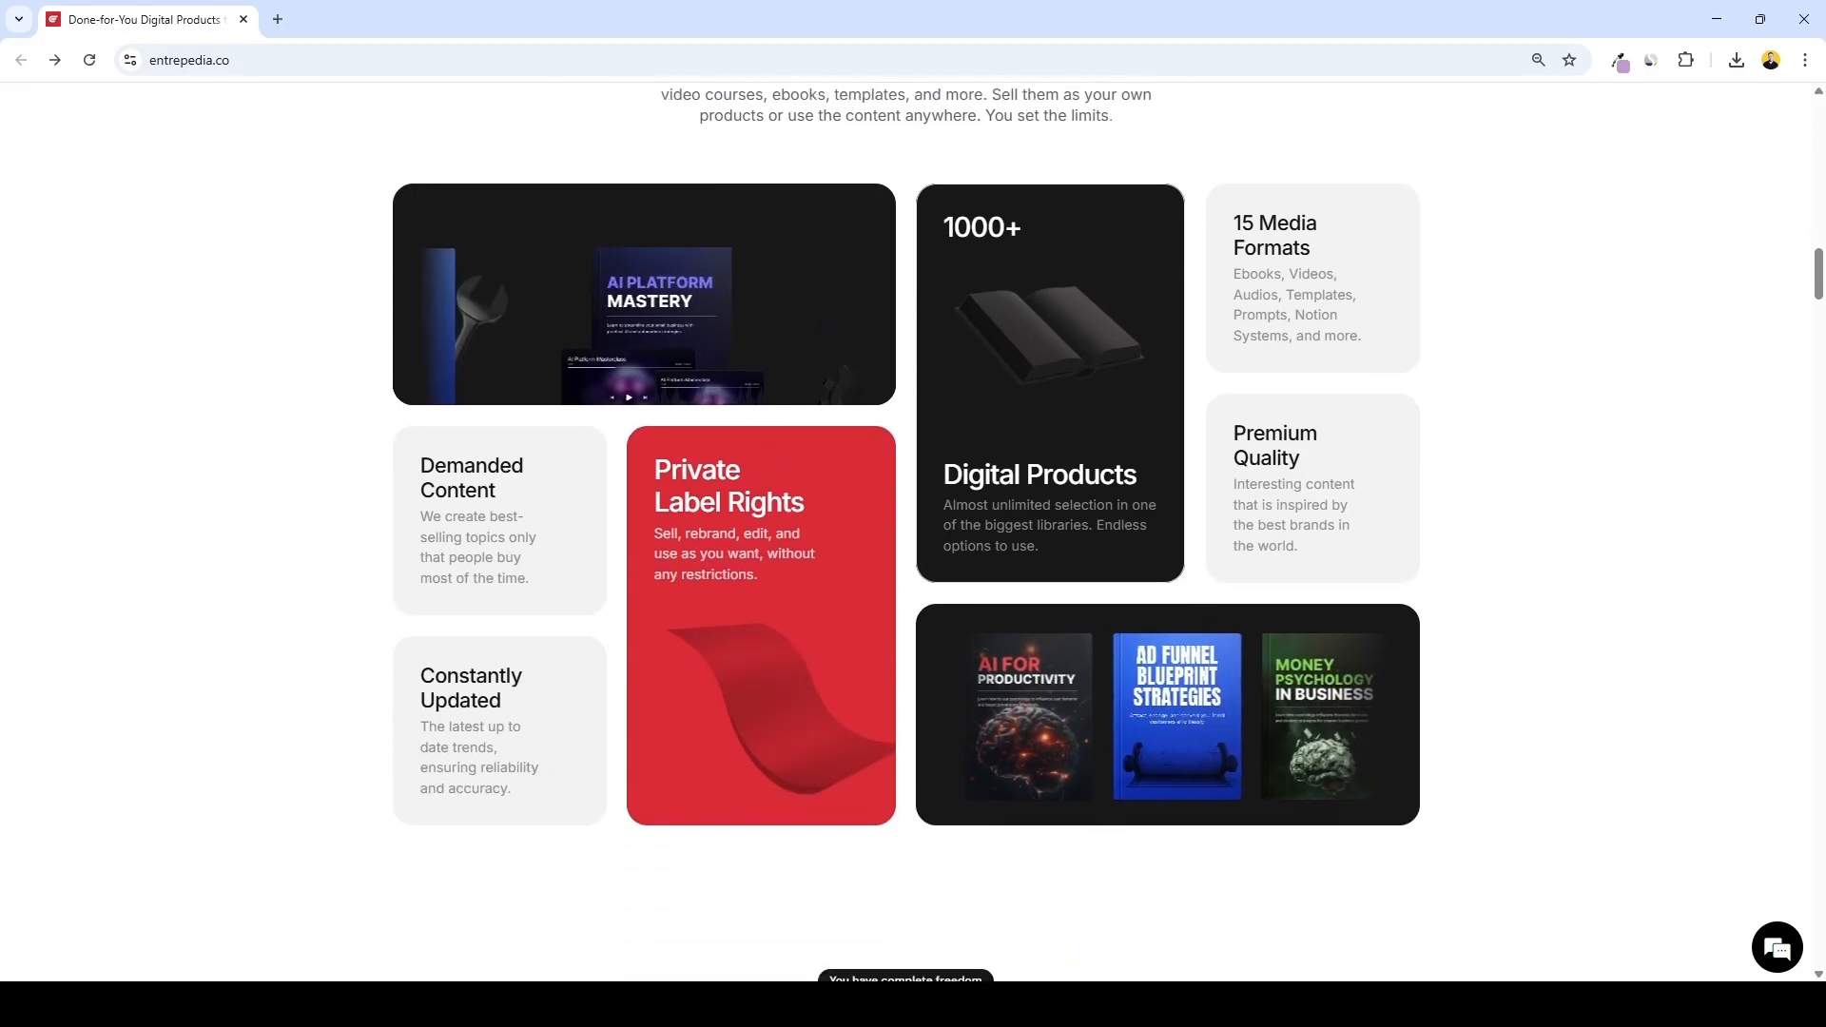
scroll(905, 532, "down", 8)
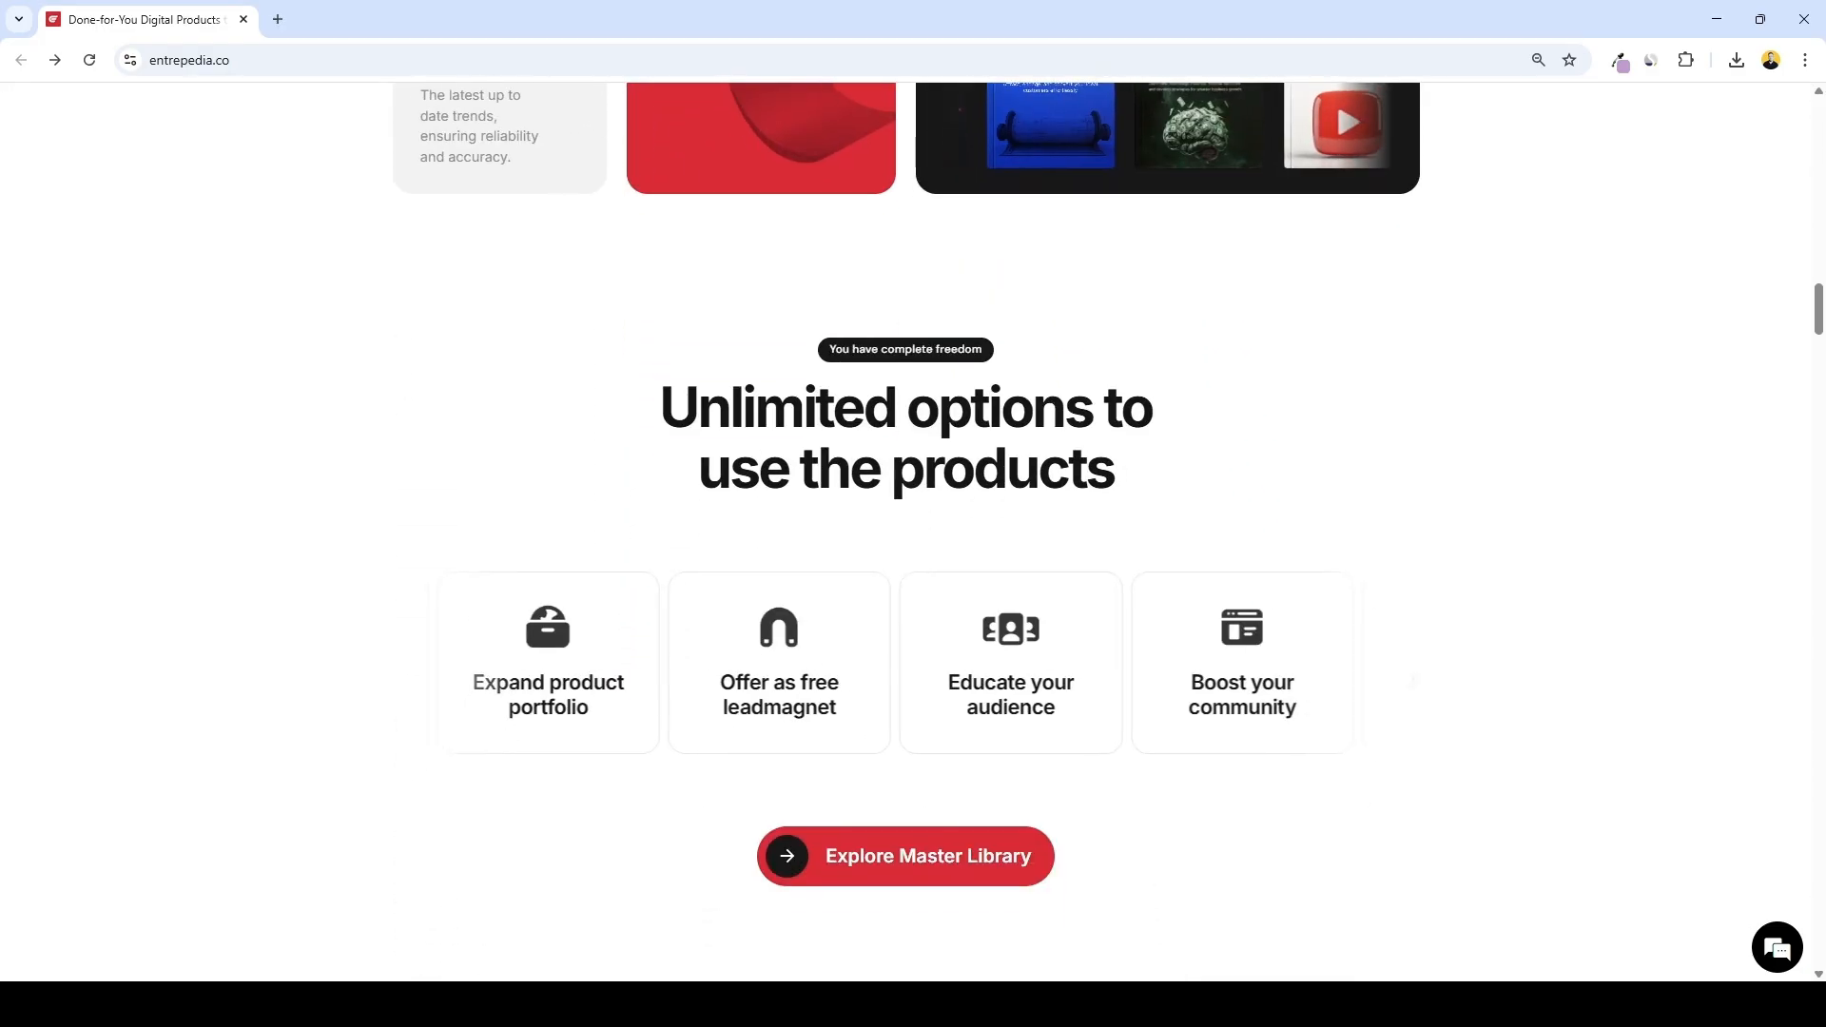
scroll(905, 533, "down", 6)
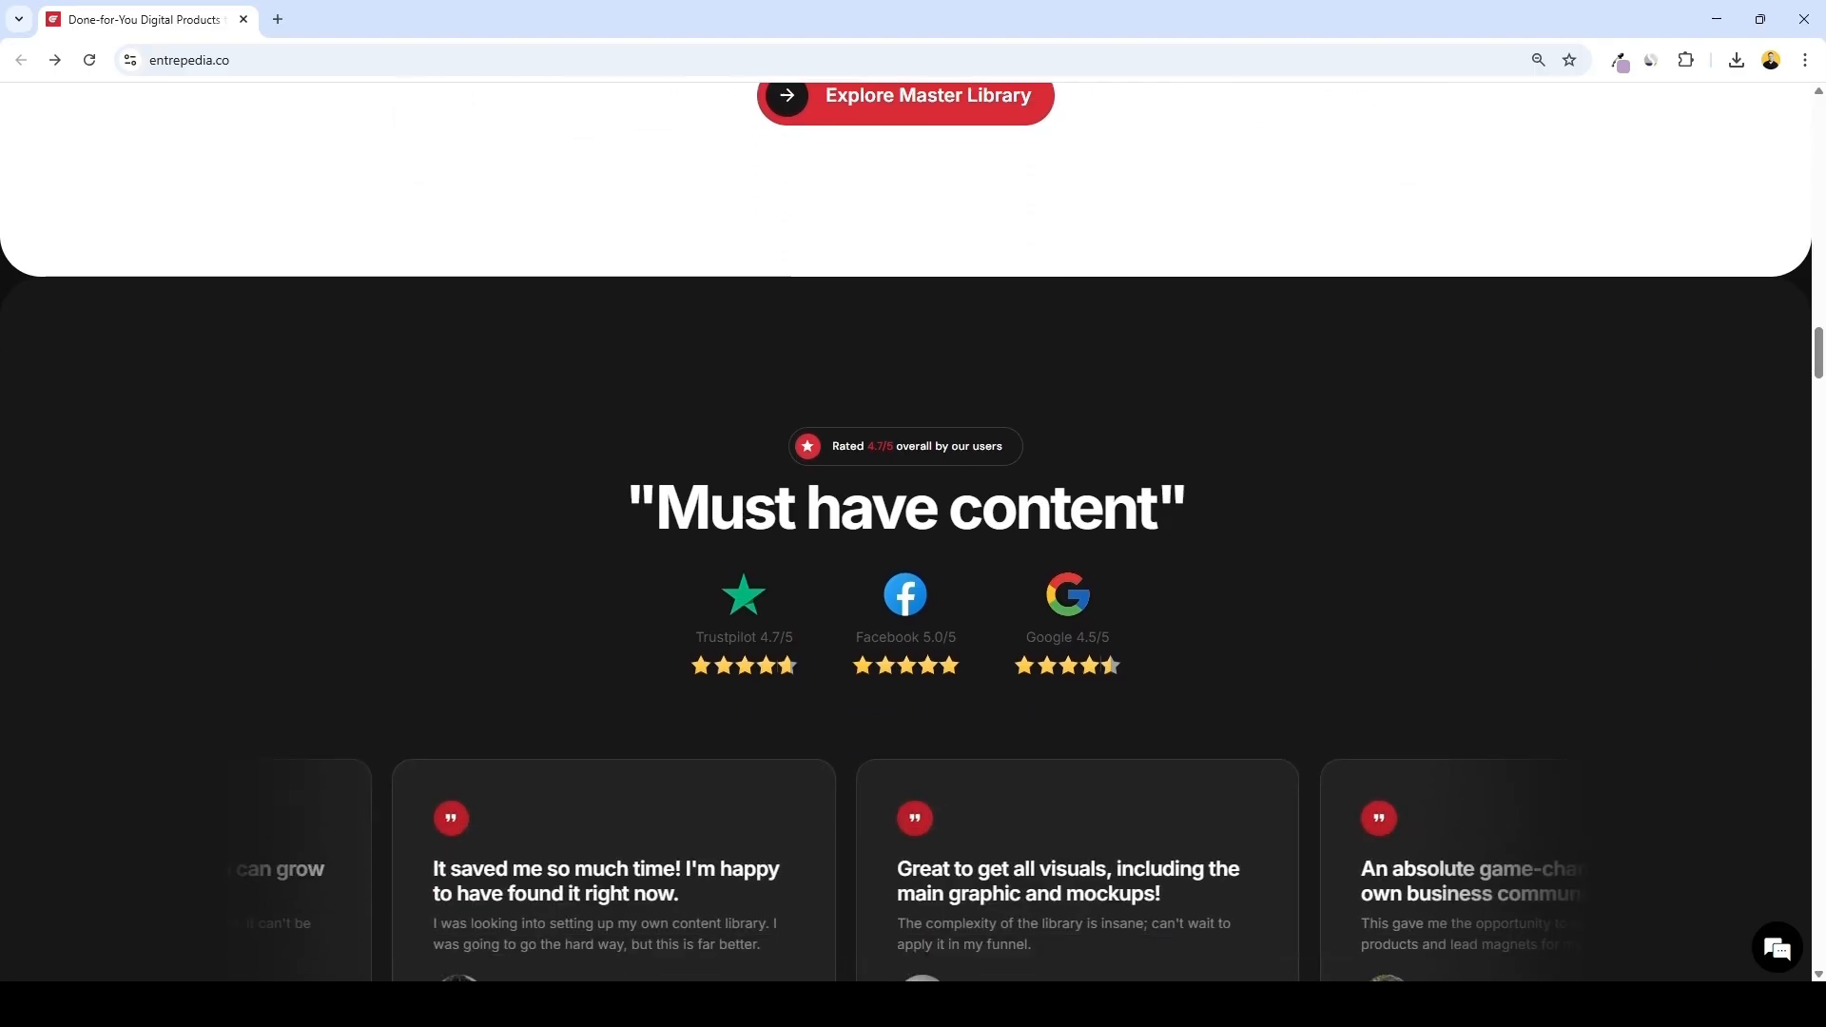
scroll(905, 533, "down", 8)
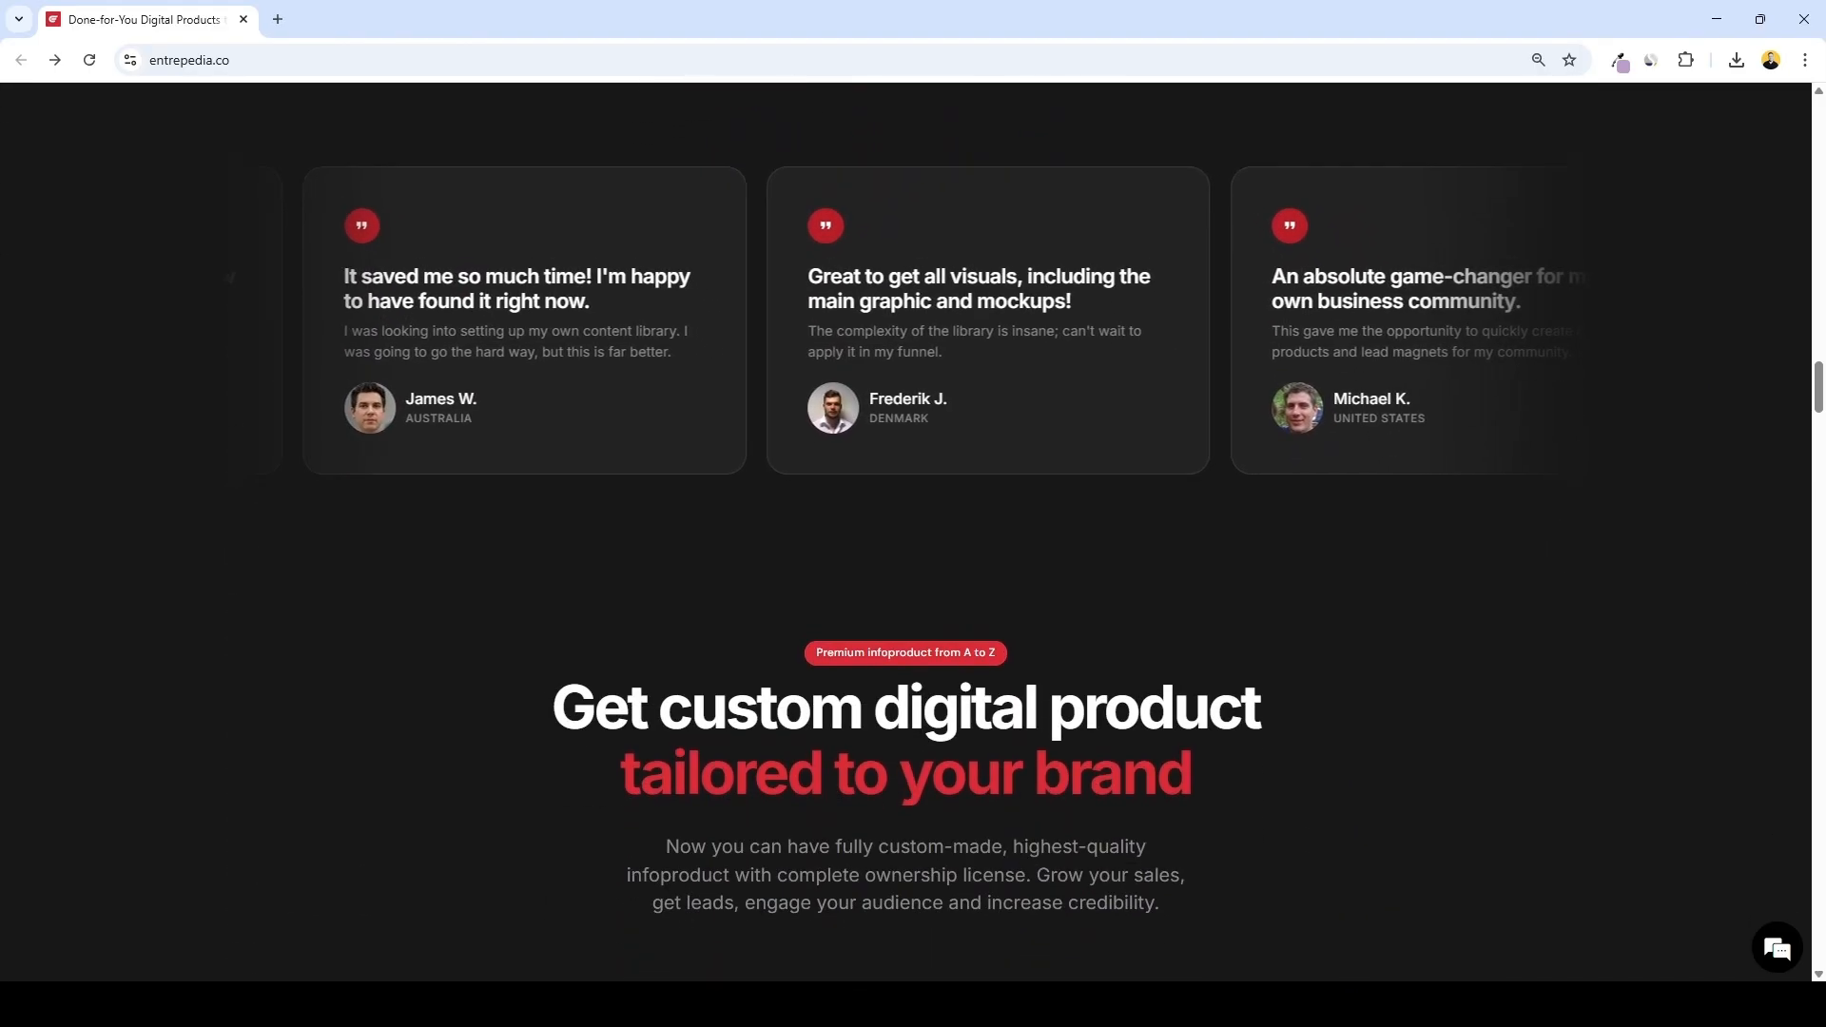
scroll(905, 532, "down", 8)
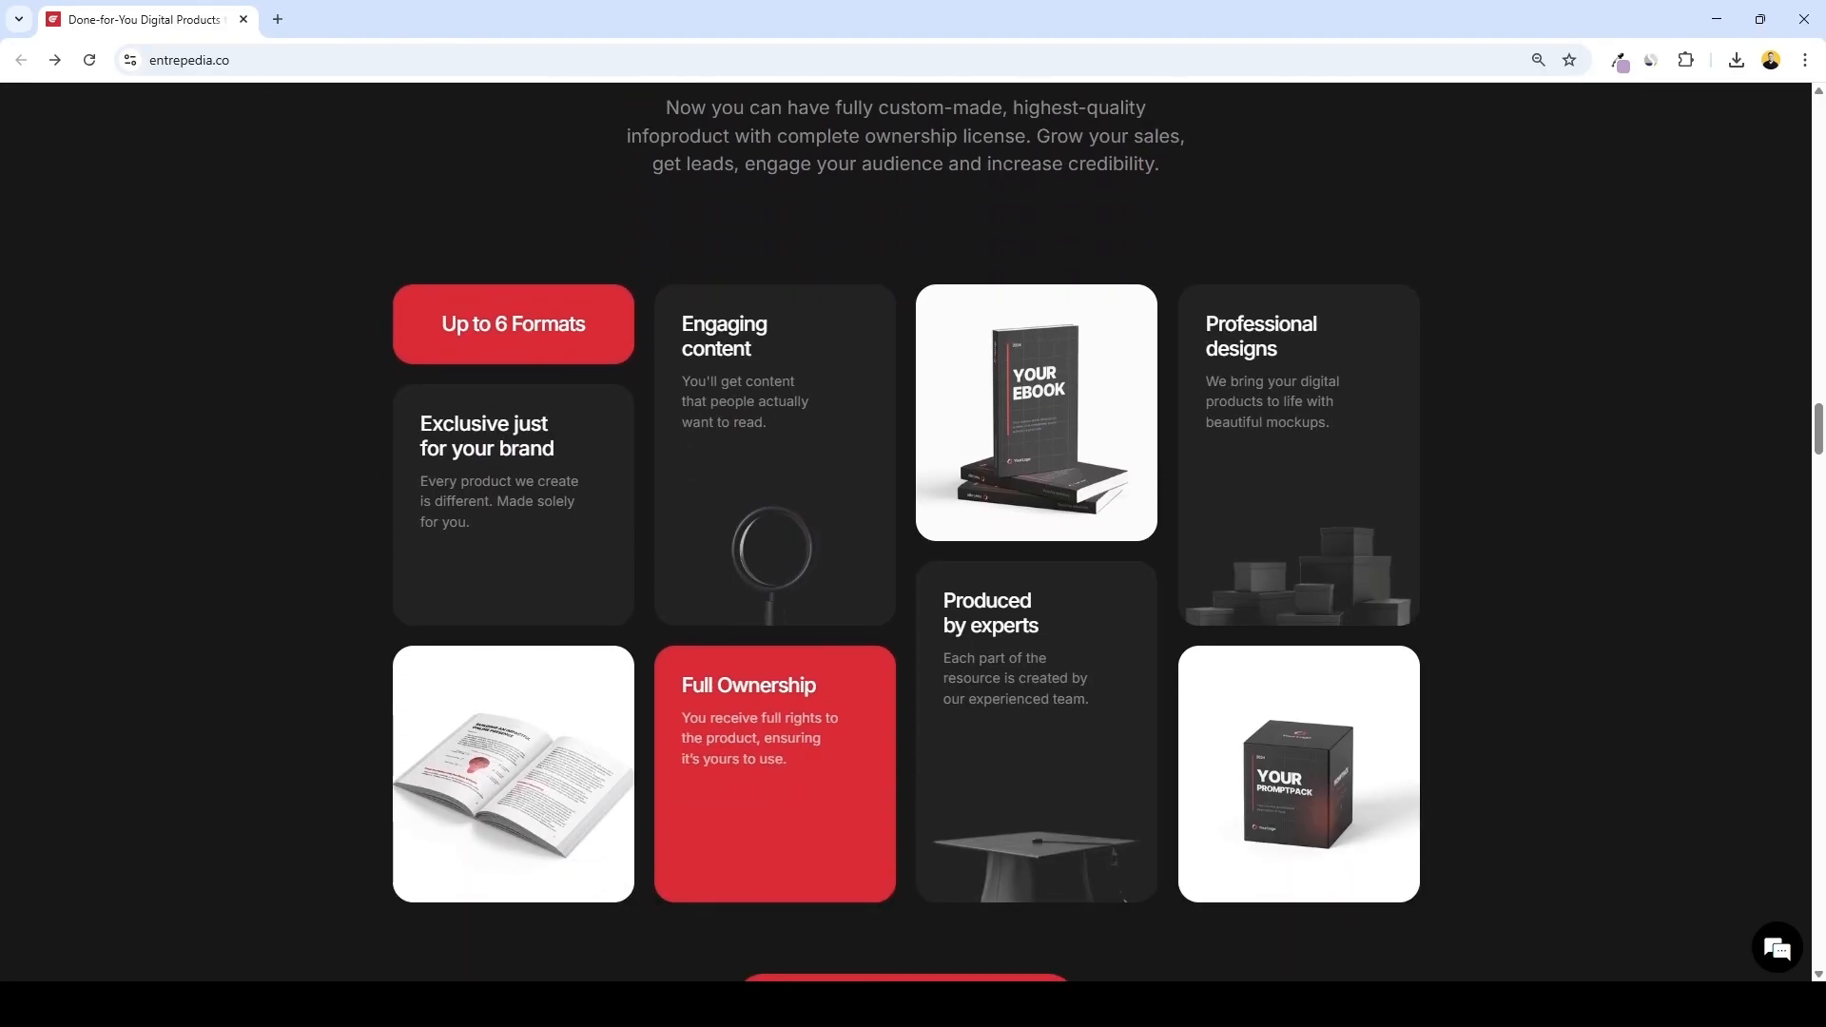
scroll(905, 532, "down", 7)
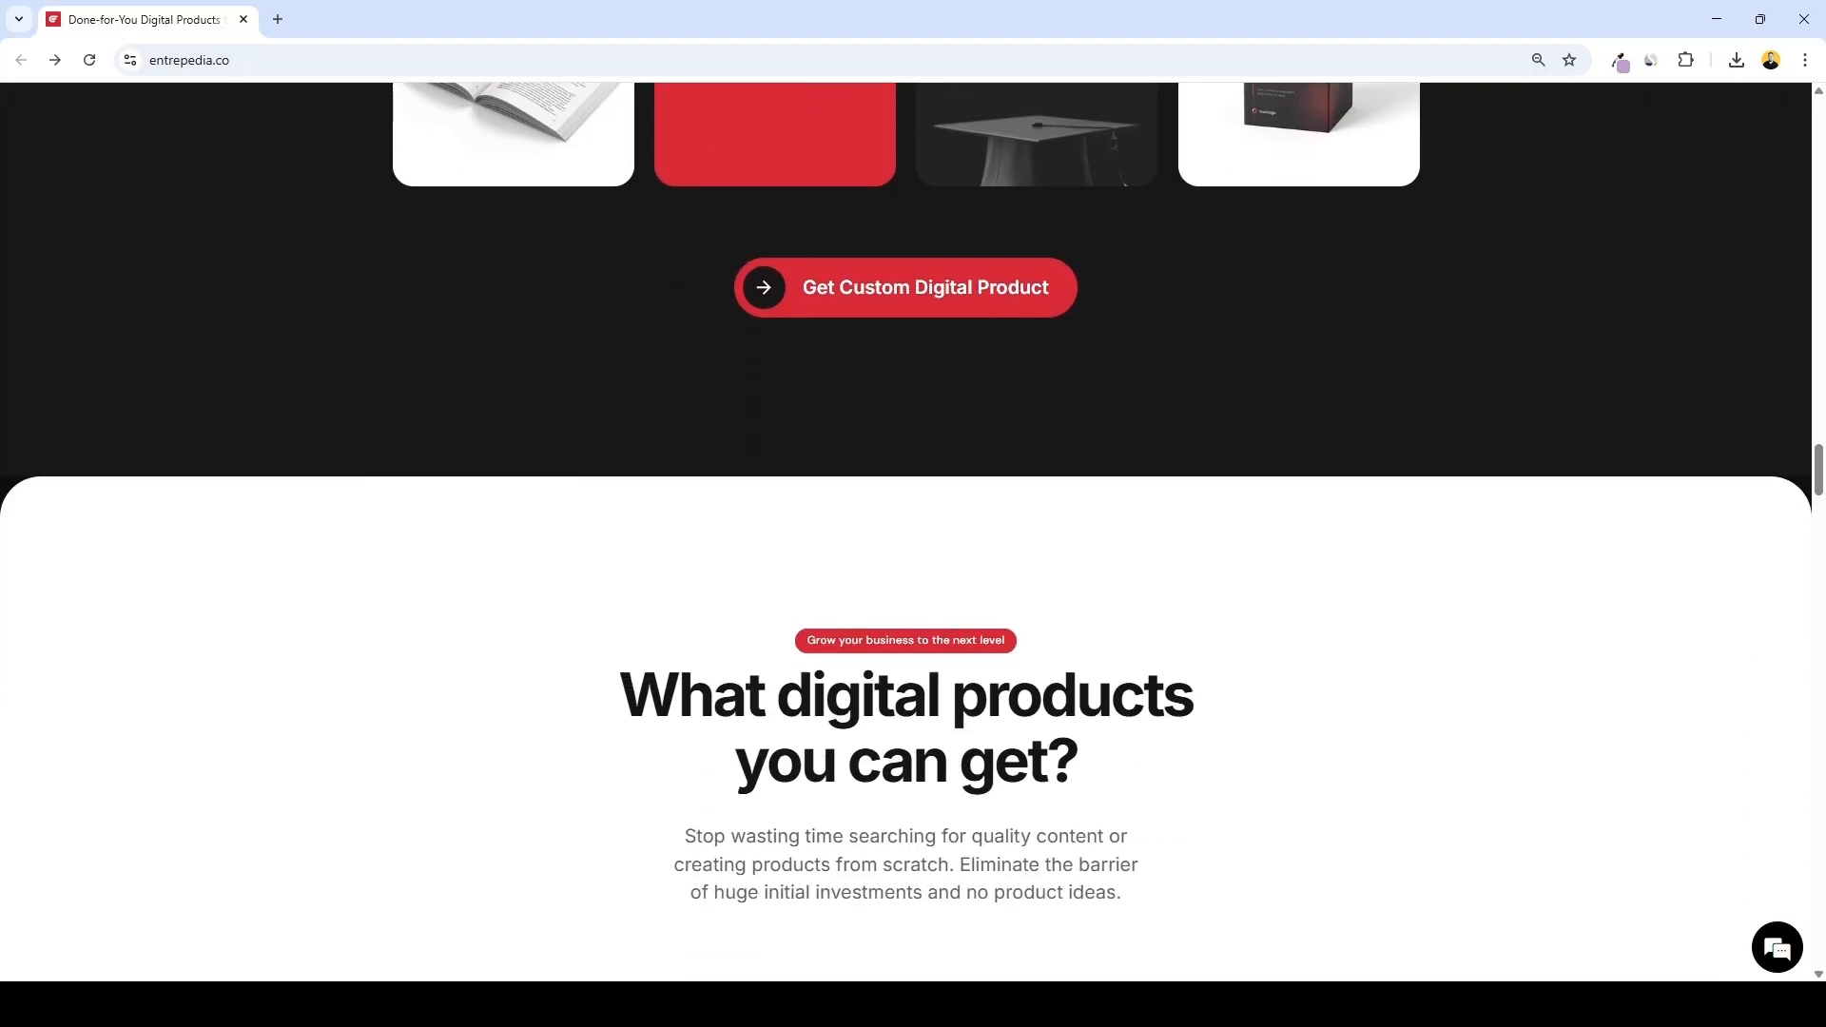
scroll(906, 533, "down", 5)
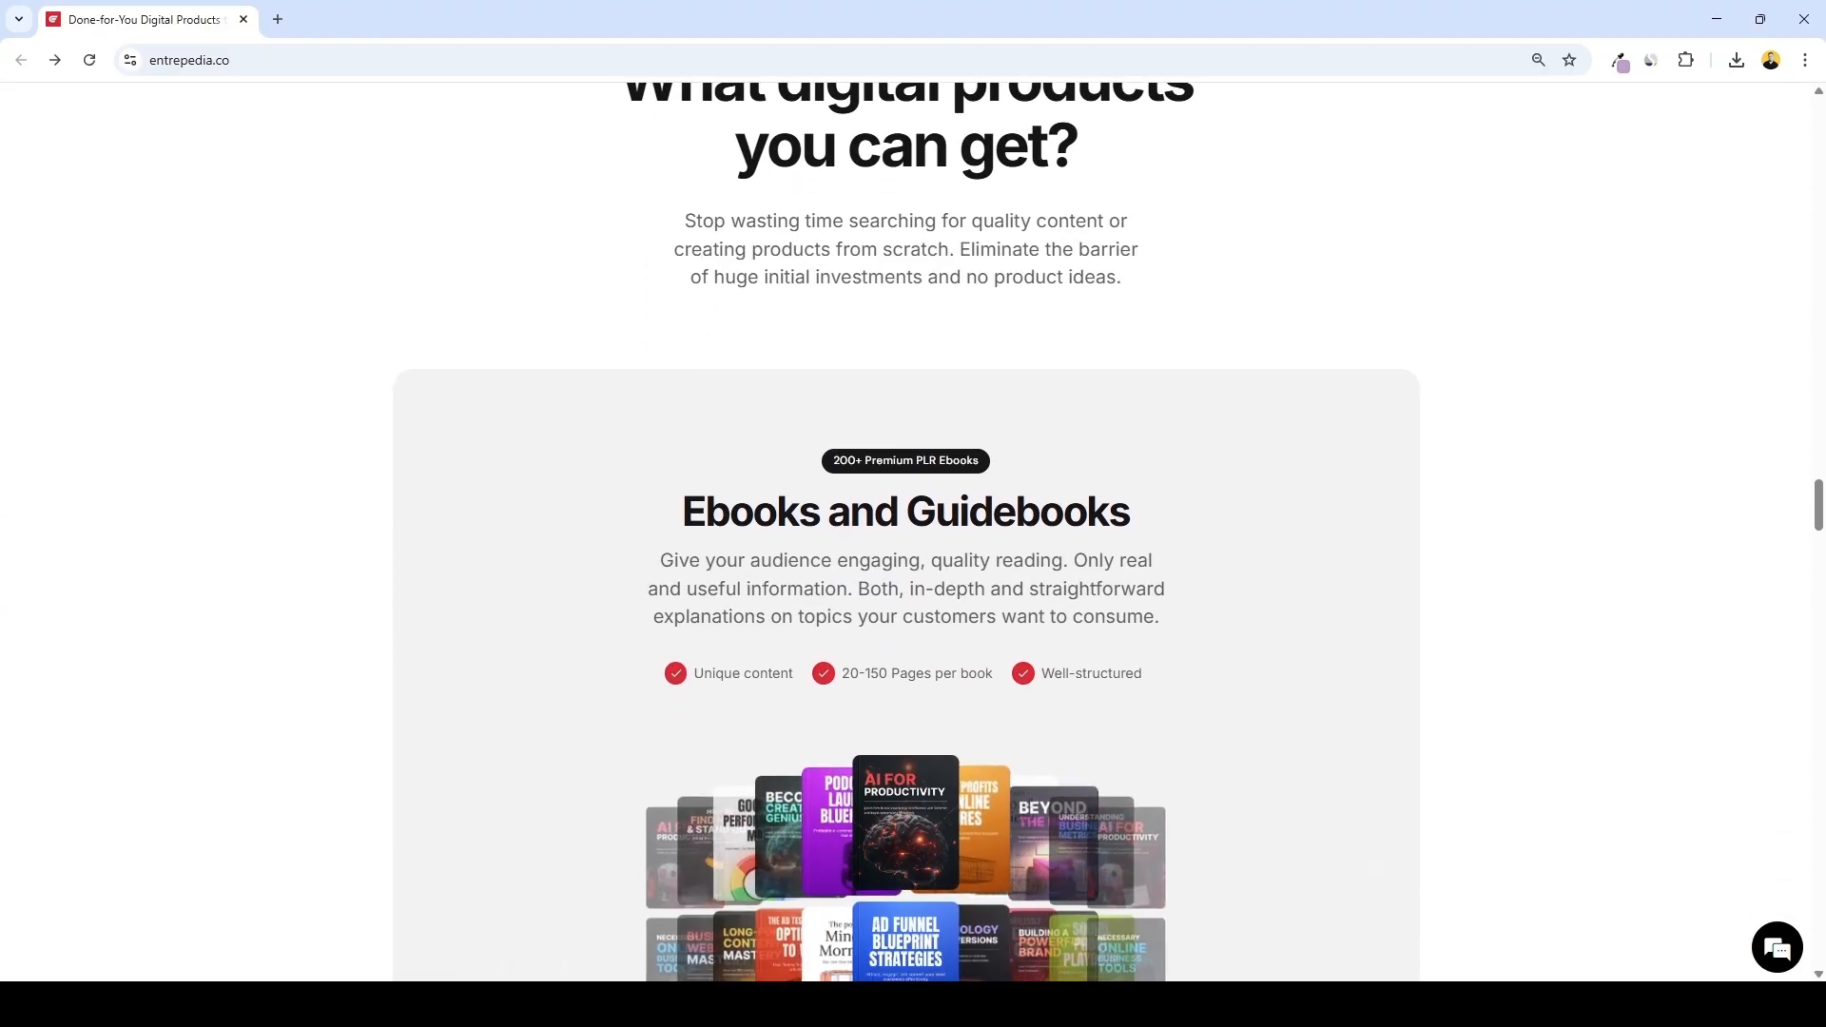
scroll(905, 532, "down", 6)
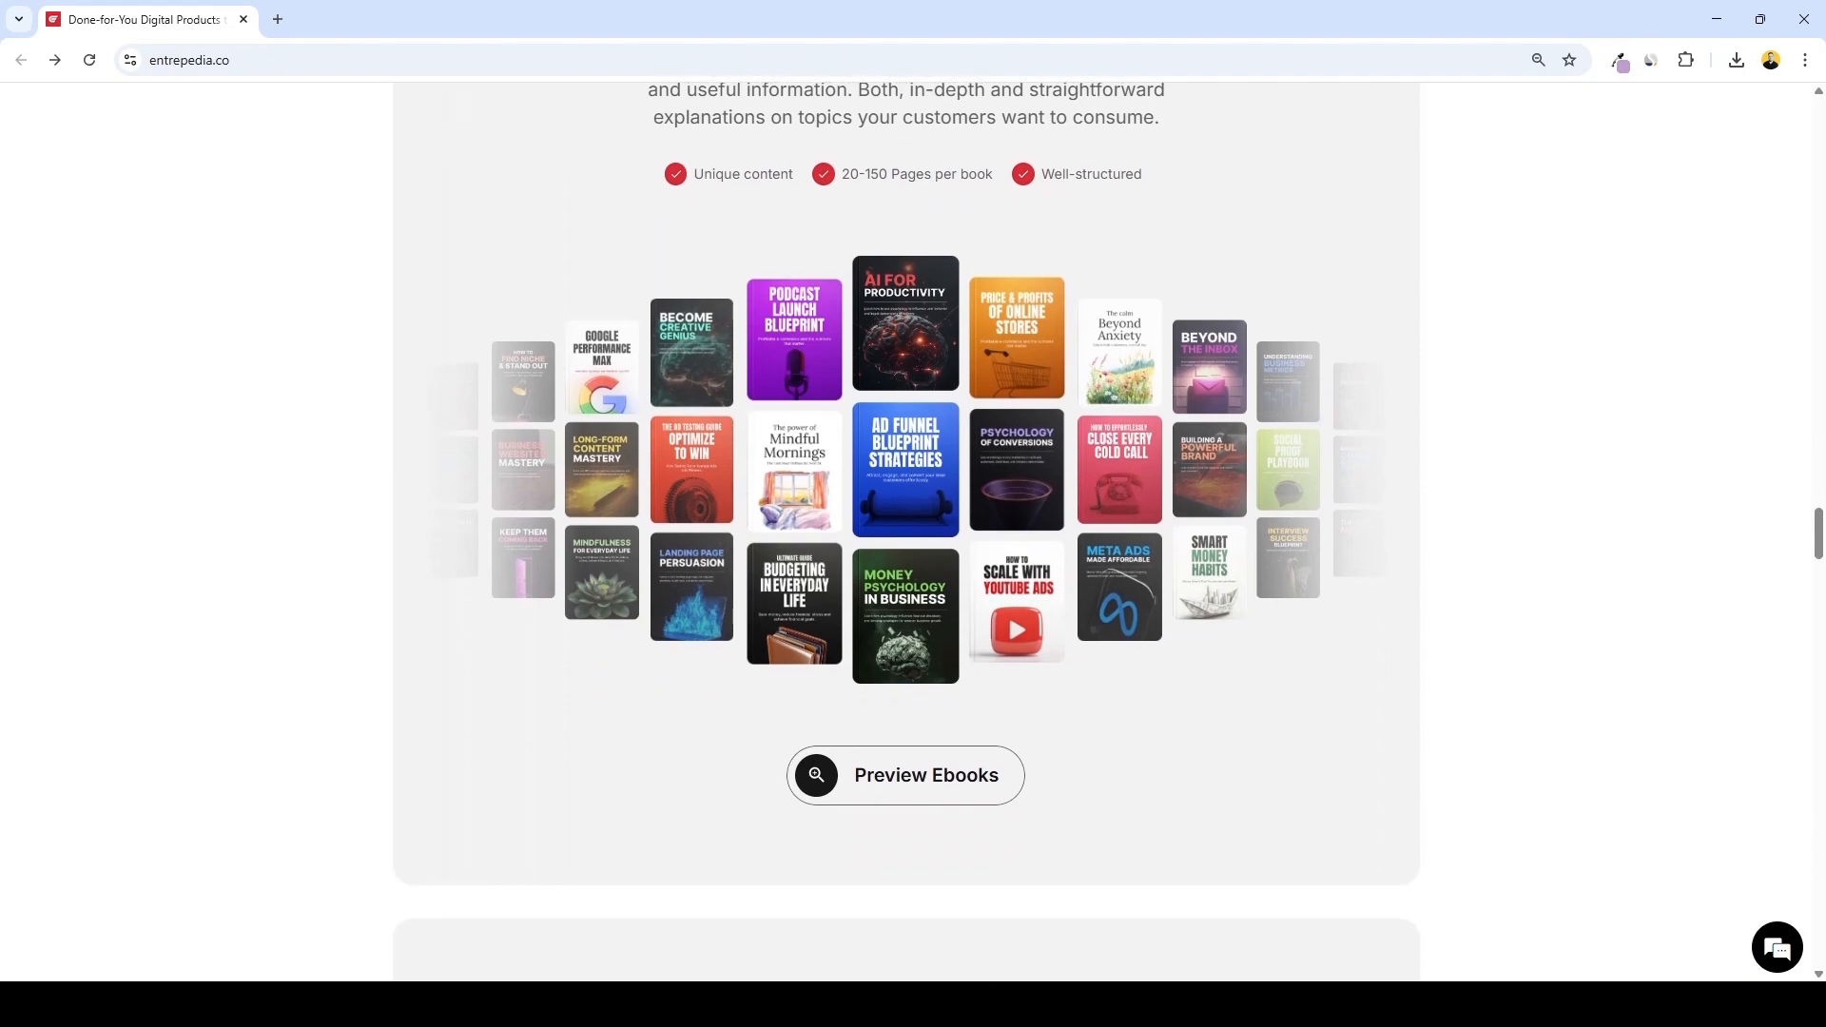
scroll(905, 532, "down", 6)
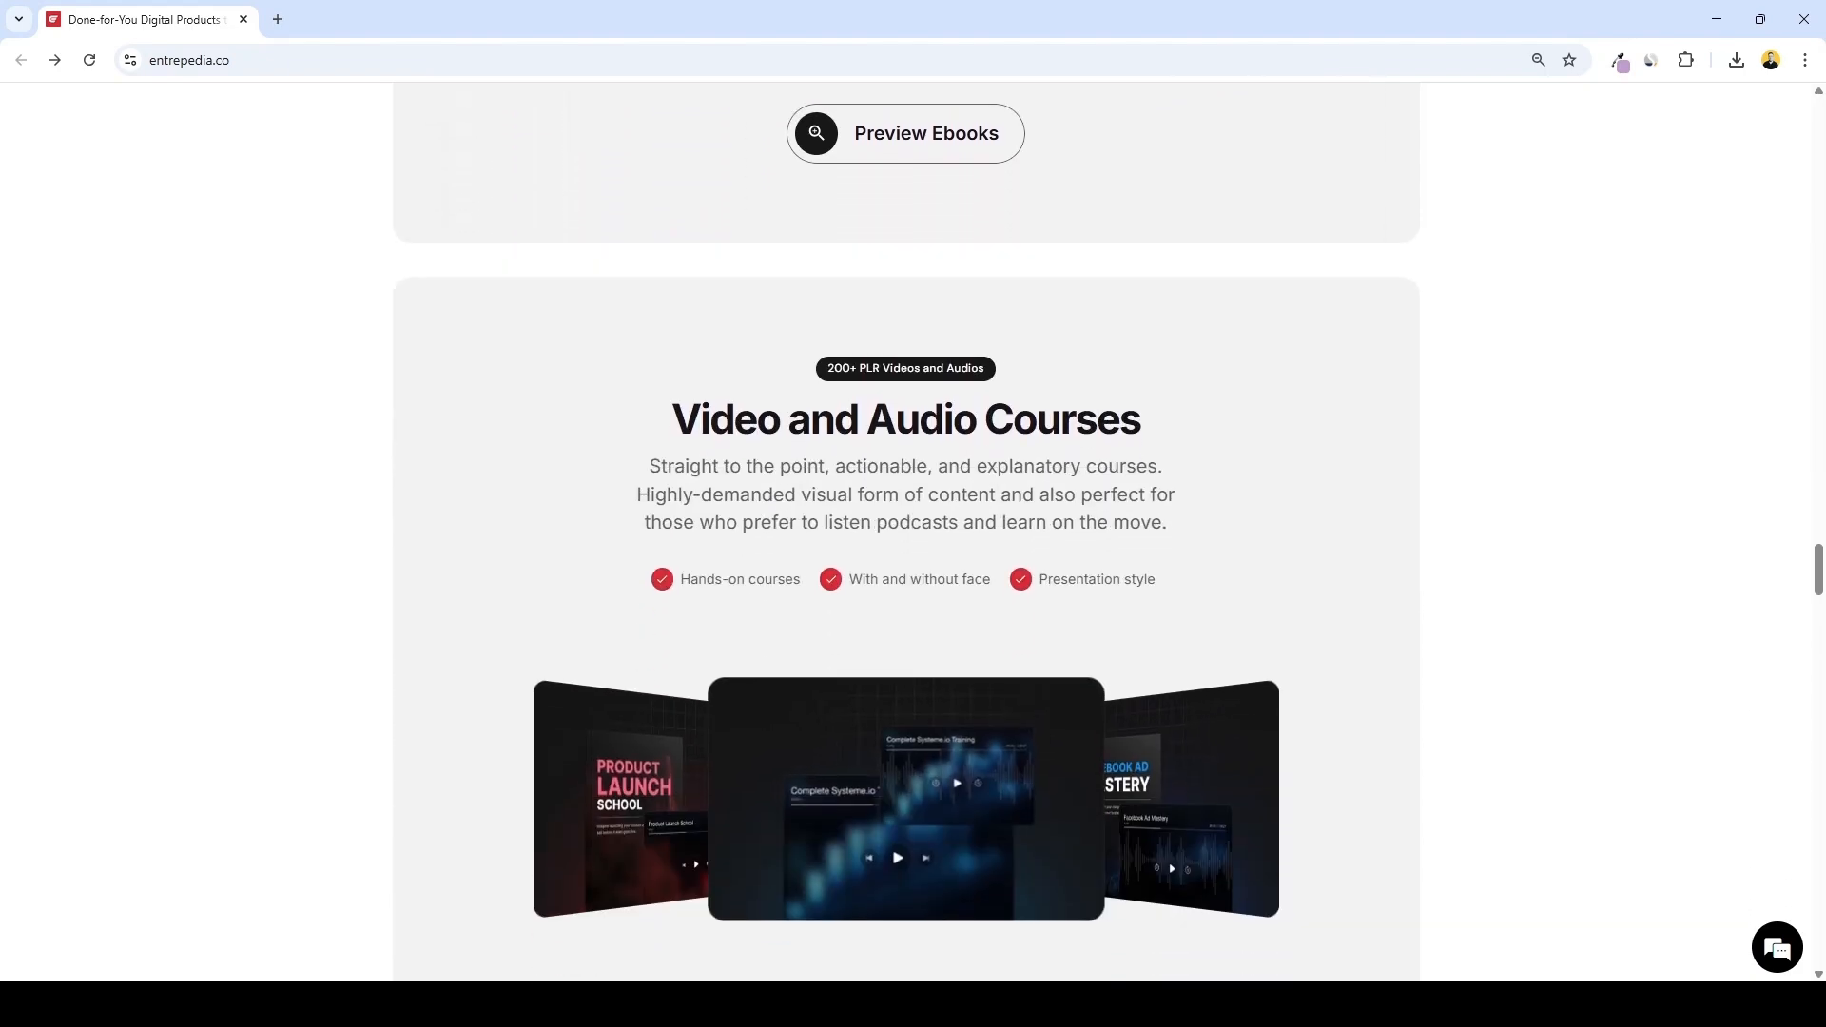
scroll(905, 532, "down", 6)
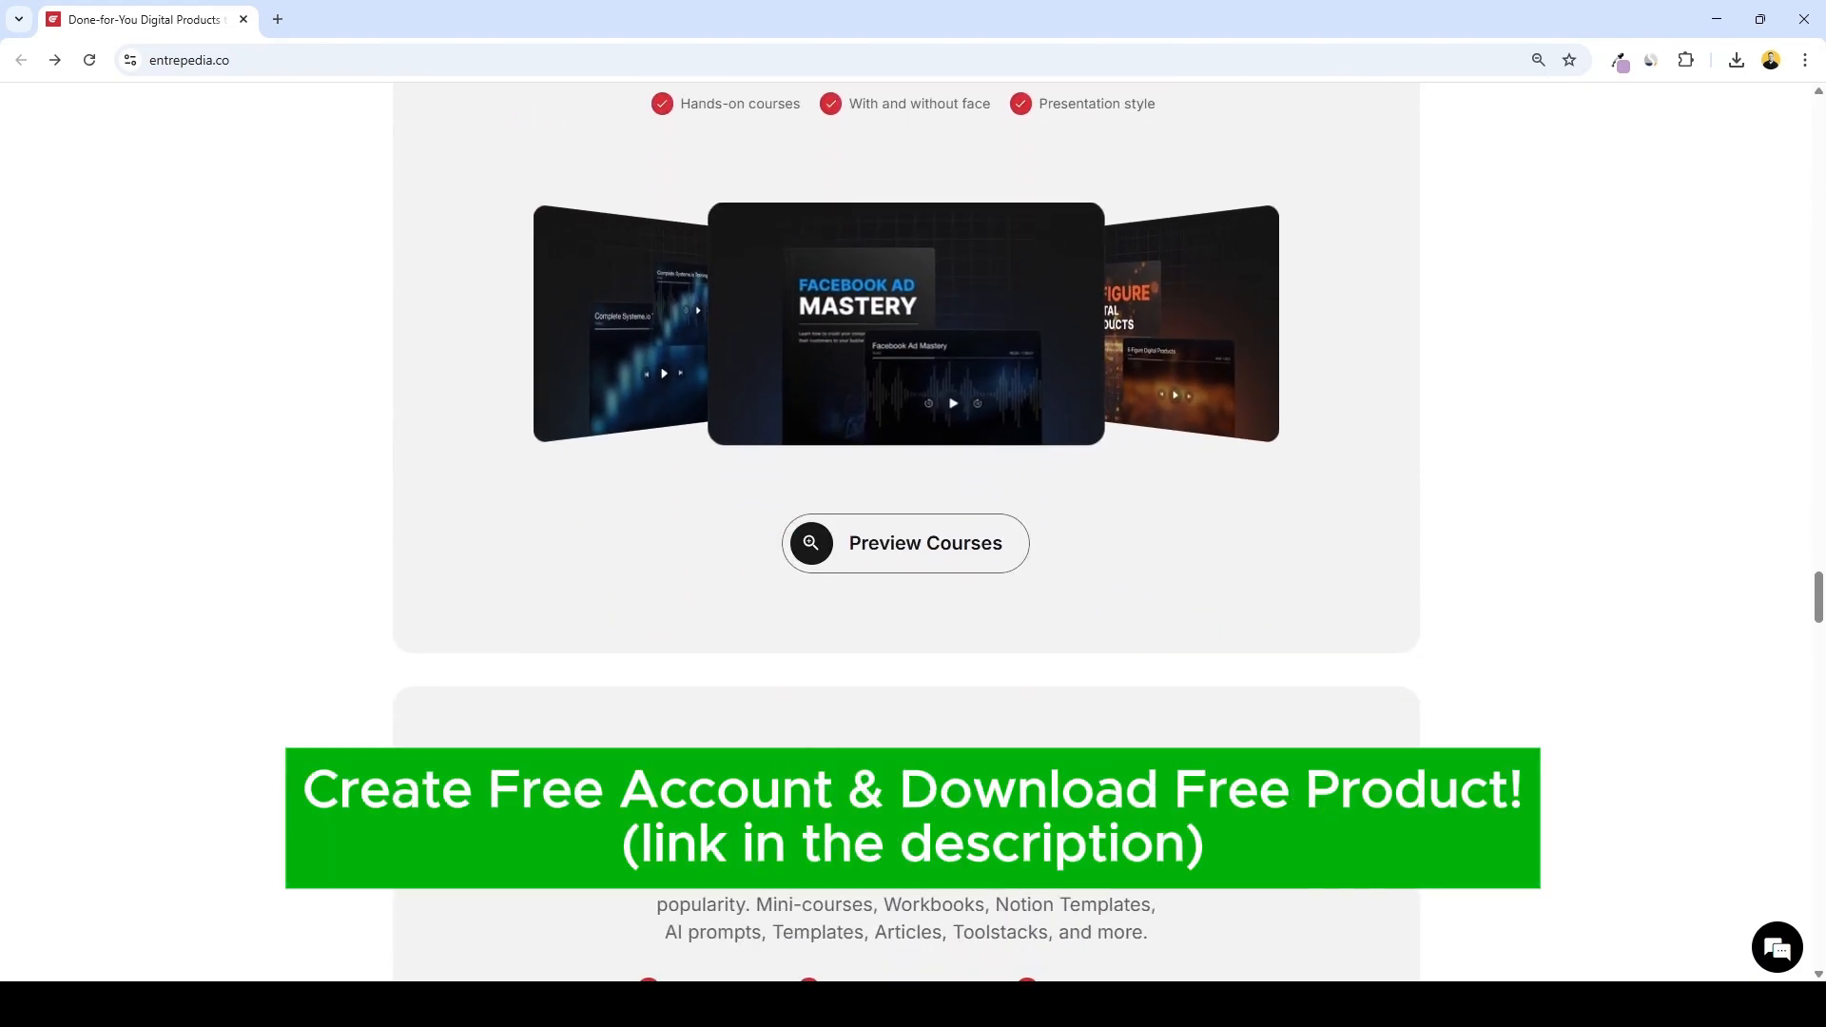
scroll(906, 532, "down", 7)
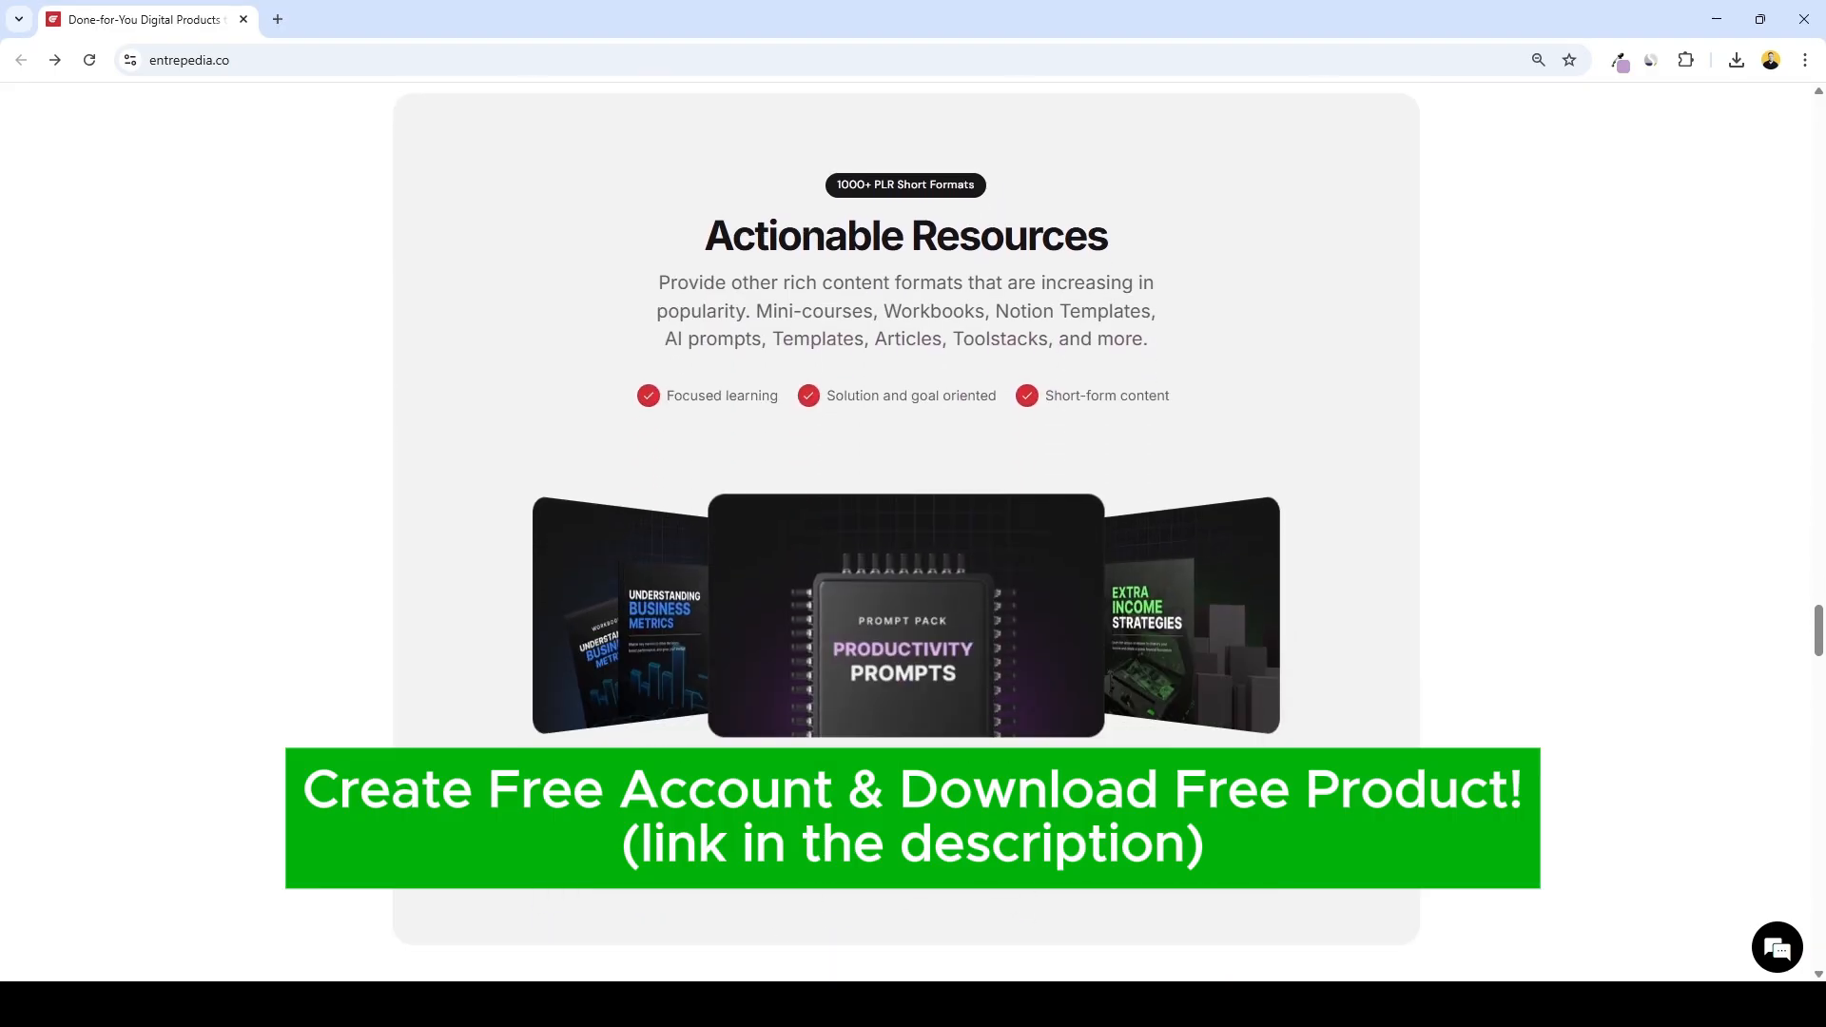
scroll(905, 532, "down", 5)
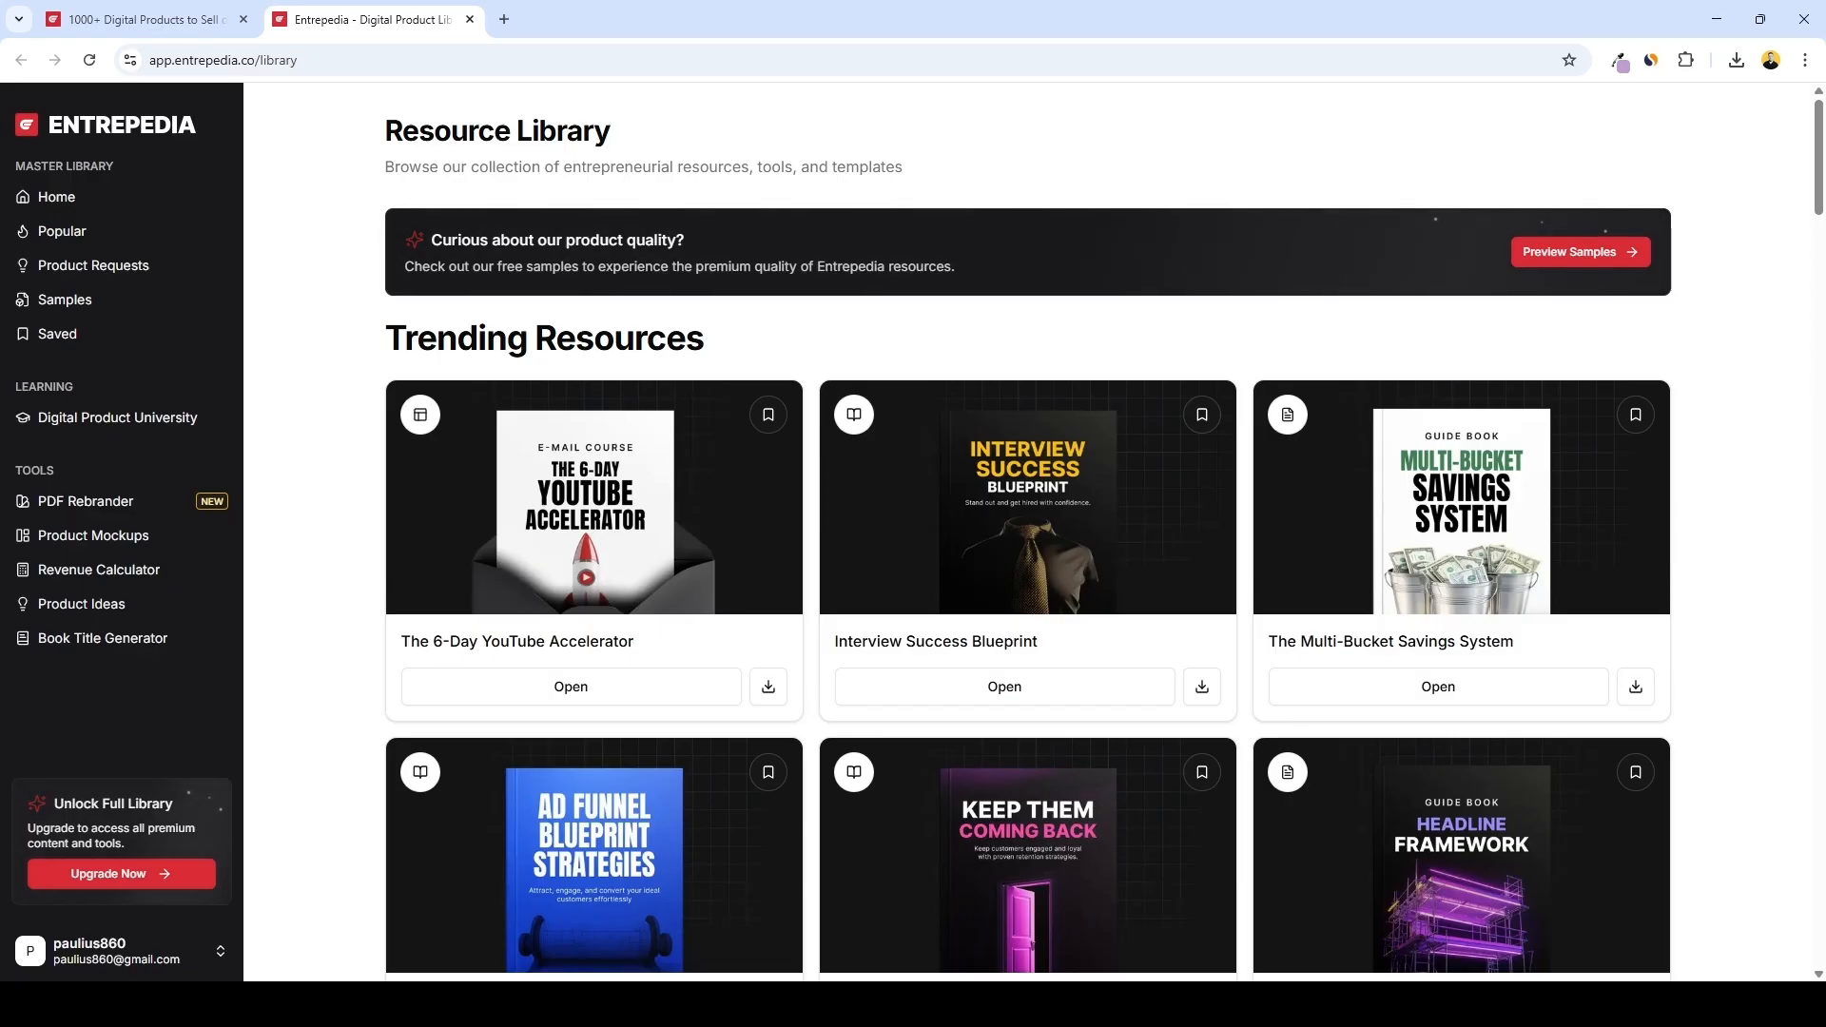
Filter the library's All Products list by the Video format
scroll(1028, 539, "down", 1)
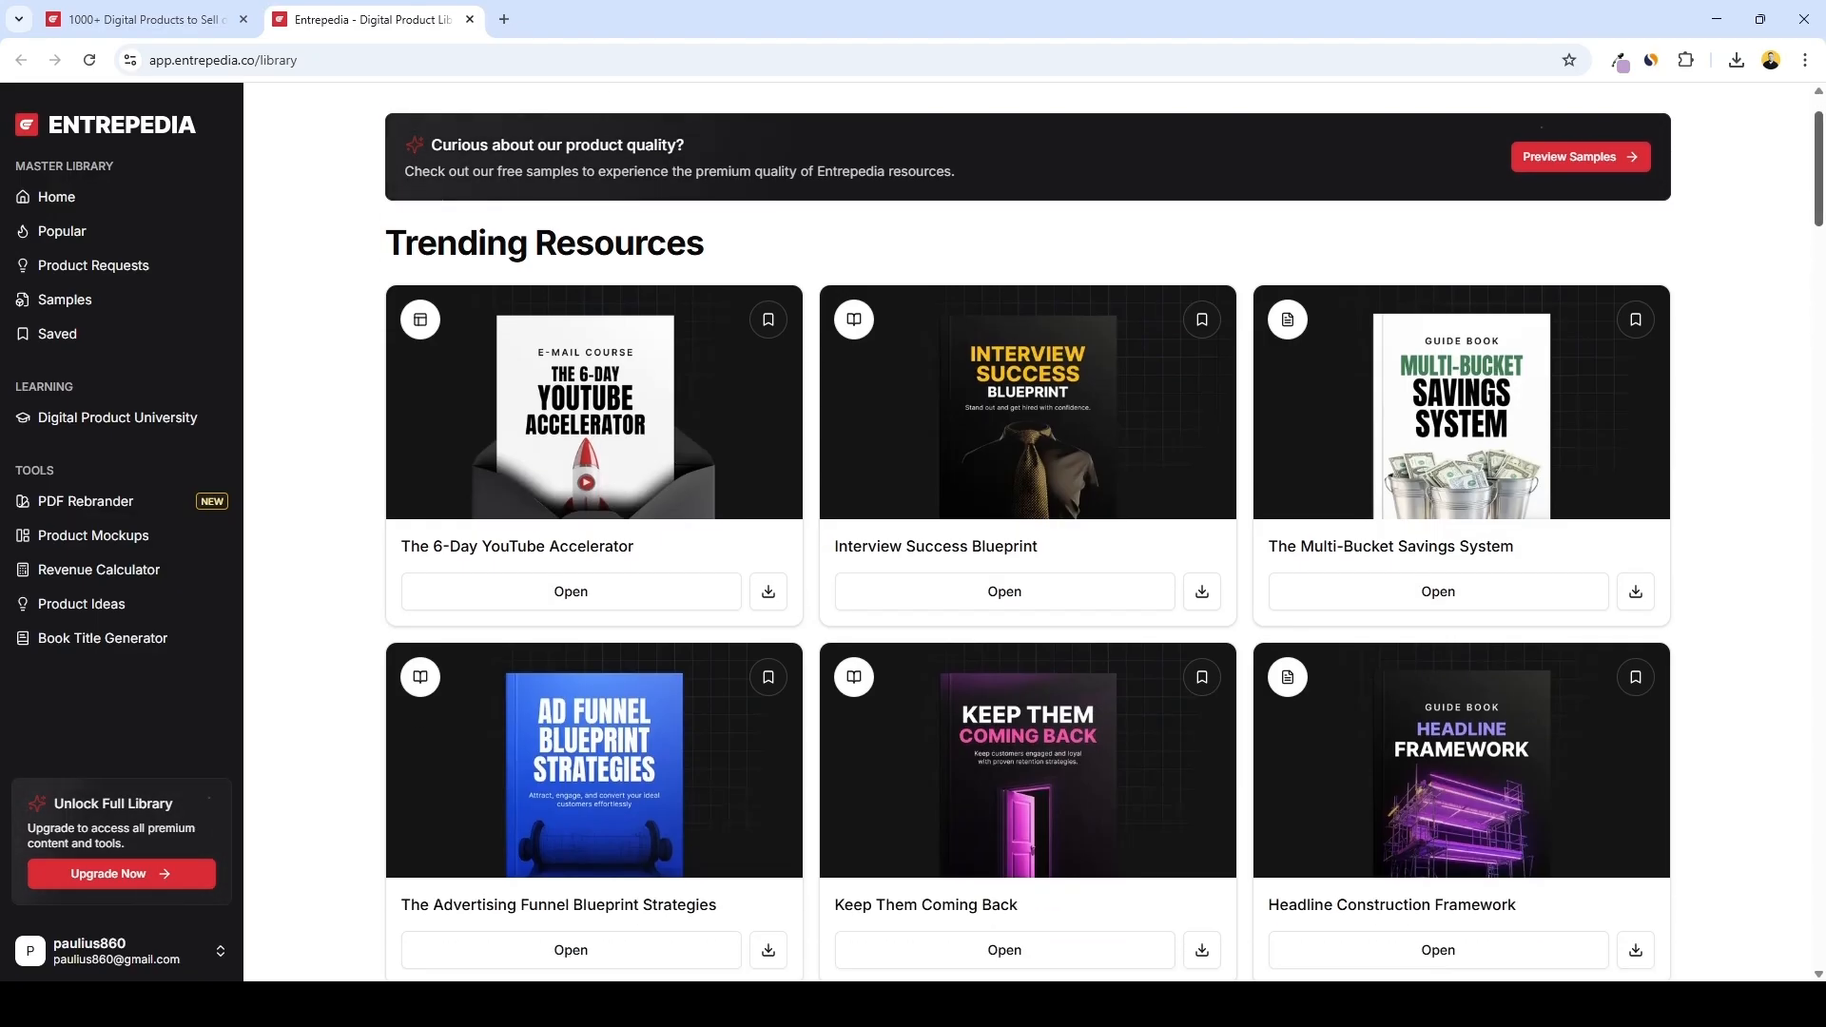
scroll(1104, 533, "down", 9)
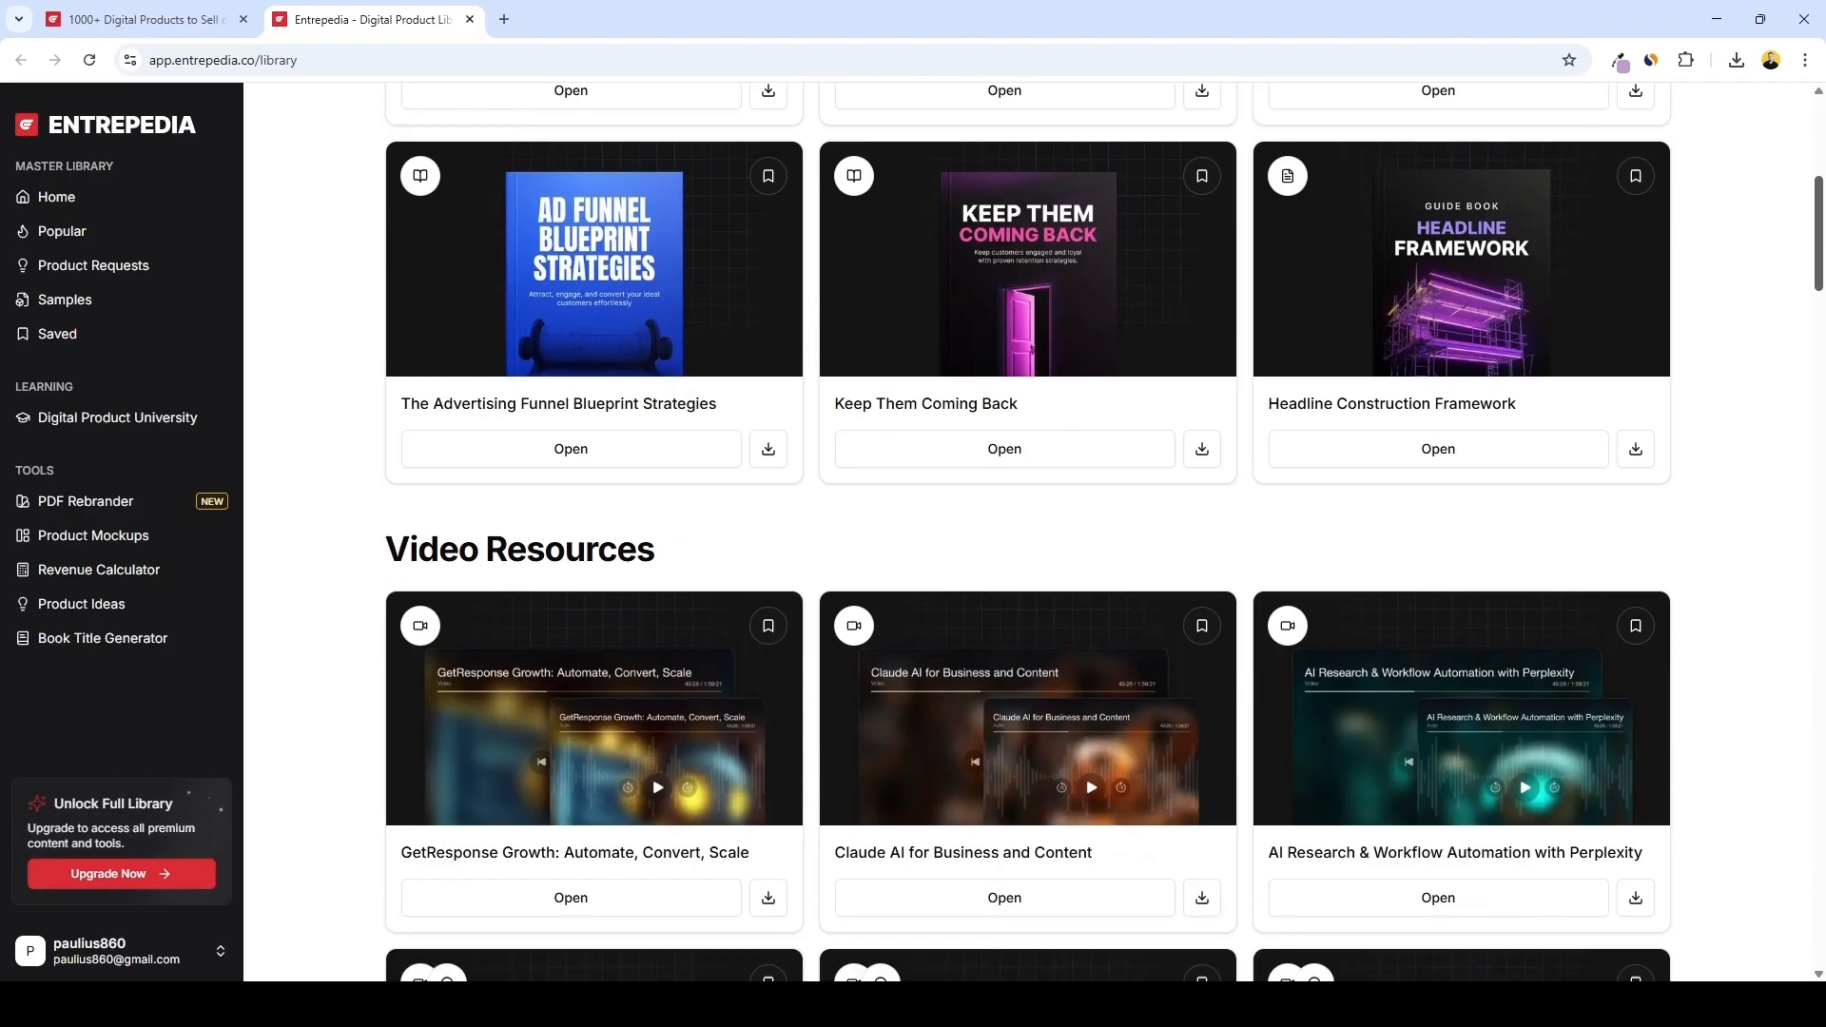
scroll(1104, 533, "down", 12)
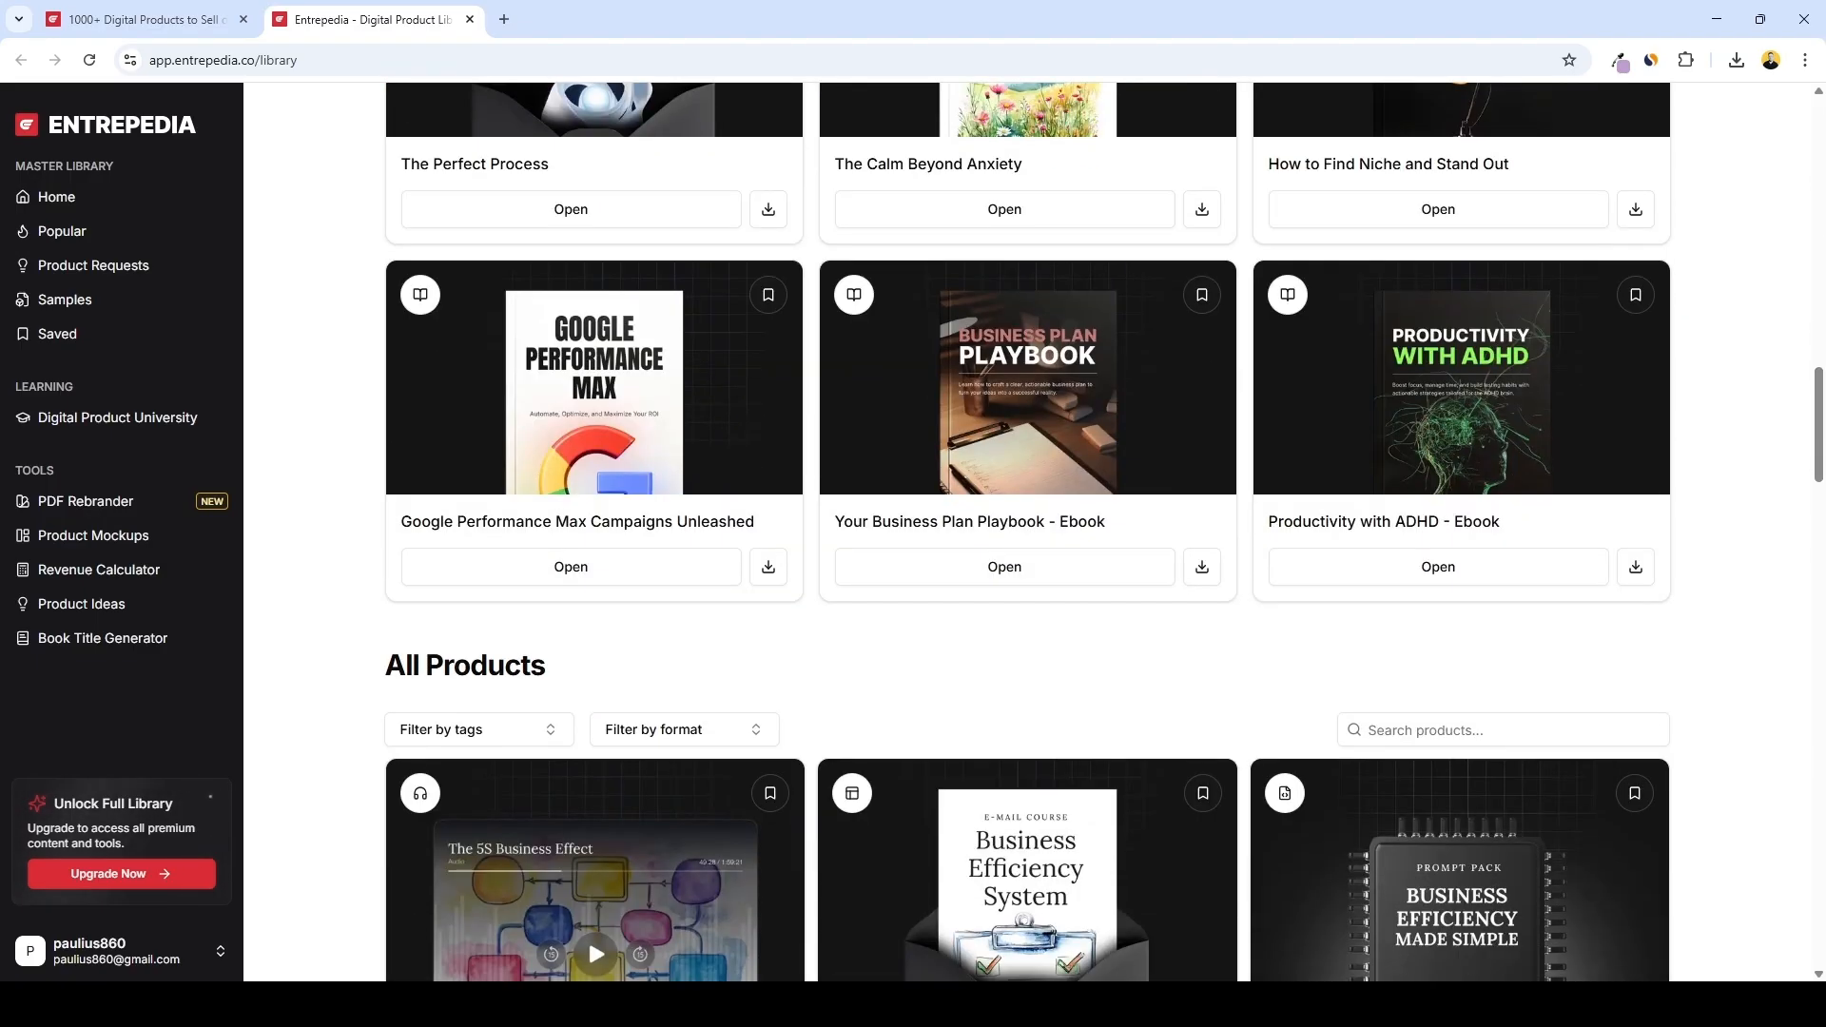
scroll(588, 597, "down", 4)
left_click(668, 355)
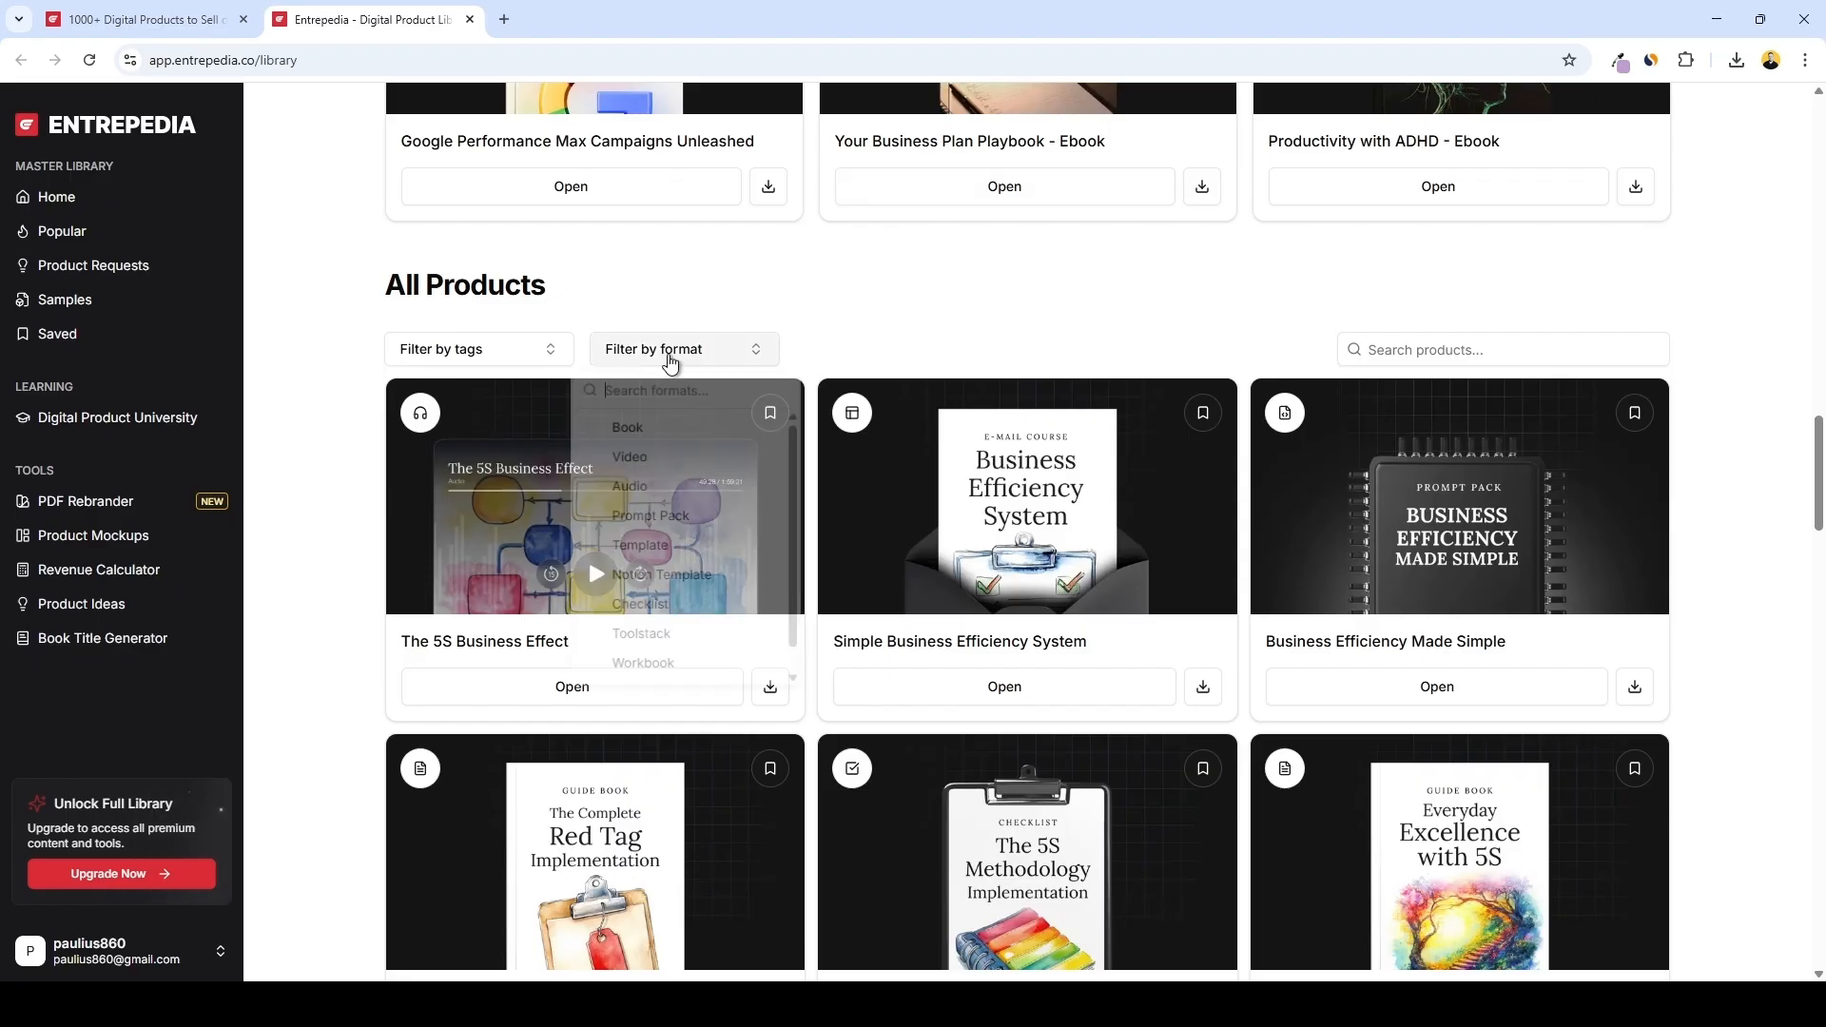
left_click(665, 460)
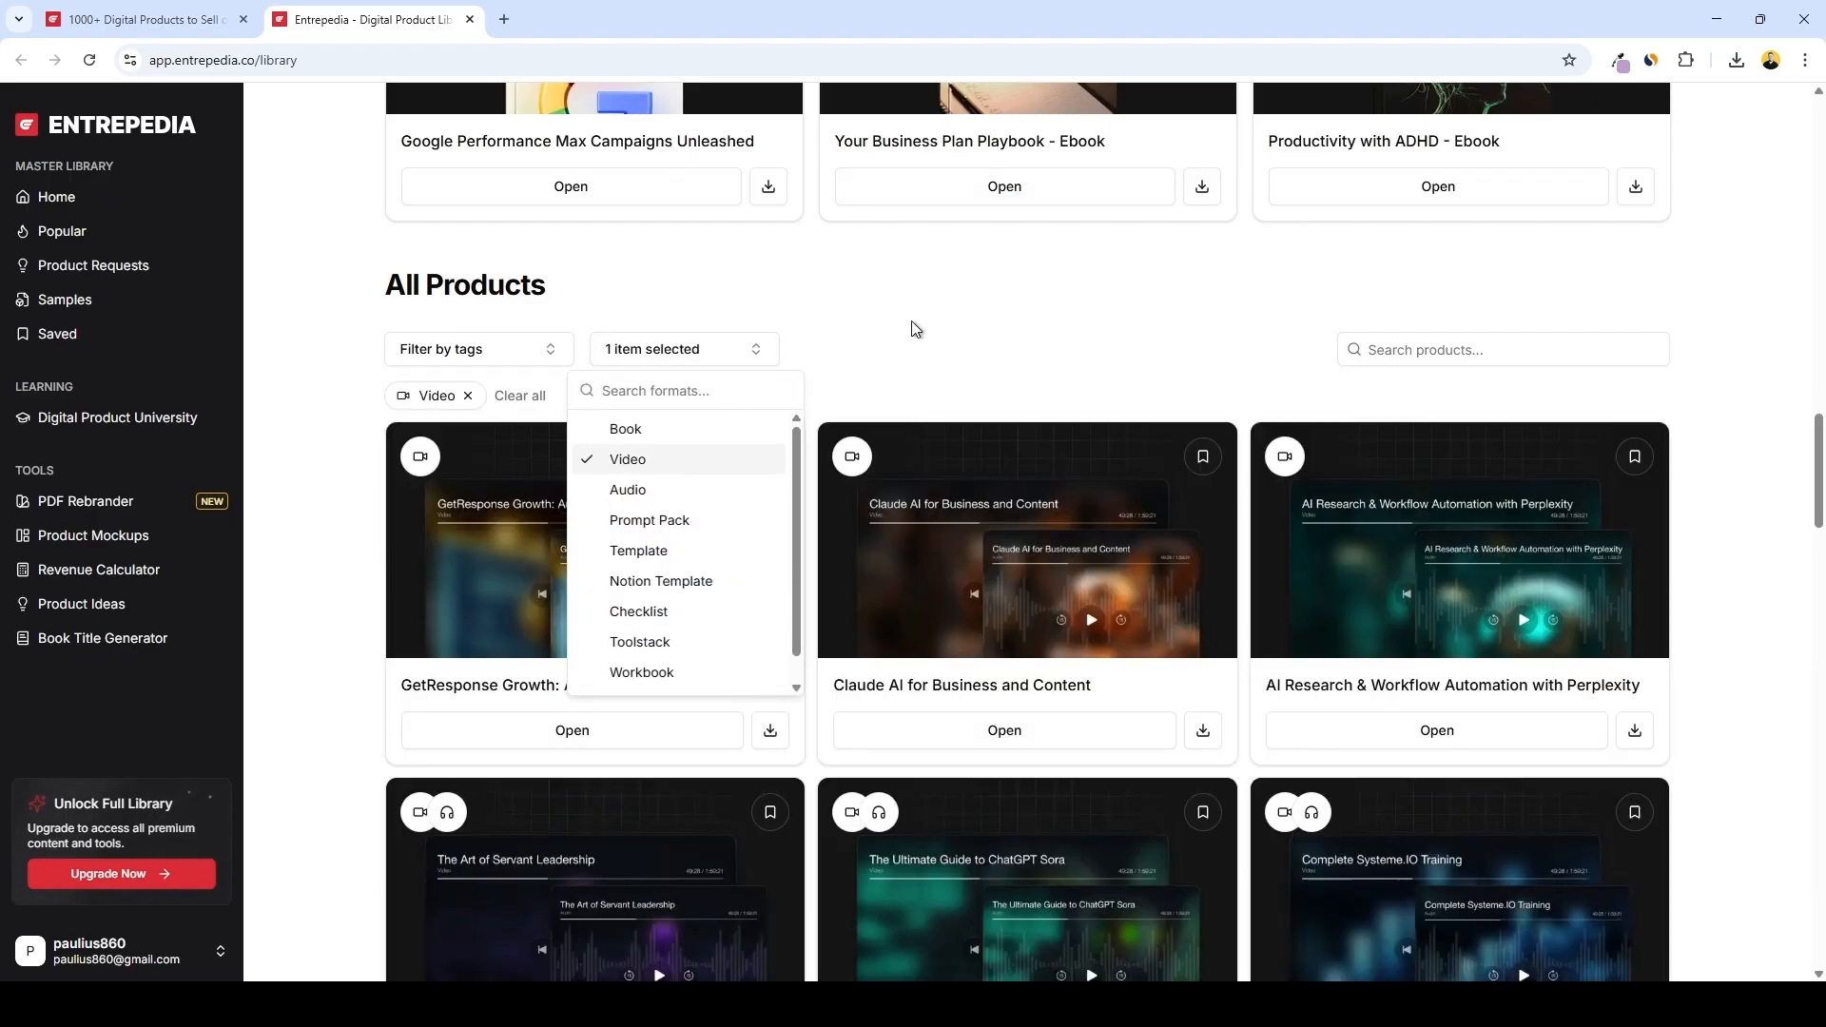
left_click(872, 298)
Browse the video-format products in the library to pick a course
scroll(873, 297, "down", 5)
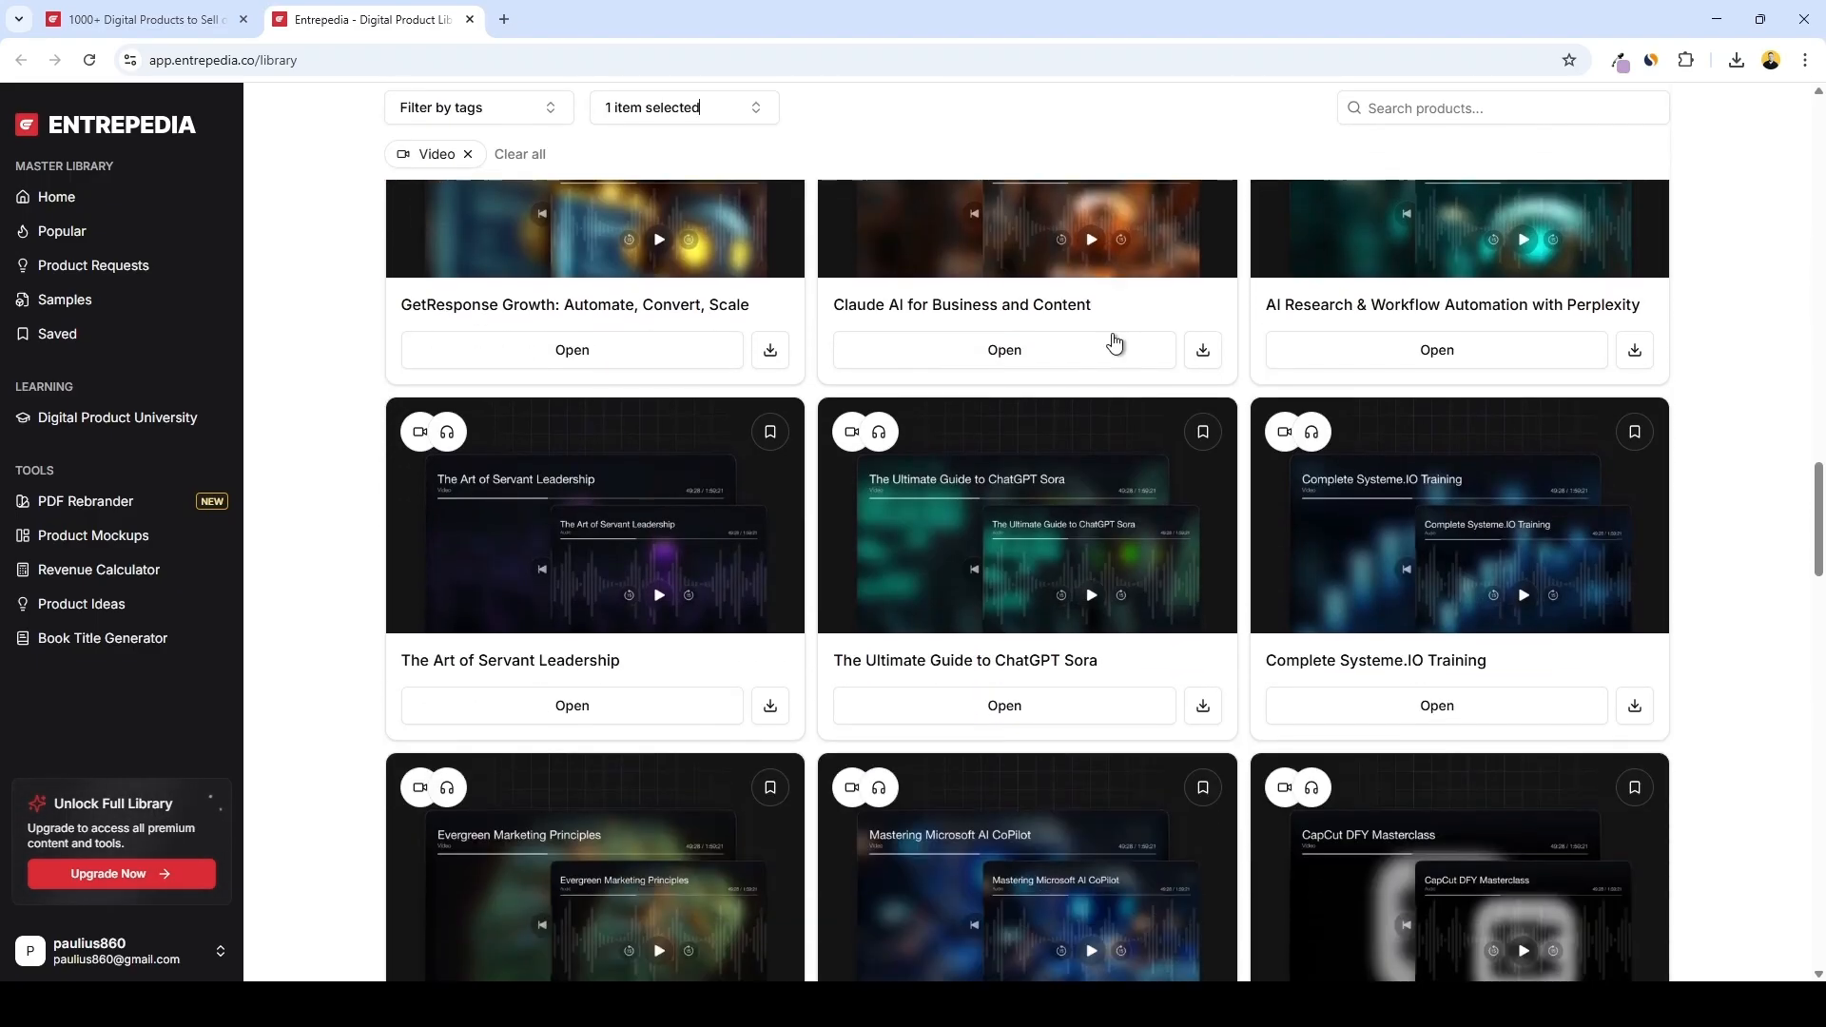
scroll(984, 301, "down", 3)
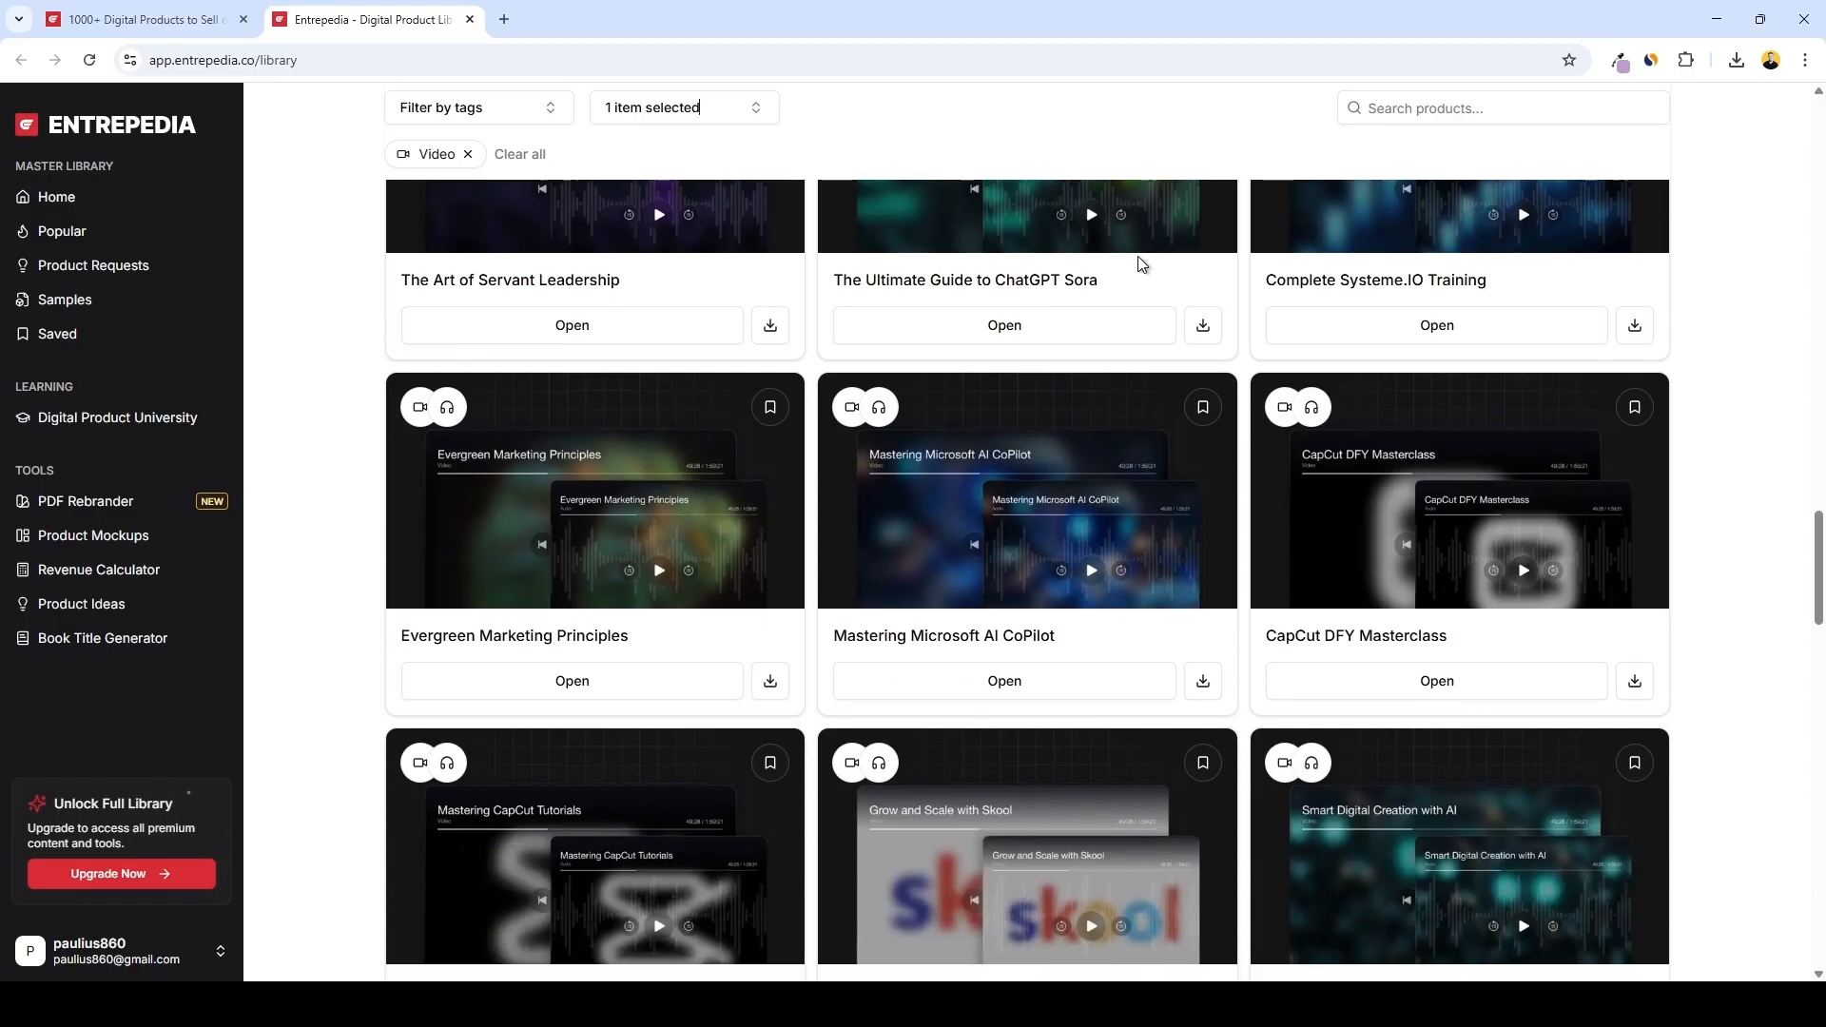
scroll(1040, 350, "down", 3)
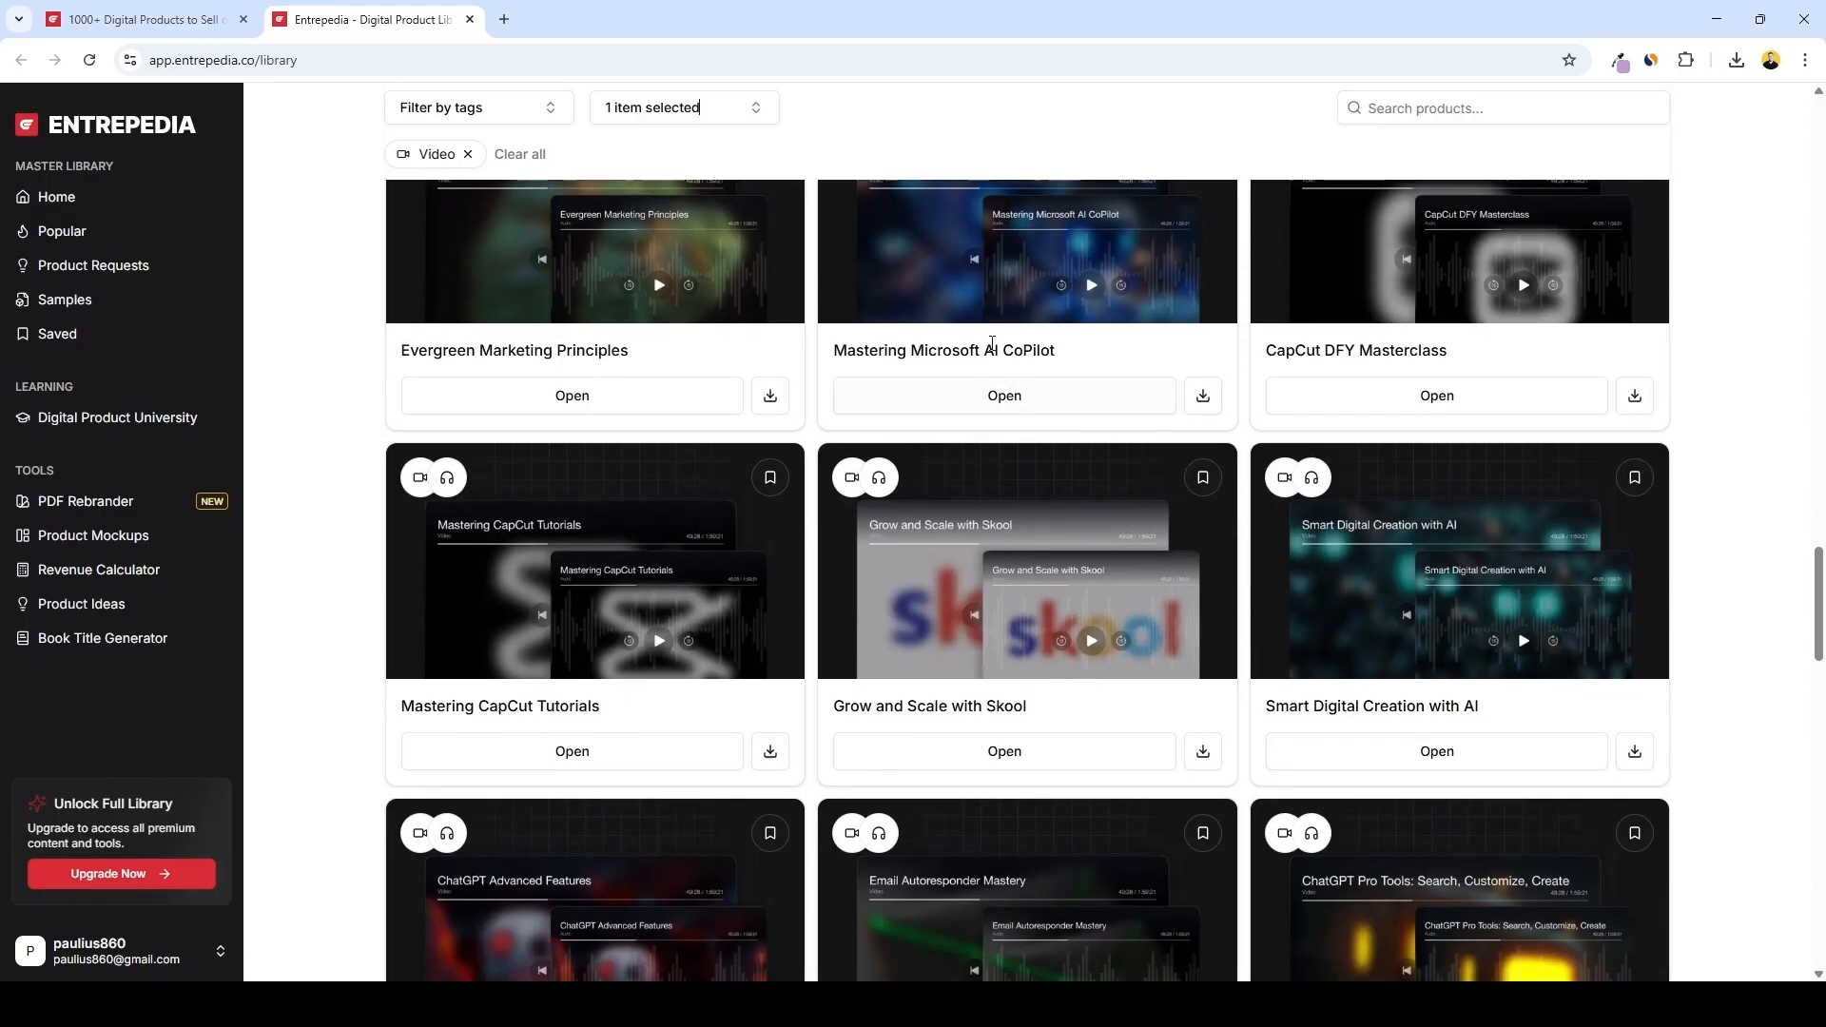
scroll(1040, 350, "down", 4)
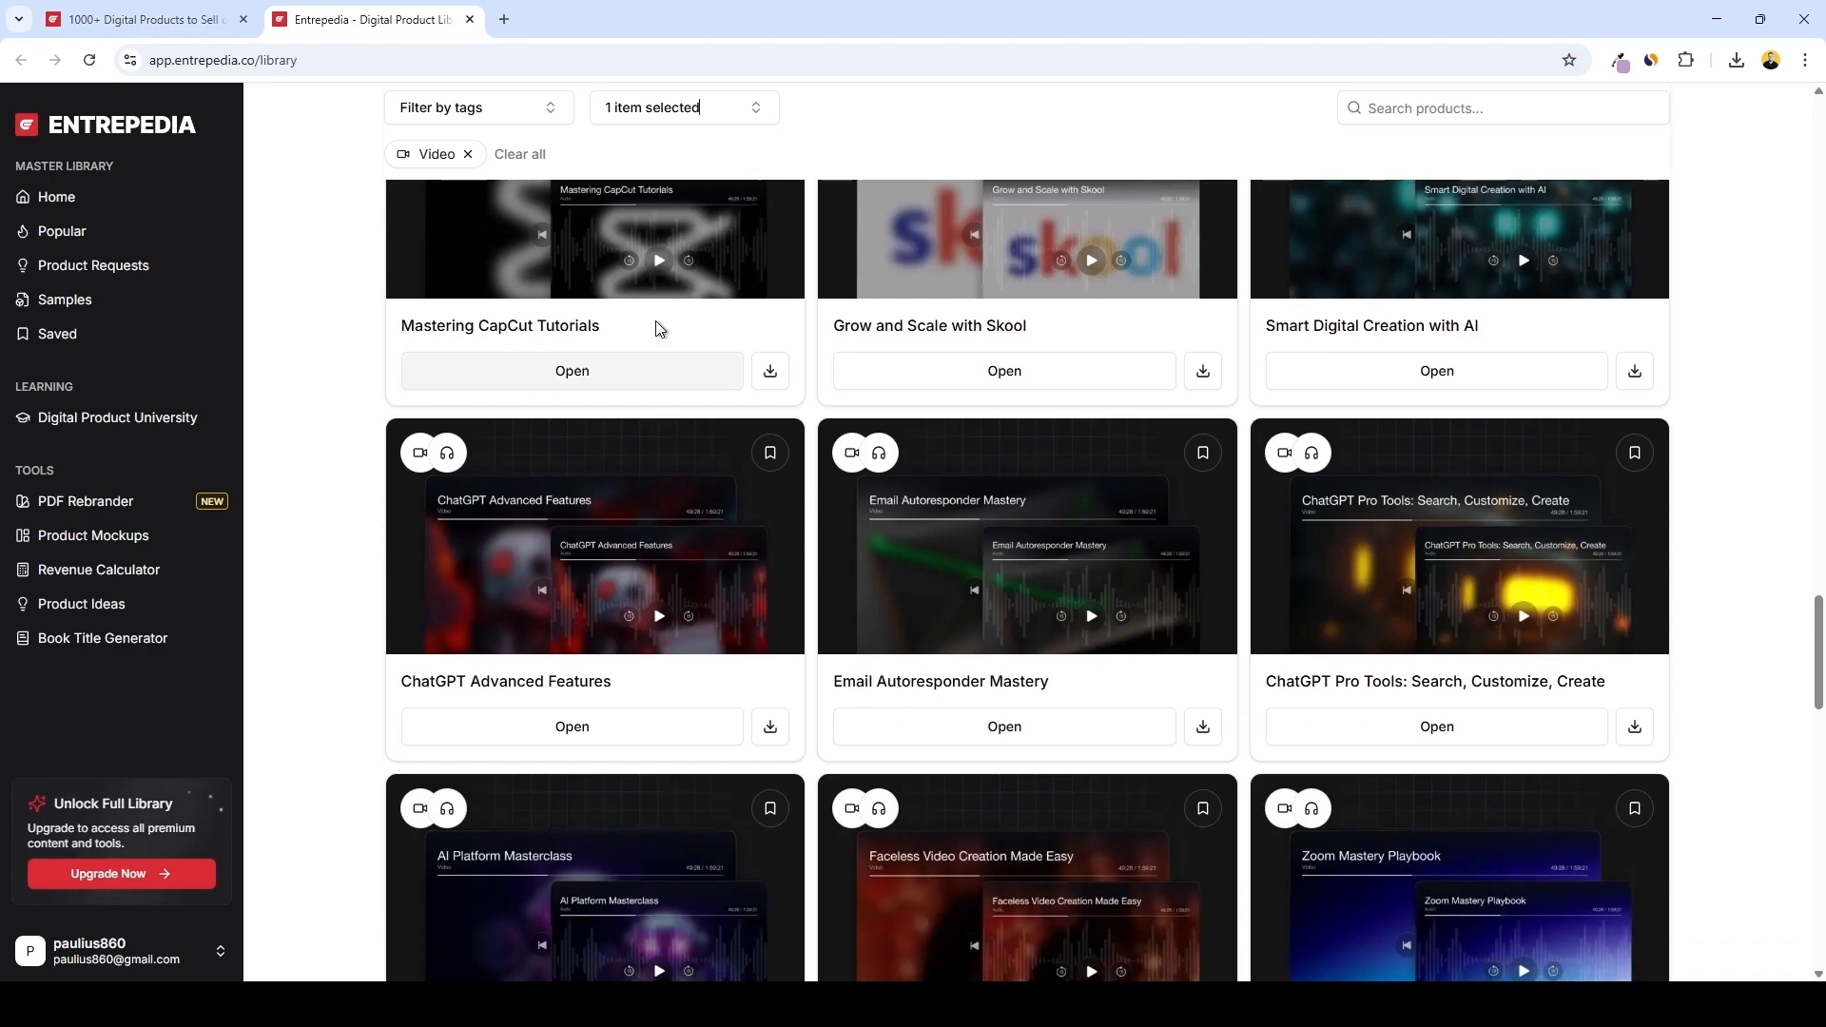
scroll(949, 592, "down", 9)
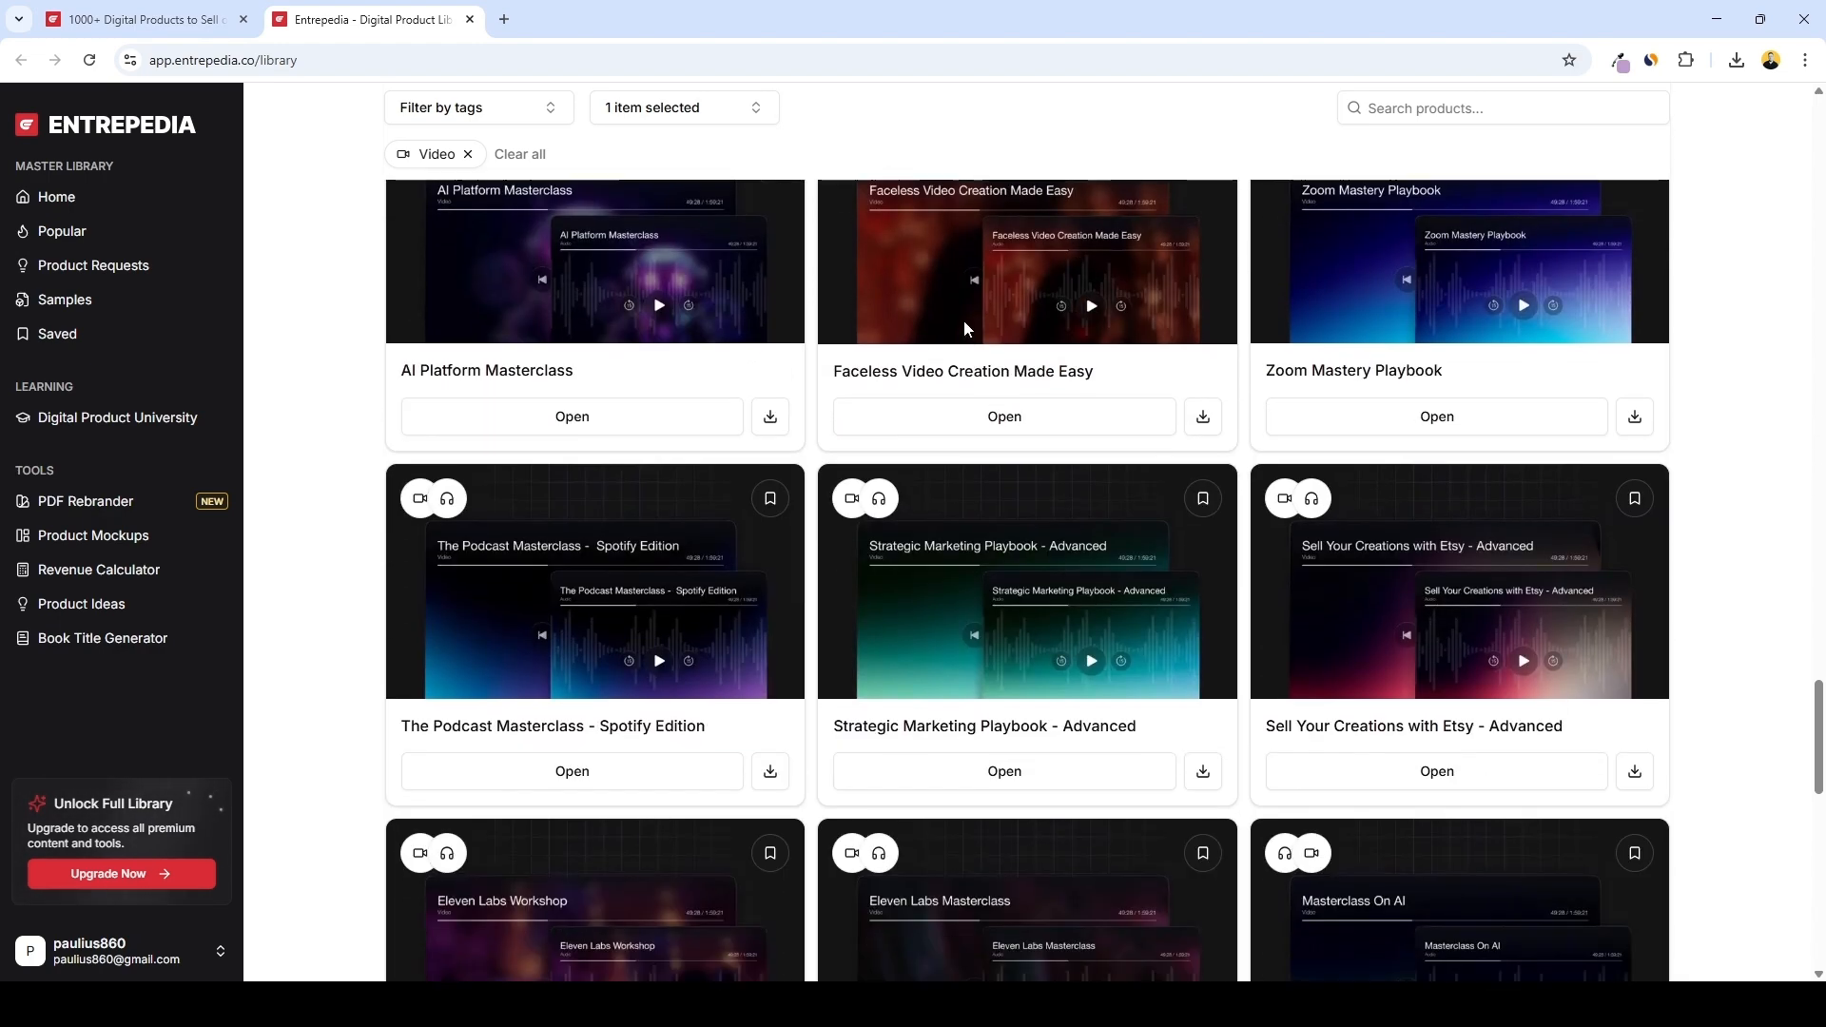
scroll(1080, 256, "down", 9)
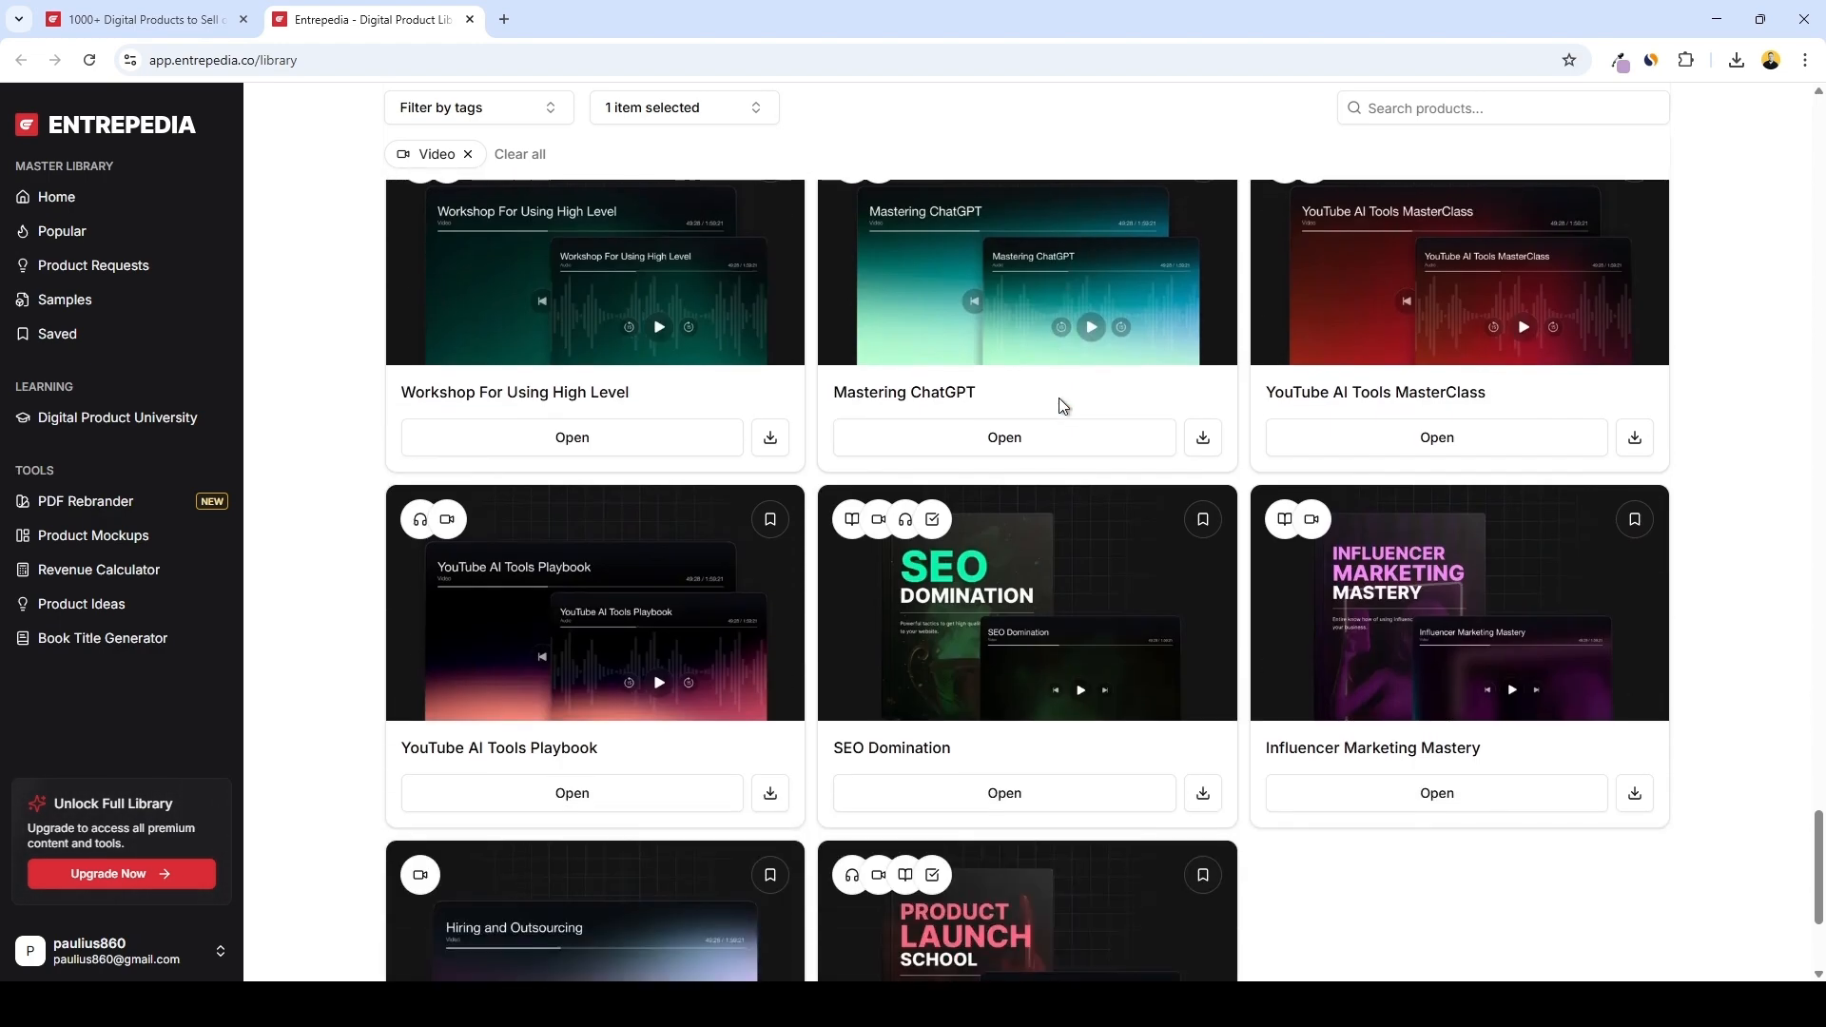
Open the Mastering ChatGPT product from the video library and play its video sample
scroll(1055, 443, "up", 2)
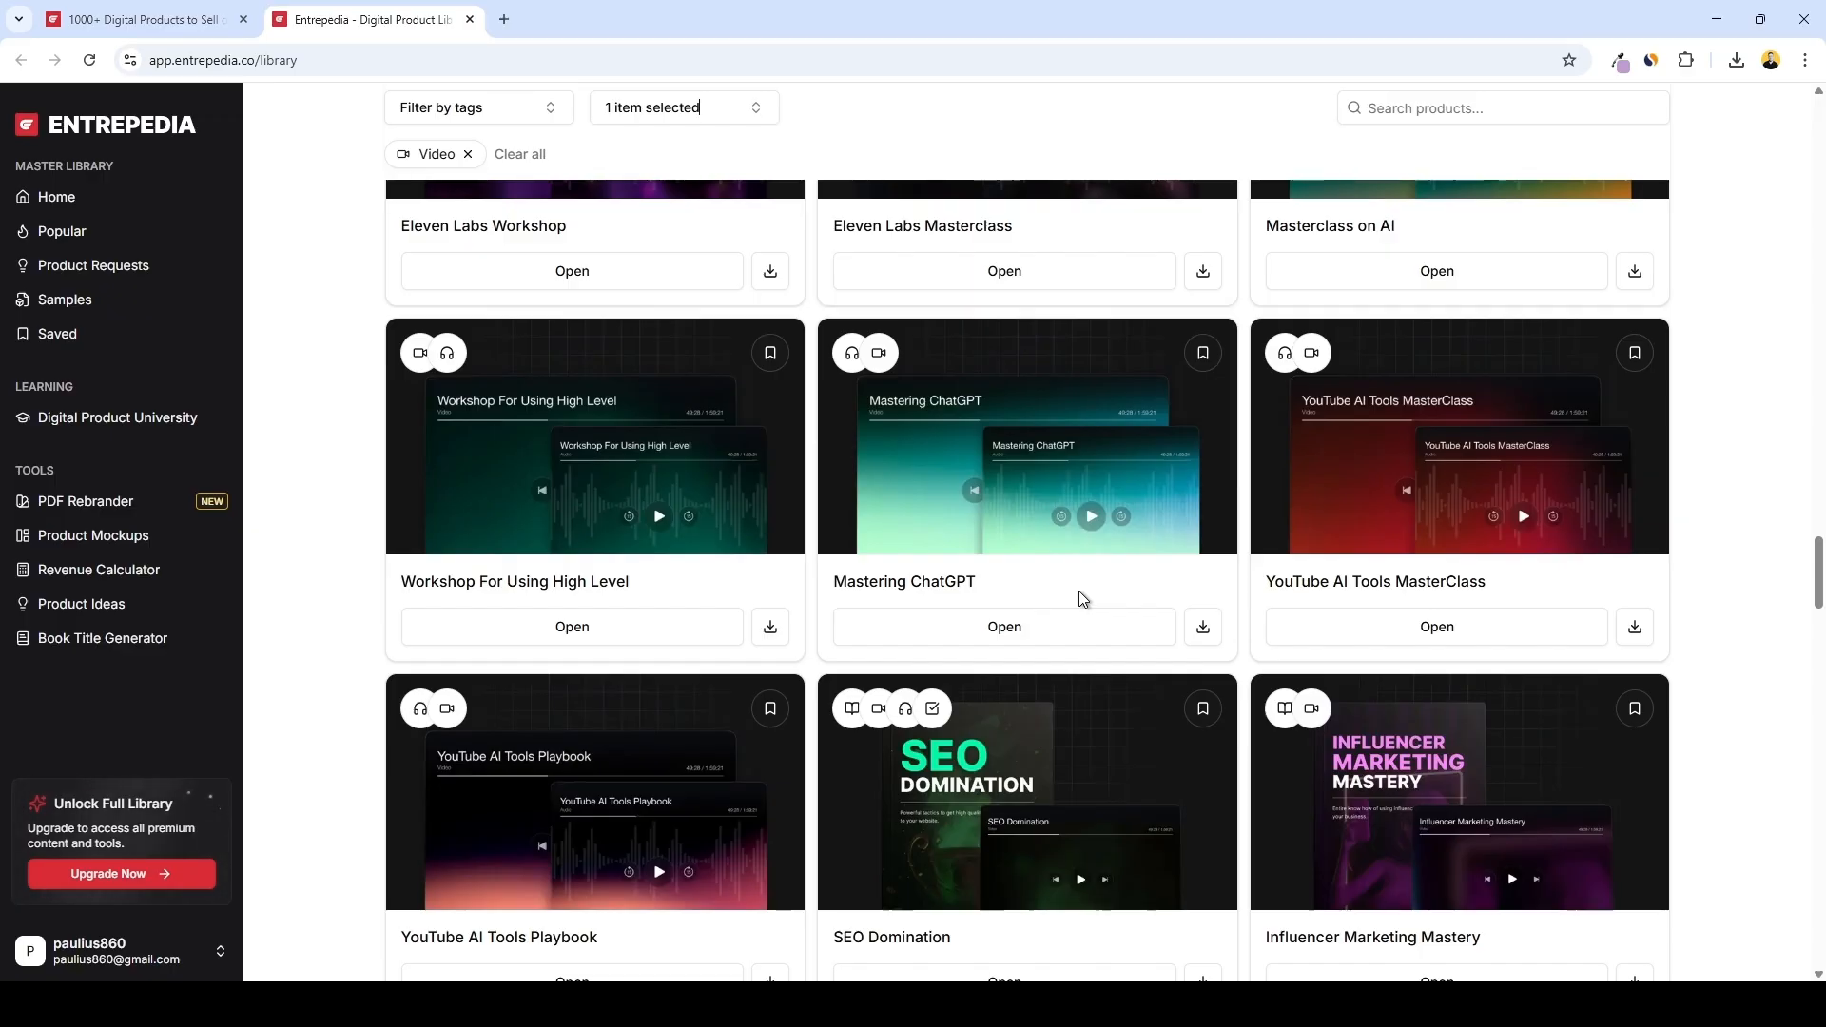
left_click(1006, 625)
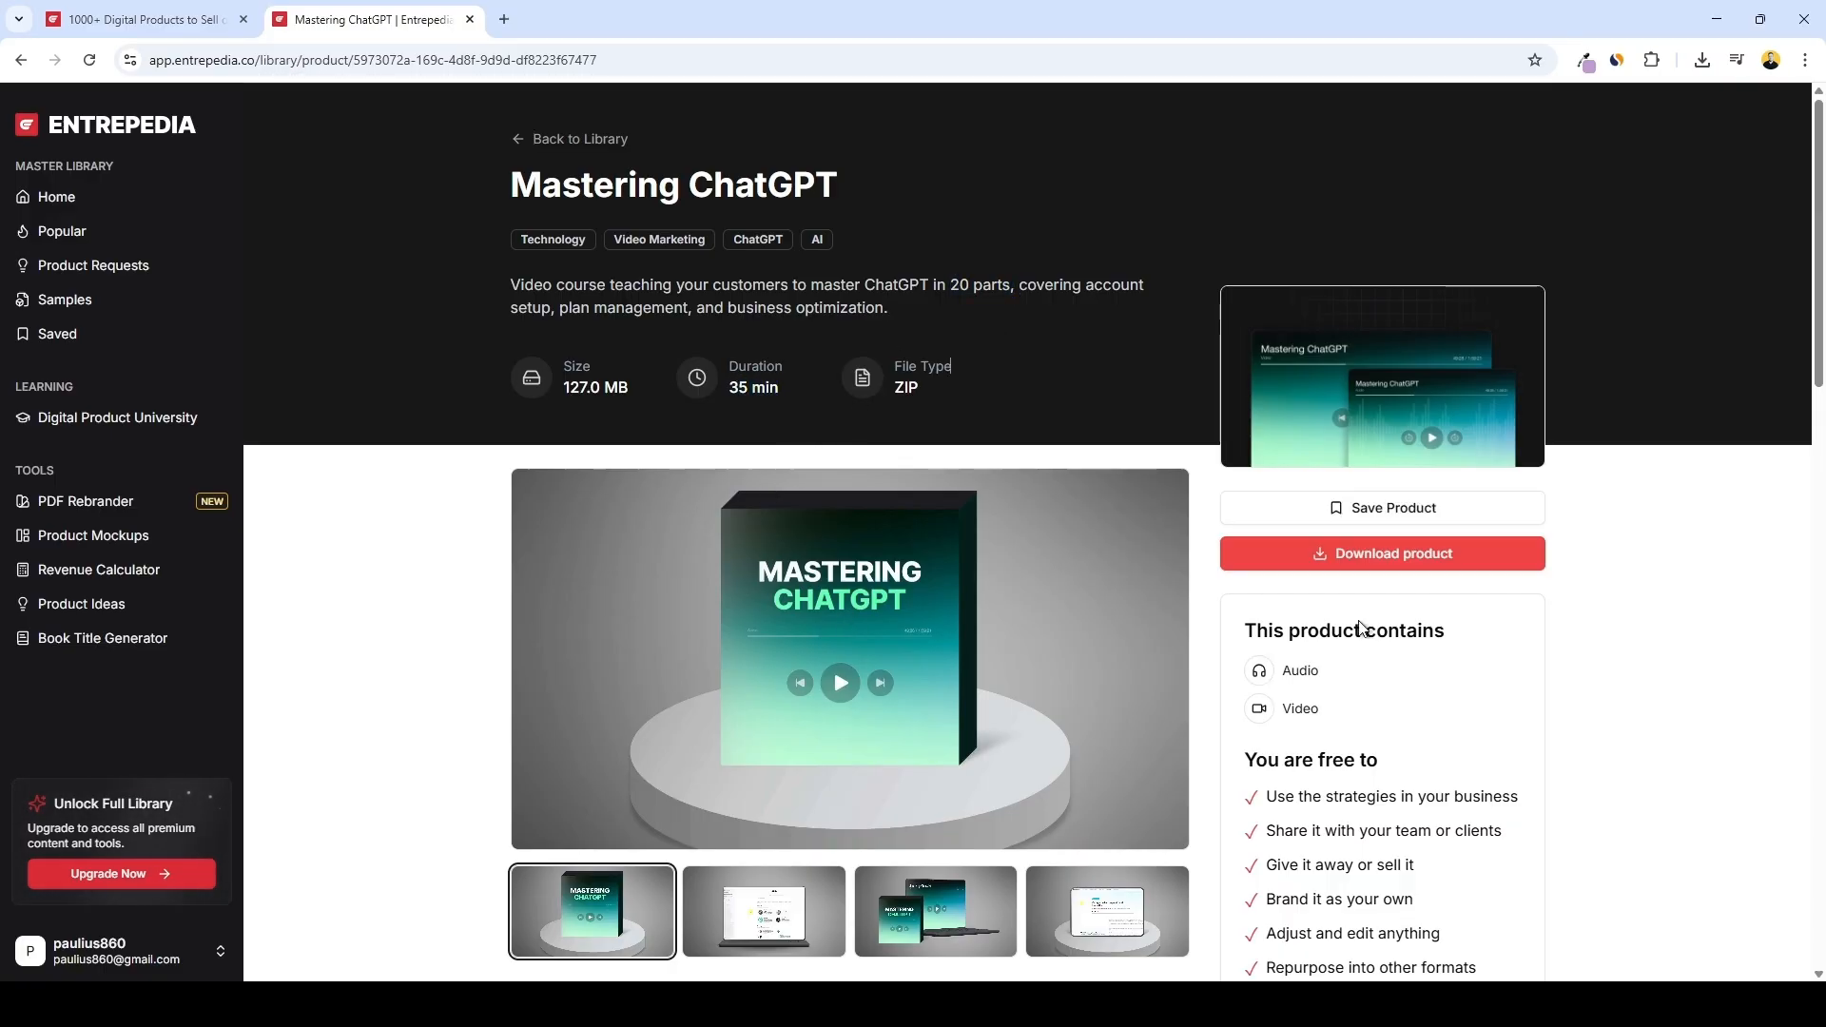
scroll(1360, 627, "down", 12)
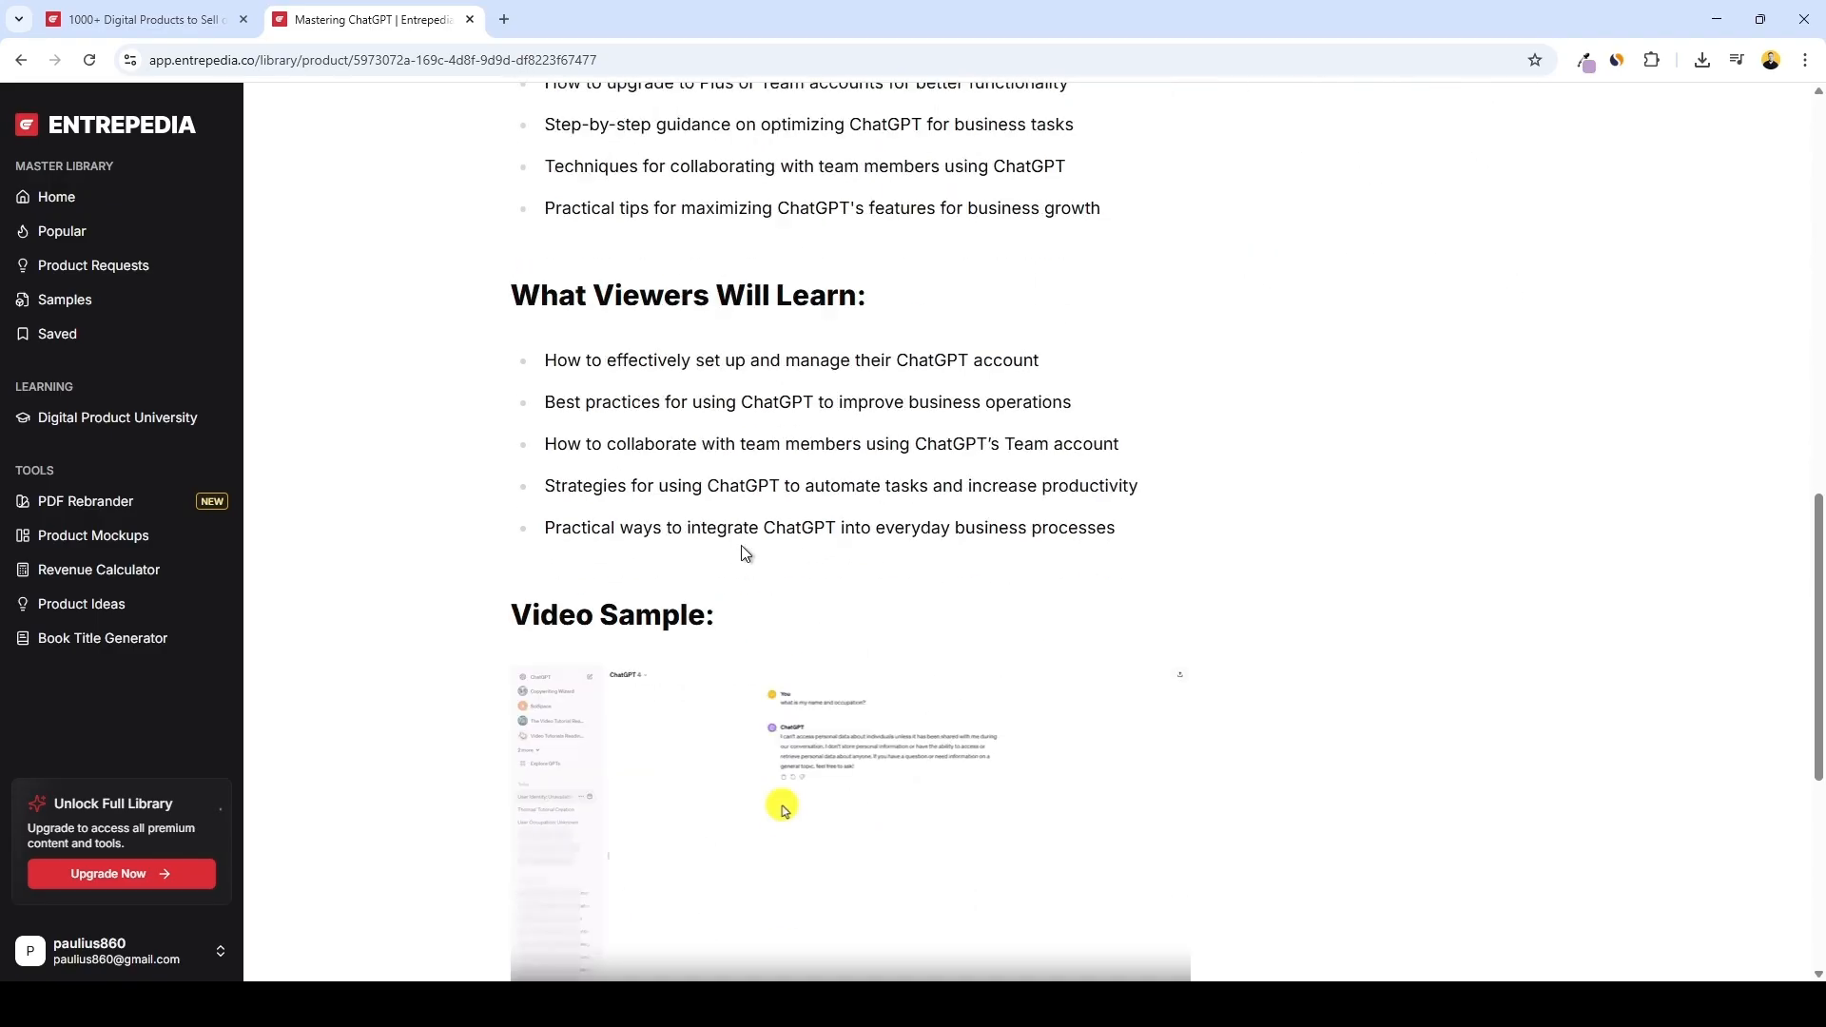
scroll(745, 553, "down", 3)
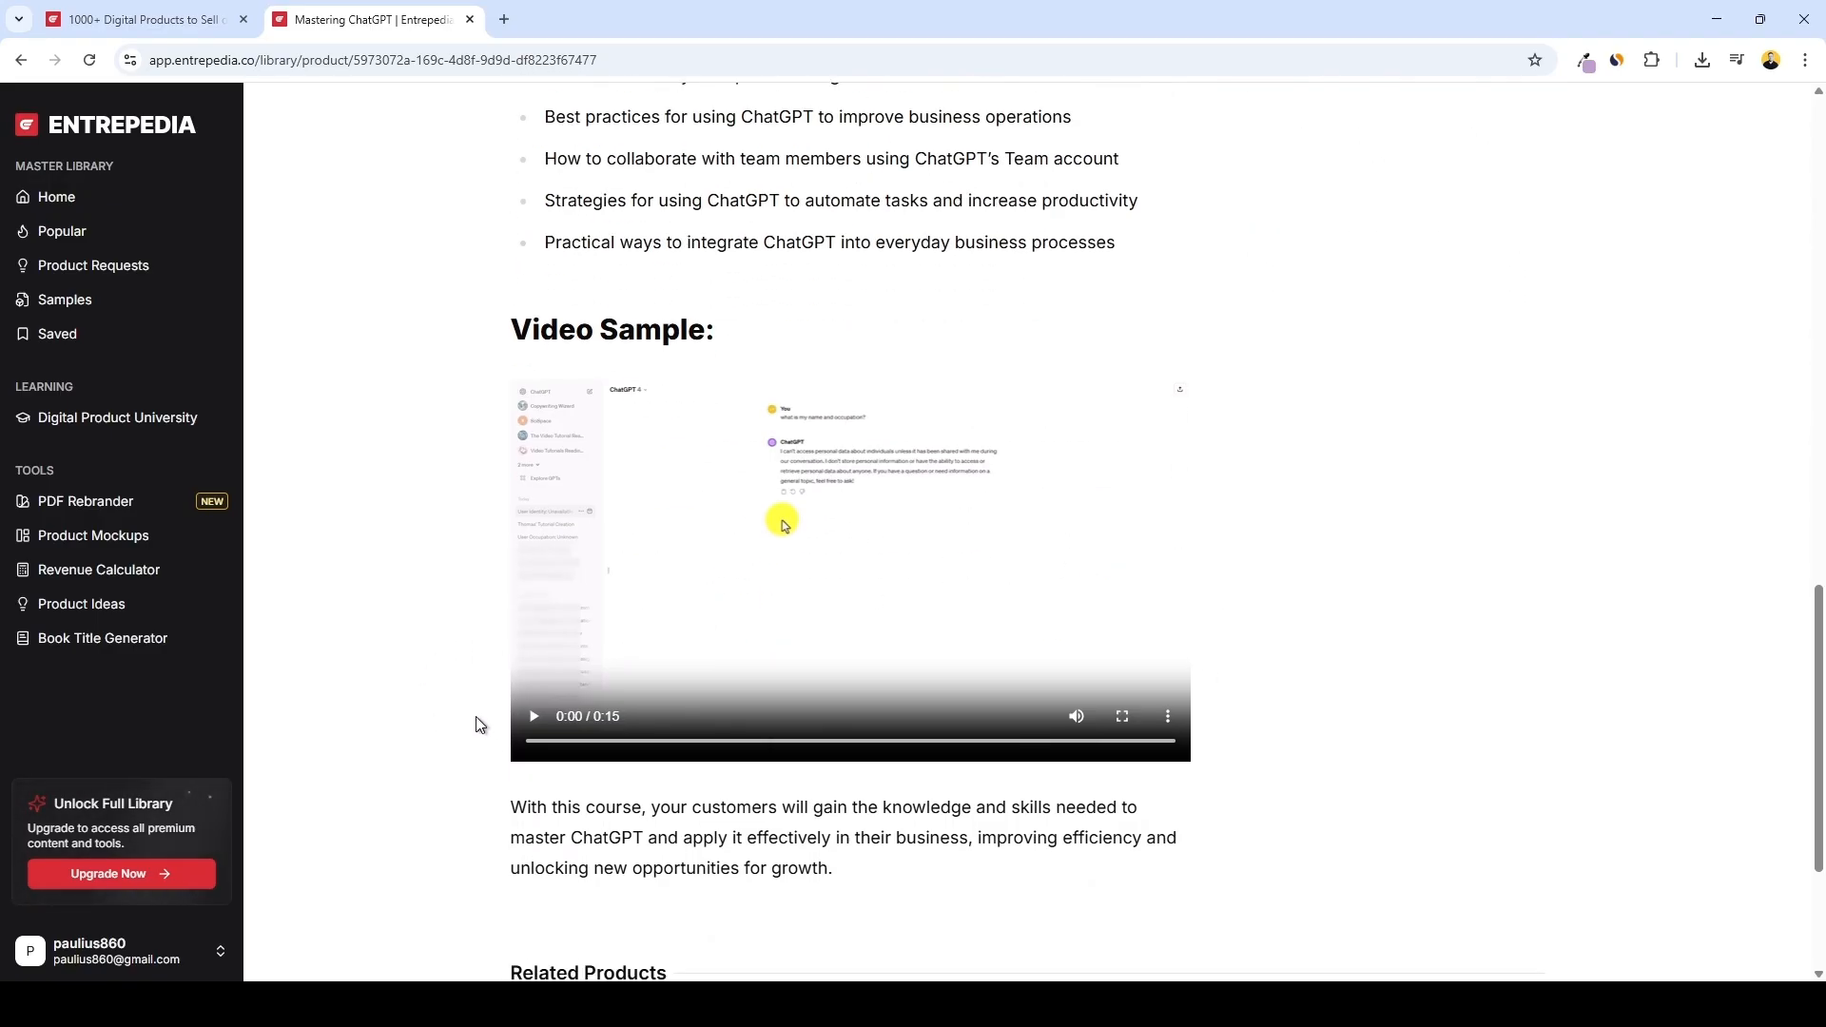
left_click(546, 722)
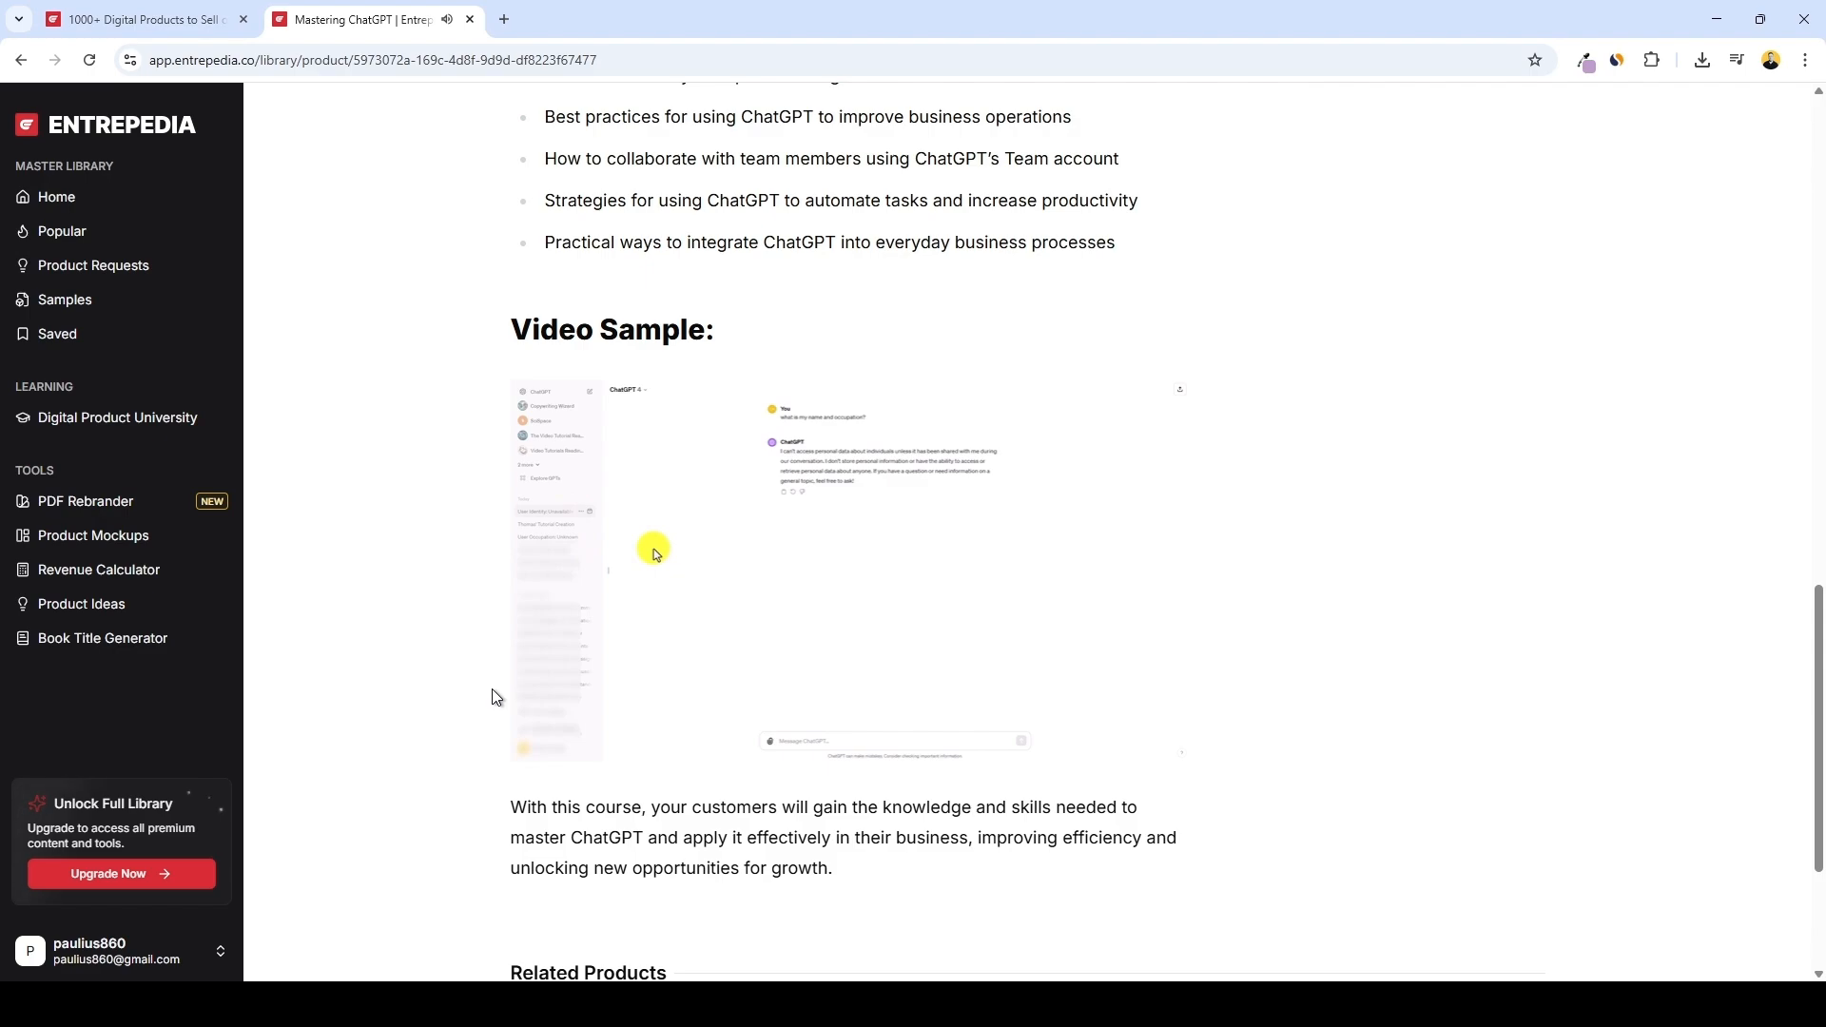
Download the Mastering ChatGPT product files
mouse_move(532, 725)
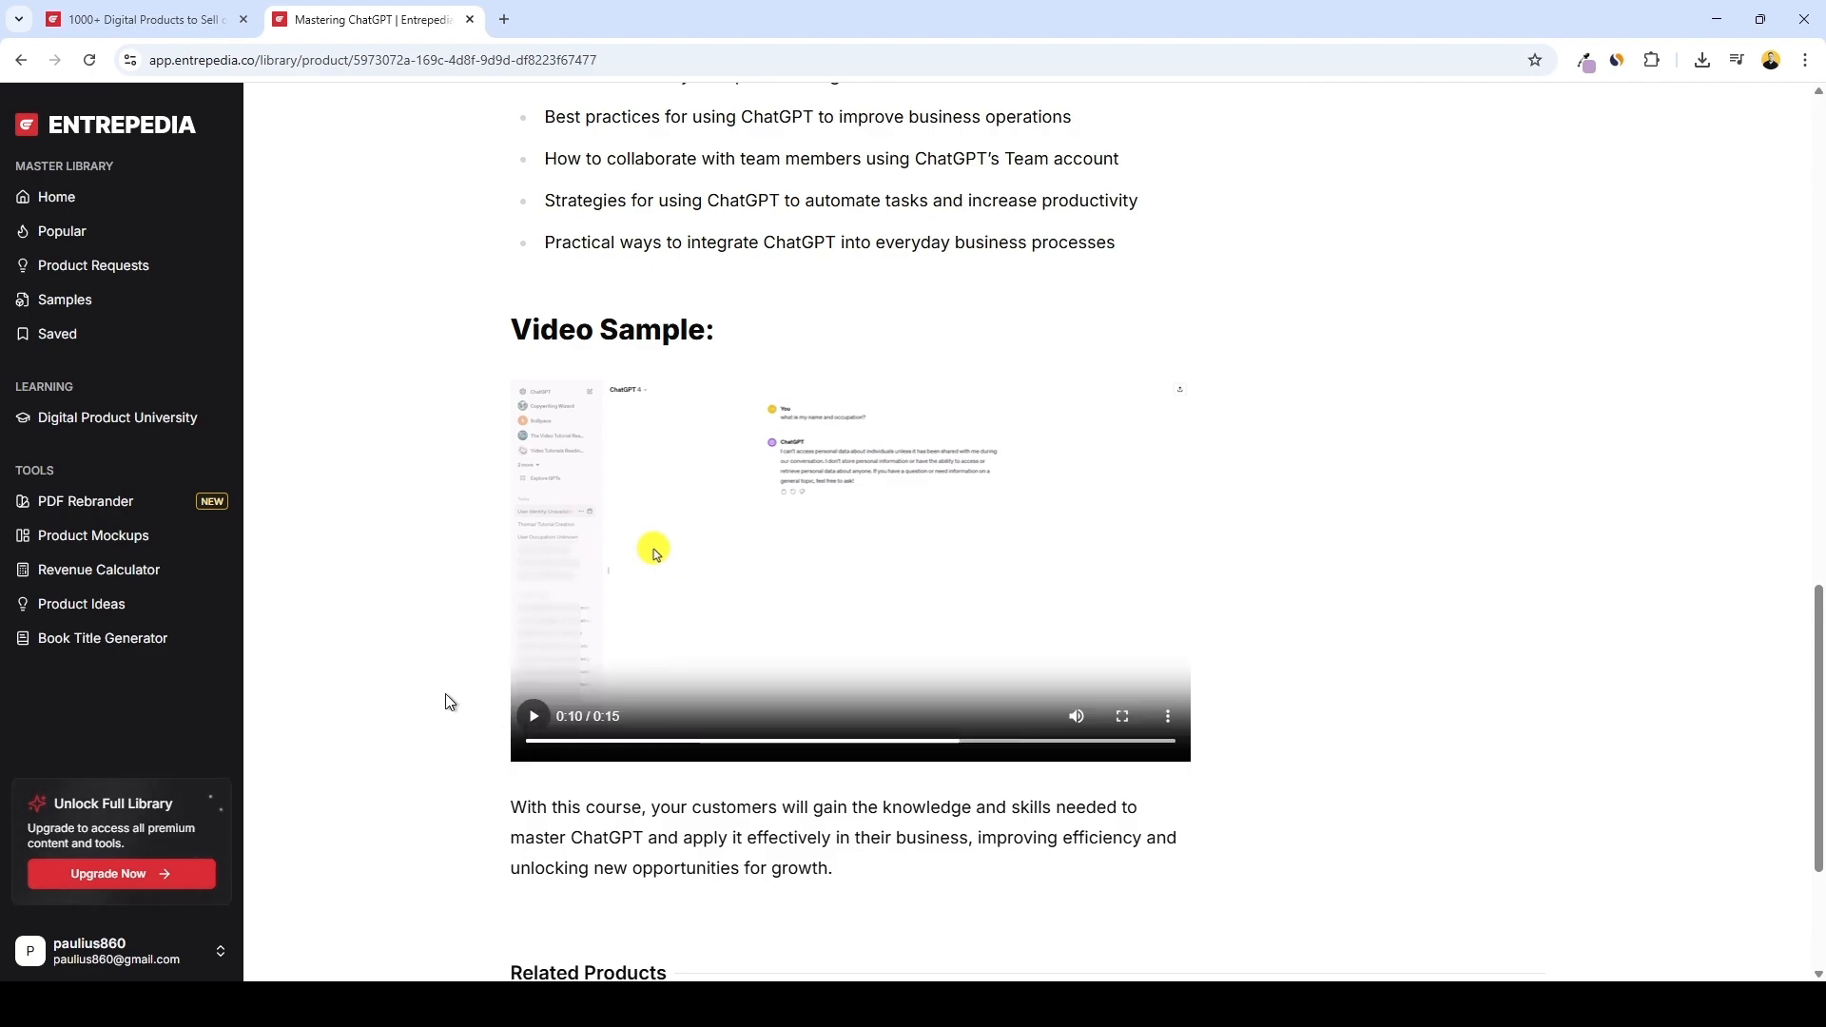
scroll(449, 704, "up", 5)
scroll(940, 637, "up", 10)
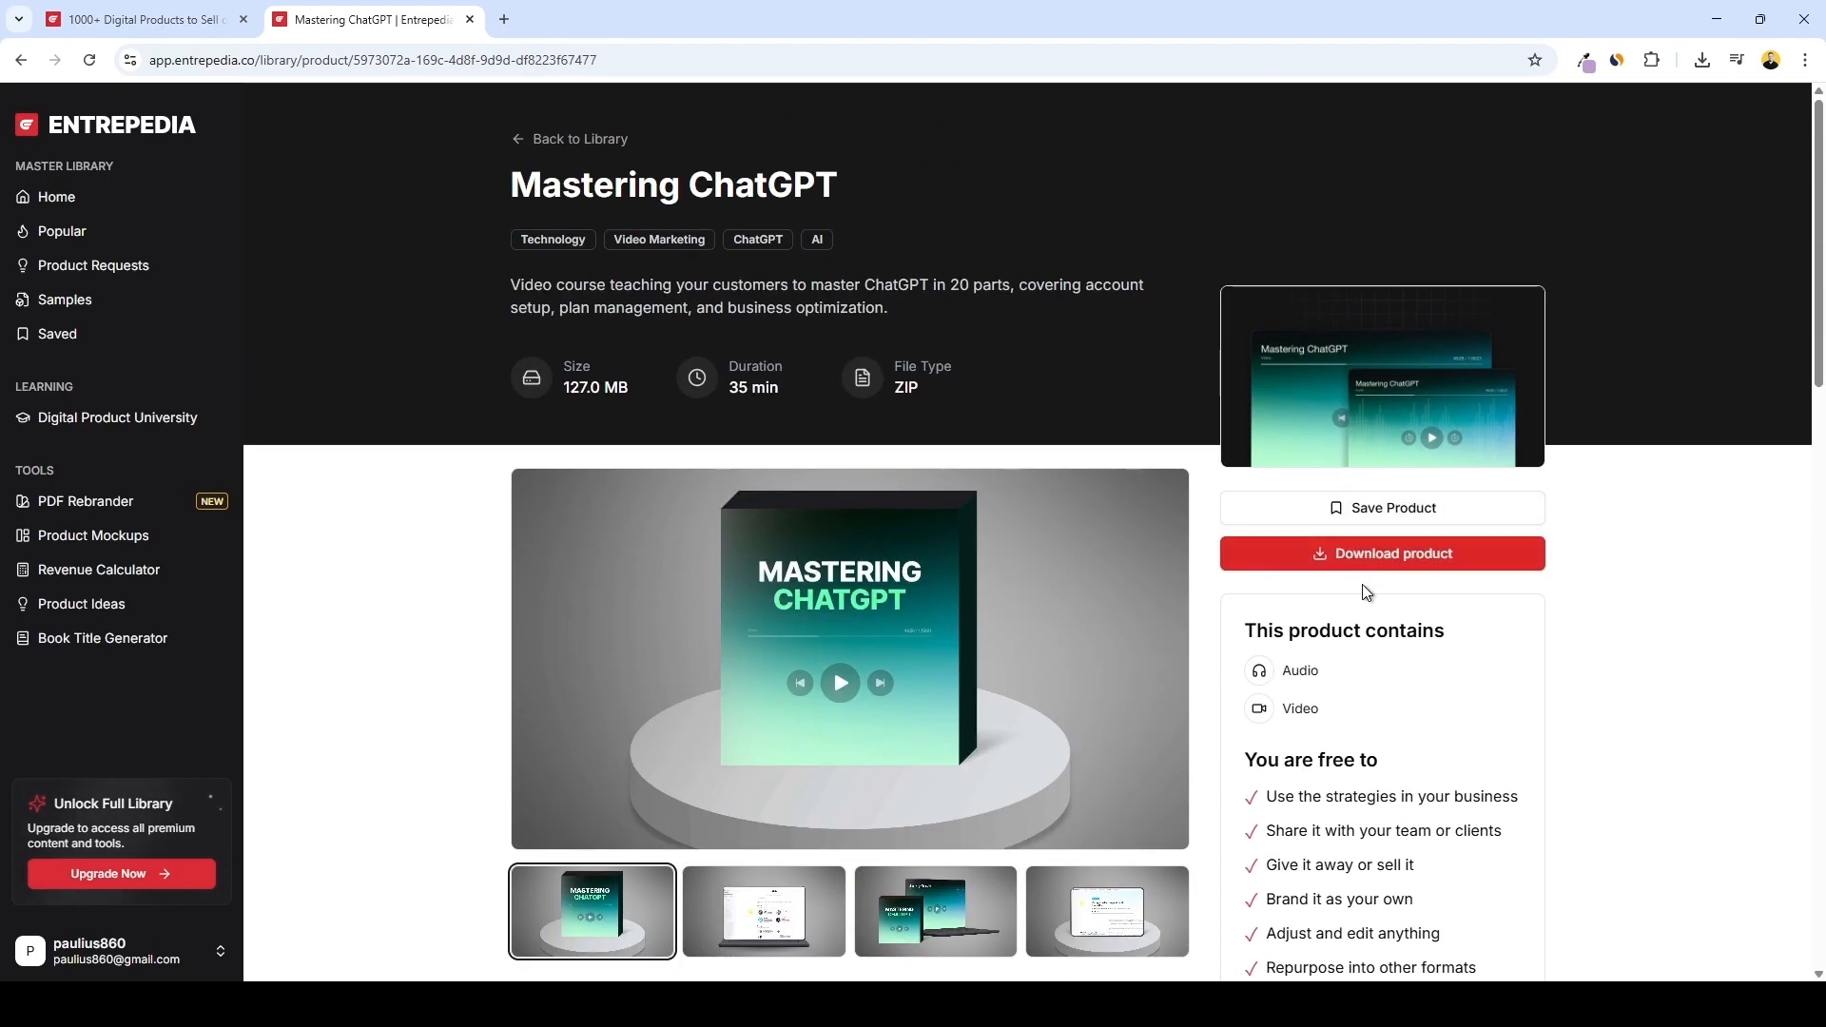
left_click(1373, 557)
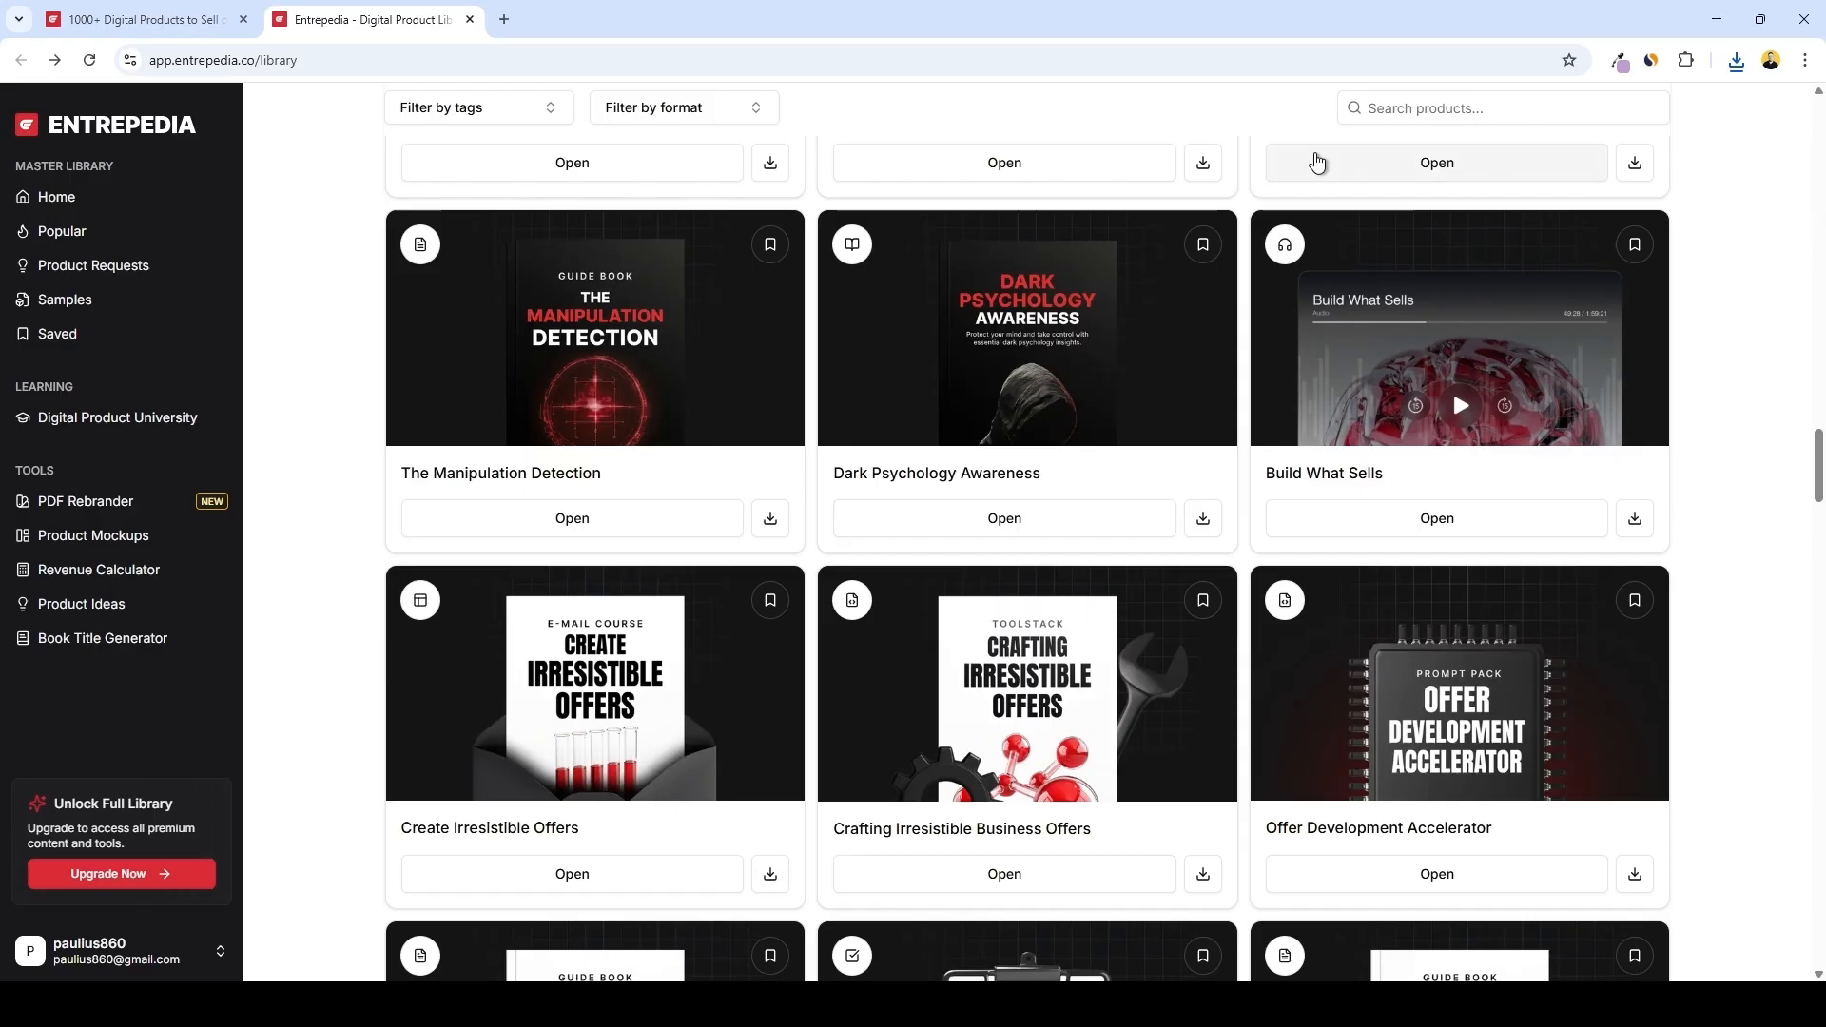
Search the library for GPT and browse the matching products
scroll(1417, 115, "up", 1)
type("GPT")
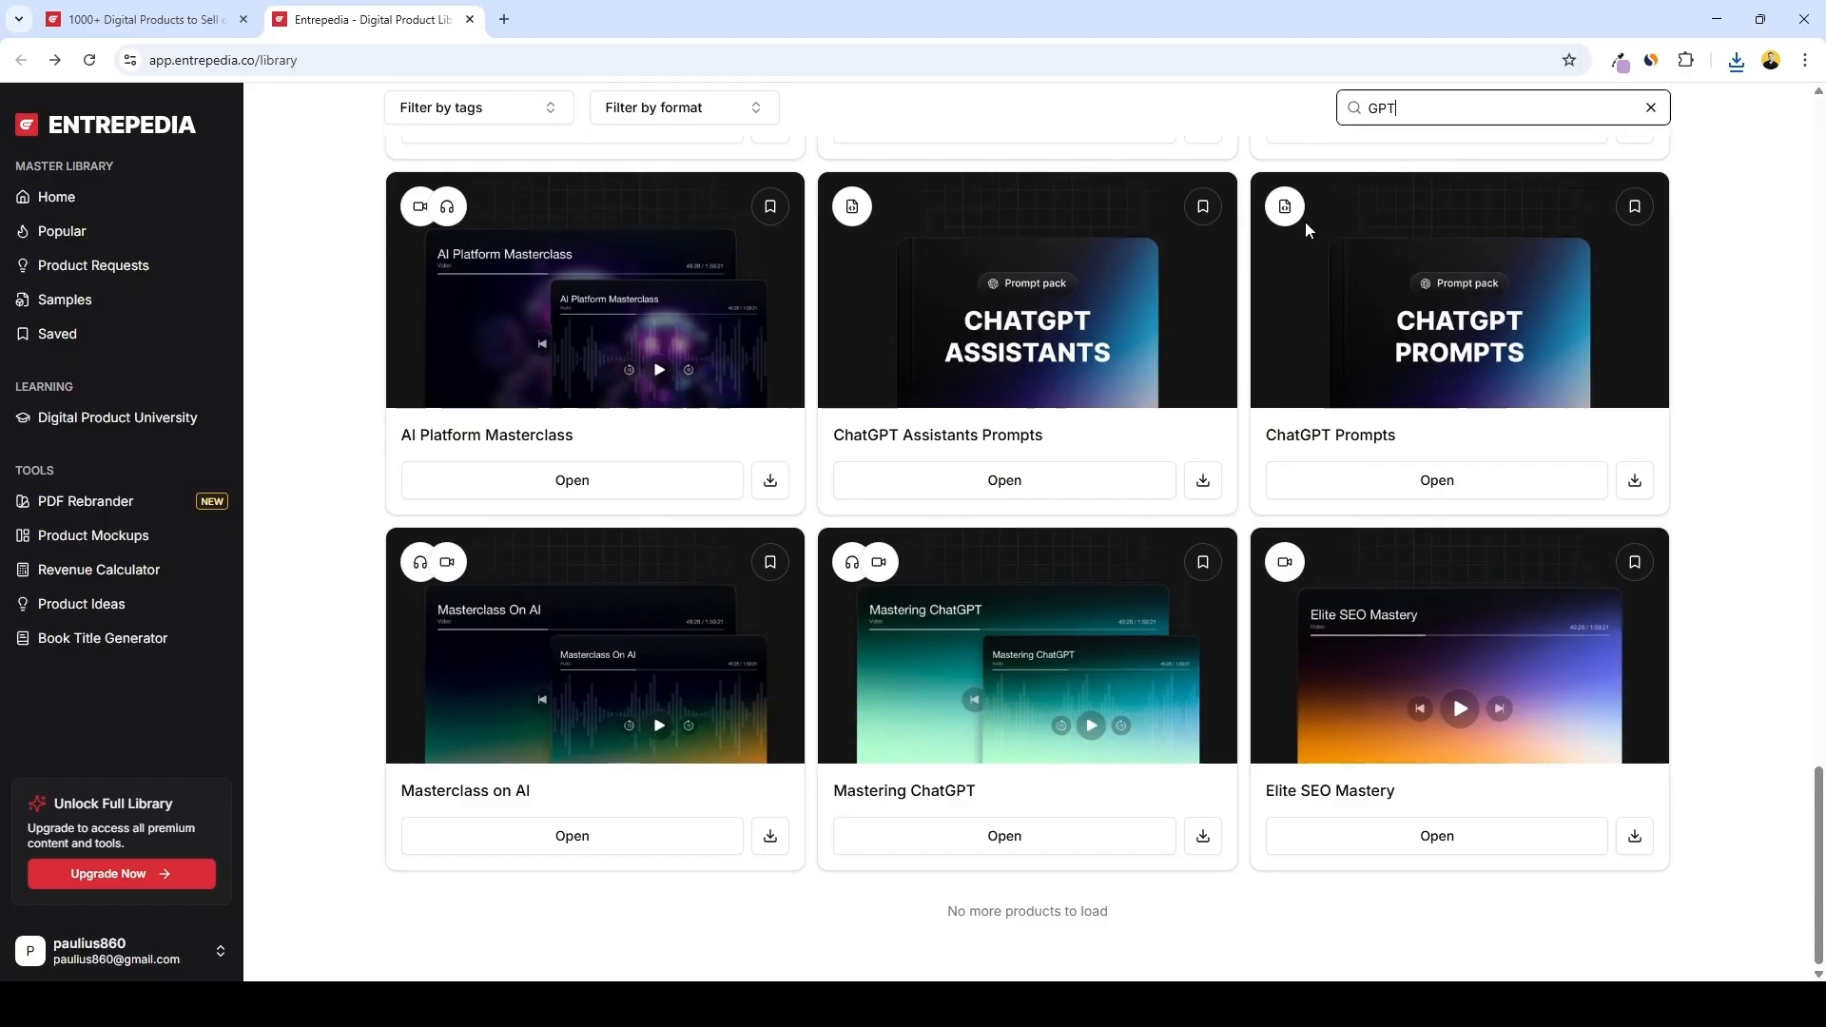
scroll(1357, 246, "up", 4)
scroll(1084, 293, "up", 1)
scroll(1084, 294, "down", 5)
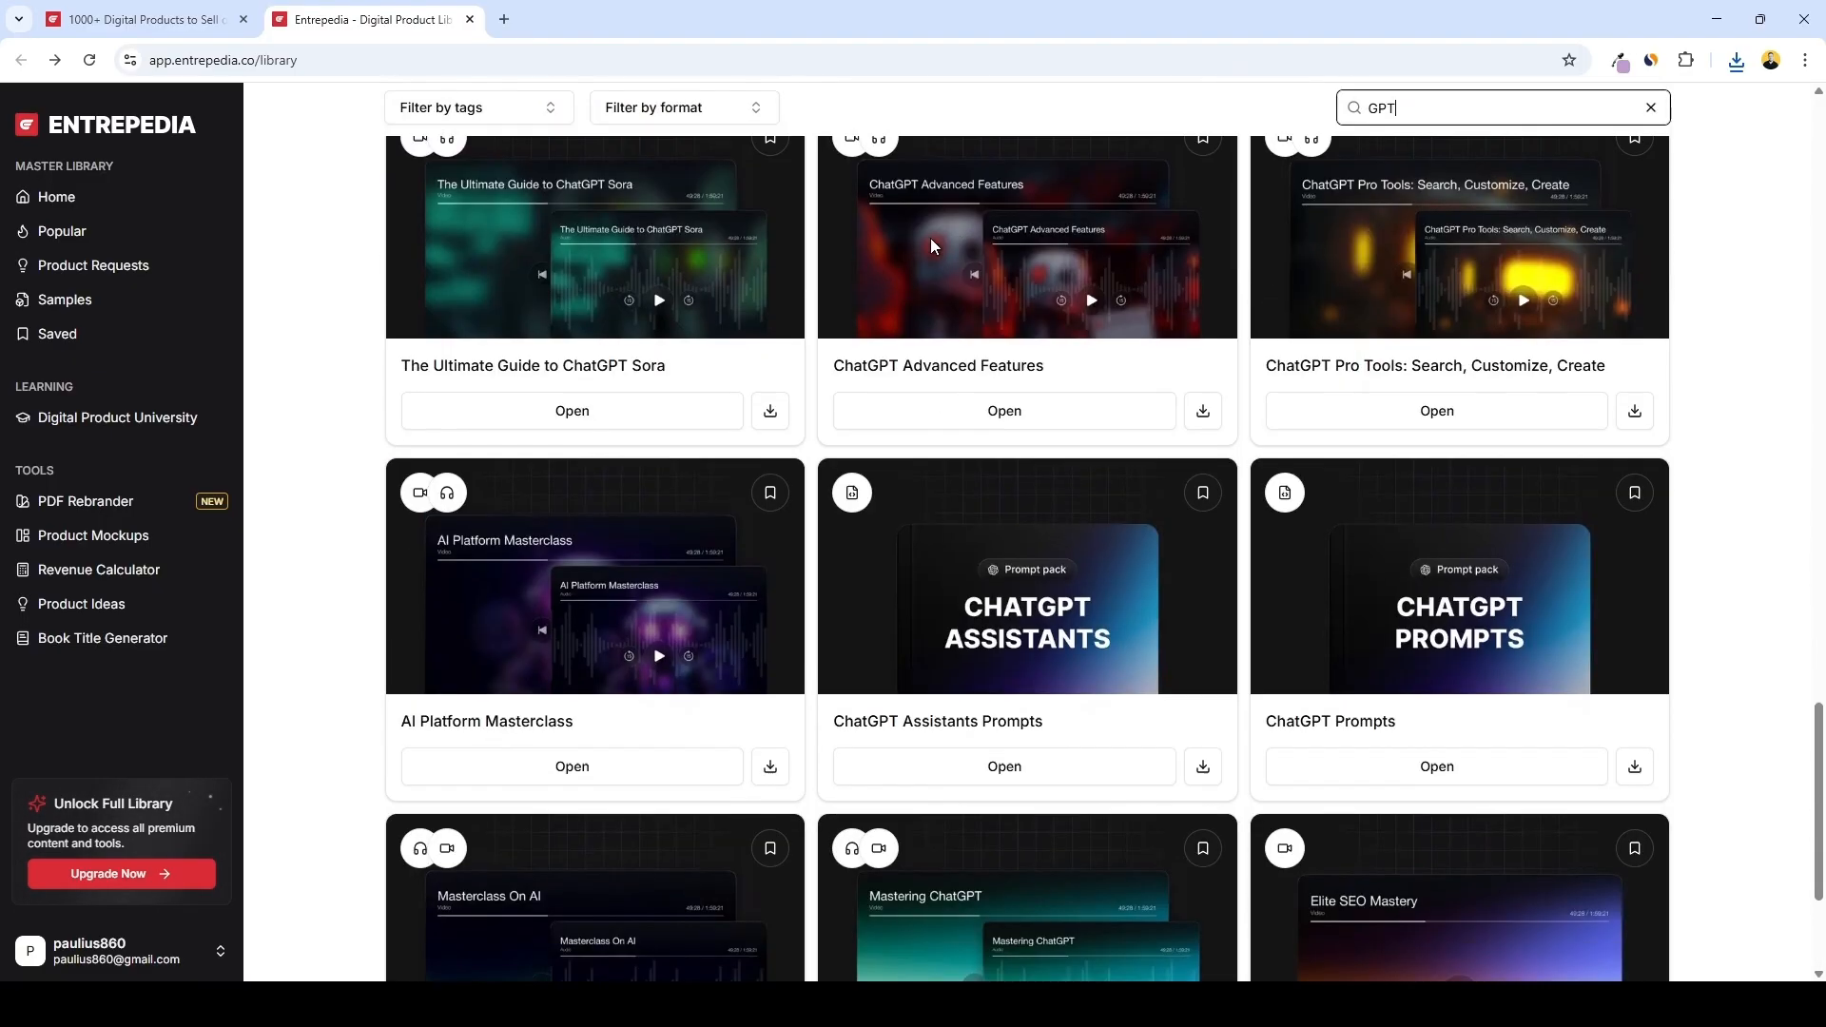
scroll(1259, 247, "up", 3)
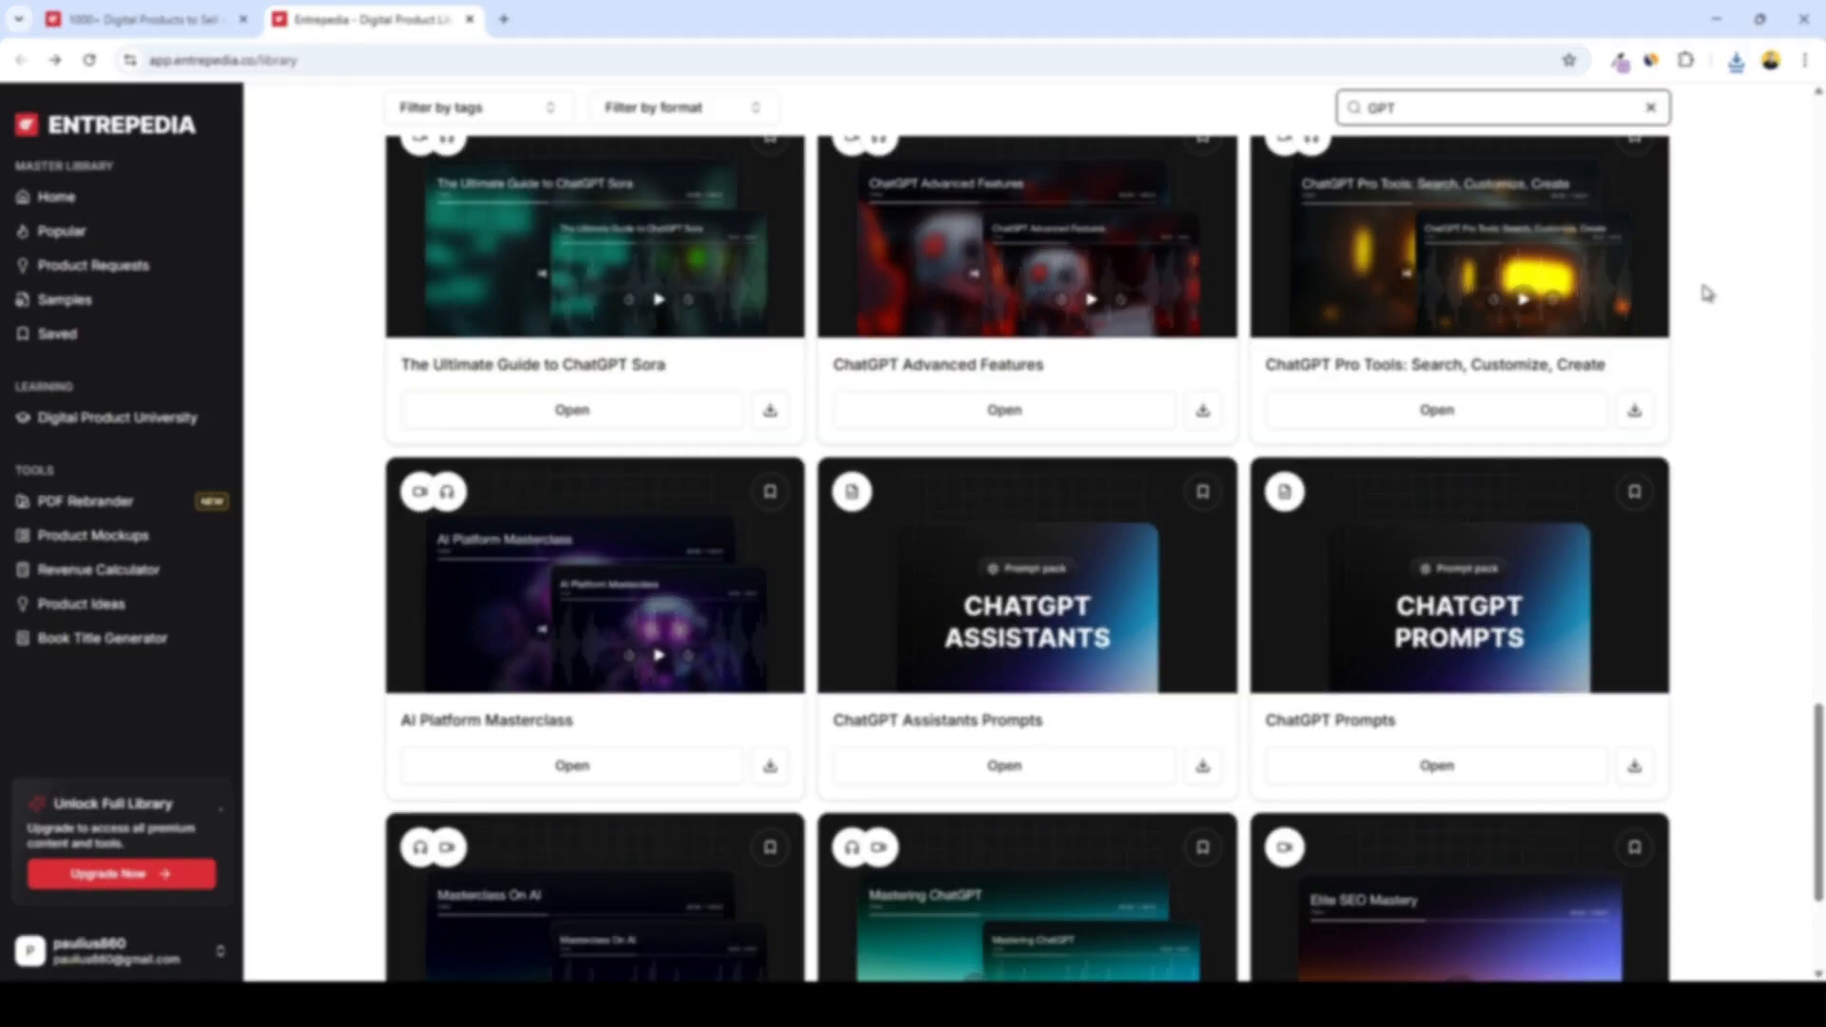
Switch to File Explorer and open the downloaded course's Video Training folder to review the lesson videos
key("alt+Tab")
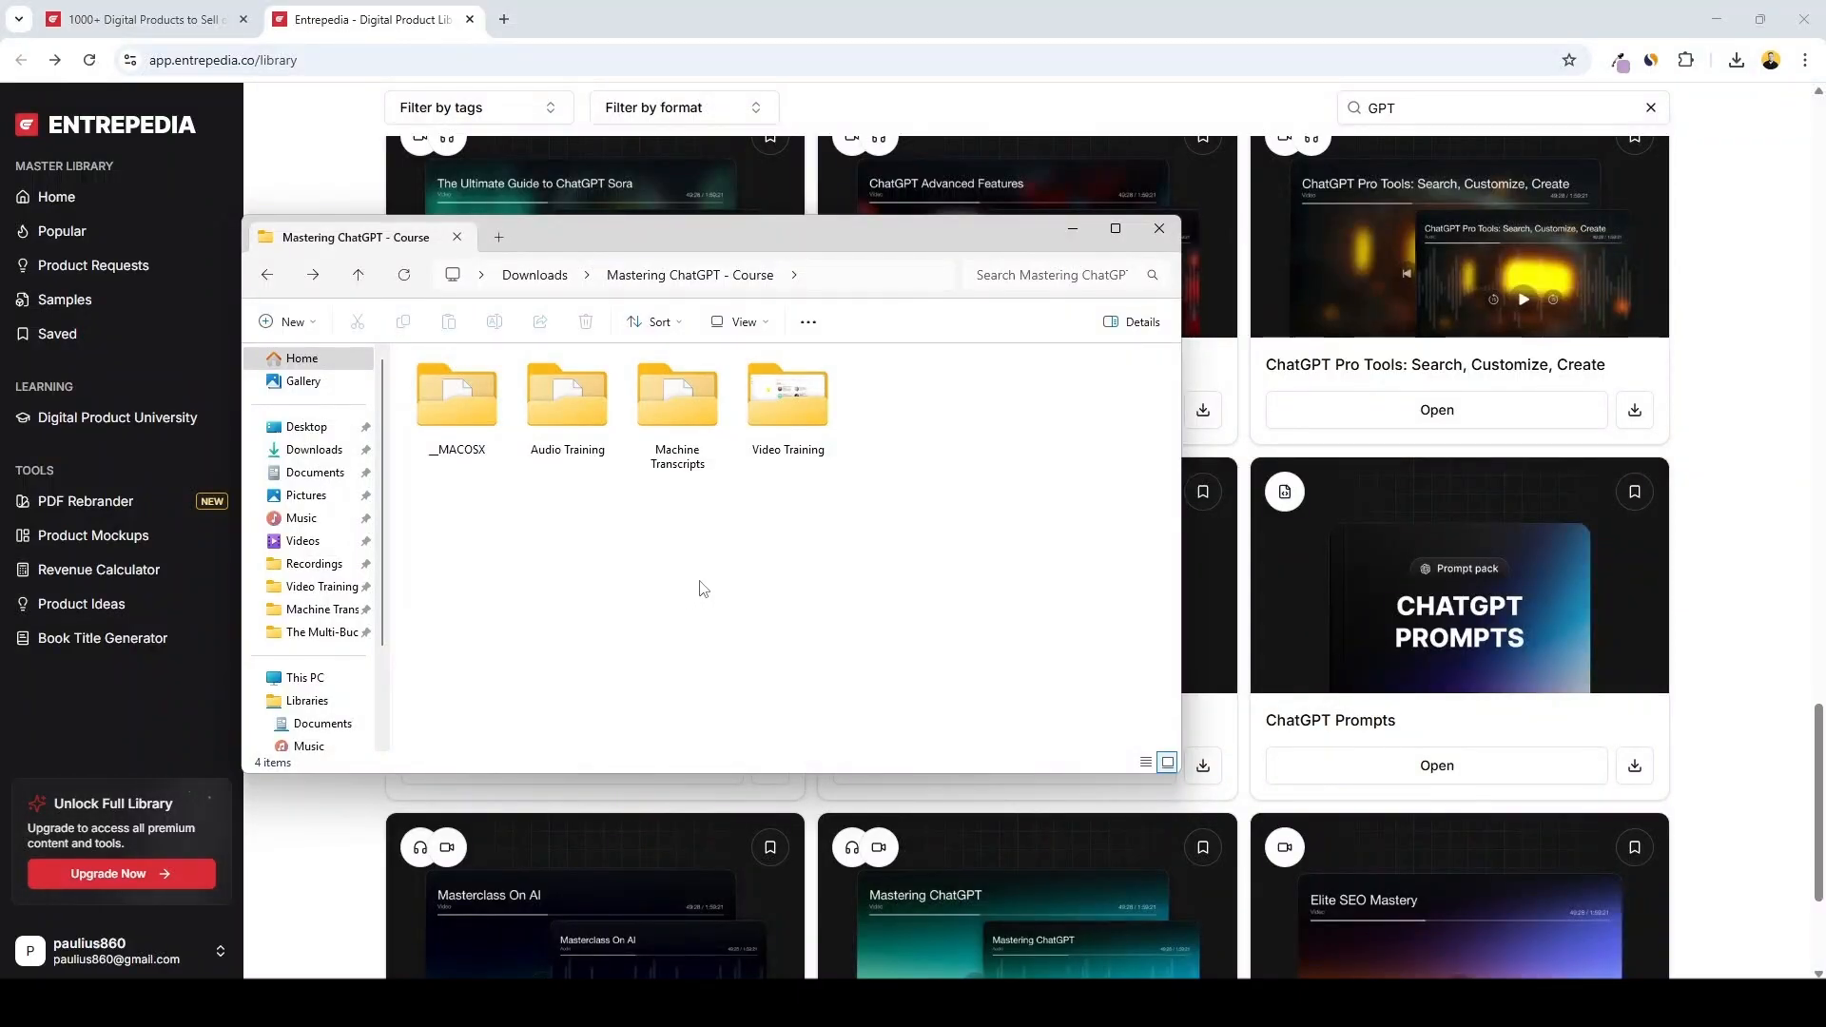
double_click(804, 433)
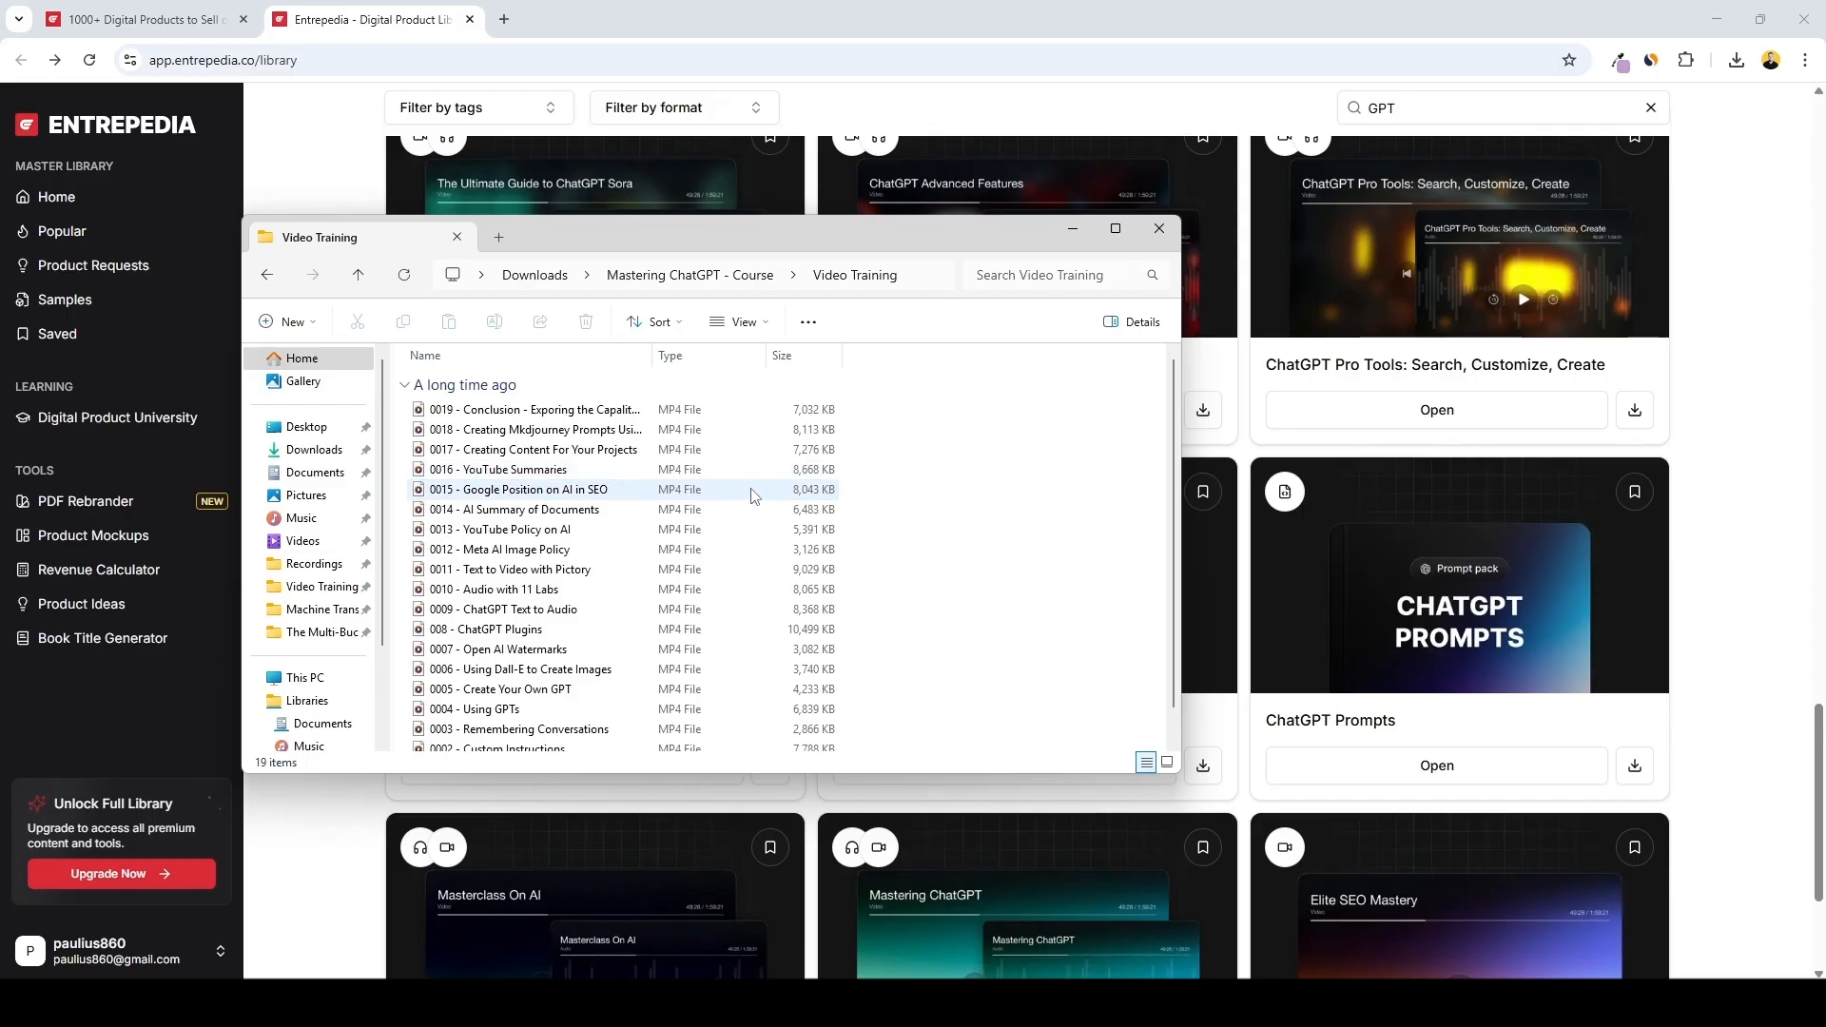
scroll(716, 483, "down", 2)
scroll(681, 488, "up", 2)
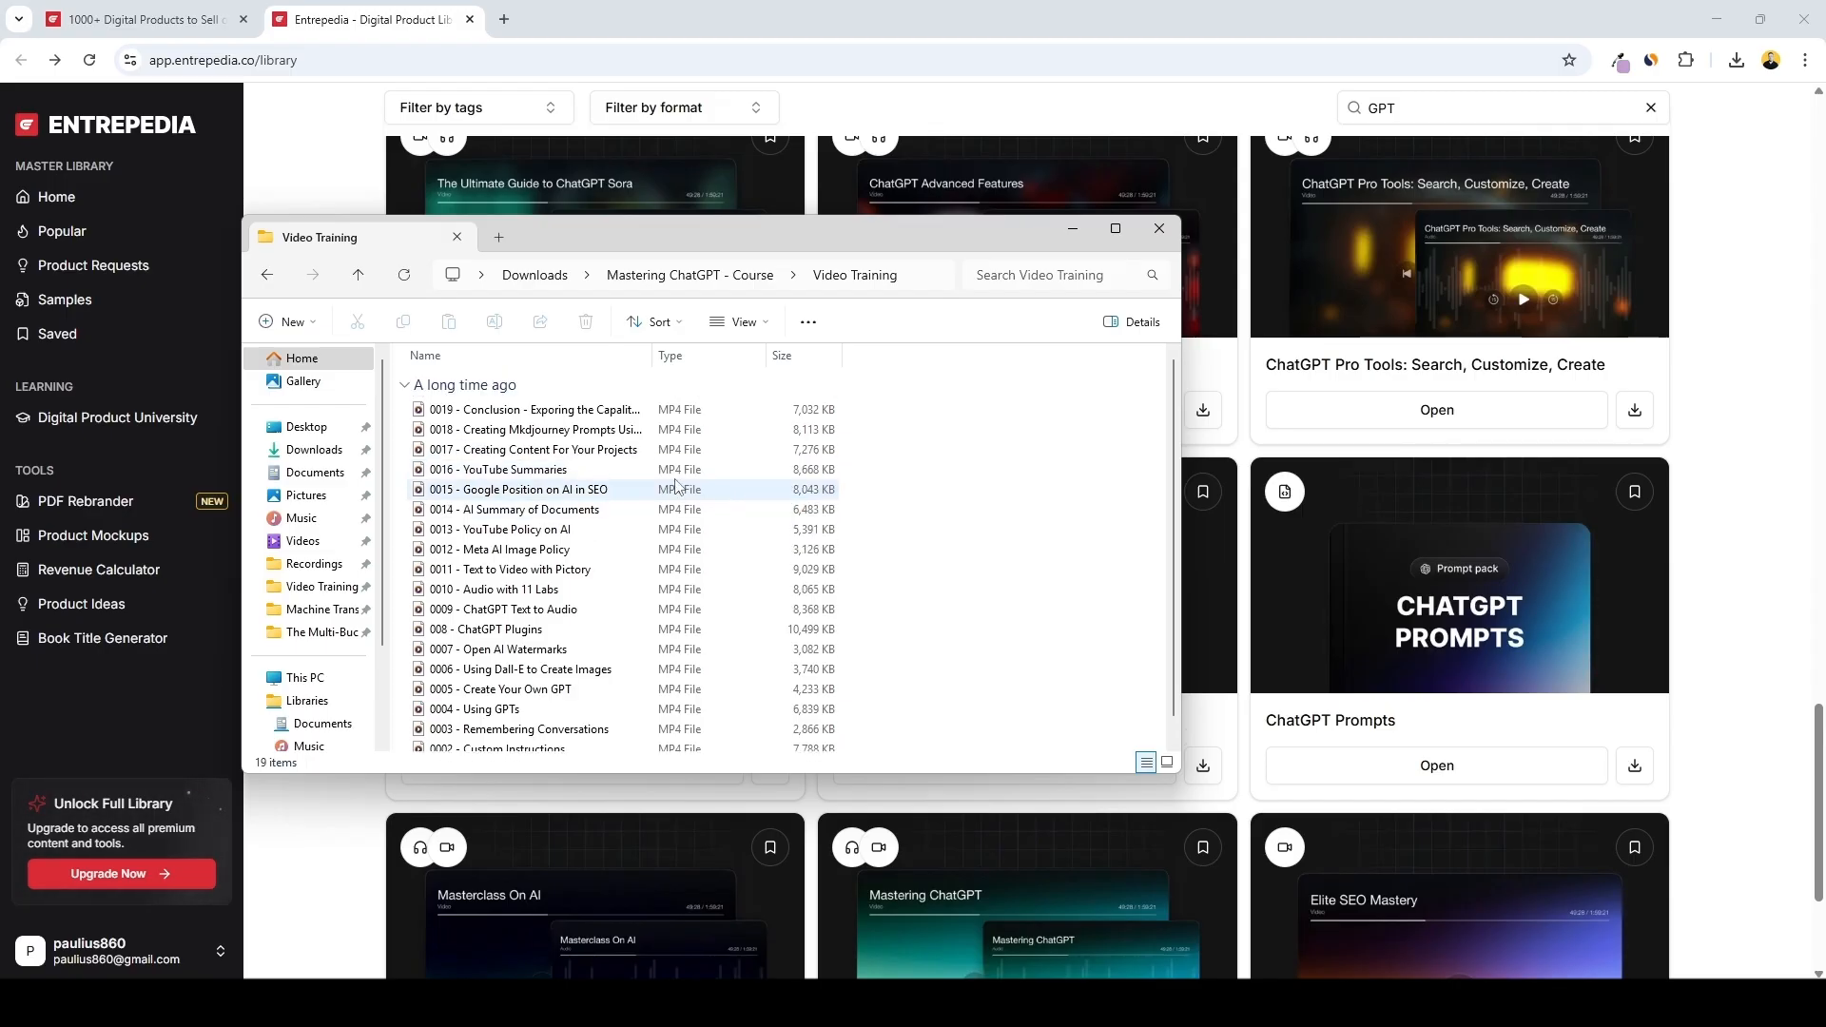
Open the conclusion transcript in the Machine Transcripts folder, select its text, and close it
left_click(265, 276)
double_click(677, 395)
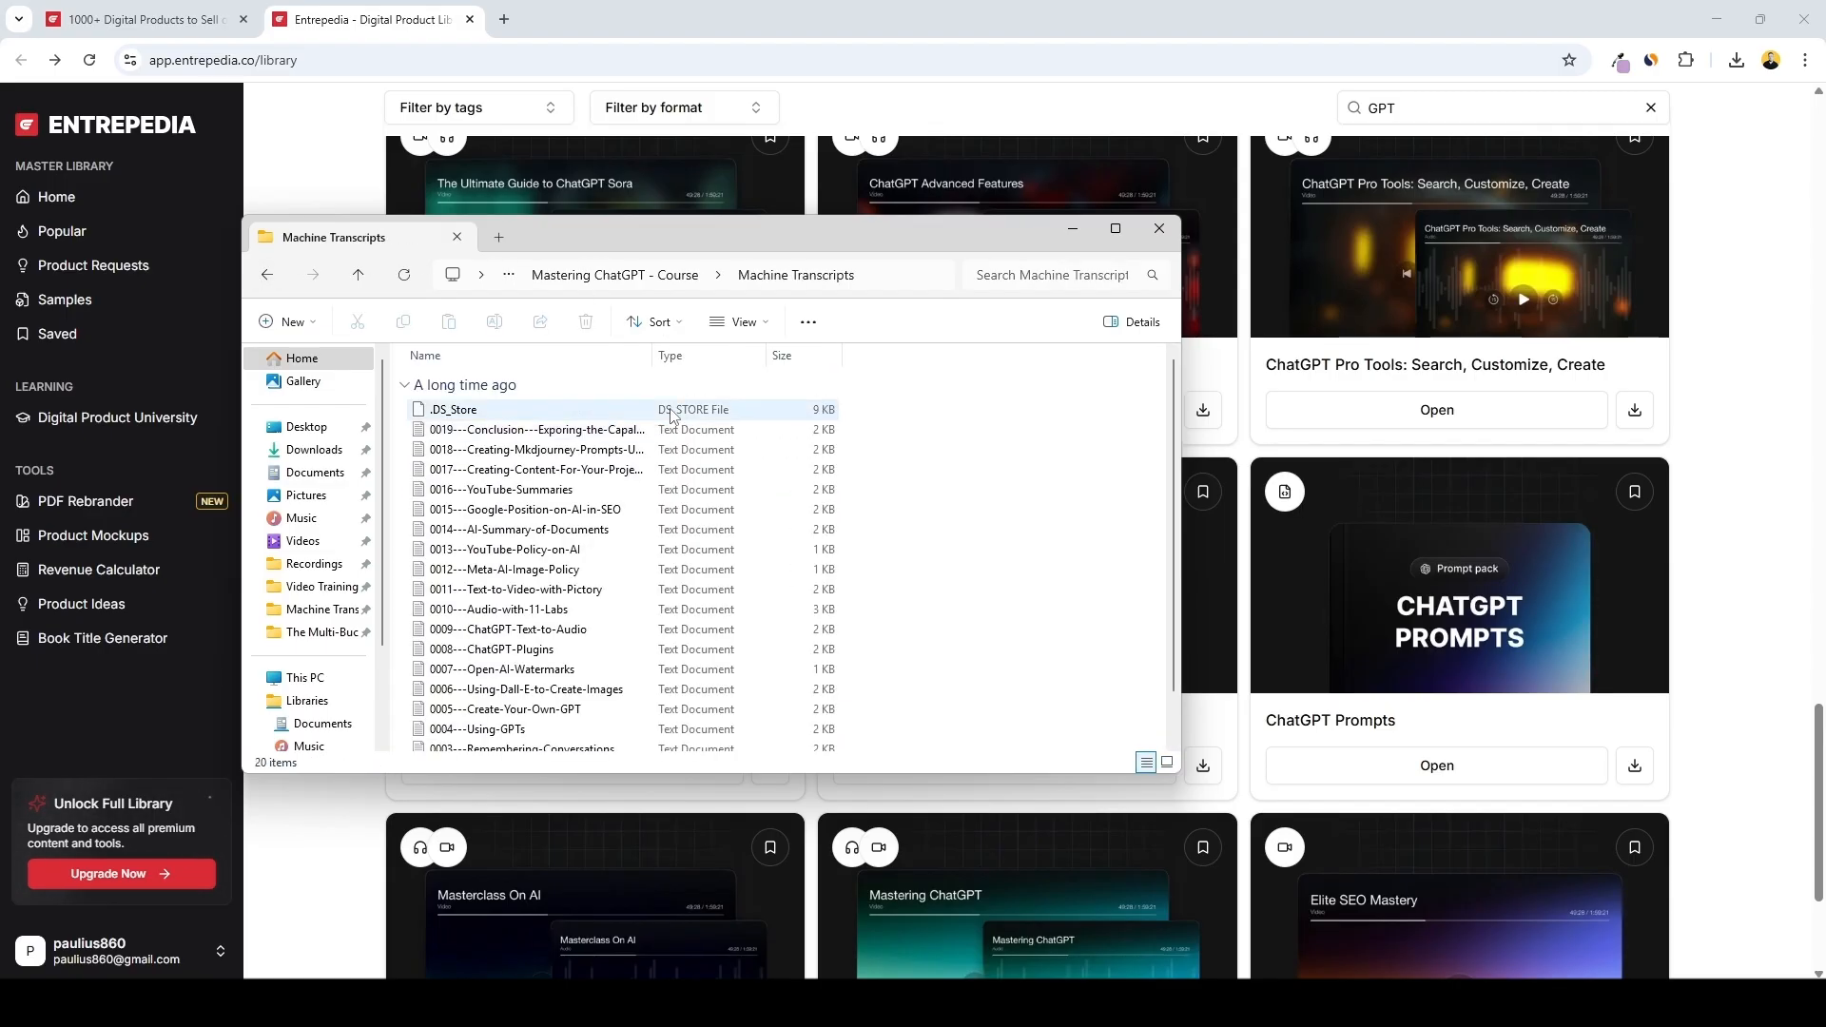
double_click(573, 430)
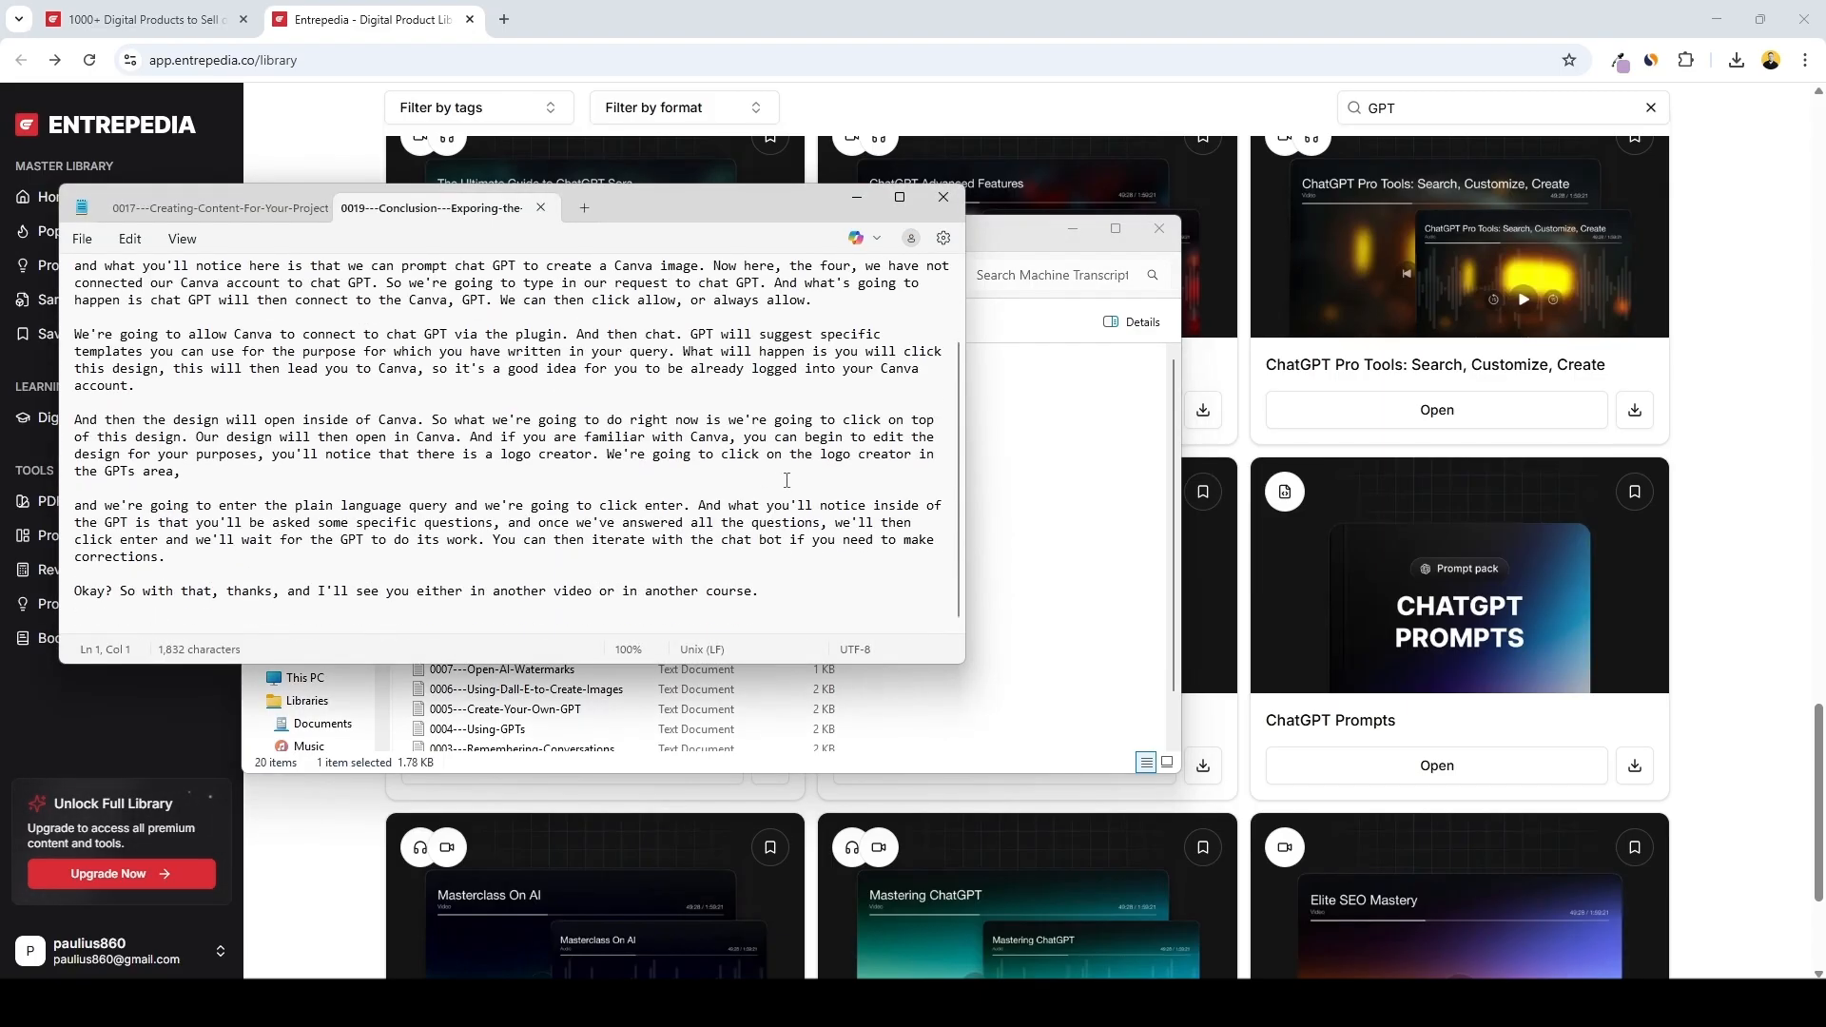
left_click_drag(801, 590, 39, 197)
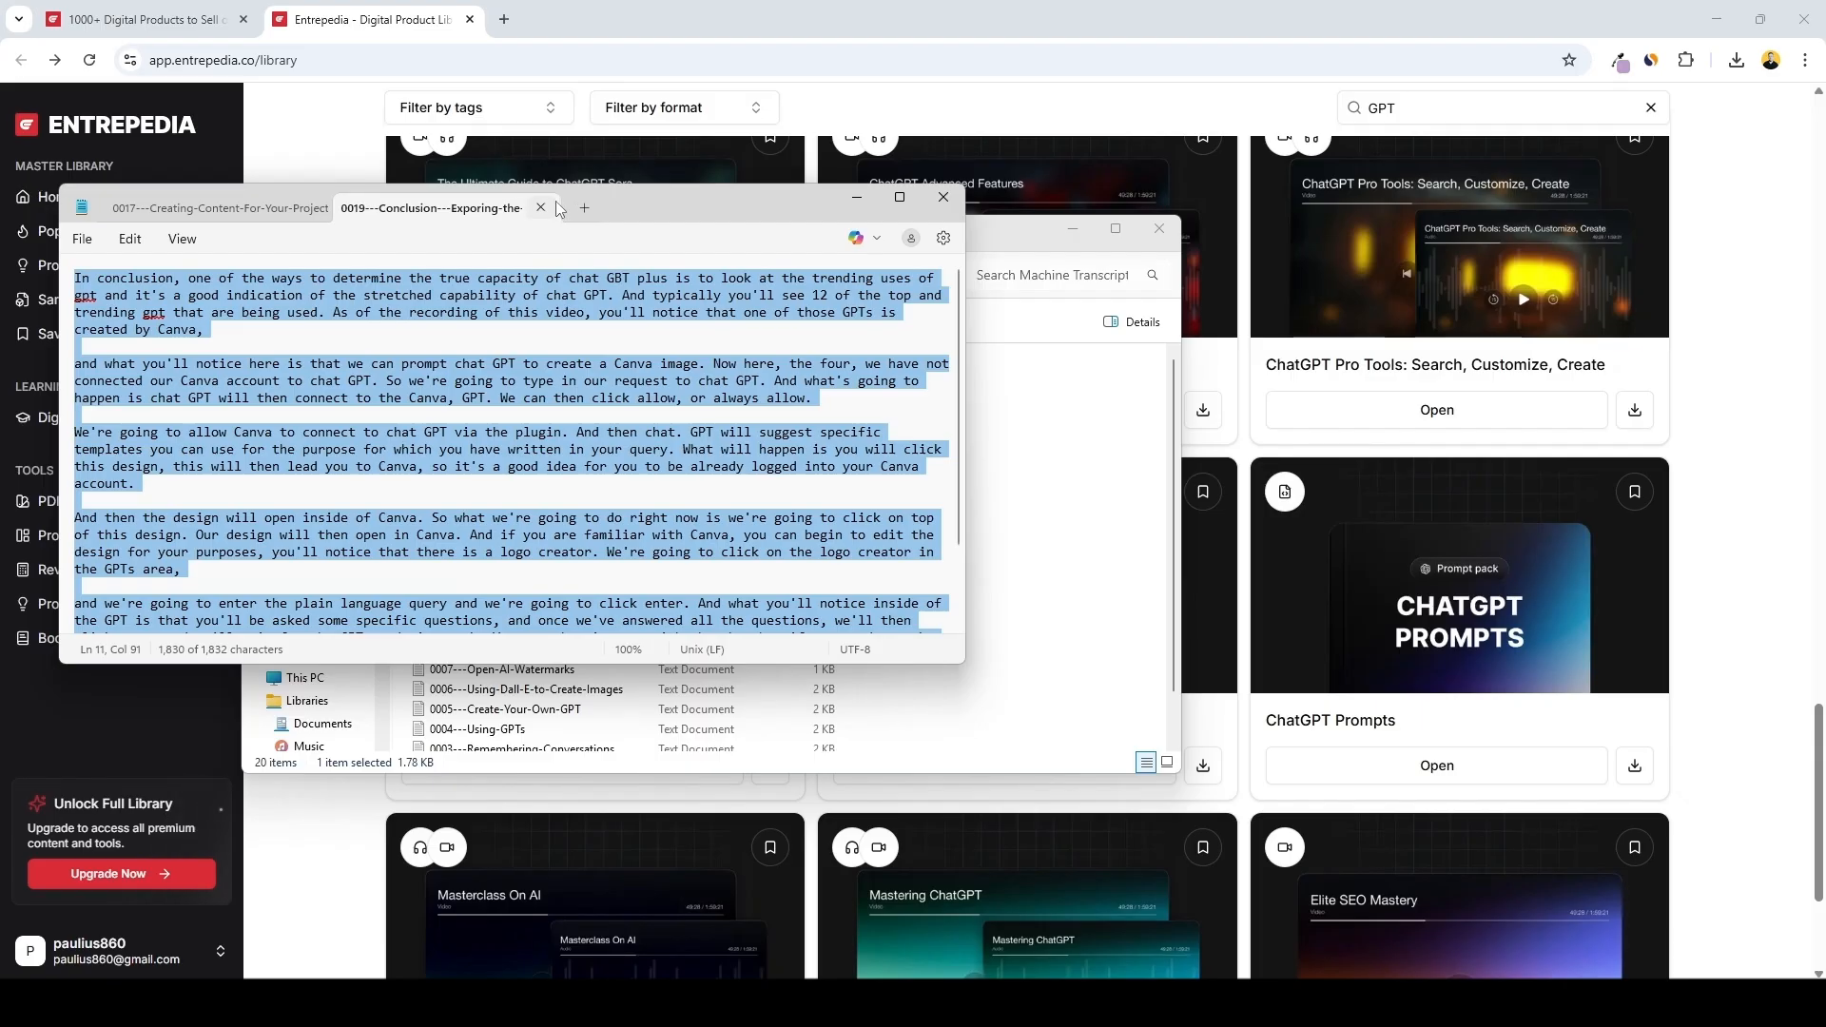
left_click(942, 197)
Open the Audio Training folder to check the lesson audio files, then return to the course folder
left_click(267, 275)
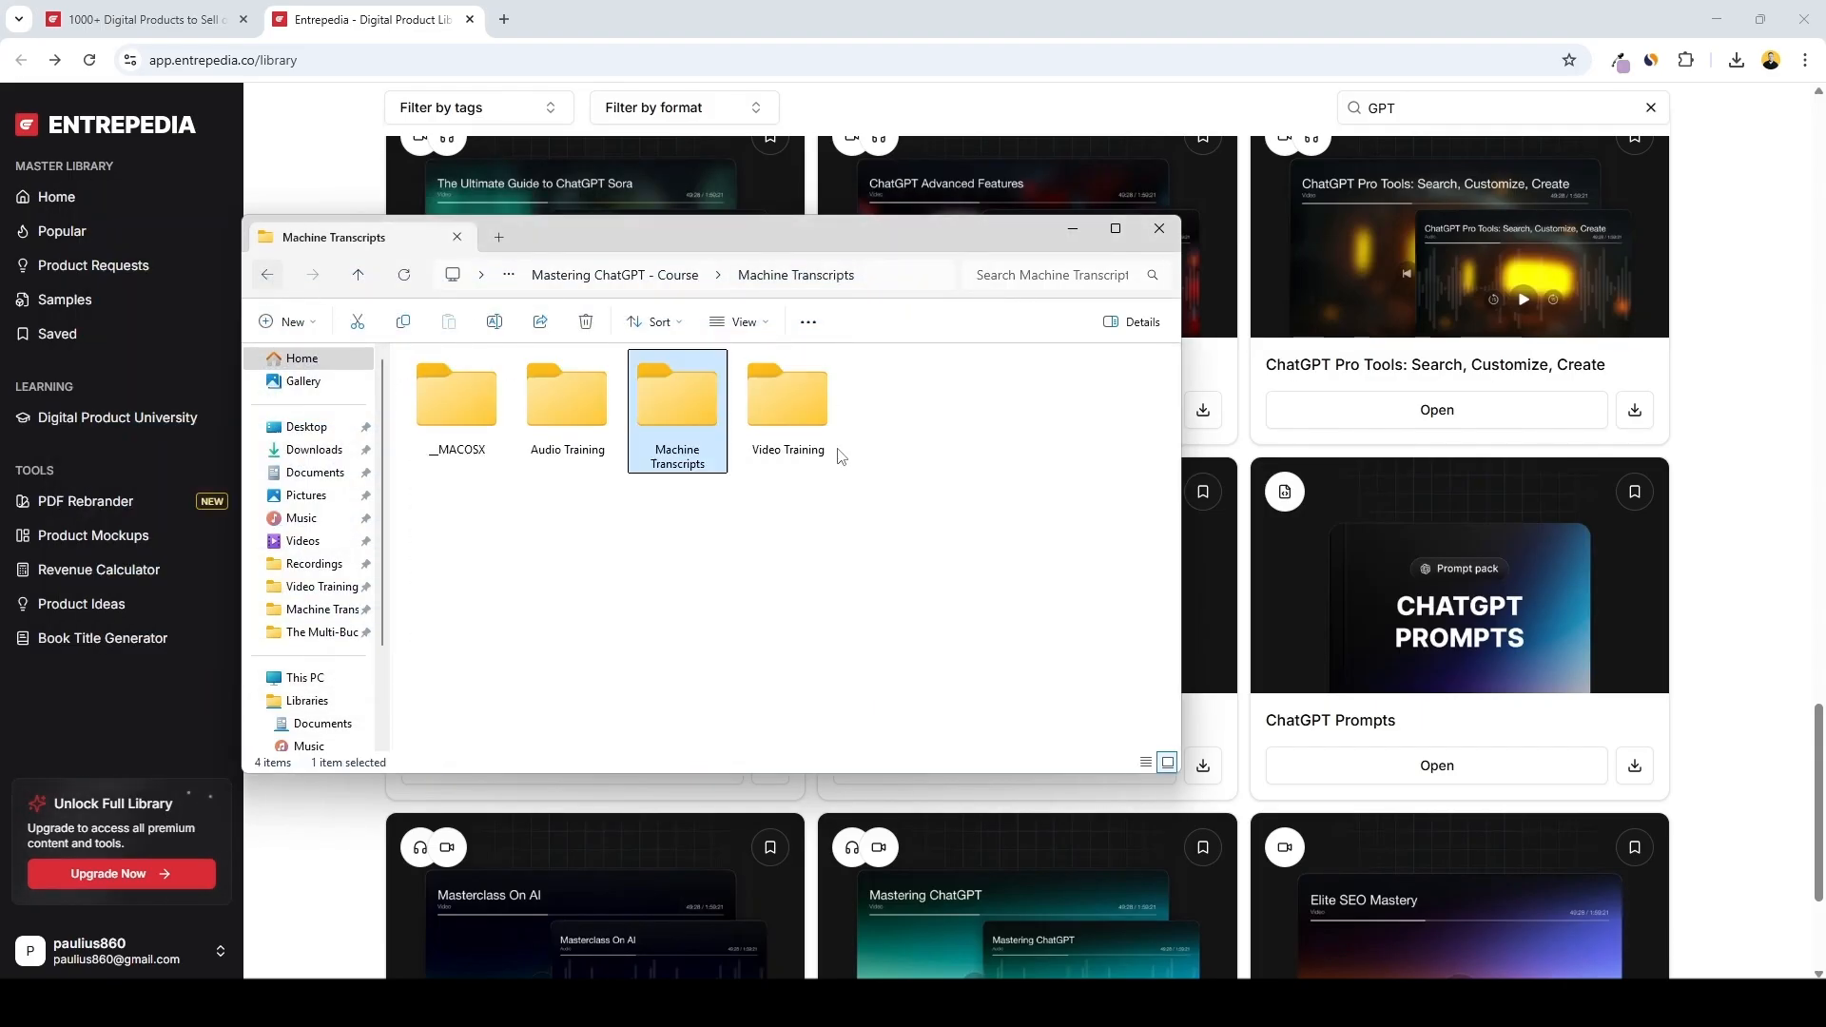
left_click(590, 427)
double_click(591, 428)
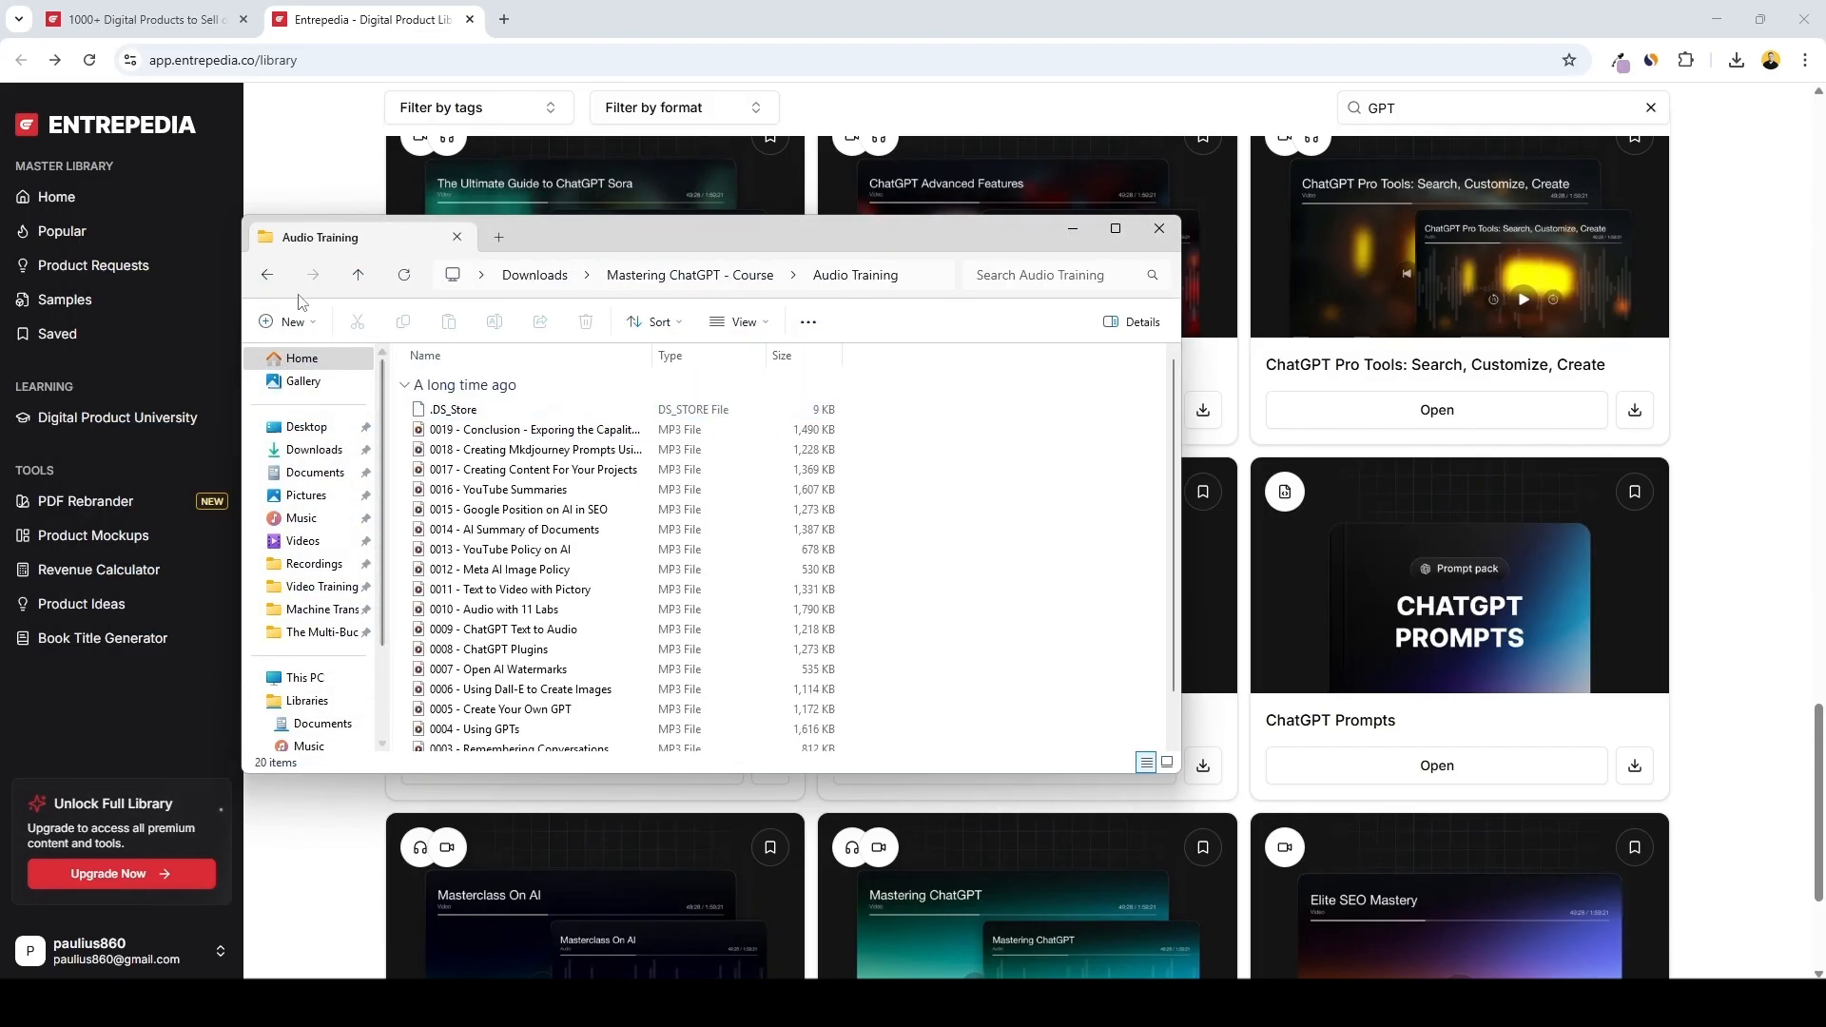
left_click(267, 275)
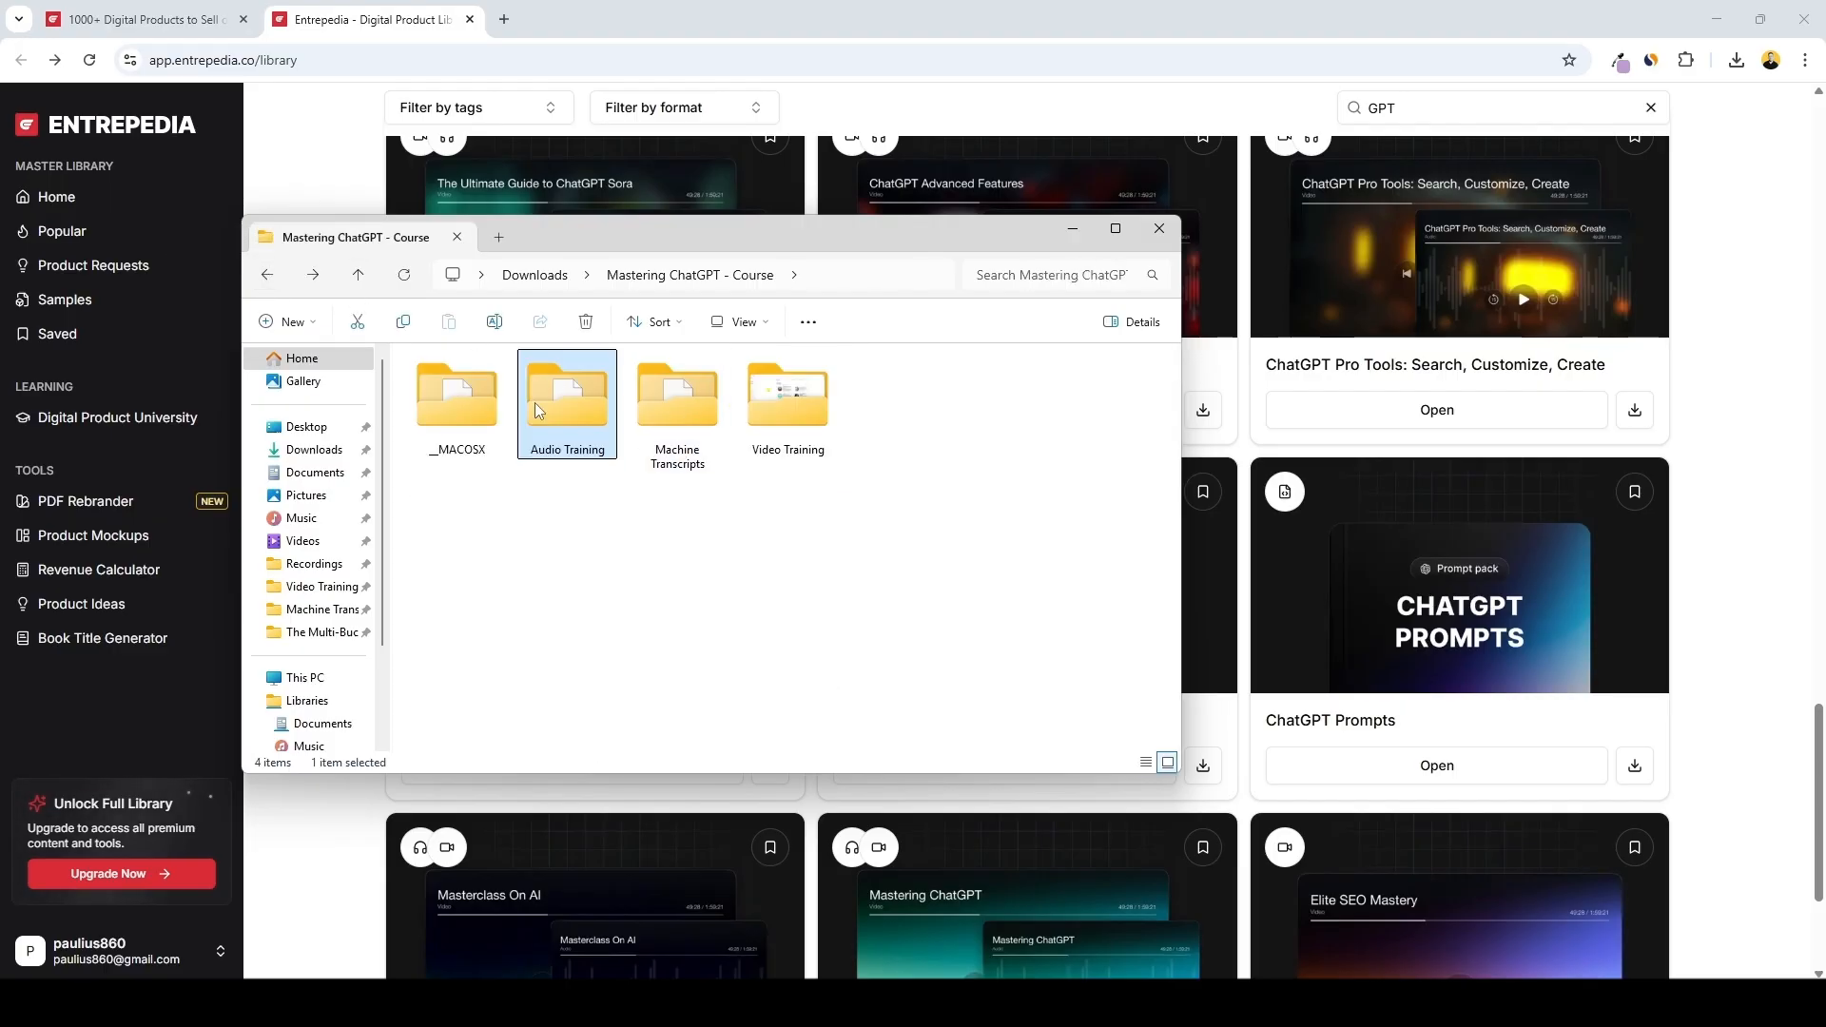
Review the systeme.io pricing plans and their feature limits, including online courses
left_click(939, 604)
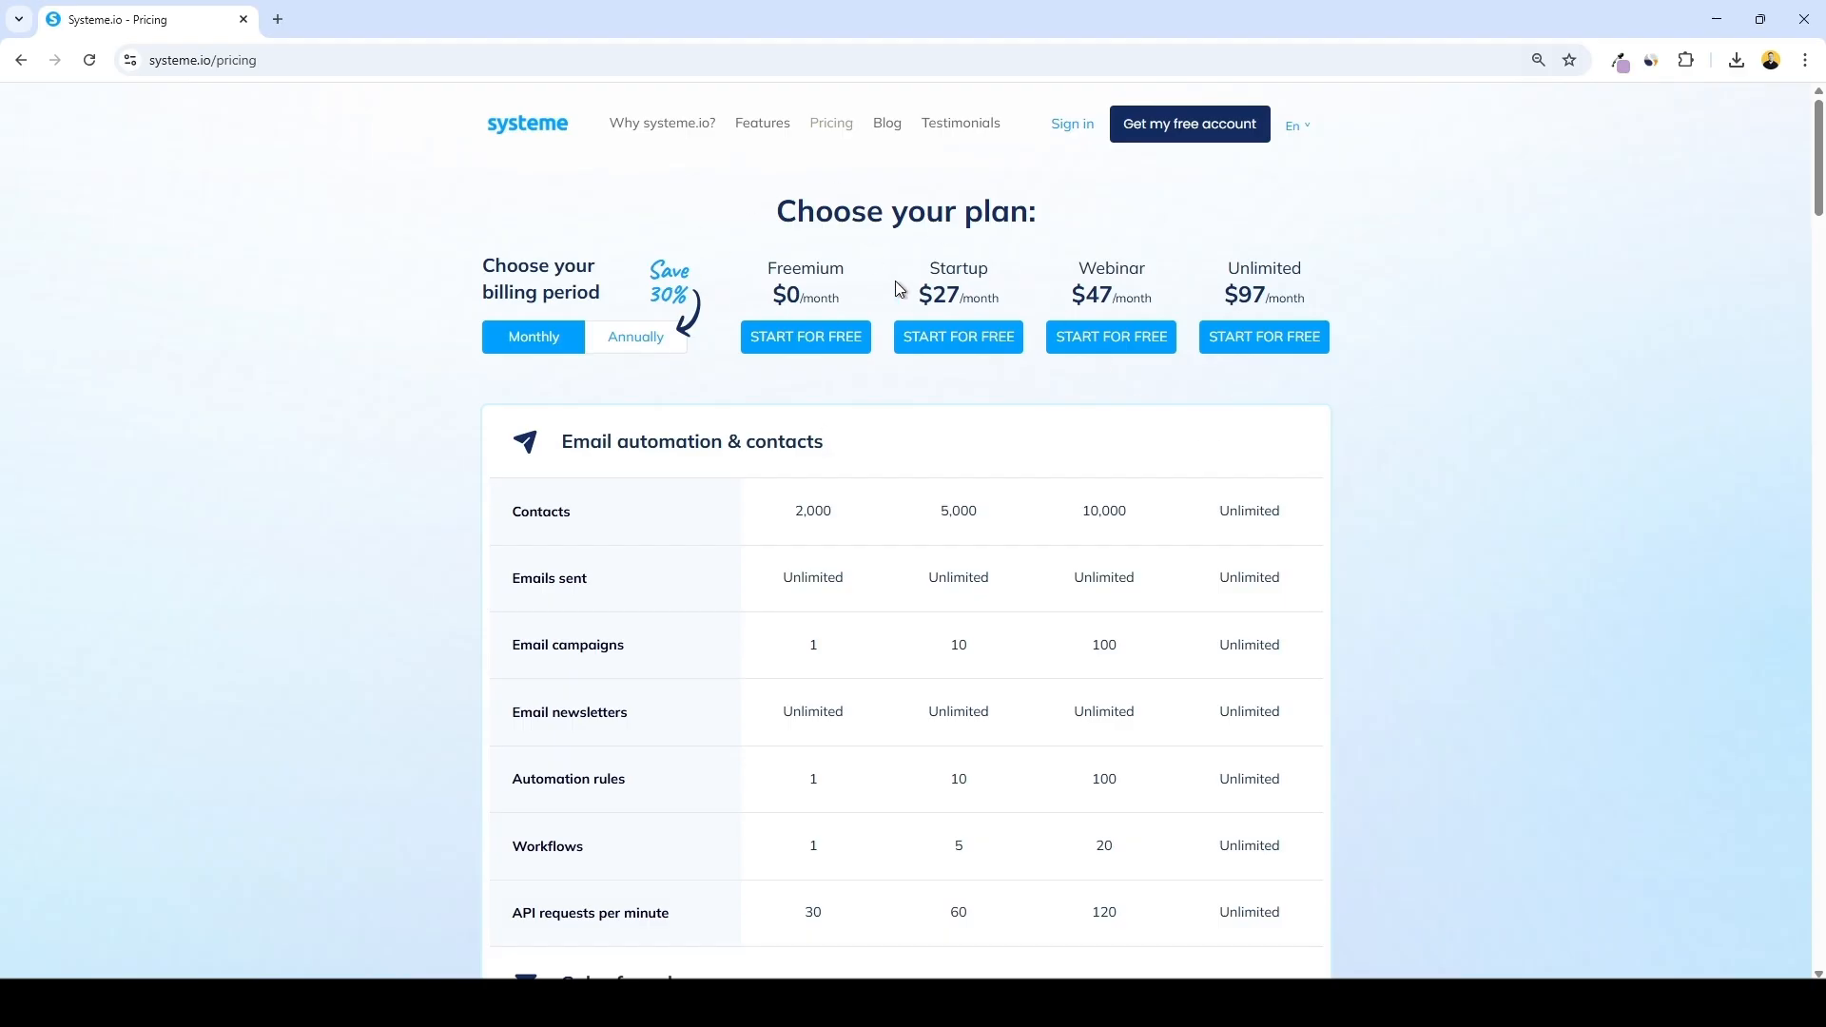
scroll(958, 434, "down", 2)
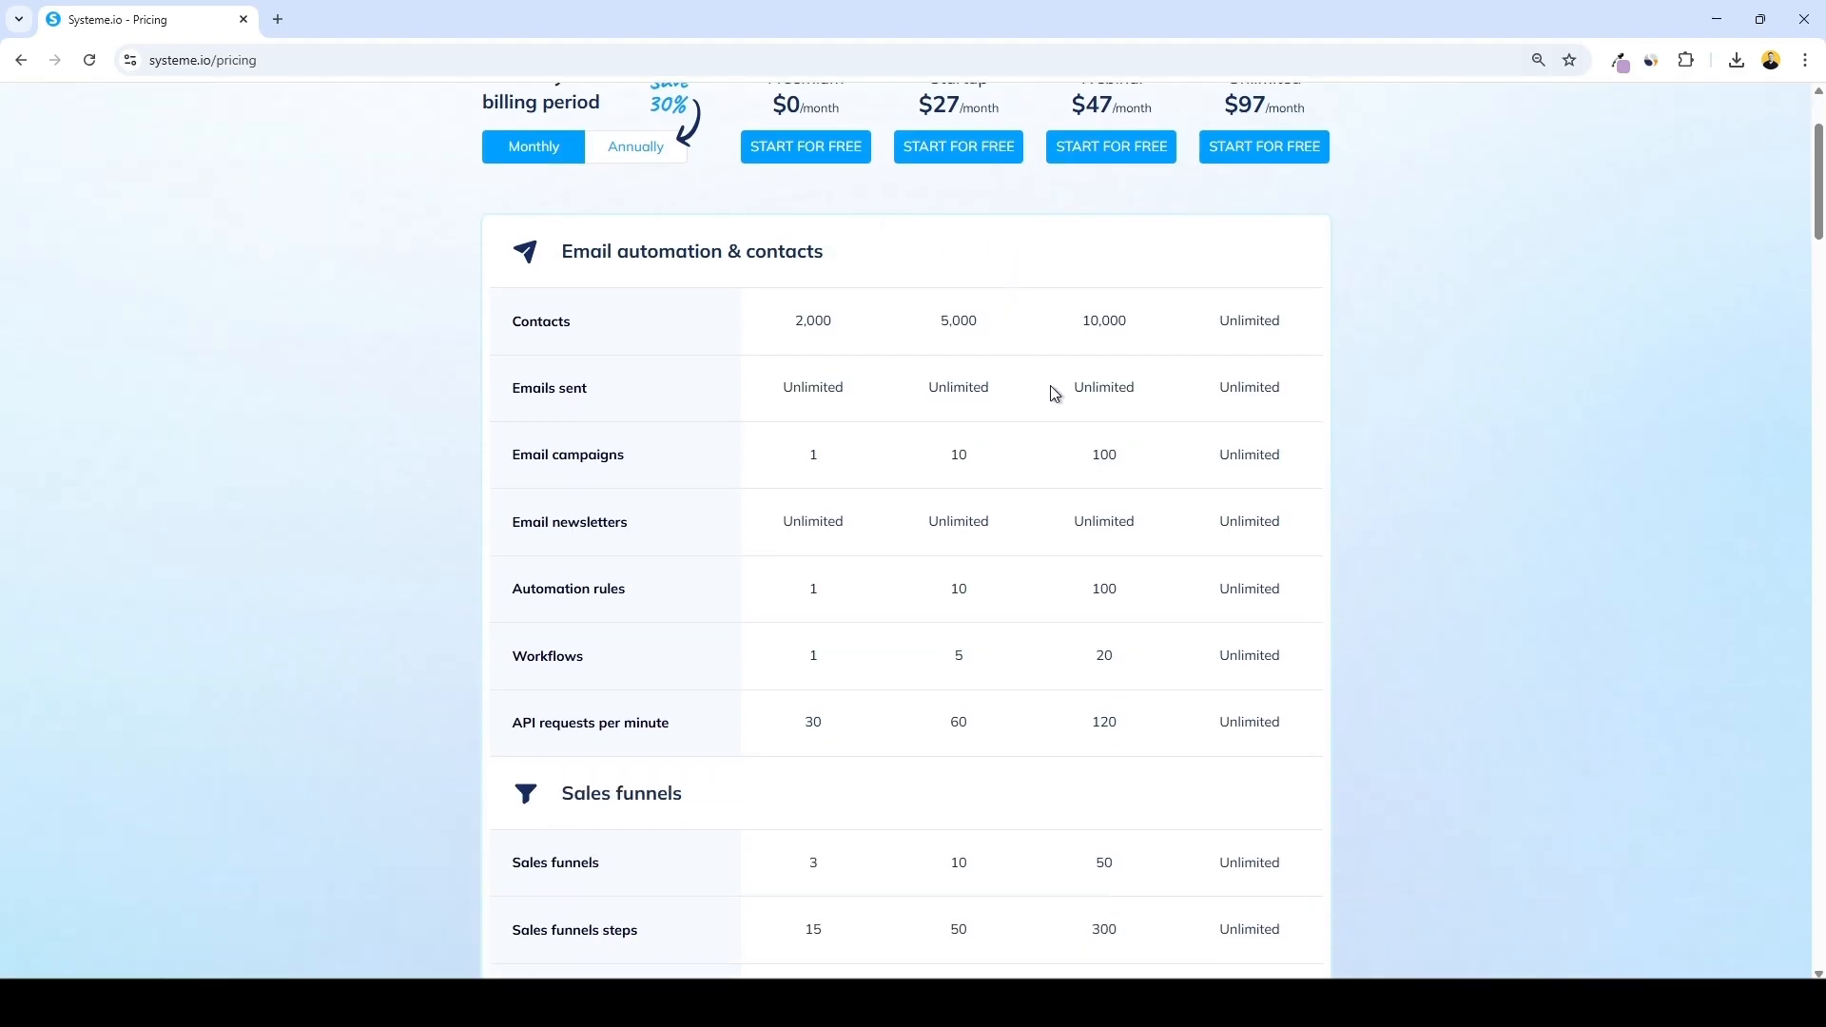
scroll(1052, 391, "up", 2)
scroll(829, 508, "down", 1)
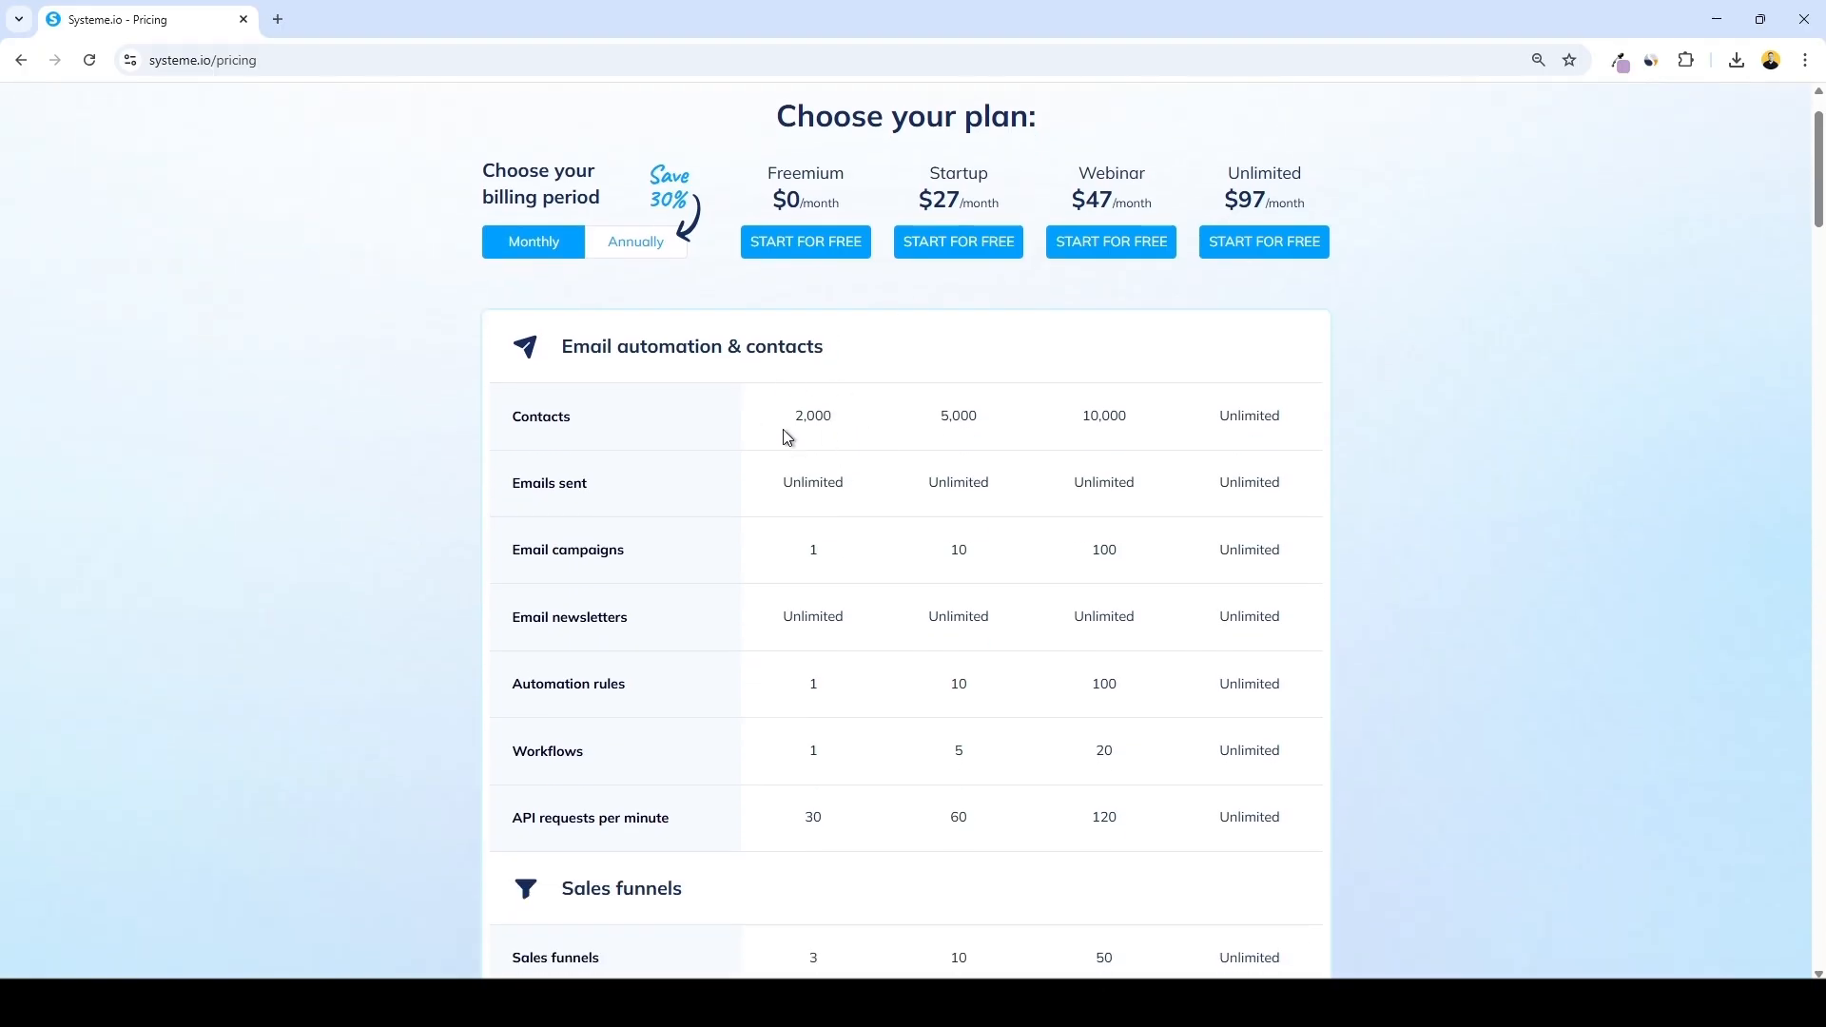
scroll(894, 439, "down", 2)
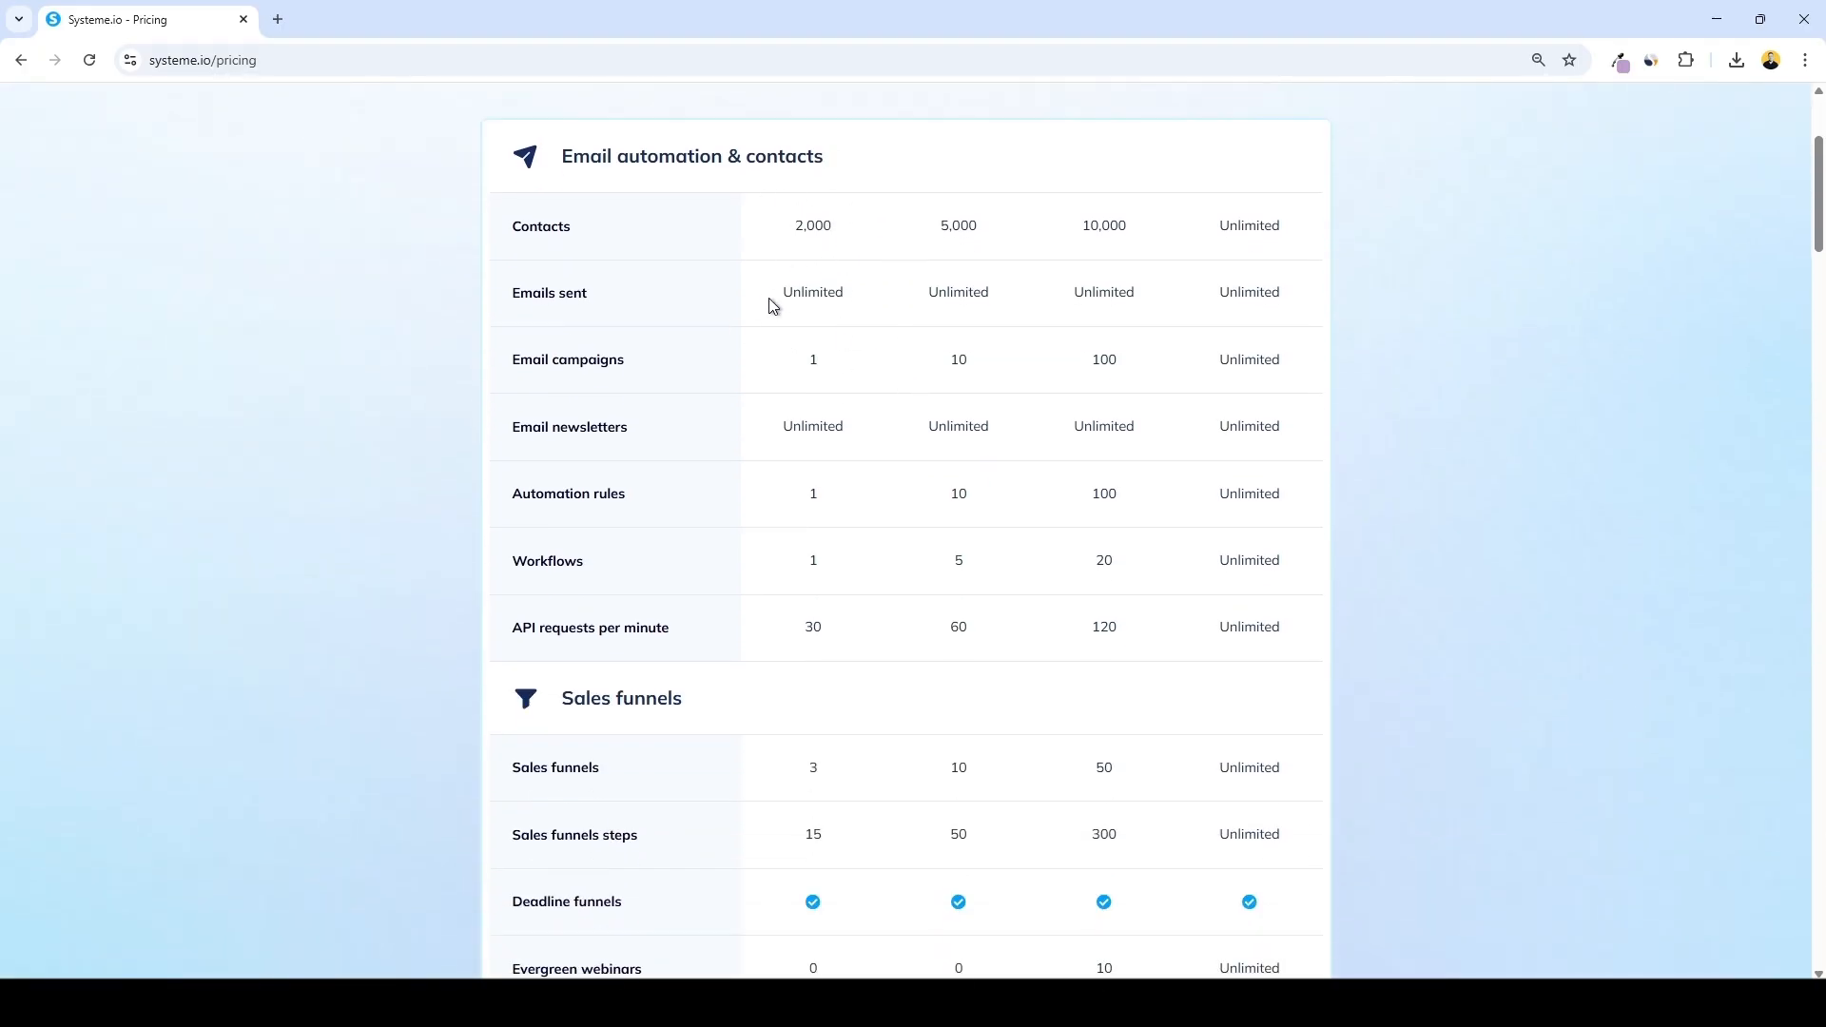
scroll(808, 361, "down", 3)
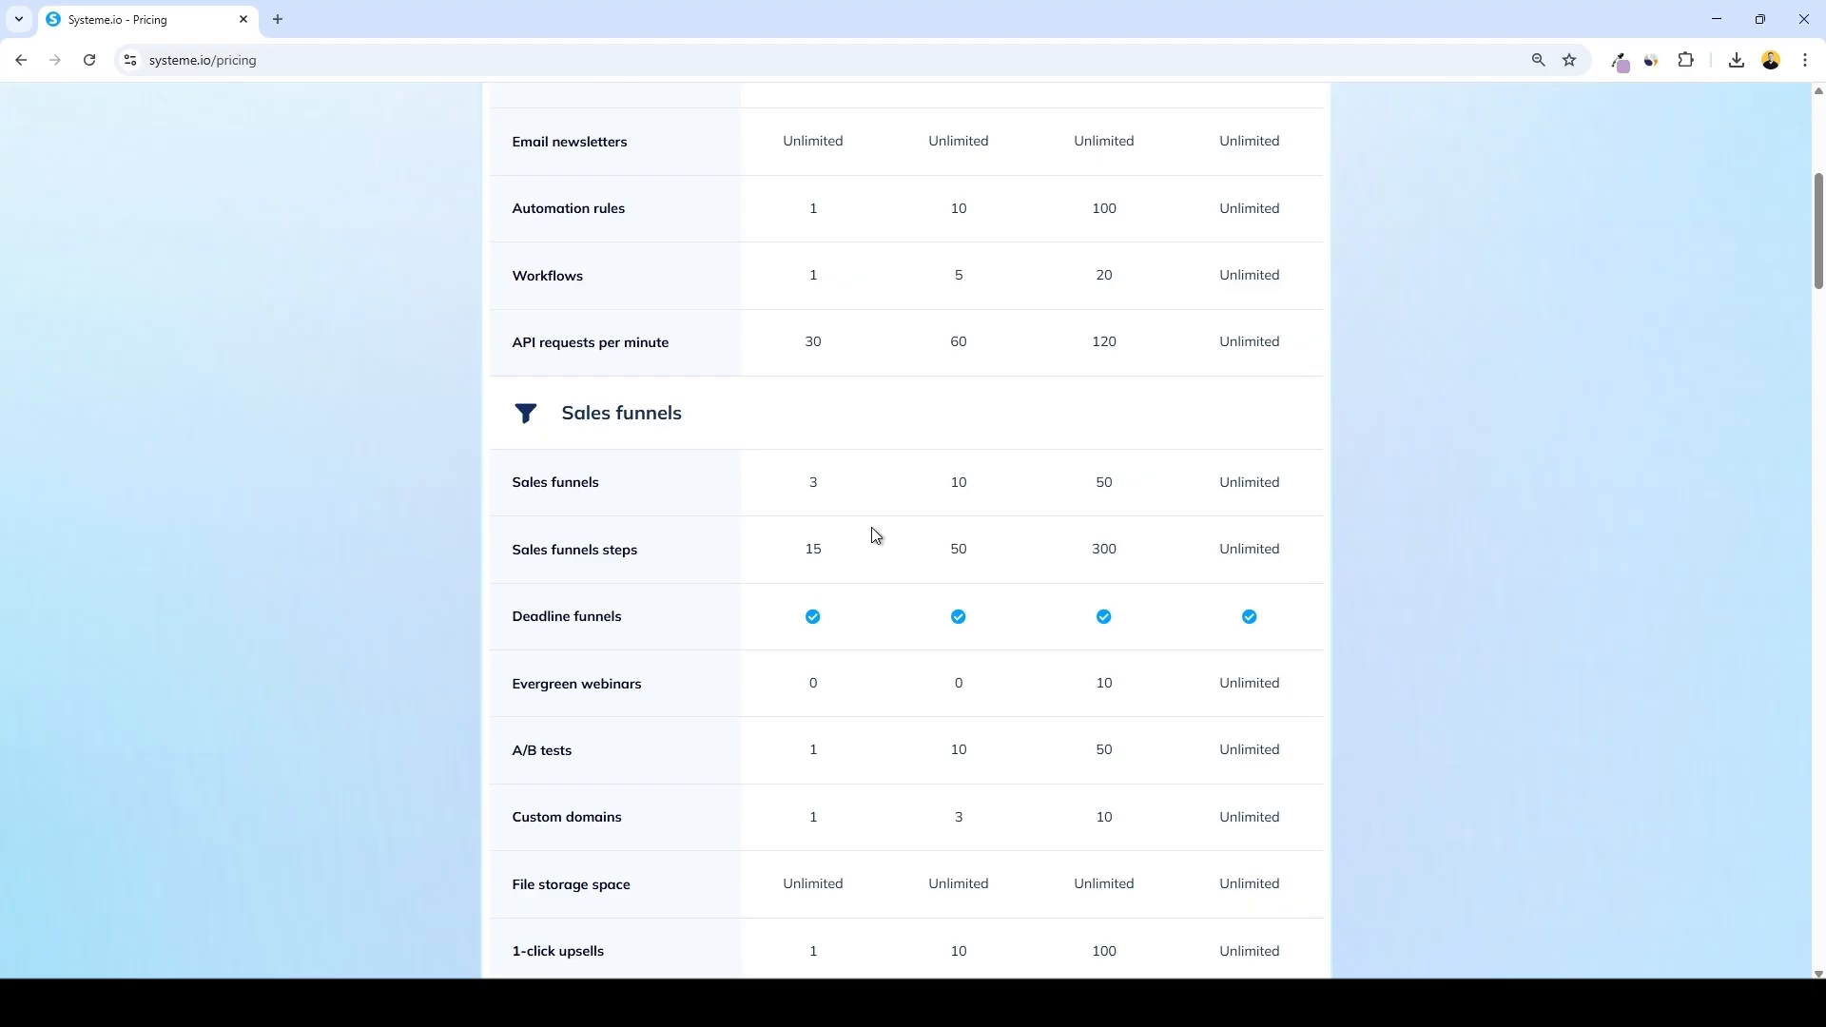
scroll(853, 482, "down", 1)
scroll(825, 556, "down", 2)
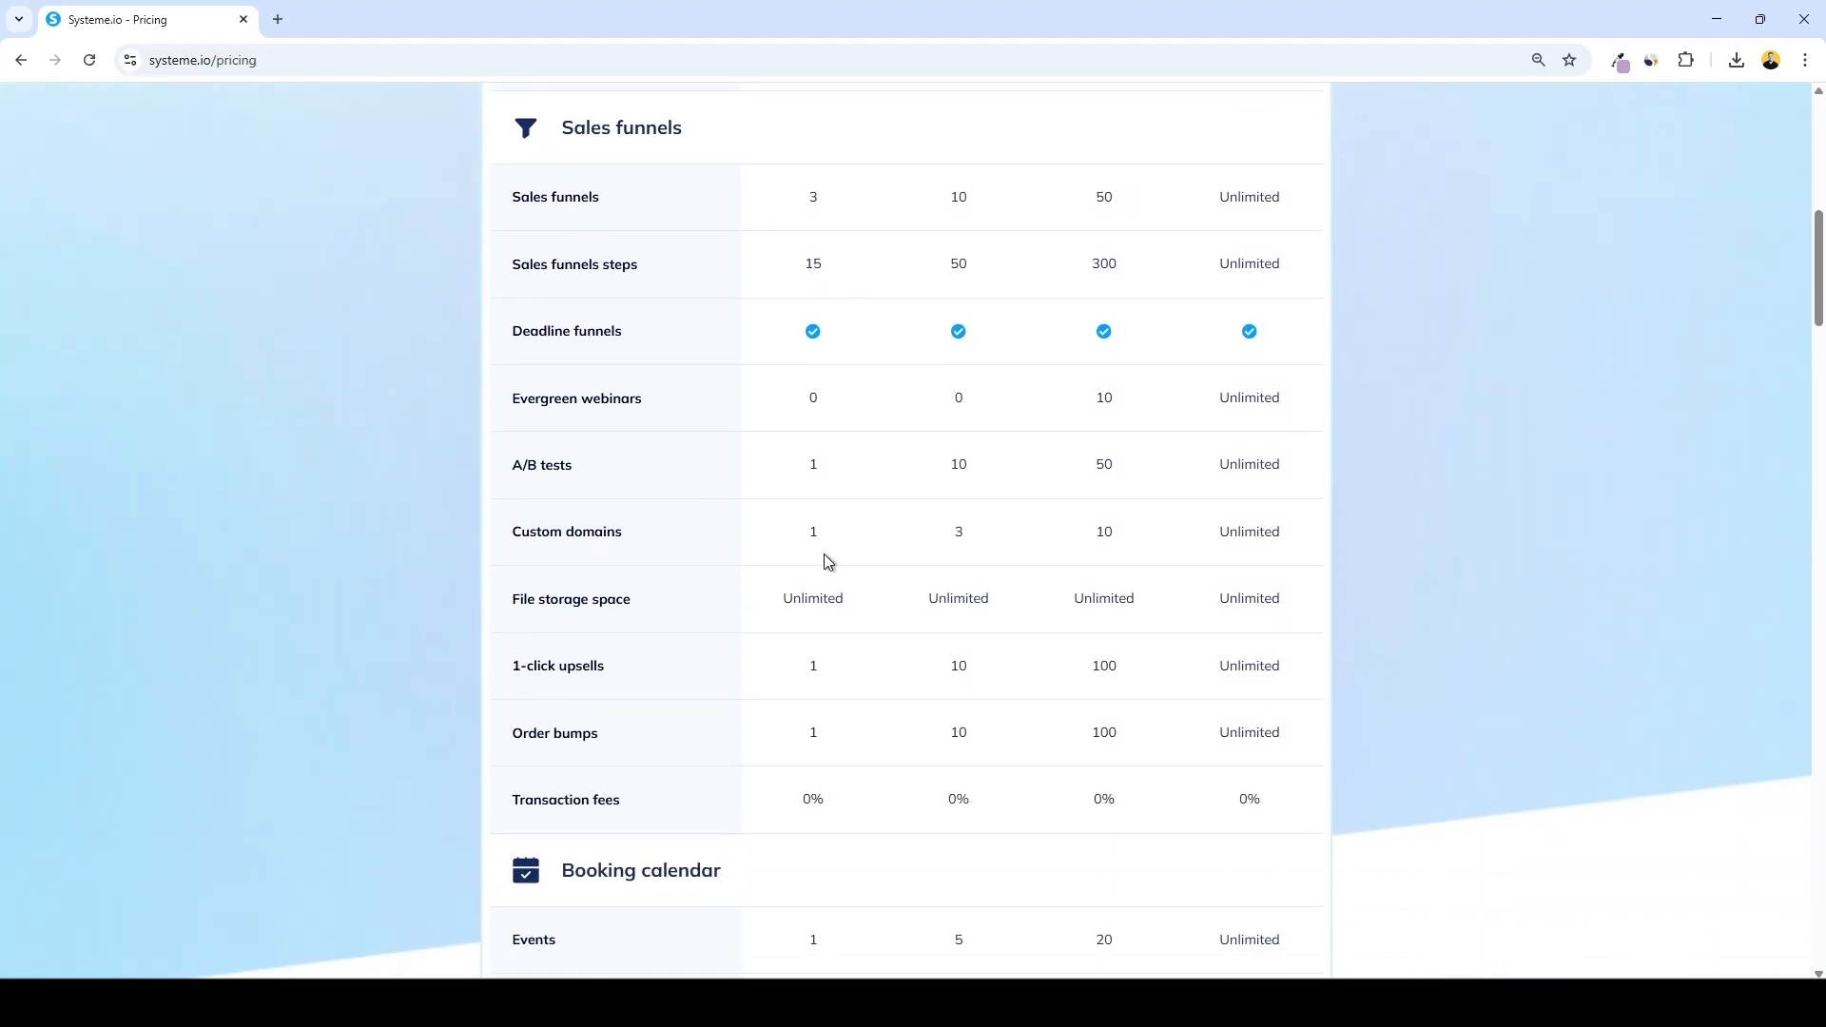
scroll(853, 506, "down", 8)
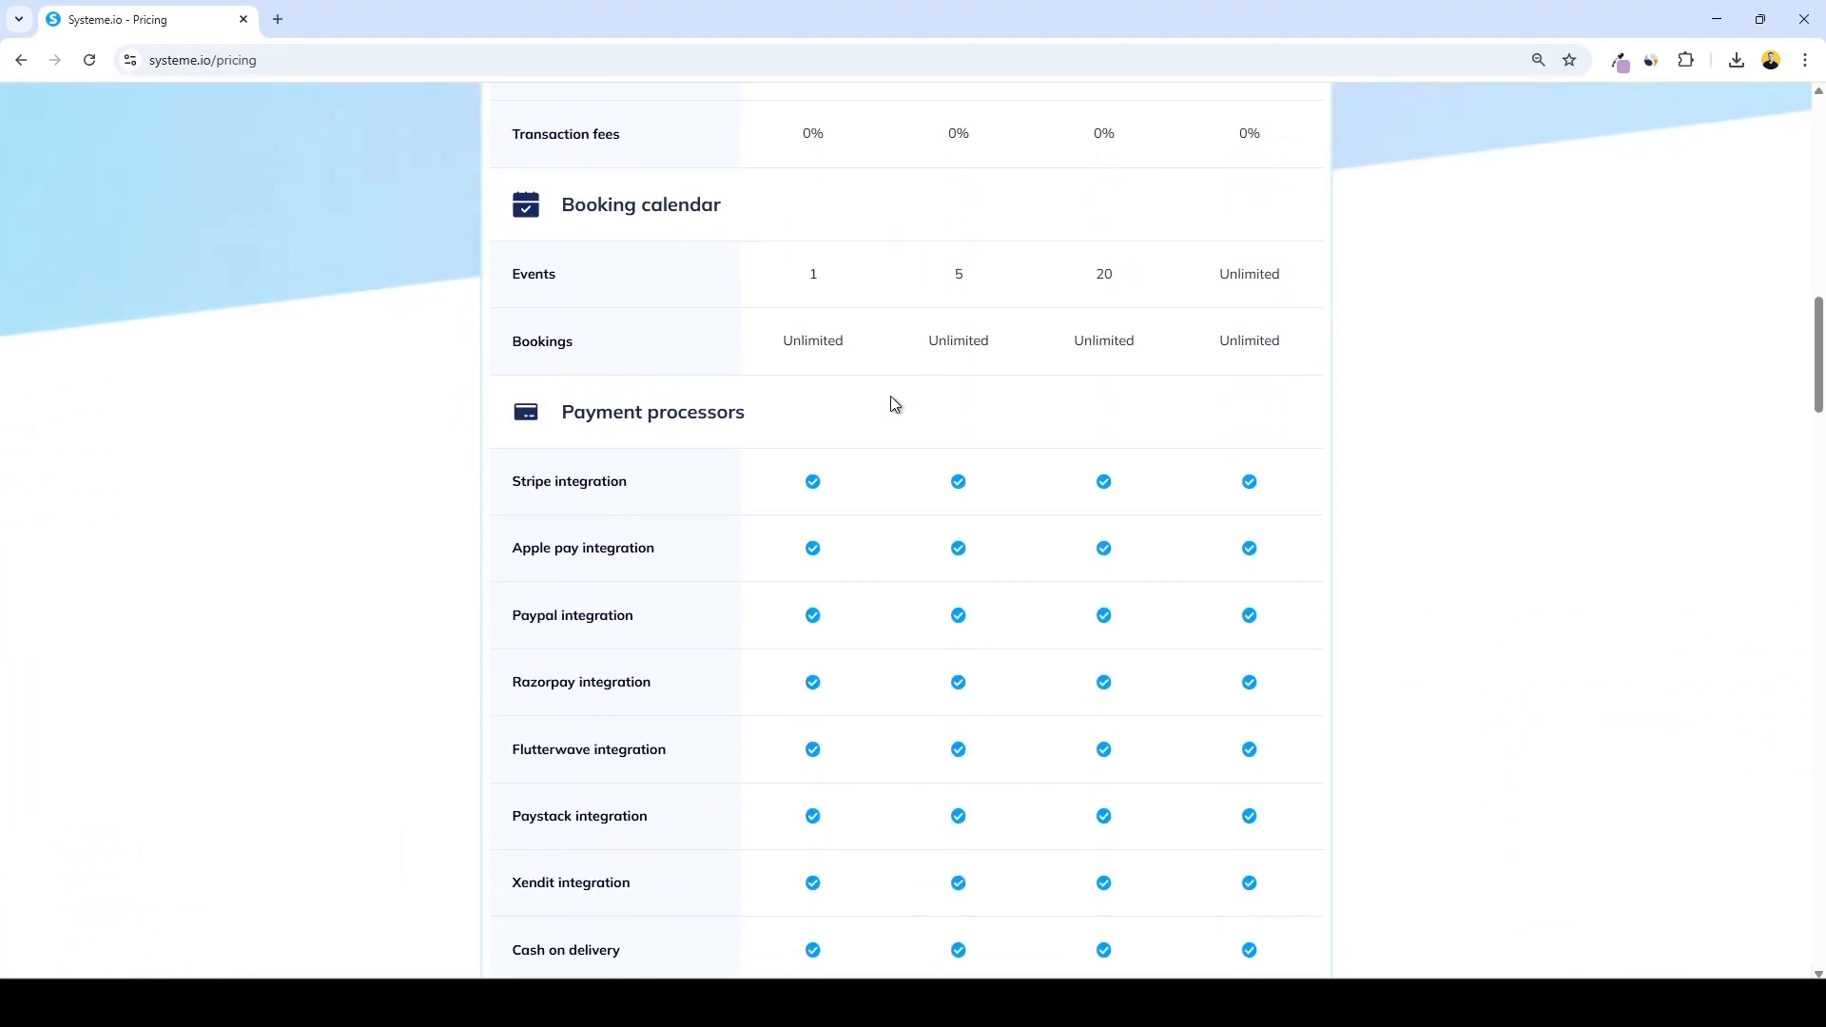
scroll(744, 438, "down", 3)
scroll(795, 249, "up", 2)
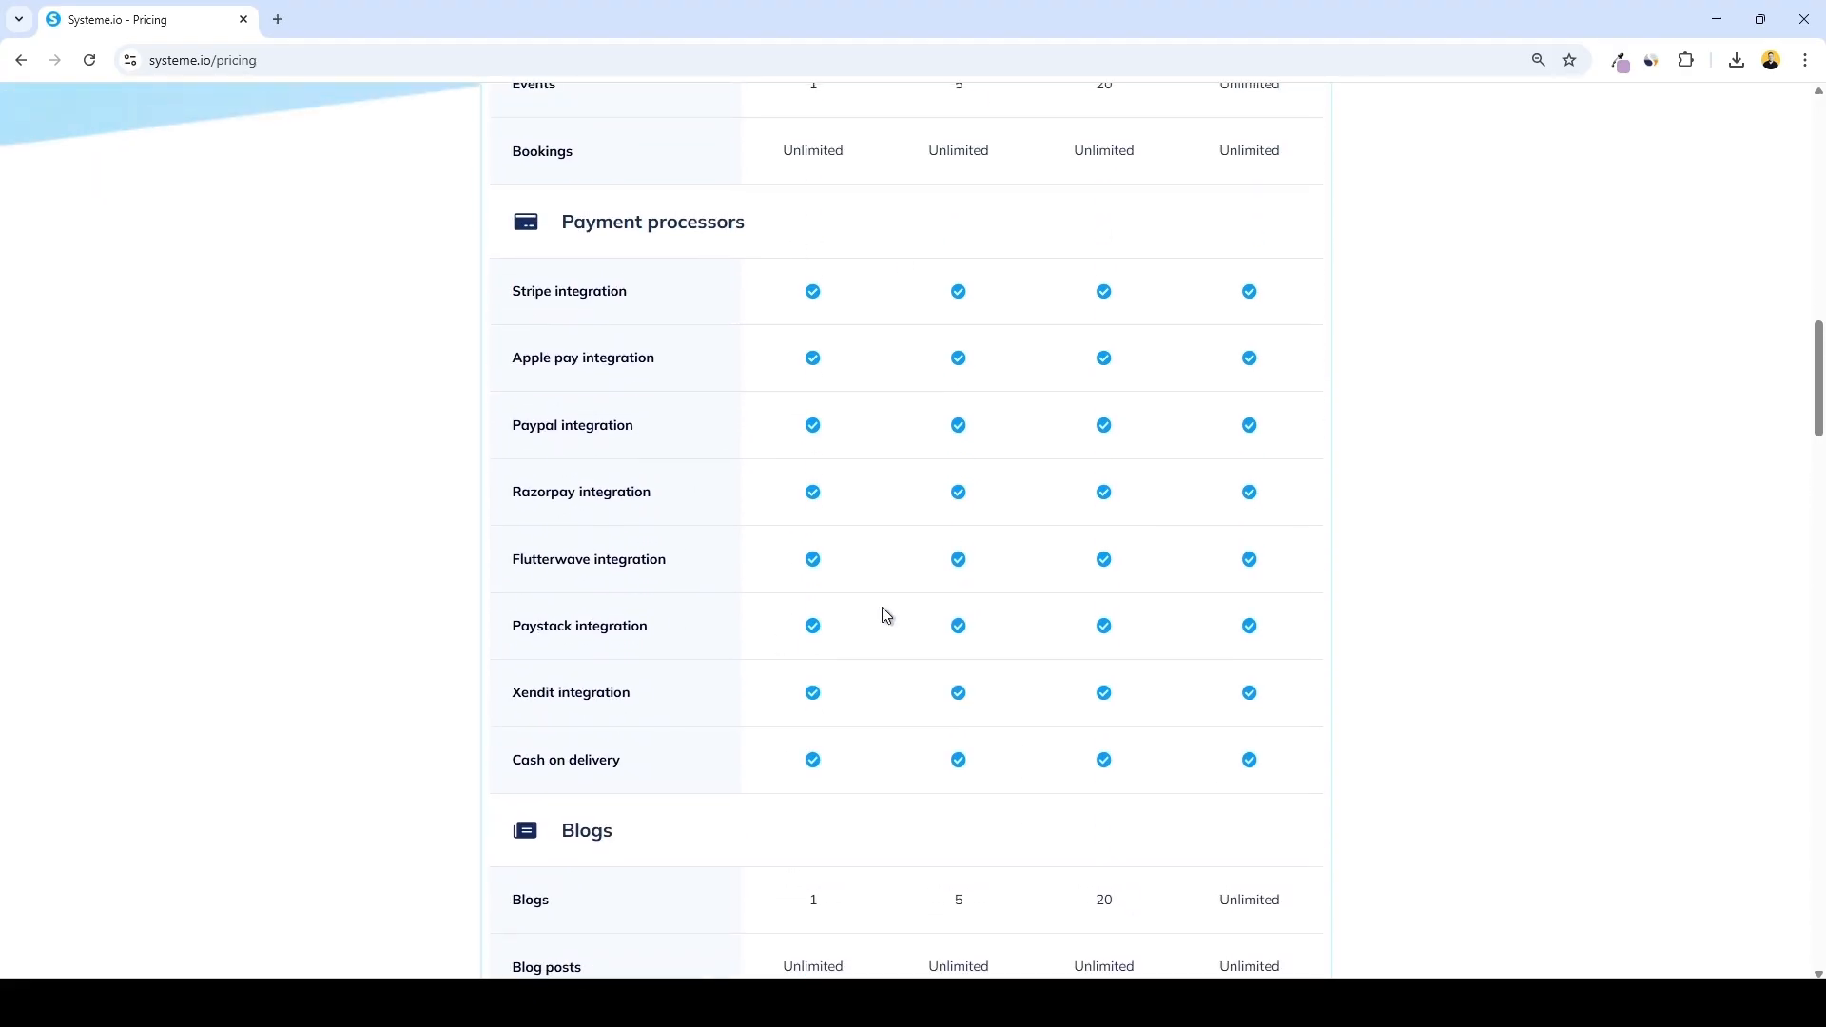
scroll(882, 609, "down", 10)
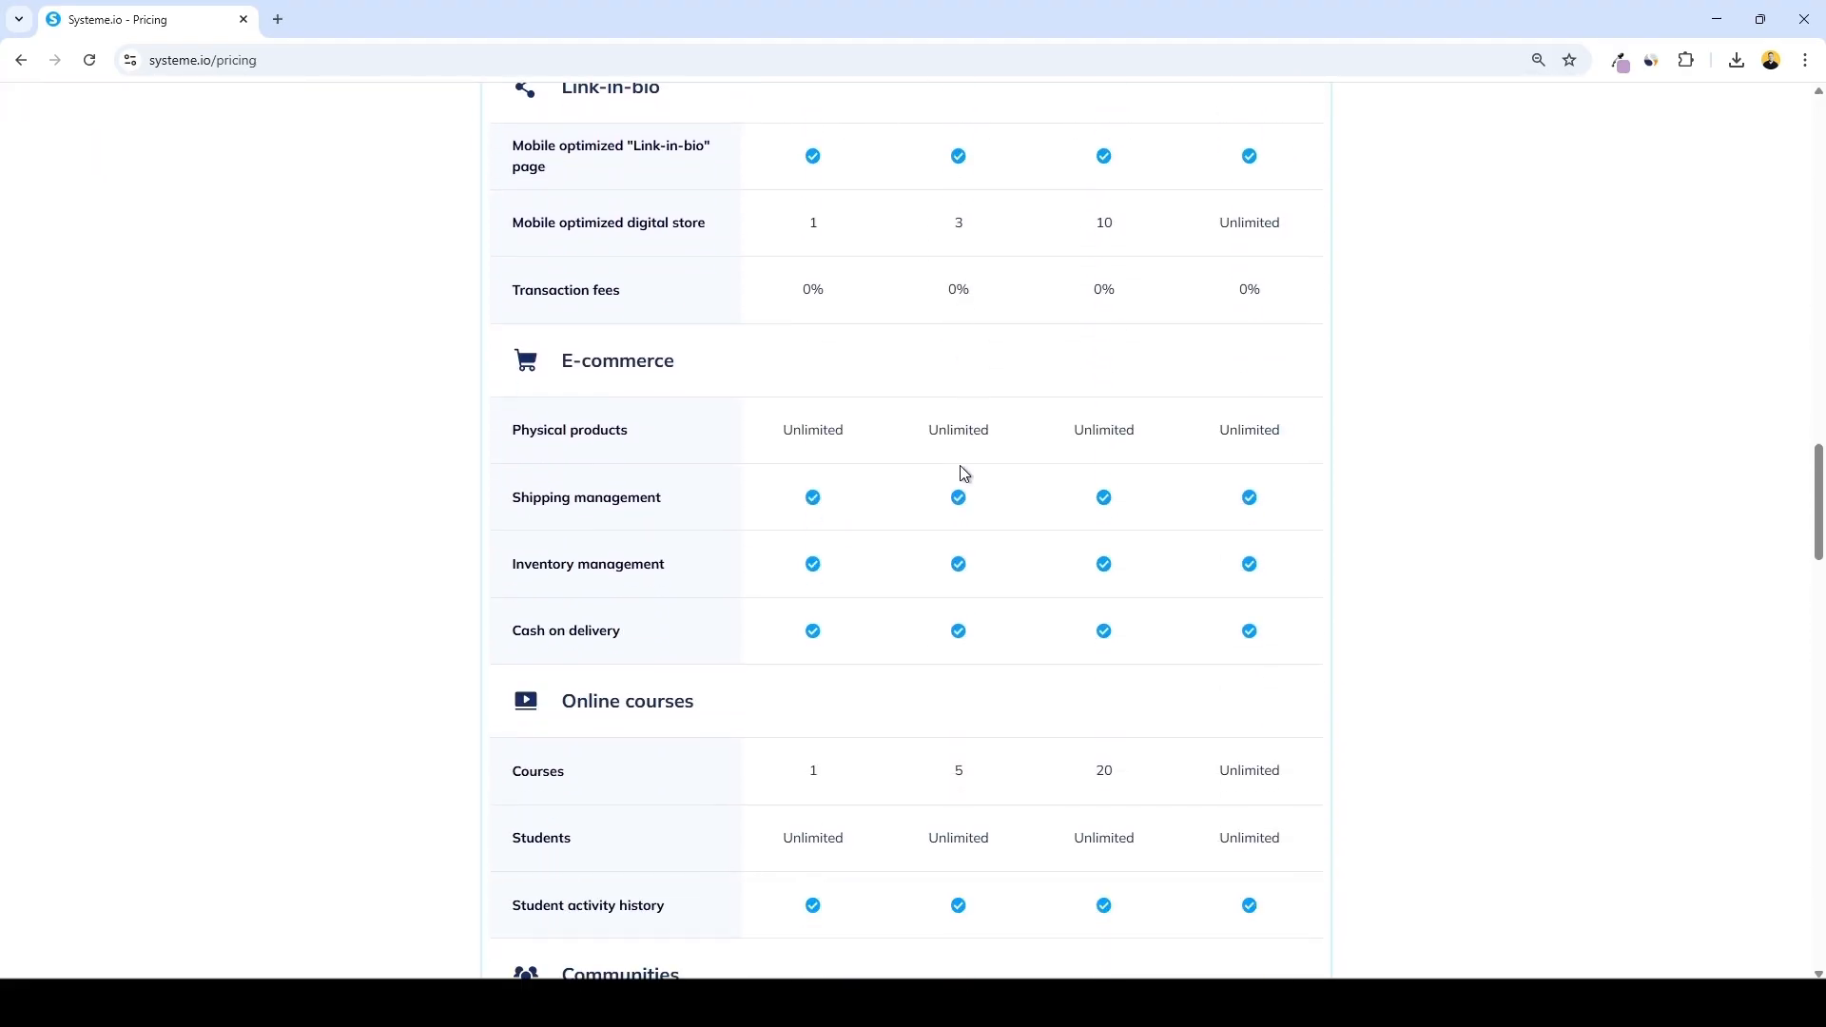
scroll(963, 472, "down", 2)
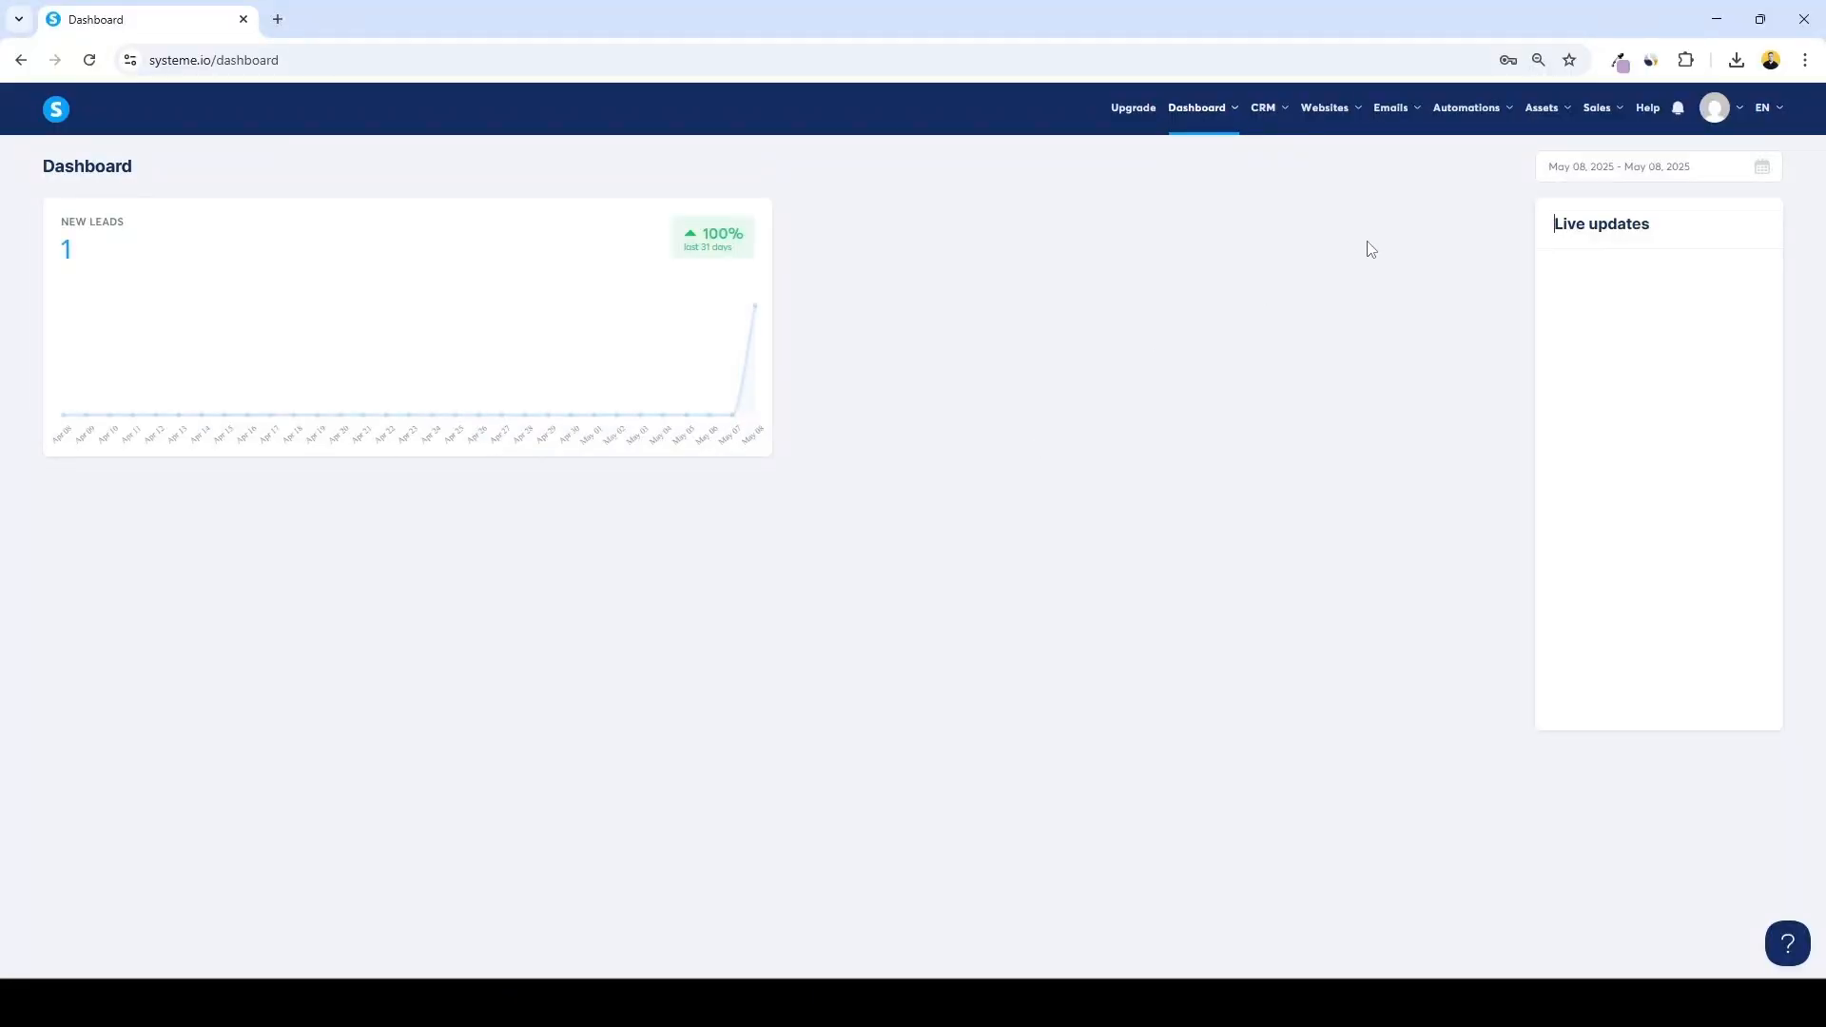
Start adding a new course in systeme.io named Chat GPT Mastery
left_click(1542, 109)
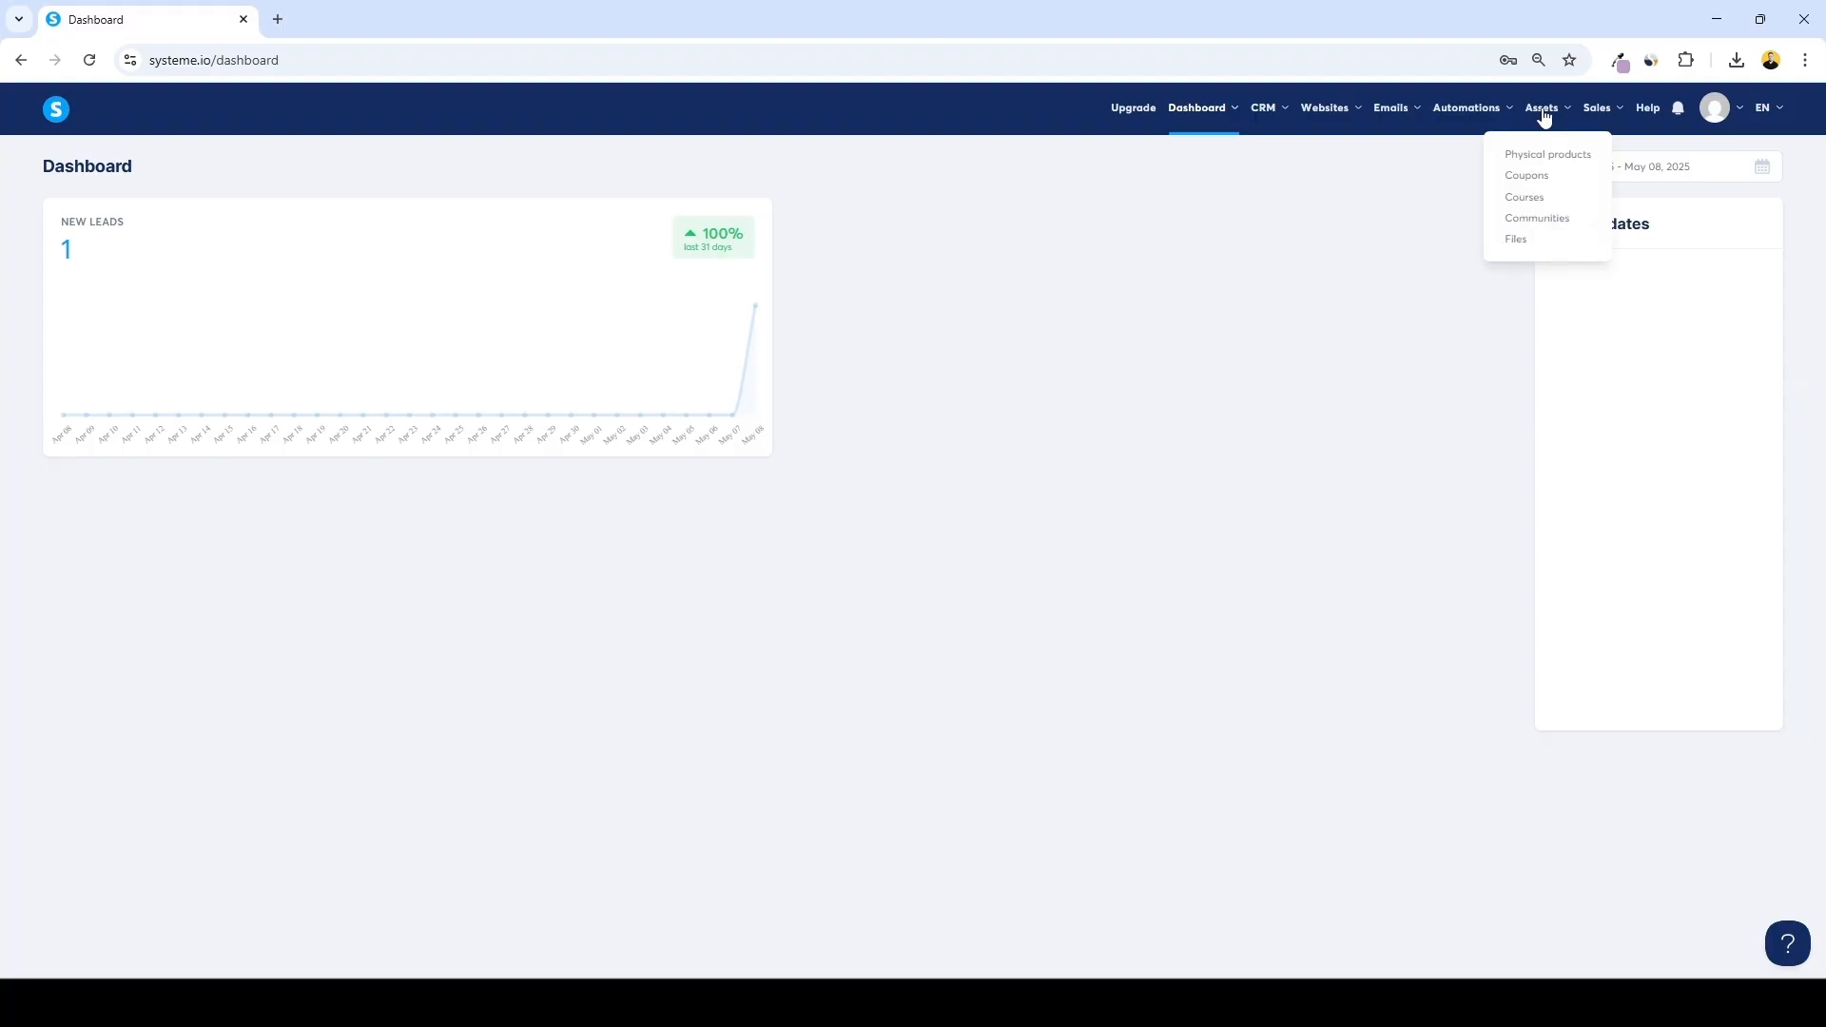
left_click(1527, 199)
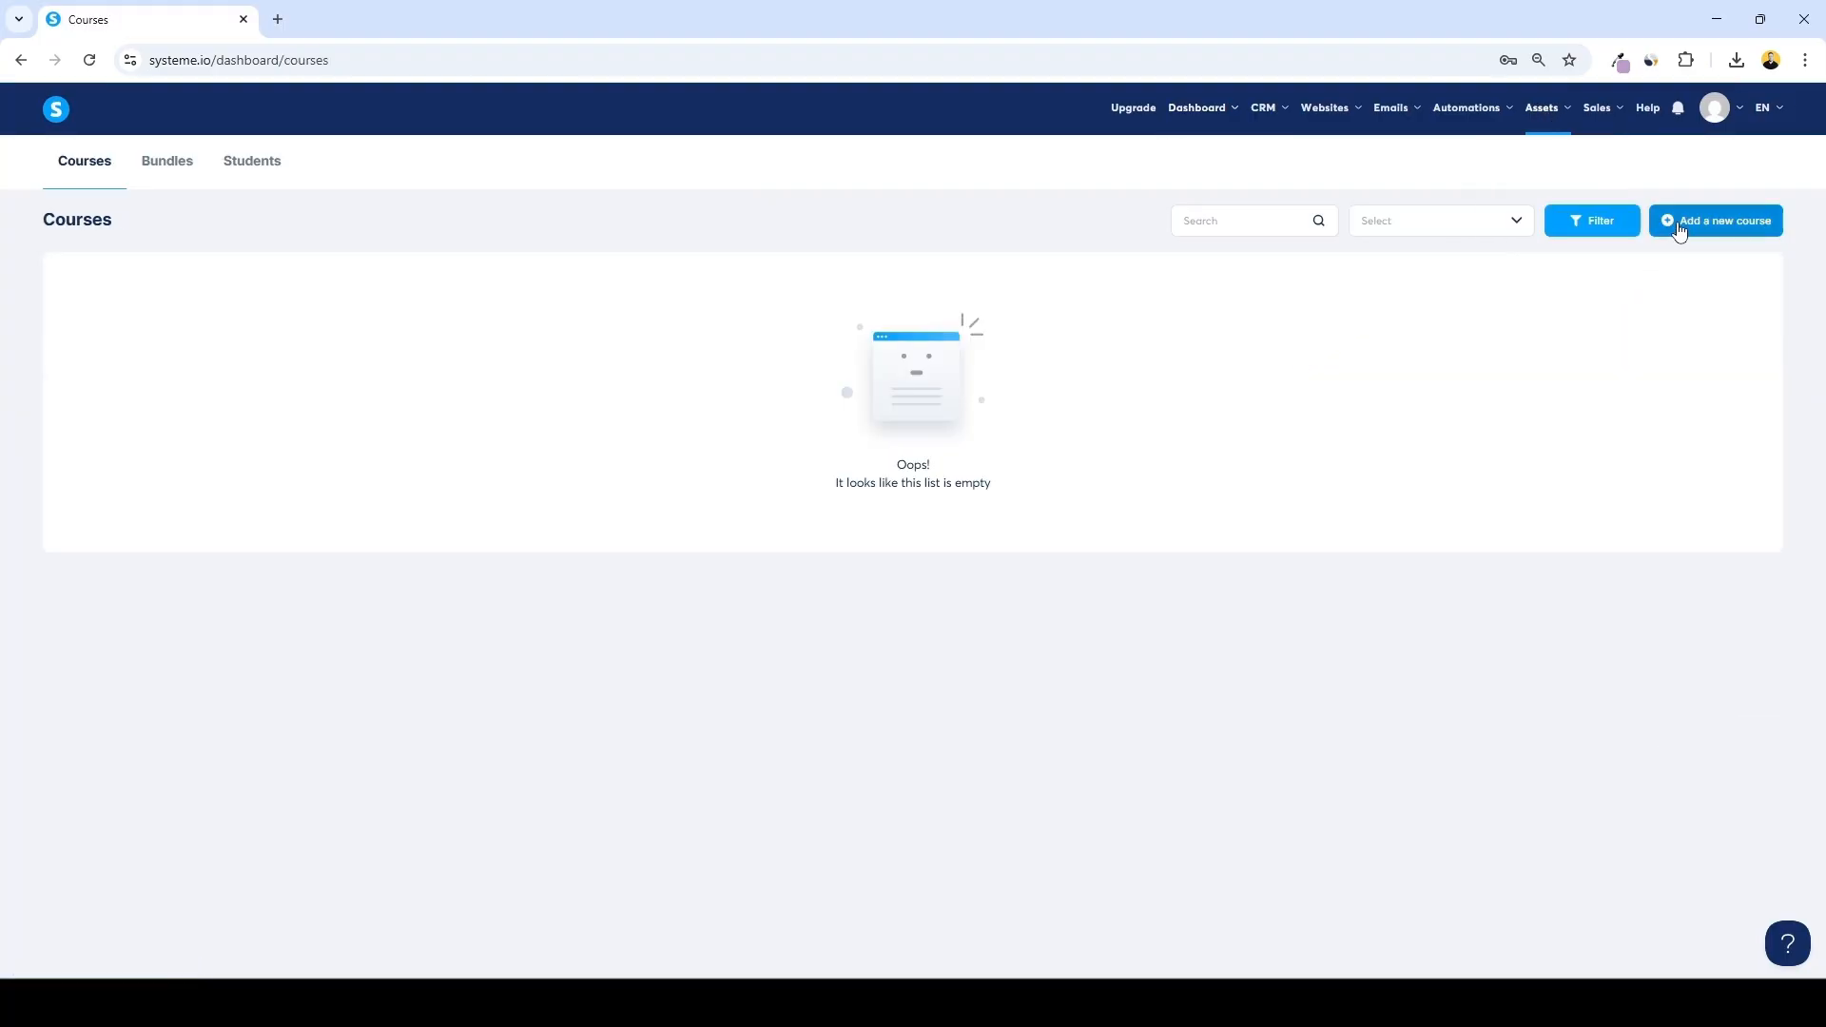
left_click(1680, 231)
left_click(821, 368)
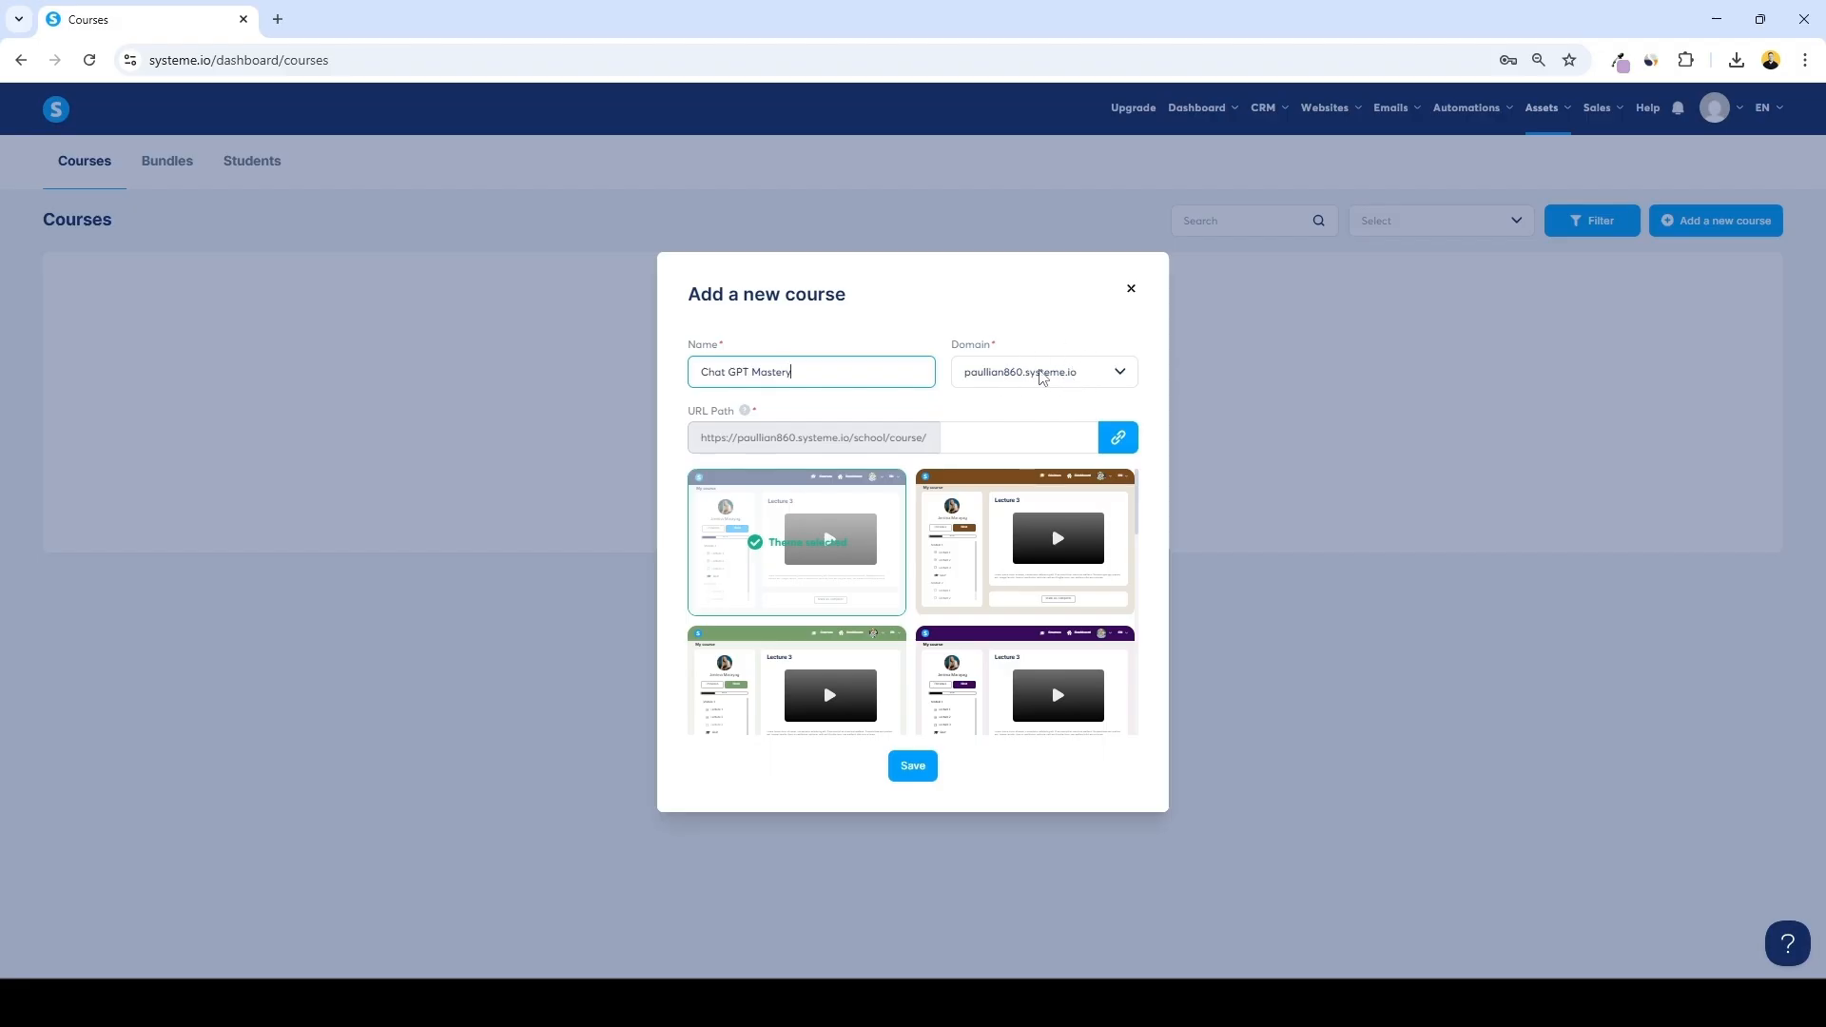
Set the new course's URL path to chat-gpt-mastery
left_click(989, 439)
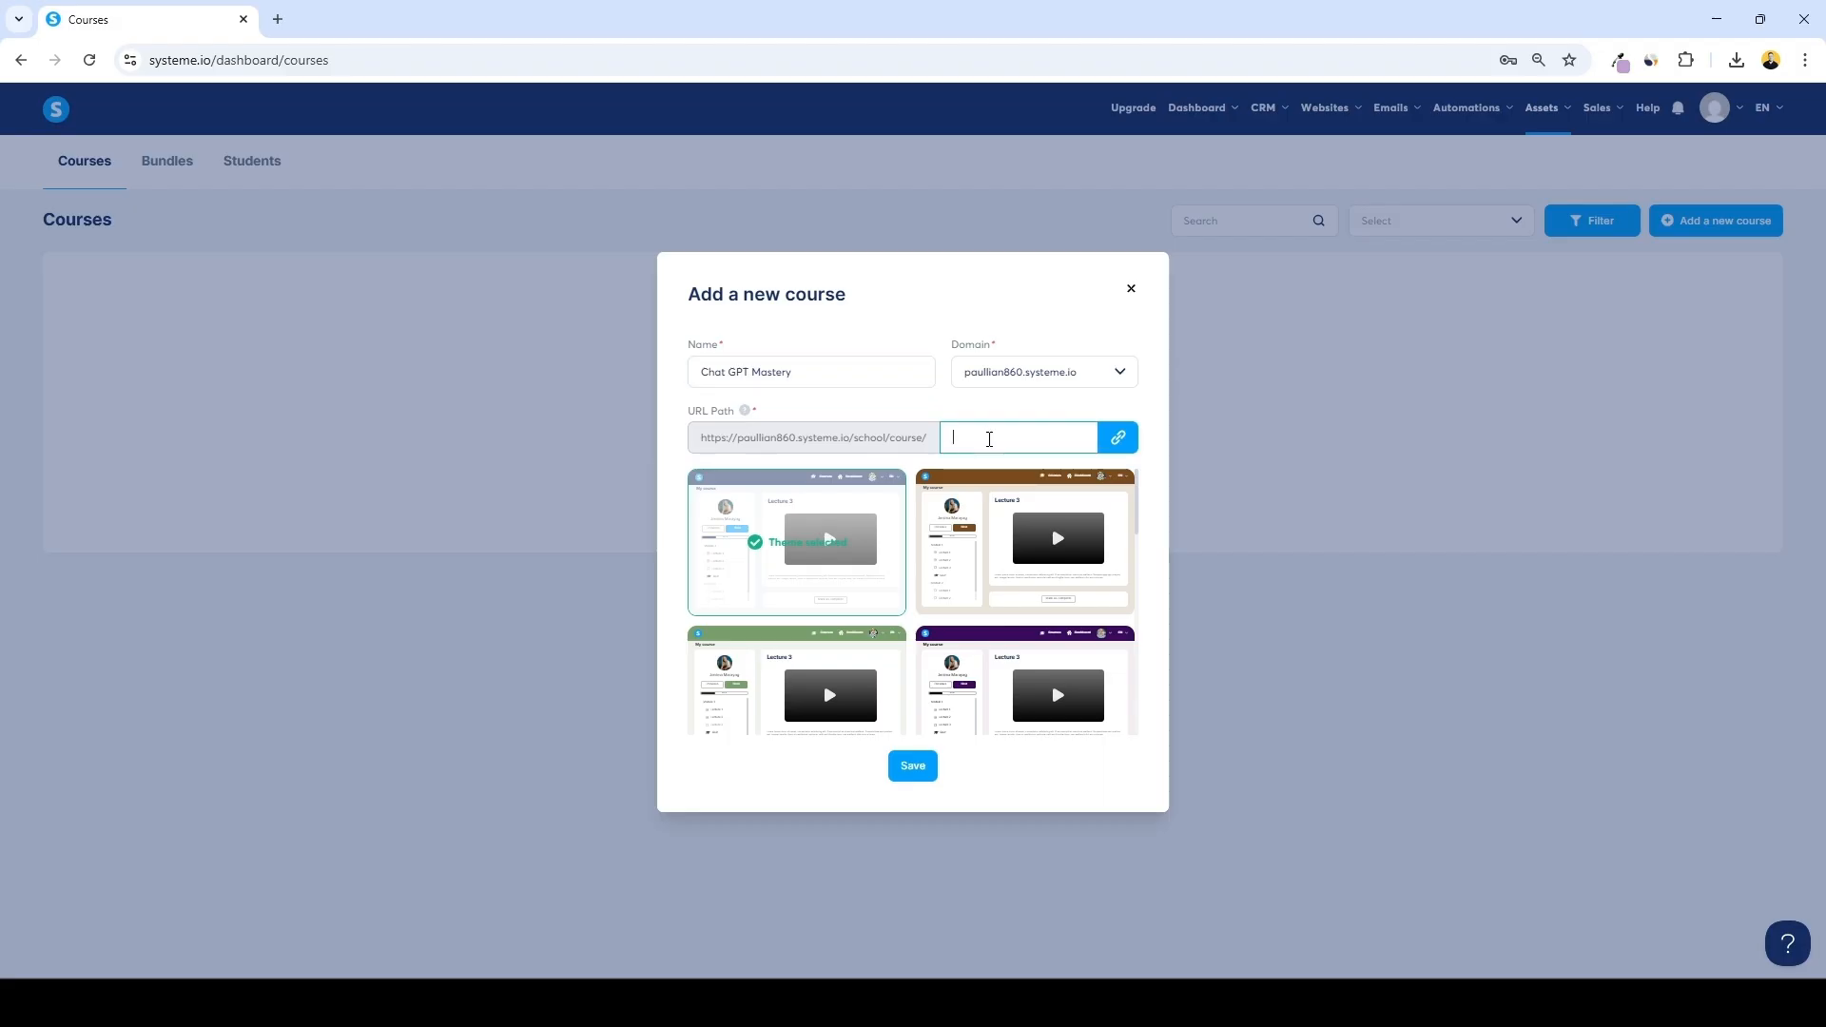
type("chat-gpt-mastery")
scroll(1046, 533, "down", 5)
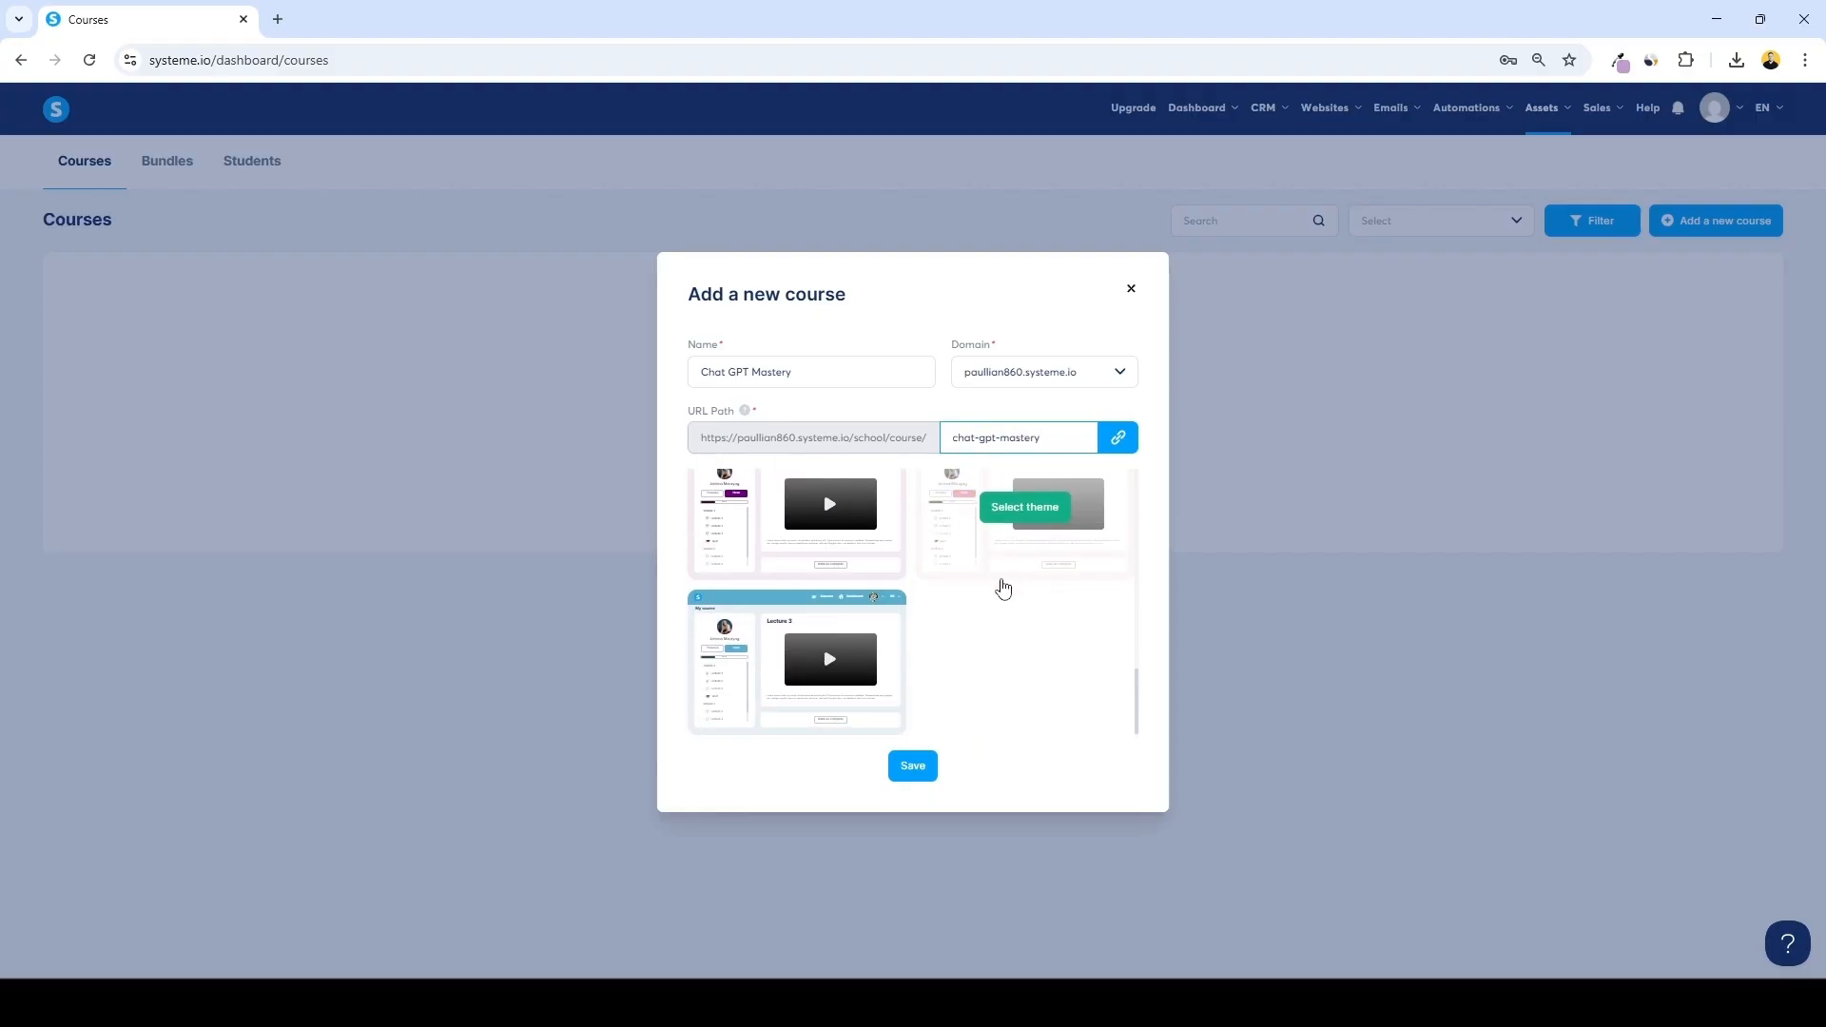
Choose the first course theme and save the new Chat GPT Mastery course
scroll(1025, 578, "up", 8)
left_click(856, 549)
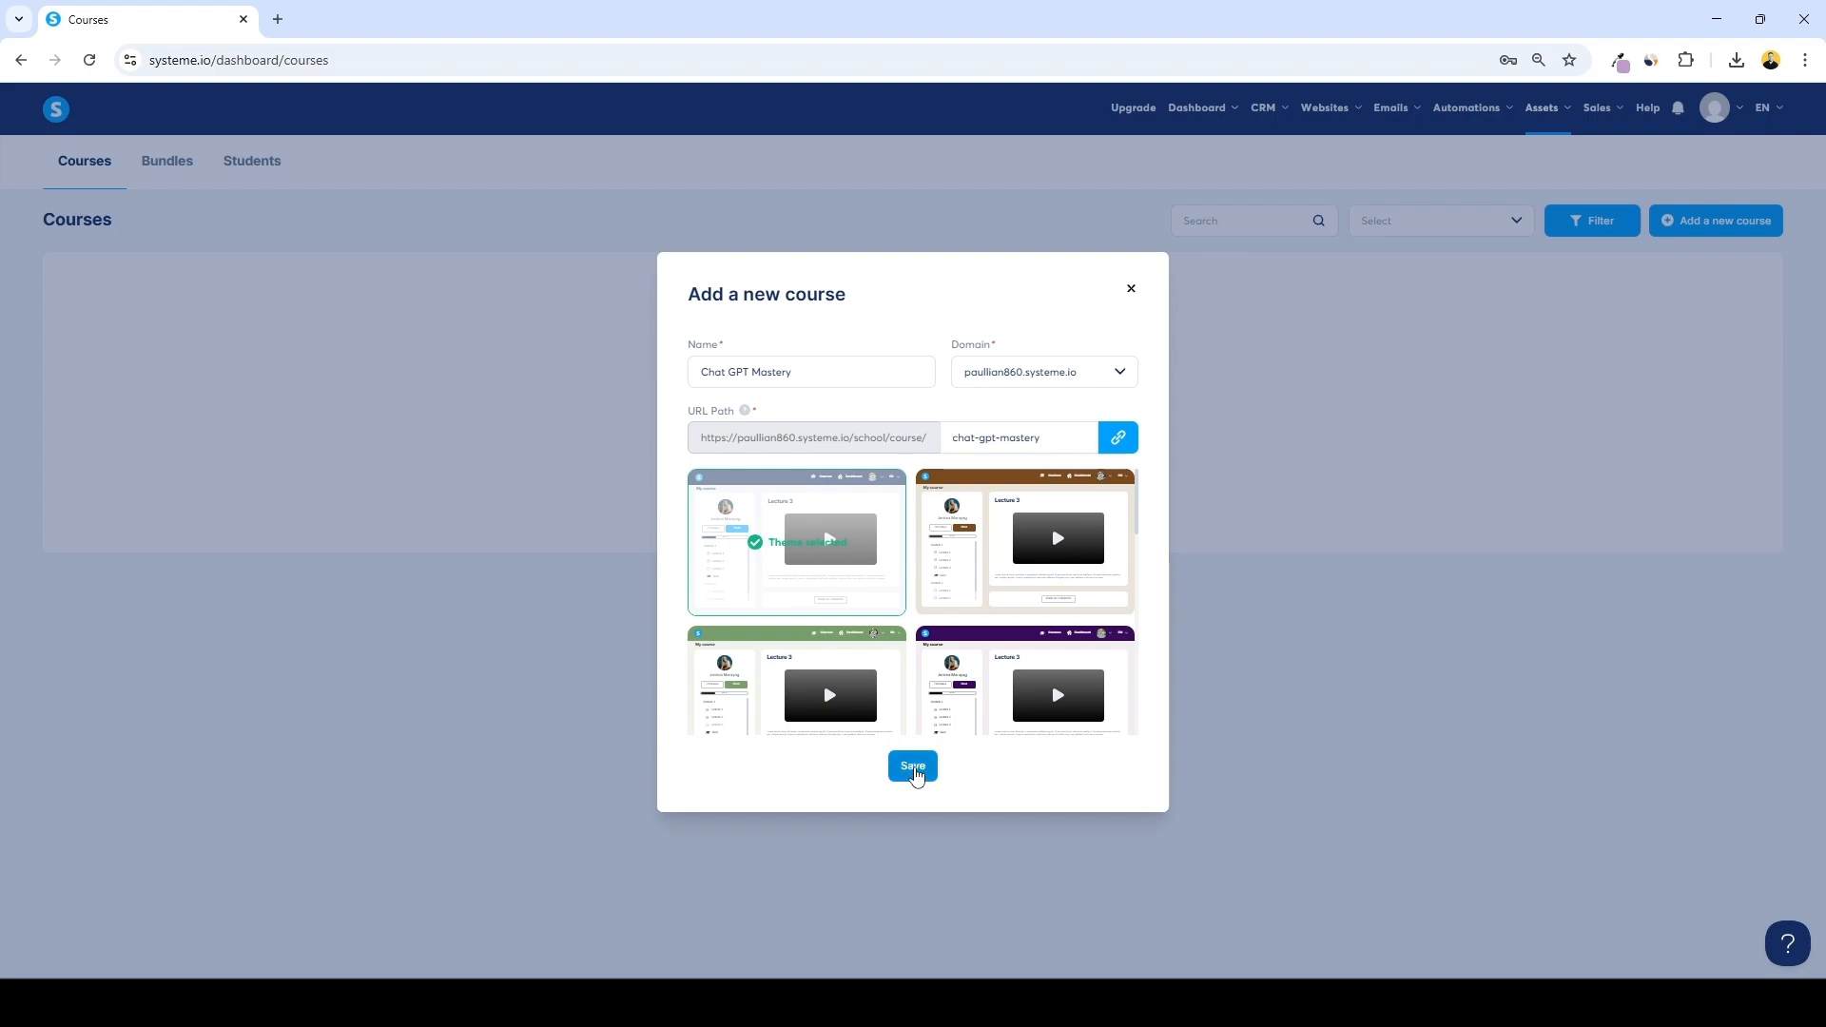
left_click(913, 766)
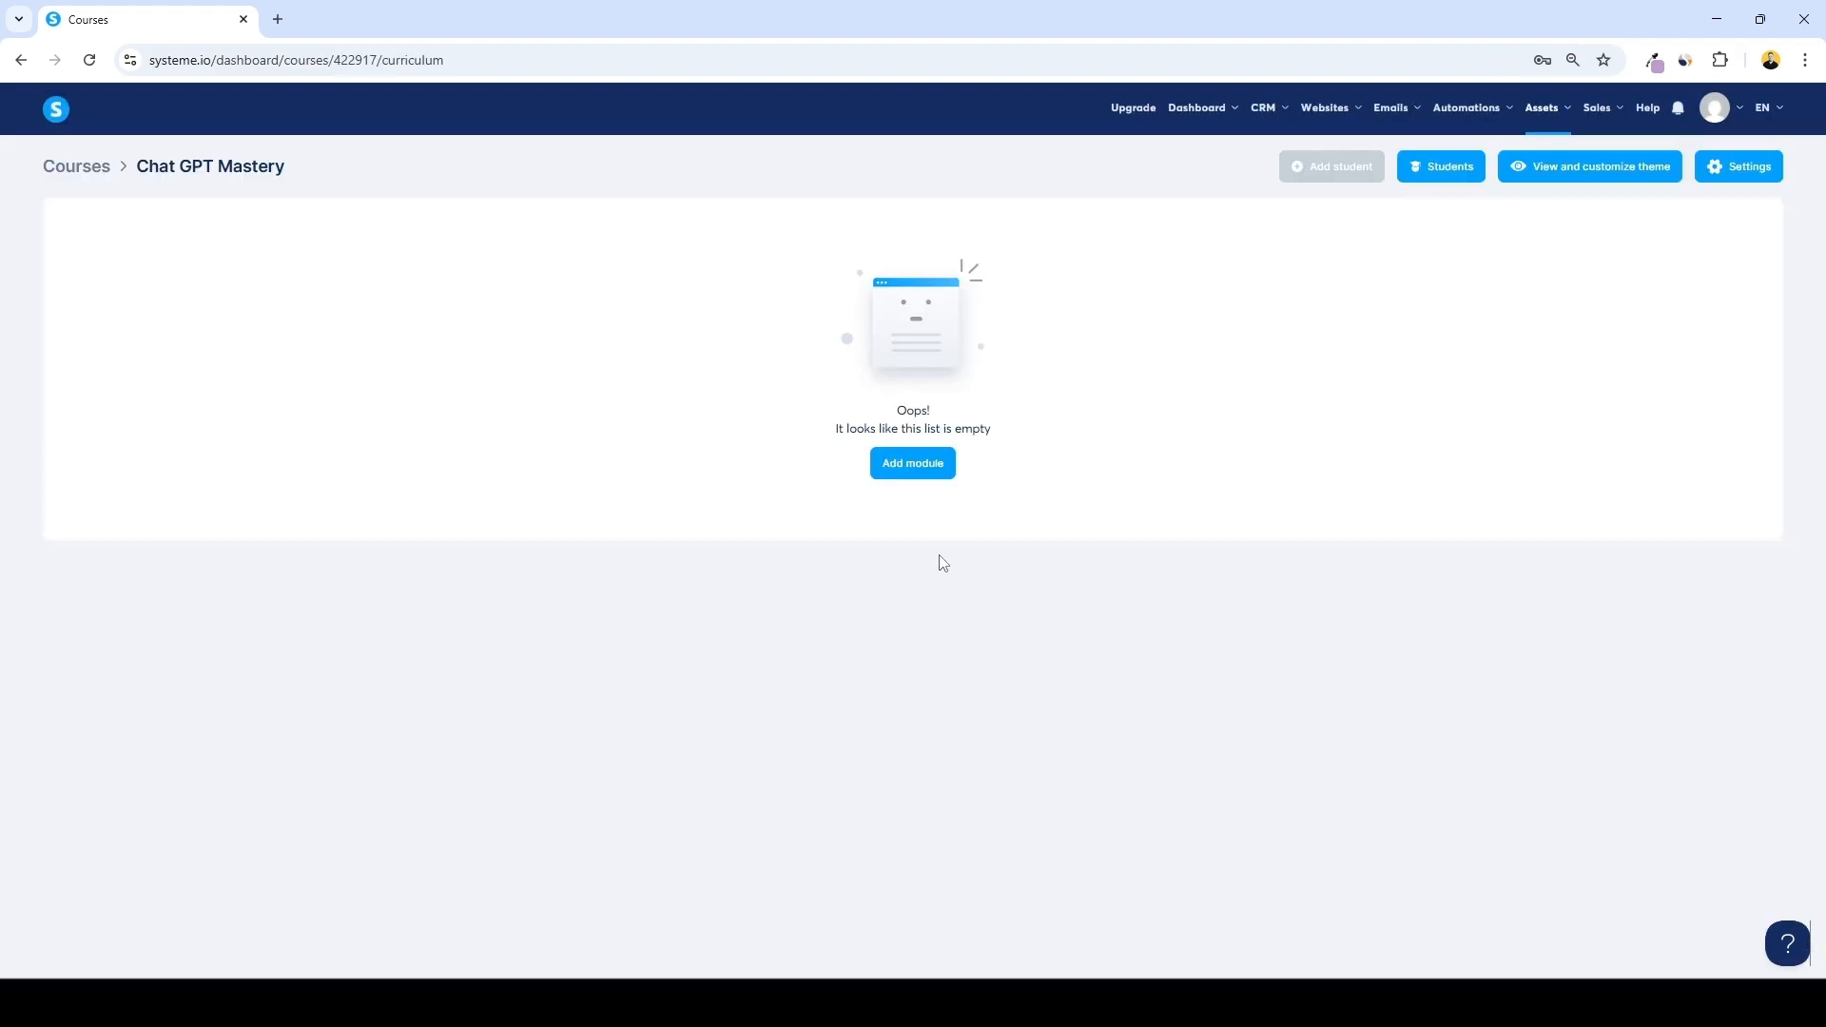
Capture the Video Training lesson file list and ask ChatGPT to read all these course lessons and organize them into modules
left_click(956, 1003)
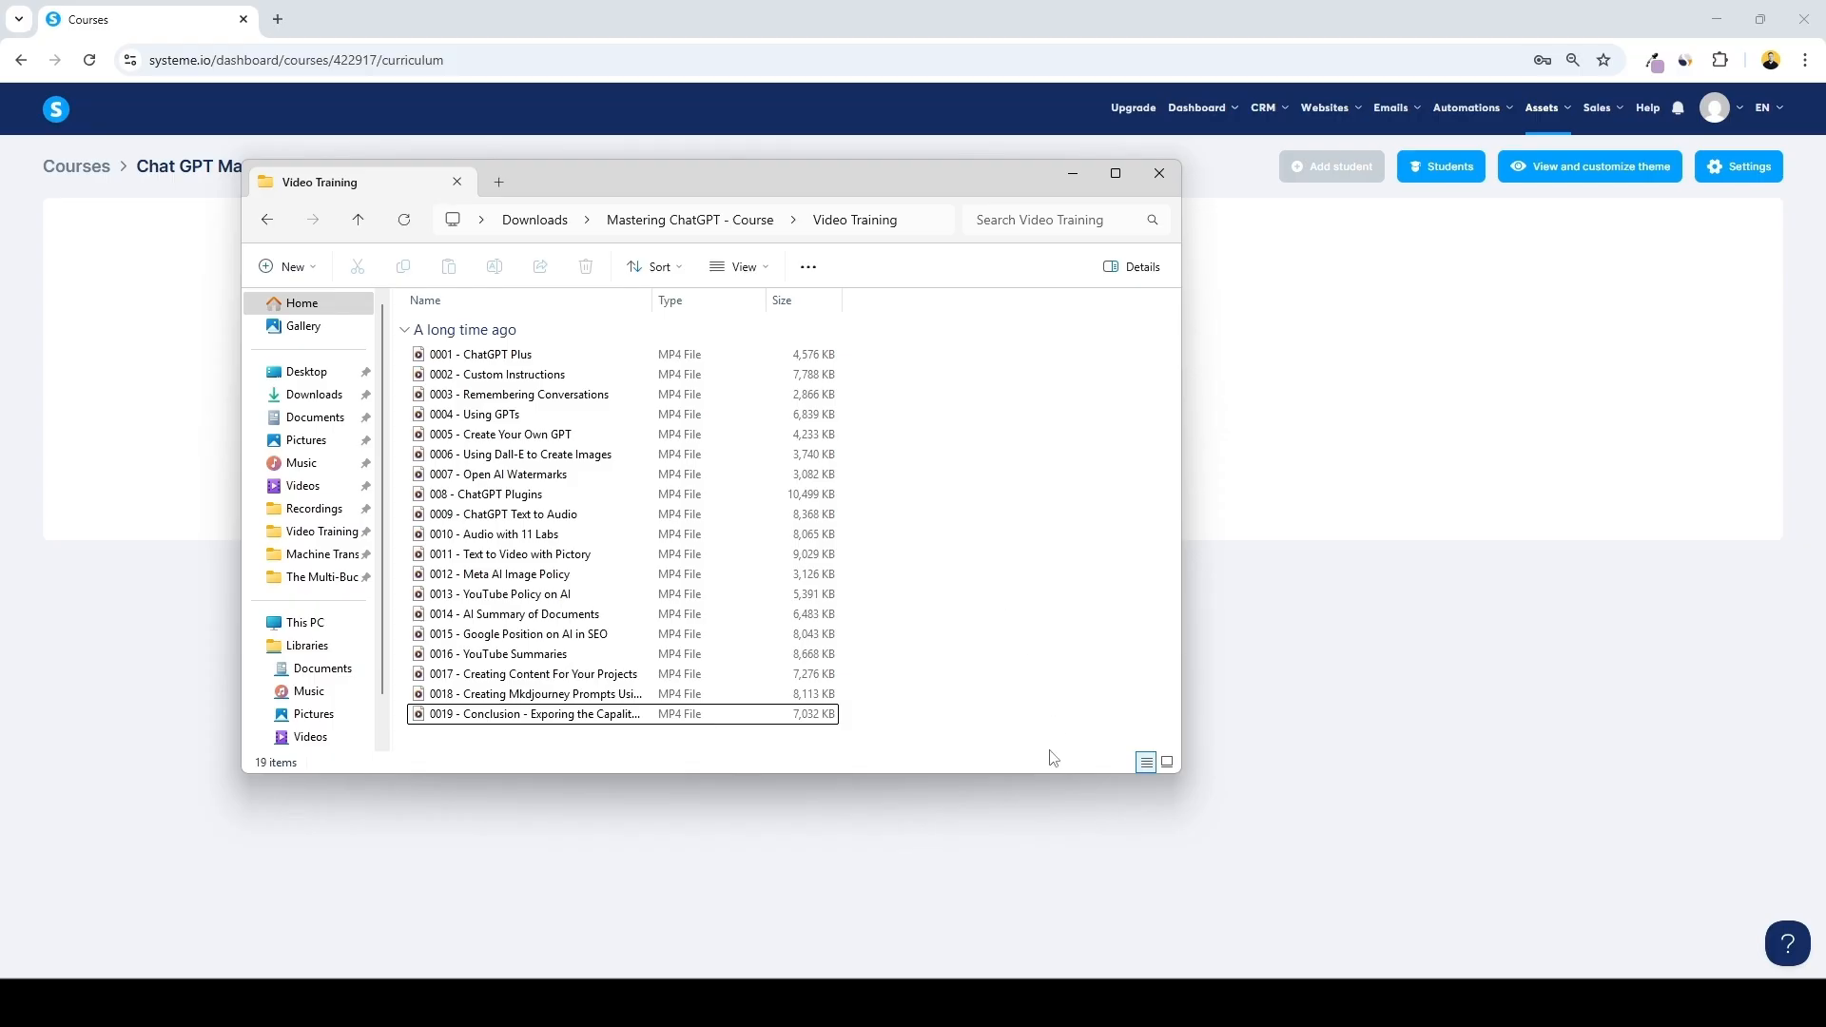
key("super+shift+s")
left_click_drag(391, 338, 963, 749)
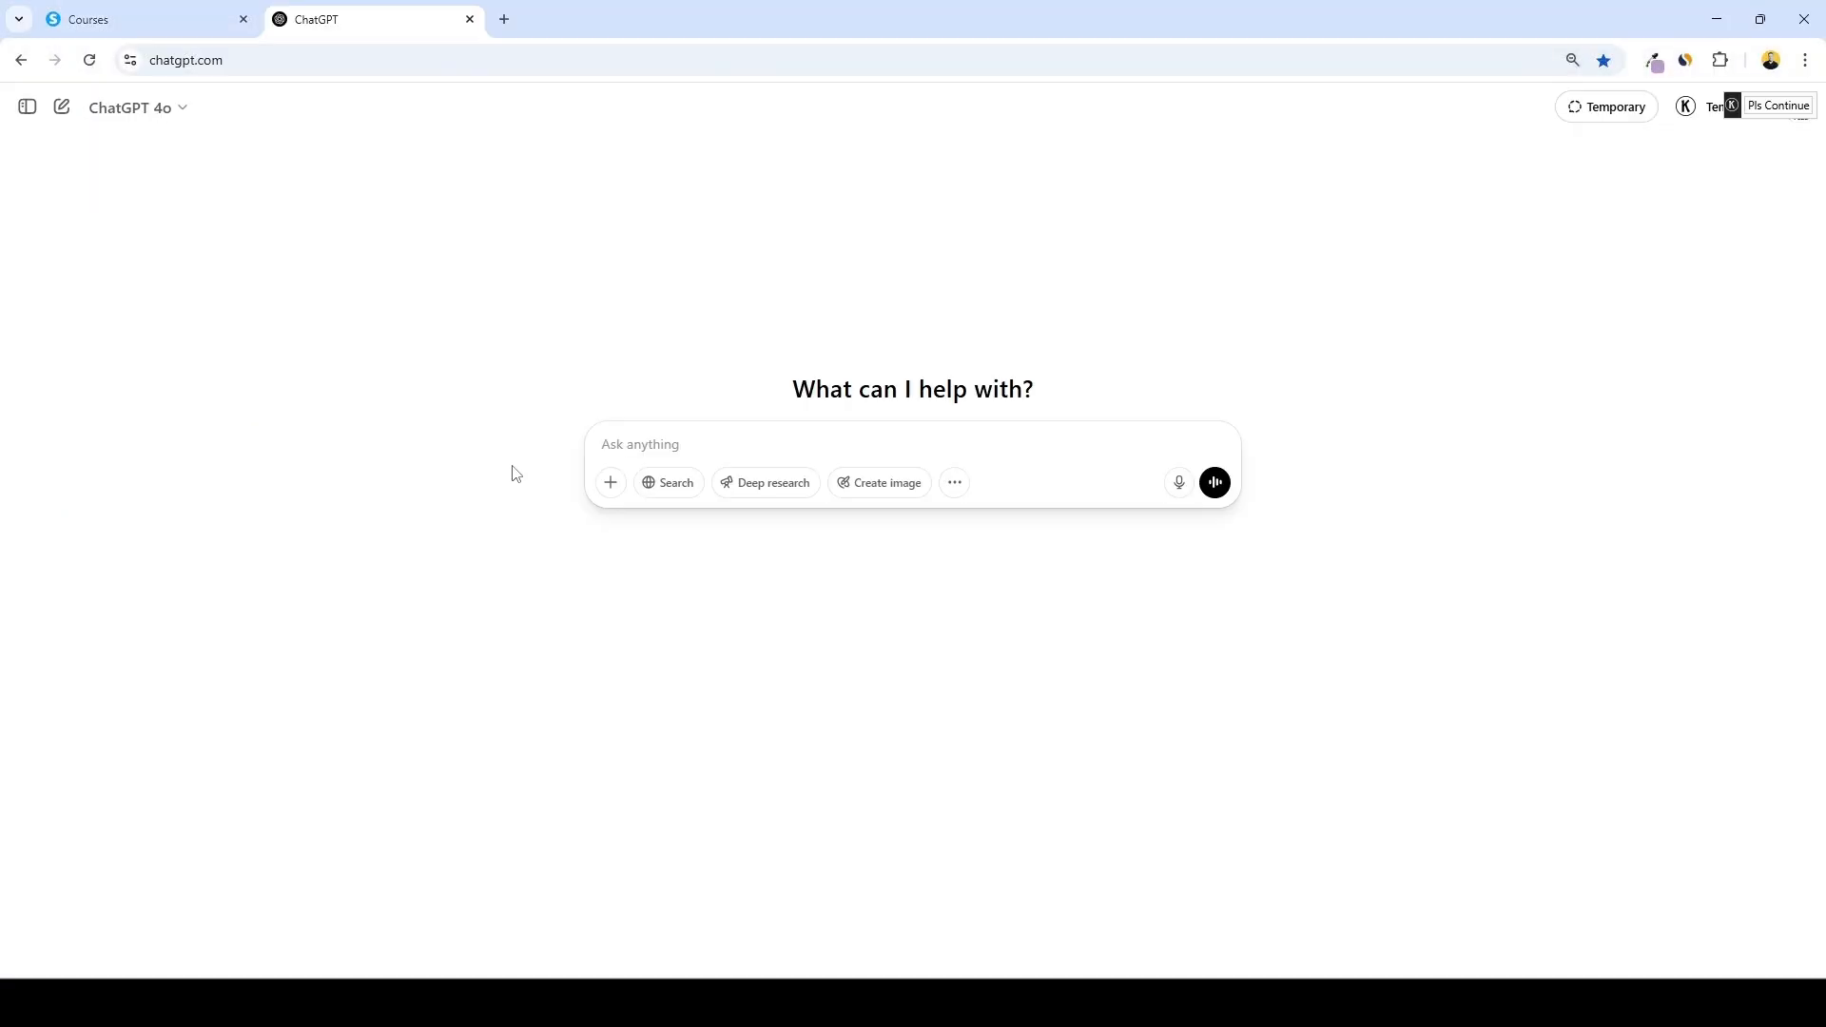
key("ctrl+v")
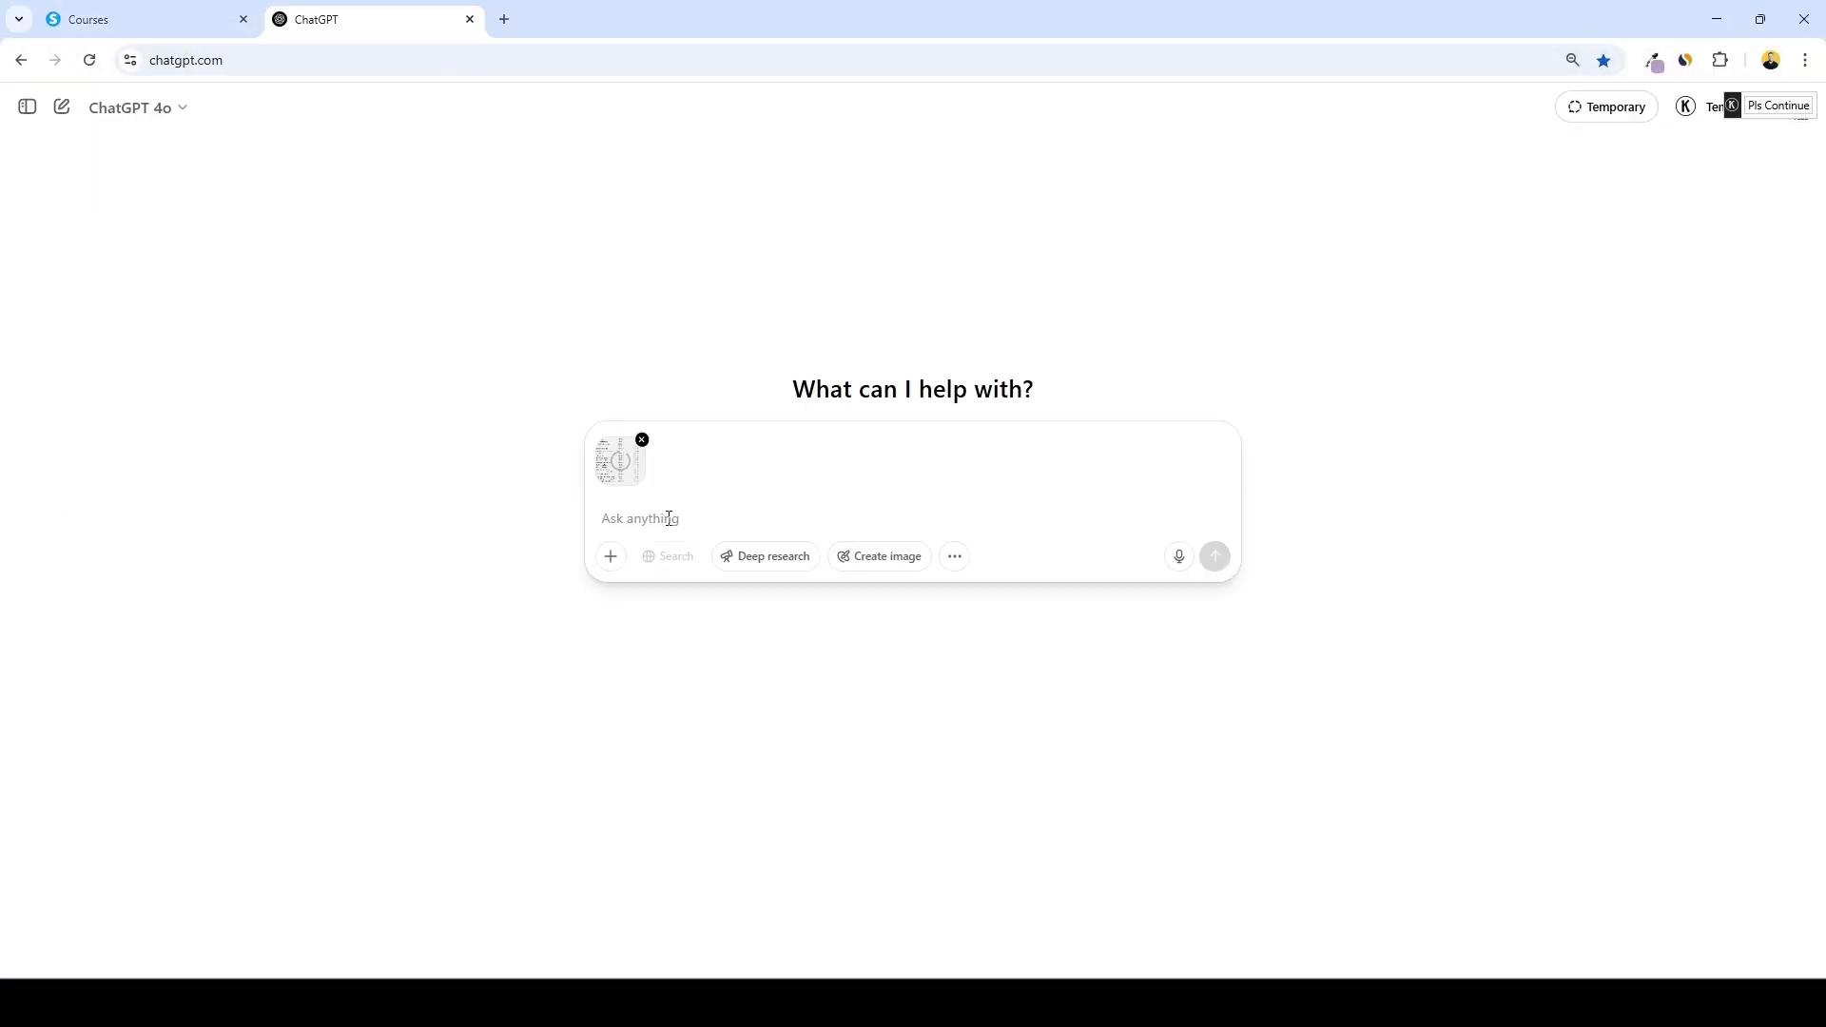
type("r")
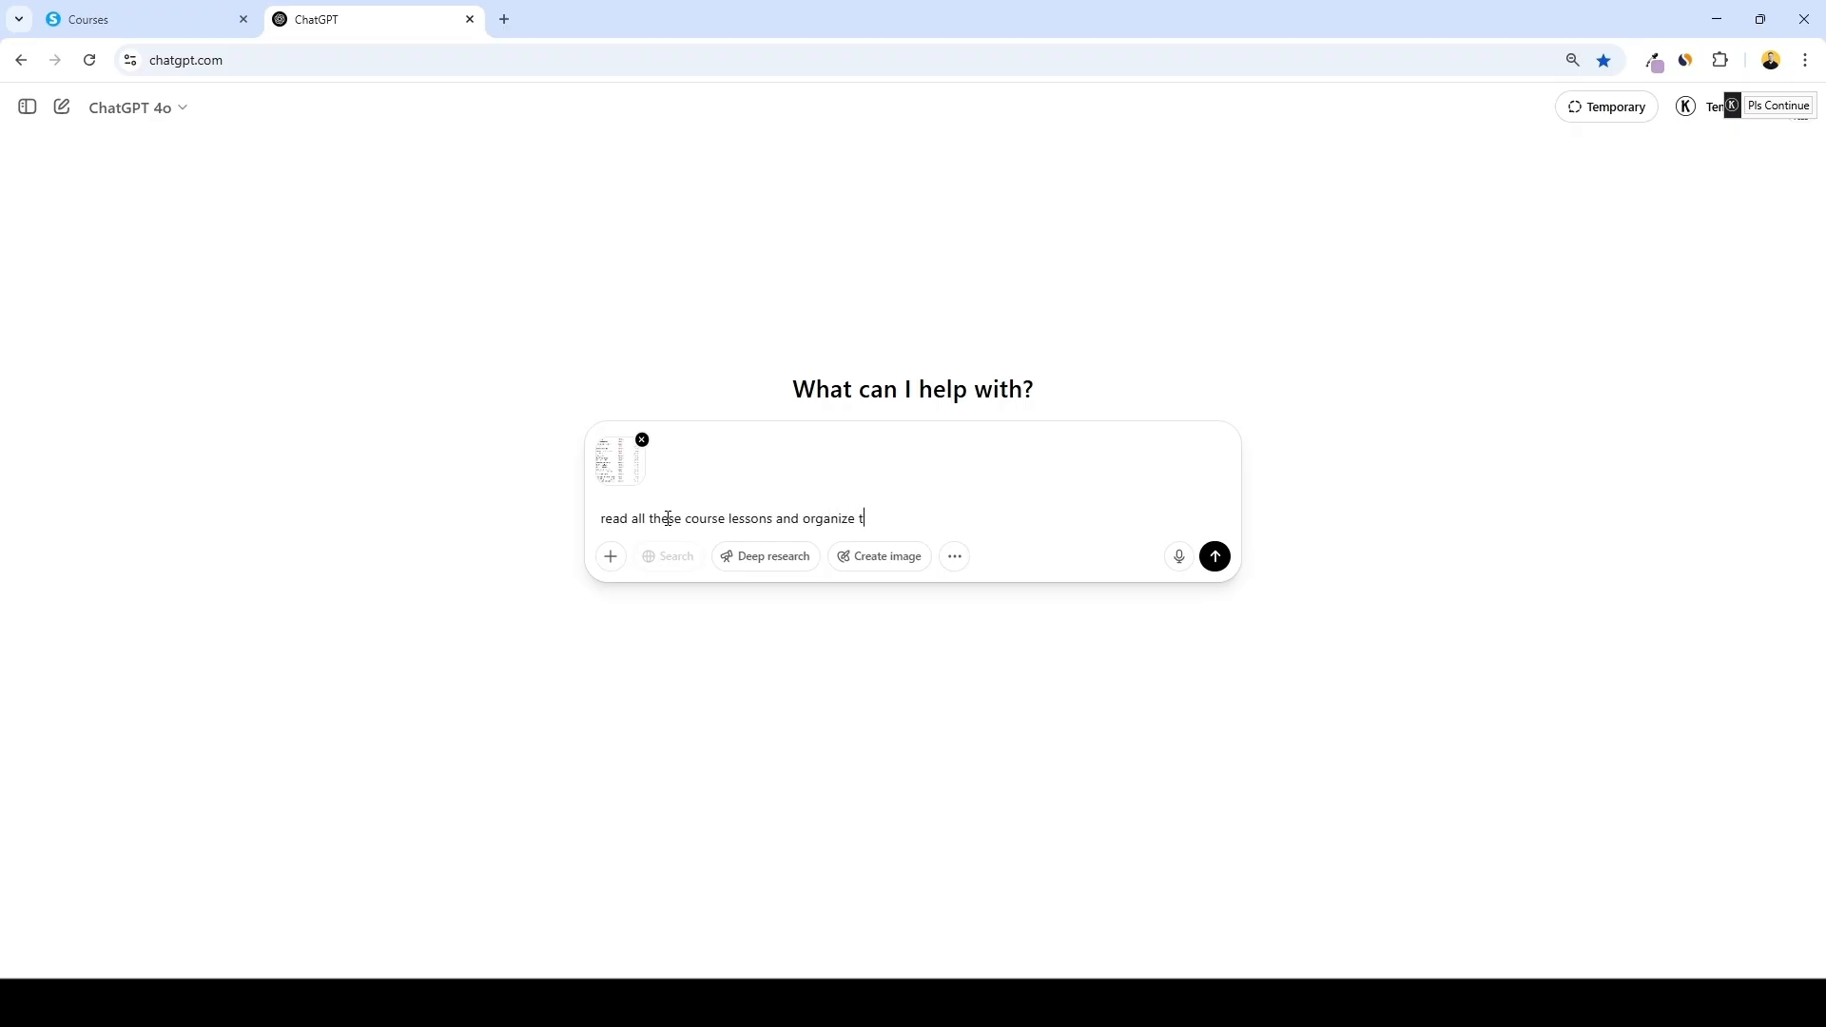
type("hem into modules")
key("Return")
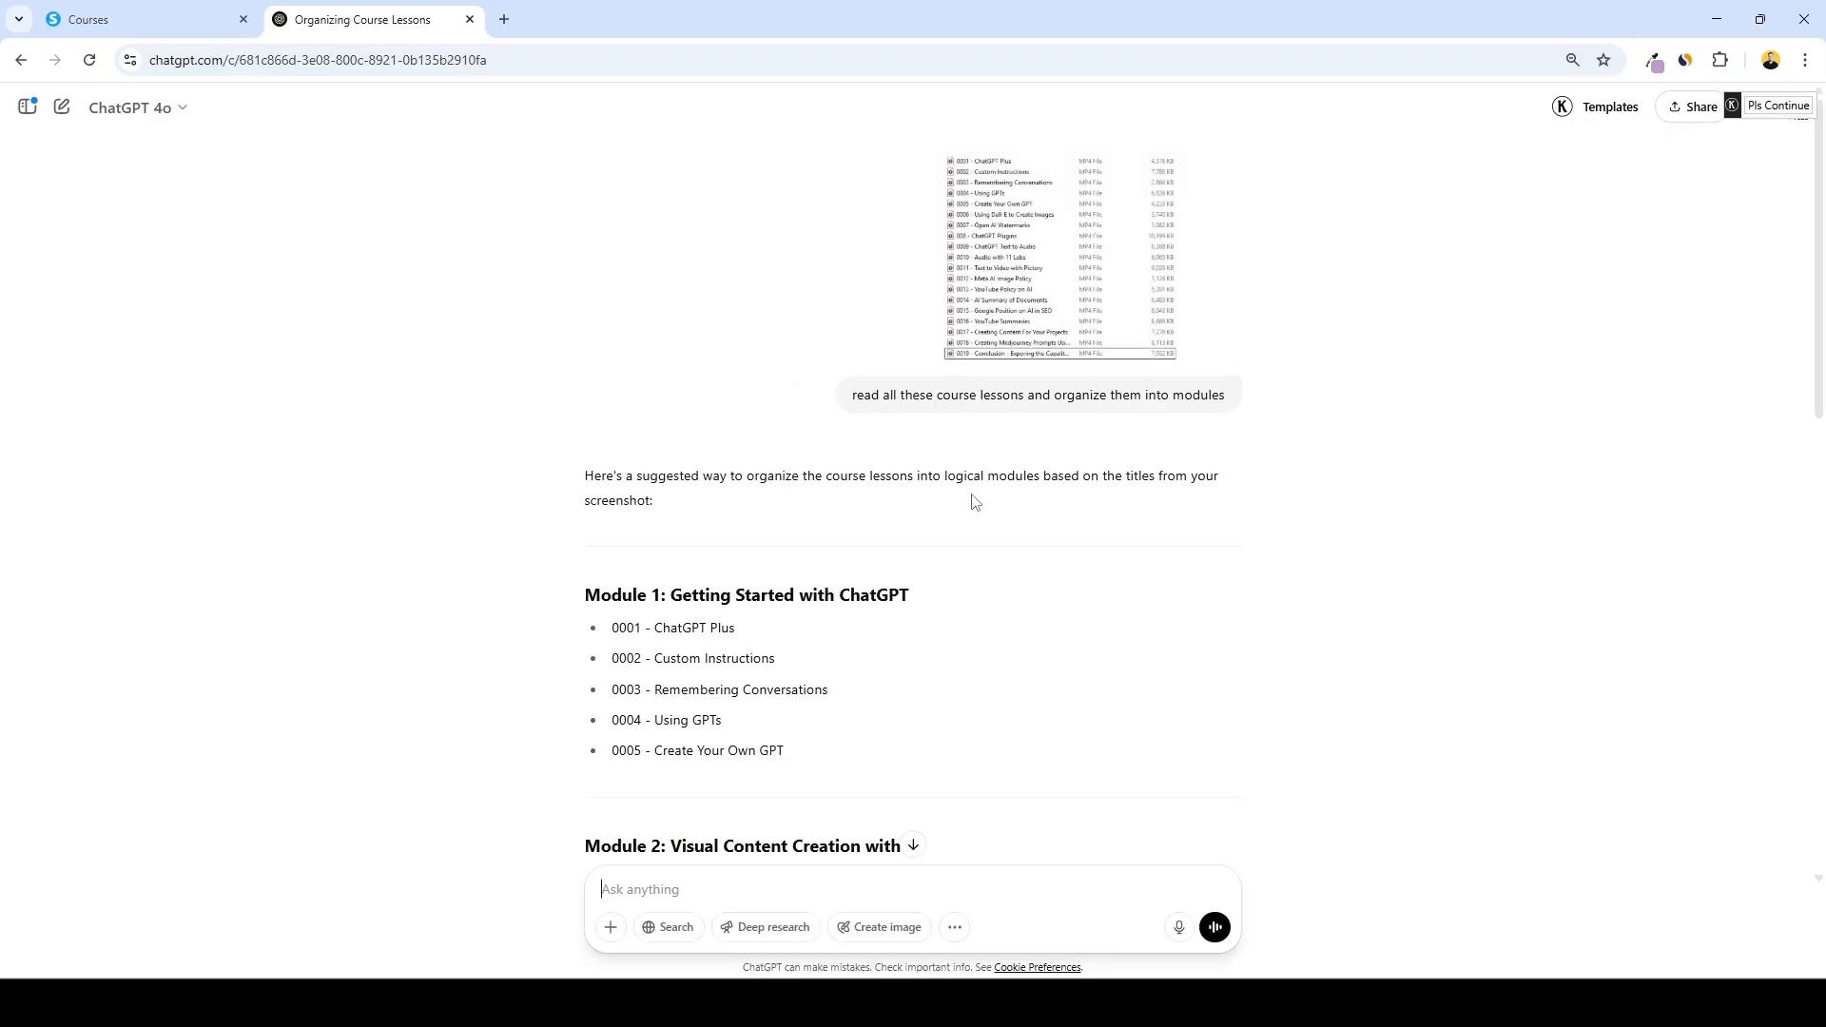
Create the course's first module named Getting Started with ChatGPT, copying the title from ChatGPT's suggested modules
scroll(721, 665, "down", 10)
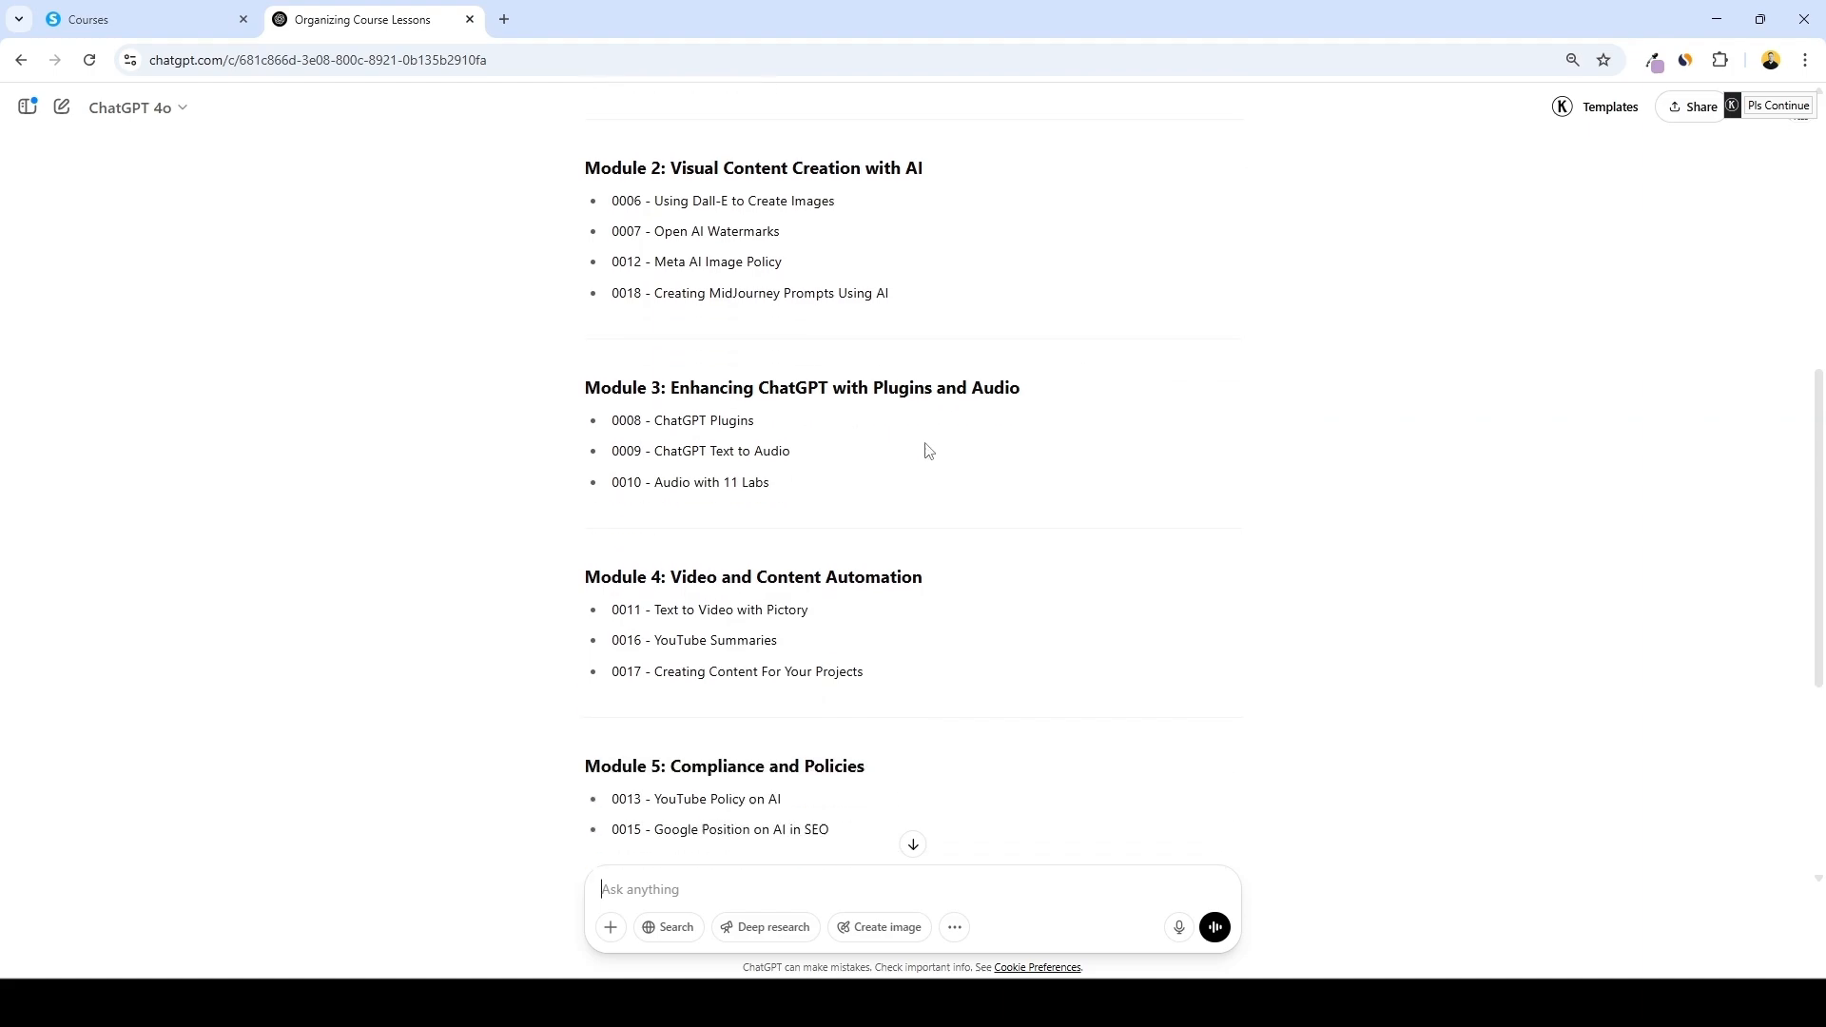
scroll(847, 445, "down", 2)
scroll(803, 533, "up", 10)
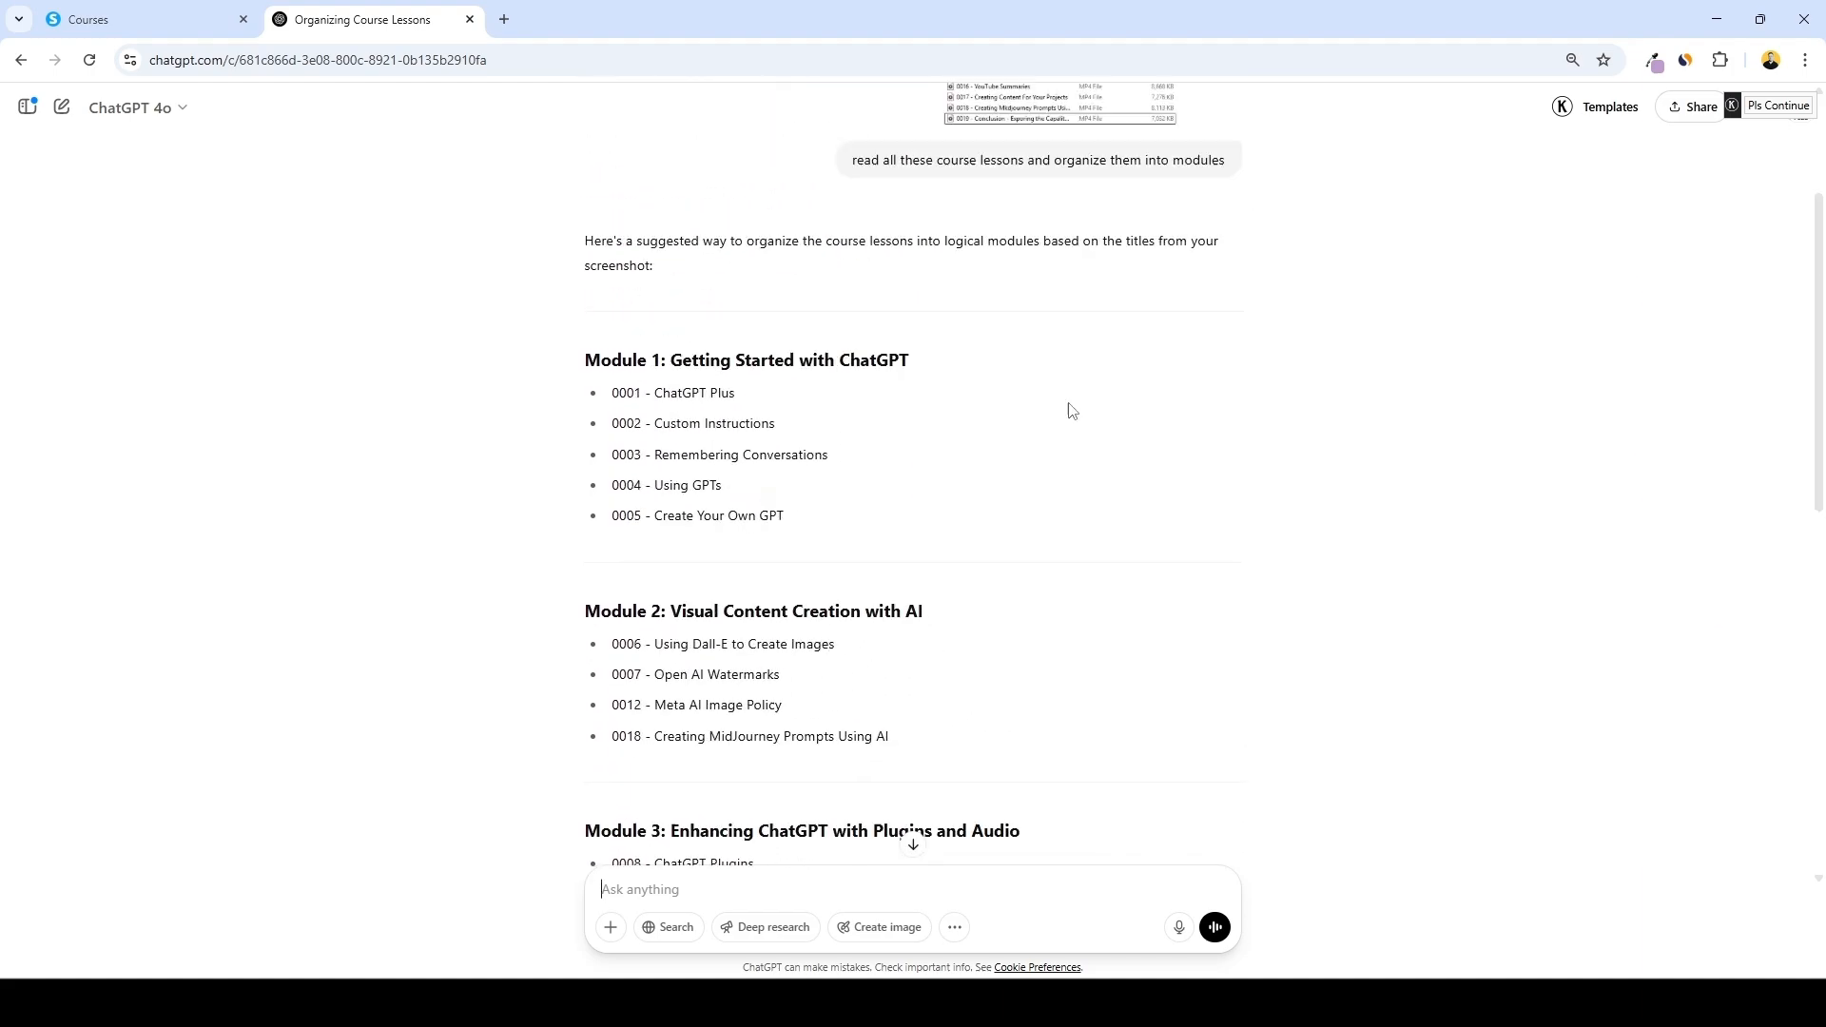
left_click(187, 13)
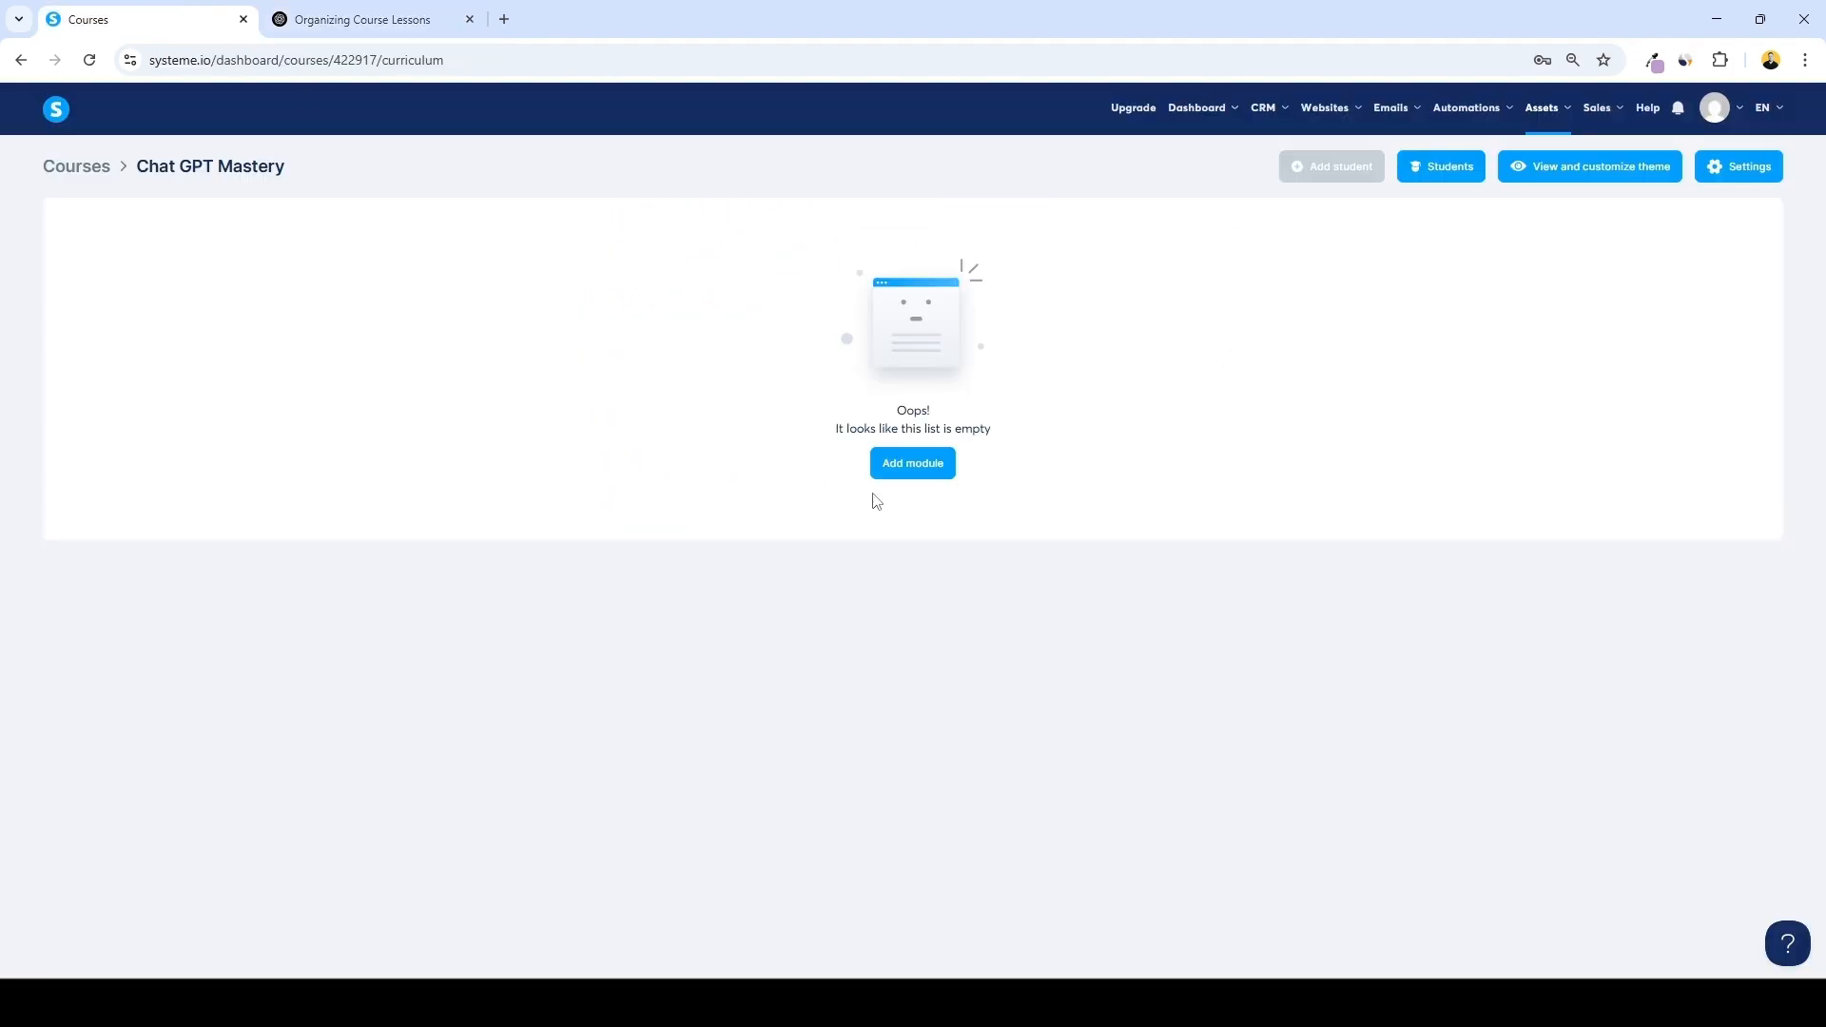
left_click(919, 469)
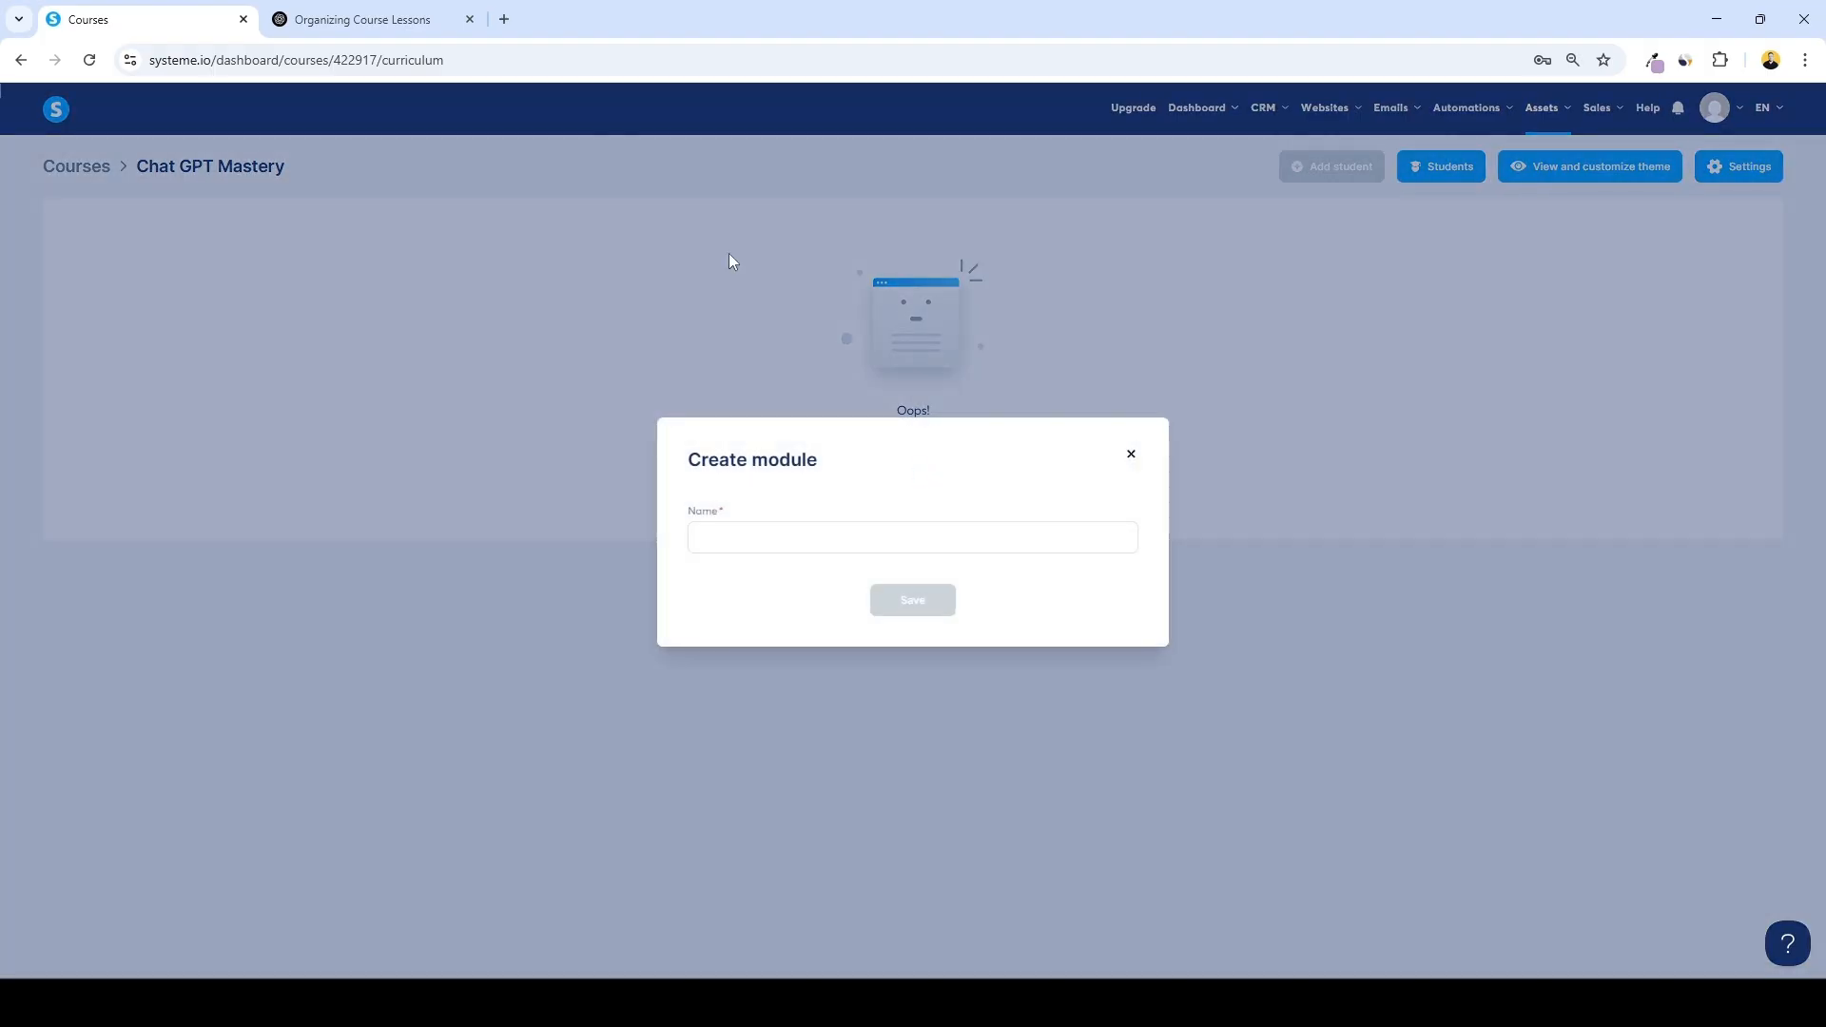
left_click(362, 19)
left_click_drag(695, 501, 910, 508)
key("ctrl+c")
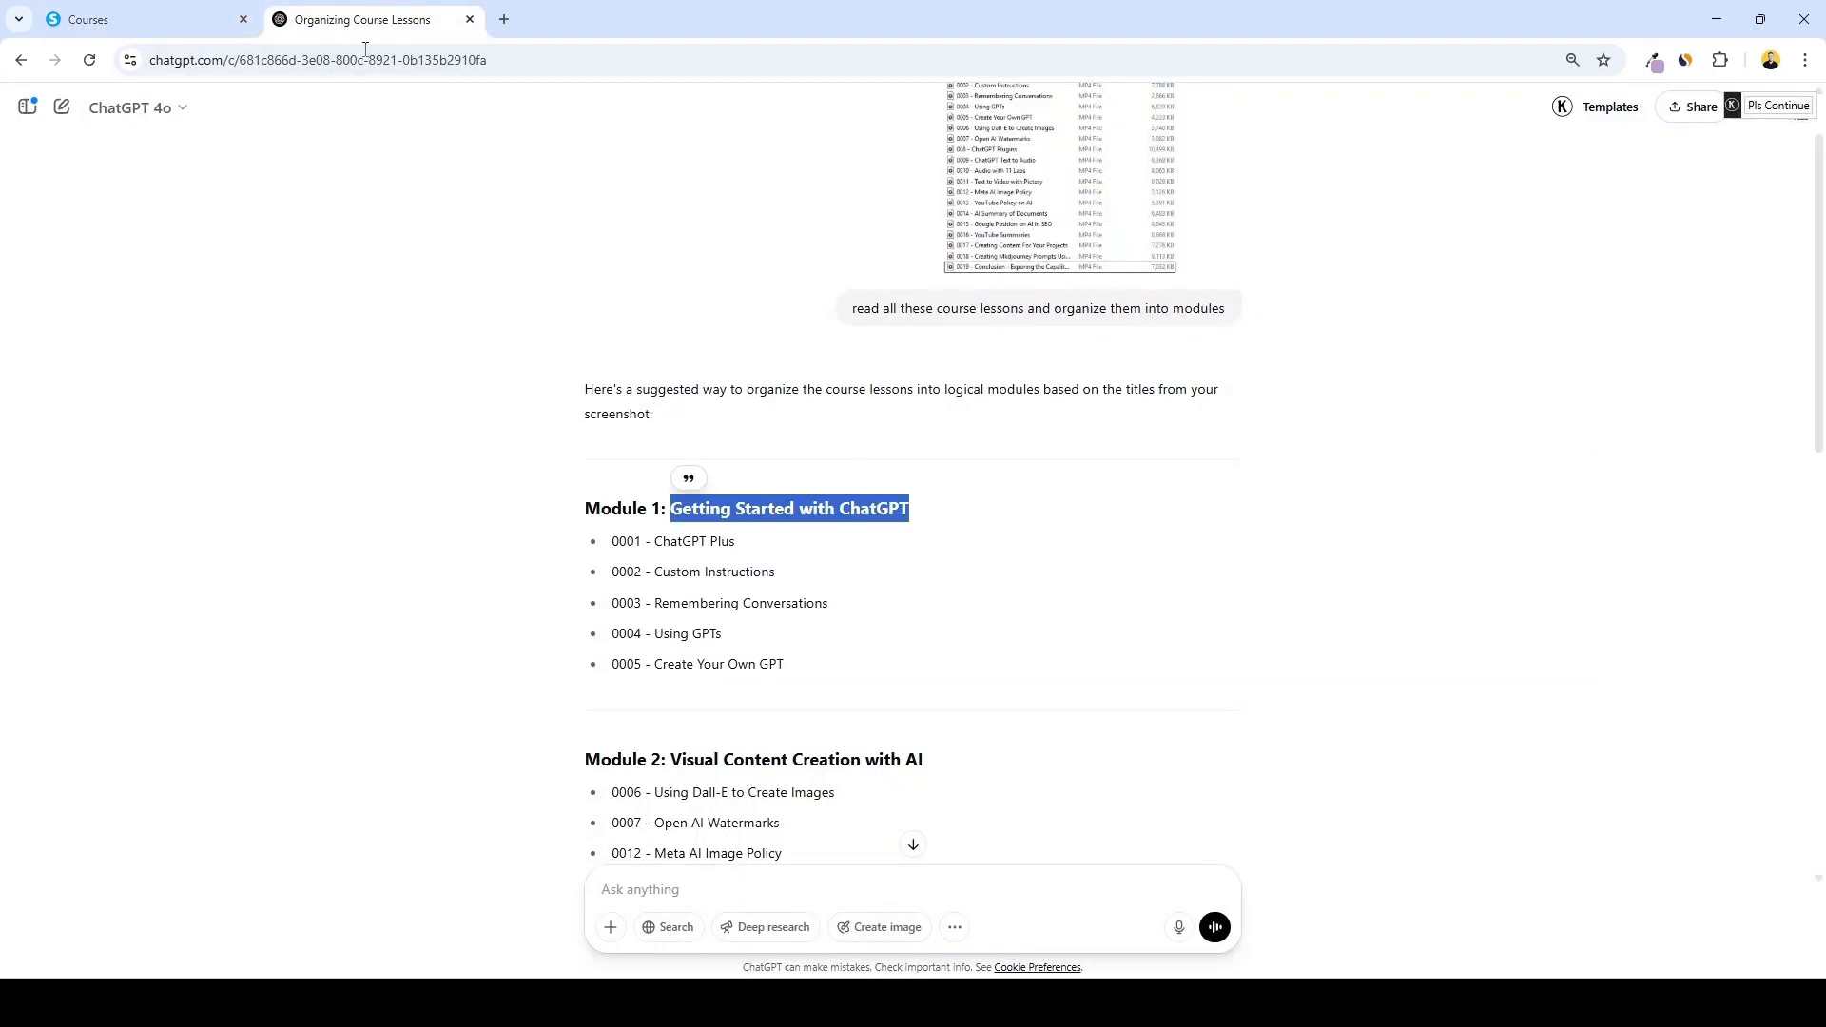
left_click(229, 14)
left_click(799, 534)
key("ctrl+v")
left_click(918, 601)
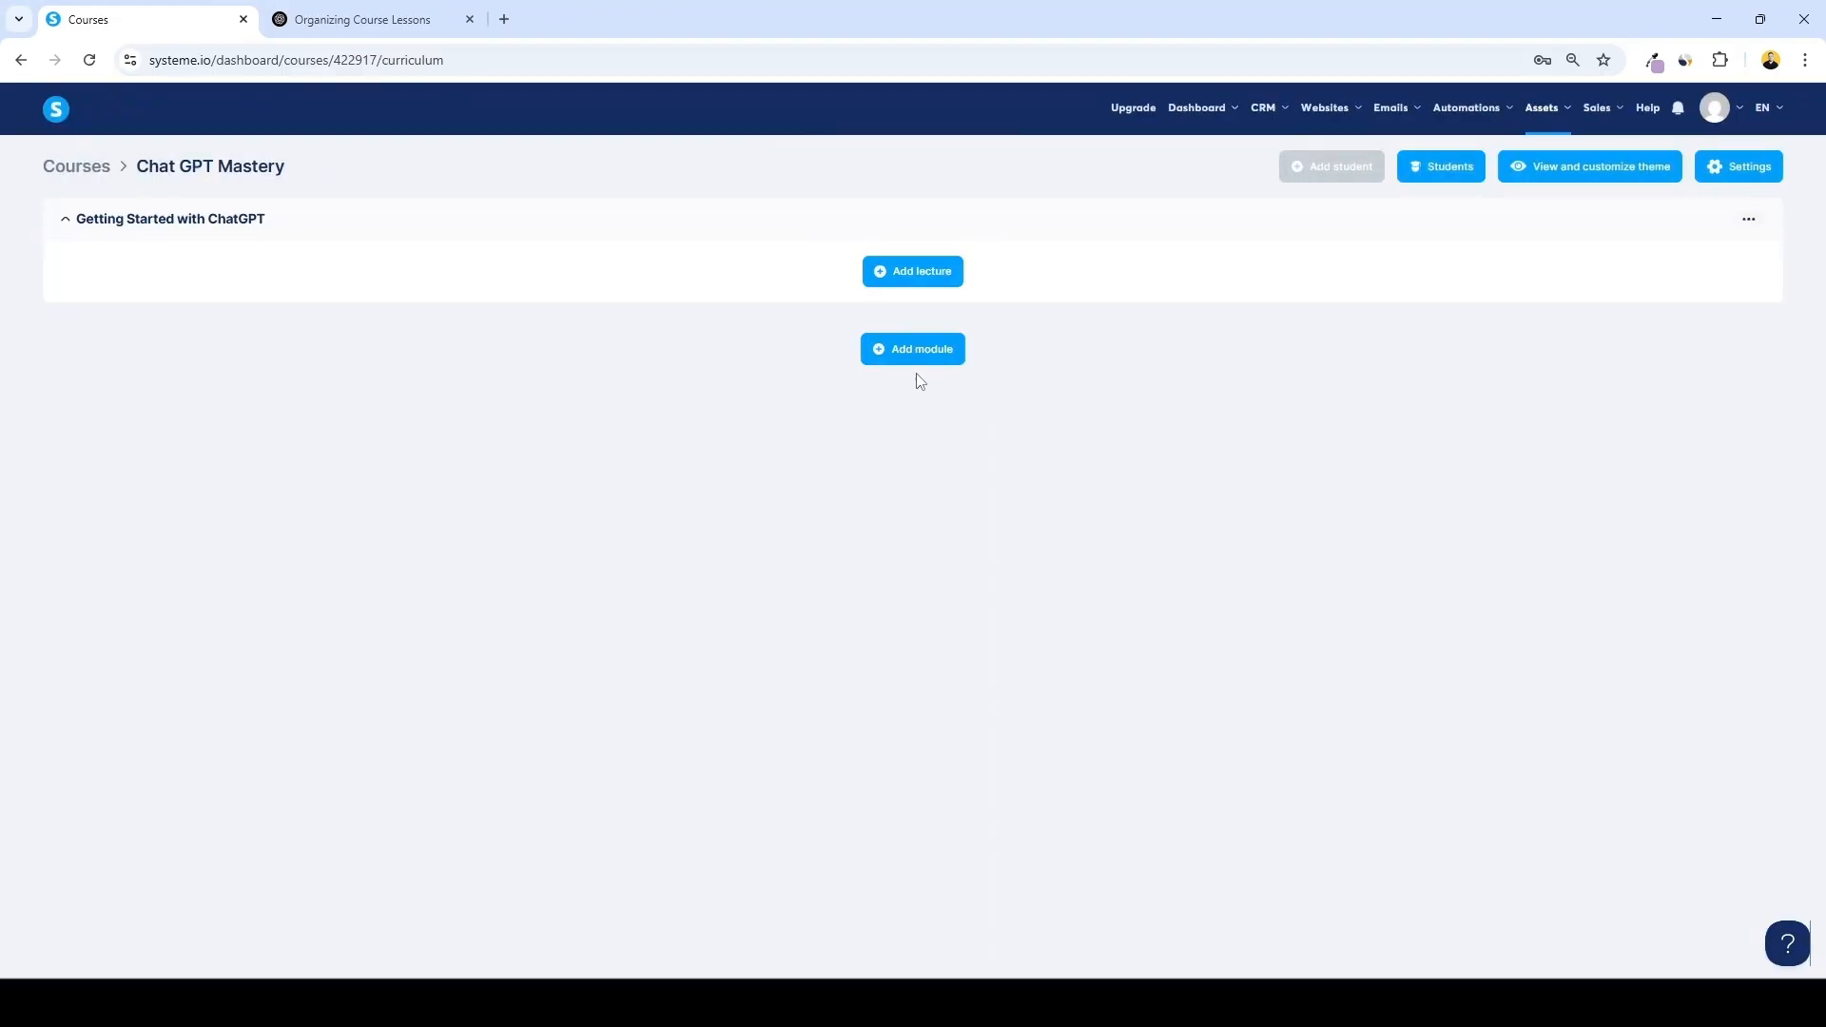
Add modules Visual Content Creation with AI, Enhancing ChatGPT with Plugins and Audio, Video and Content Automation, Compliance and Policies, AI for Productivity and Wrapping Up
left_click(361, 19)
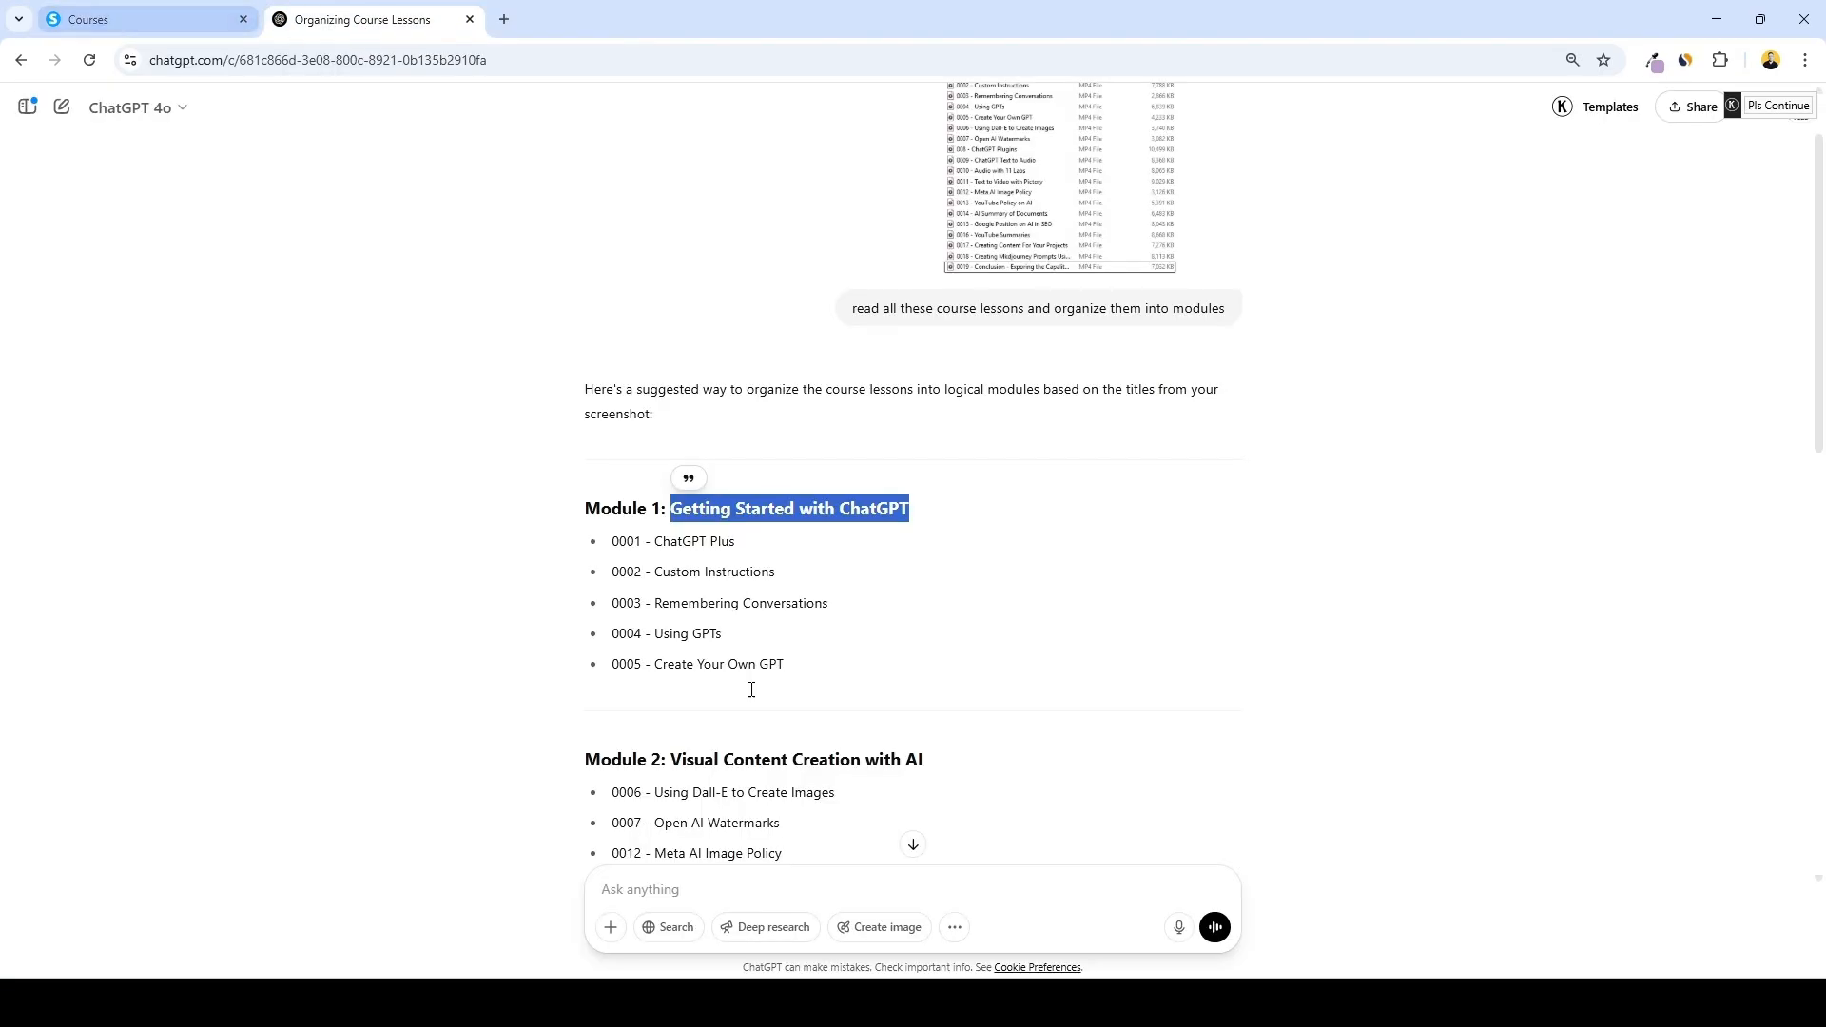
scroll(836, 647, "down", 4)
scroll(832, 630, "down", 3)
scroll(832, 630, "up", 4)
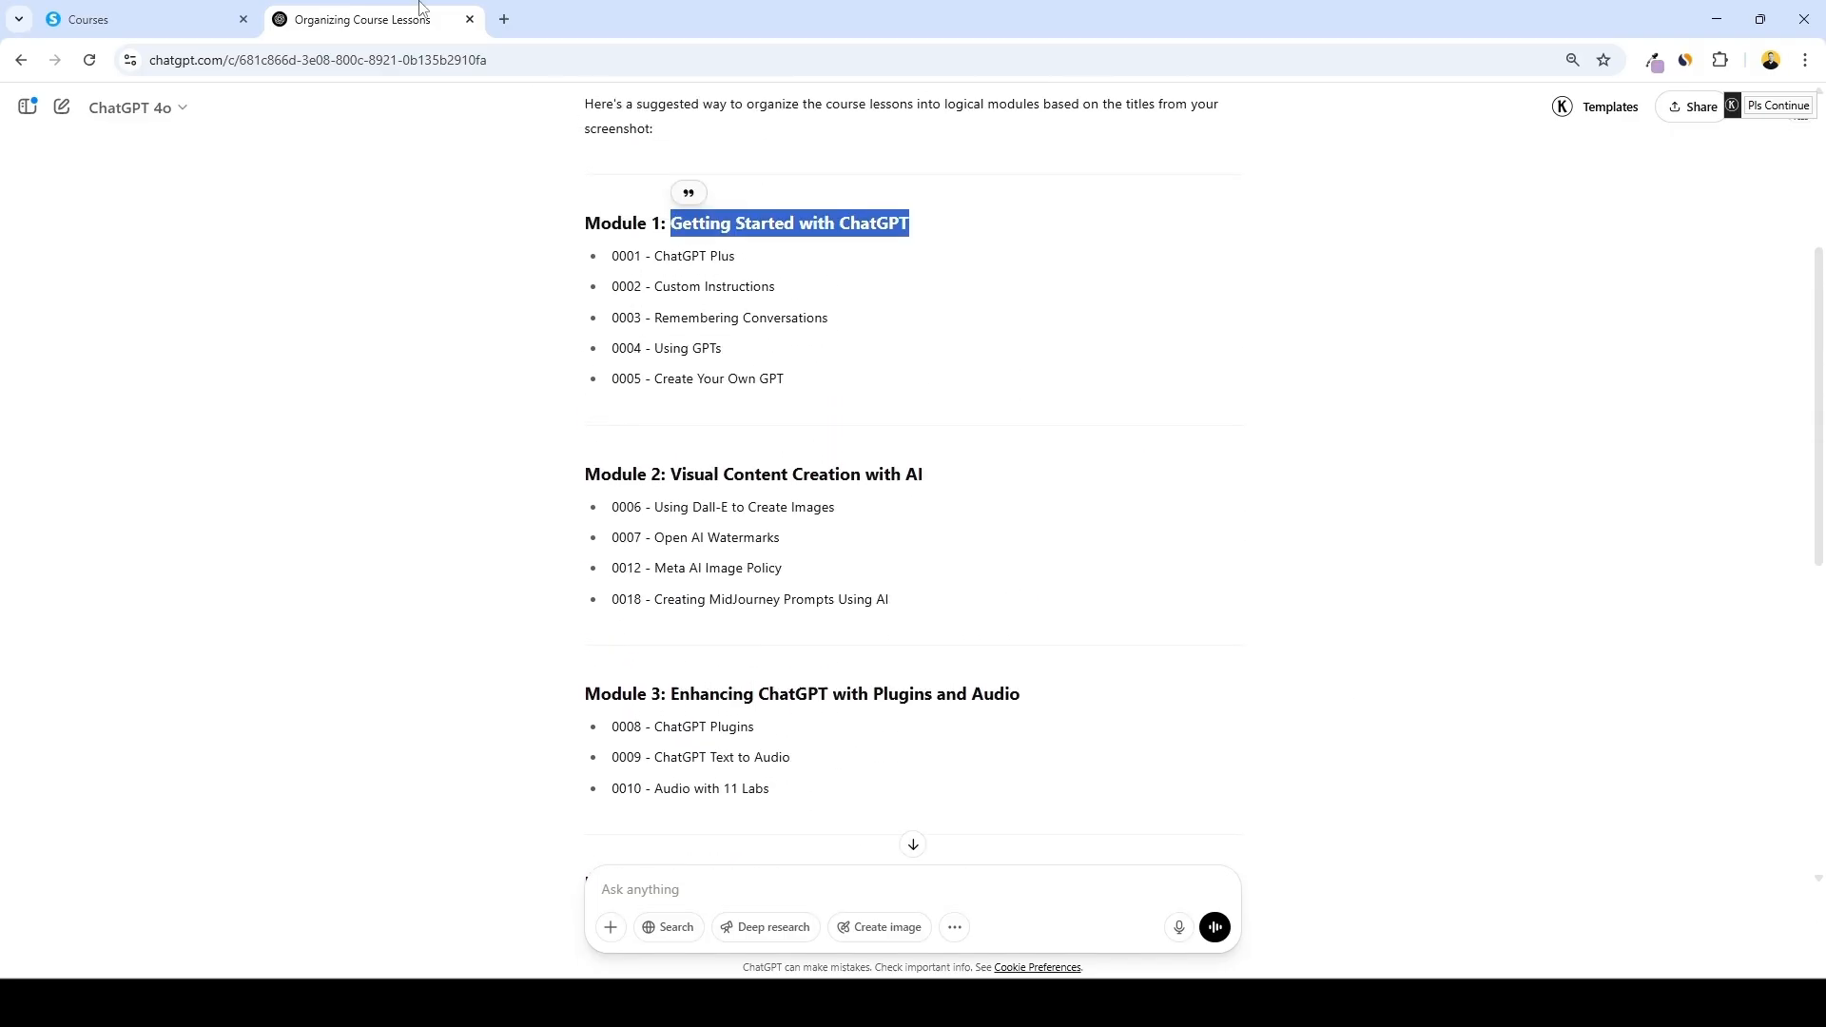
left_click(147, 17)
left_click(929, 358)
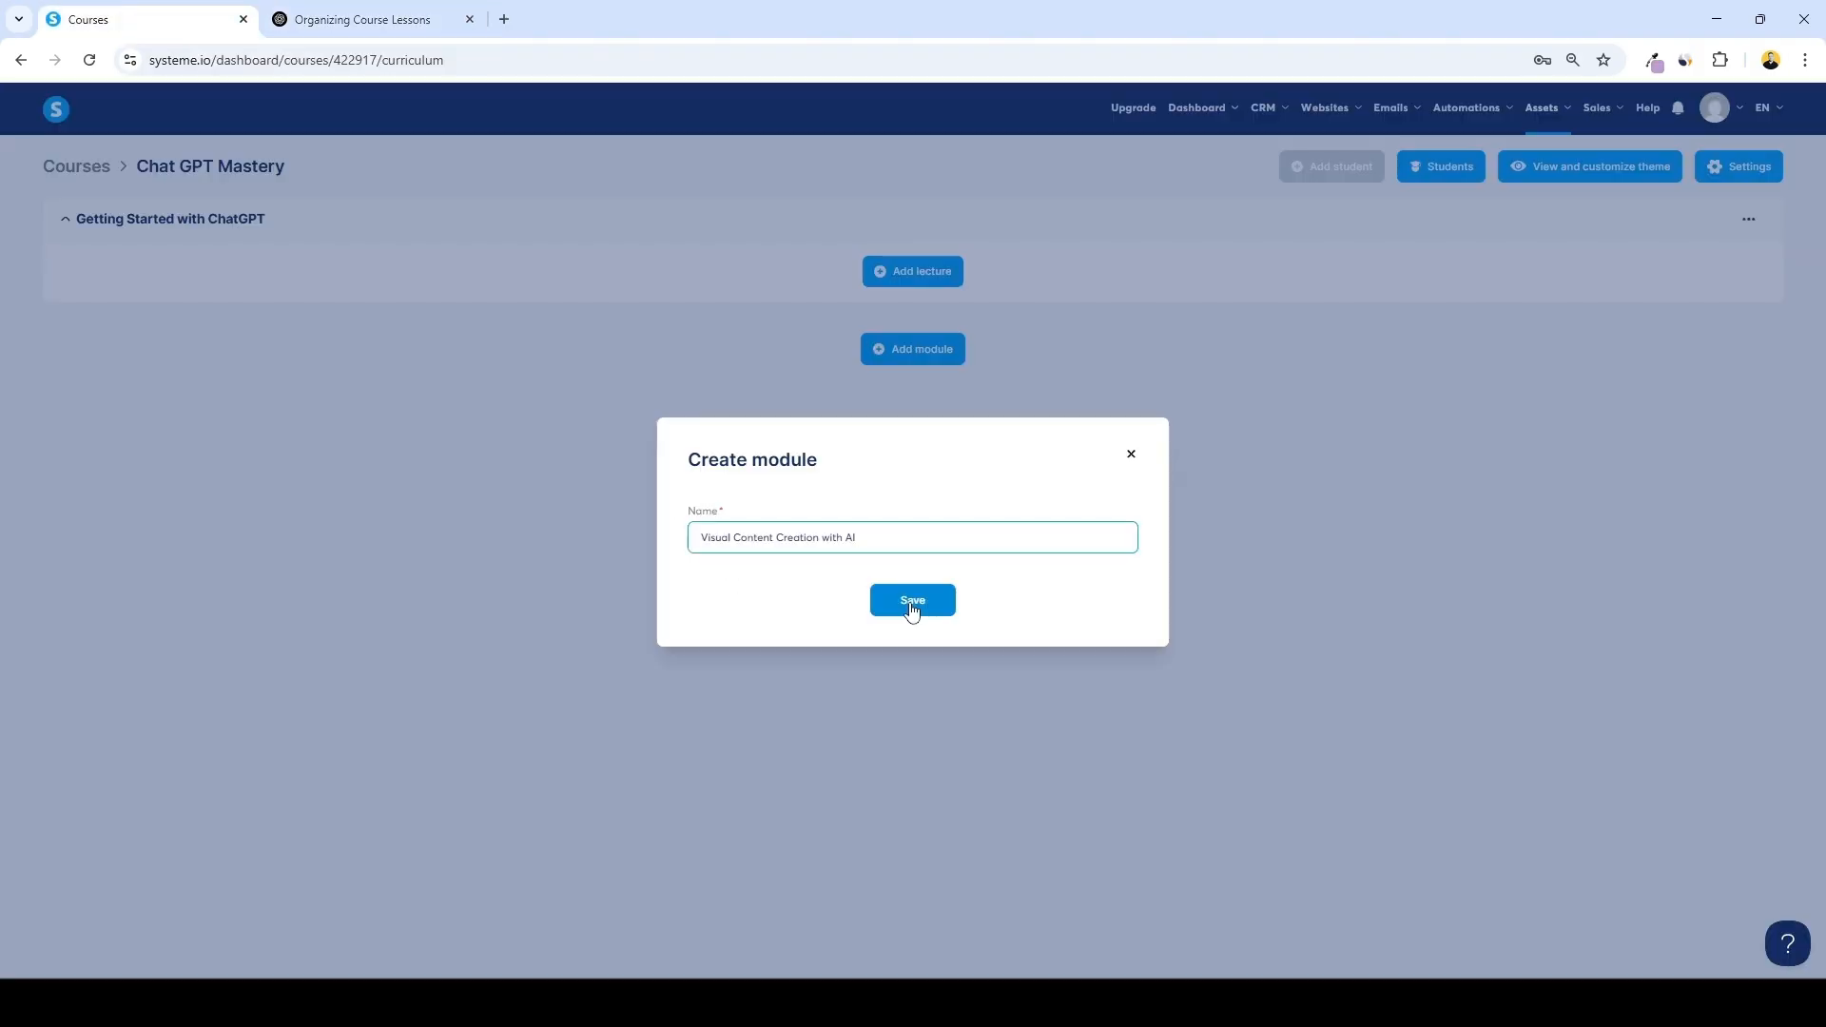
left_click(912, 602)
left_click_drag(671, 503, 1022, 519)
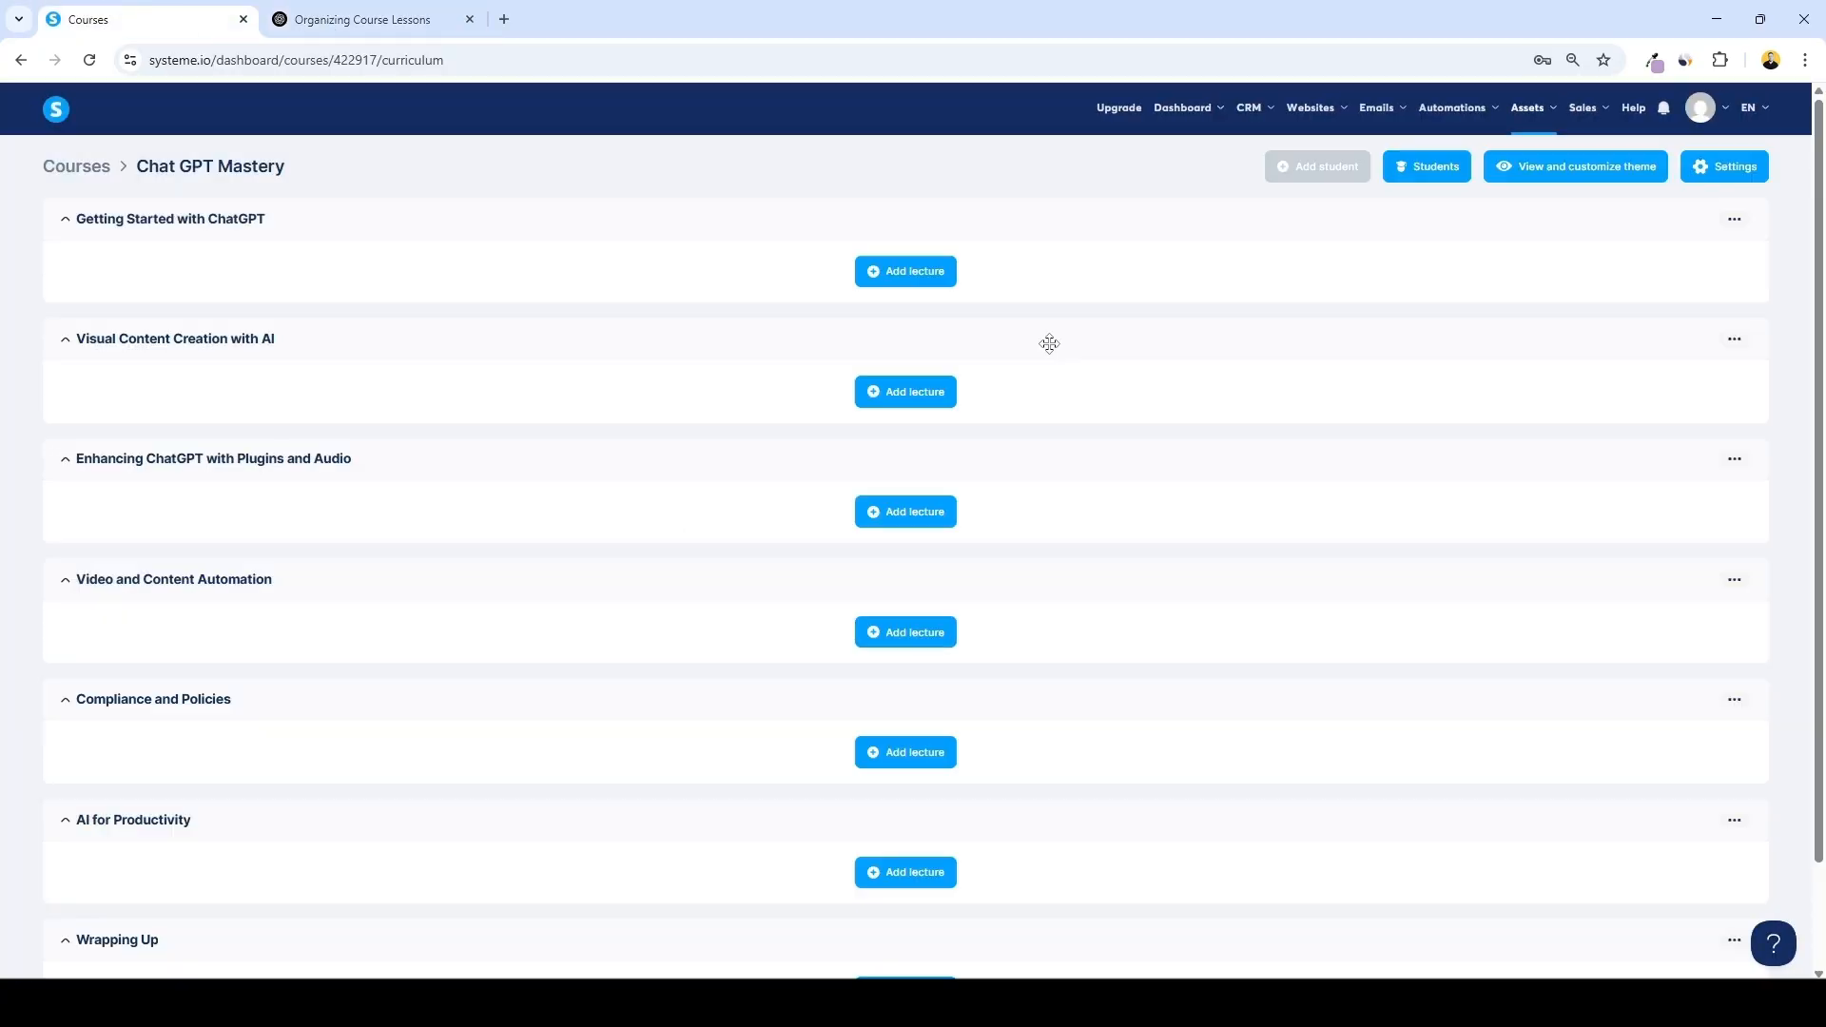
scroll(1046, 342, "down", 2)
scroll(1052, 476, "up", 2)
Add a lecture to the Getting Started with ChatGPT module and name it ChatGPT Plus
left_click(909, 275)
left_click(415, 19)
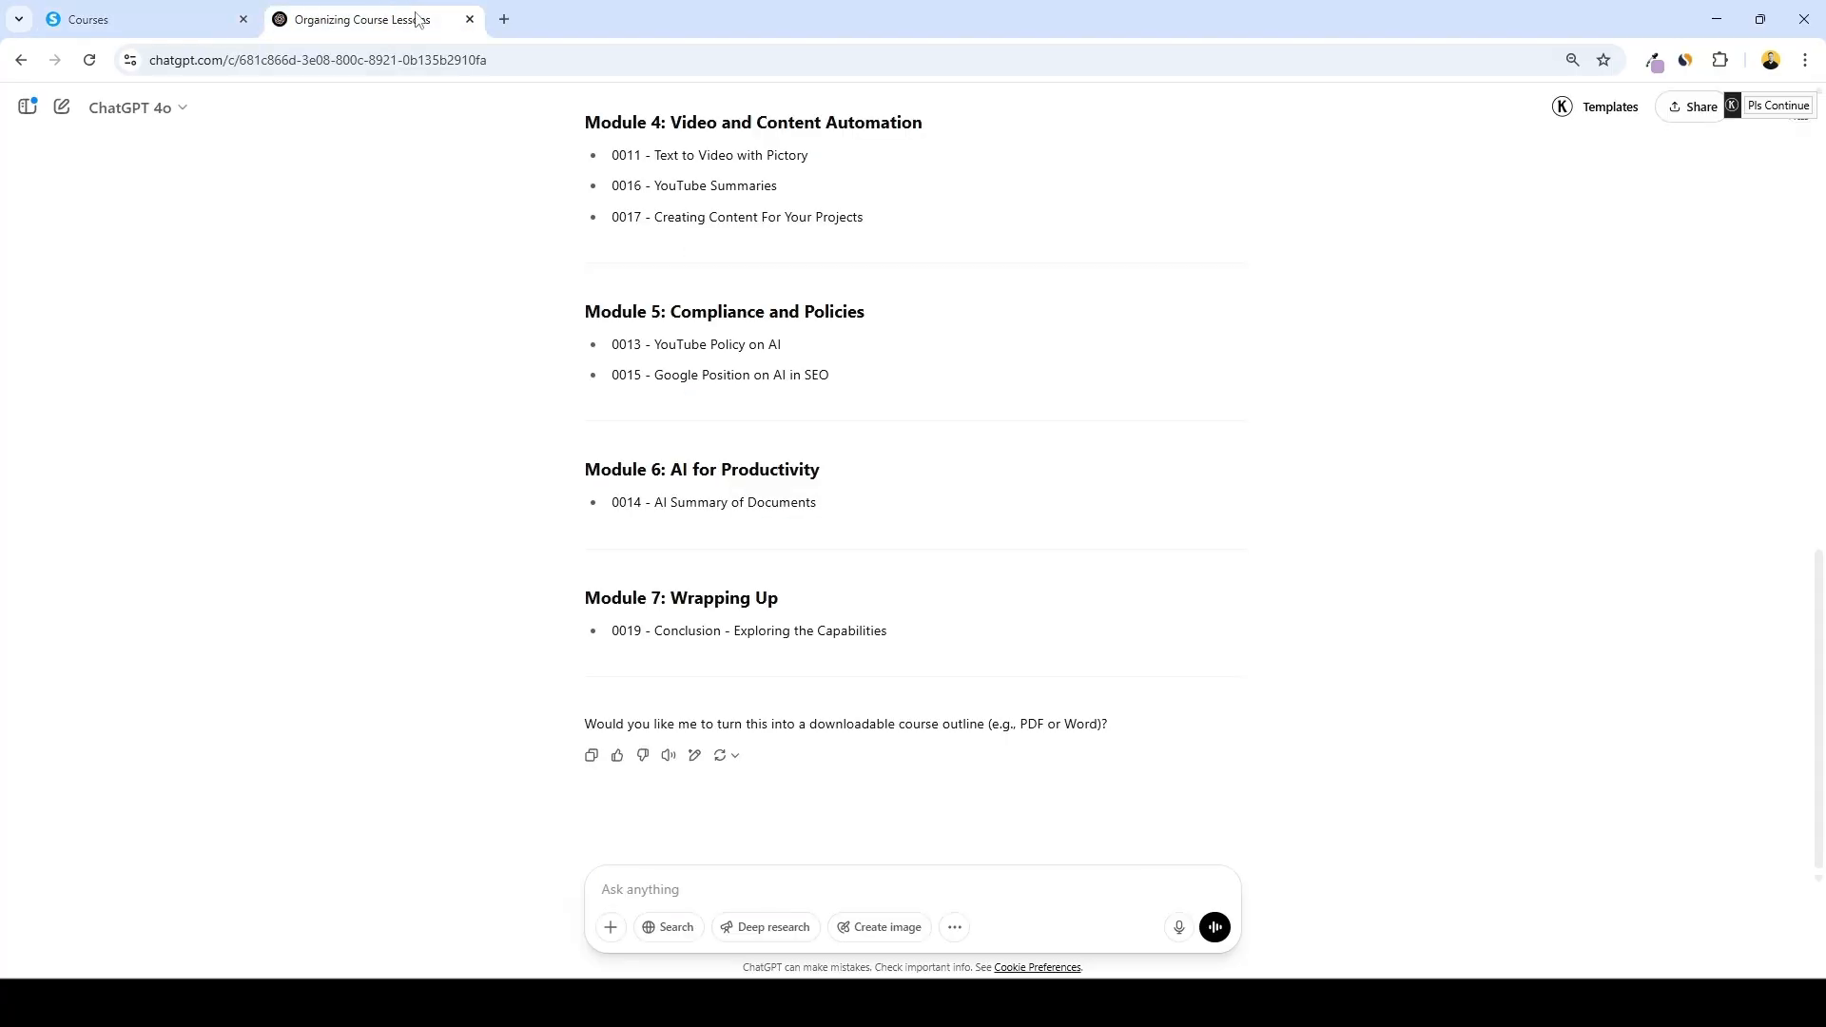
scroll(685, 305, "up", 8)
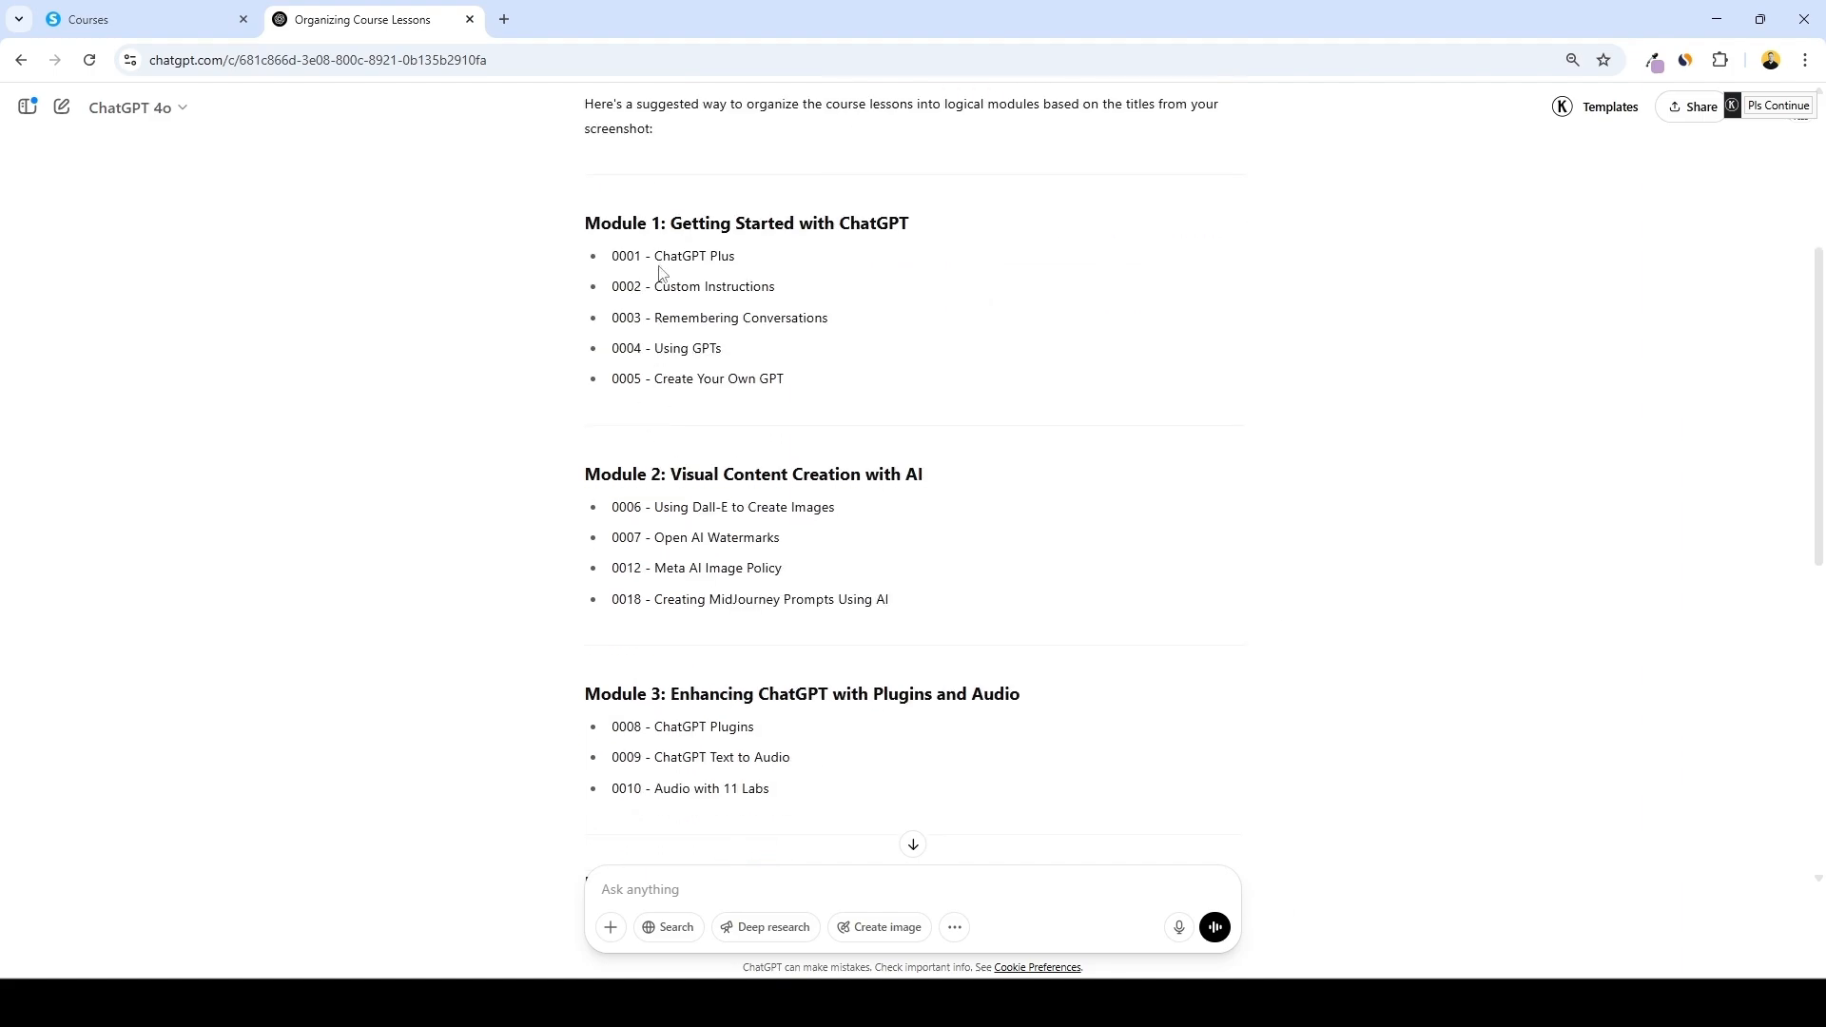
left_click_drag(654, 257, 780, 268)
key("ctrl+c")
left_click(143, 19)
left_click(747, 265)
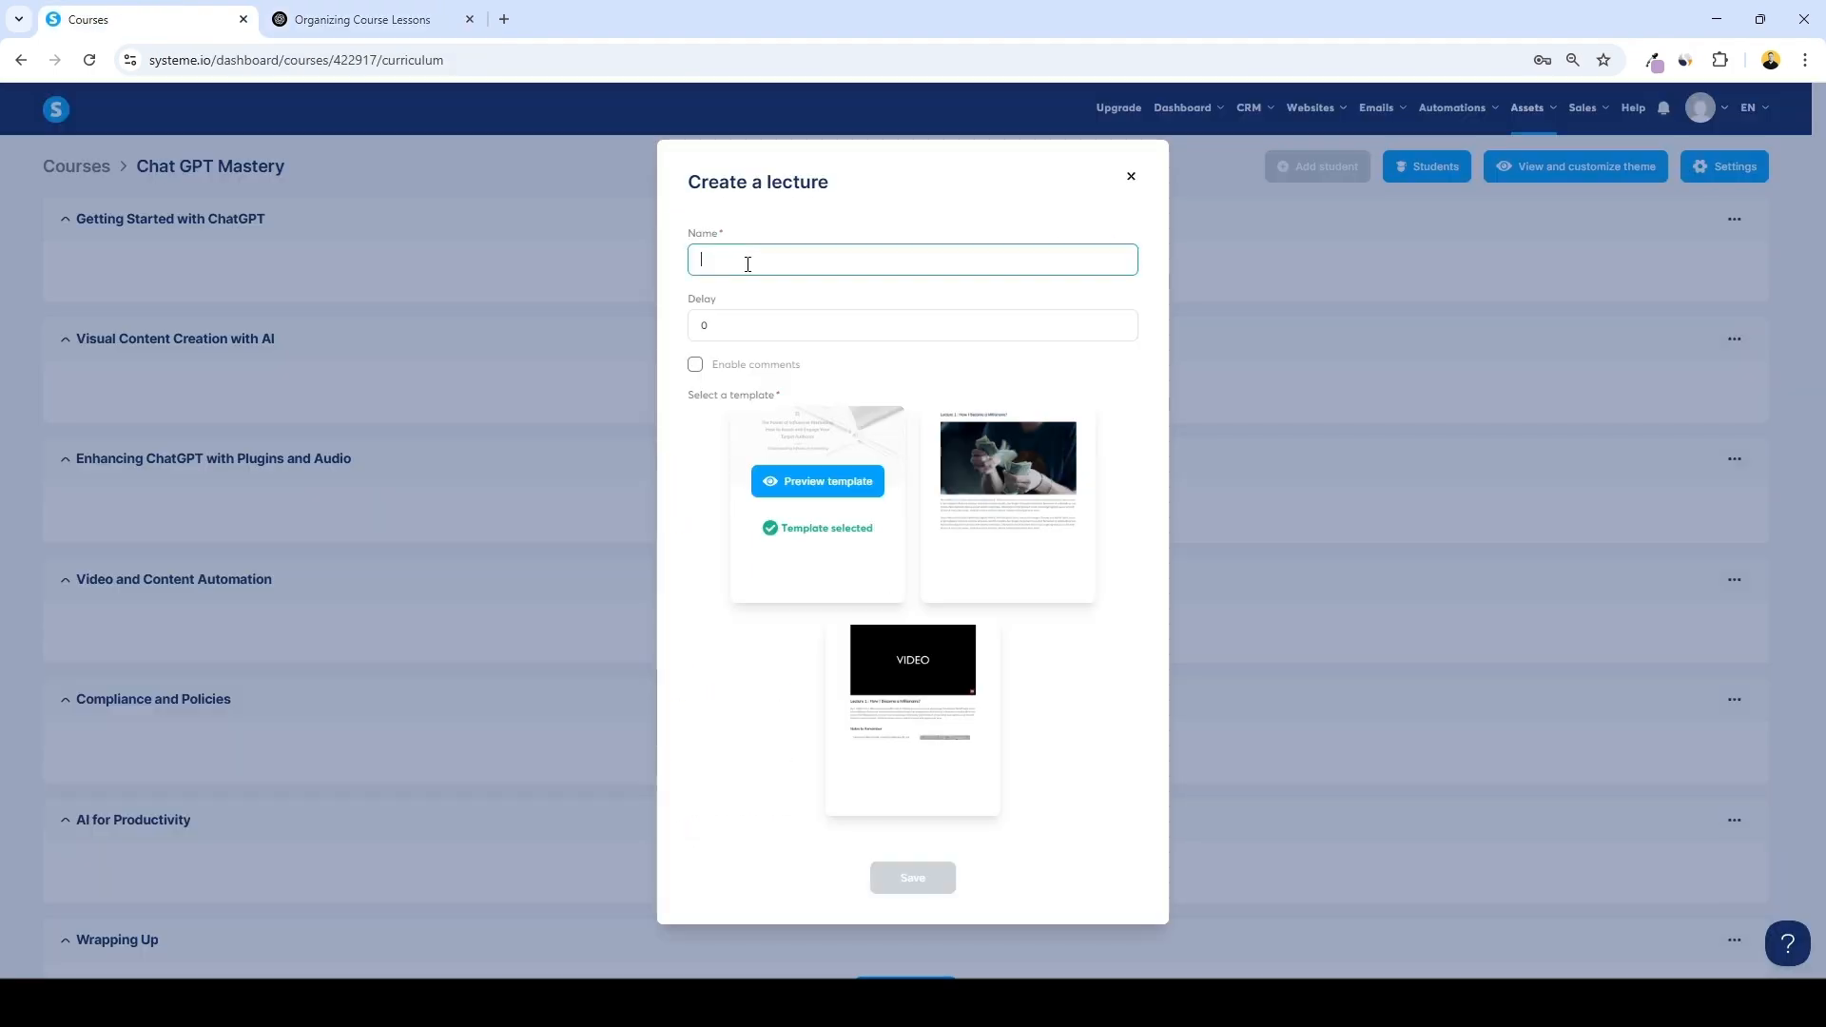
key("ctrl+v")
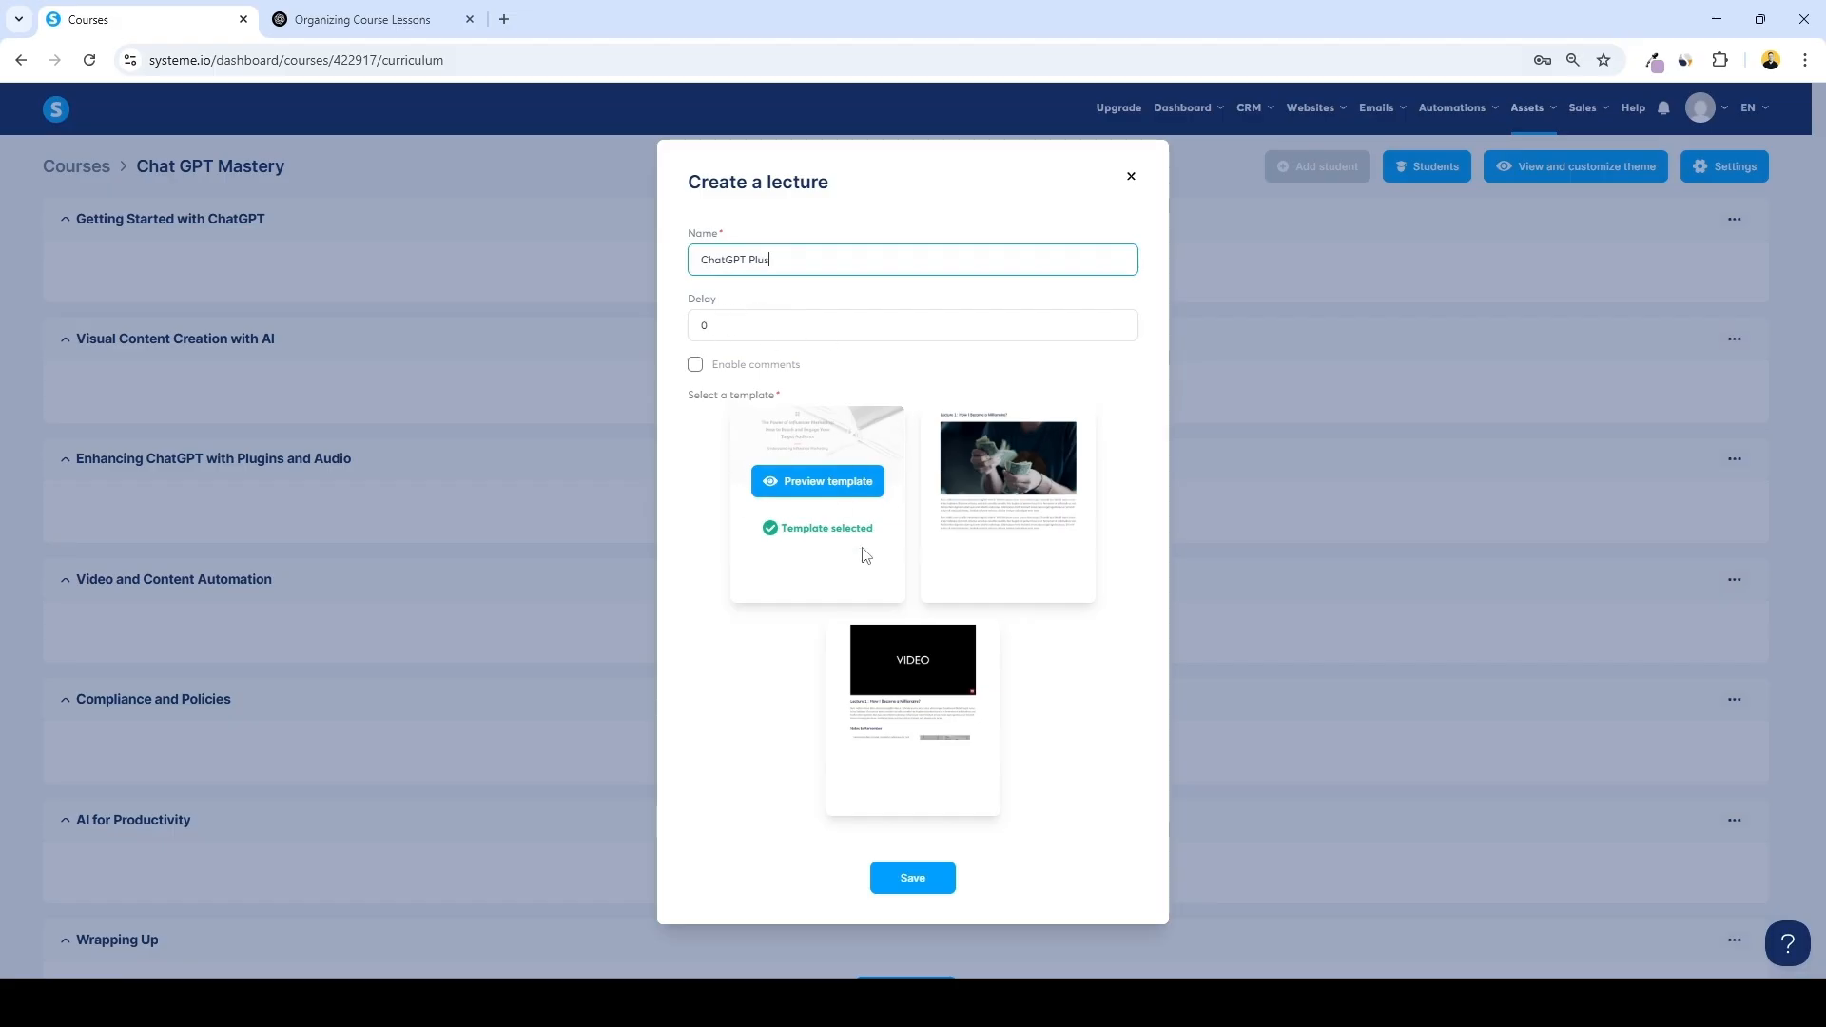
Preview the three lecture templates, then select the video template and save the ChatGPT Plus lecture
left_click(846, 485)
left_click(143, 19)
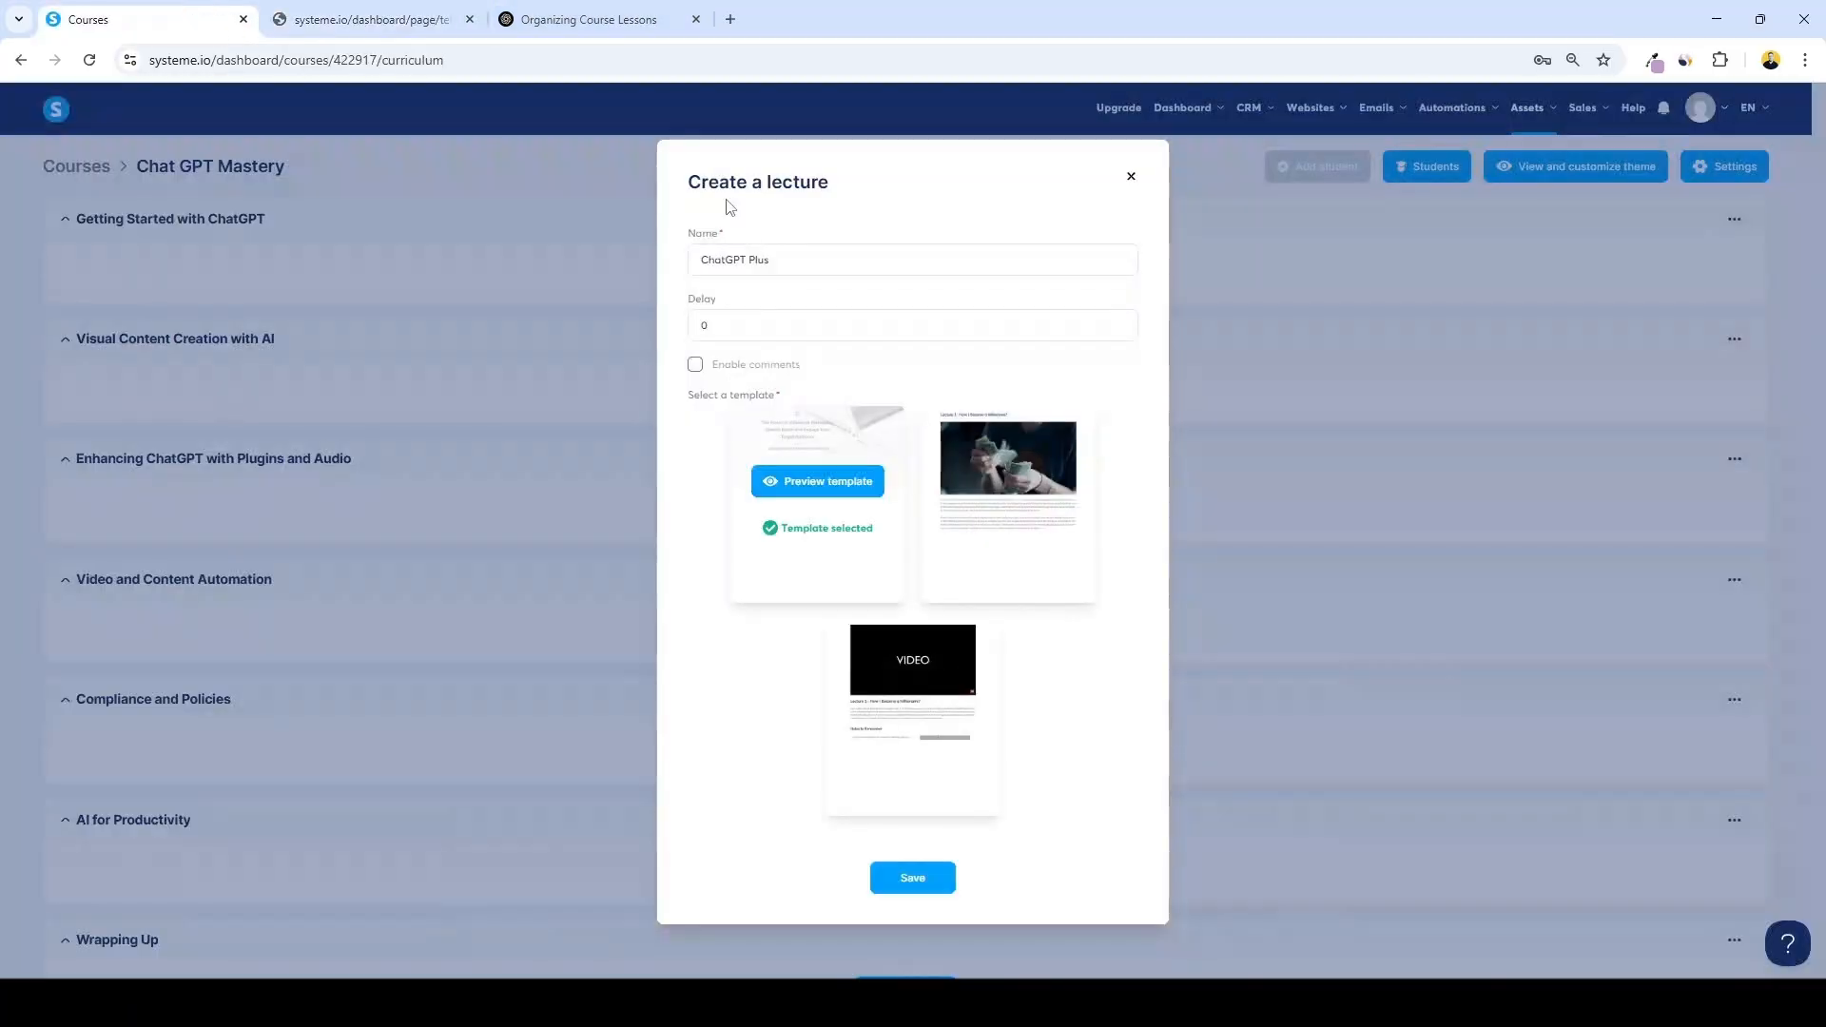
left_click(1008, 483)
left_click(142, 19)
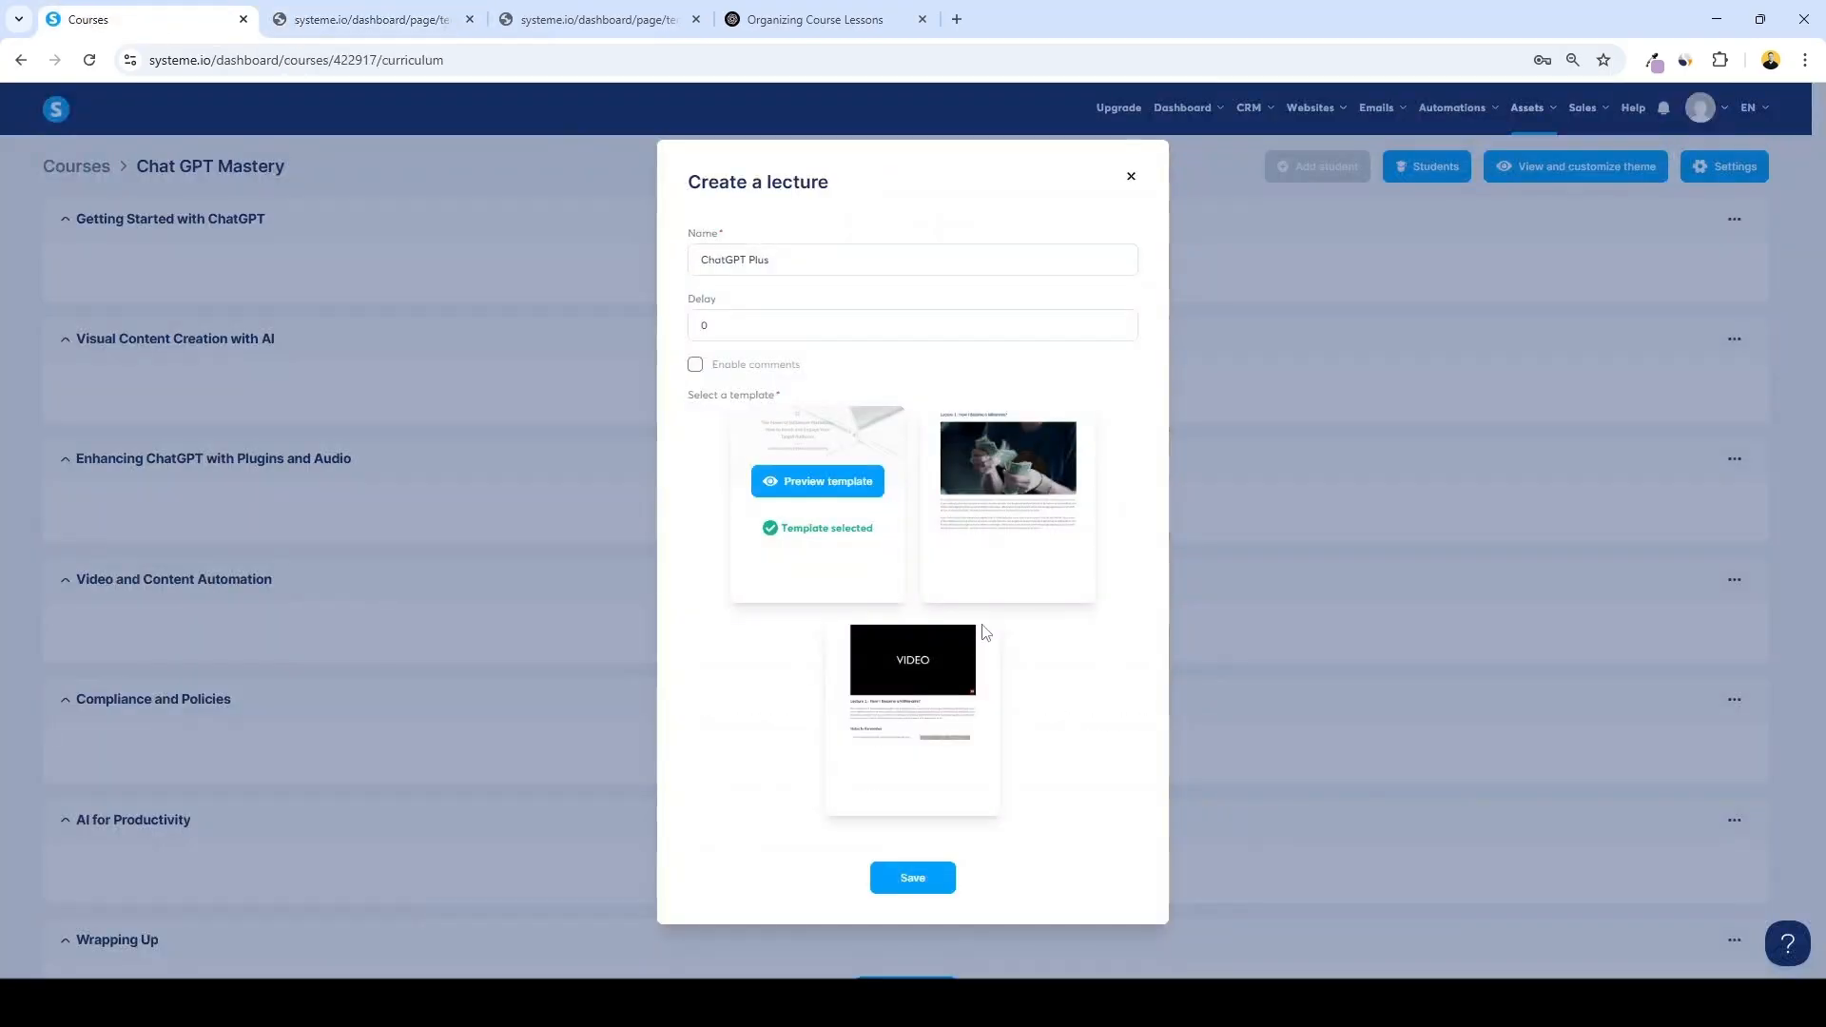
left_click(915, 693)
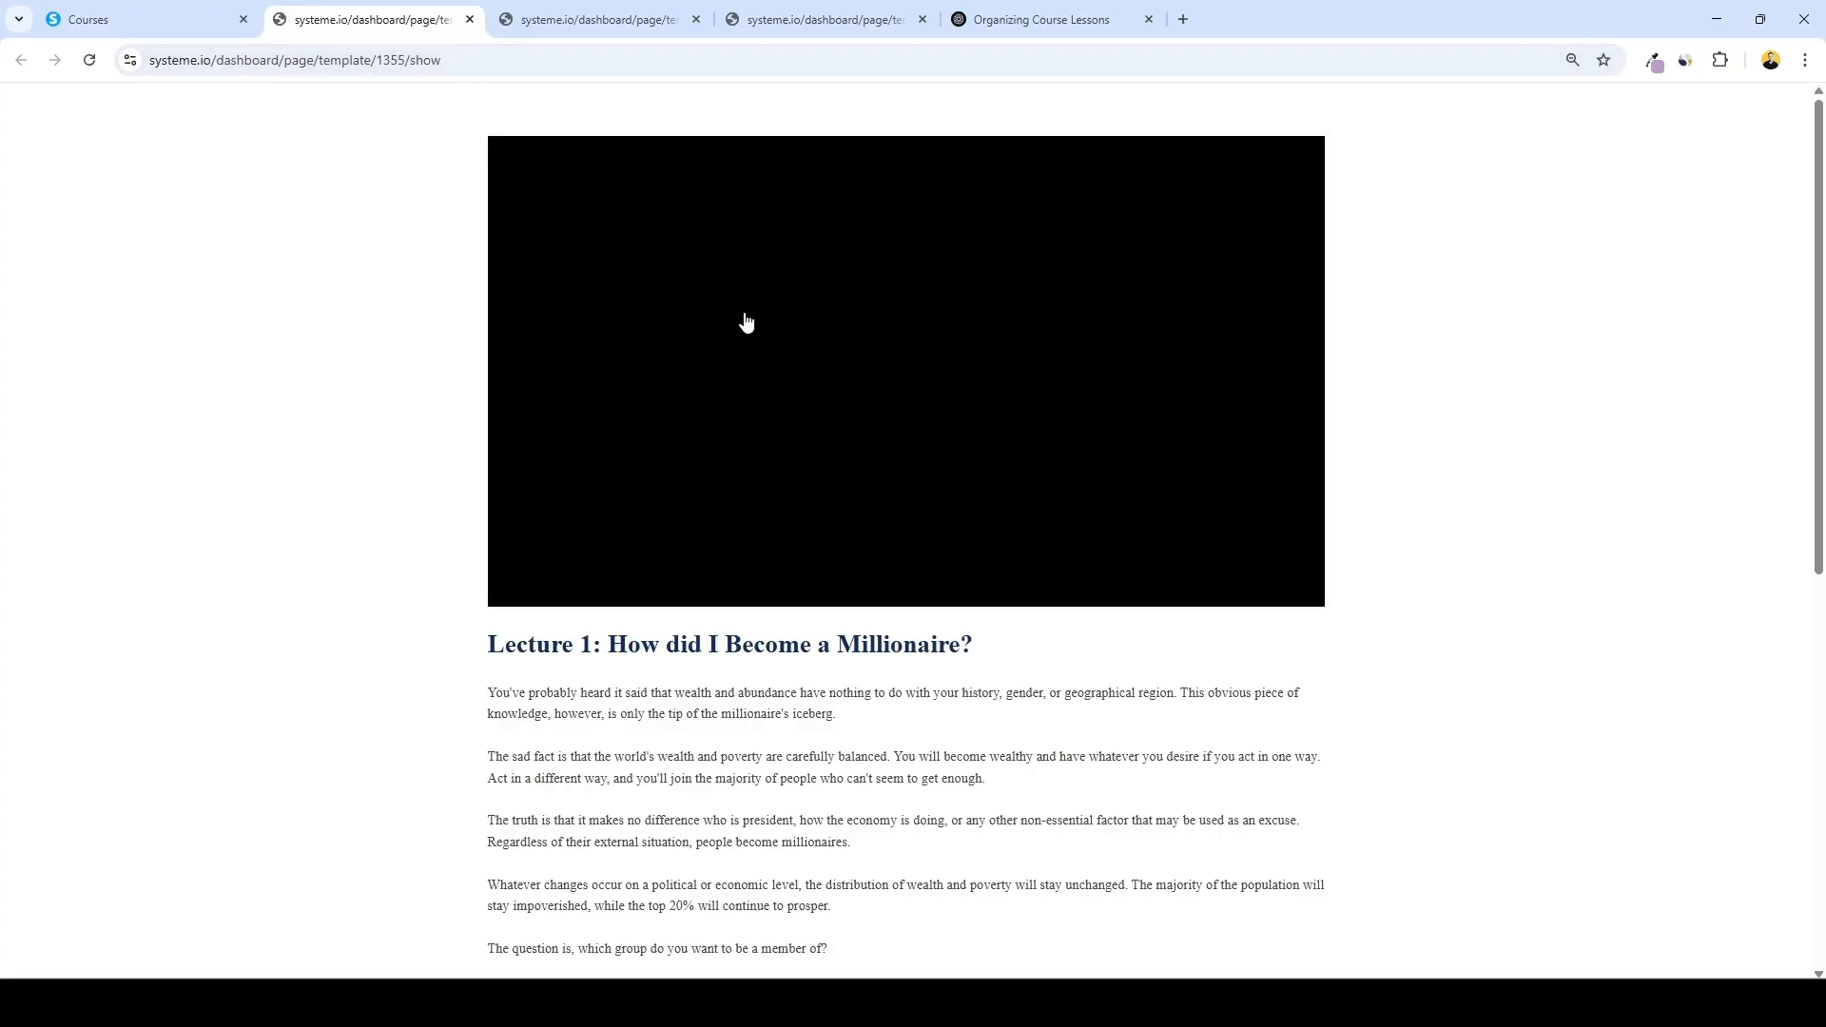
scroll(856, 379, "down", 6)
scroll(905, 538, "up", 6)
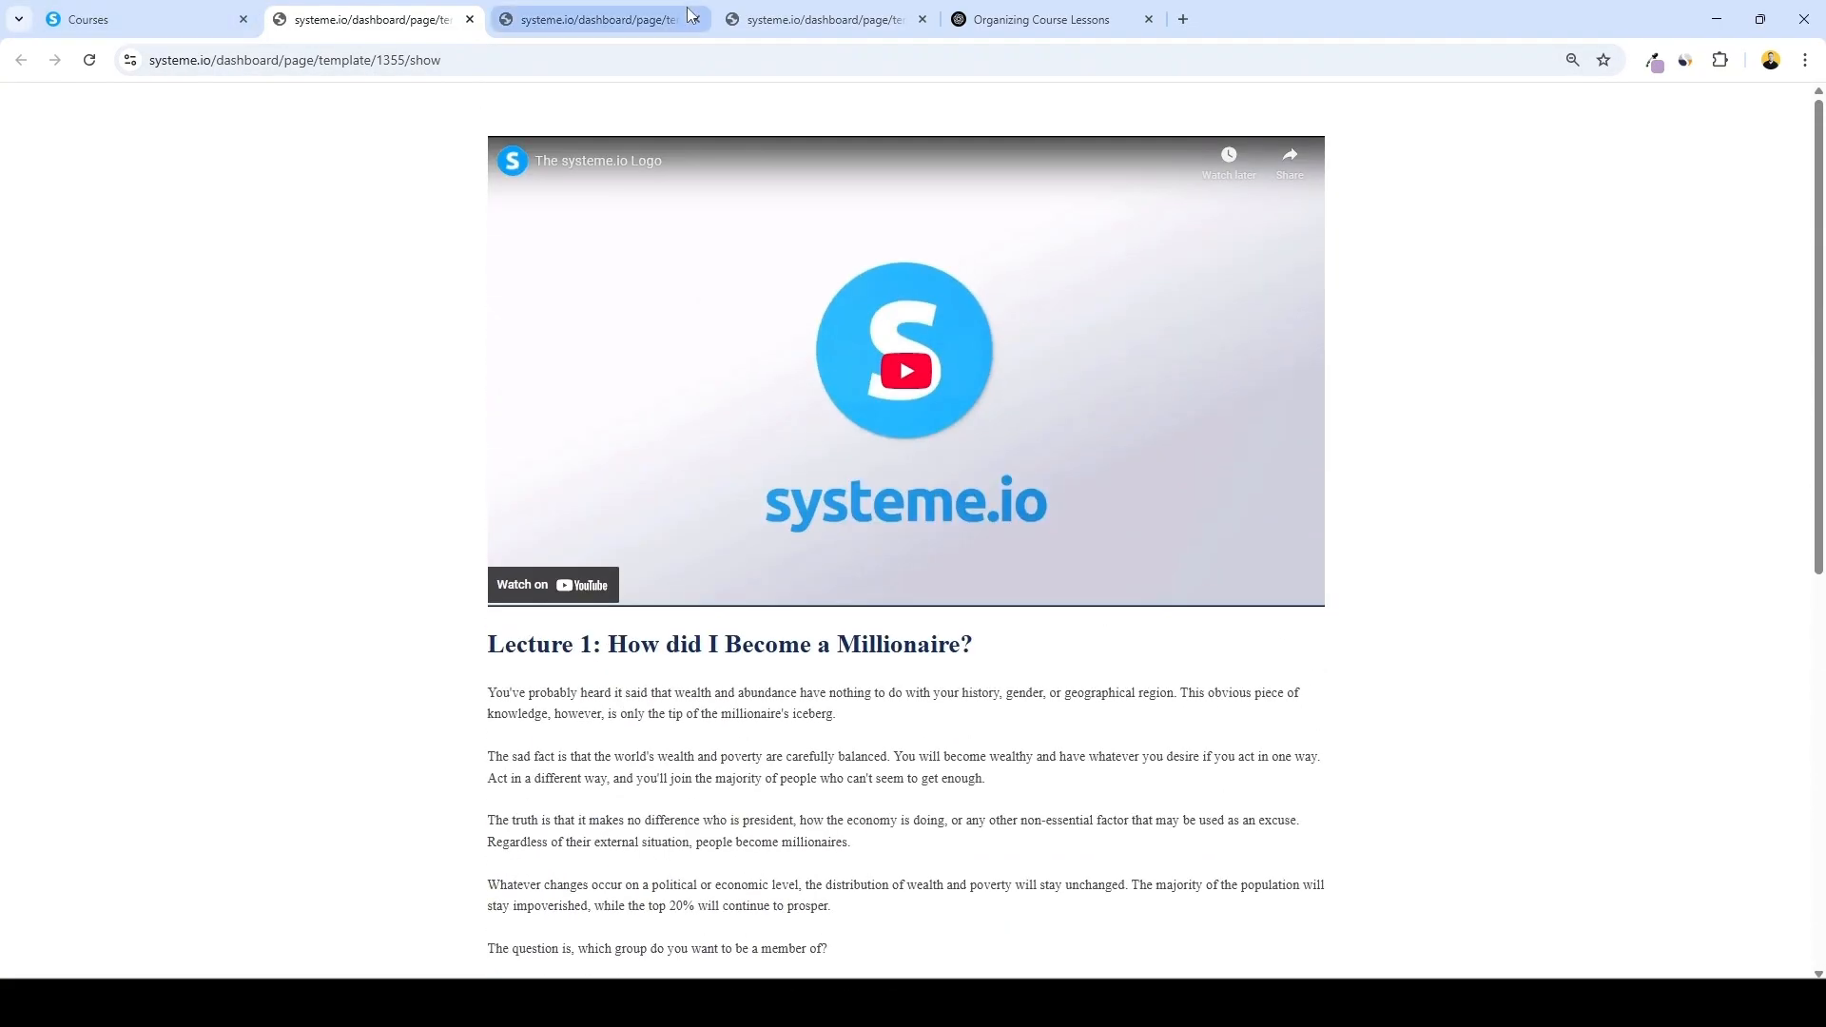
left_click(469, 19)
left_click(469, 20)
left_click(468, 20)
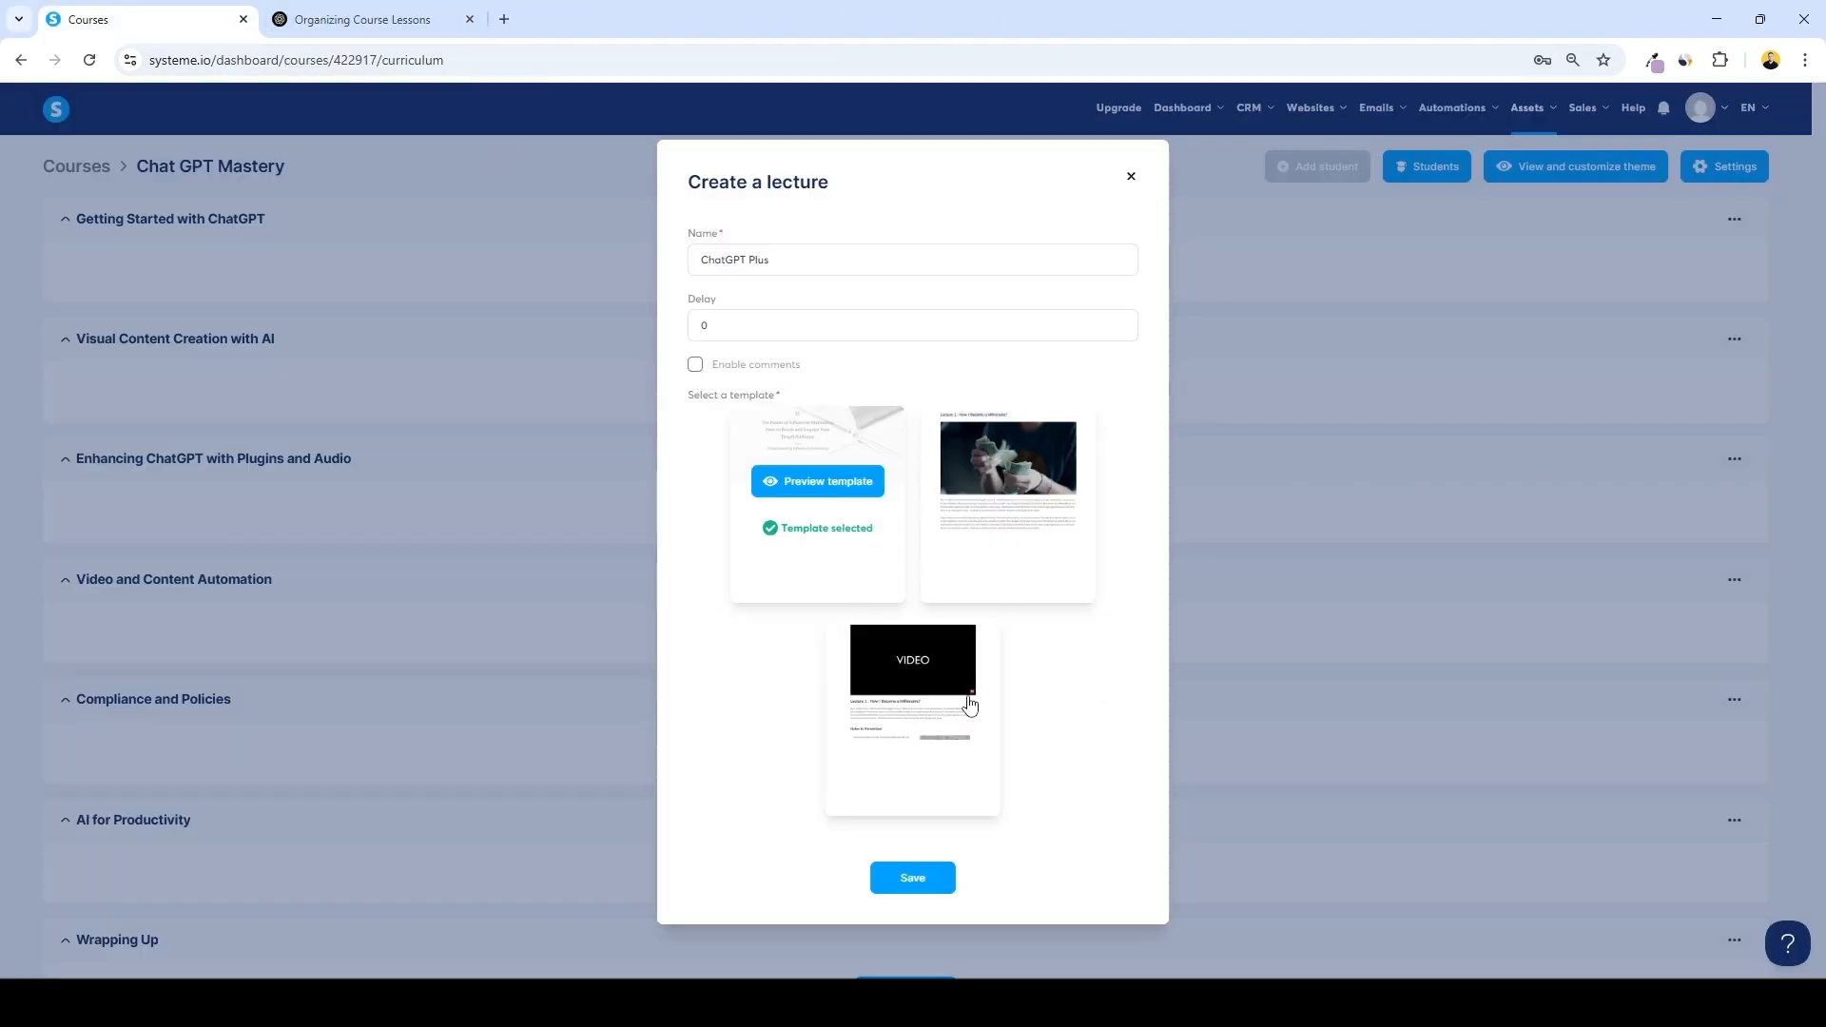
left_click(910, 740)
left_click(912, 879)
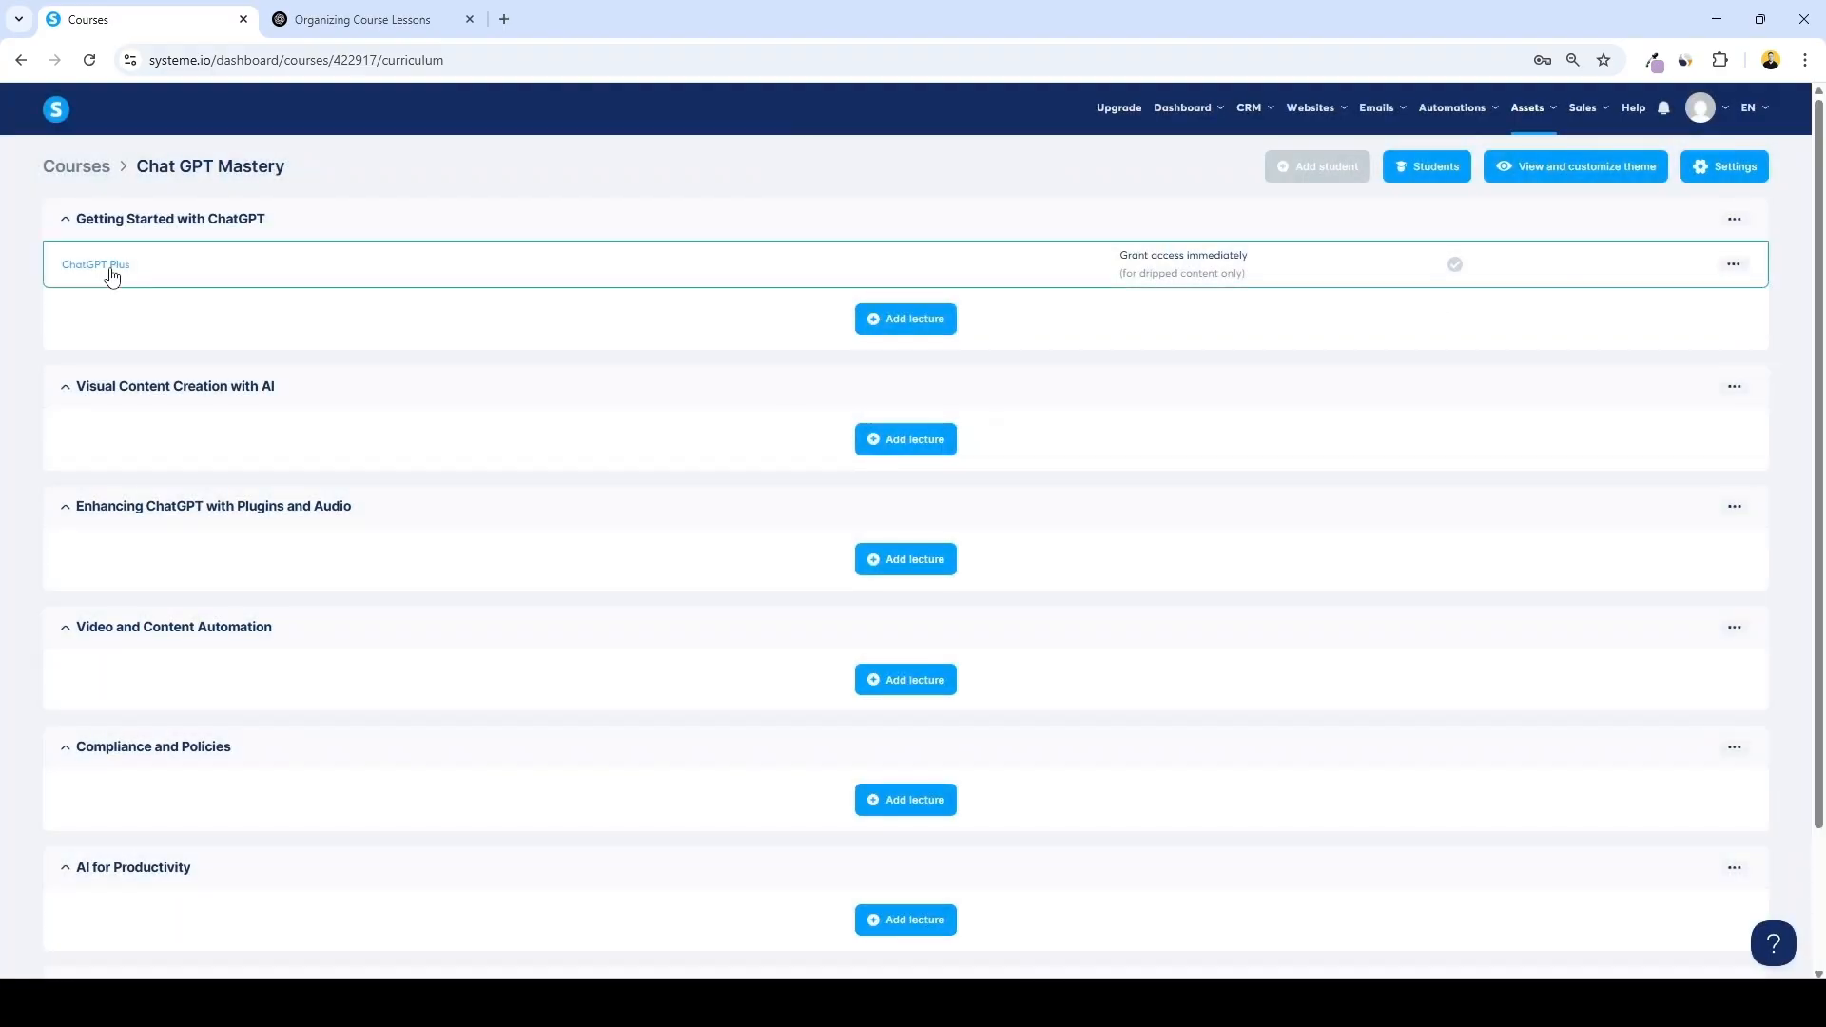
Open the ChatGPT Plus lecture in the page editor and set its video element's type to Upload file
left_click(108, 267)
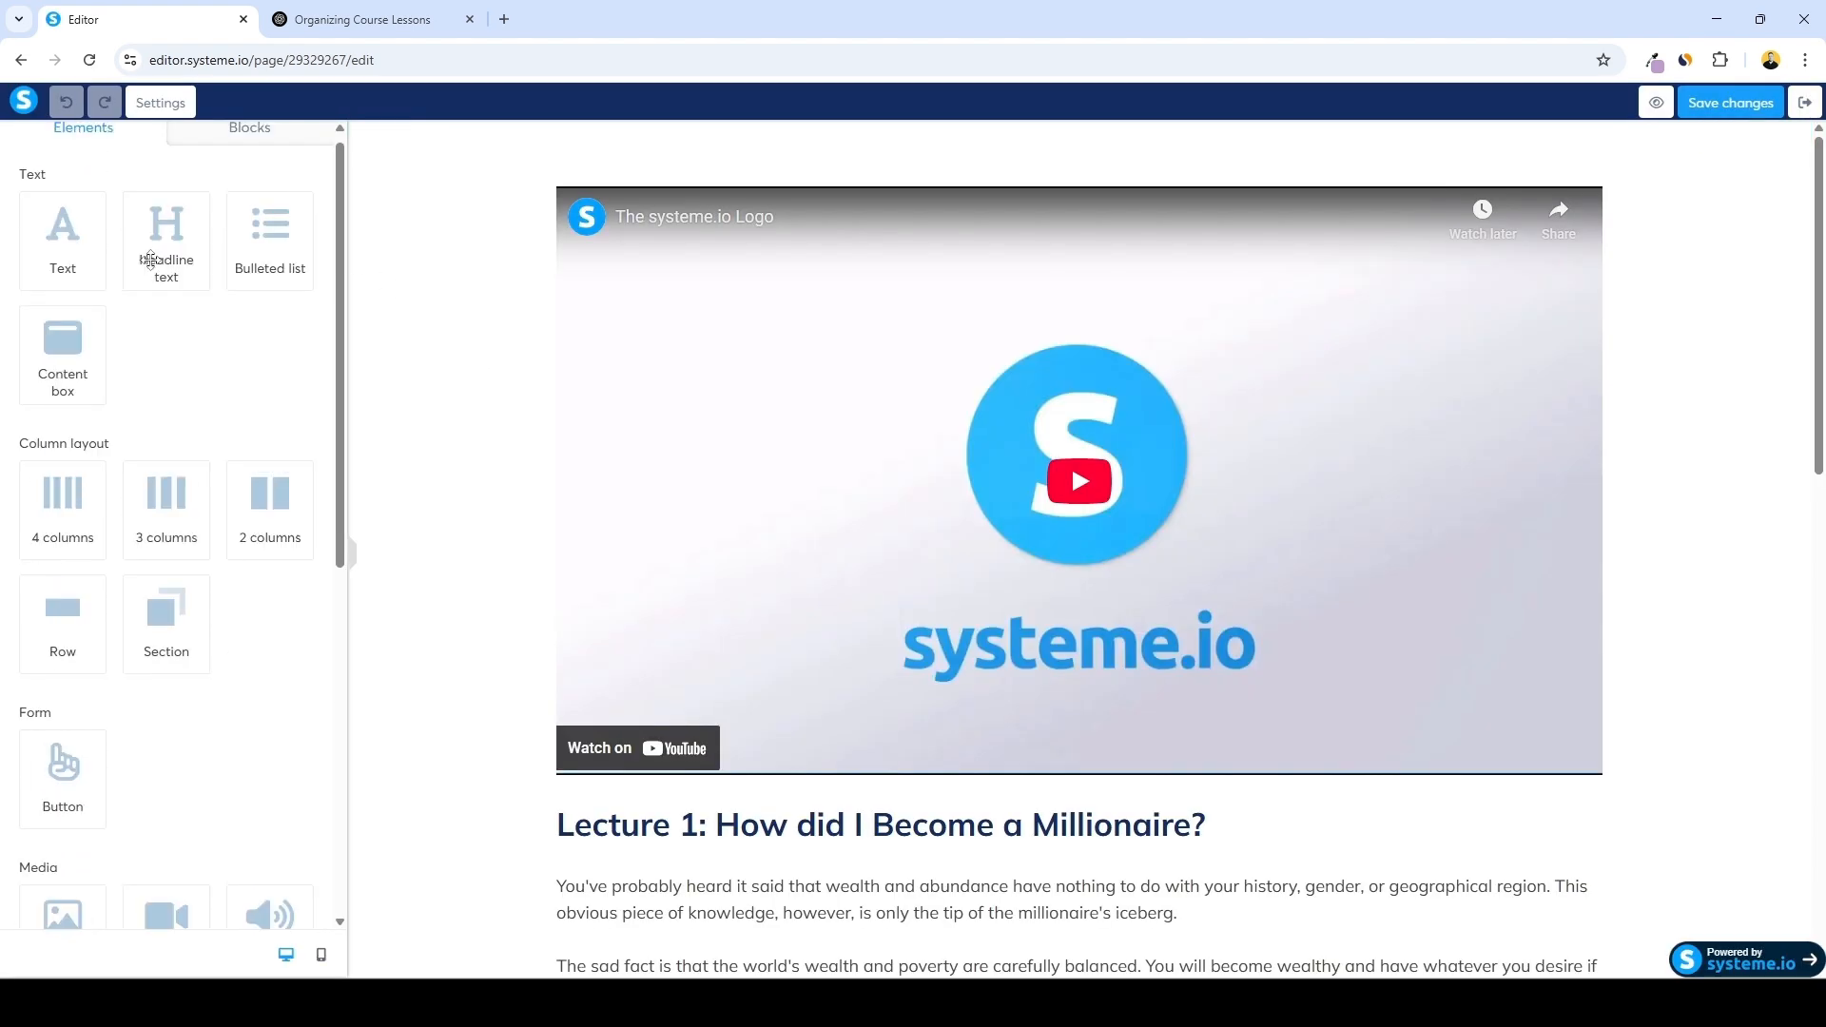
left_click(236, 140)
left_click(102, 152)
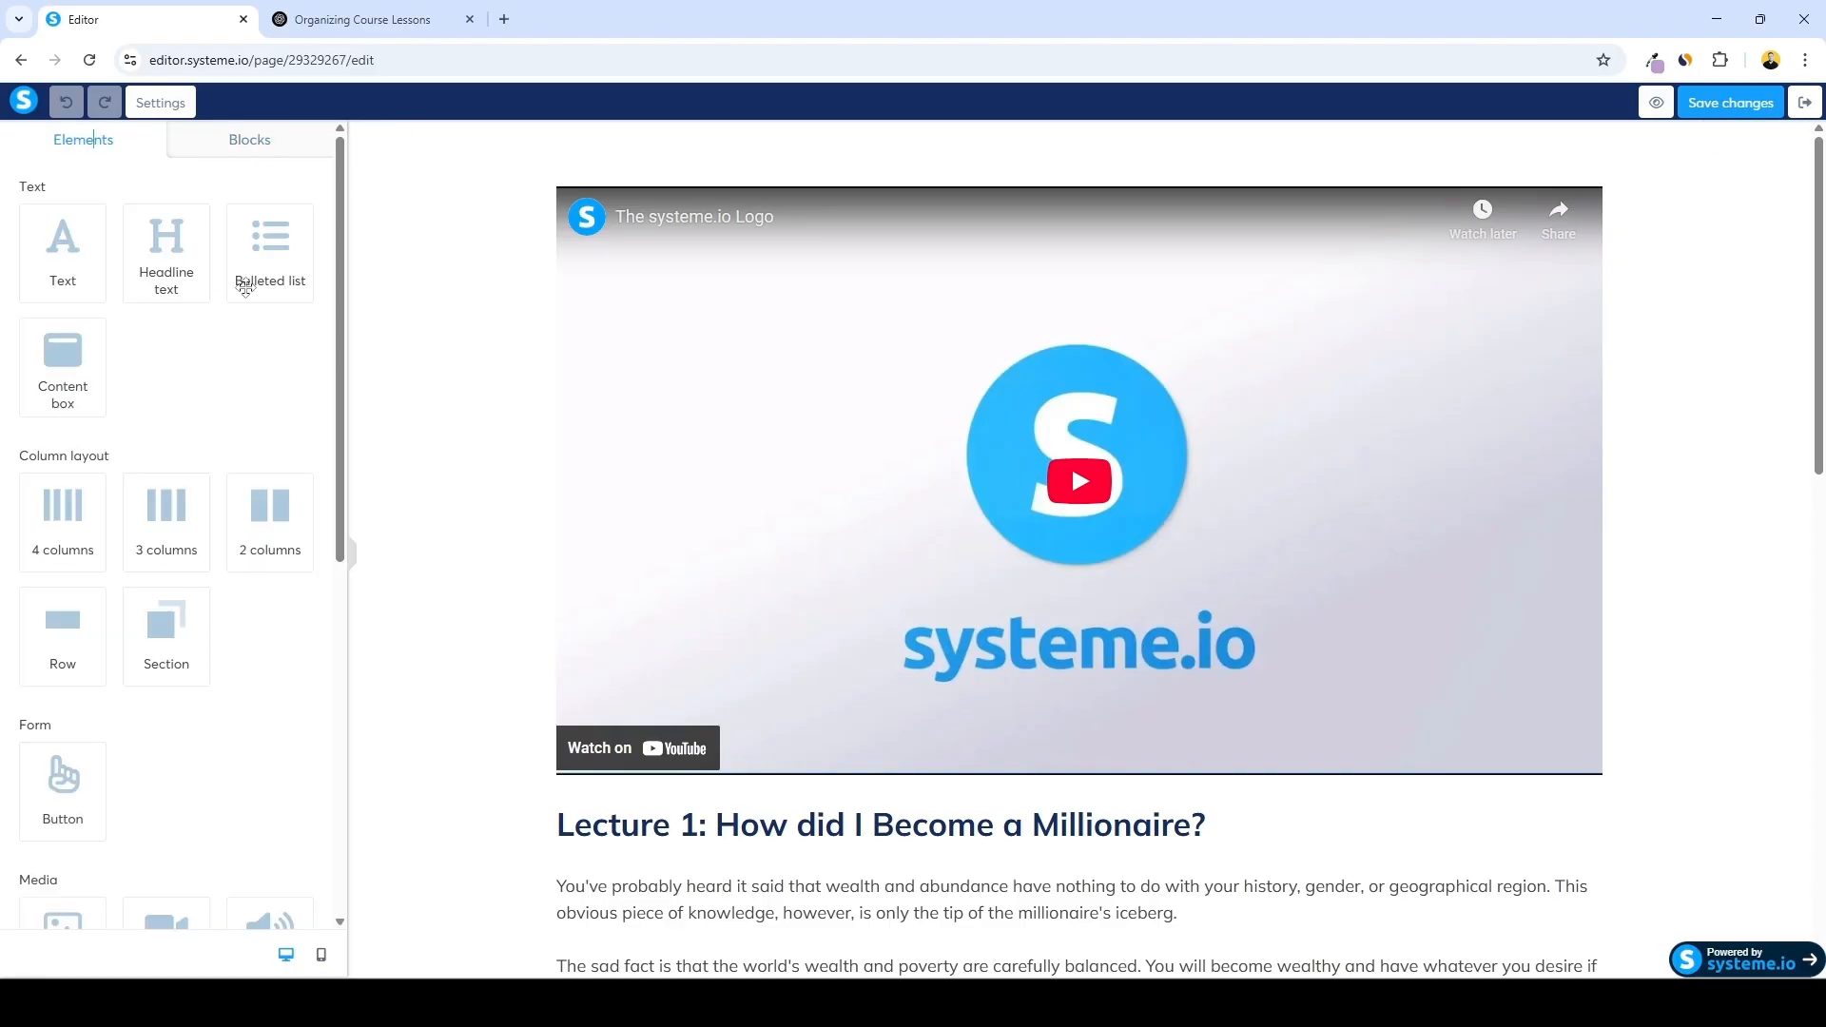
scroll(81, 447, "down", 3)
scroll(198, 431, "down", 5)
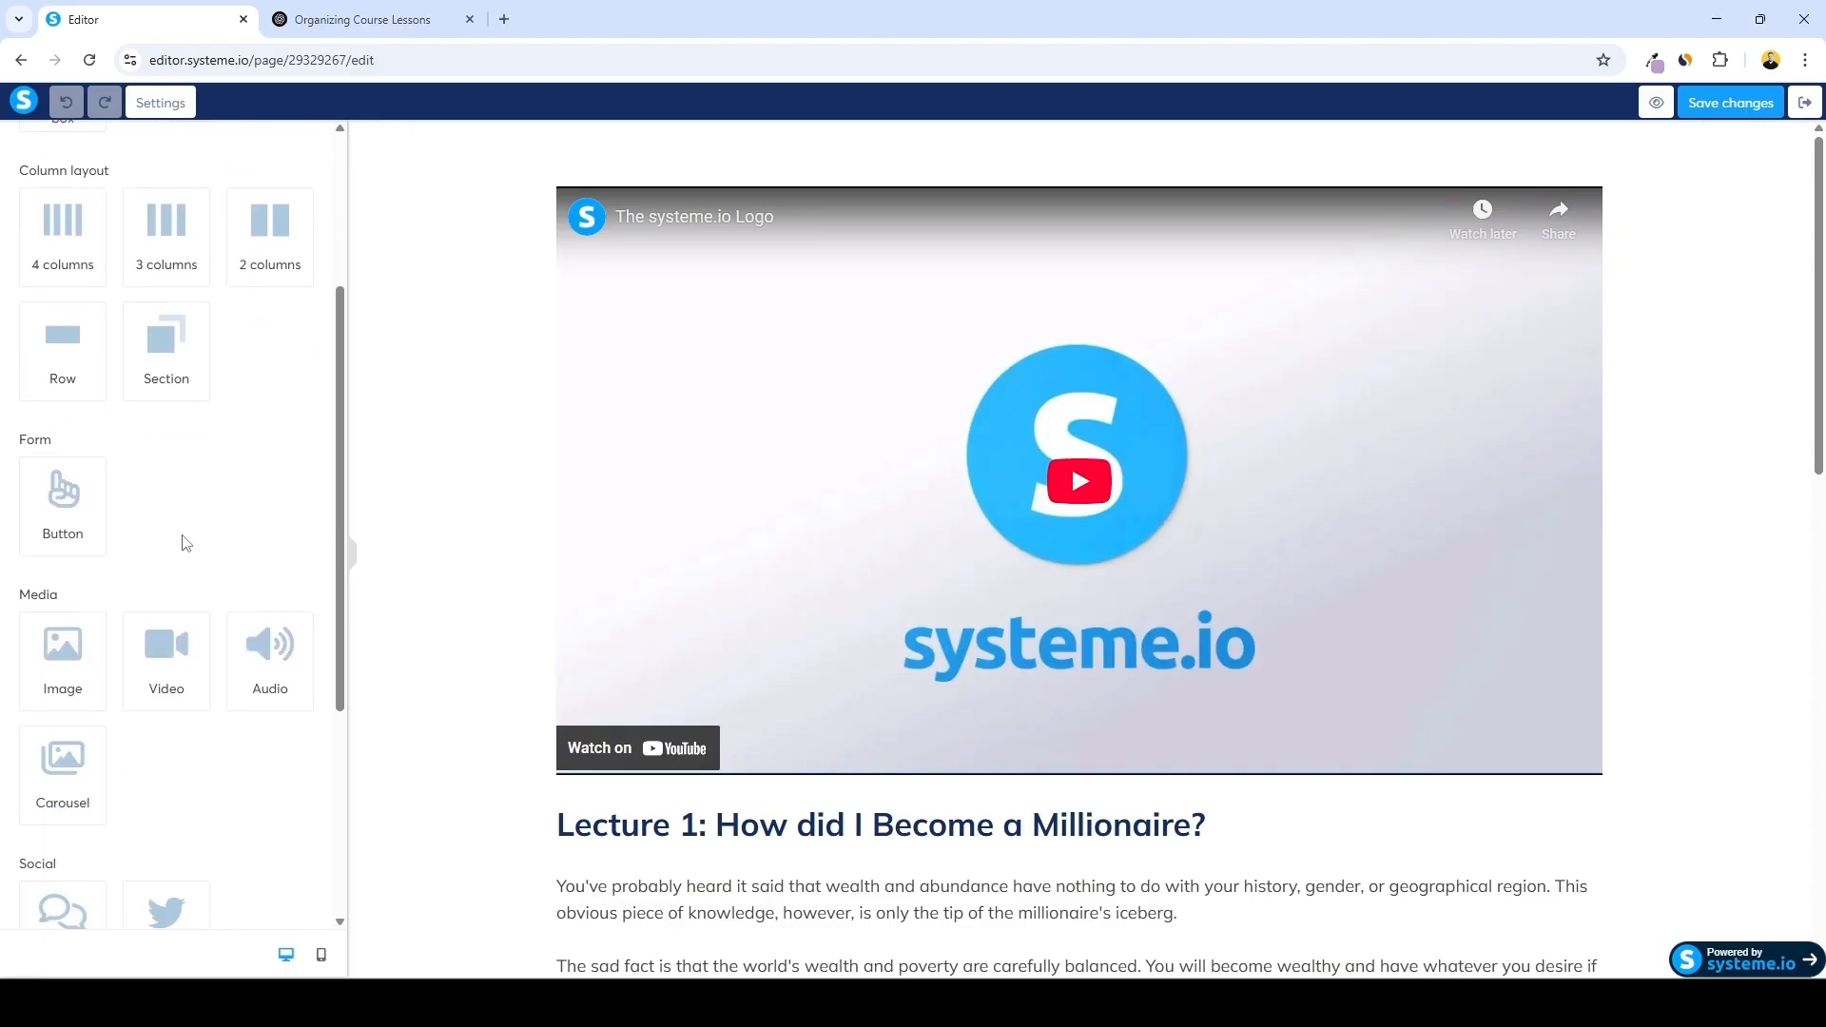
scroll(231, 499, "up", 5)
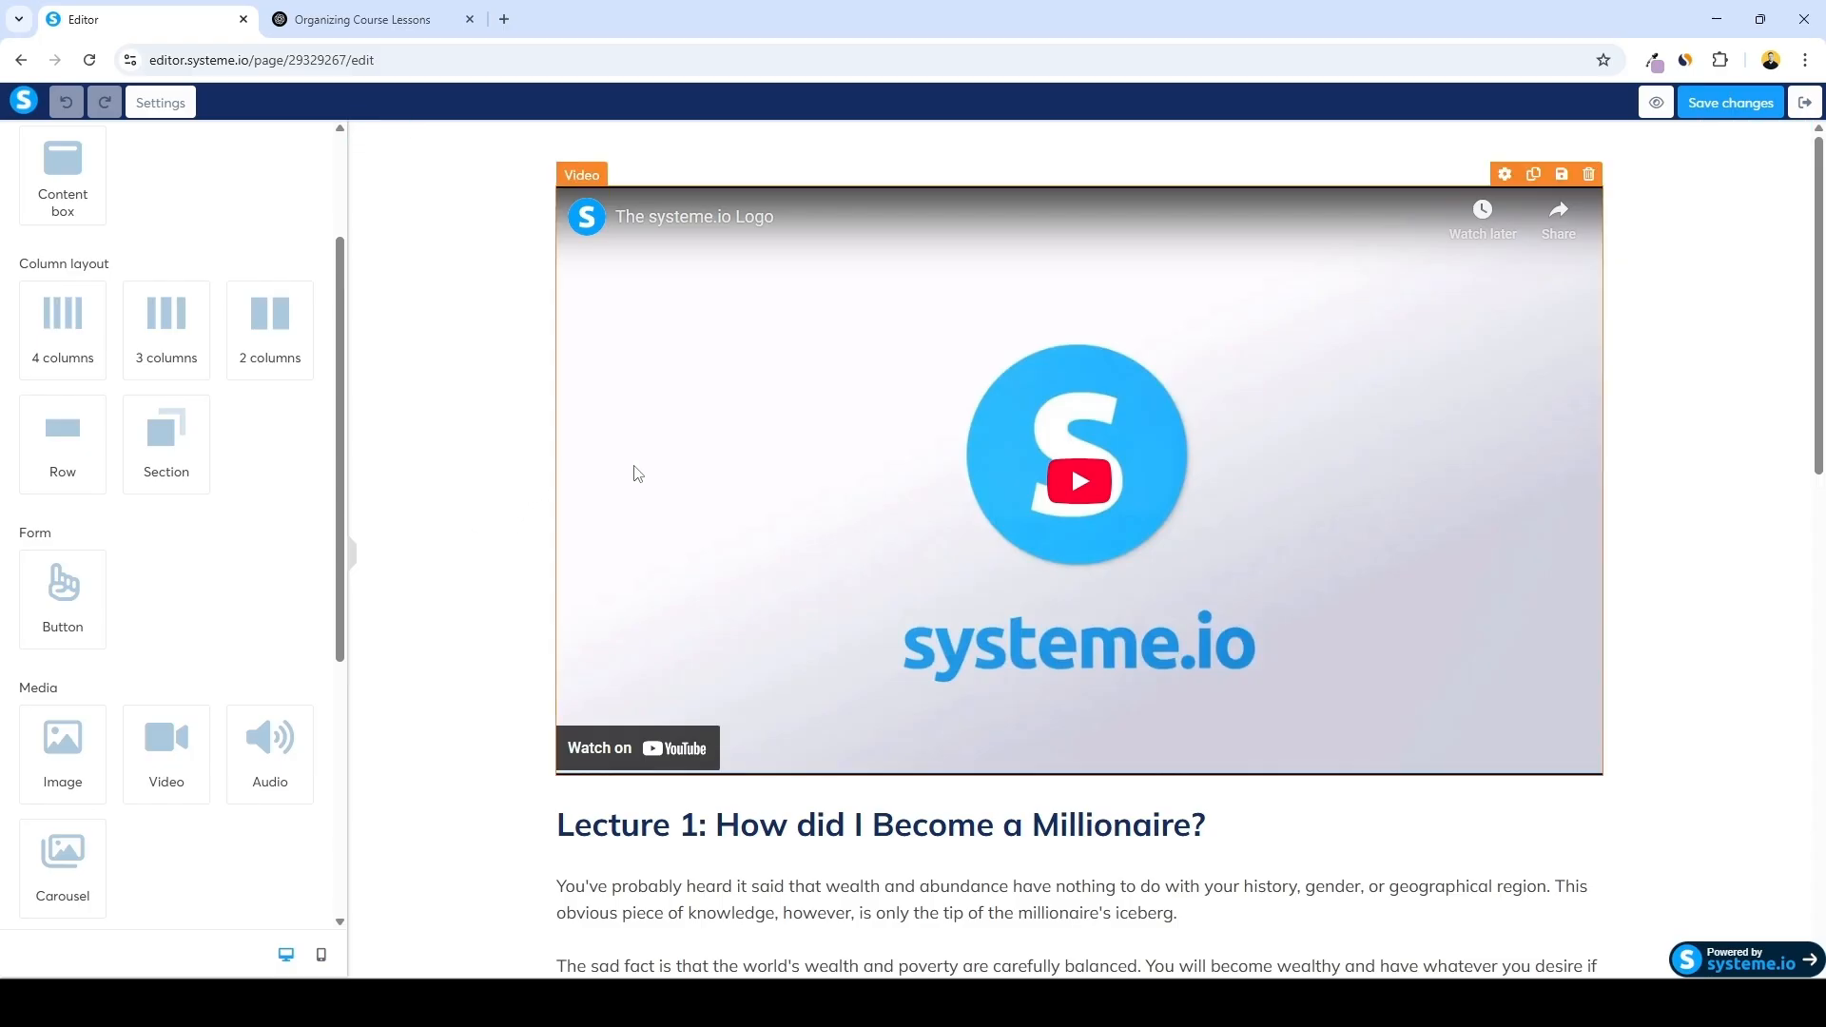
left_click(870, 530)
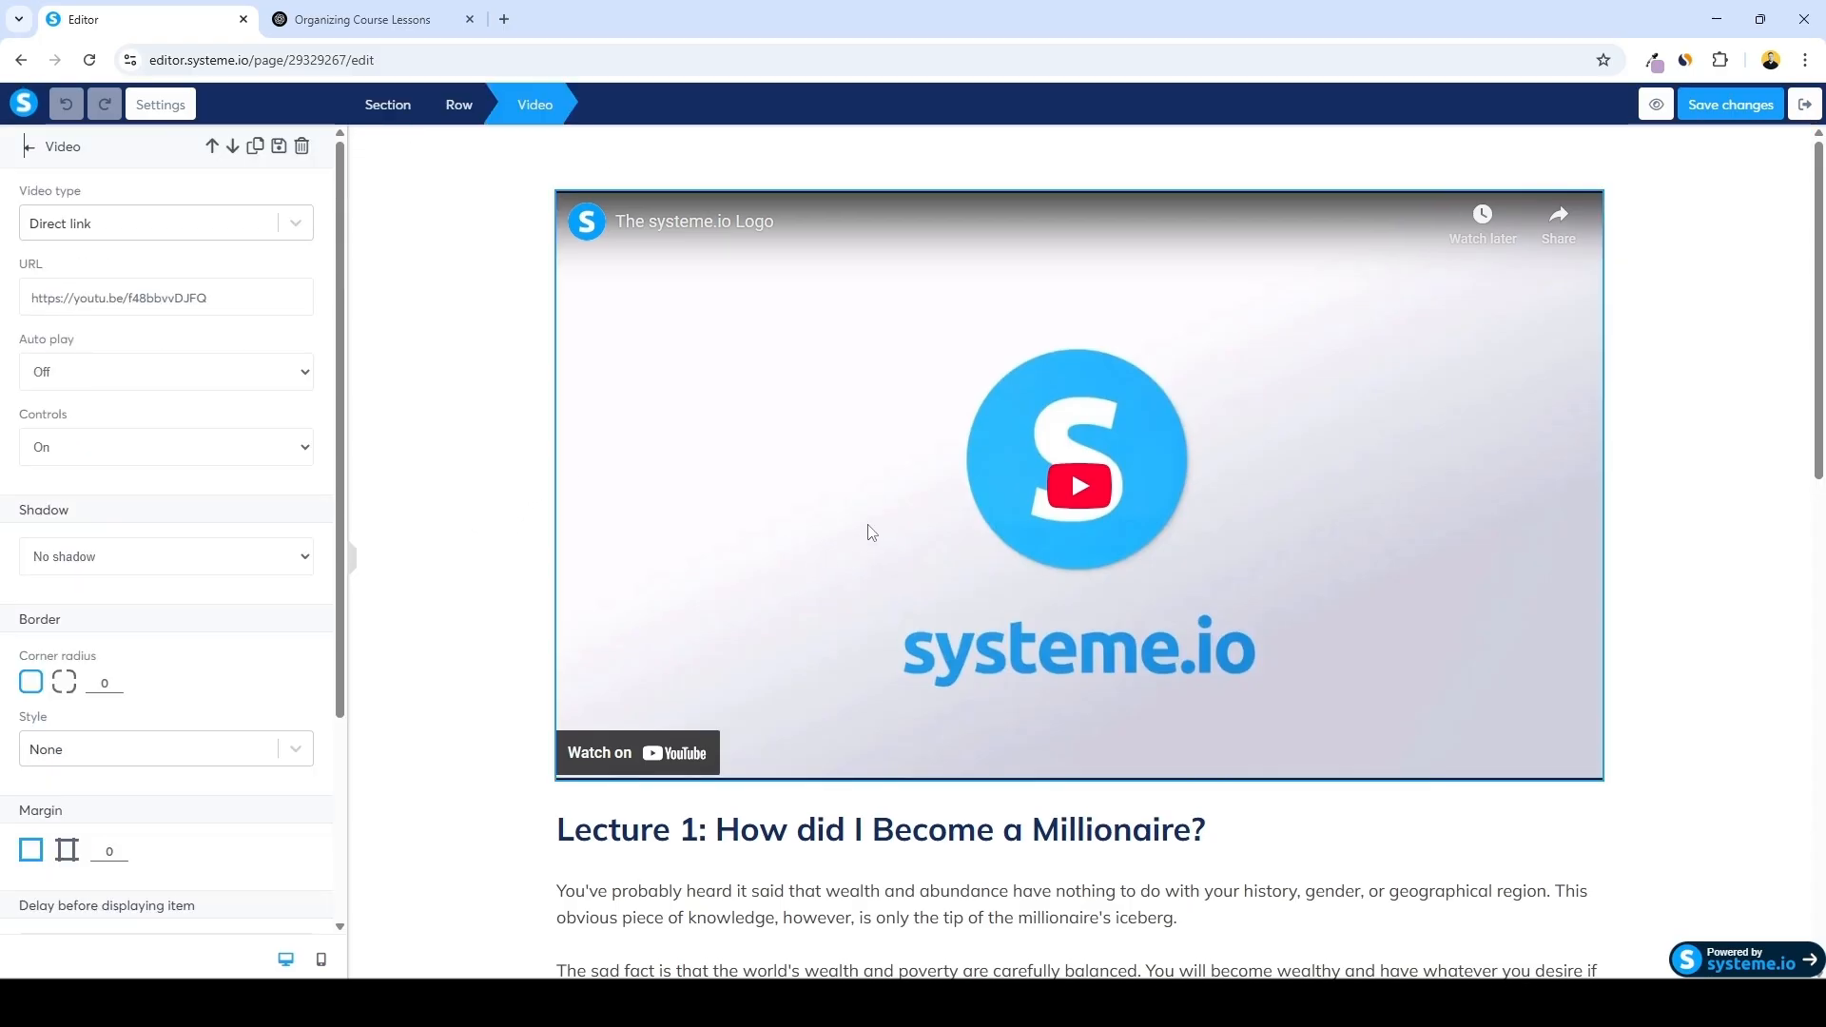
left_click(297, 224)
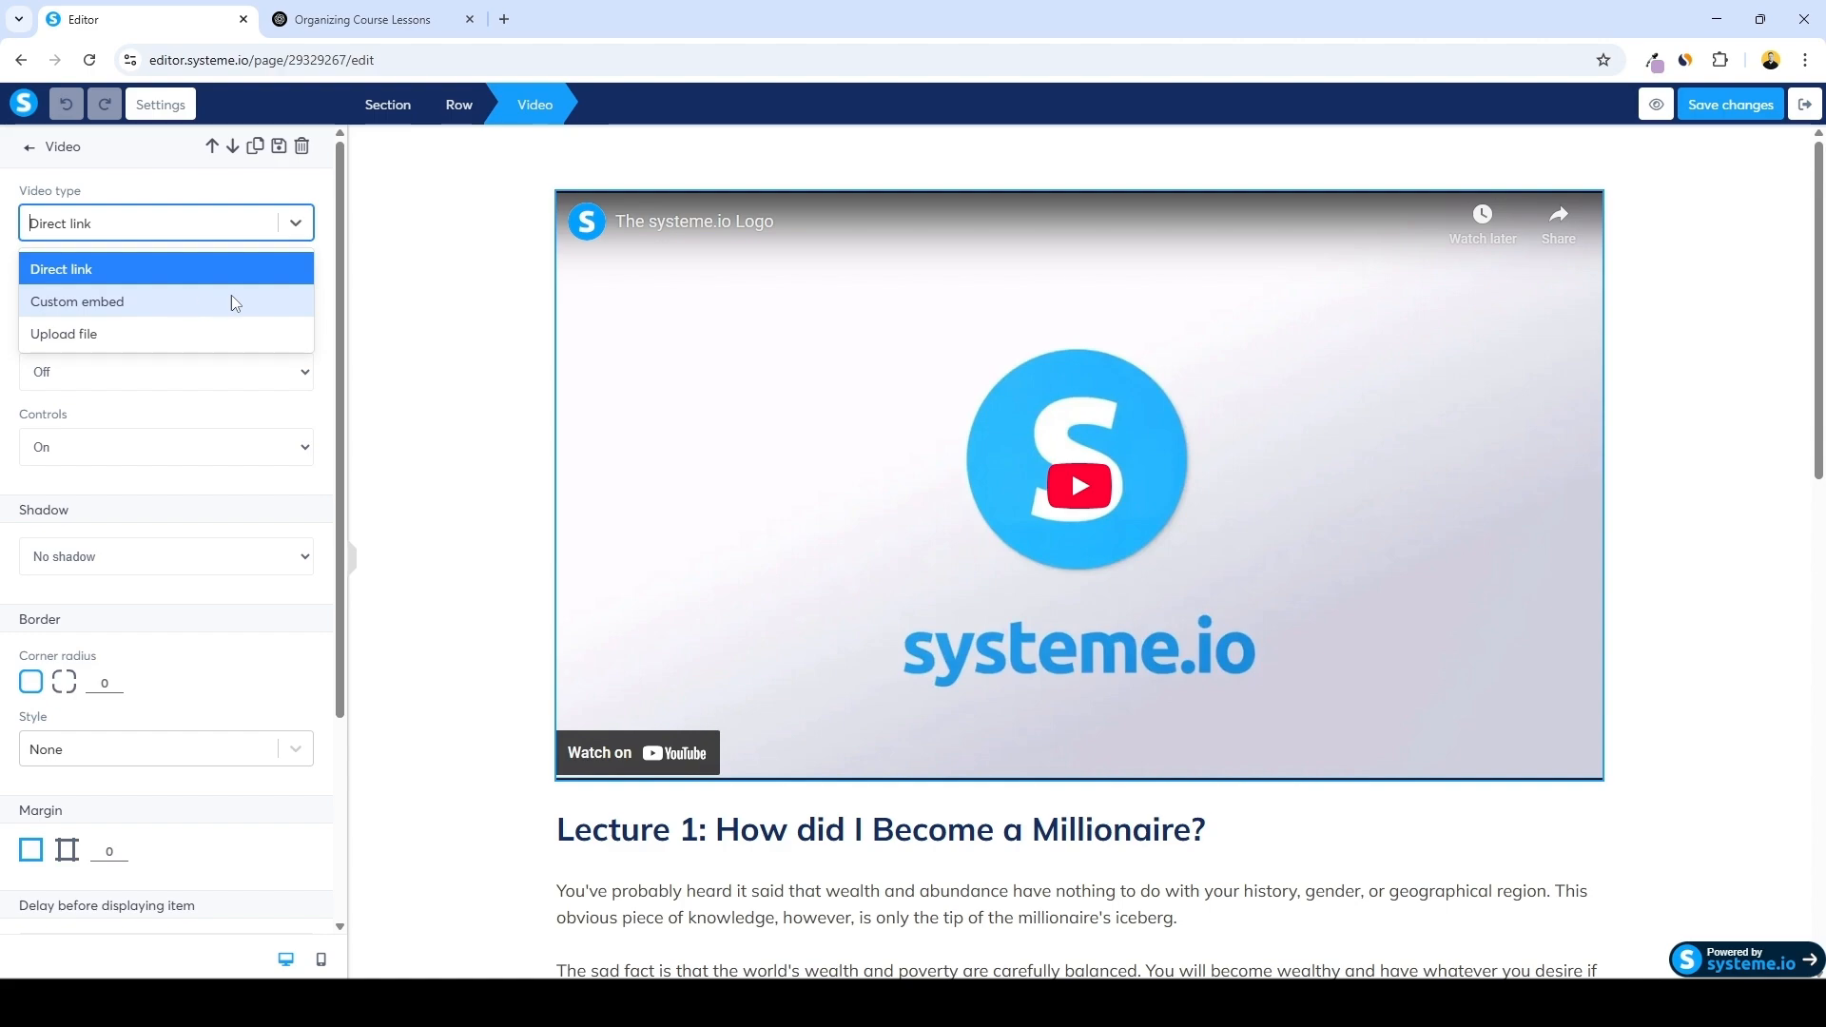
left_click(159, 335)
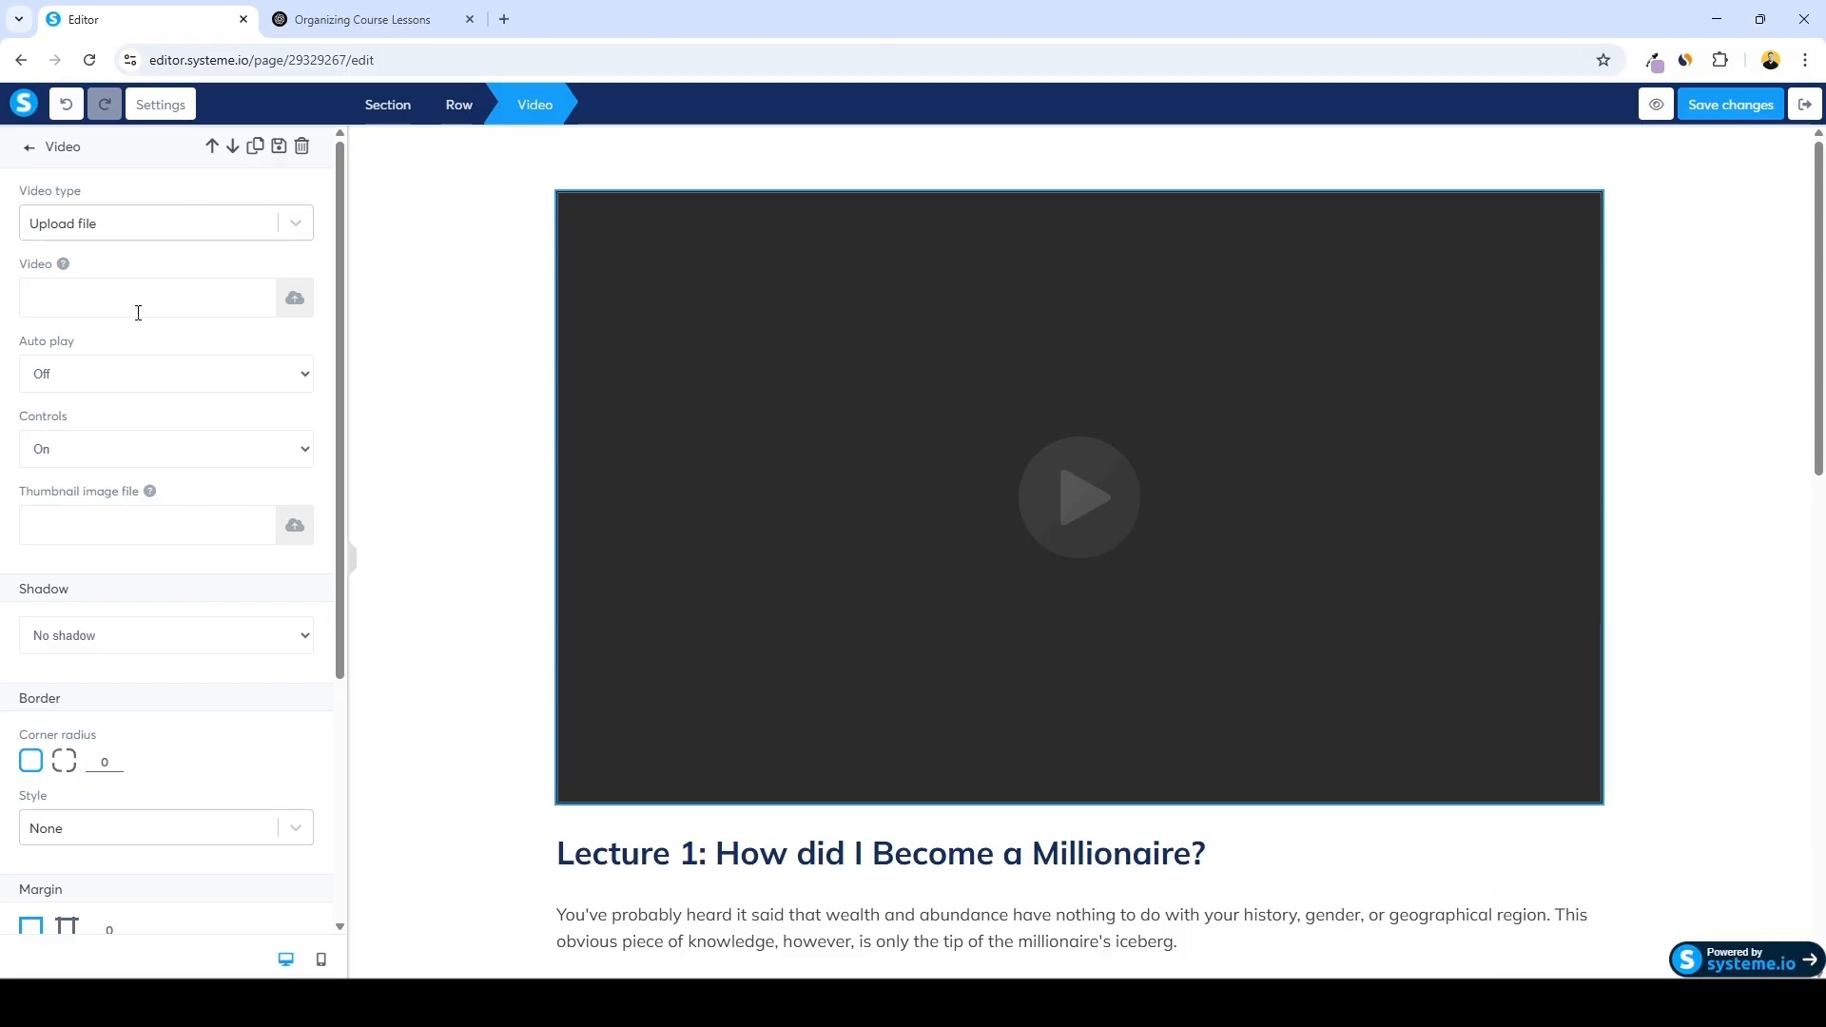
Upload the 0001-ChatGPTPlus.mp4 video file into the lecture's video element and insert it
left_click(296, 301)
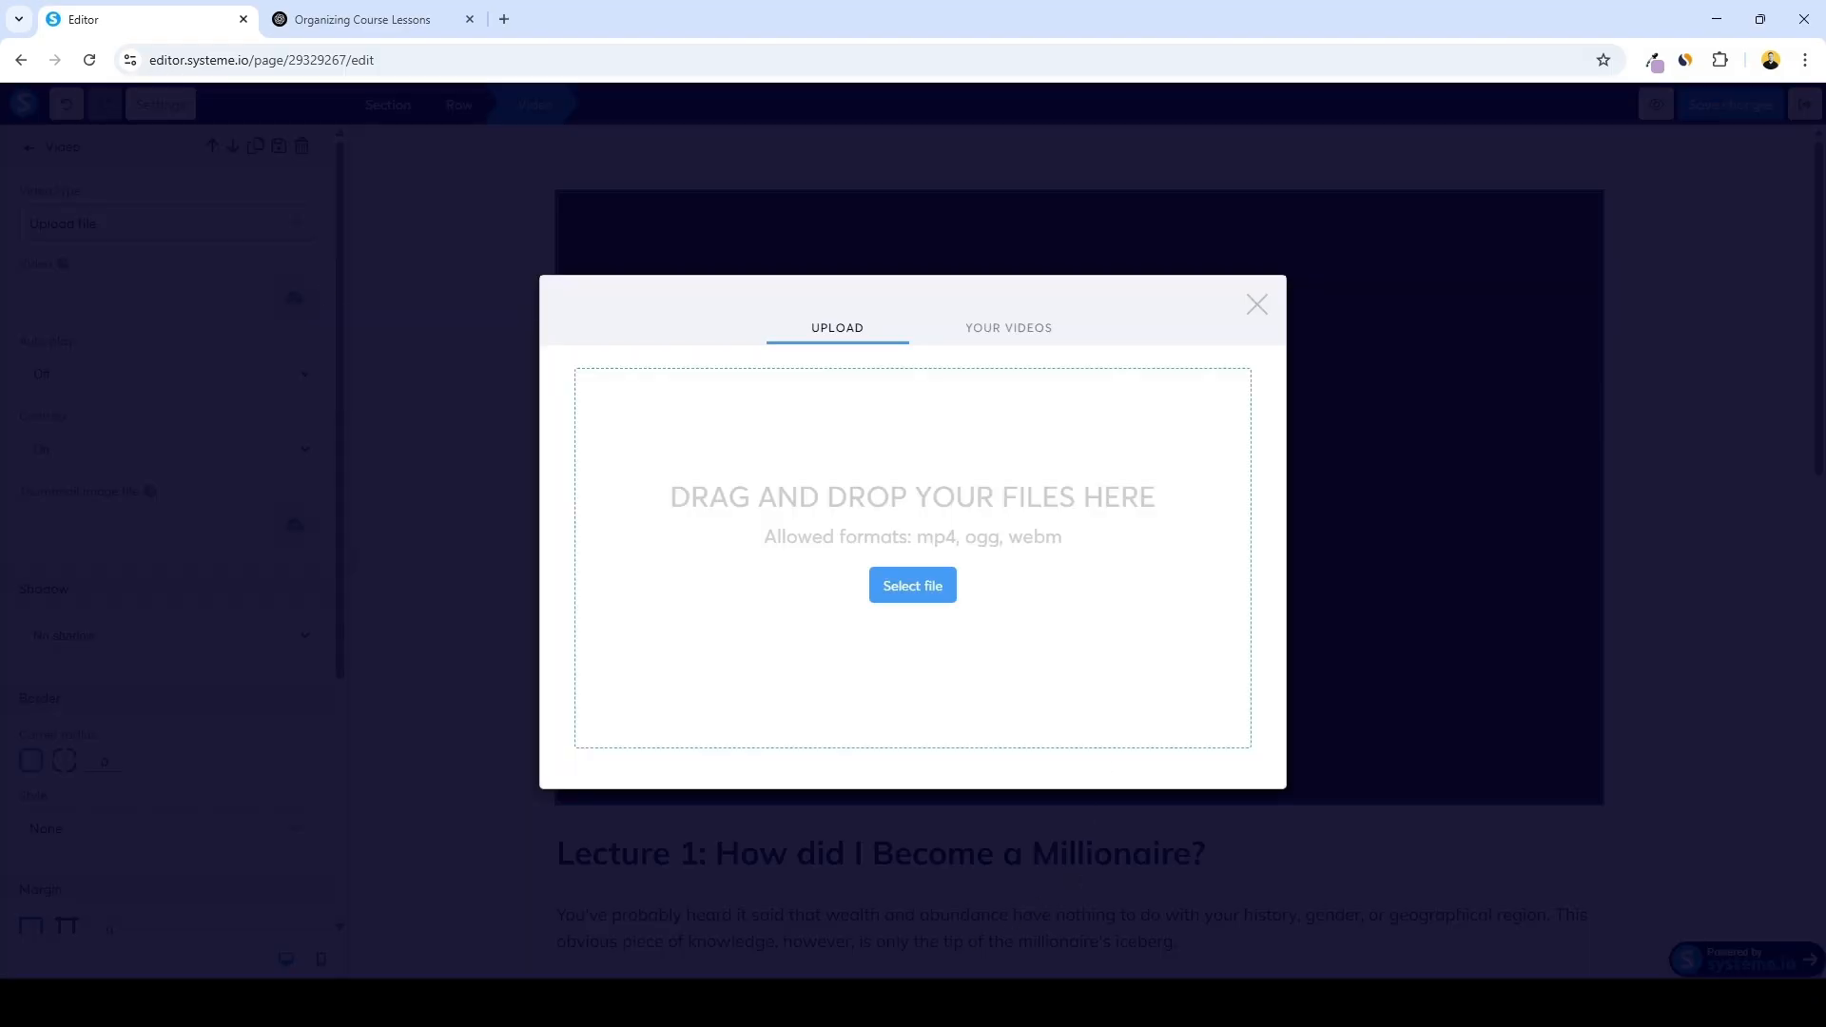
key("alt+Tab")
left_click_drag(494, 355, 1207, 517)
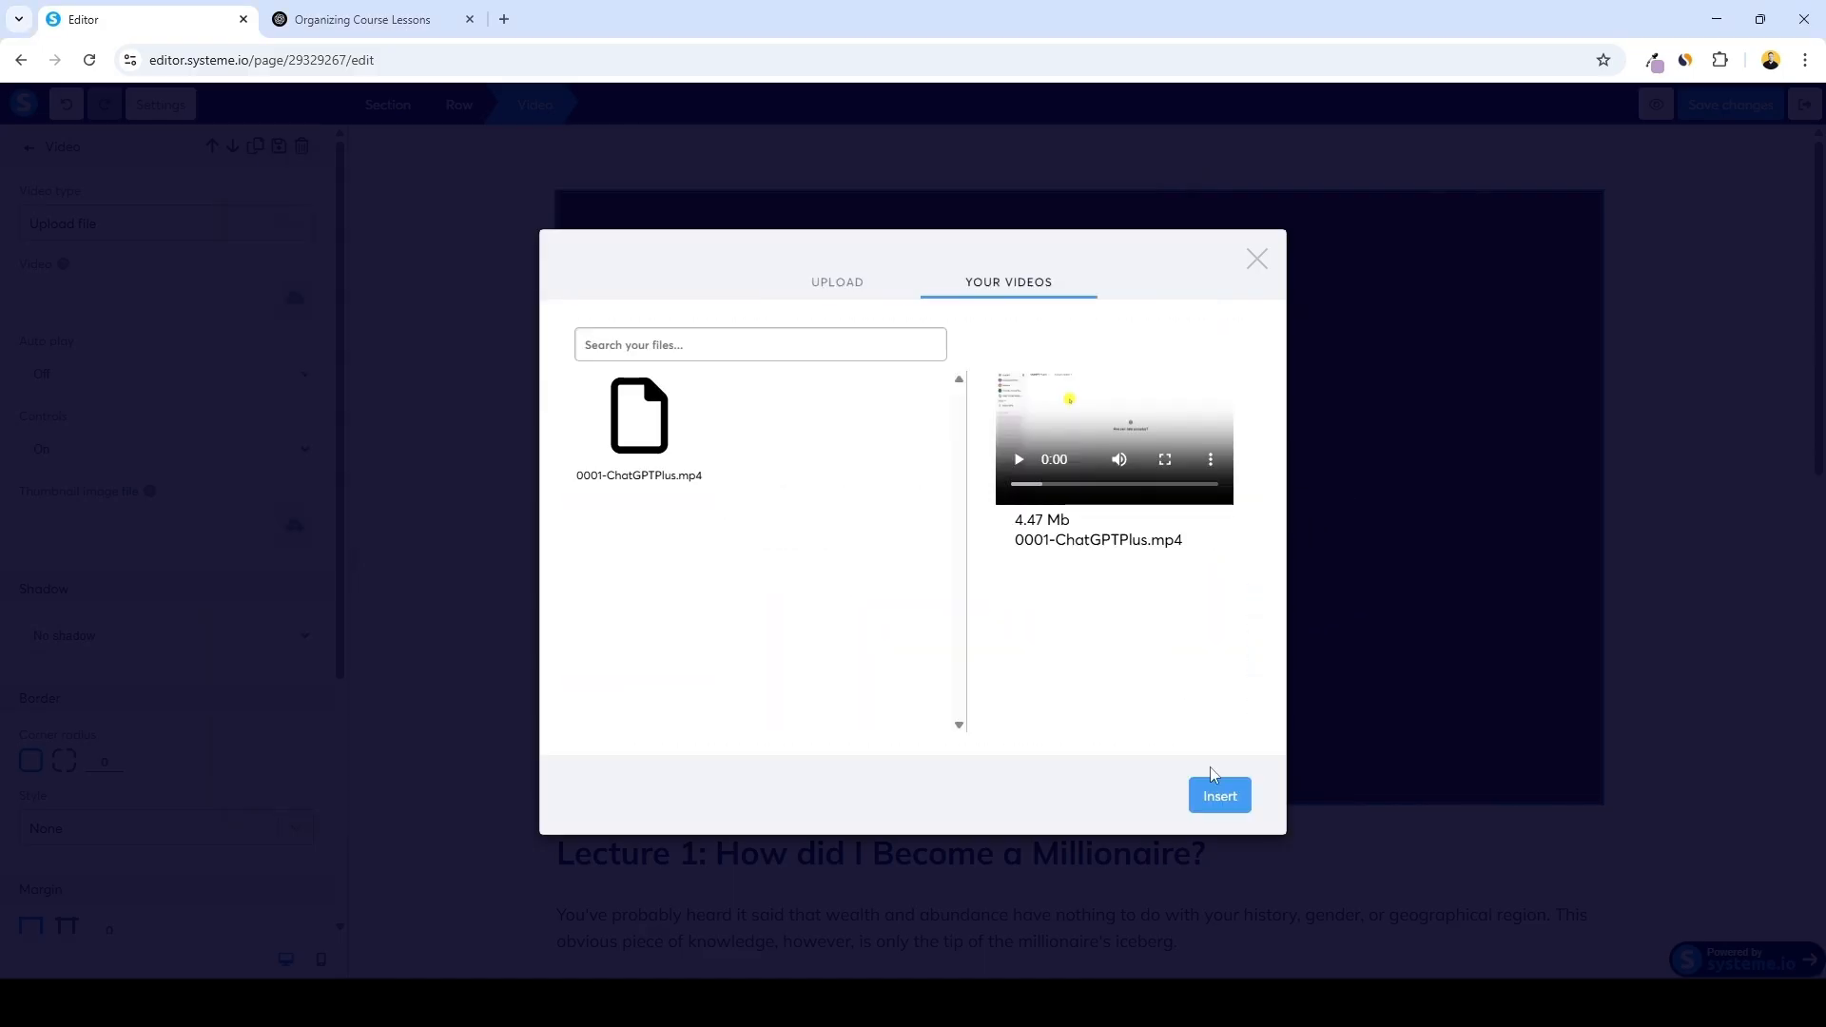
left_click(1216, 793)
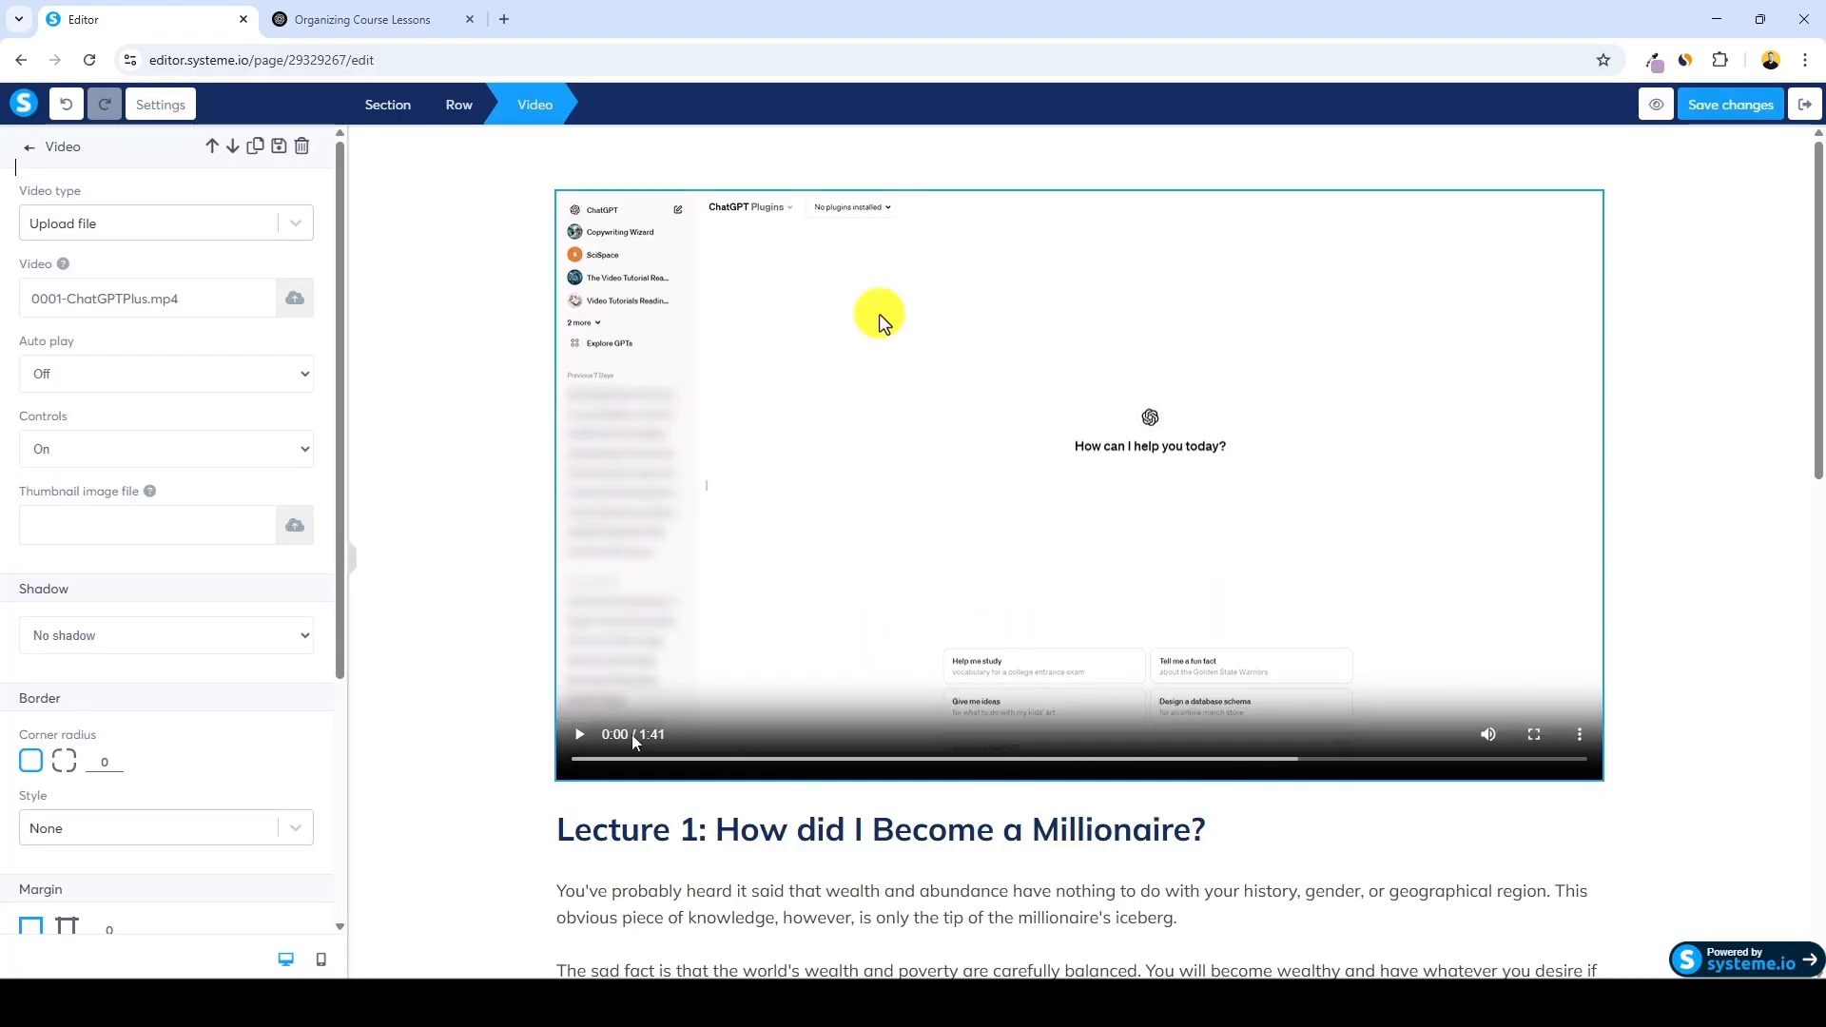
Delete the Recommended References heading, its row and a reference item from the lecture page
left_click(1796, 608)
scroll(1687, 480, "down", 3)
scroll(1698, 489, "down", 10)
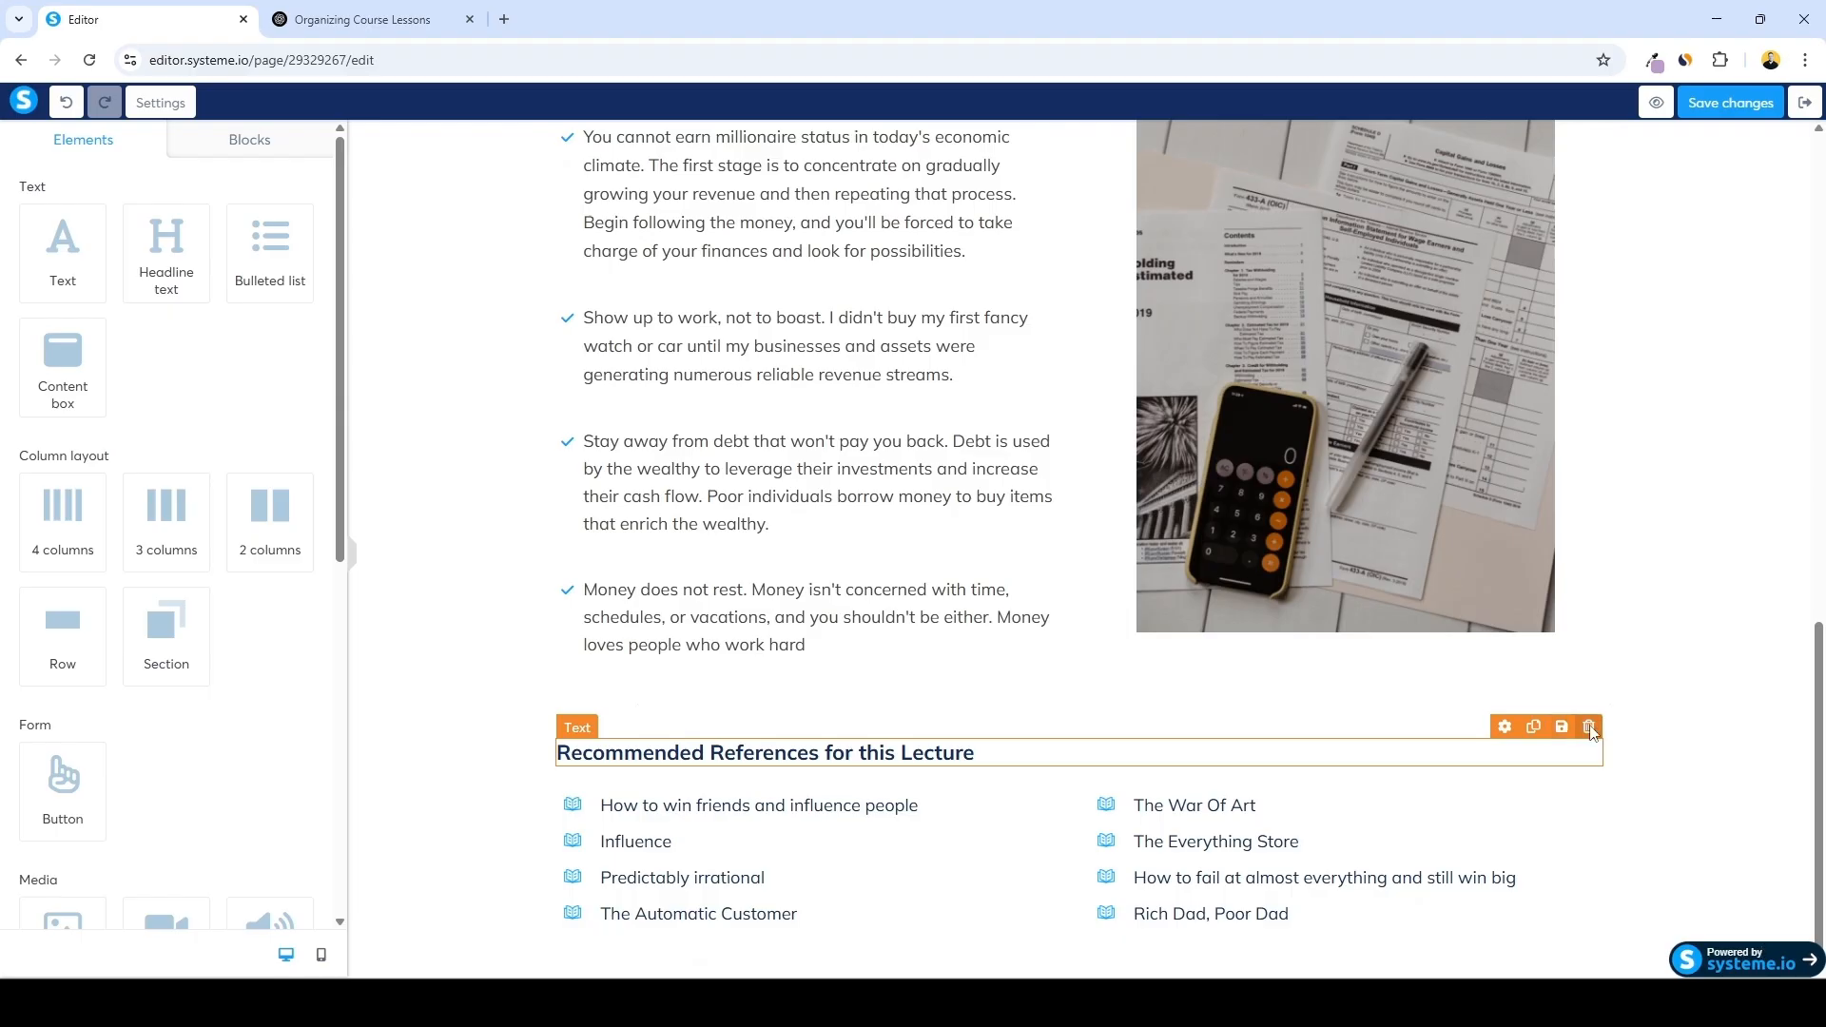
left_click(1589, 727)
left_click(996, 181)
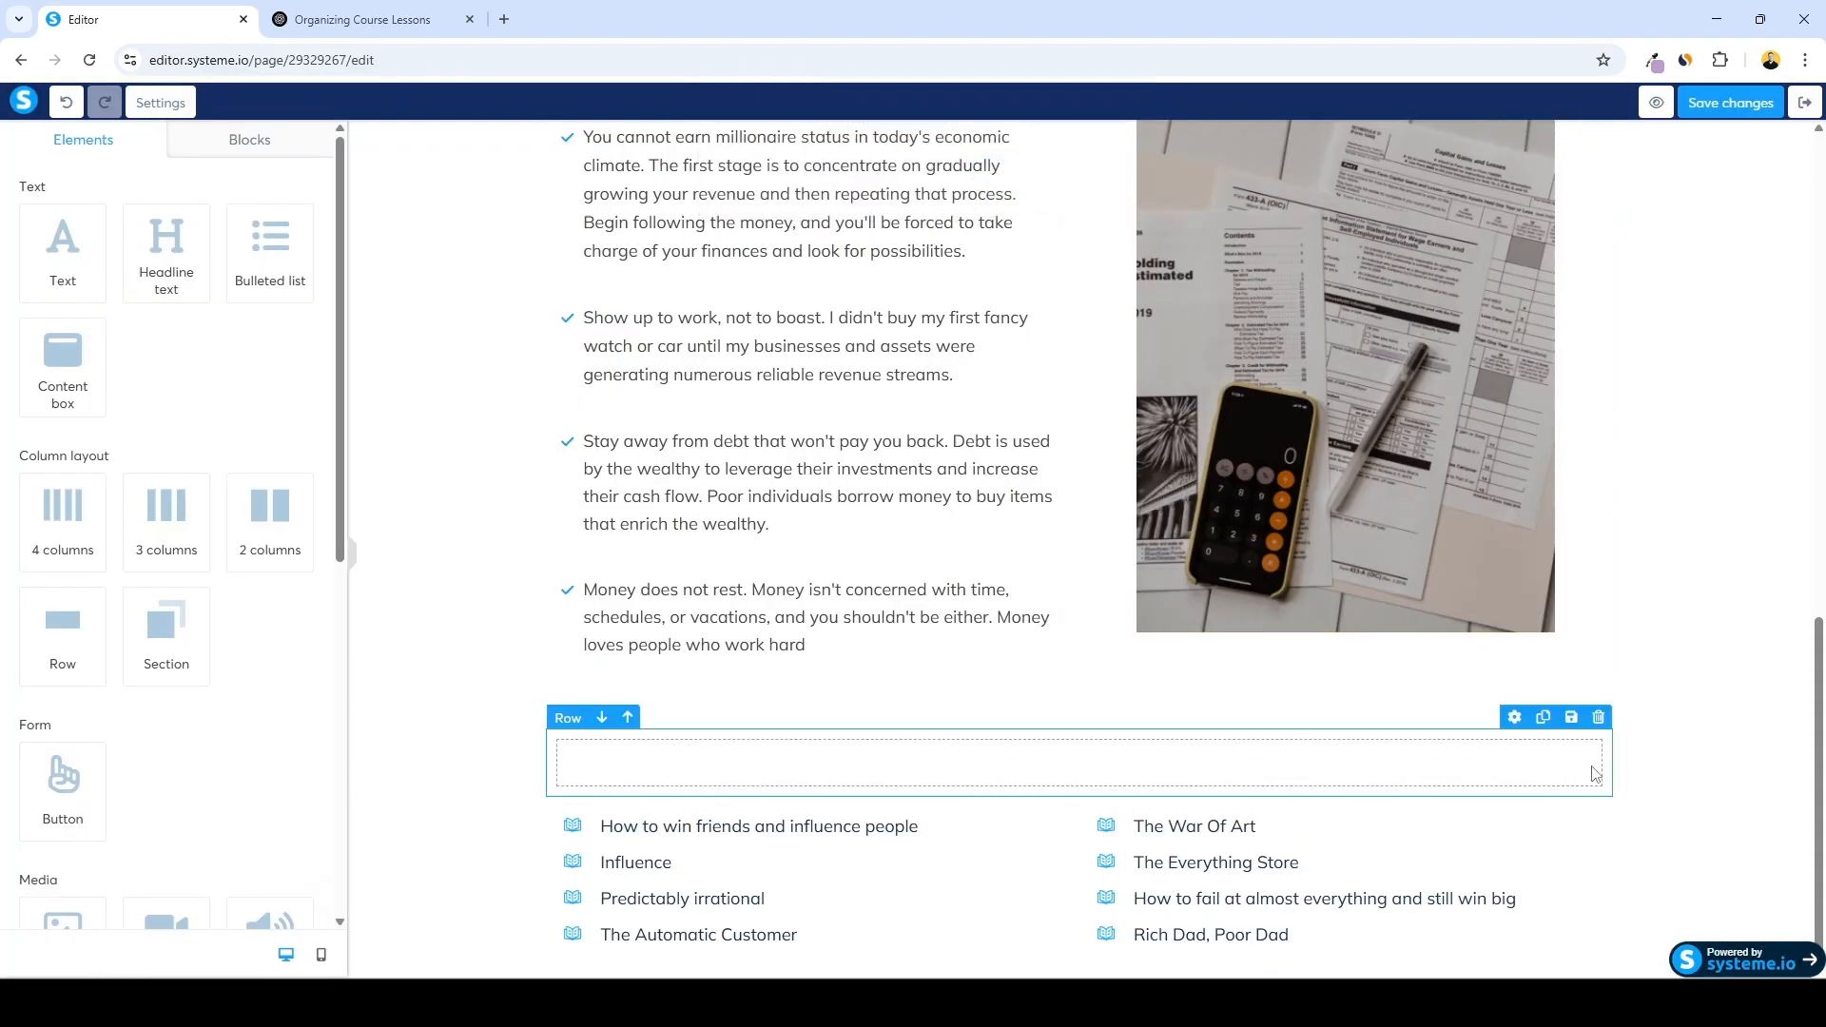
left_click(1598, 717)
left_click(997, 181)
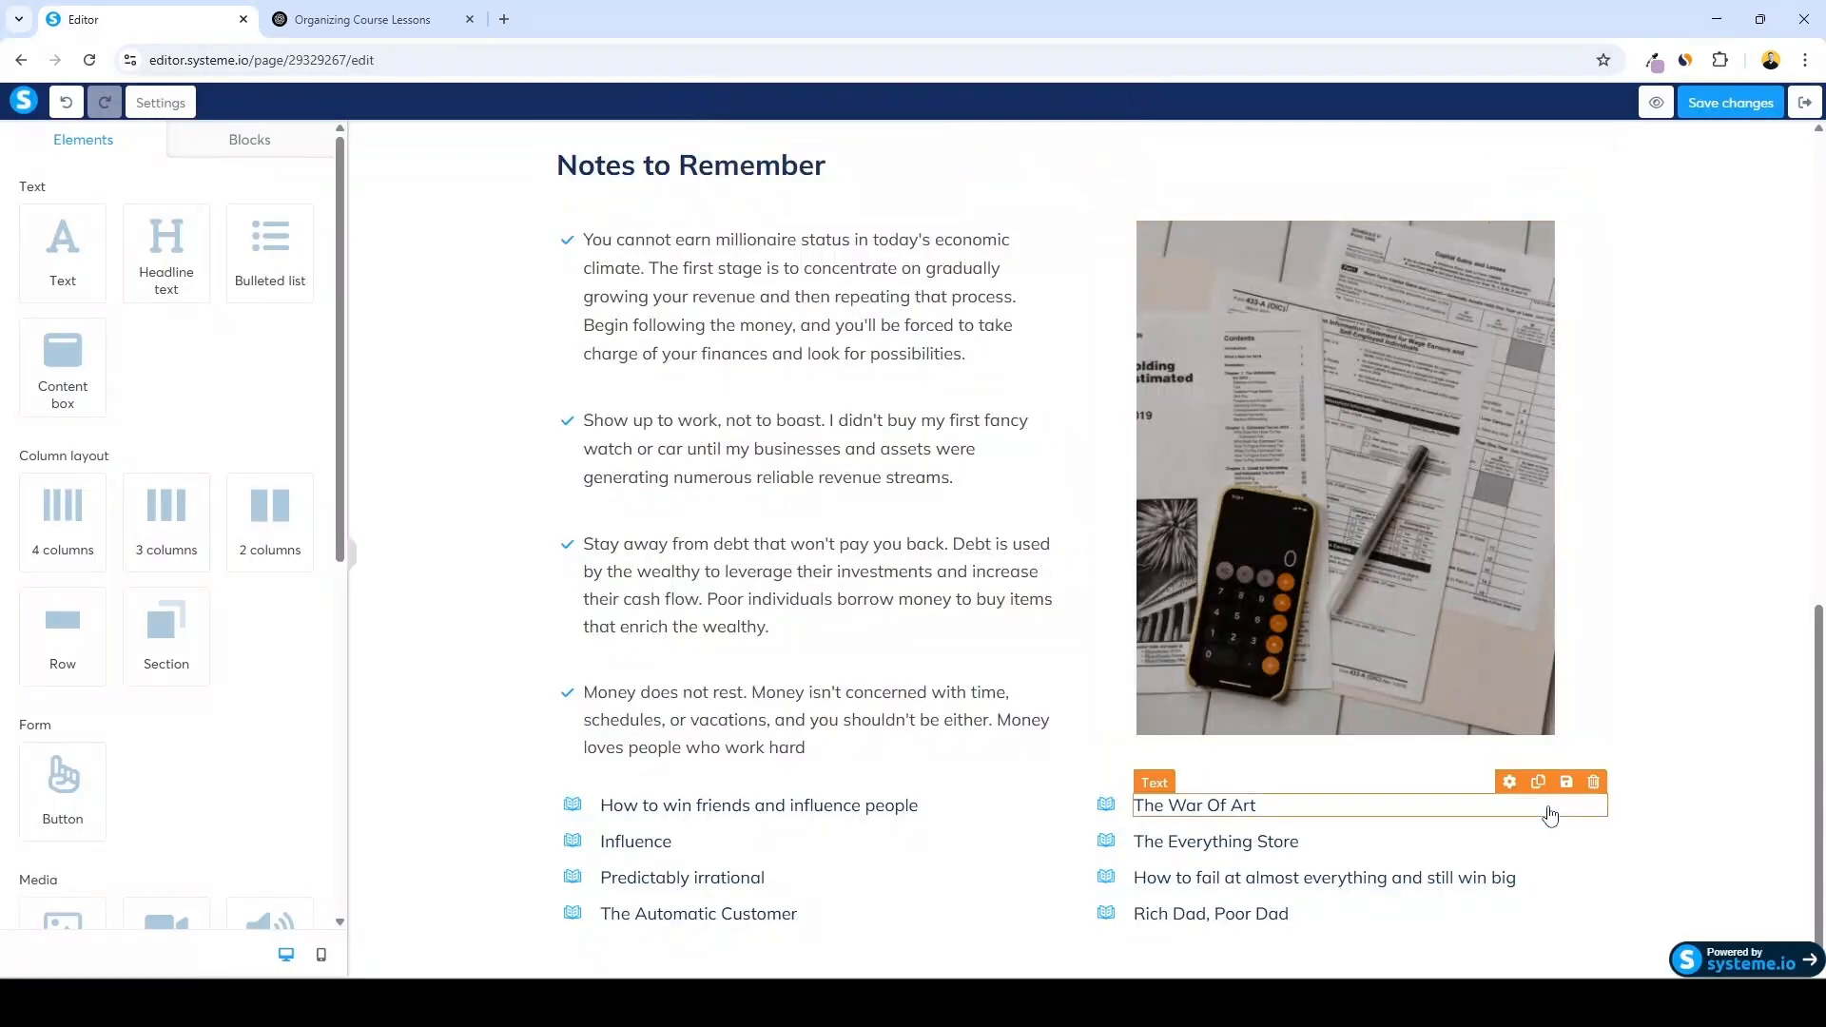
left_click(1597, 763)
left_click(996, 181)
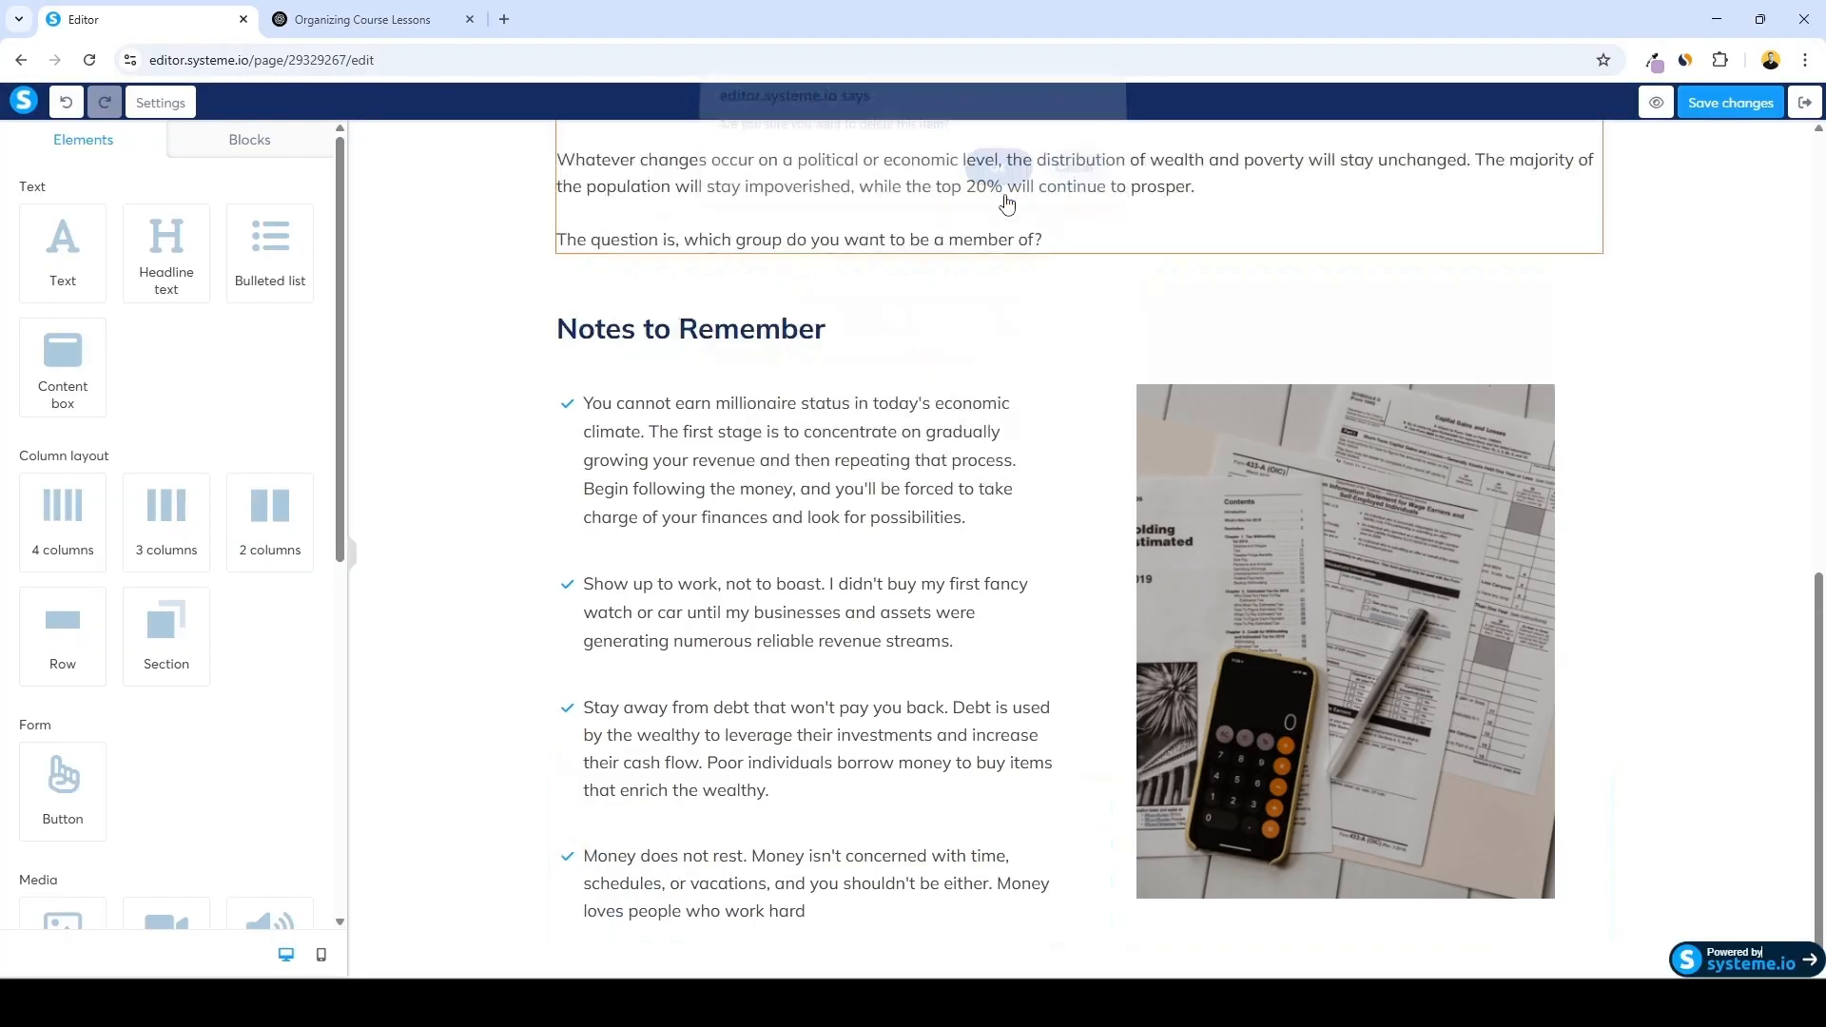
Delete the image and the Notes to Remember row below the lecture text
scroll(1454, 623, "up", 2)
left_click(1588, 657)
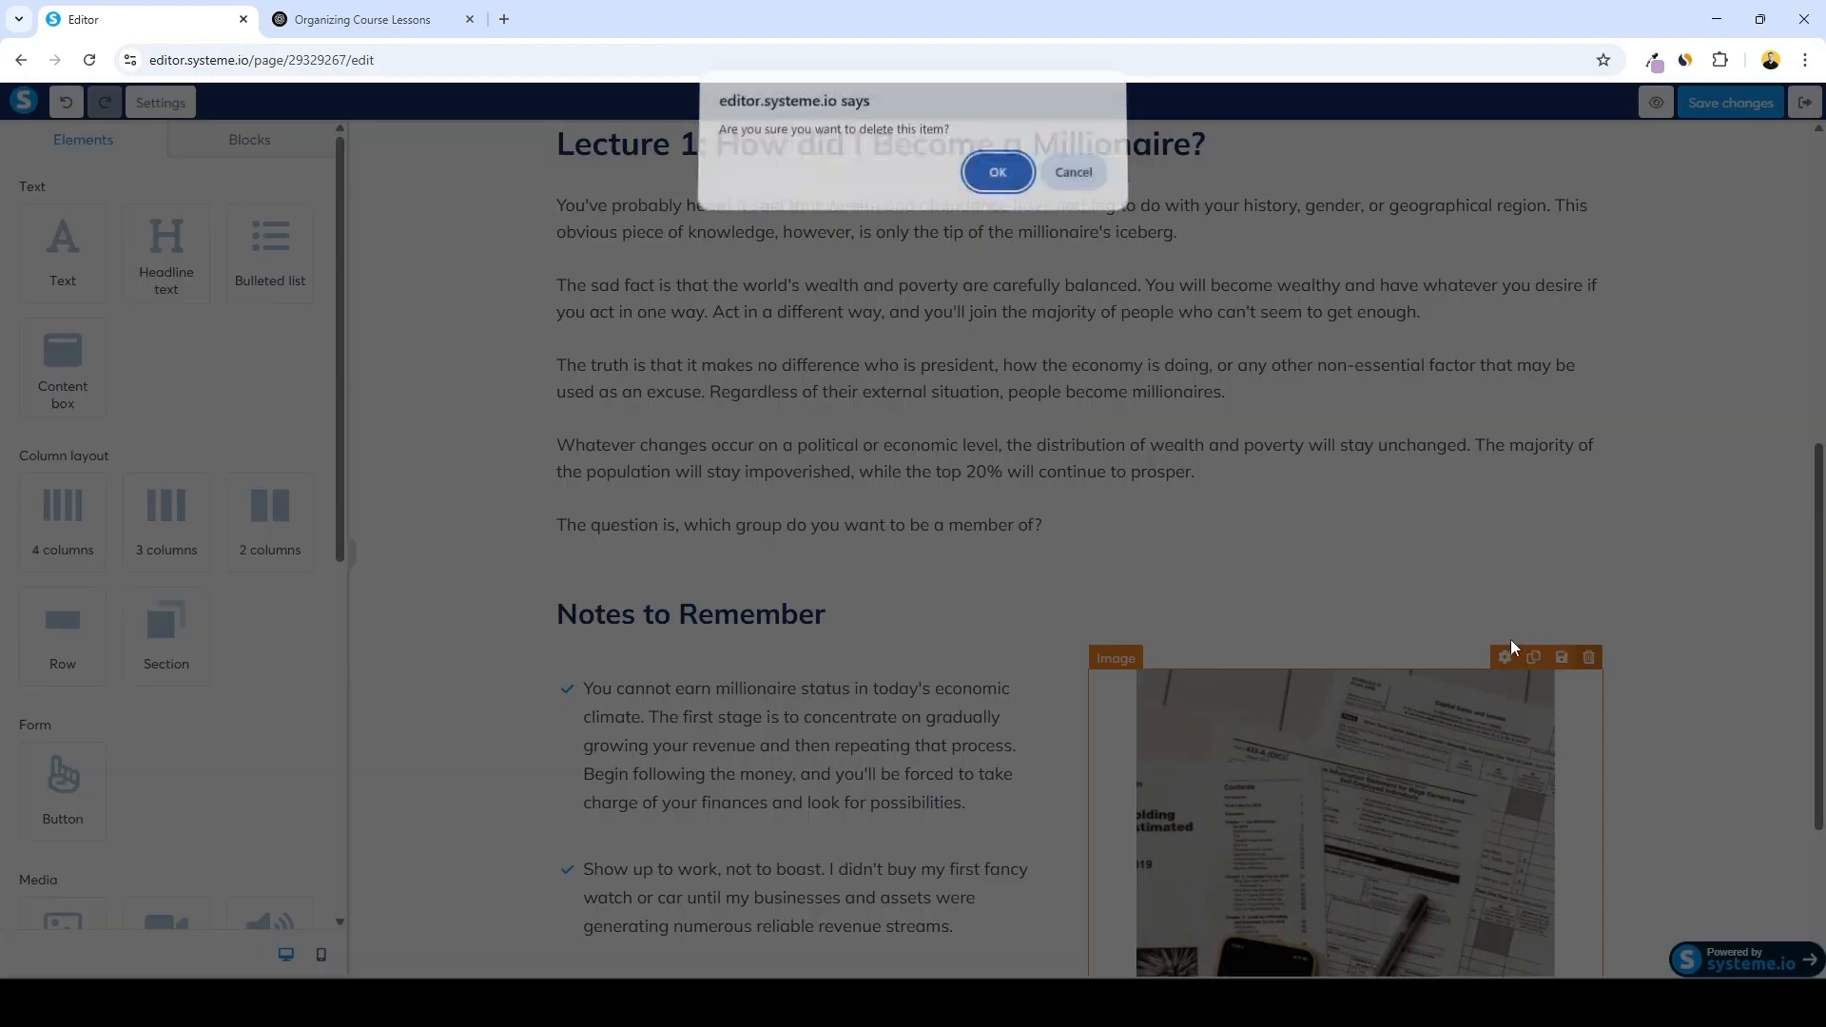
left_click(996, 181)
key("Delete")
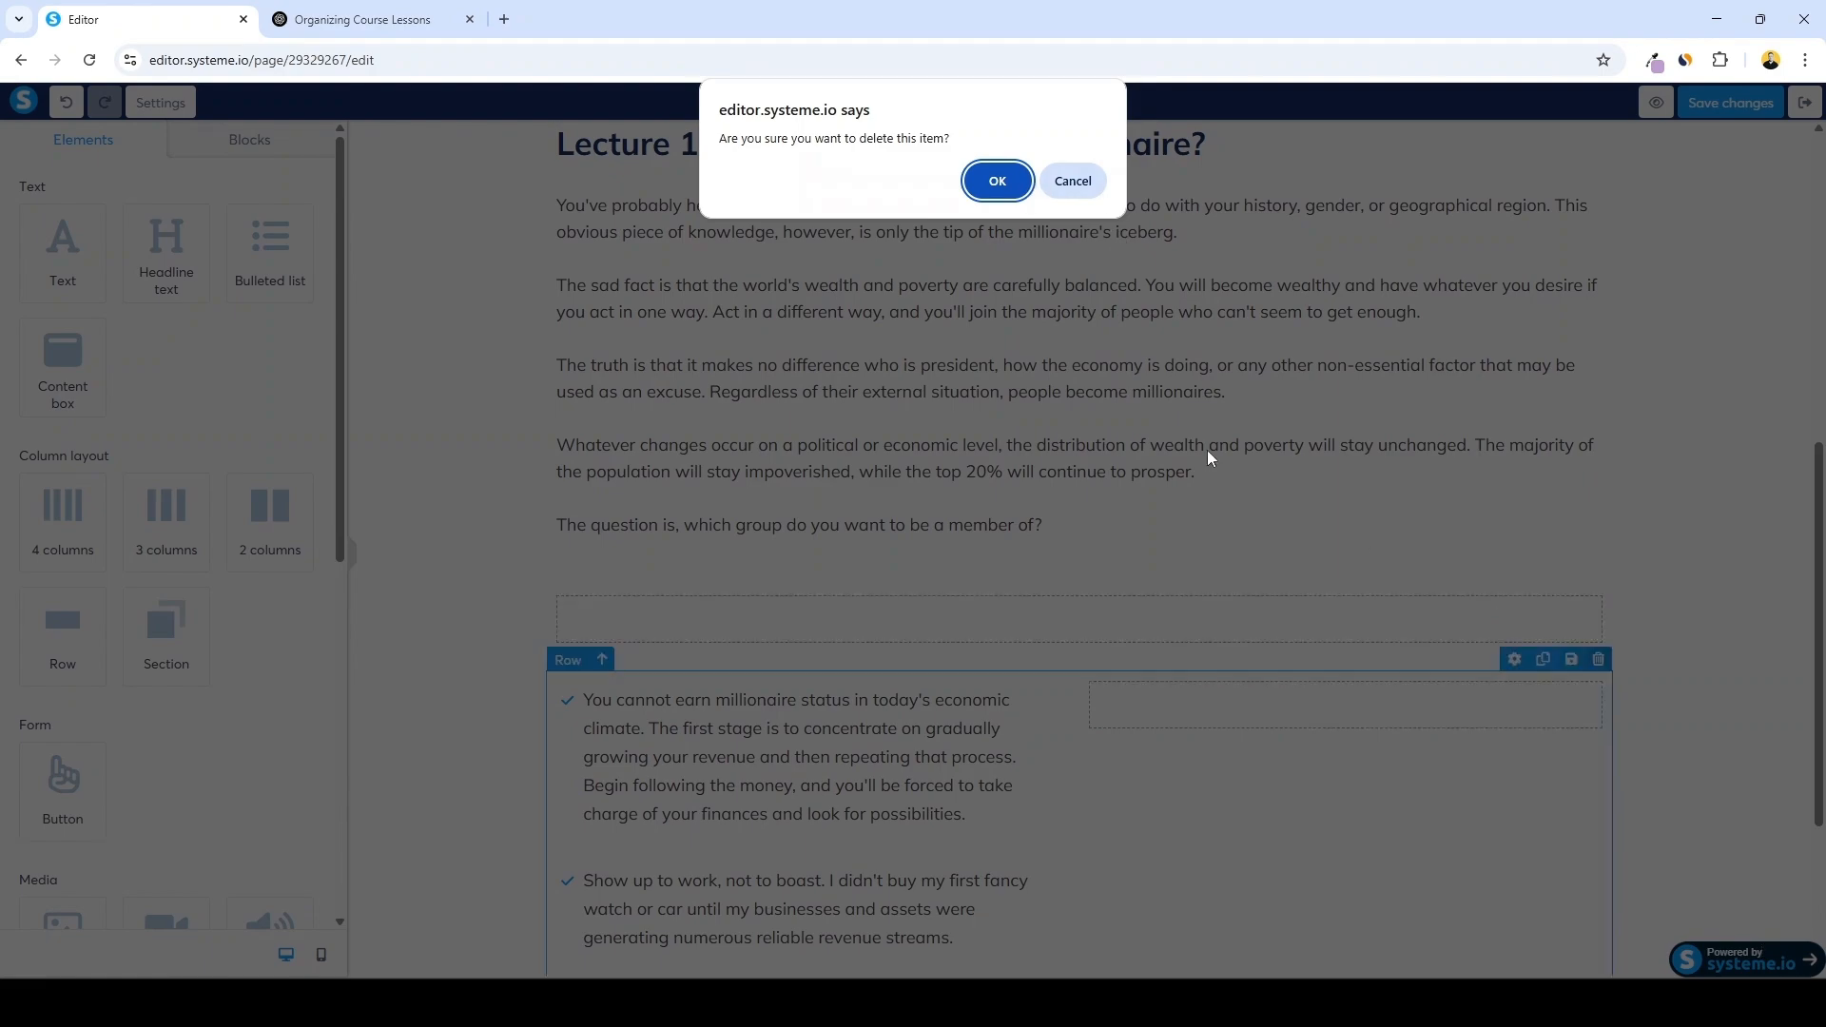
left_click(1001, 183)
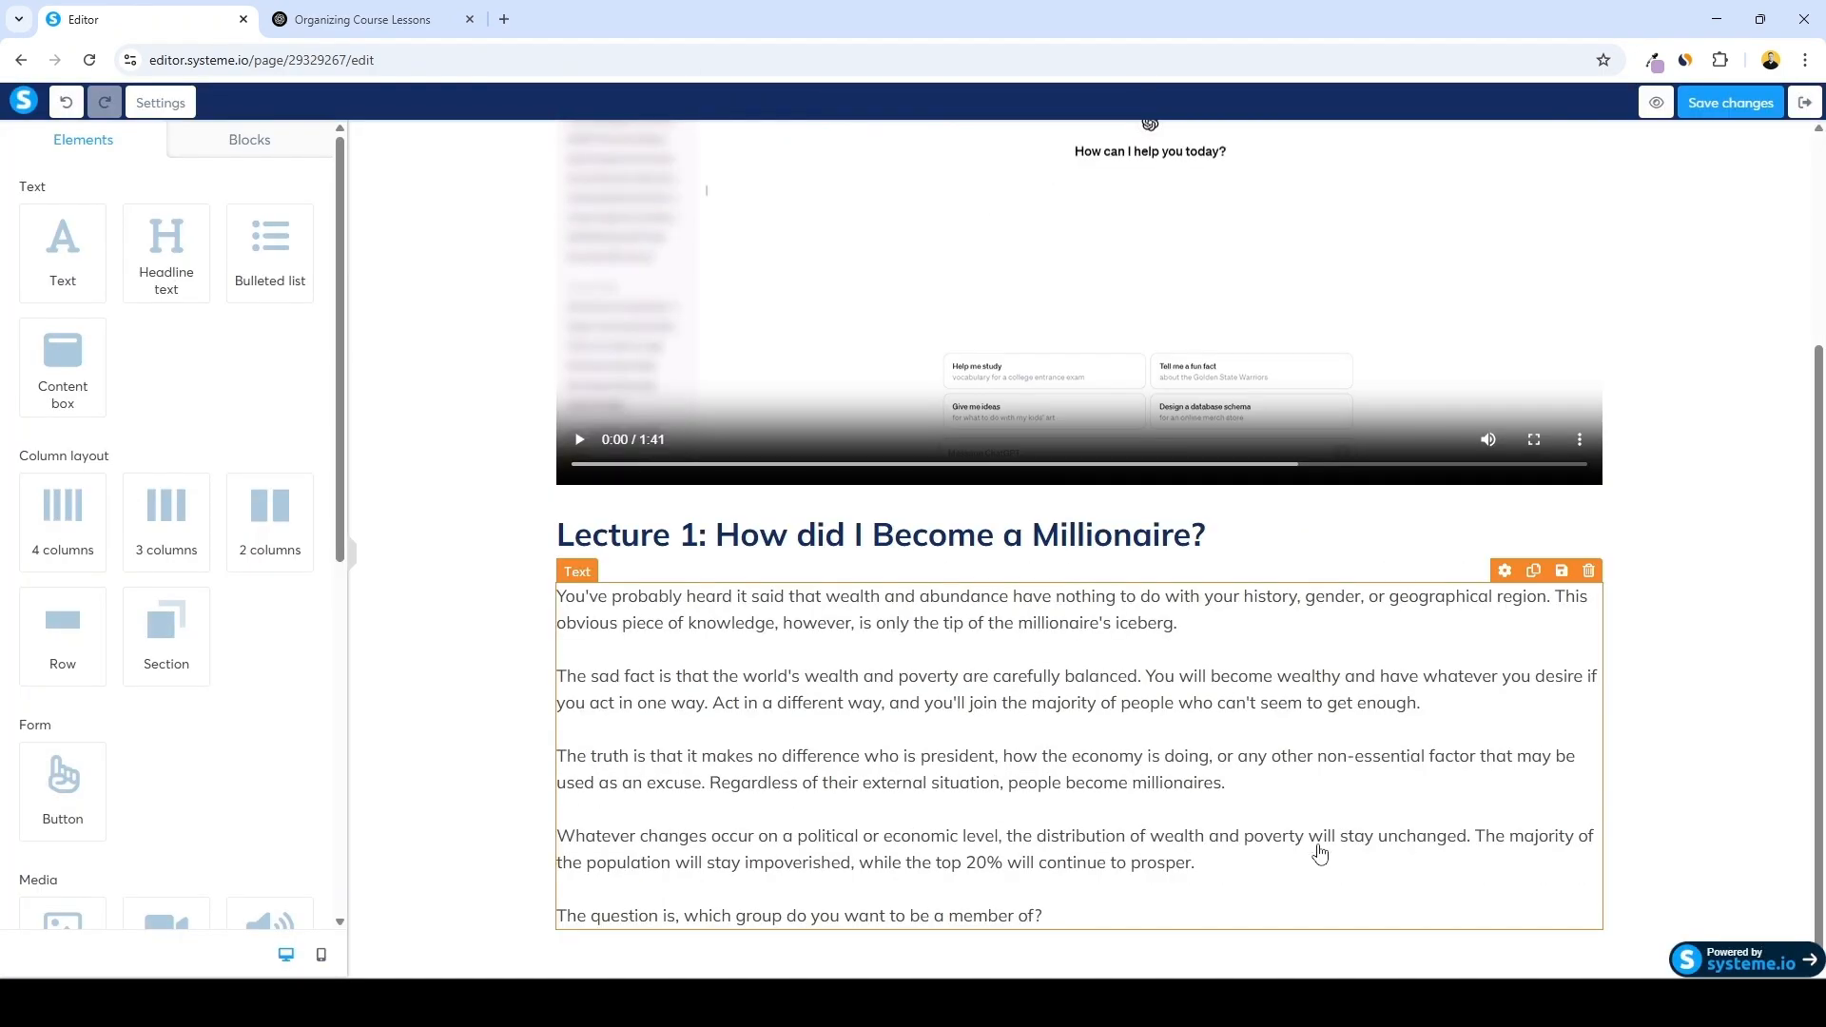
Open the 0001---ChatGPT-Plus transcript in the Machine Transcripts folder and copy its full text
left_click(761, 1003)
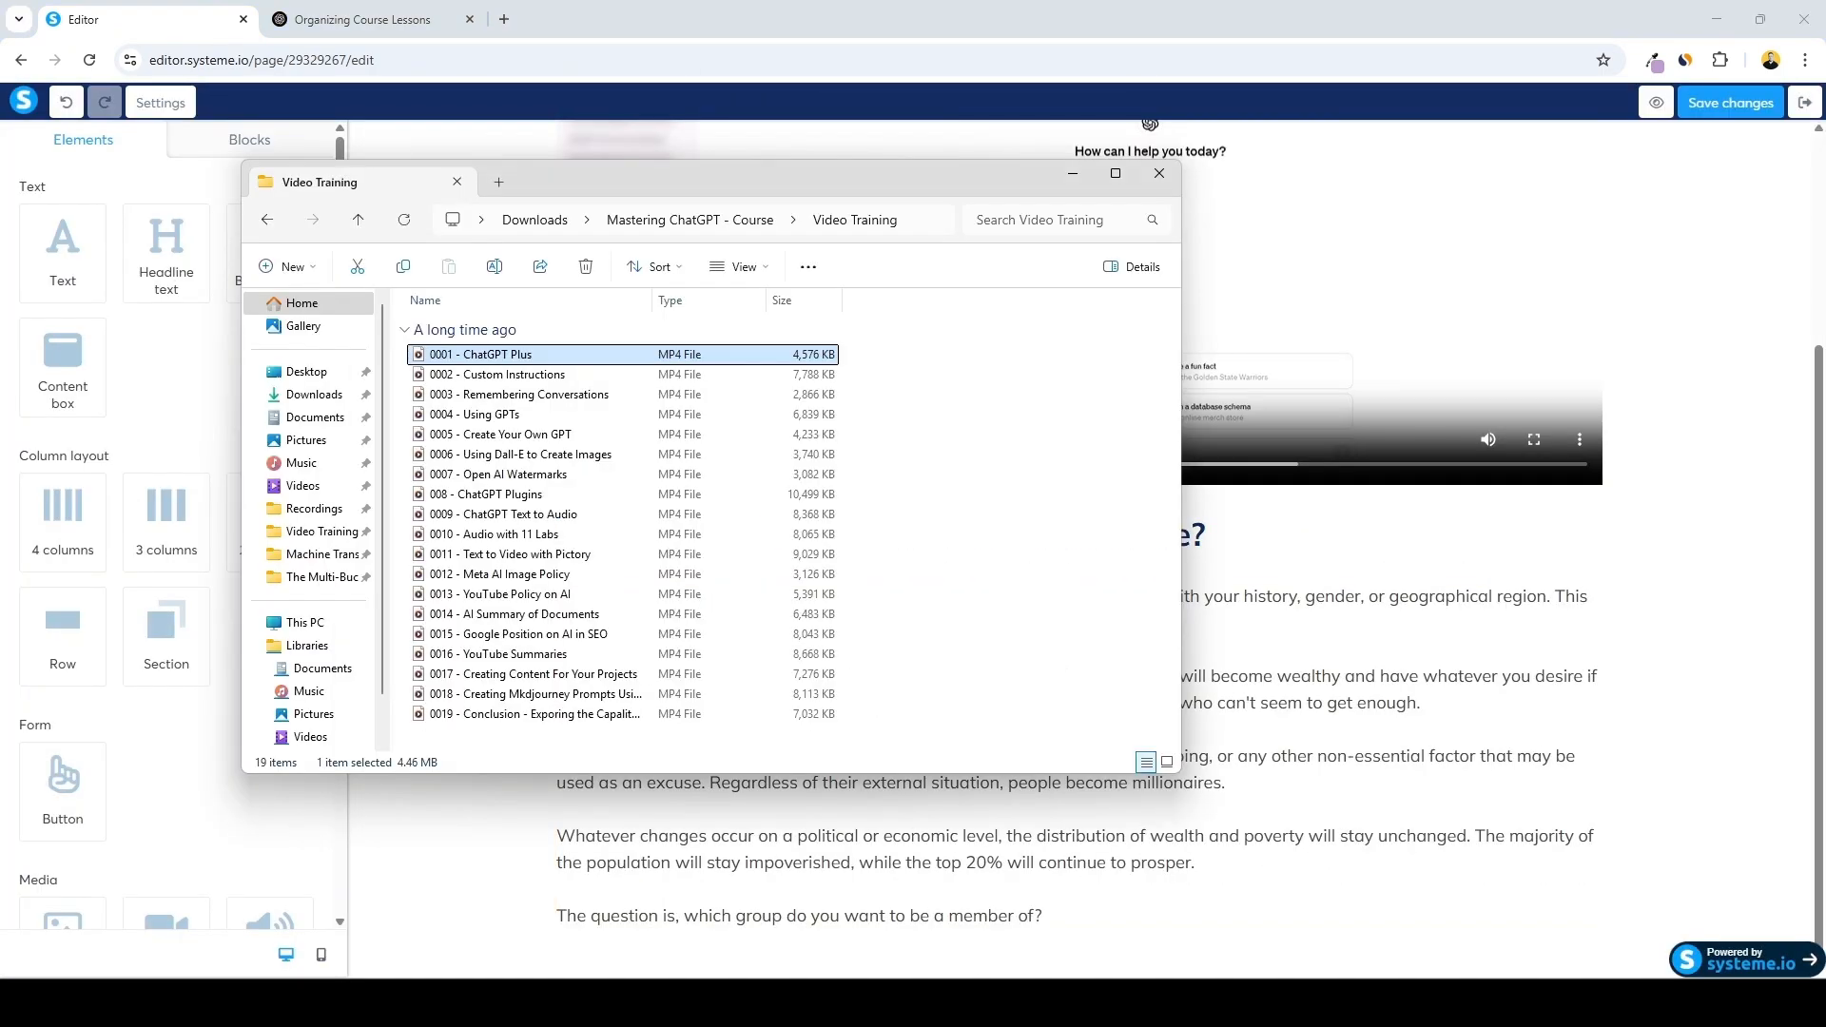
left_click(267, 220)
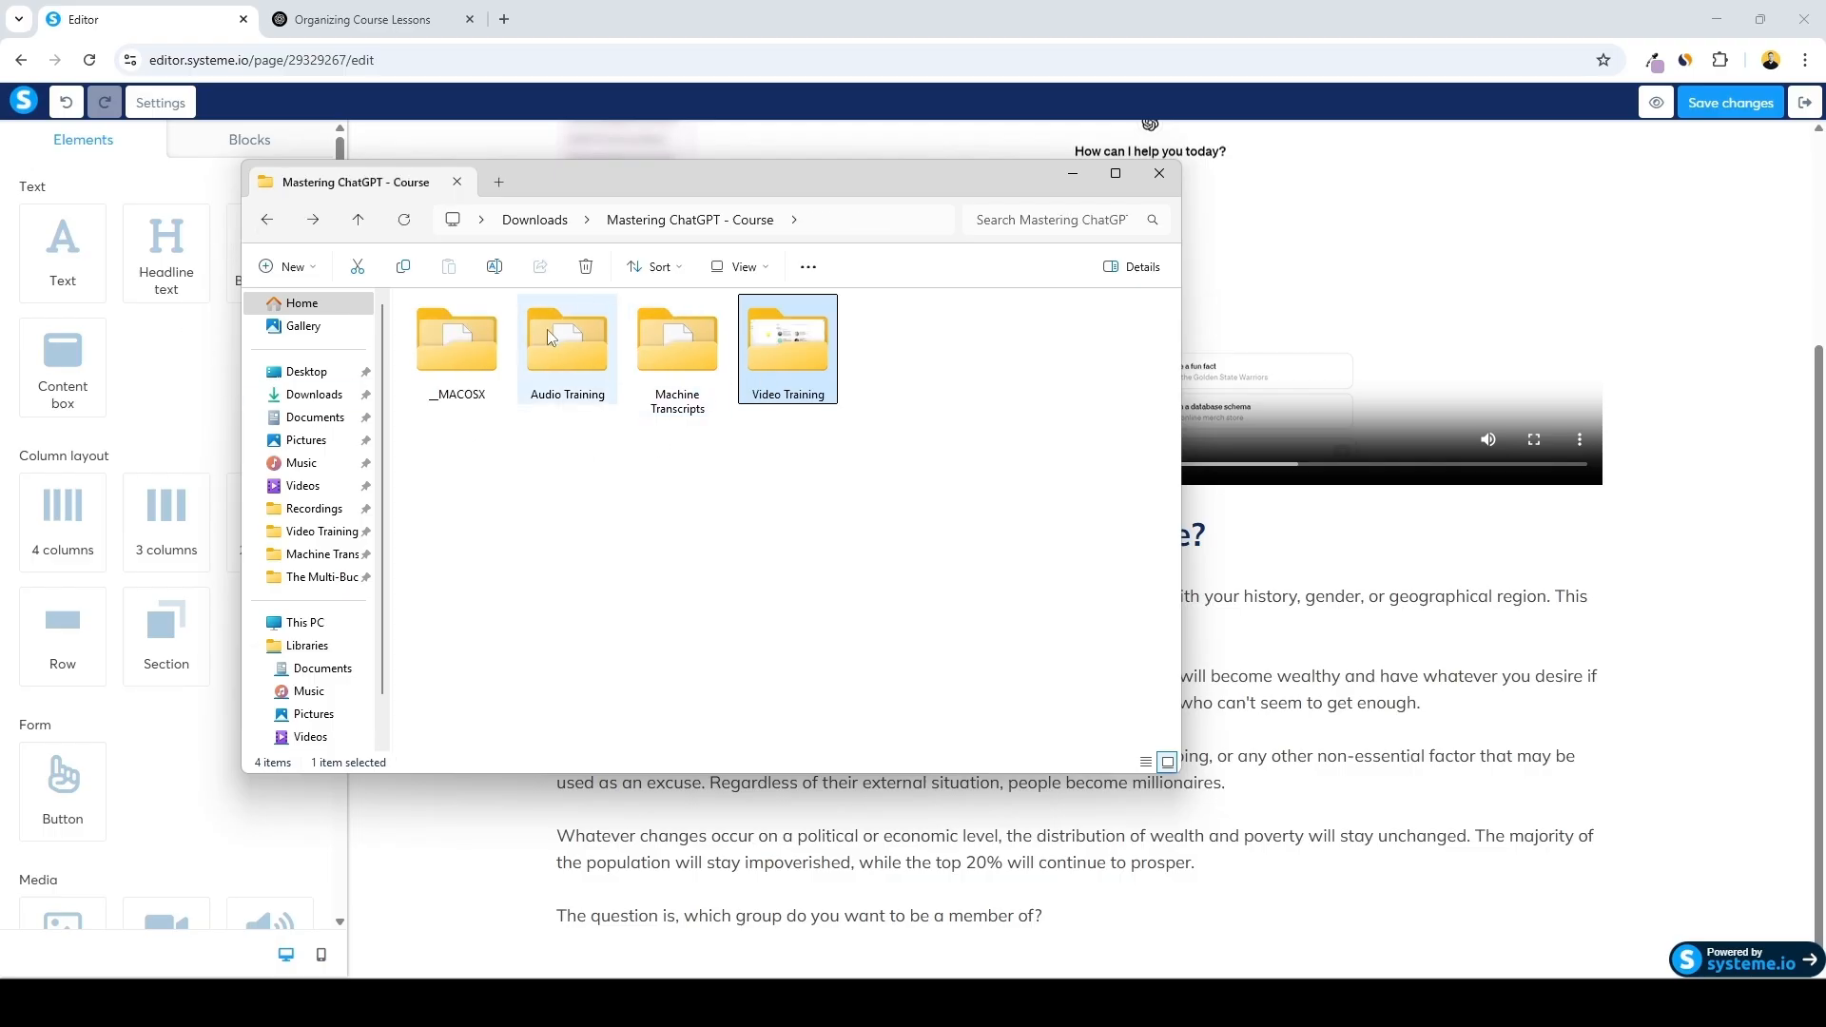
double_click(665, 346)
double_click(560, 734)
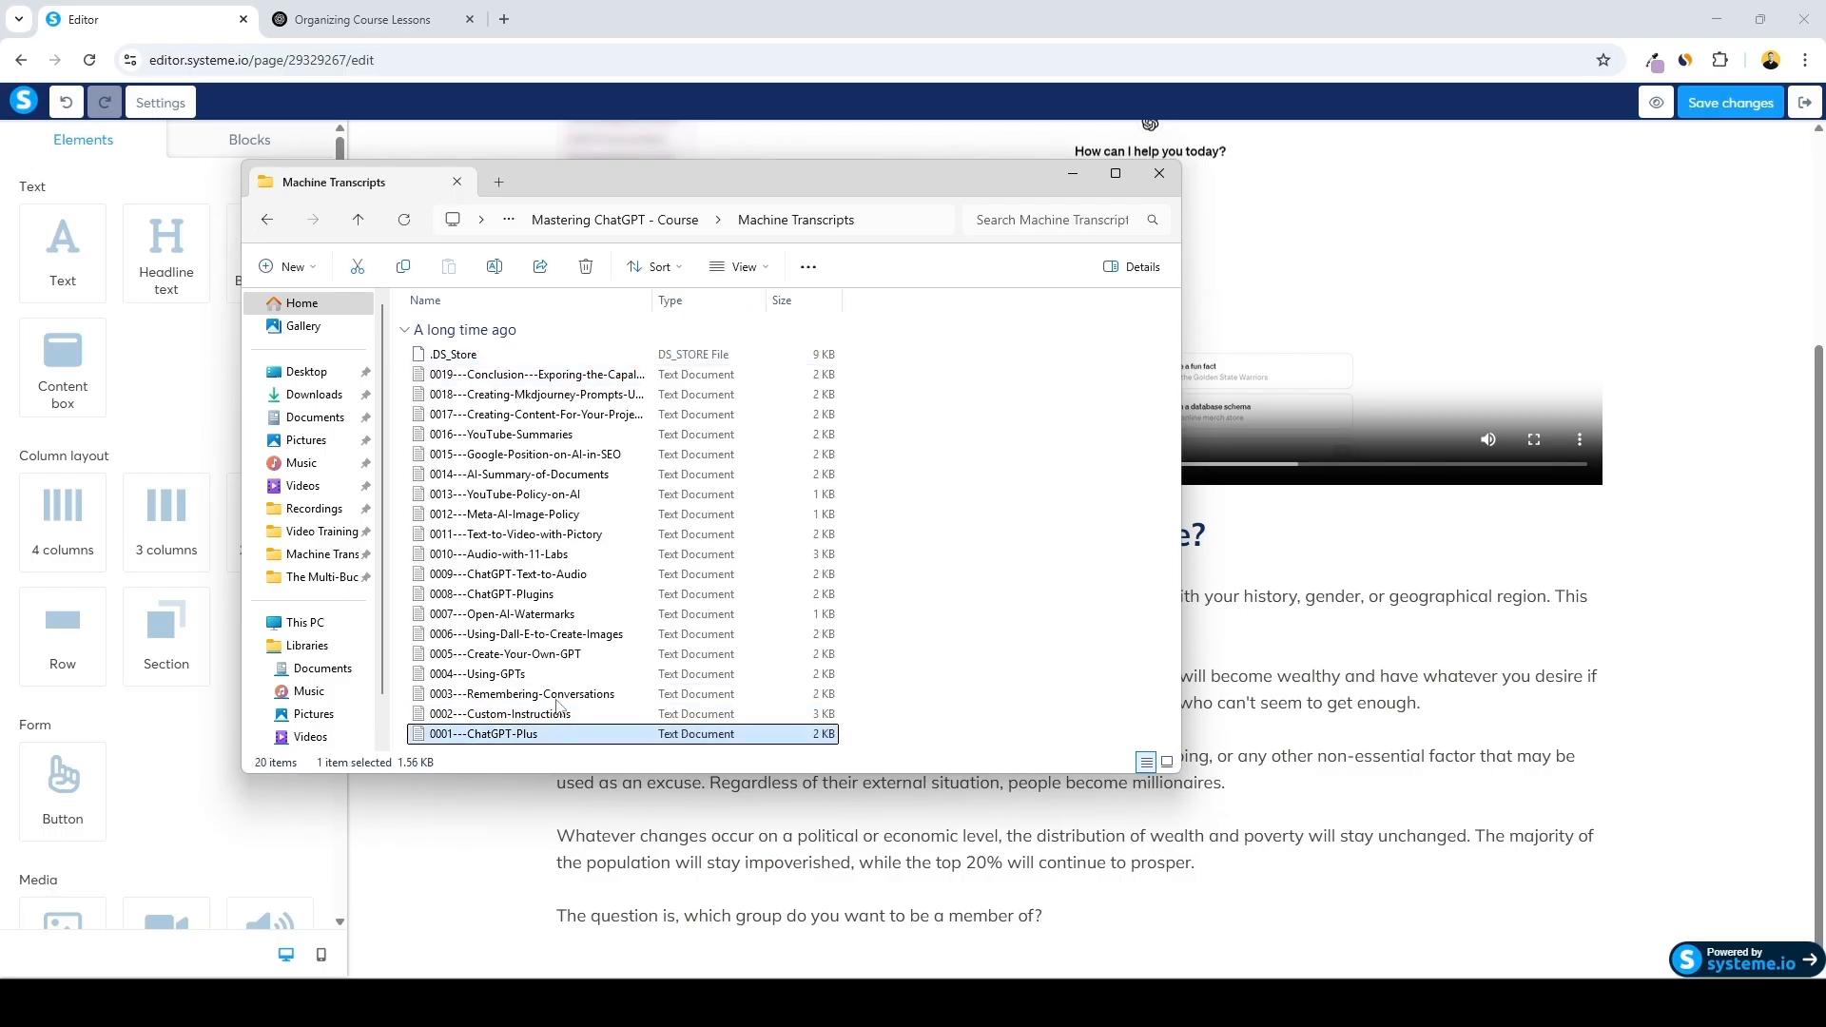
scroll(561, 497, "down", 1)
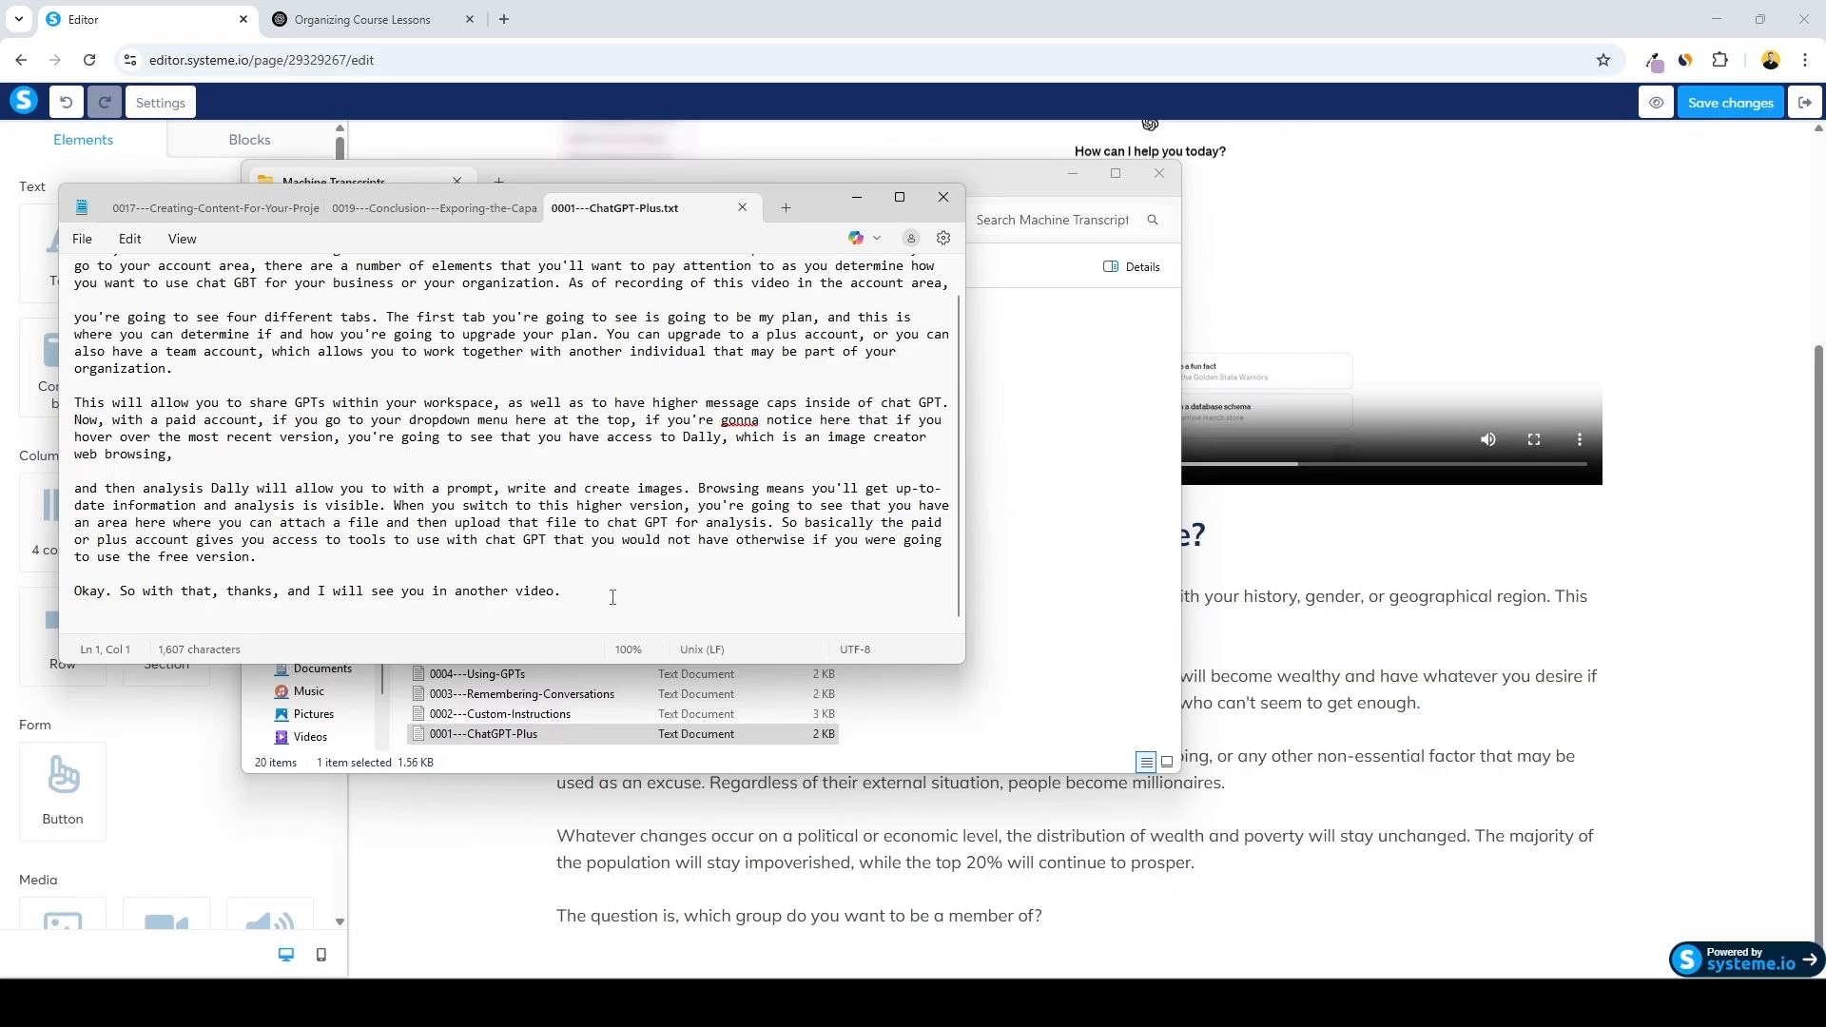
left_click_drag(613, 598, 30, 160)
key("ctrl+c")
Paste the transcript into ChatGPT, prefixed with "read this lesson transcript and generate me a description for this course lesson", and send it
left_click(348, 19)
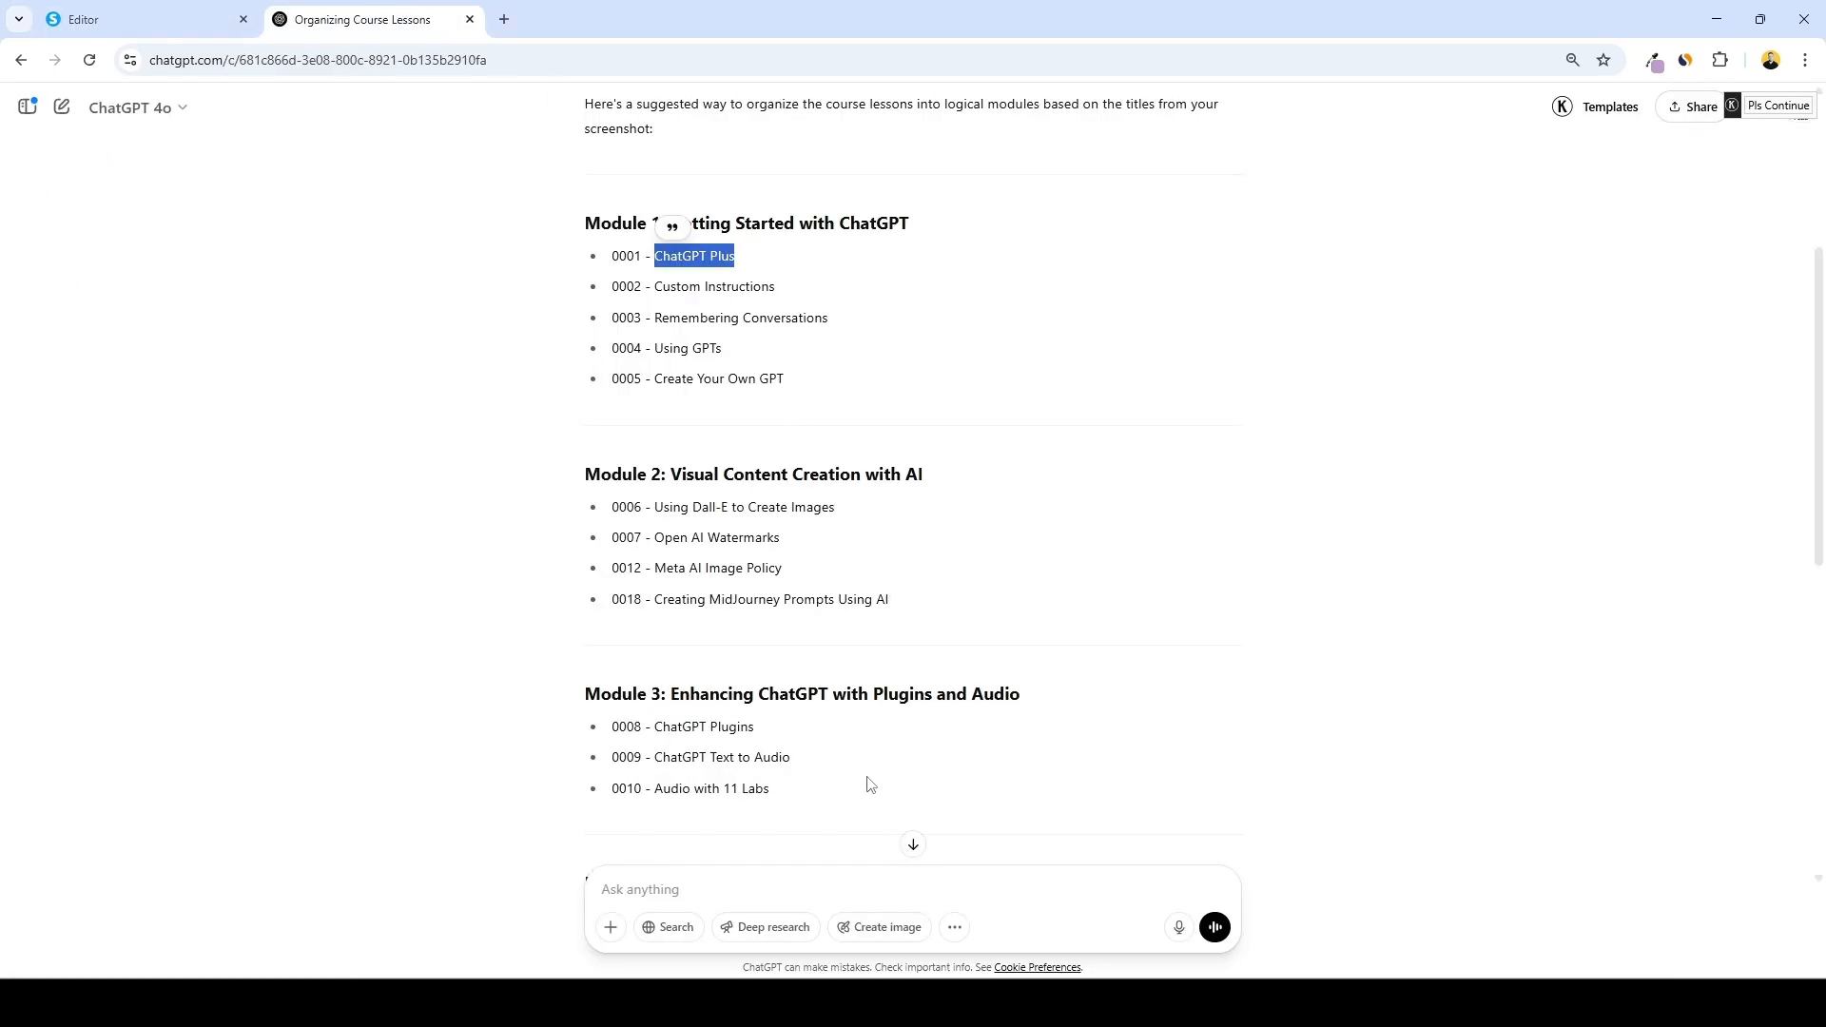
left_click(860, 876)
key("ctrl+v")
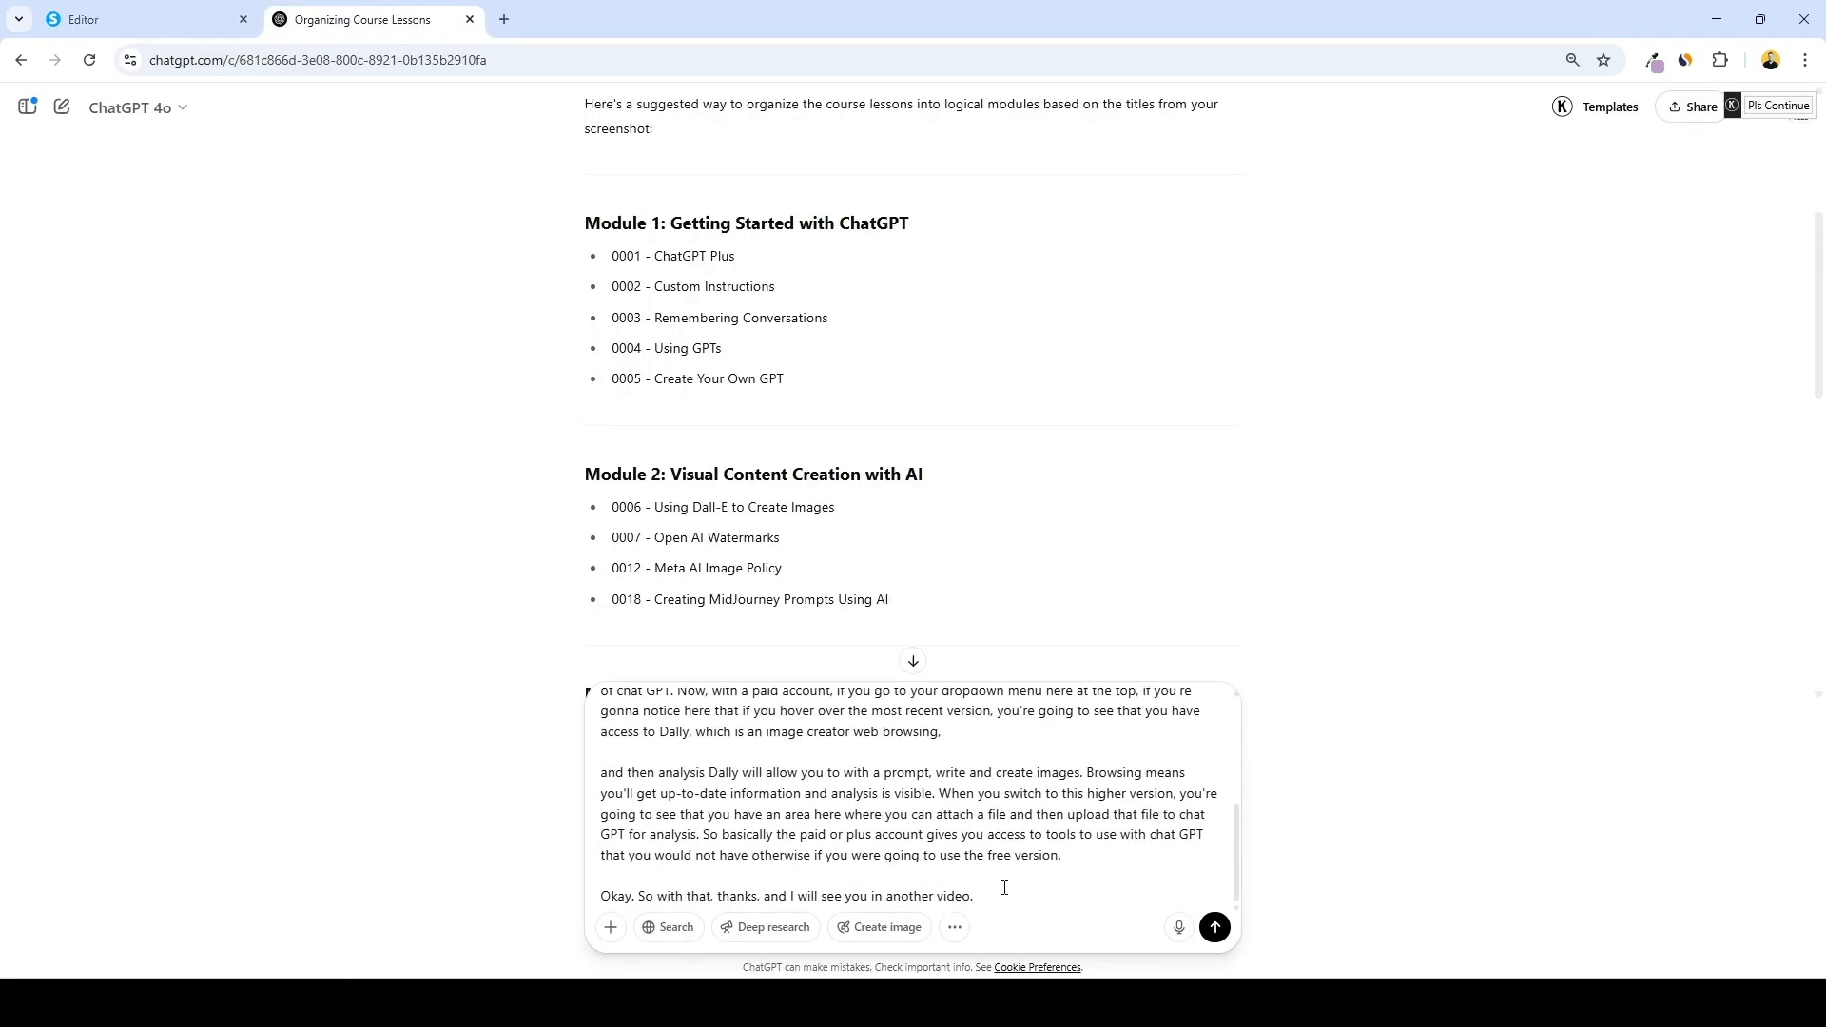
scroll(1006, 894, "up", 7)
left_click(1006, 705)
type("read this lesson transcript and generate me a description for this course lesson")
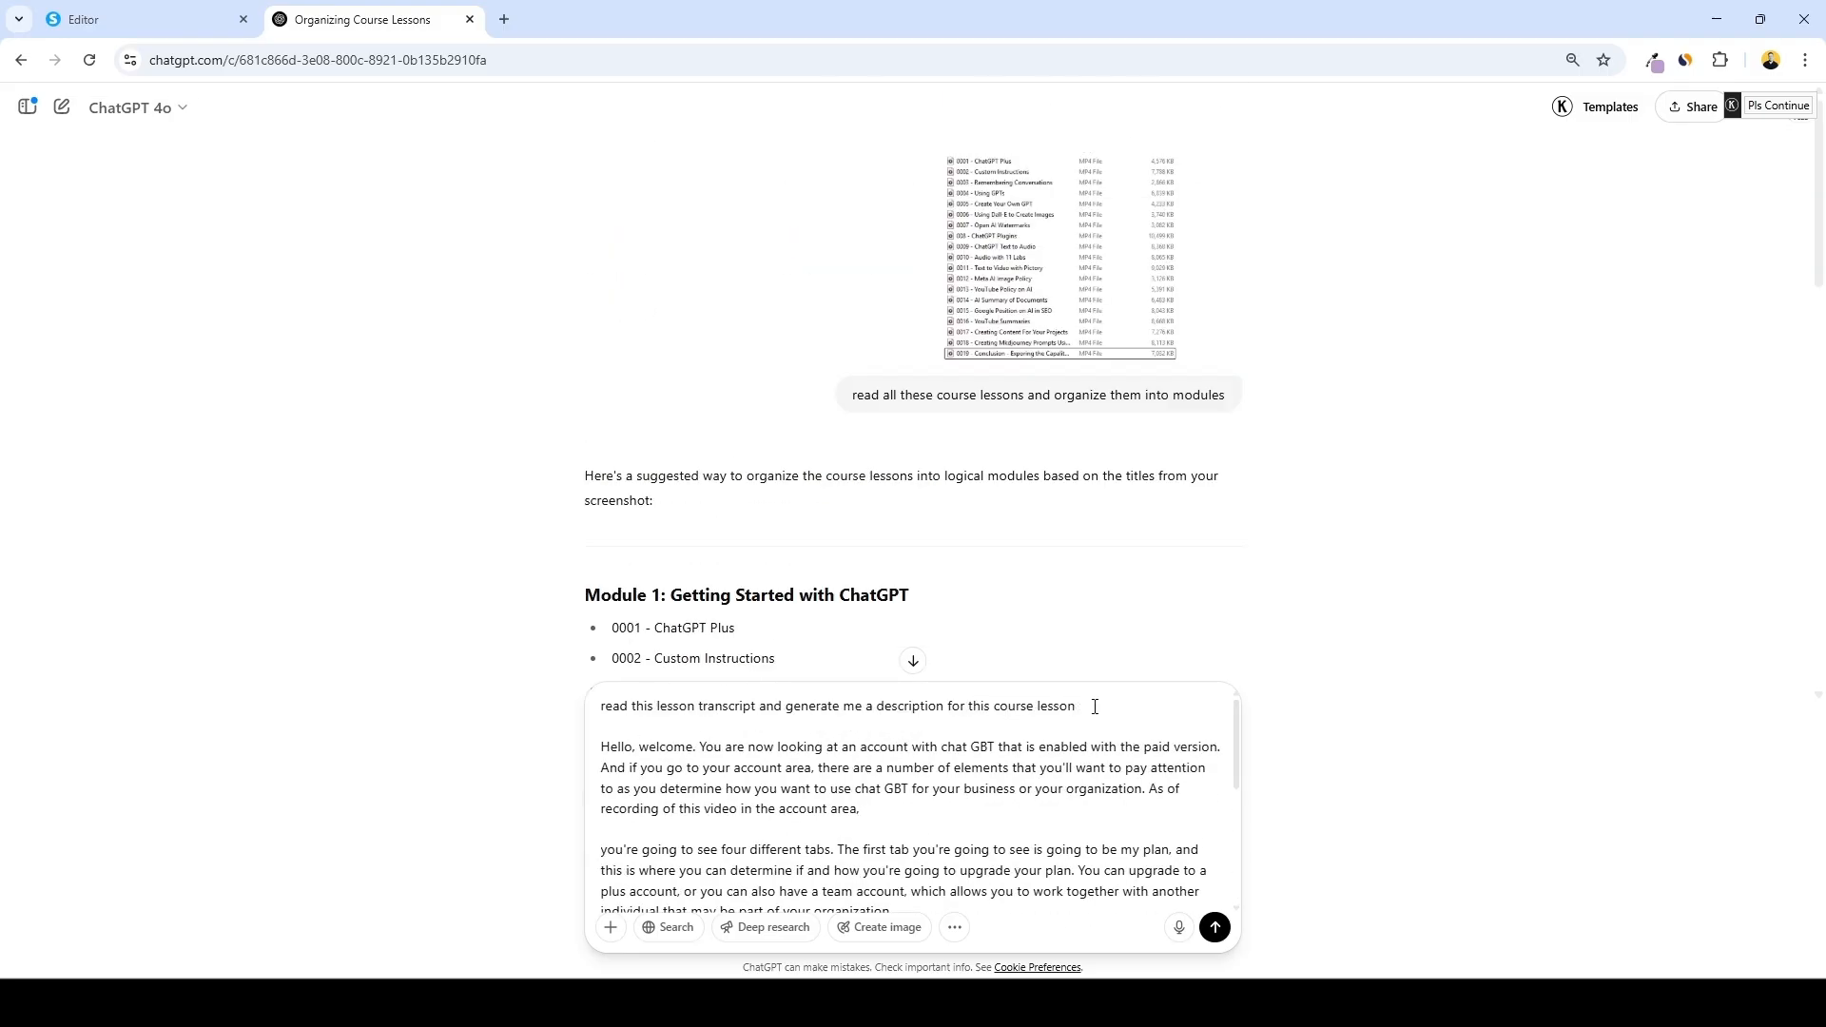
key("Return")
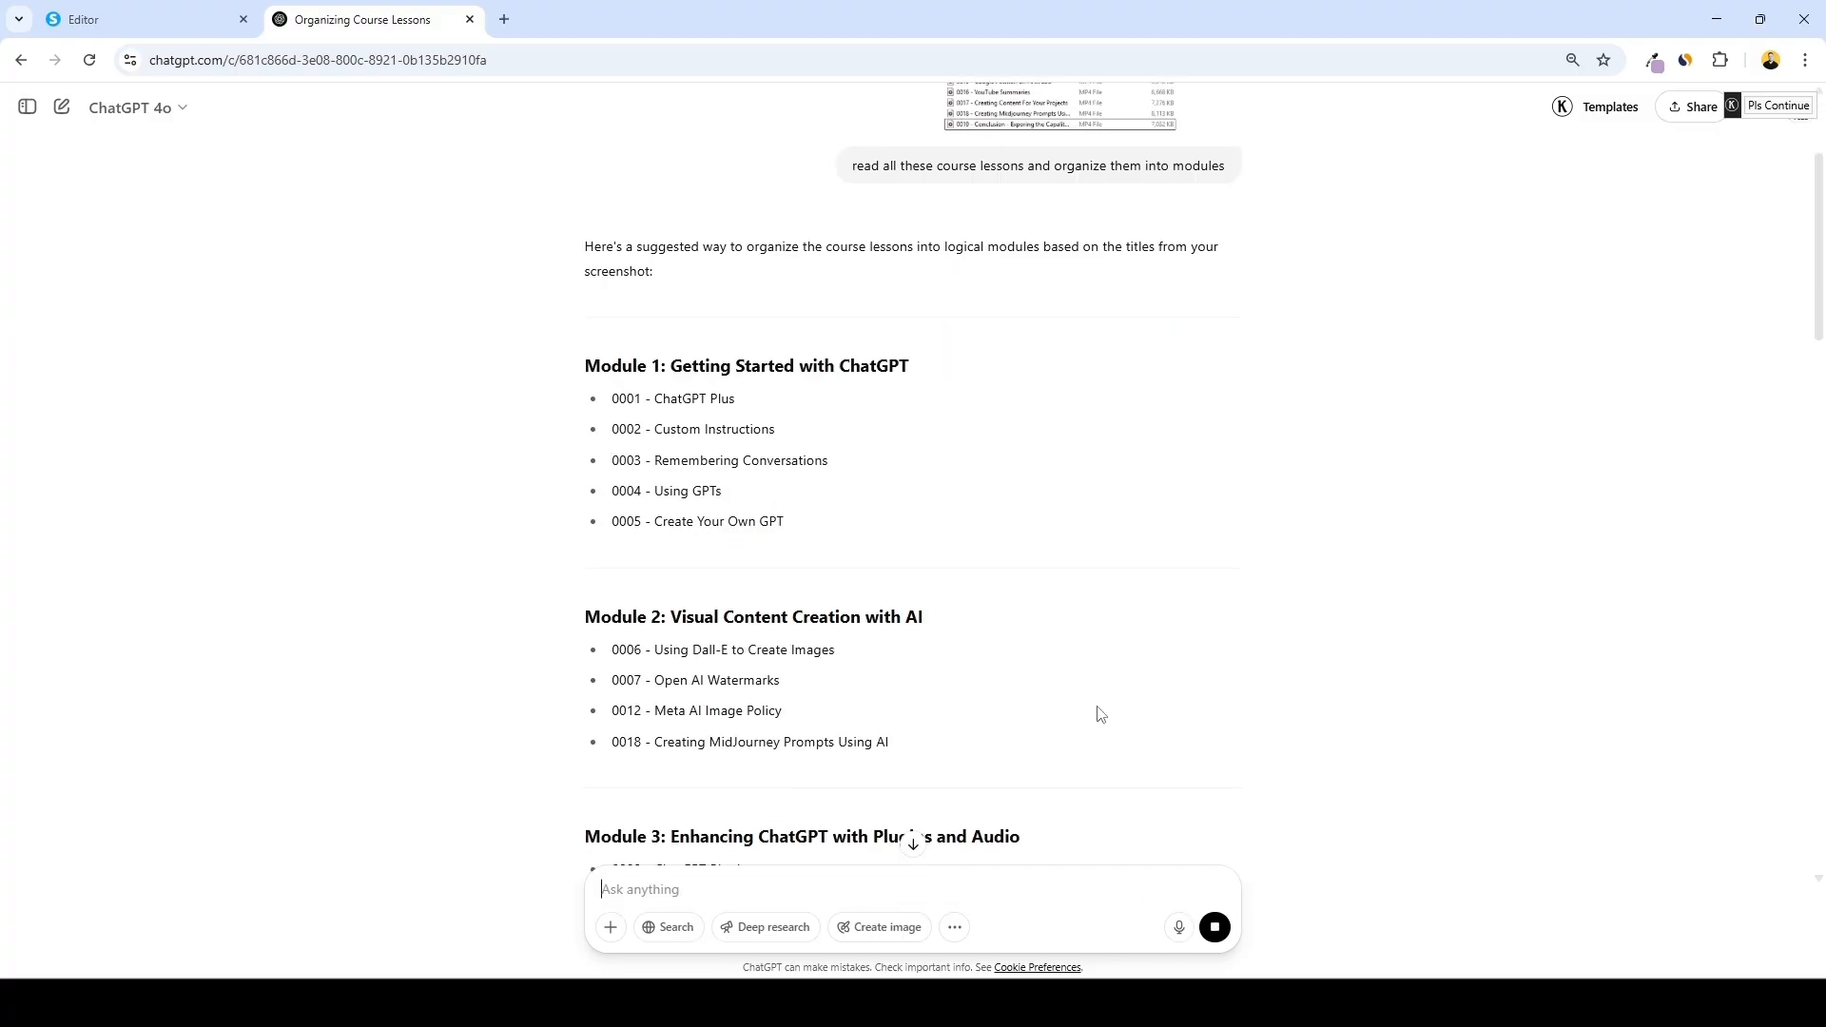
Replace the heading text after "Lecture 1:" with ChatGPT Plus: Unlocking Premium Features from ChatGPT's answer
scroll(706, 415, "down", 1)
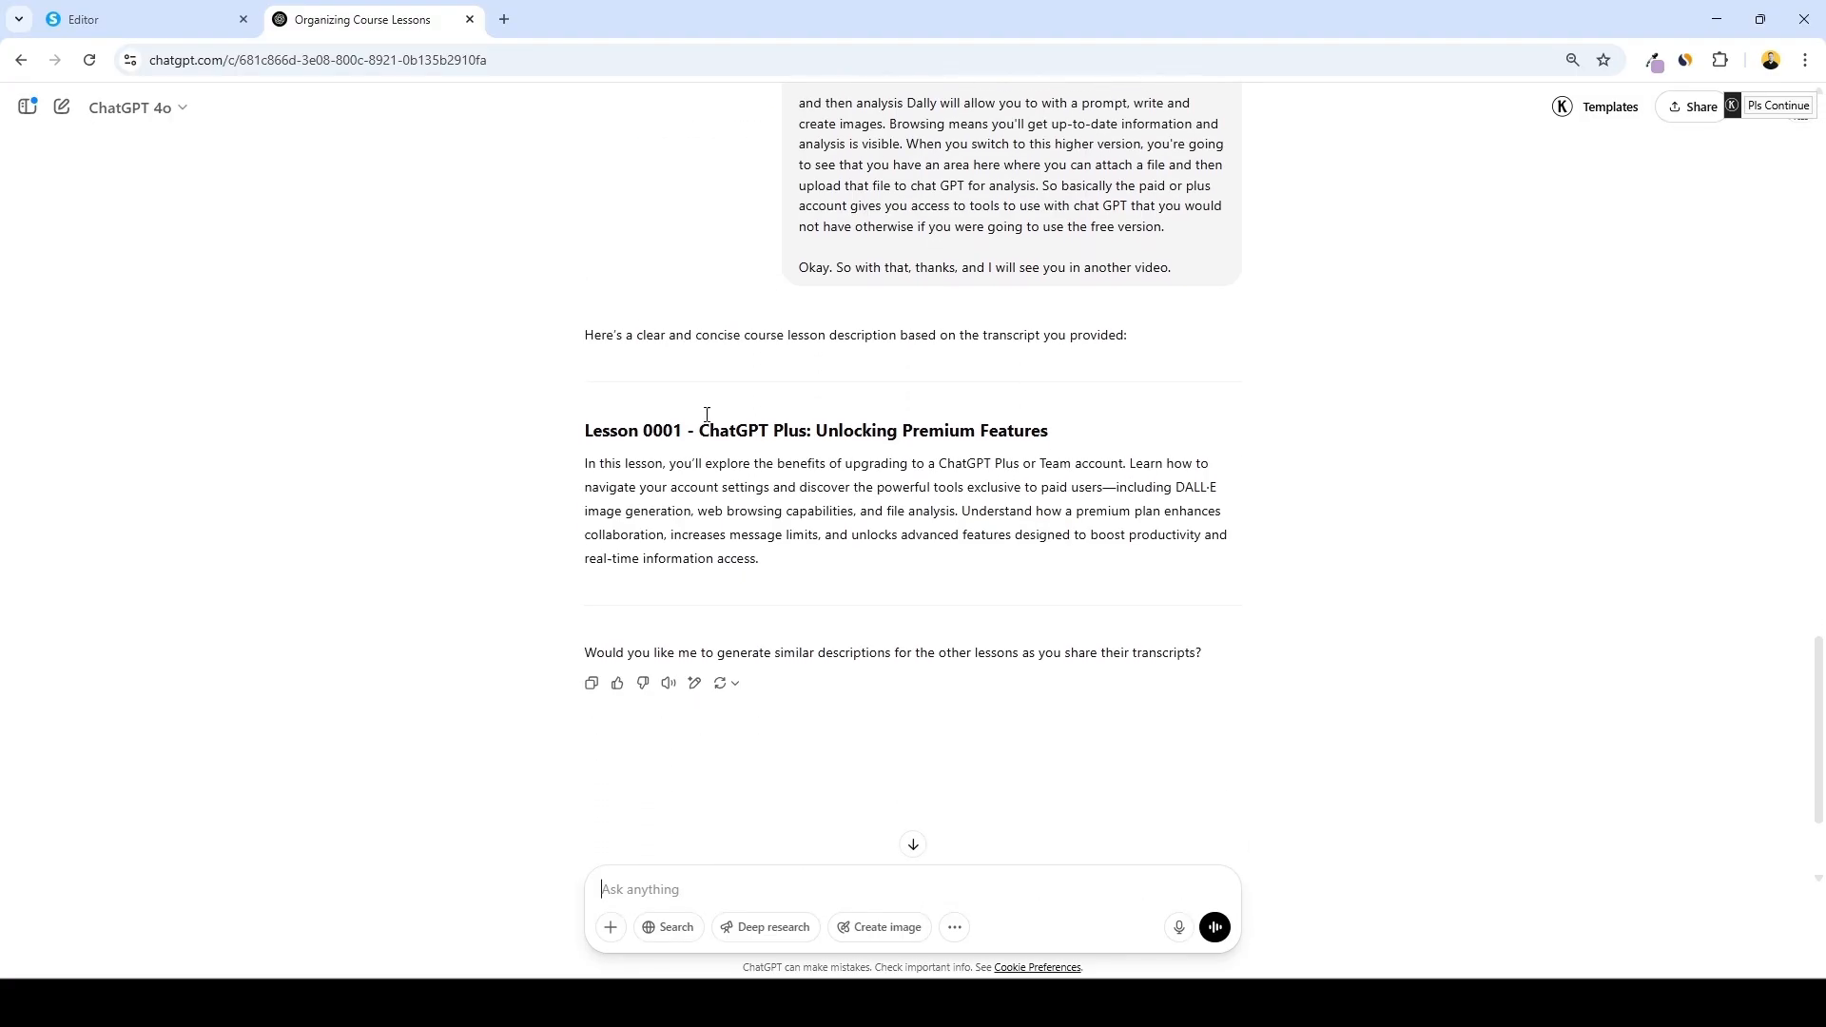
left_click_drag(701, 431, 1133, 441)
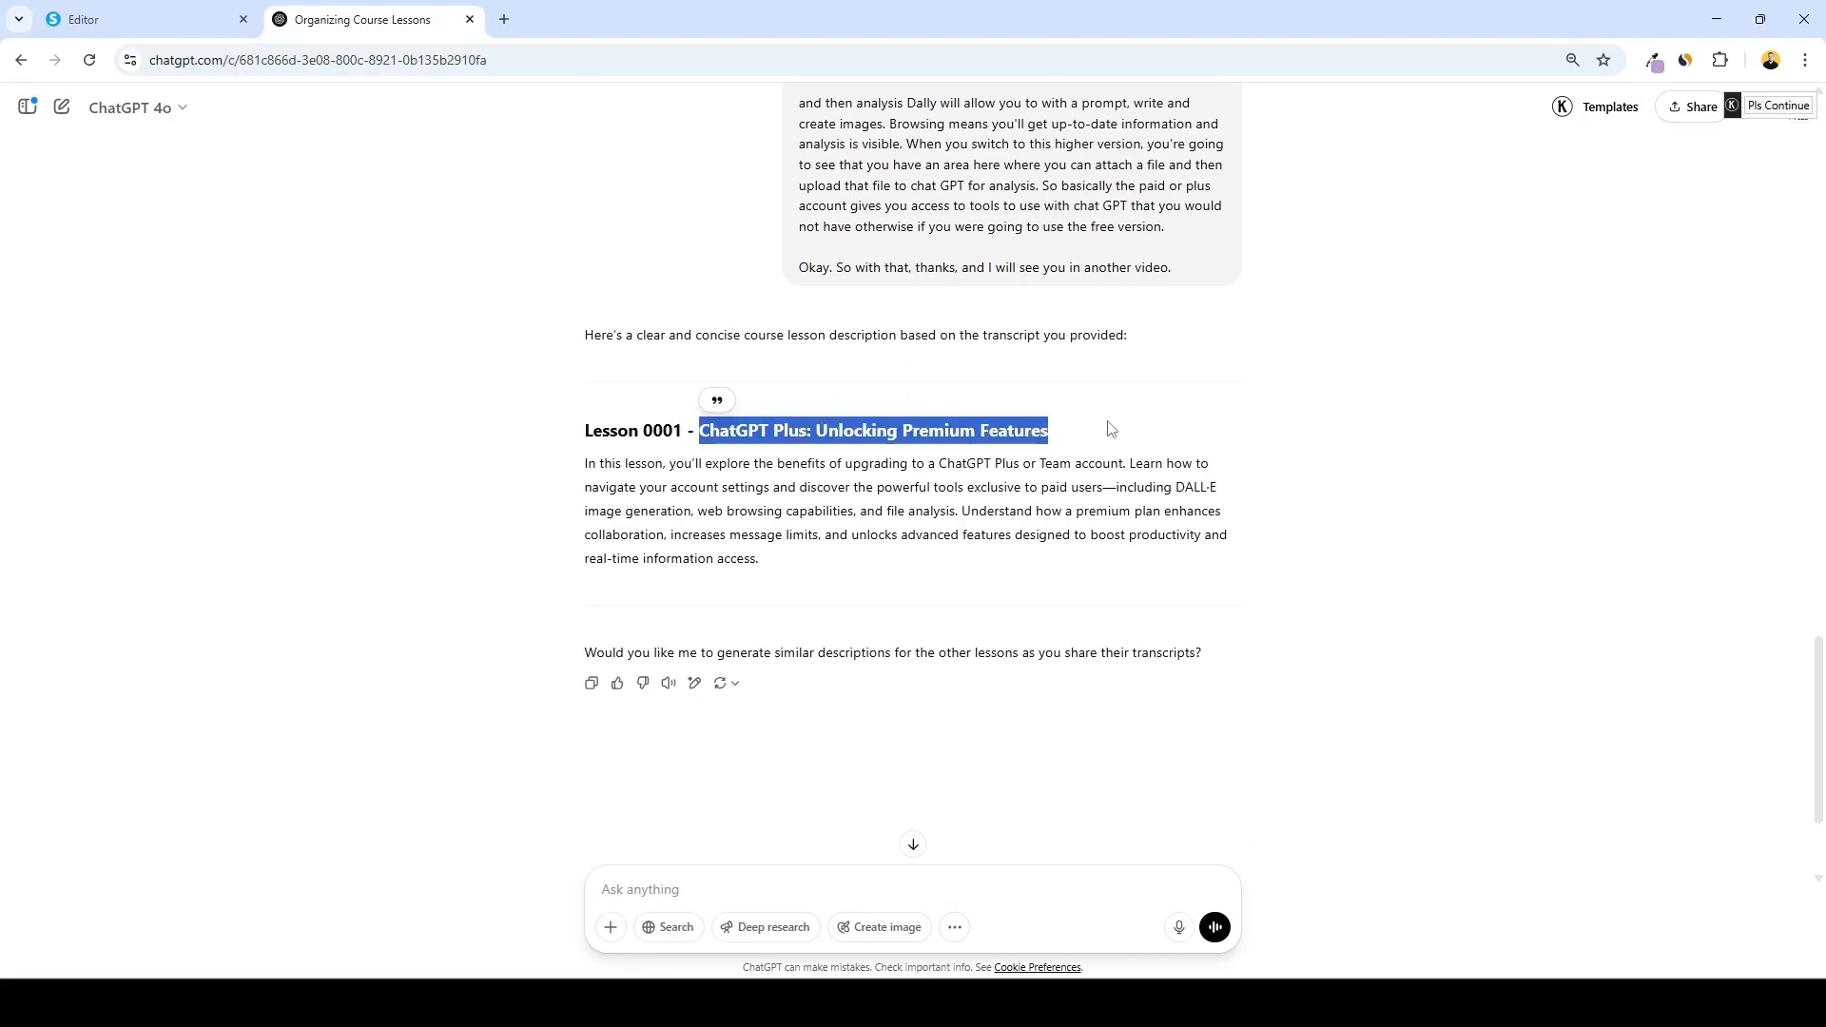
left_click(143, 20)
left_click(736, 536)
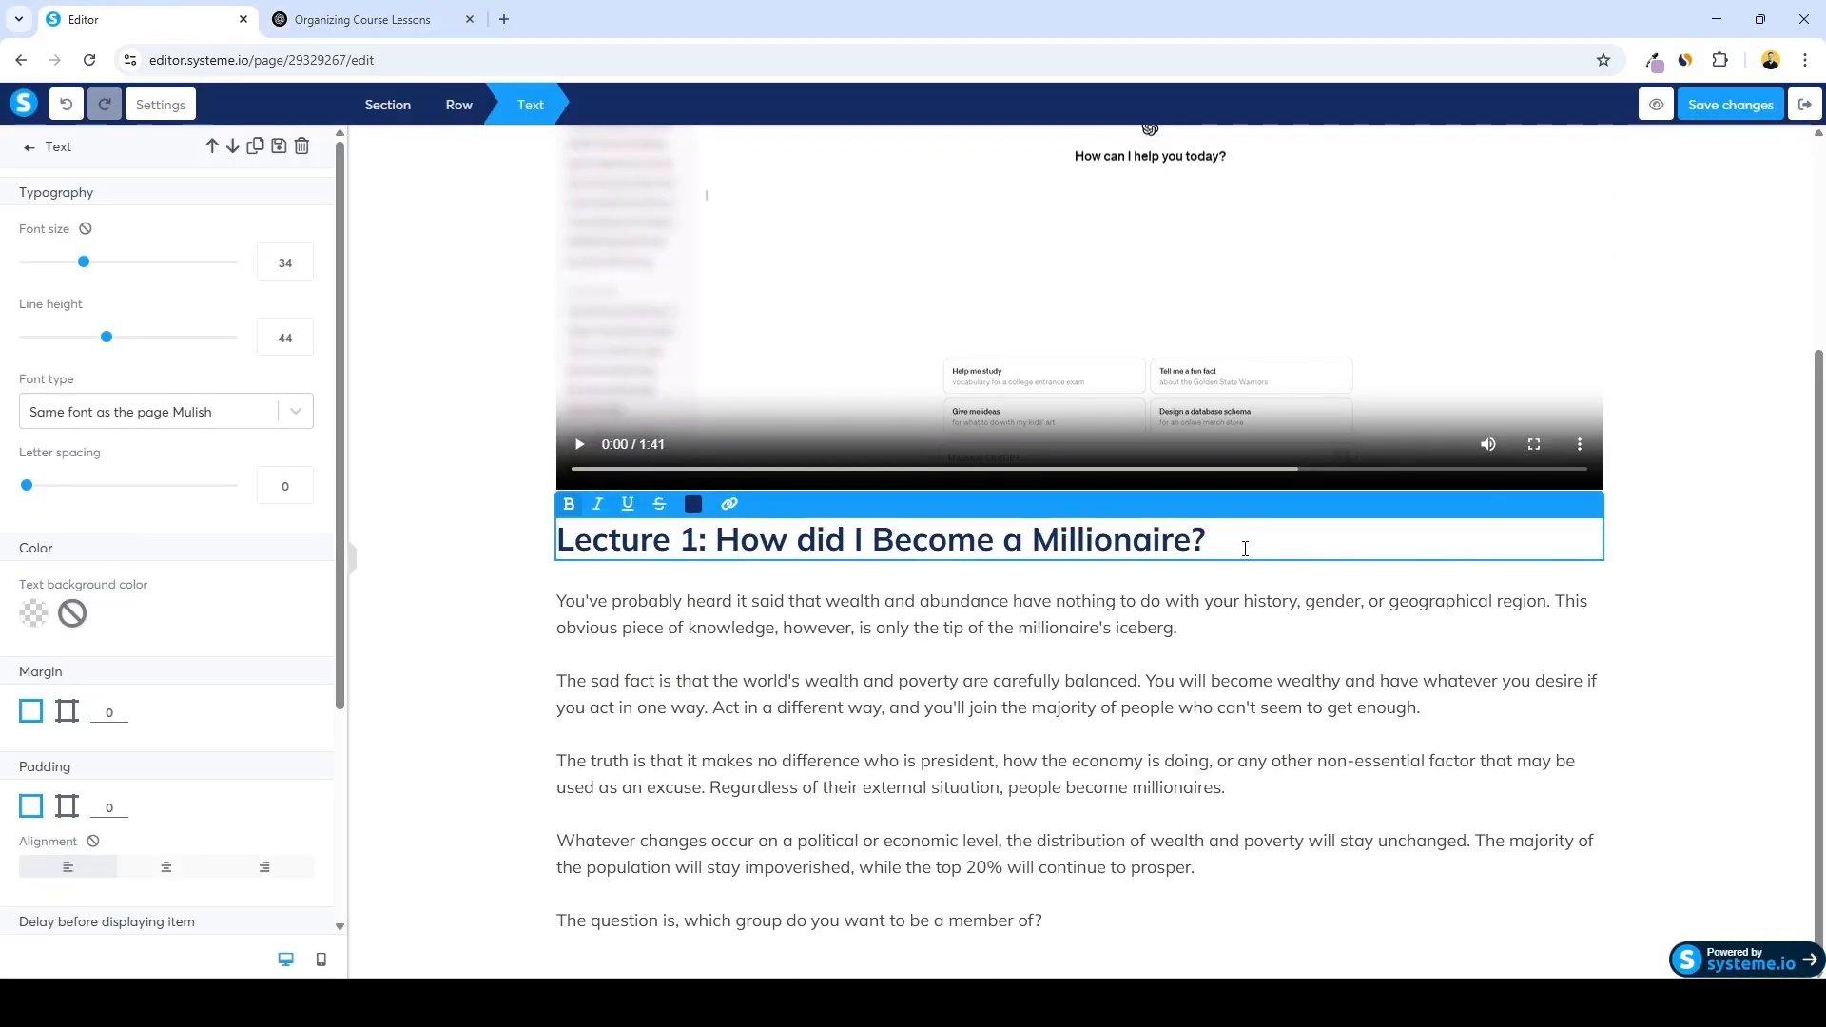
left_click_drag(1226, 539, 691, 570)
key("ctrl+v")
left_click(764, 653)
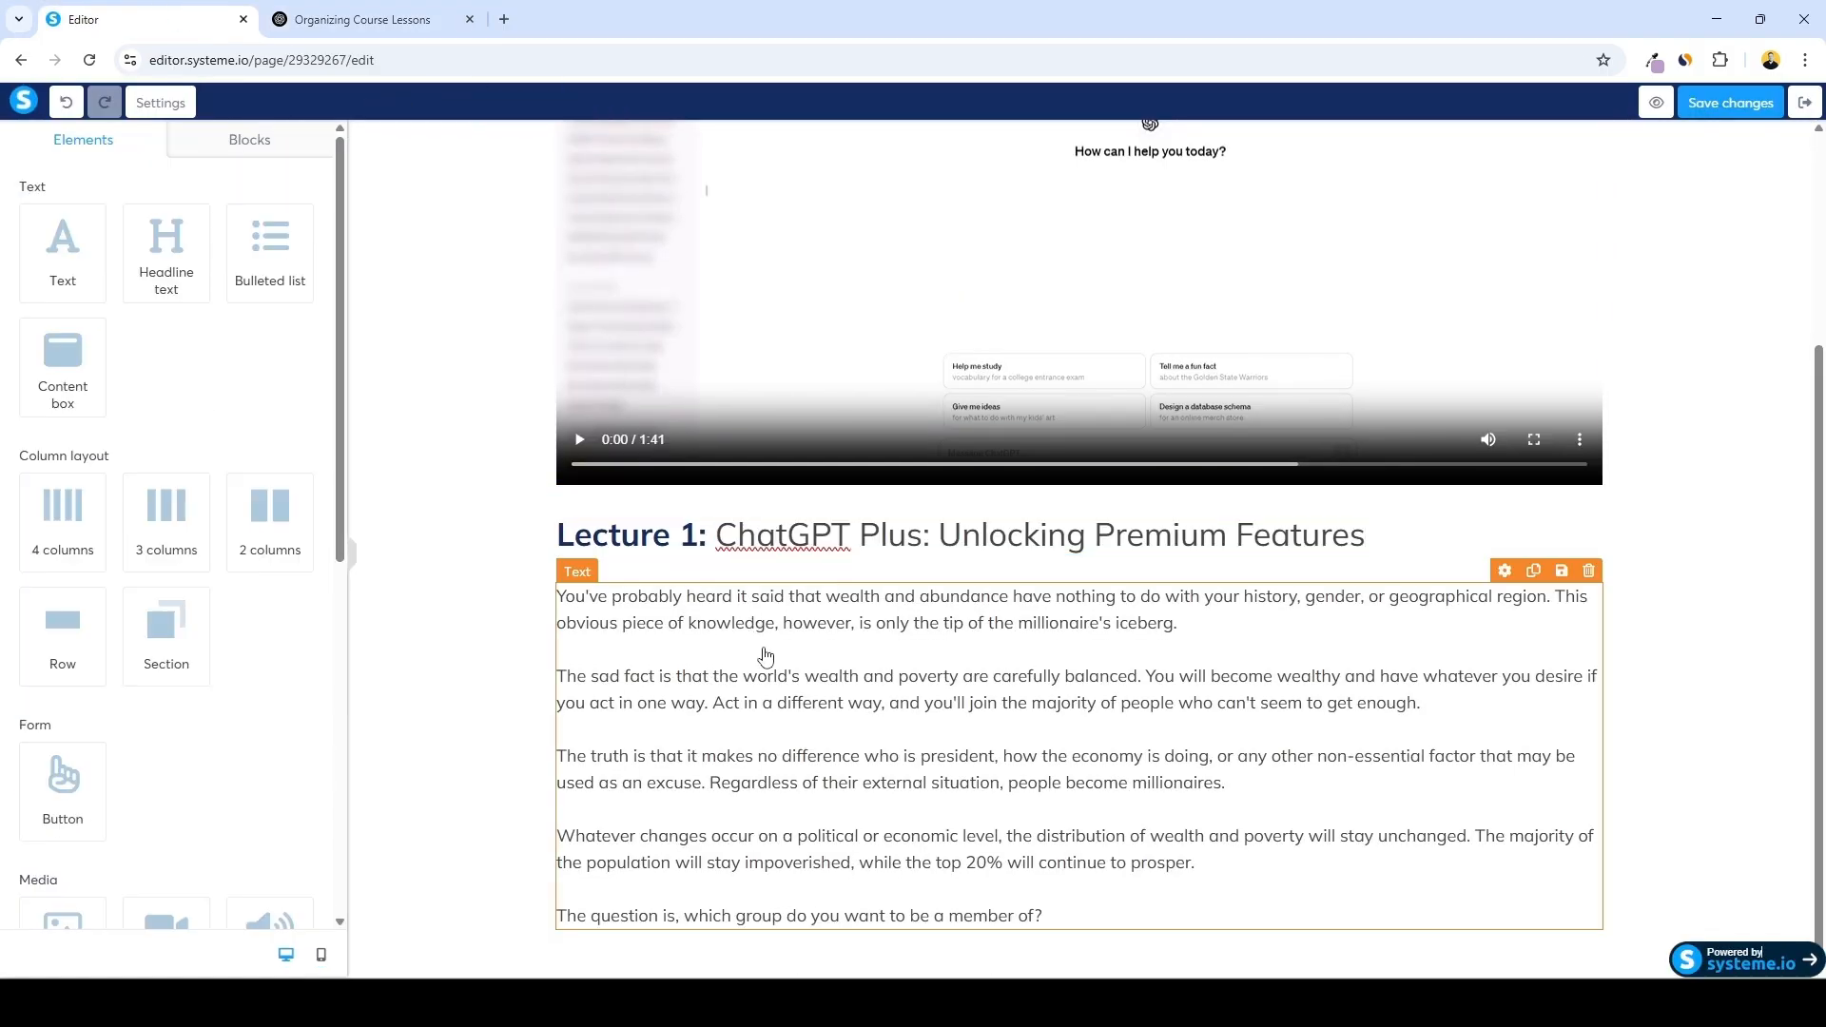
Replace the lecture's body text with the lesson description generated by ChatGPT
left_click(361, 19)
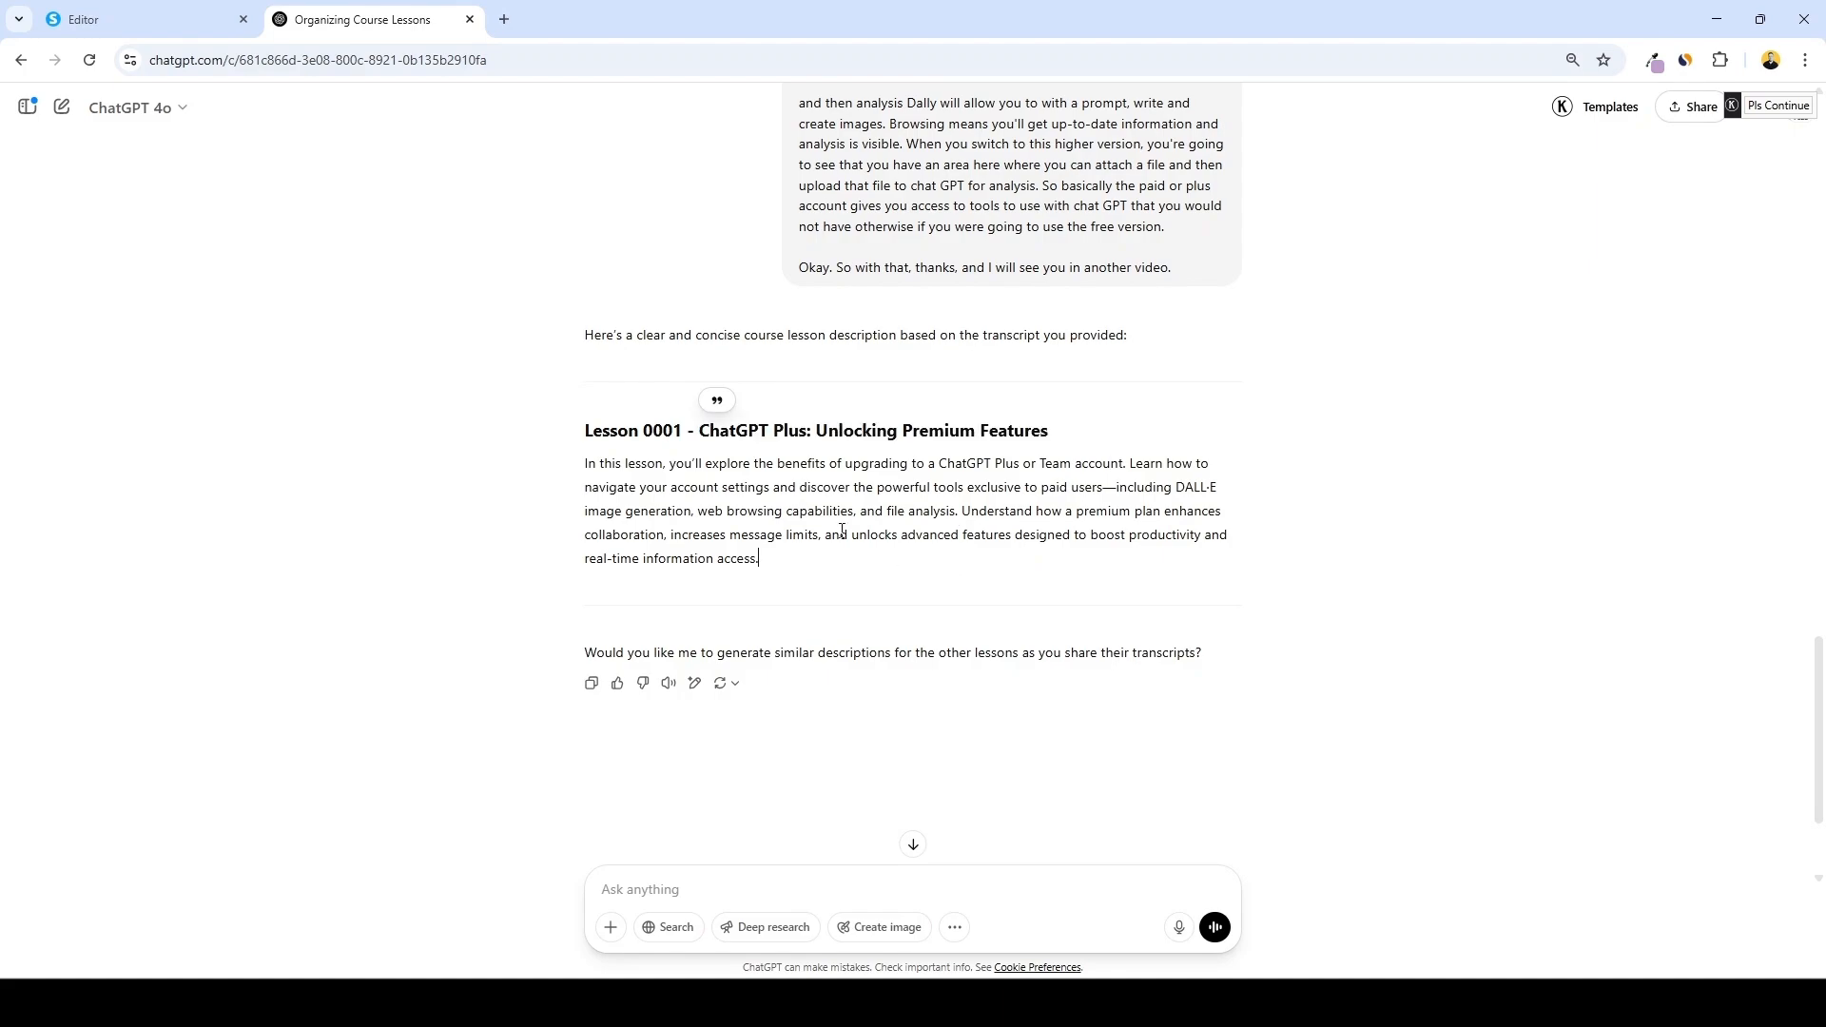
left_click_drag(760, 560, 540, 471)
left_click(143, 19)
left_click(836, 649)
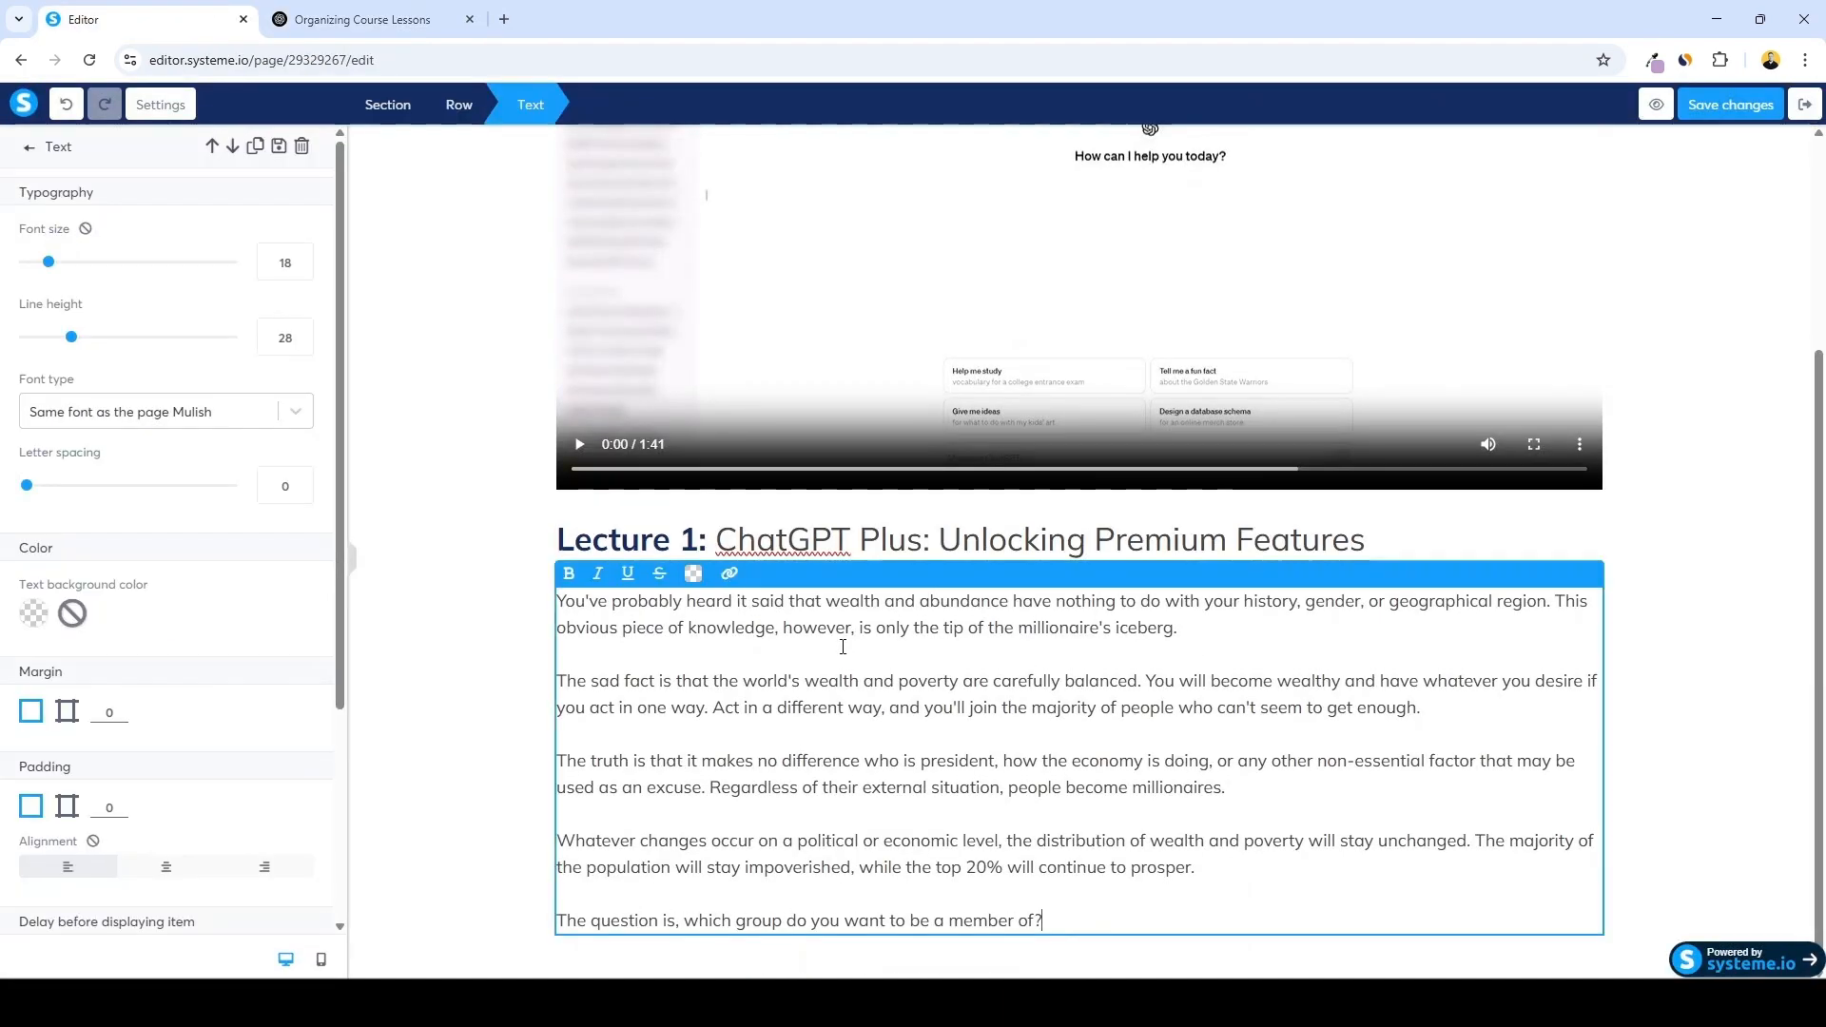
left_click_drag(1084, 911, 487, 585)
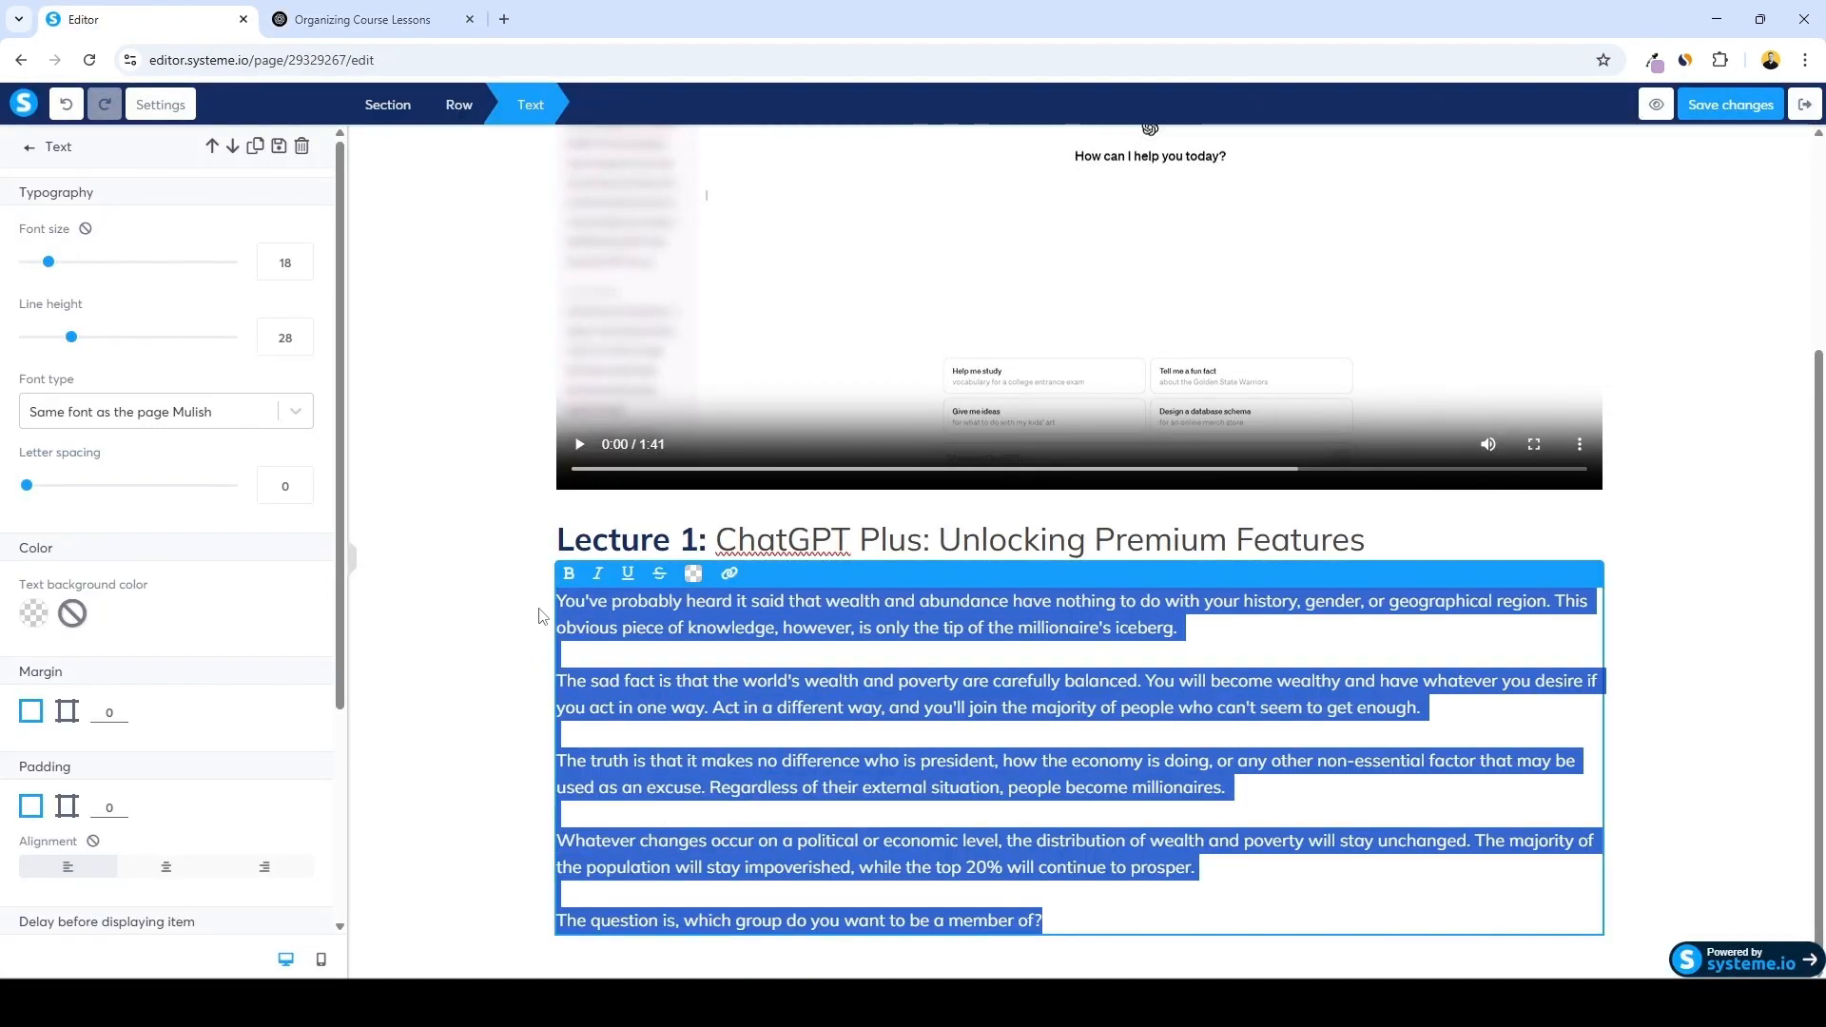
key("ctrl+v")
left_click(878, 265)
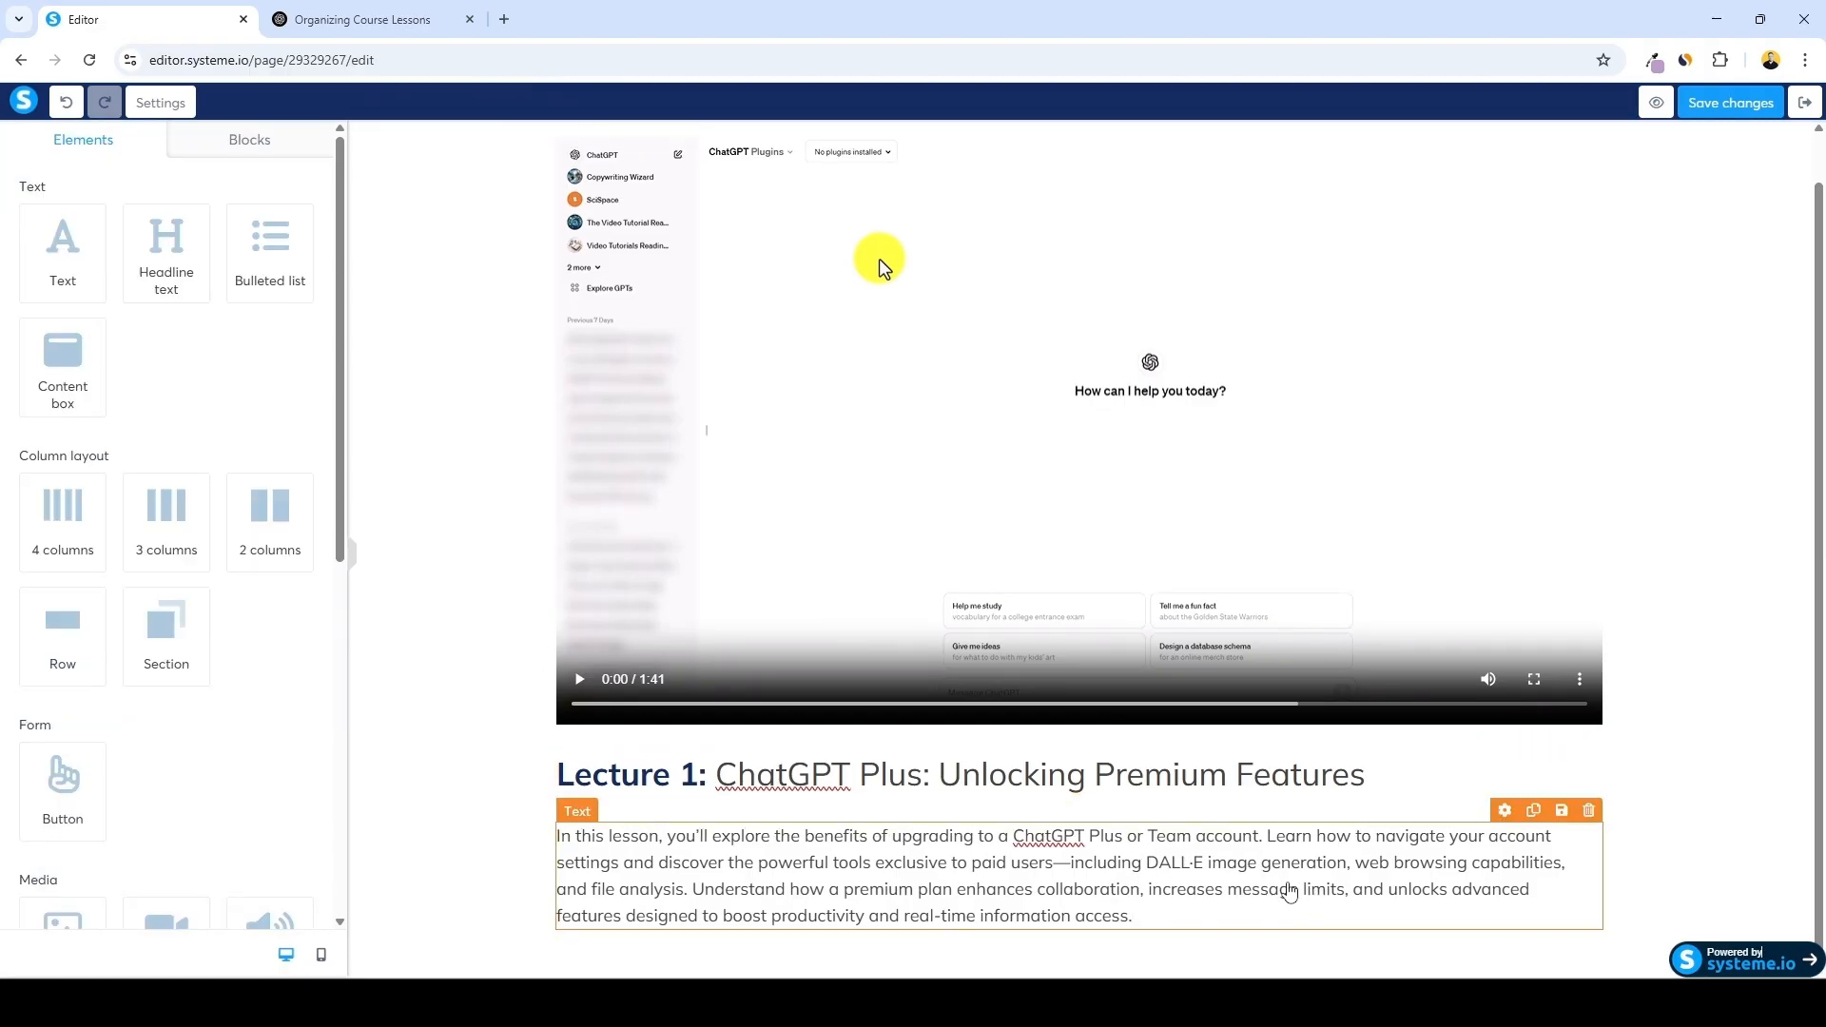
Save the lecture page changes and exit the page editor
left_click(1708, 702)
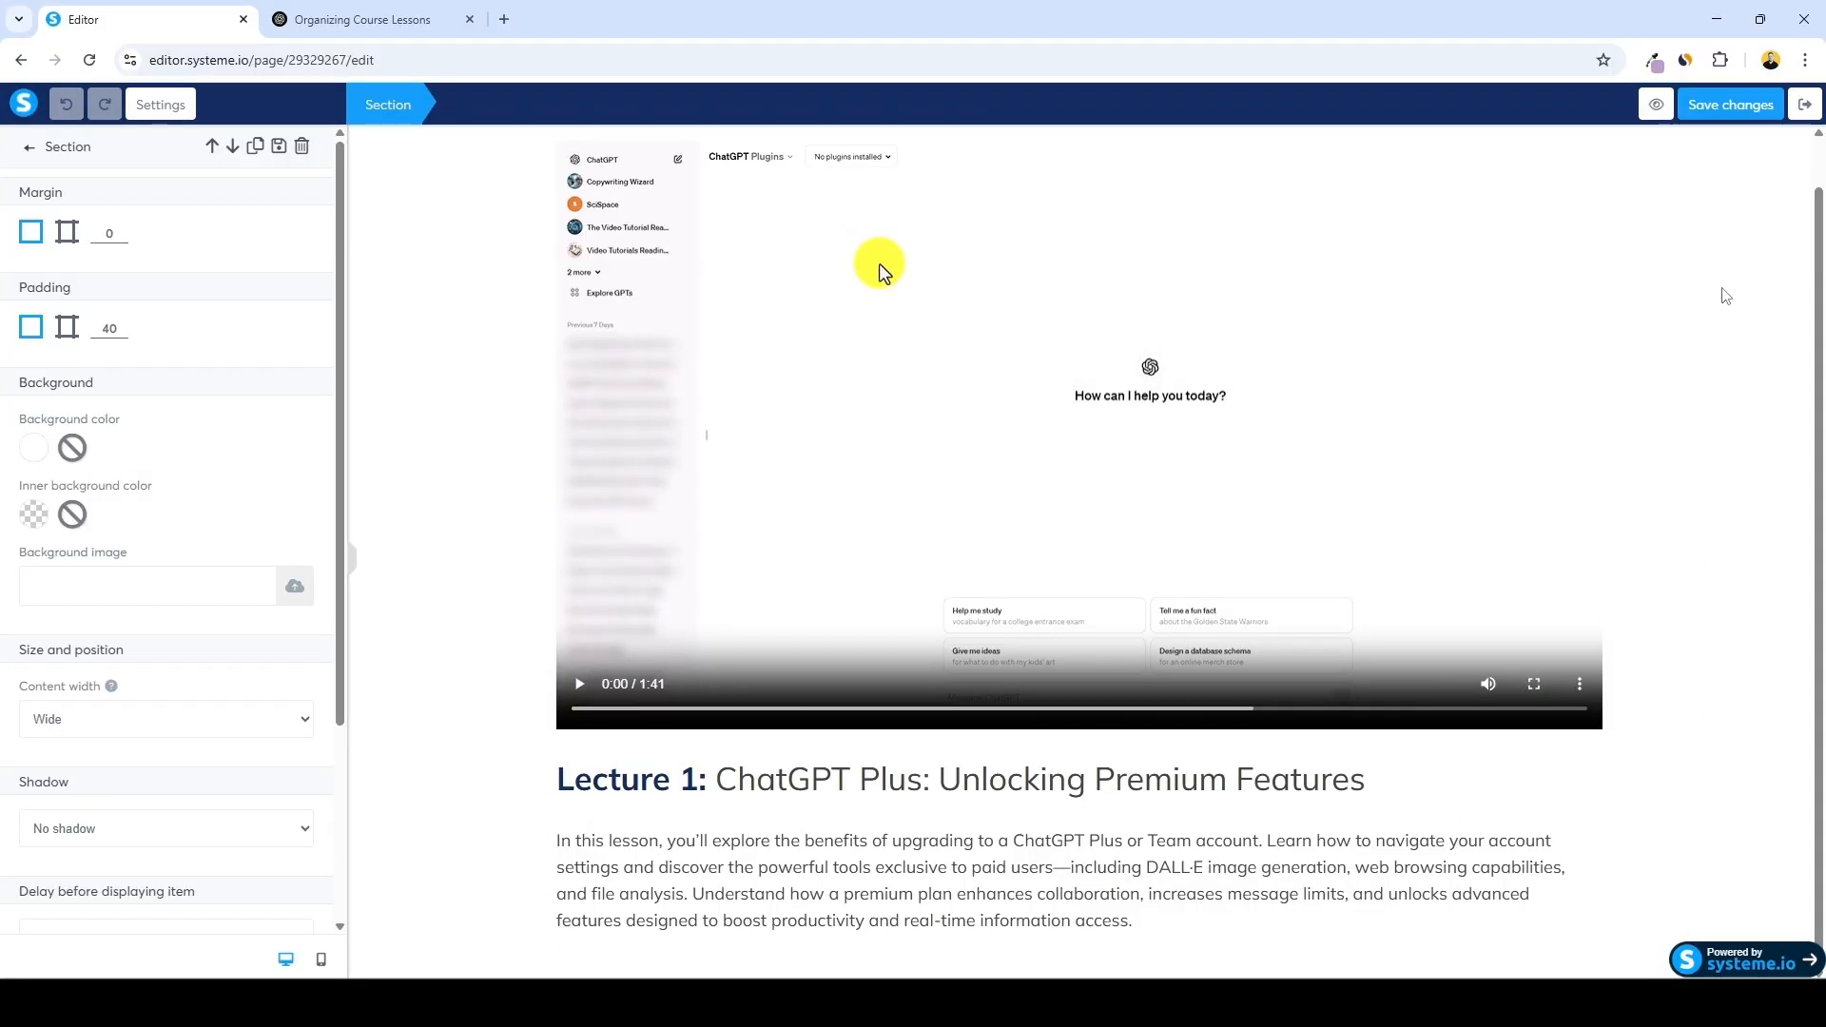
left_click(1693, 114)
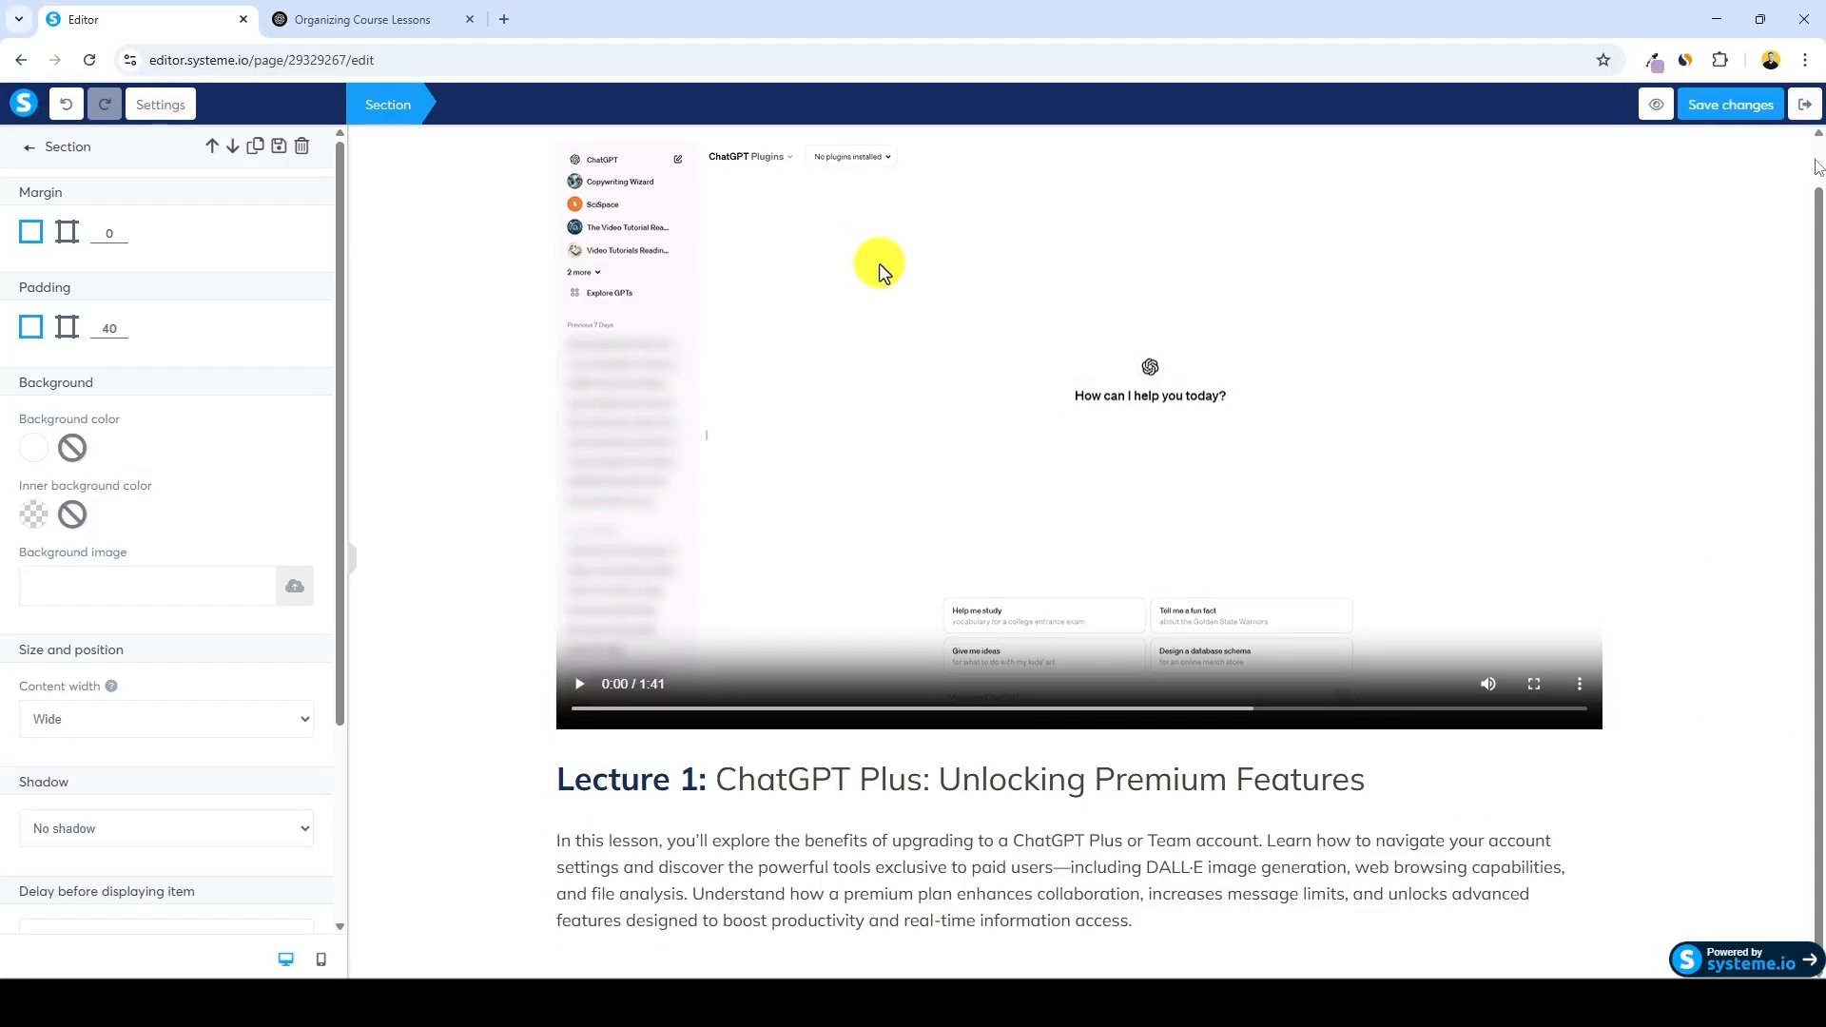
left_click(1804, 107)
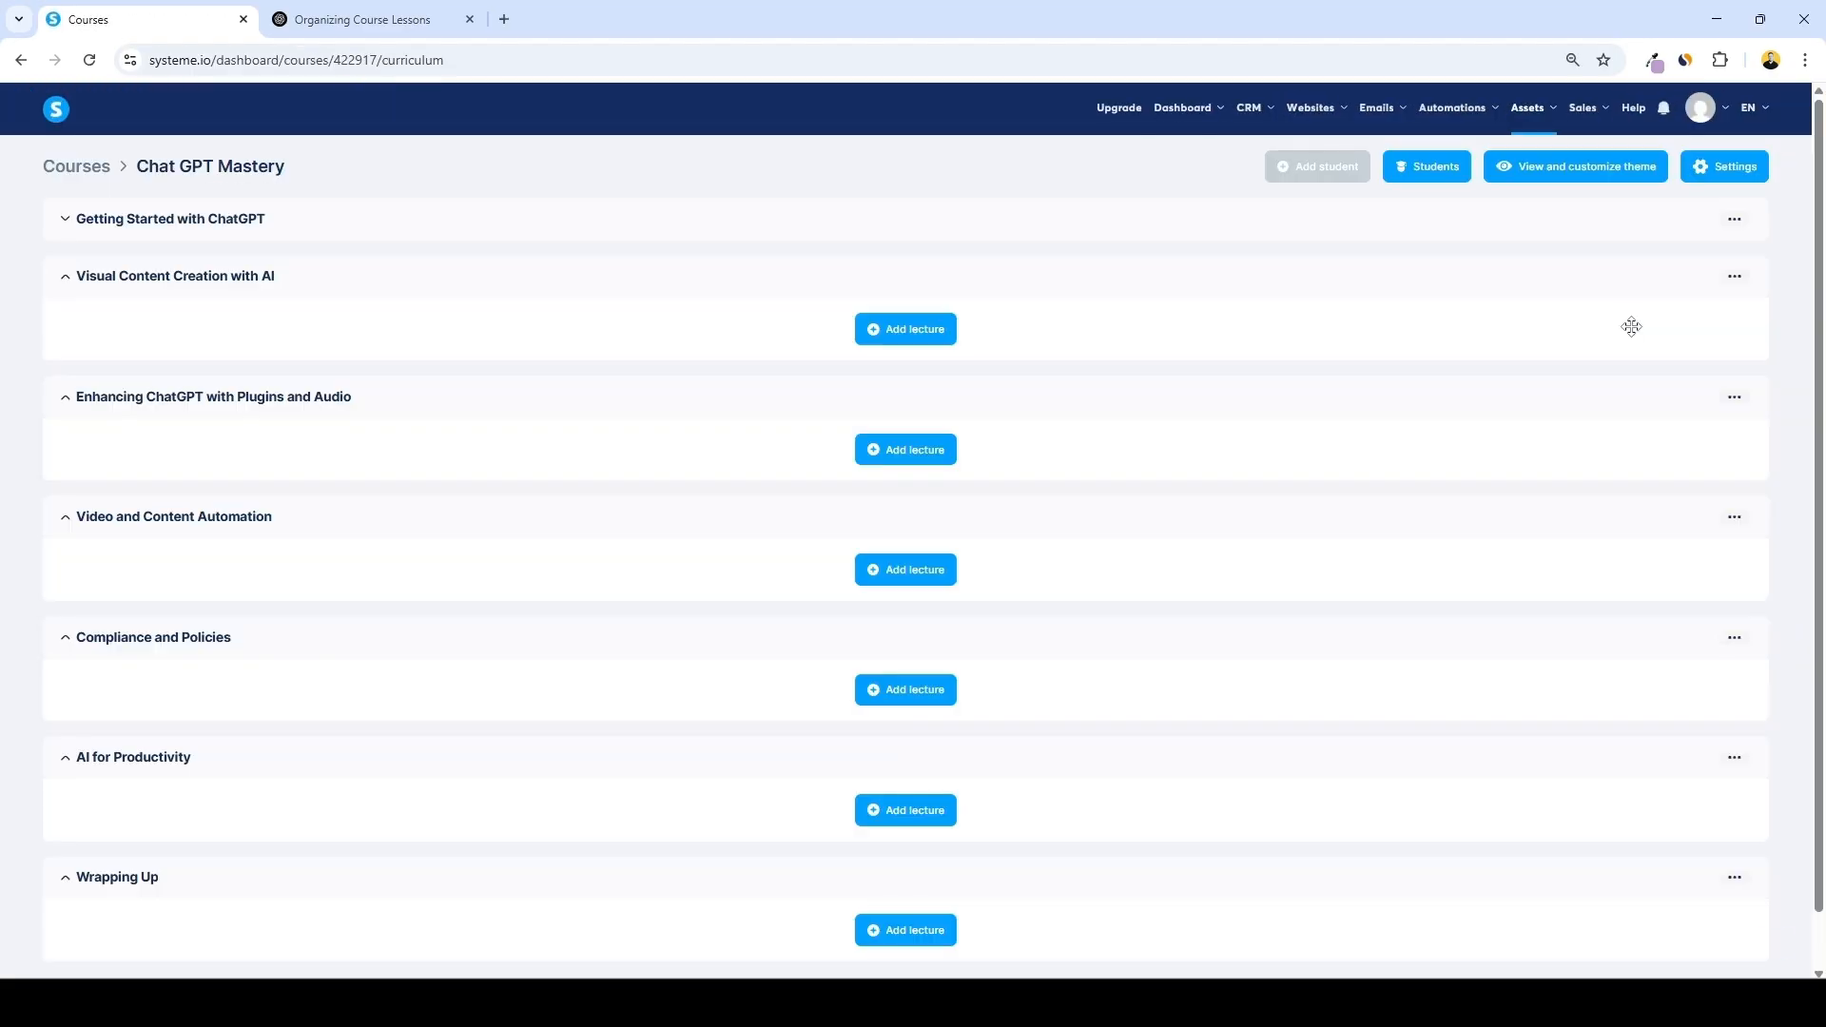
Expand the Getting Started with ChatGPT module and review the module's lesson list in the ChatGPT conversation
left_click(66, 220)
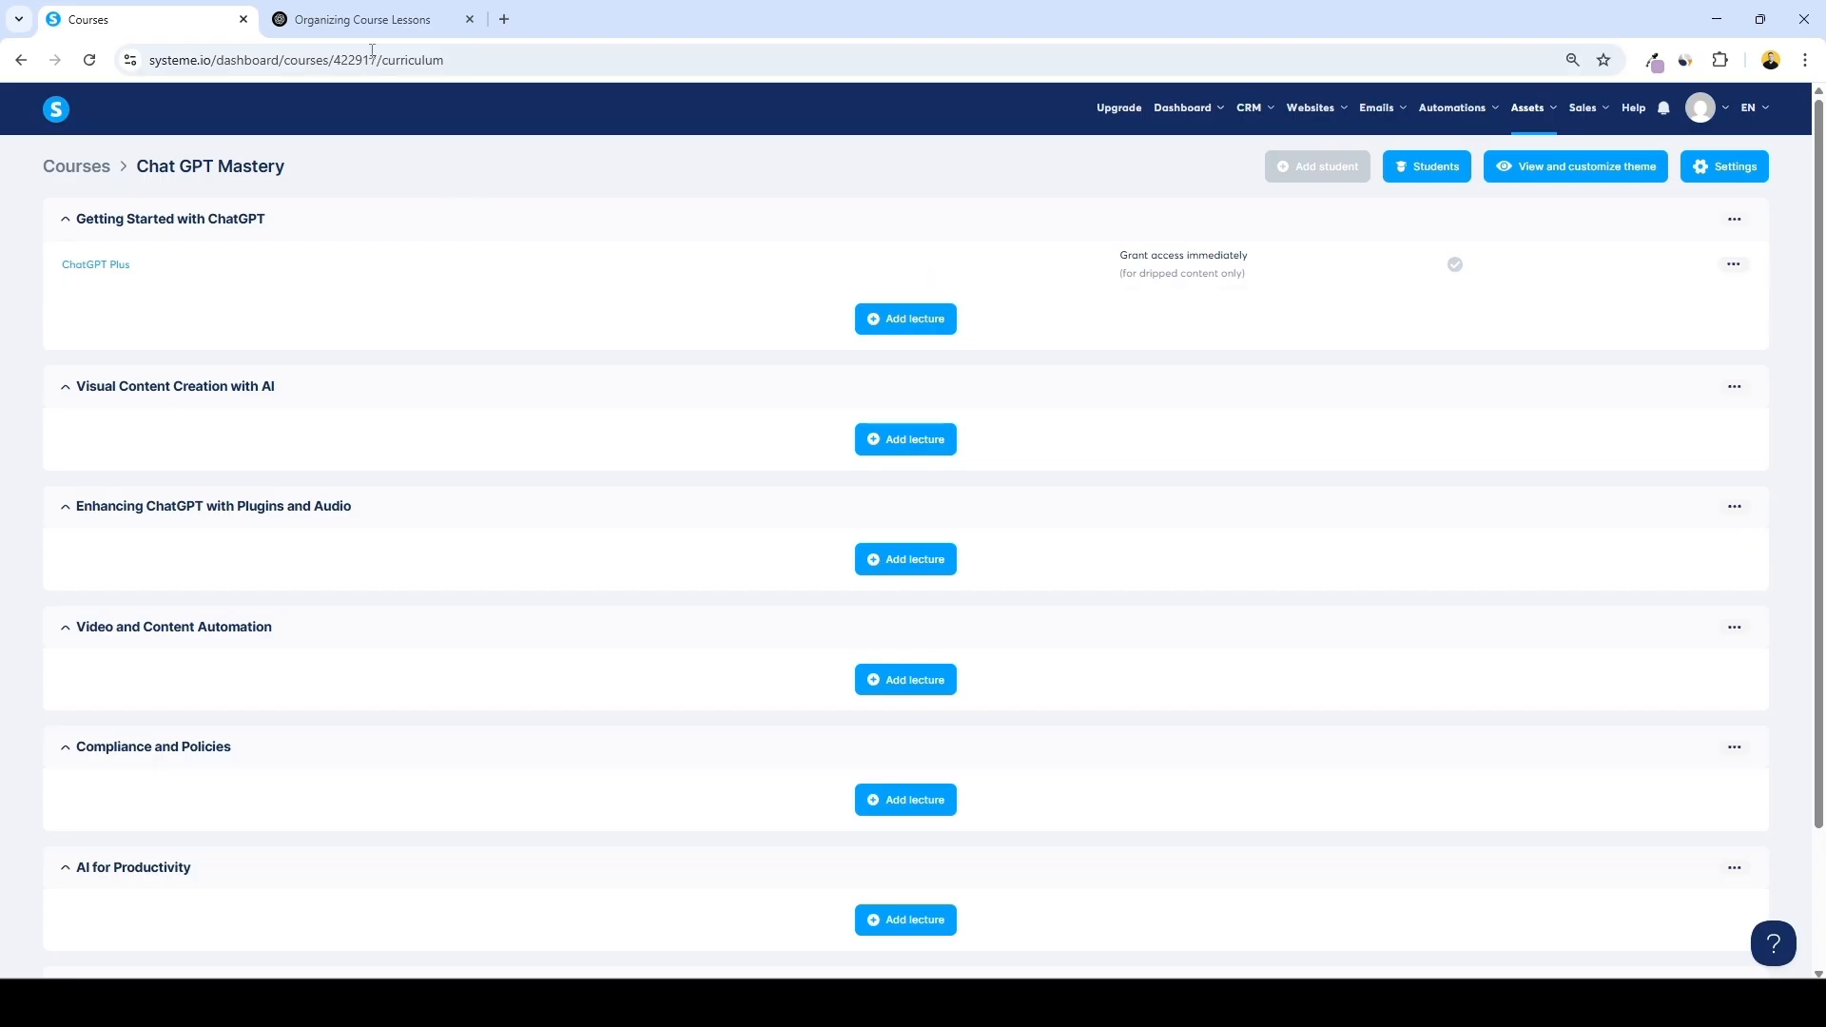
left_click(361, 19)
scroll(823, 464, "up", 3)
scroll(823, 464, "up", 20)
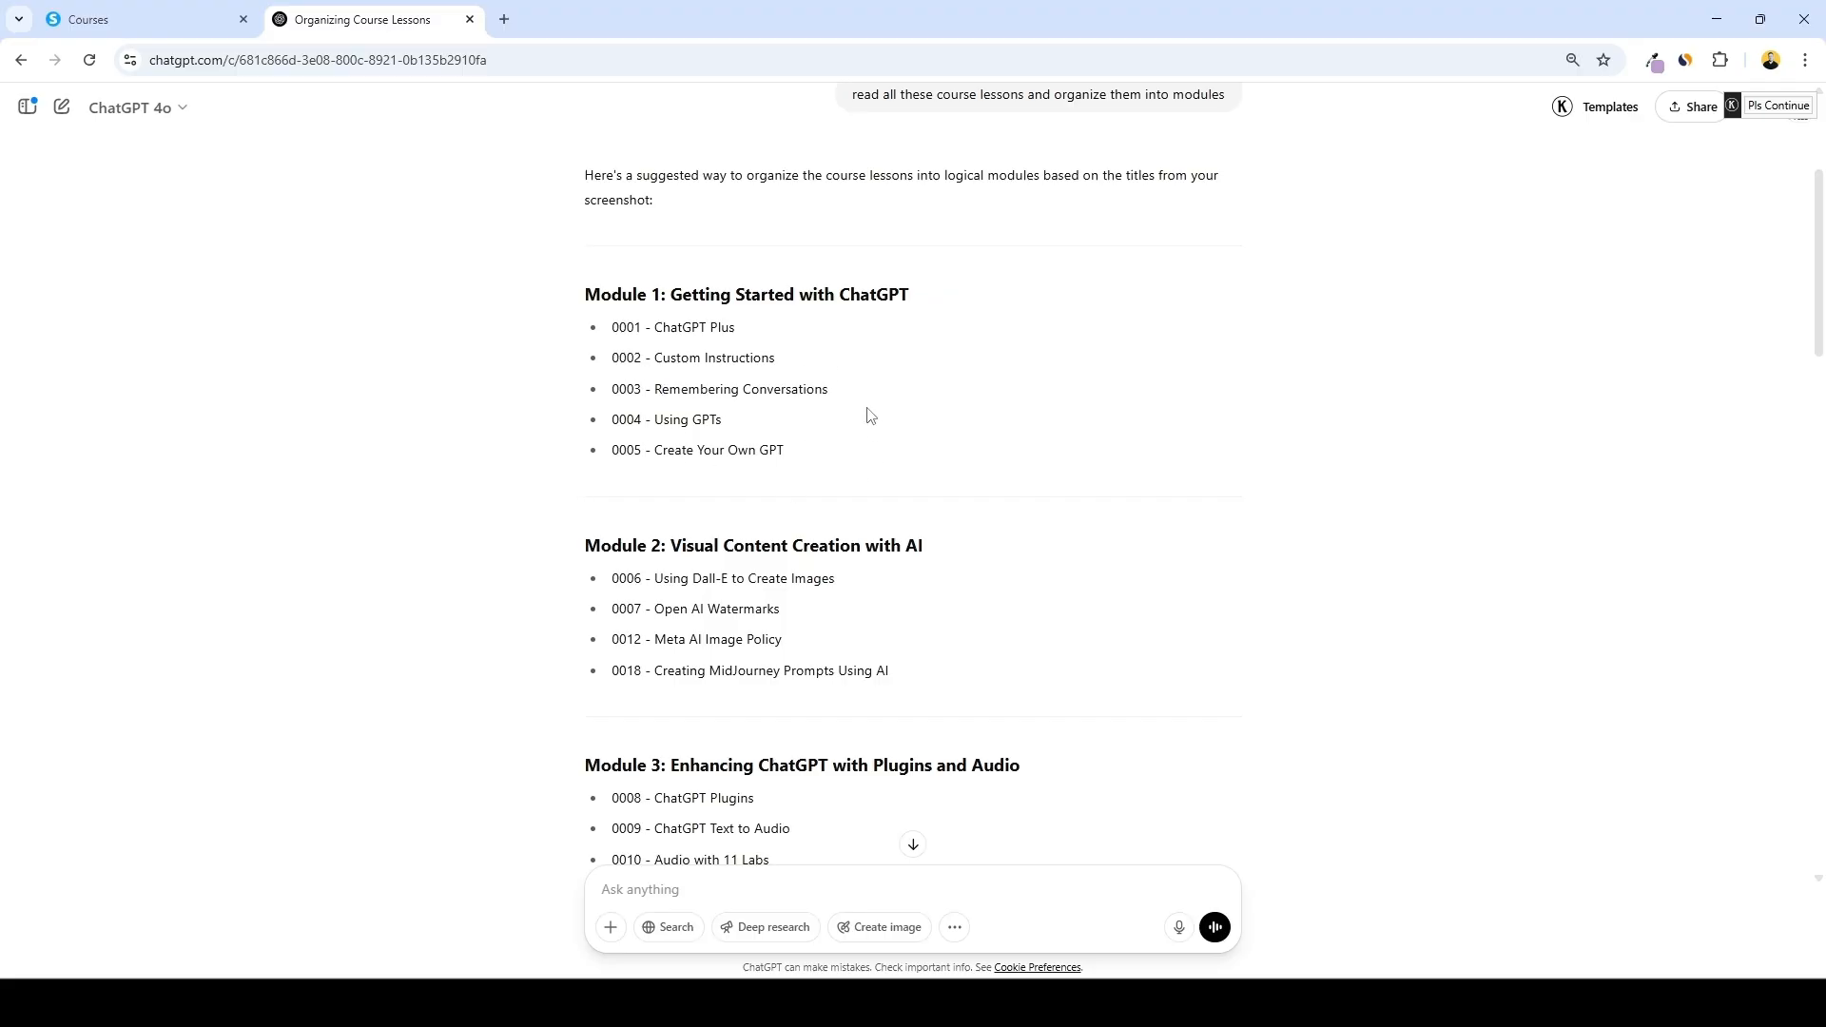
left_click(108, 19)
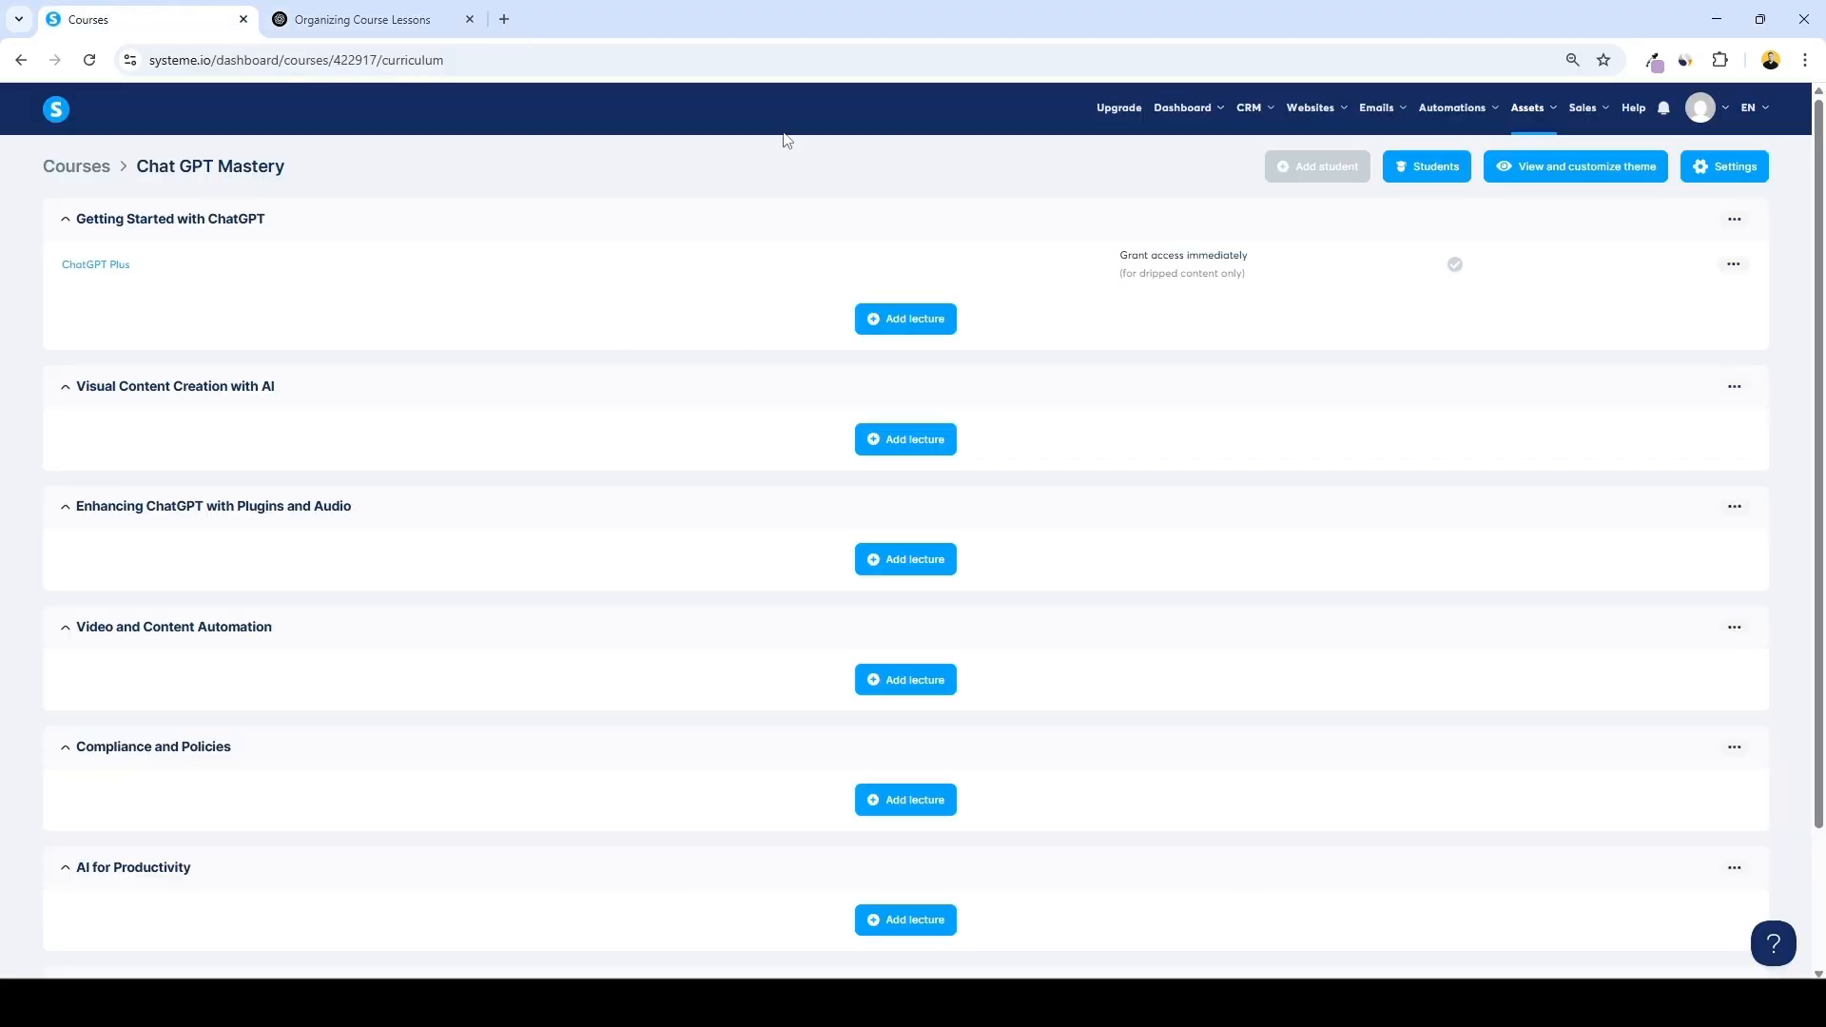
Duplicate the ChatGPT Plus lecture to create copies within the Getting Started with ChatGPT module
left_click(1735, 266)
left_click(1645, 409)
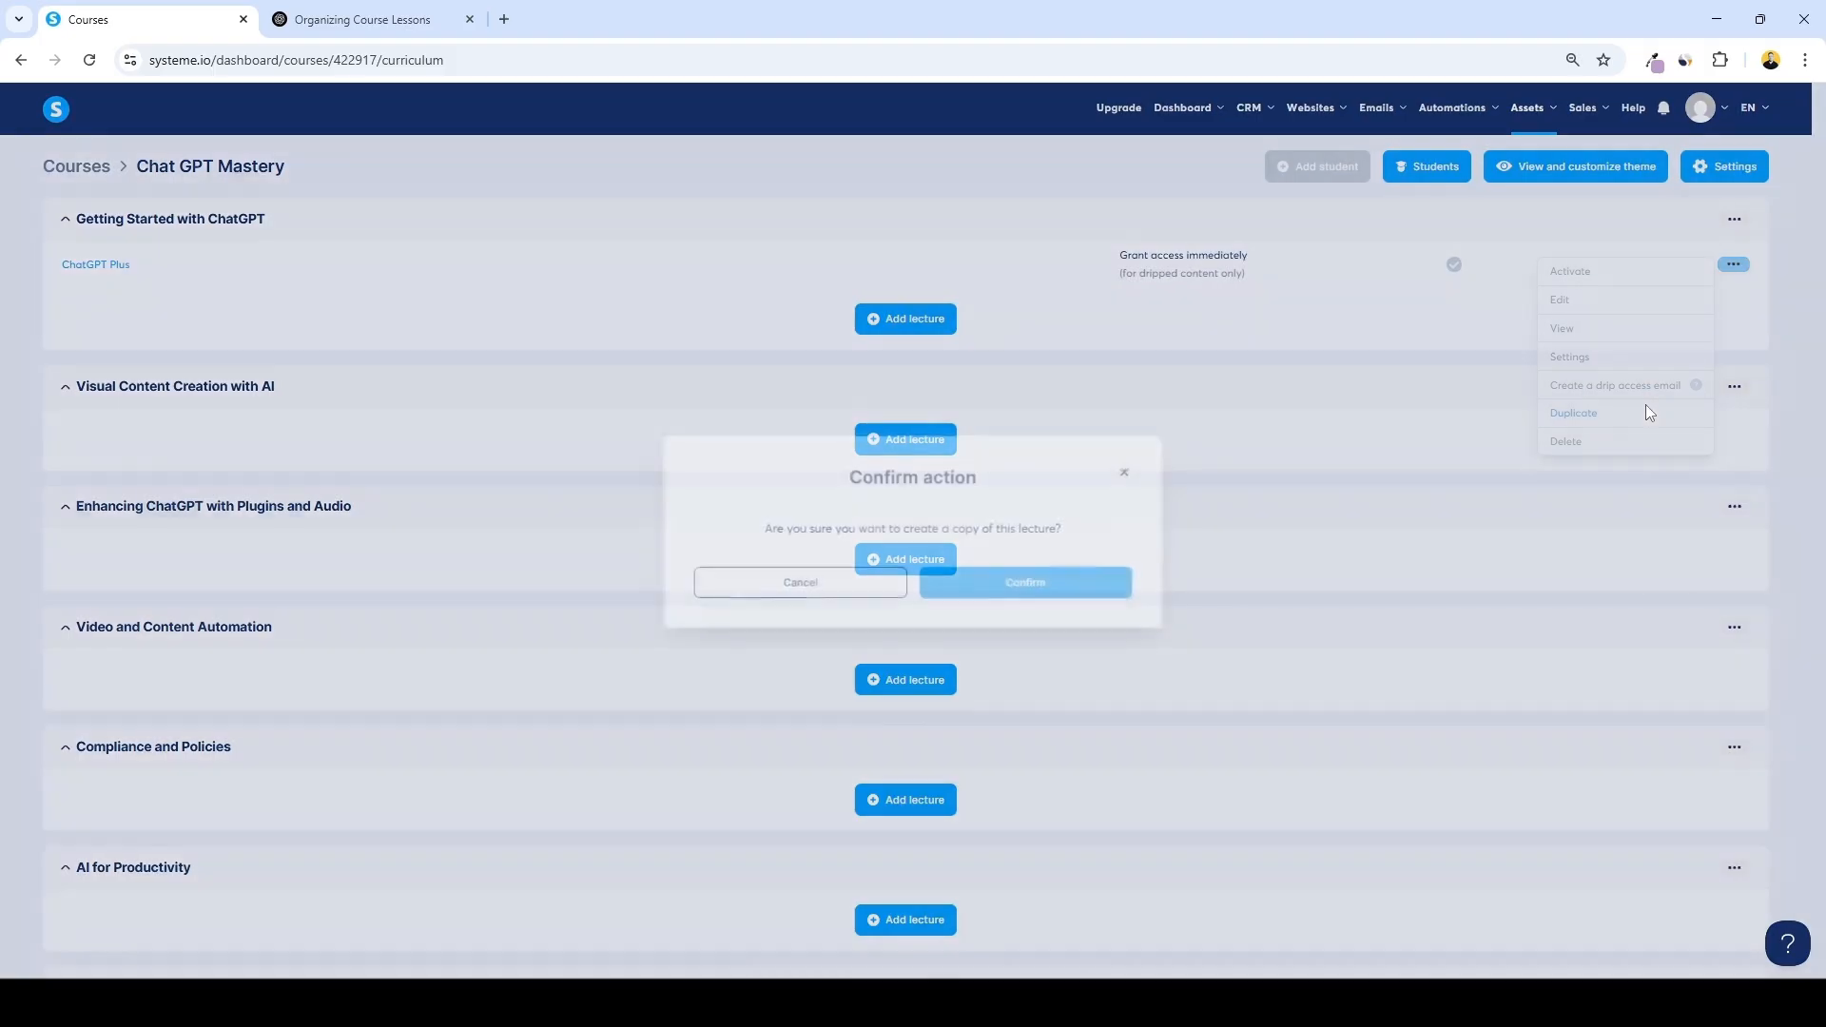
left_click(1058, 583)
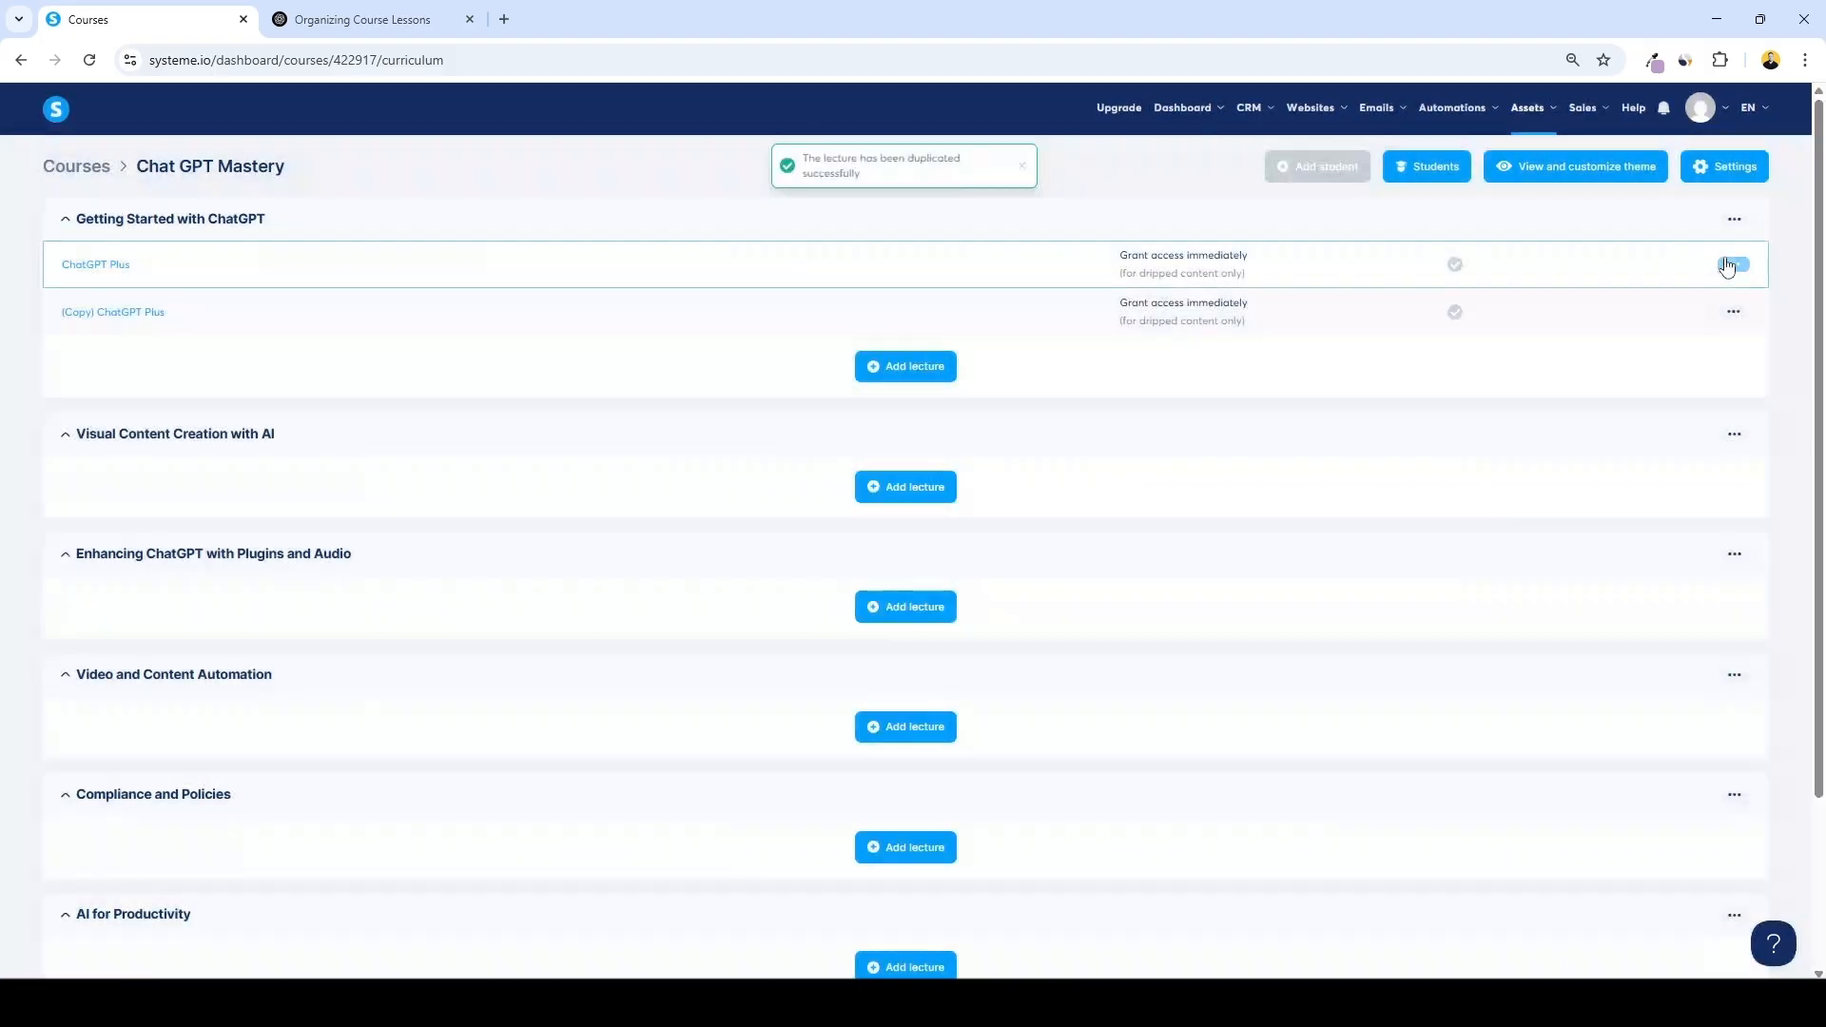
left_click(1733, 264)
left_click(1632, 415)
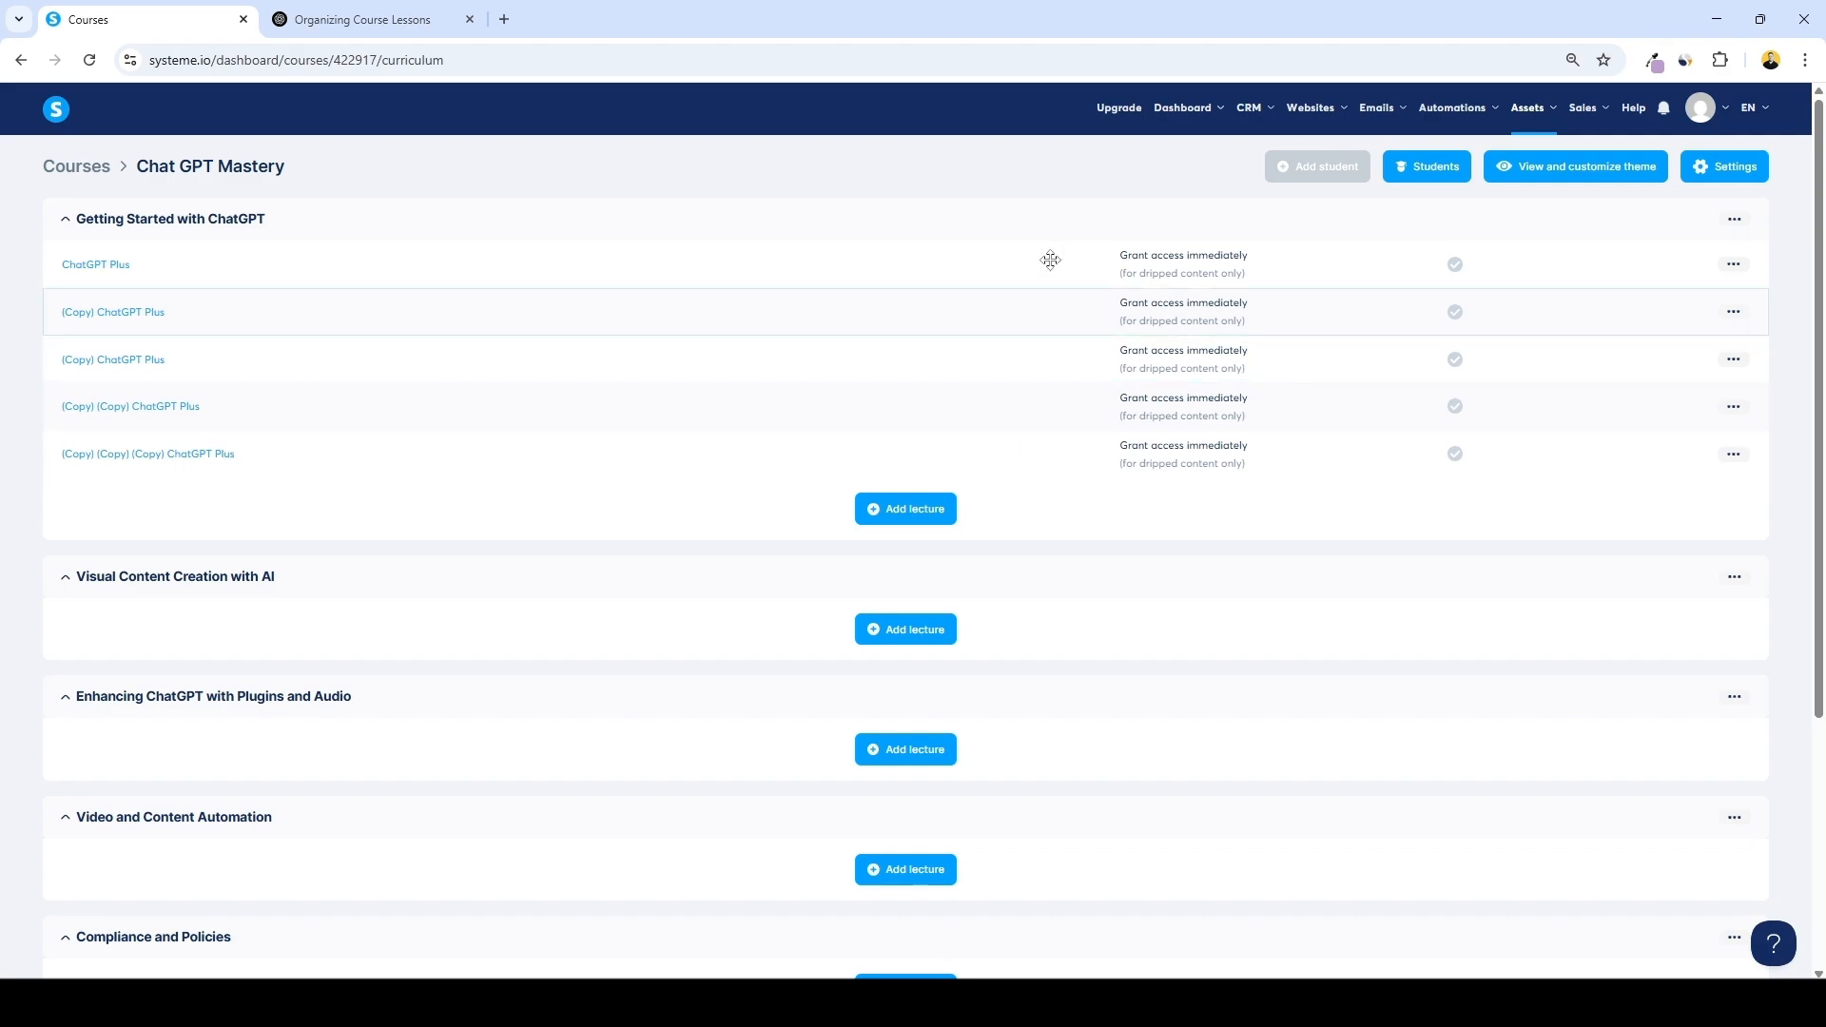
Duplicate the last copied ChatGPT Plus lecture and move the new copy into the Visual Content Creation with AI module
left_click(317, 10)
scroll(761, 456, "down", 6)
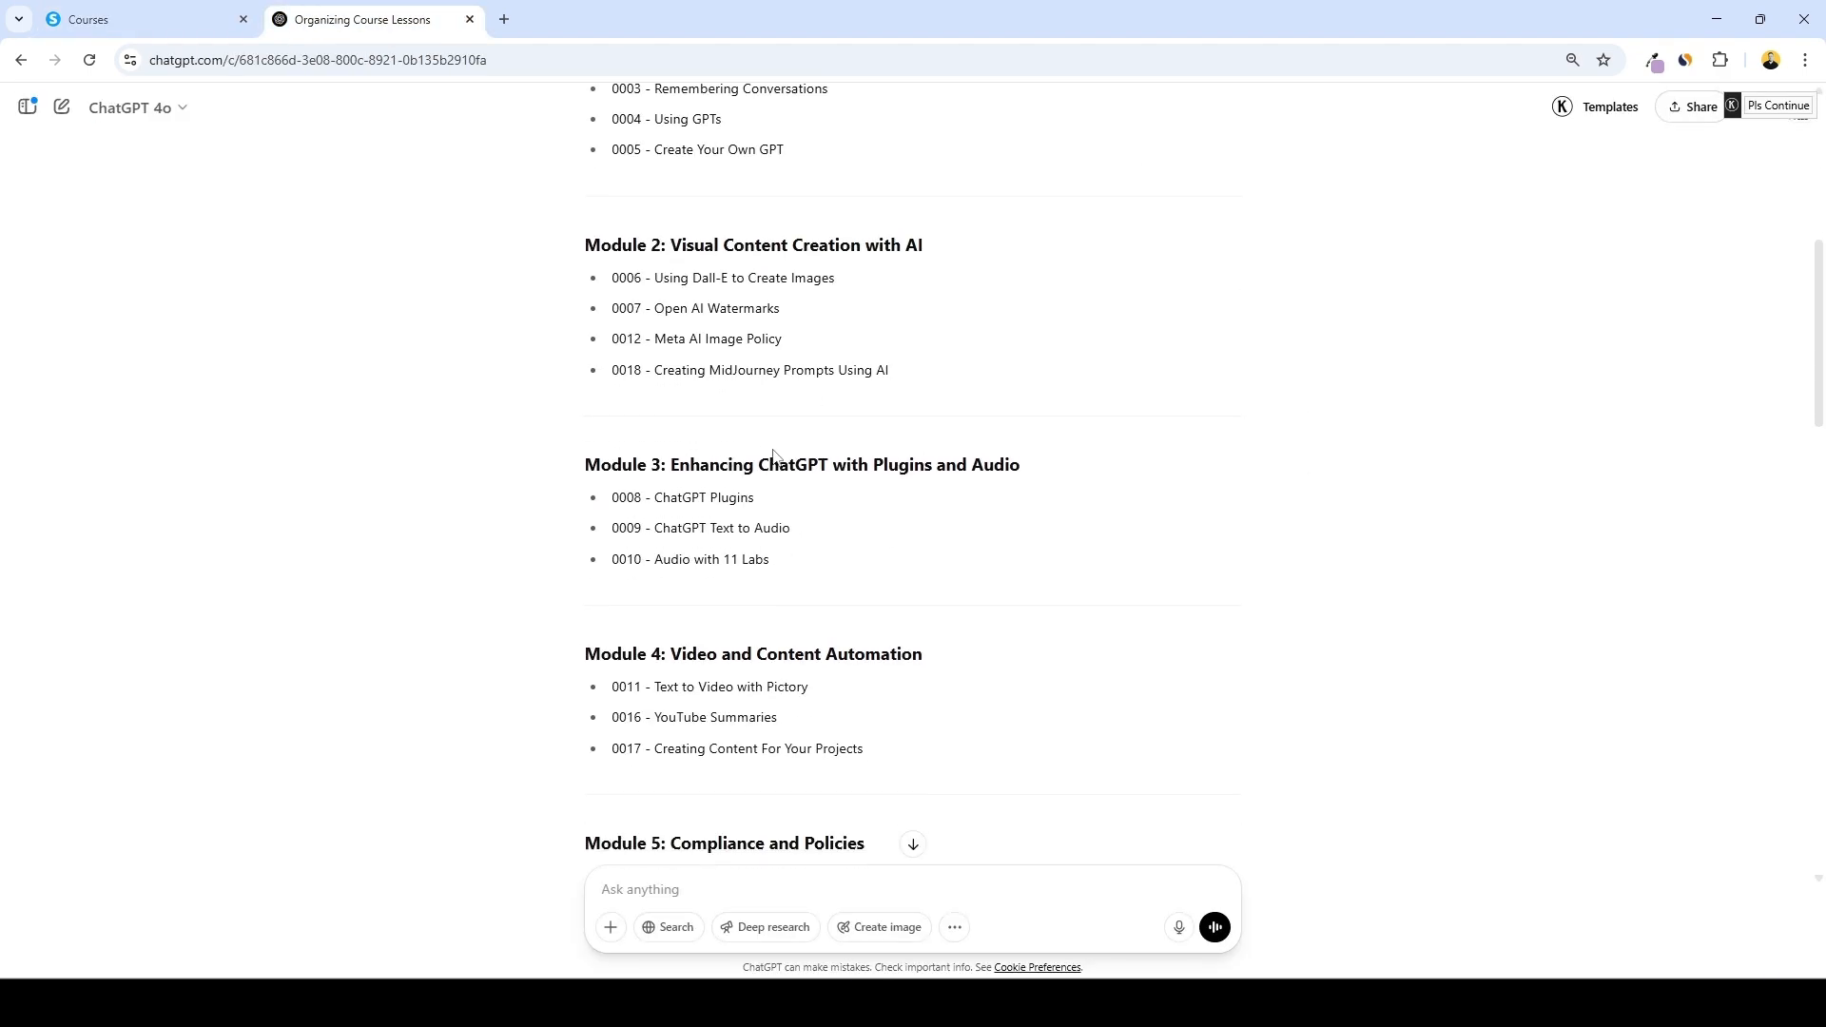
scroll(751, 514, "up", 8)
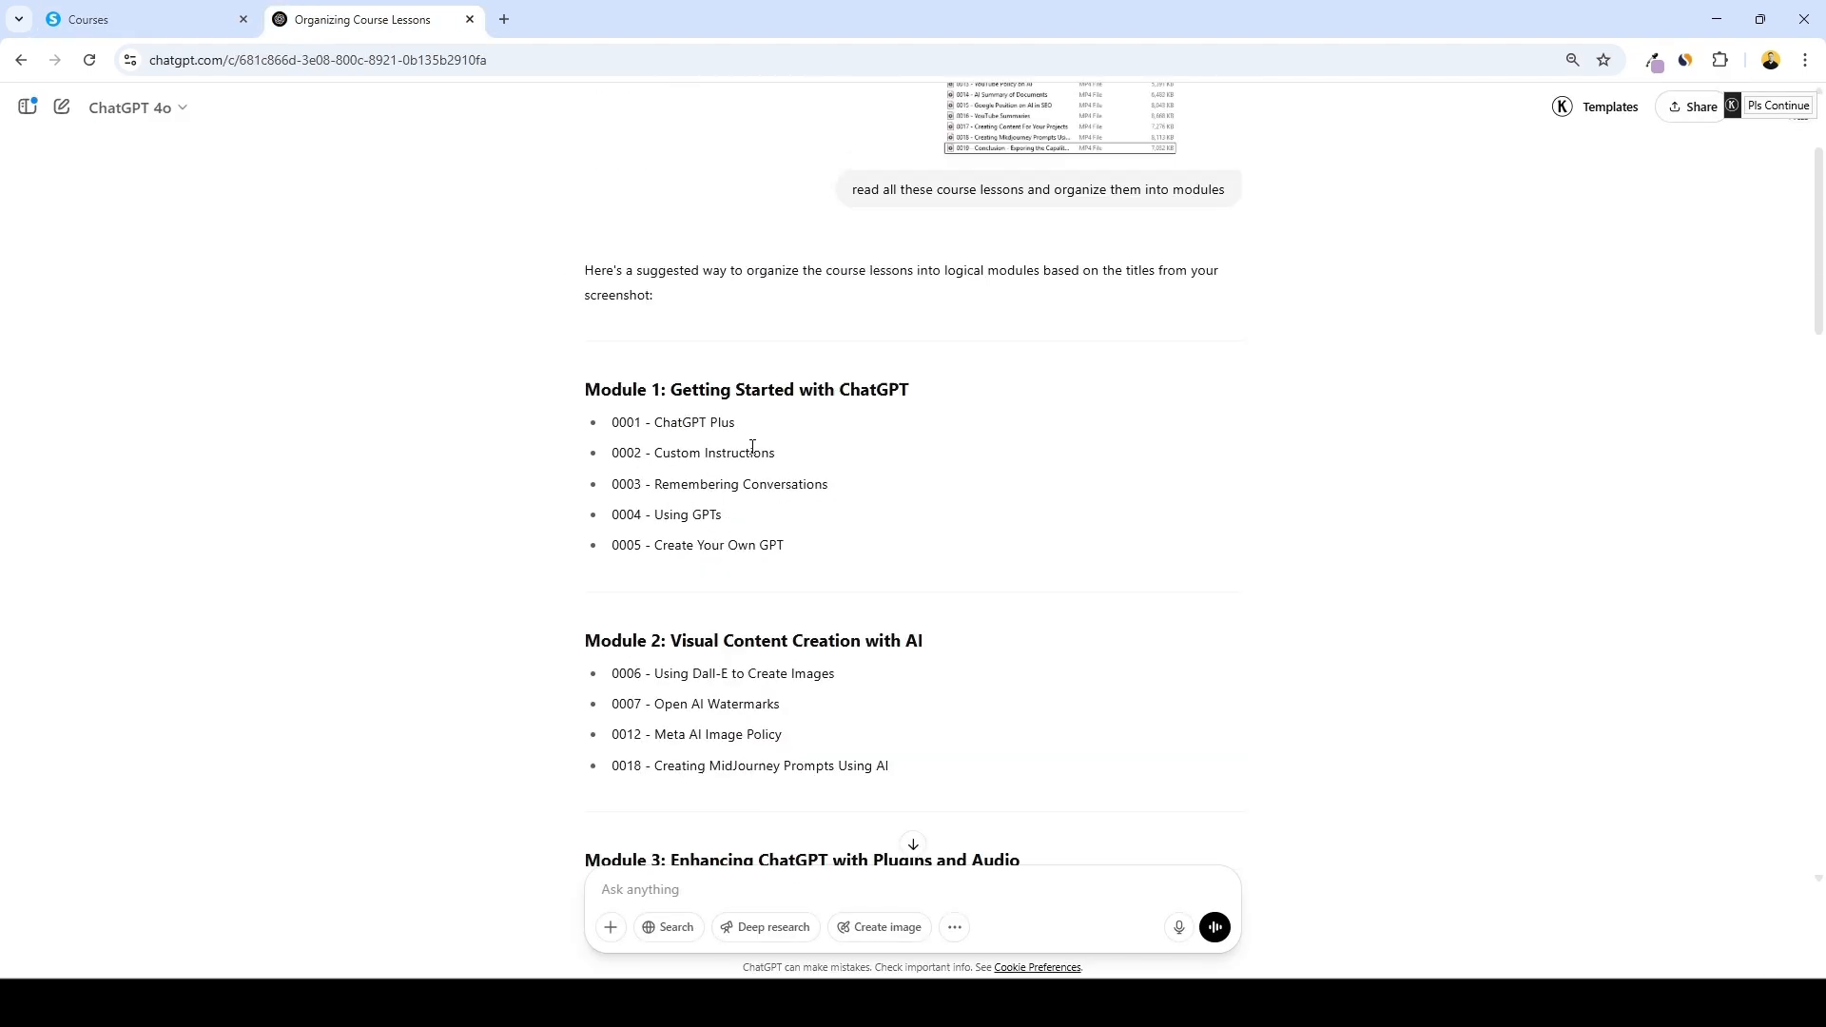
scroll(750, 440, "down", 2)
left_click(183, 14)
left_click(1732, 454)
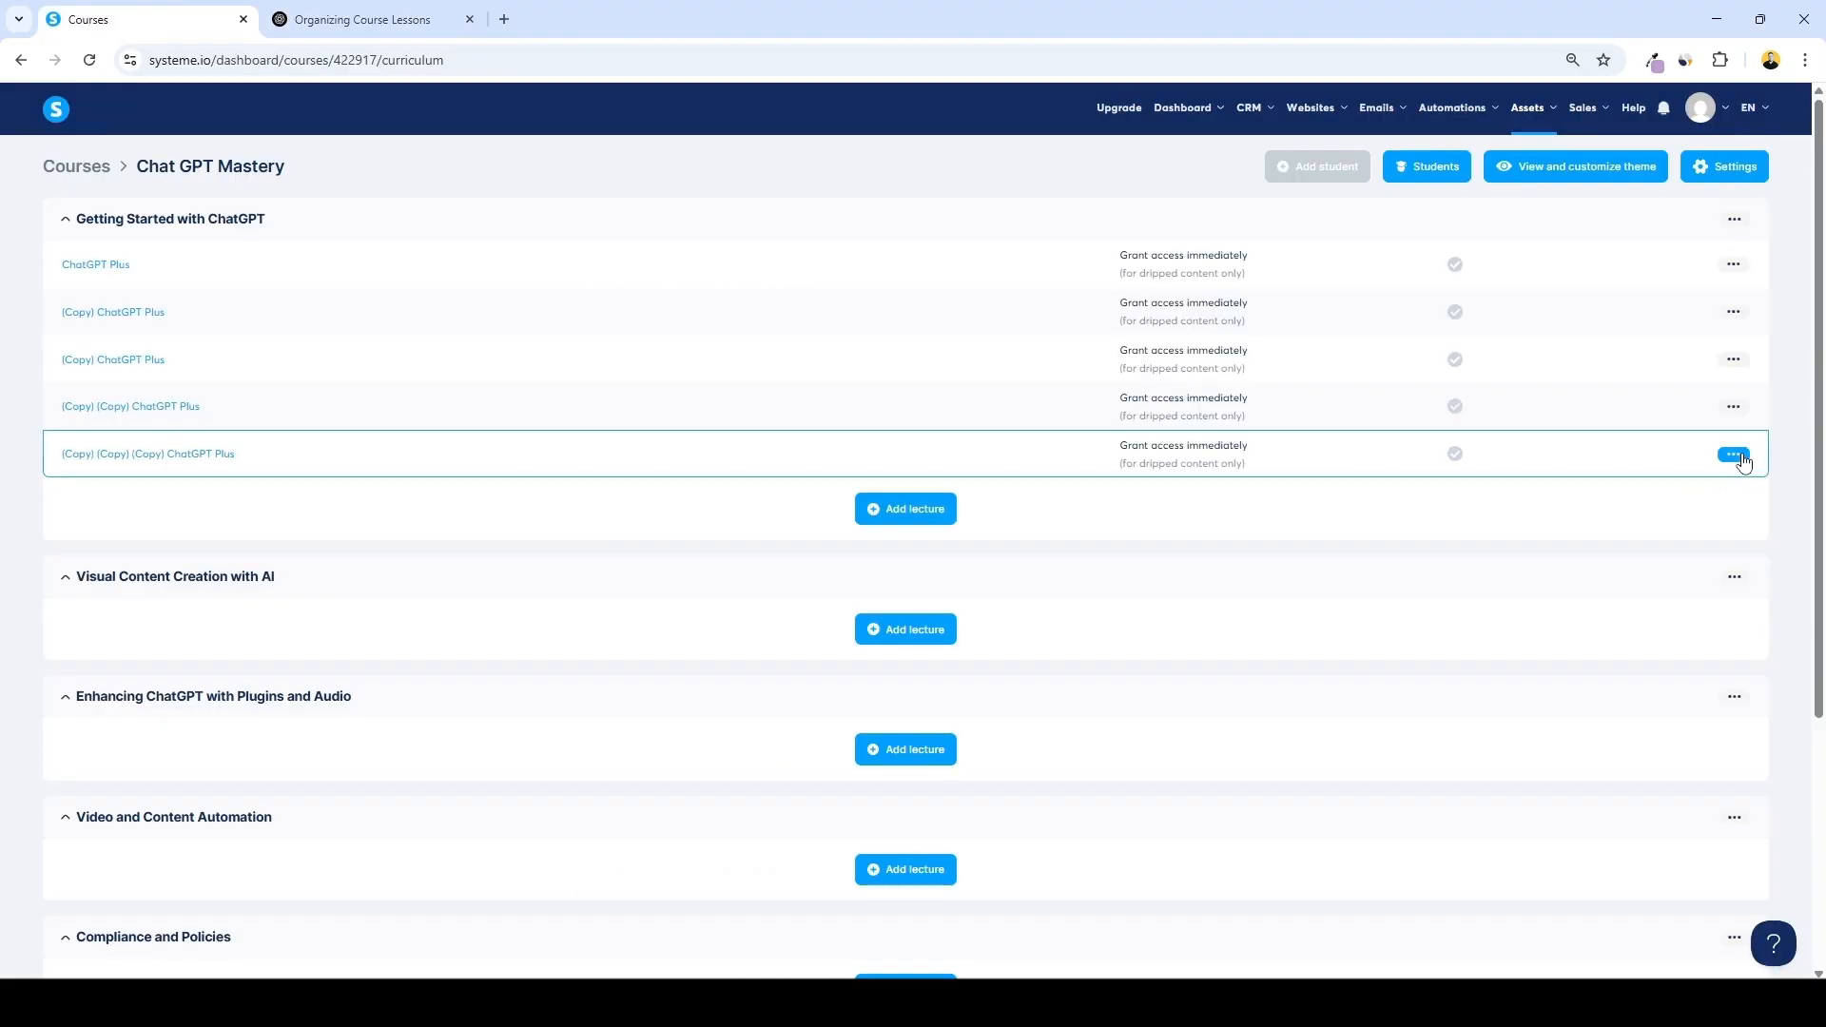
left_click(1574, 605)
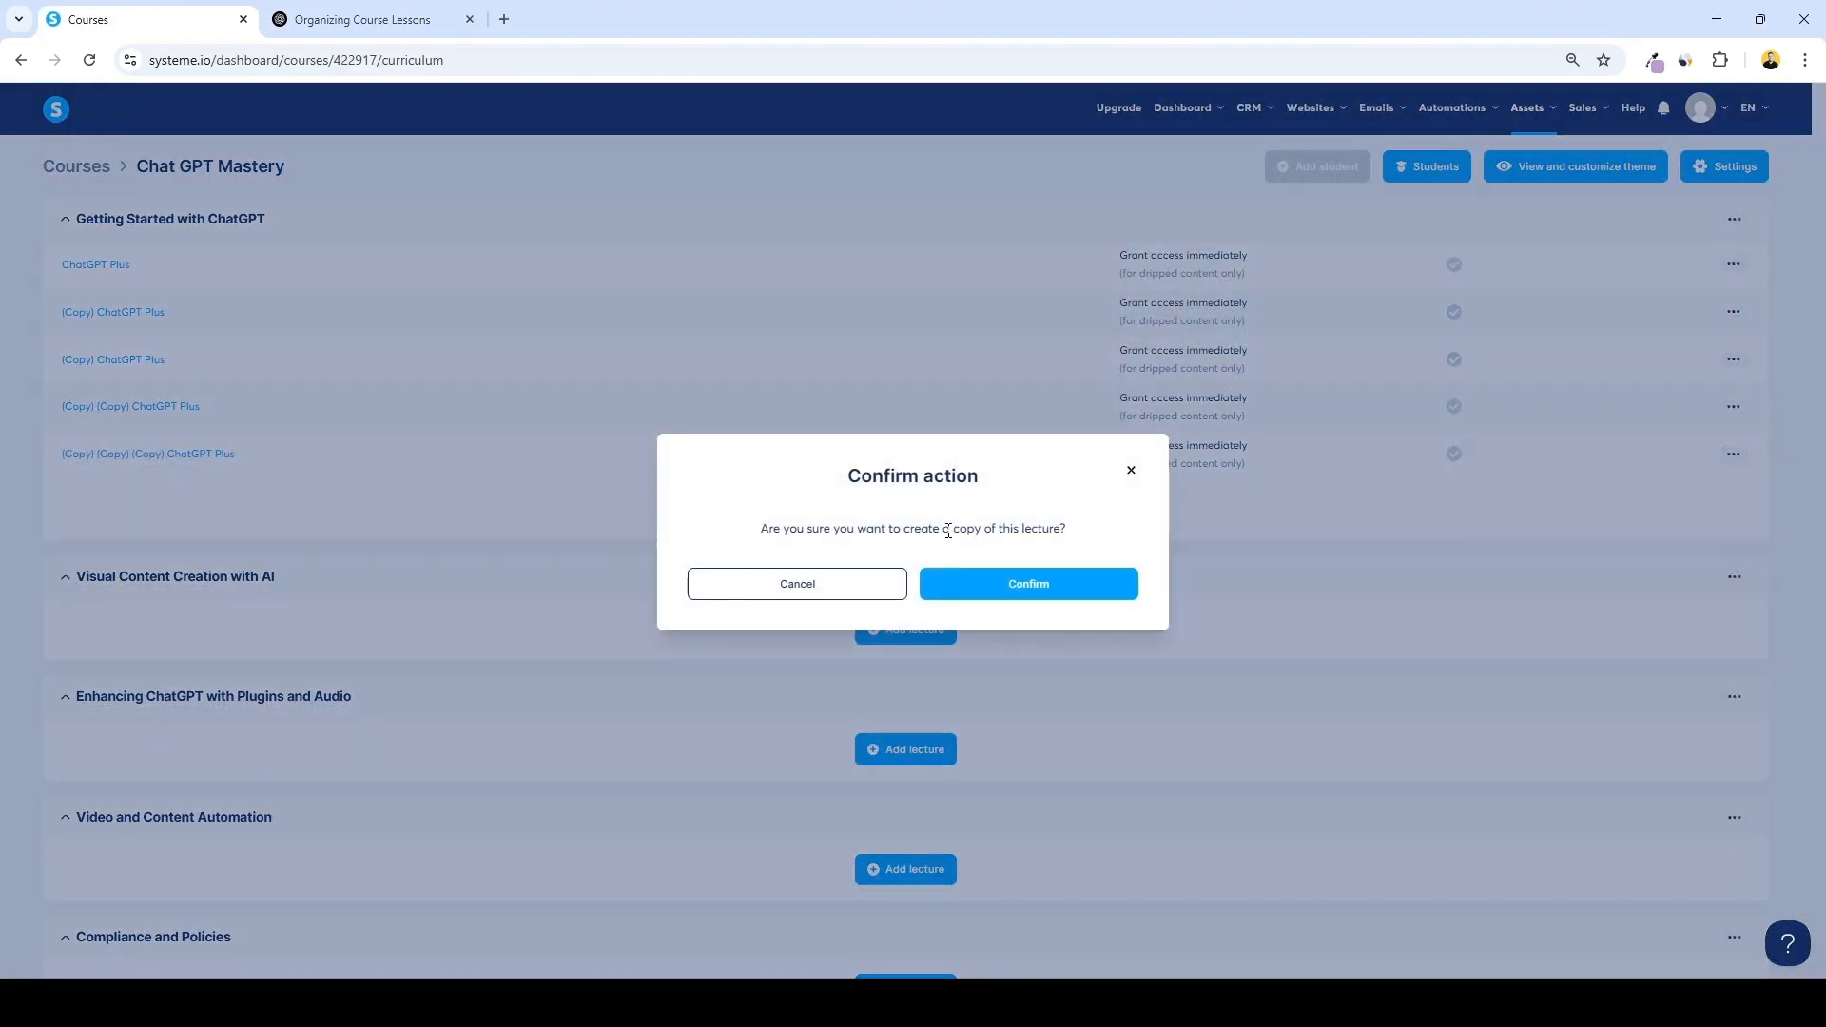
left_click(979, 587)
left_click_drag(1222, 512, 1156, 633)
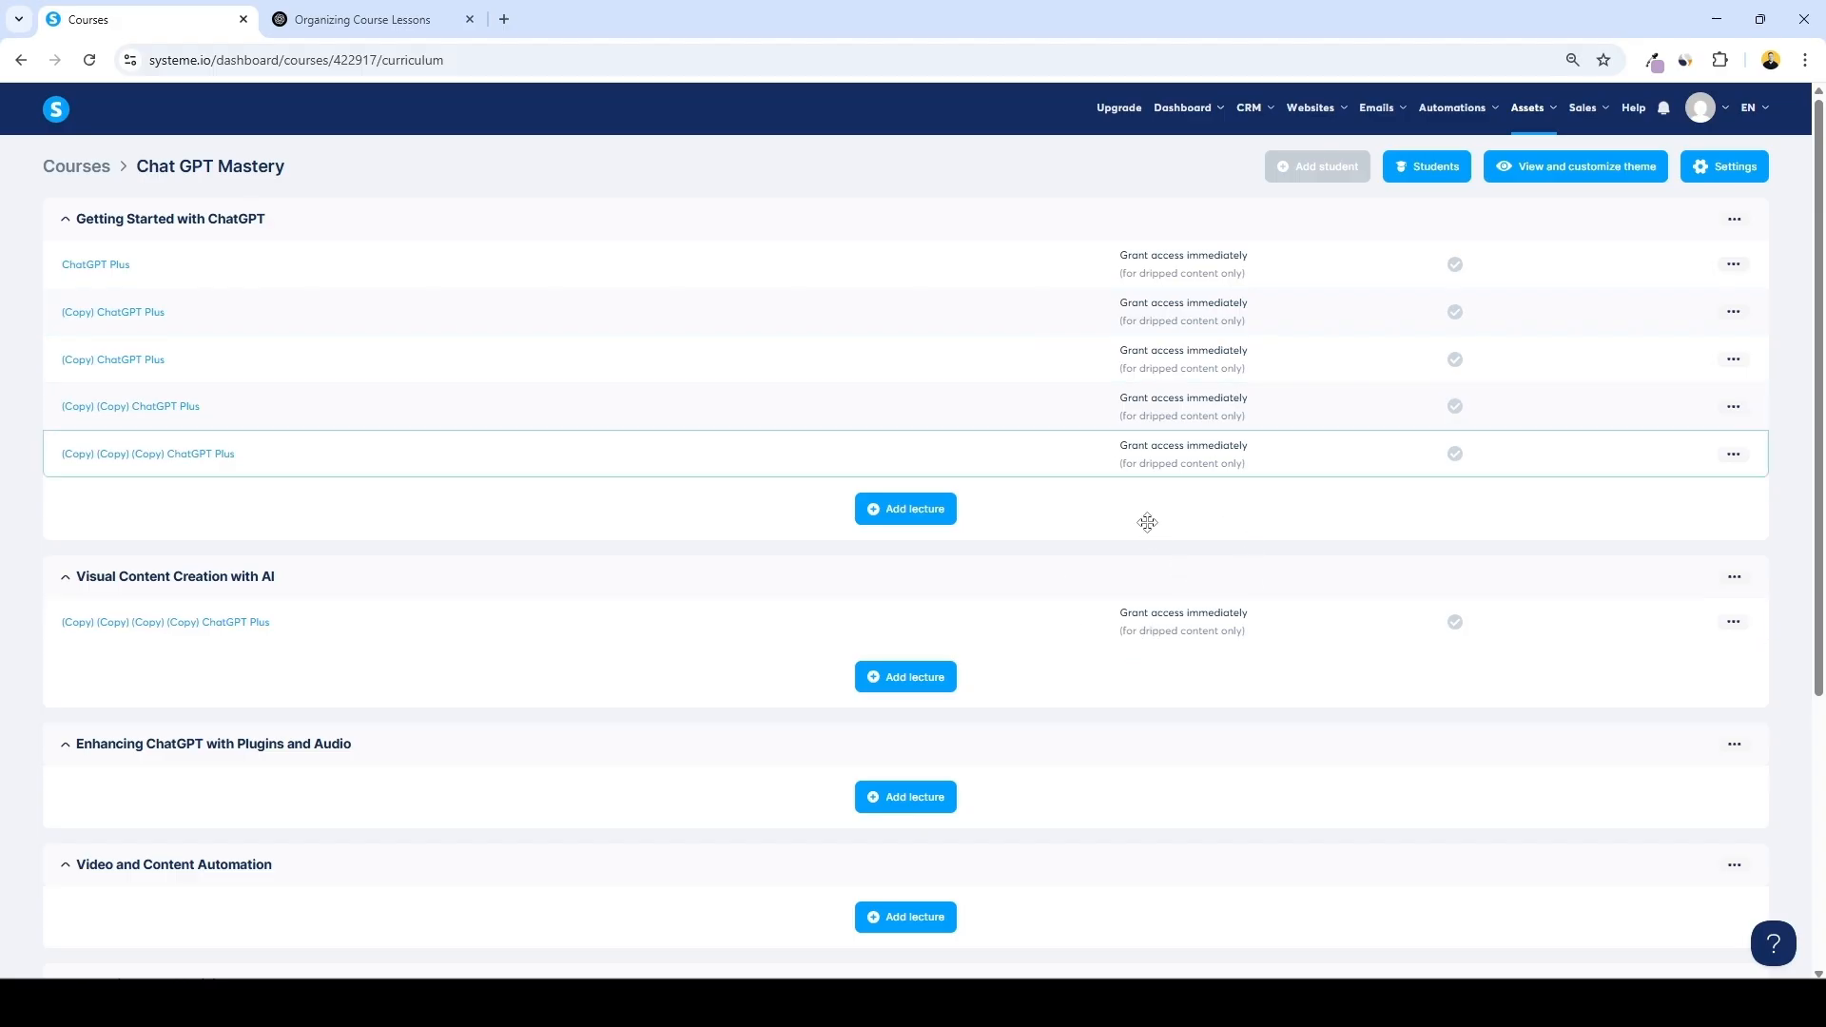
Compare the duplicated lectures in each module against the module outline in the ChatGPT conversation
scroll(1182, 627, "down", 4)
scroll(1139, 619, "up", 4)
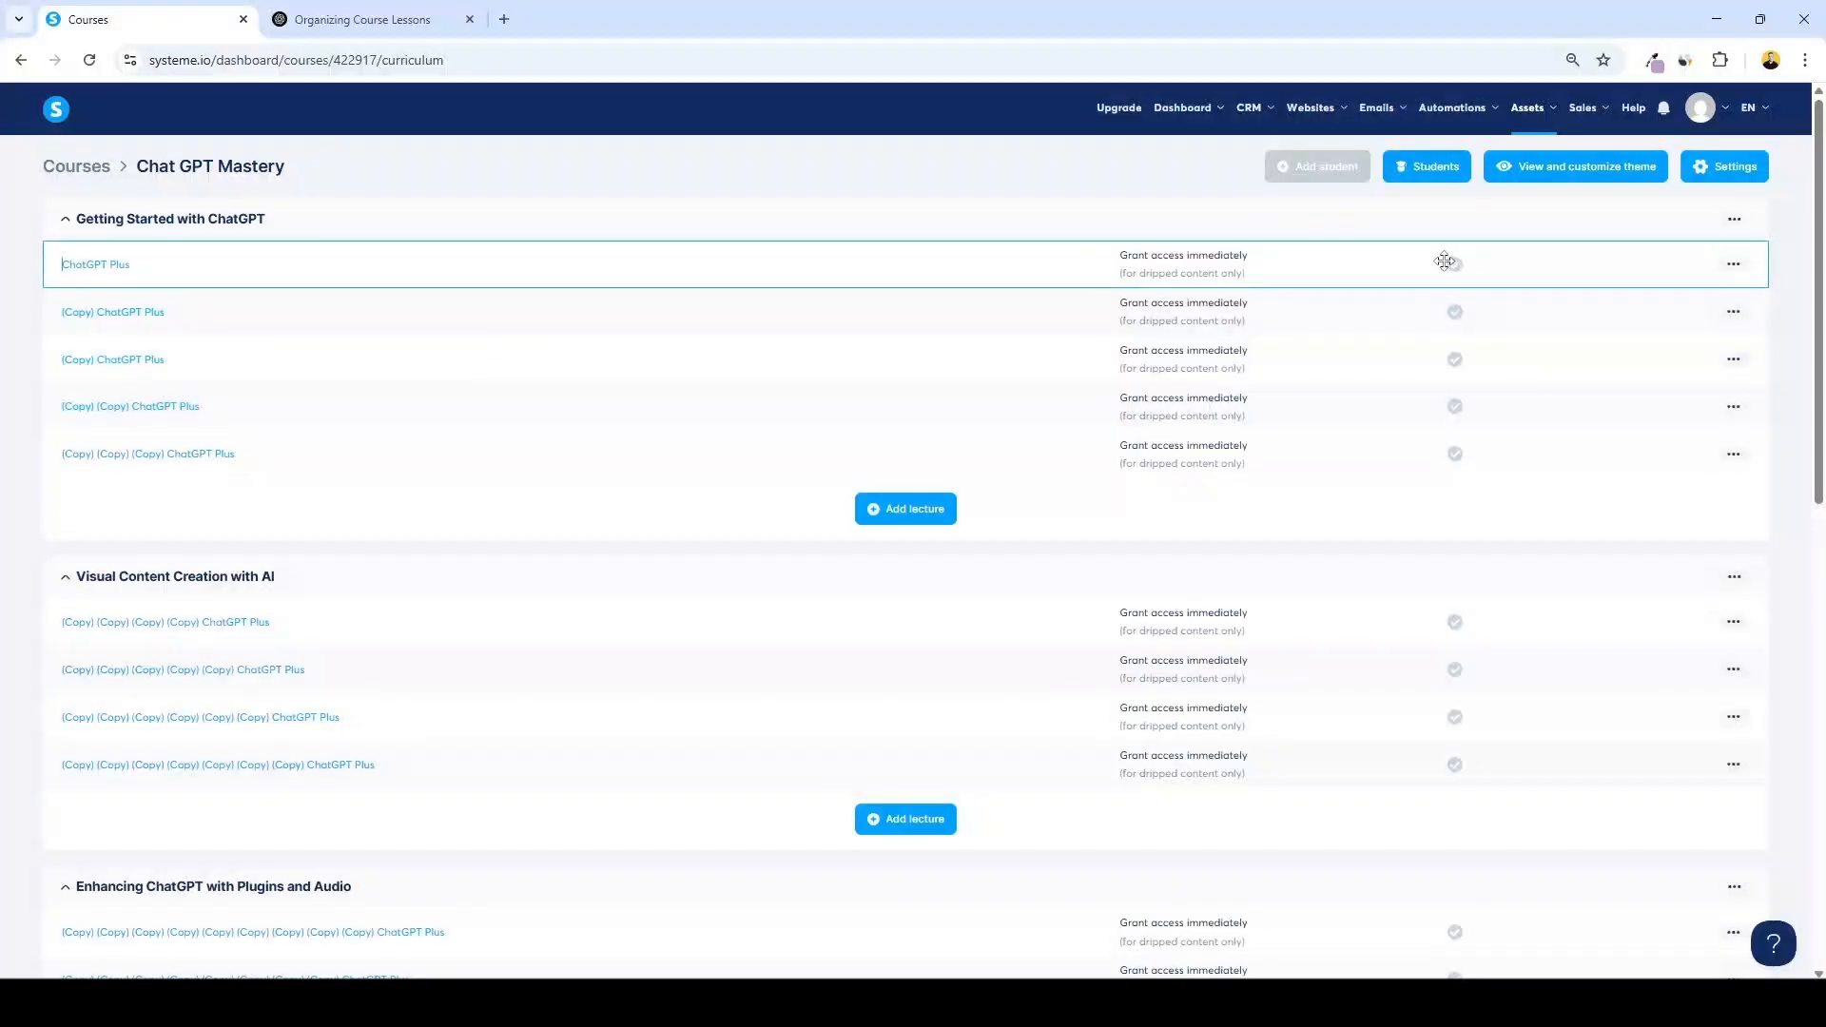
scroll(1189, 253, "down", 4)
scroll(815, 339, "down", 3)
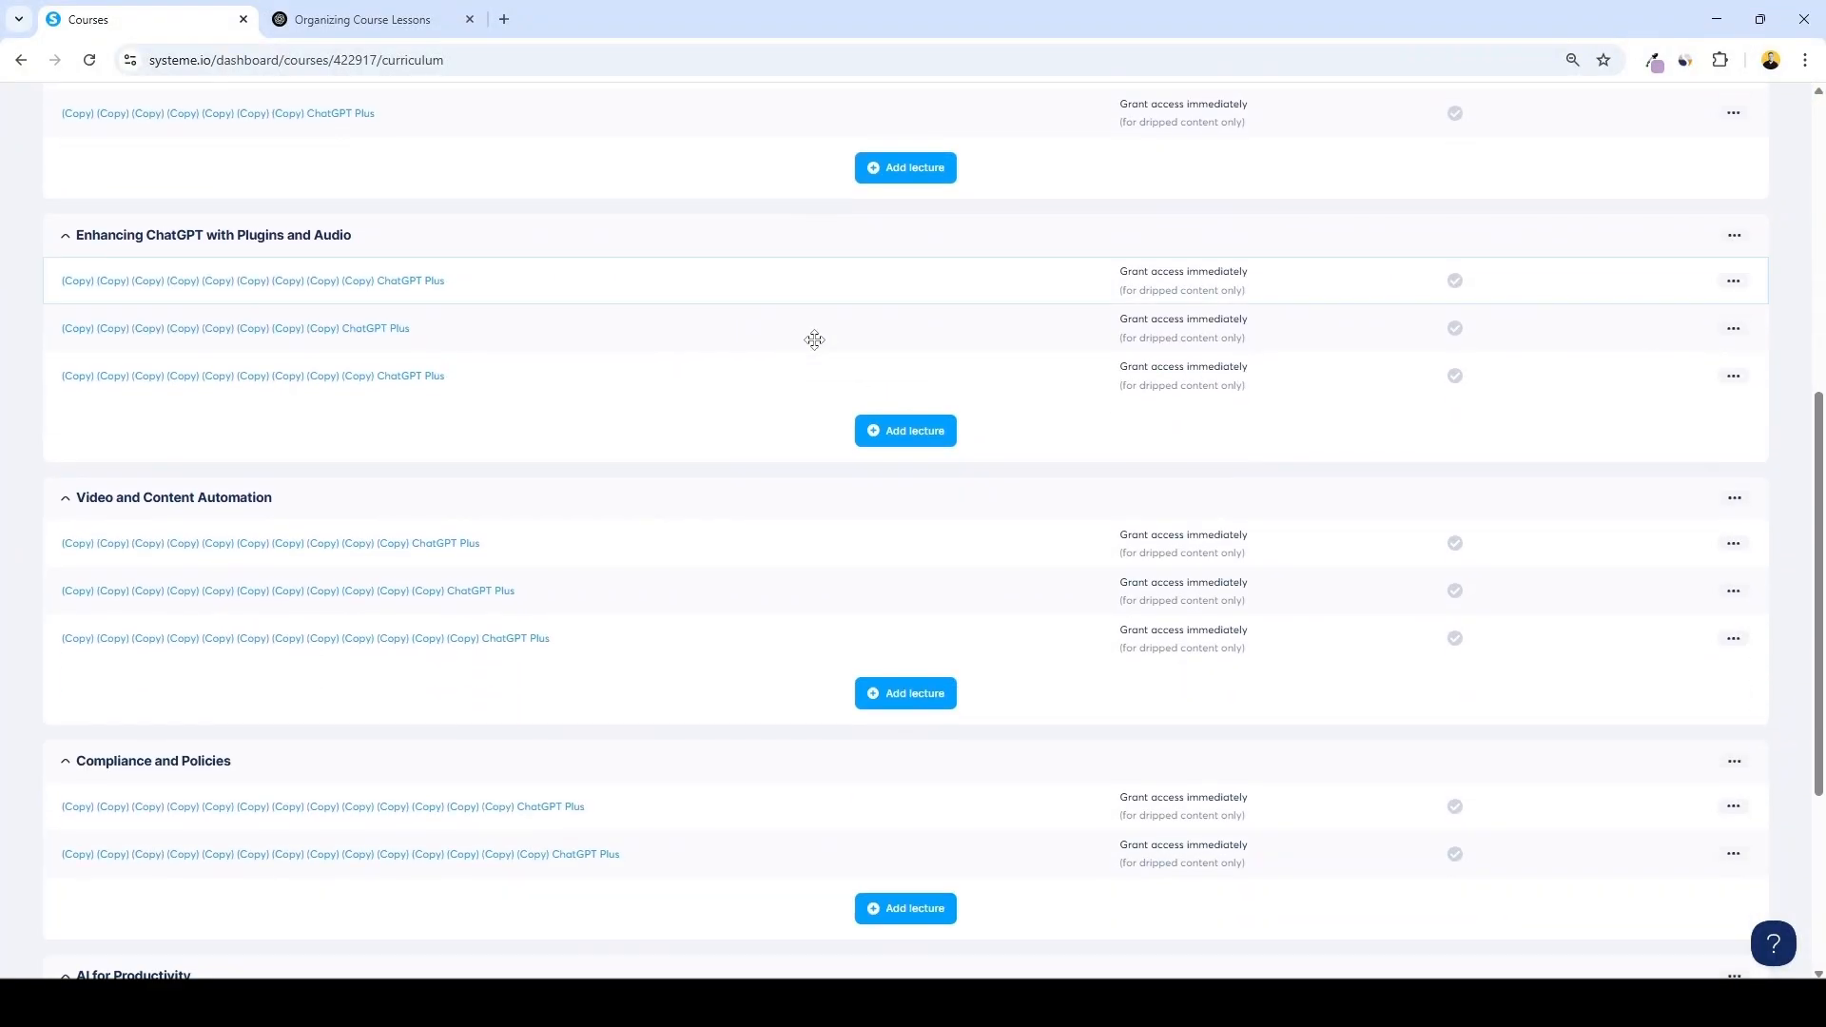
scroll(1084, 330, "up", 7)
left_click(360, 20)
scroll(837, 346, "down", 1)
scroll(833, 344, "up", 1)
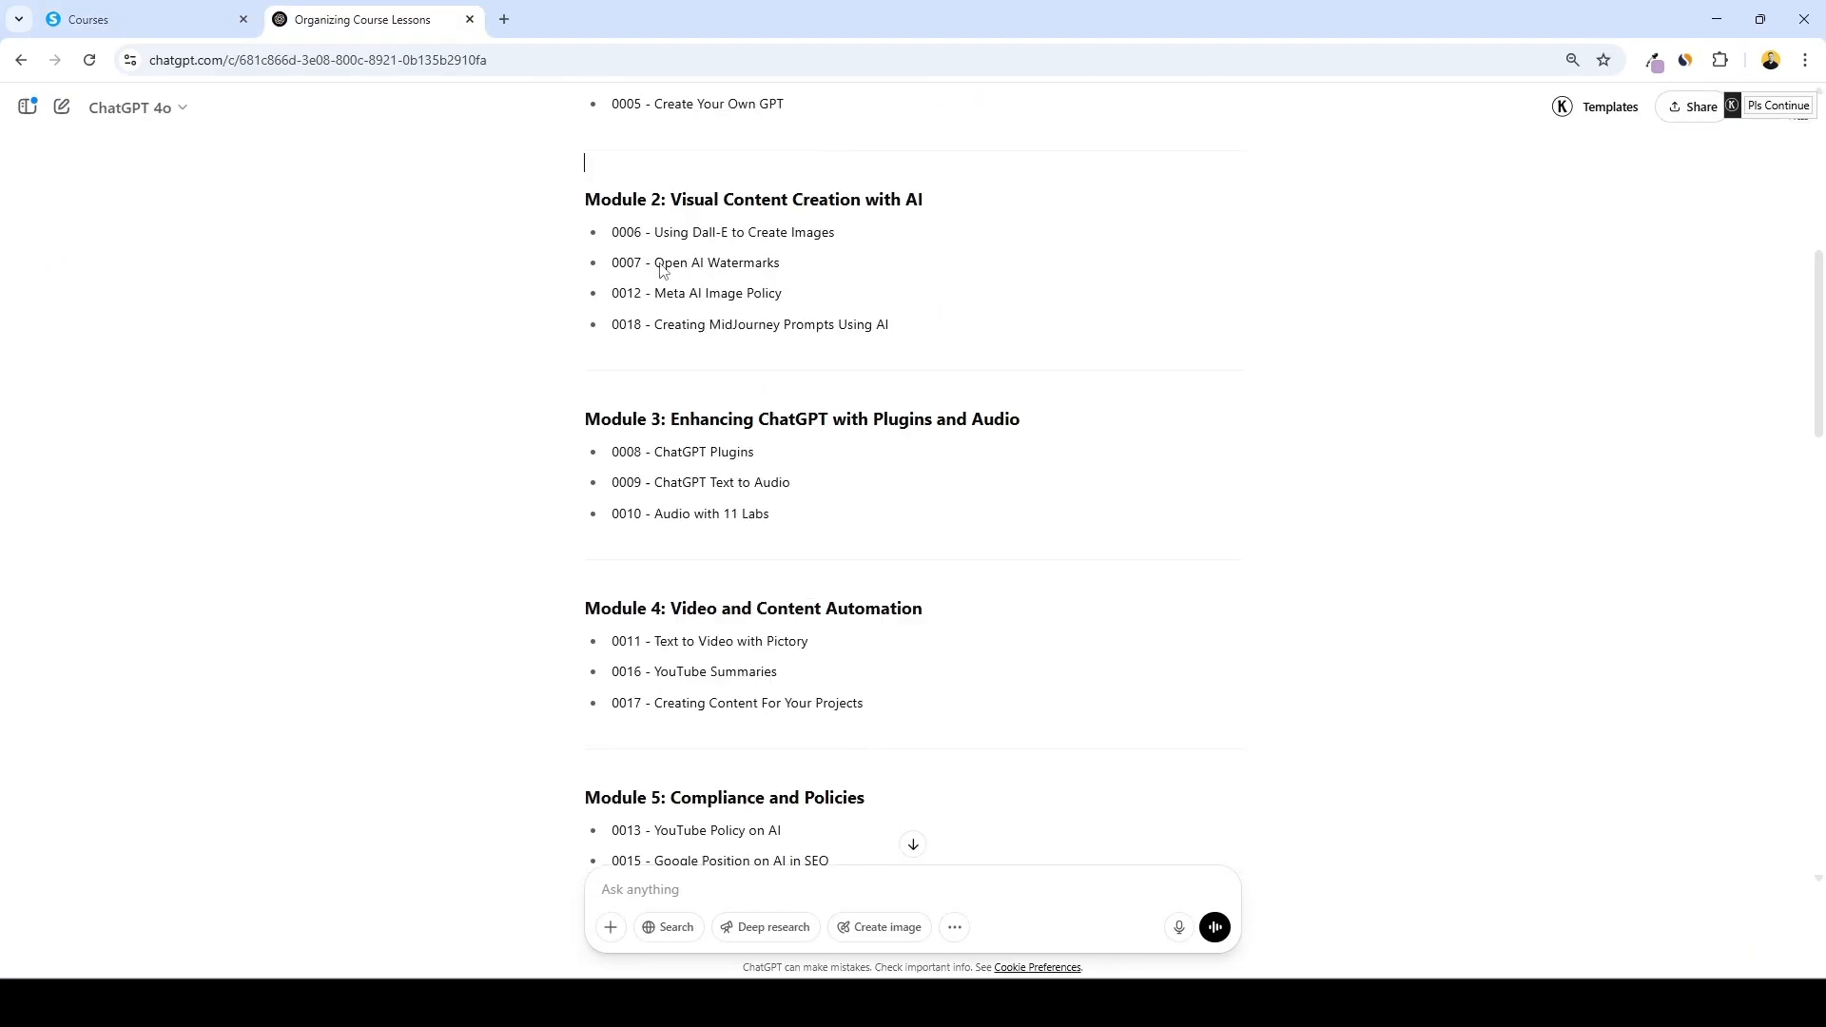
left_click(162, 21)
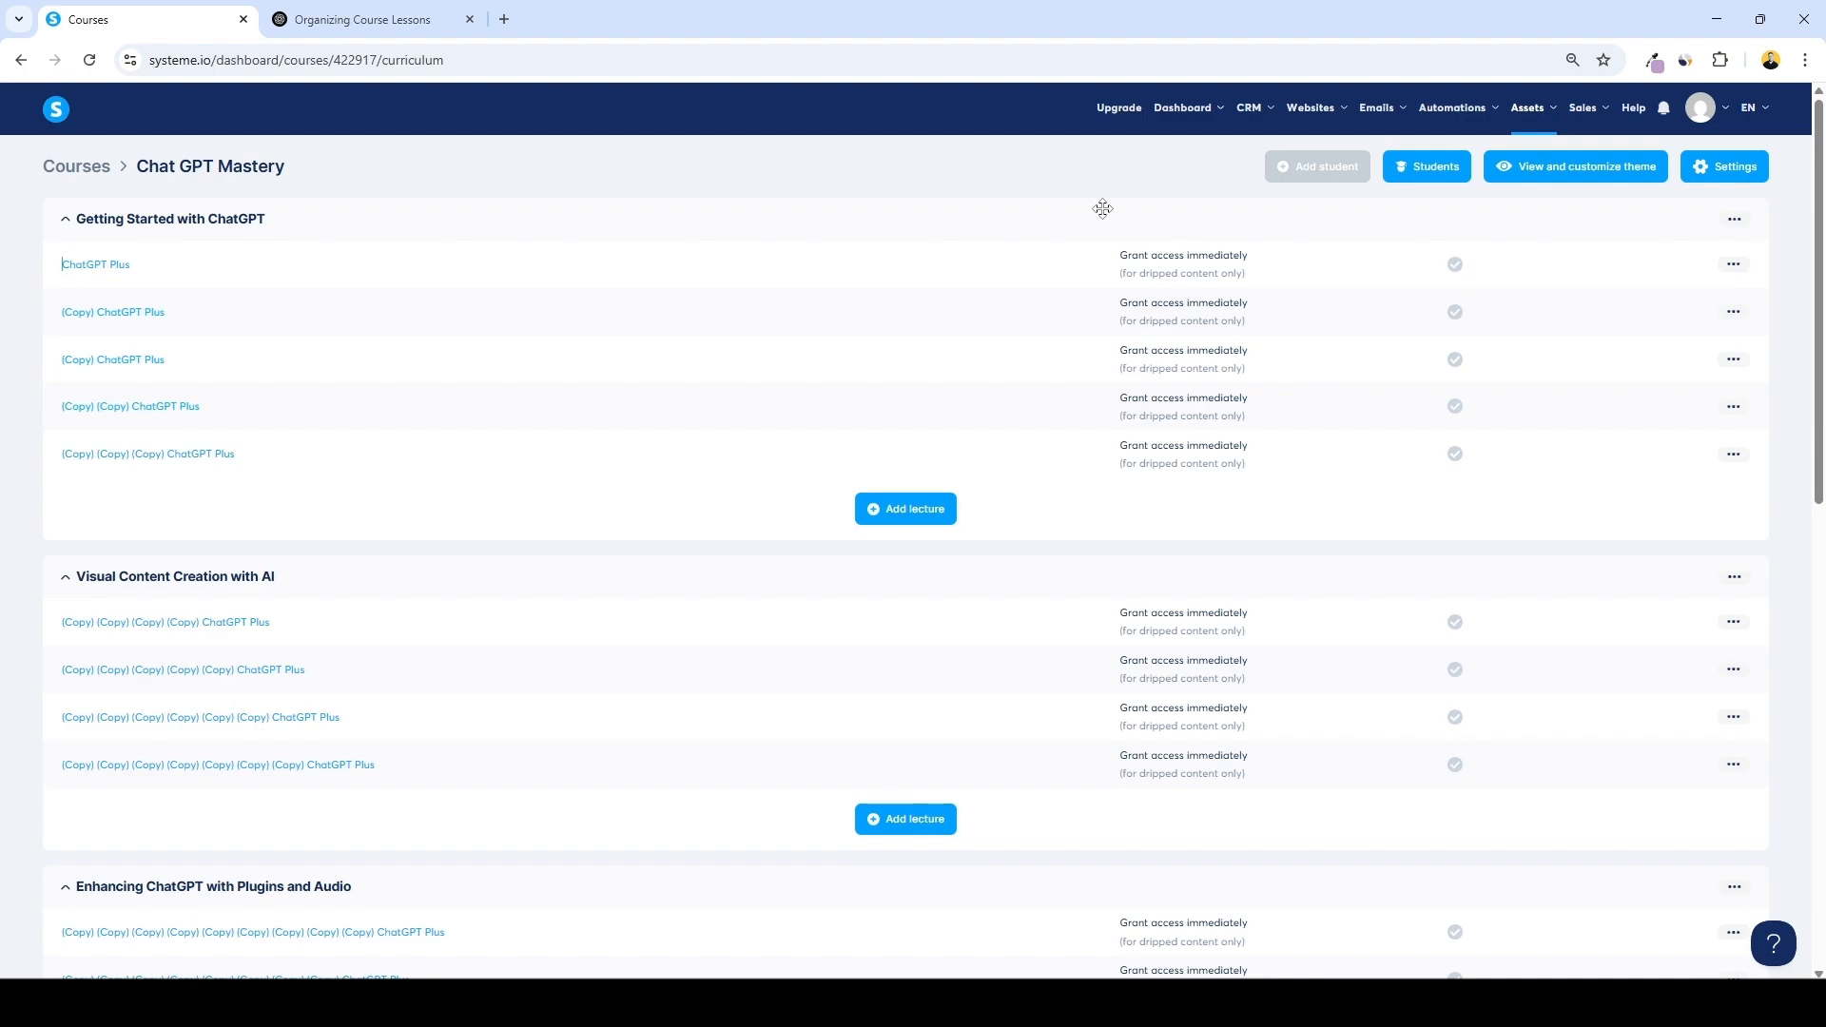
Open the second lecture of Getting Started with ChatGPT and upload the 0002 - Custom Instructions video to its video element
left_click(131, 314)
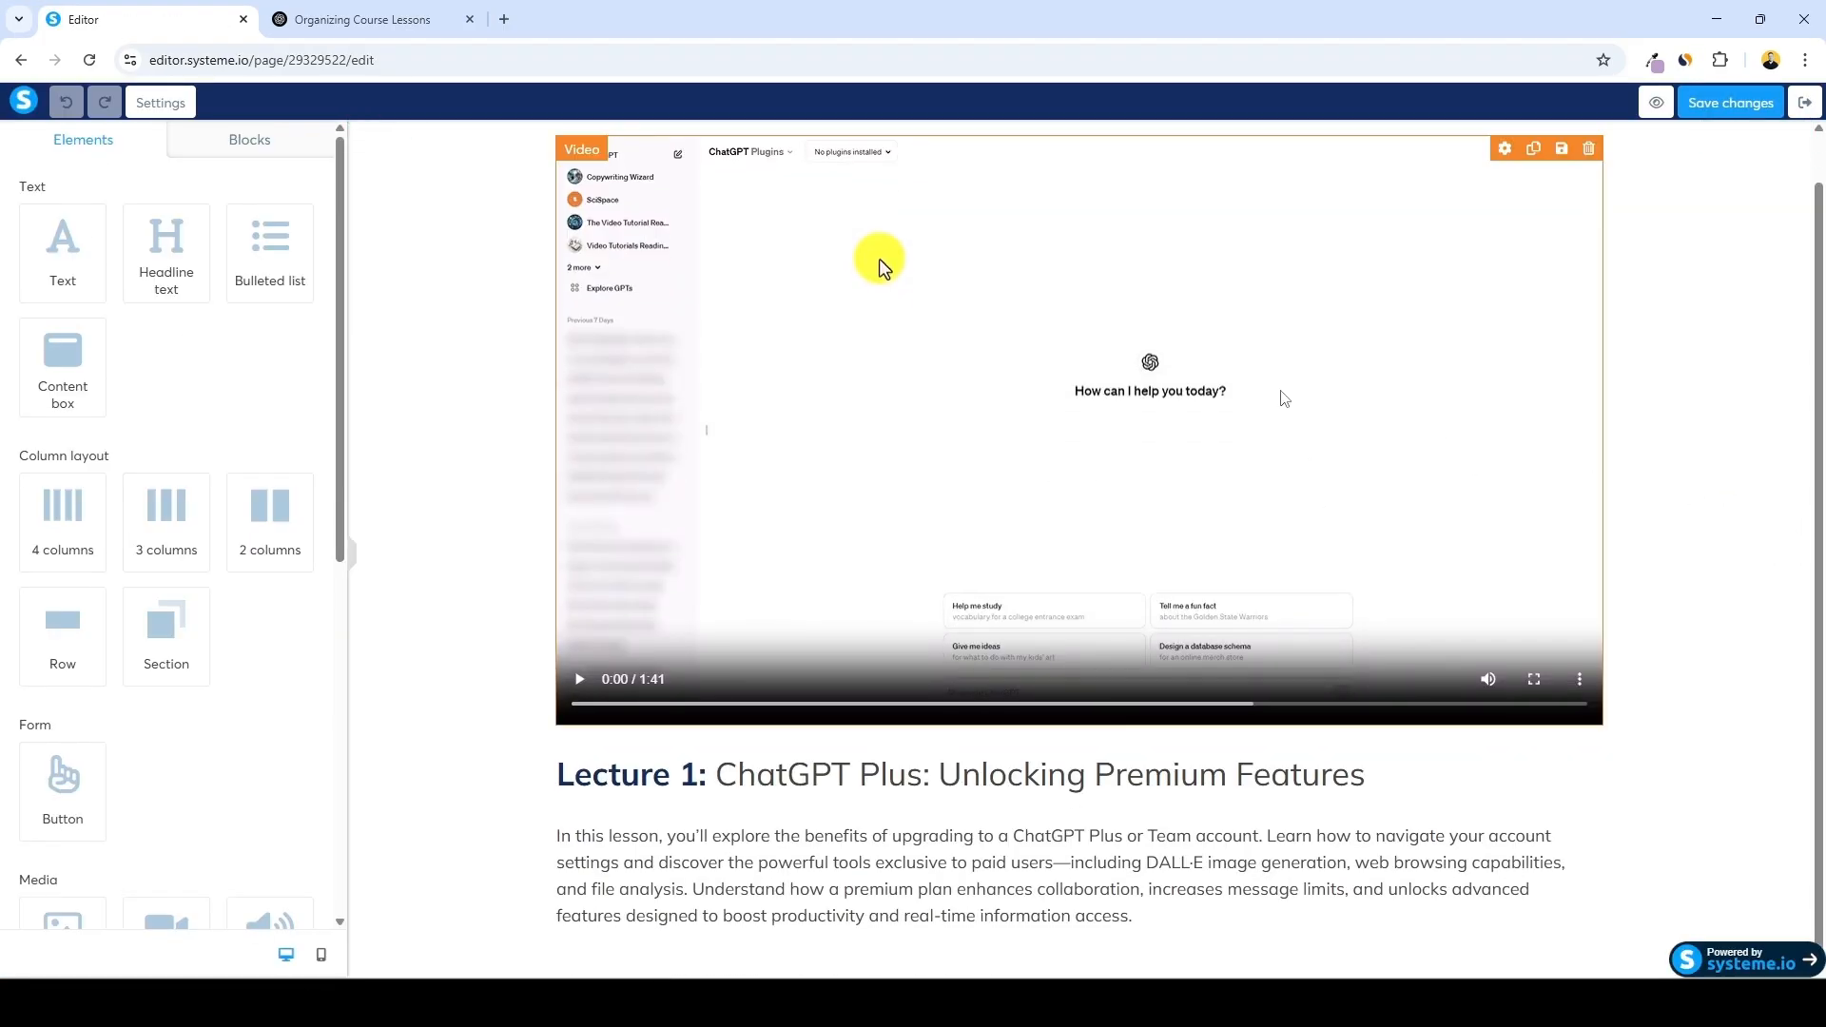
left_click(978, 395)
left_click(295, 297)
left_click(913, 607)
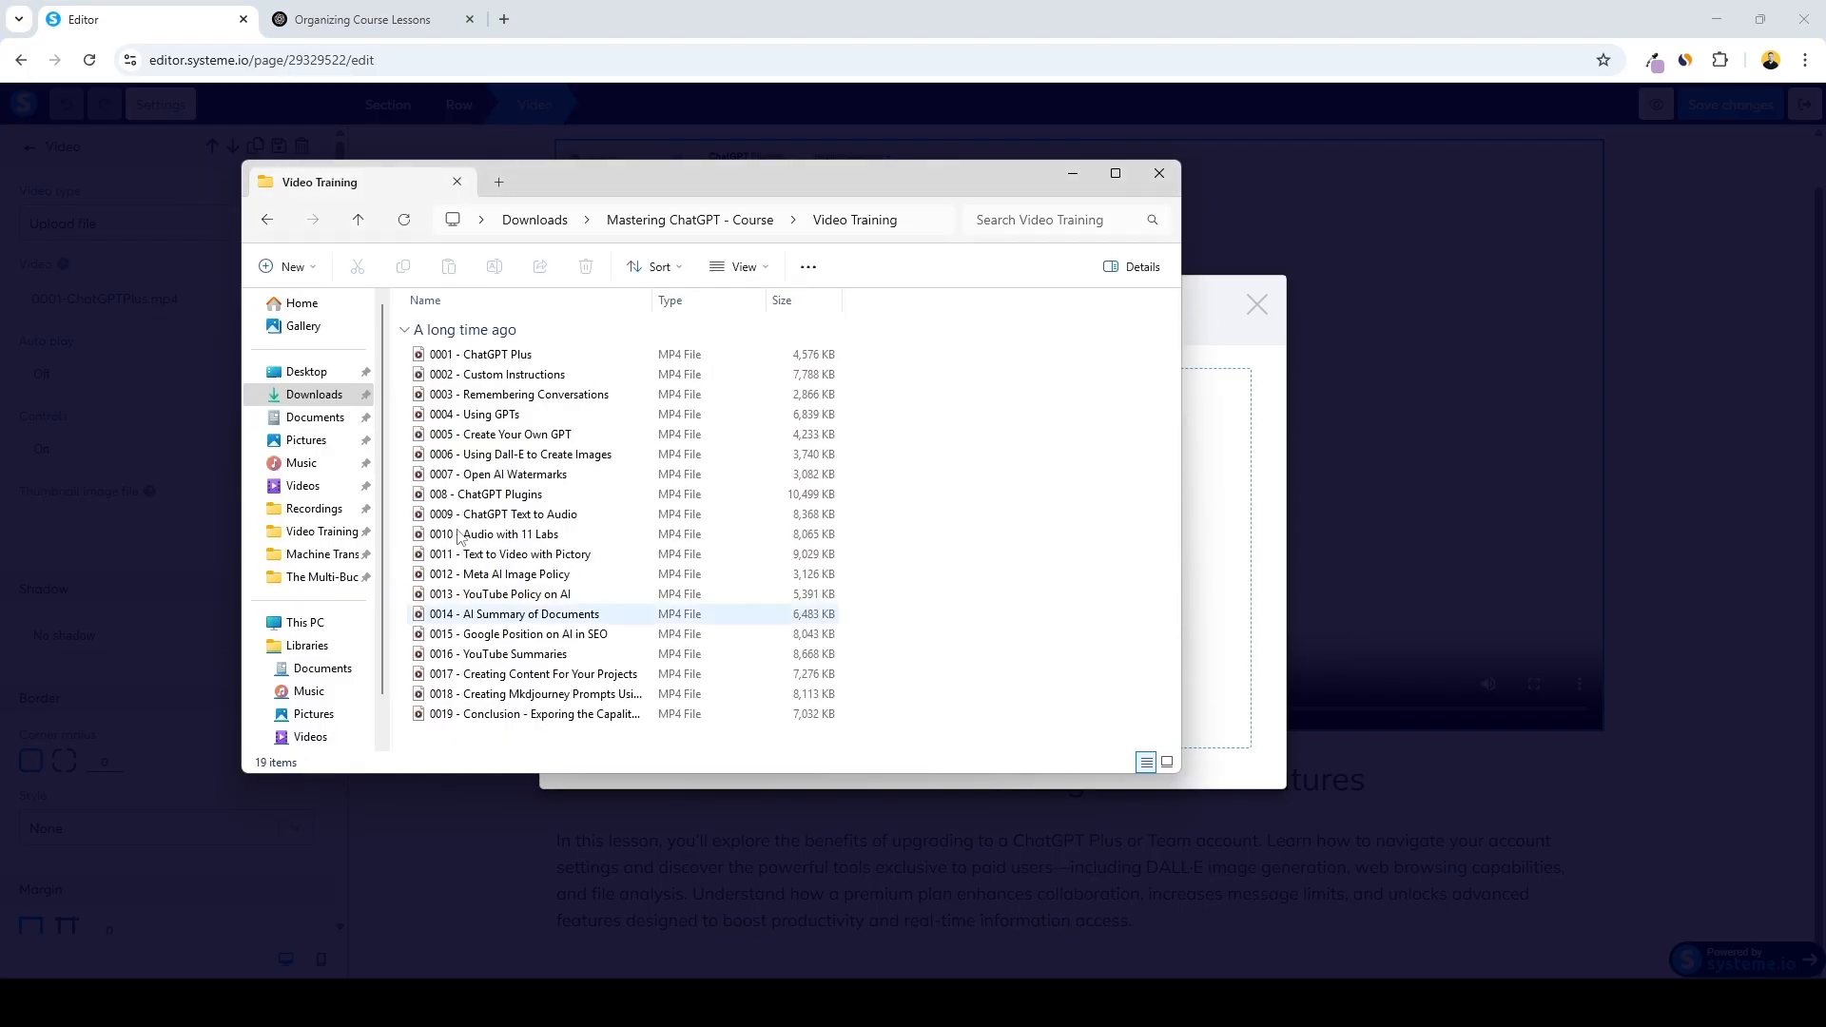
left_click(496, 374)
left_click_drag(496, 373, 1218, 485)
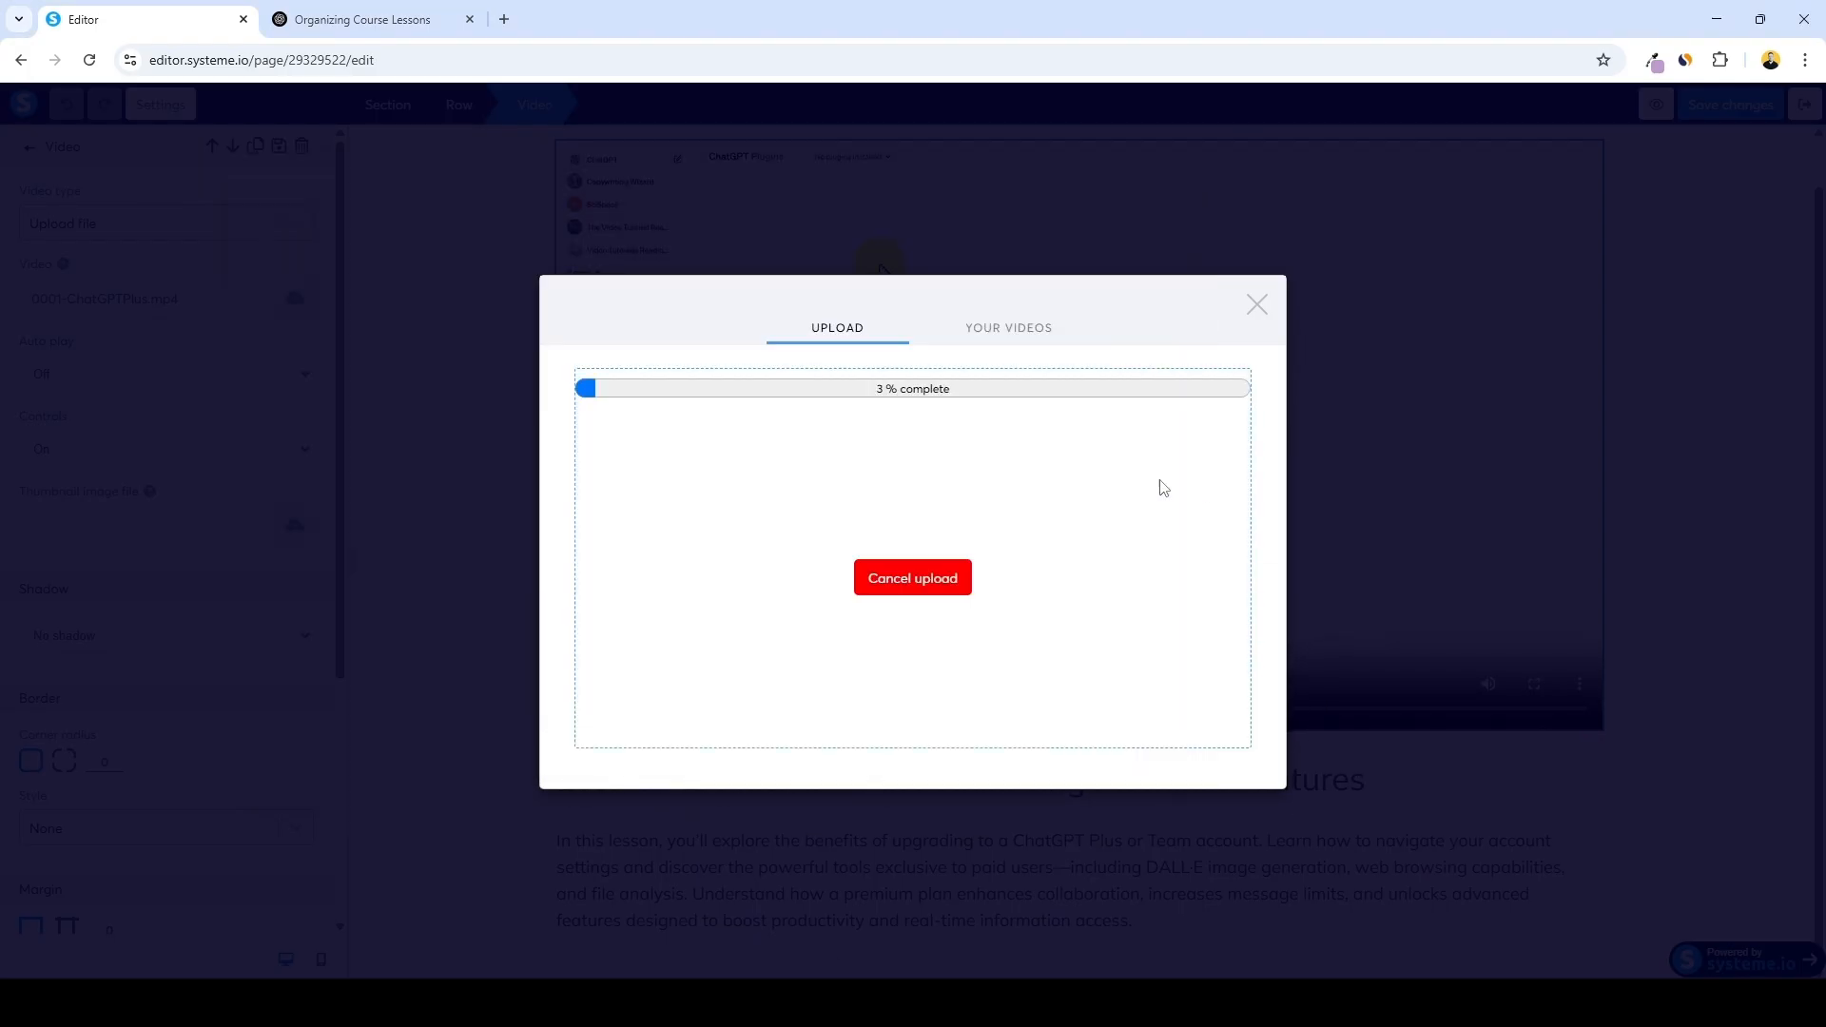
left_click(1219, 797)
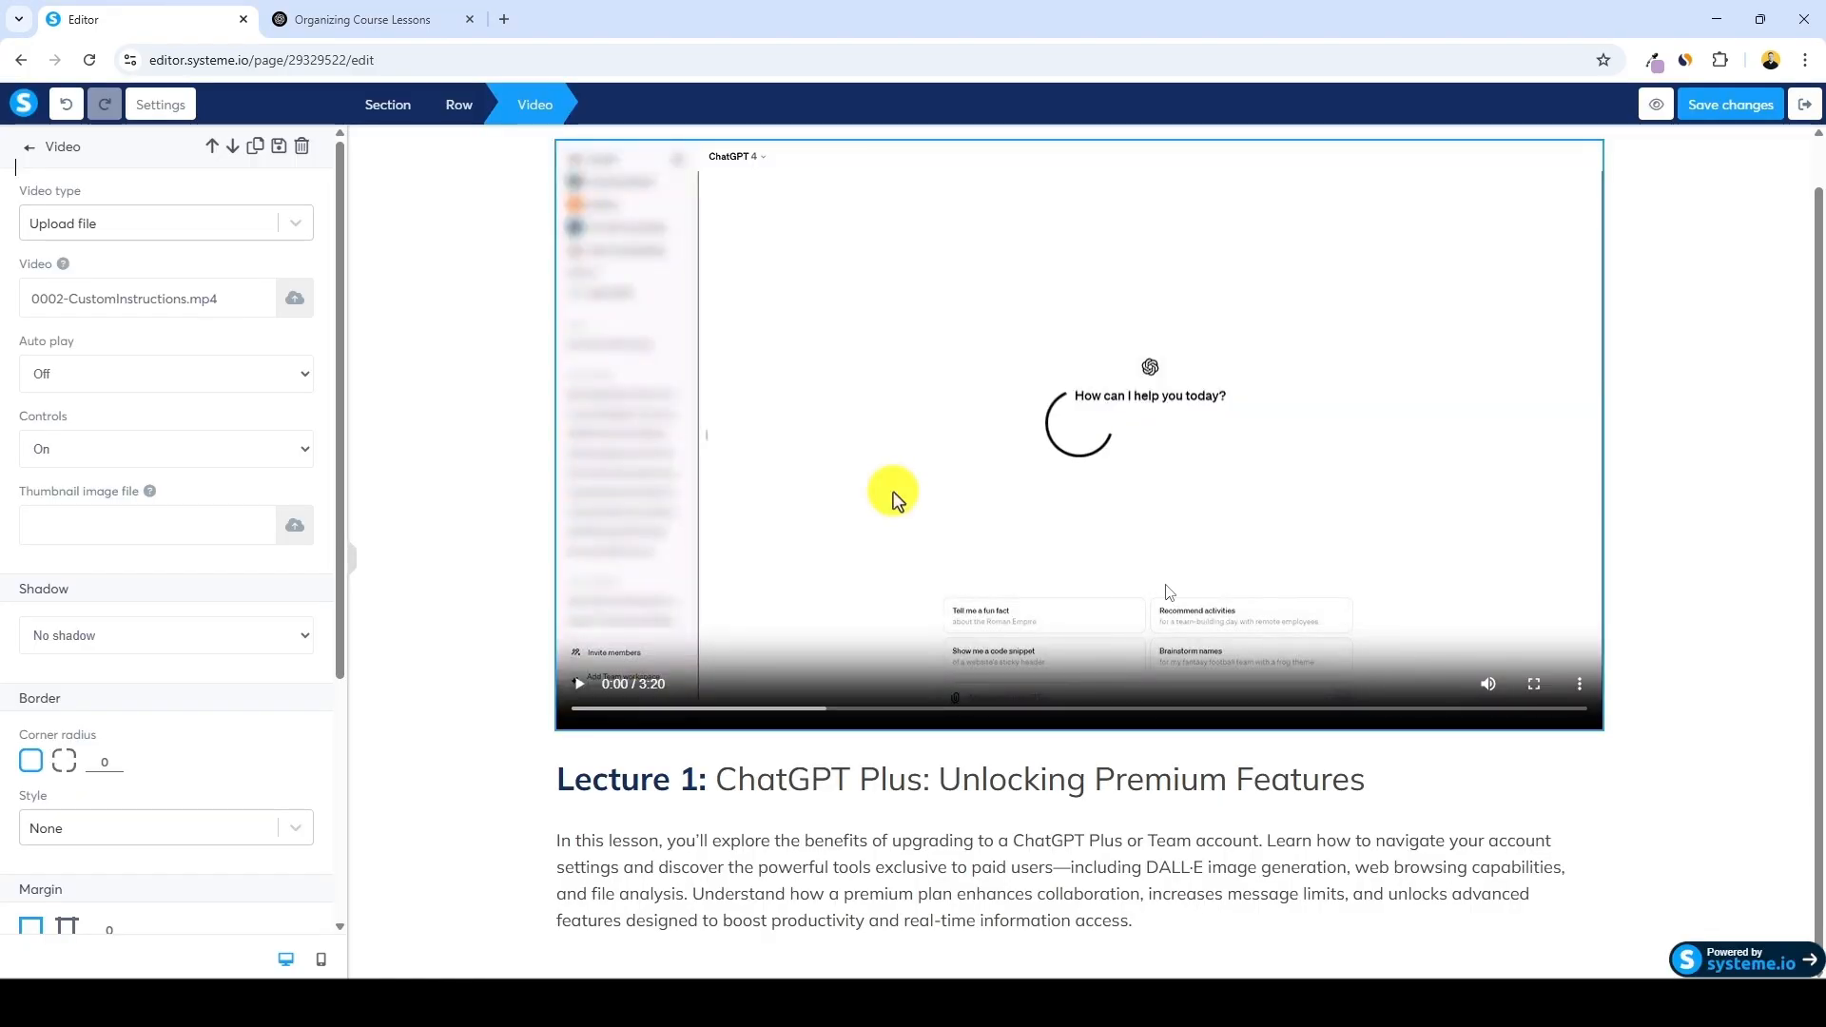
Open the 0002---Custom-Instructions transcript from the Machine Transcripts folder and copy its full text
left_click(960, 1003)
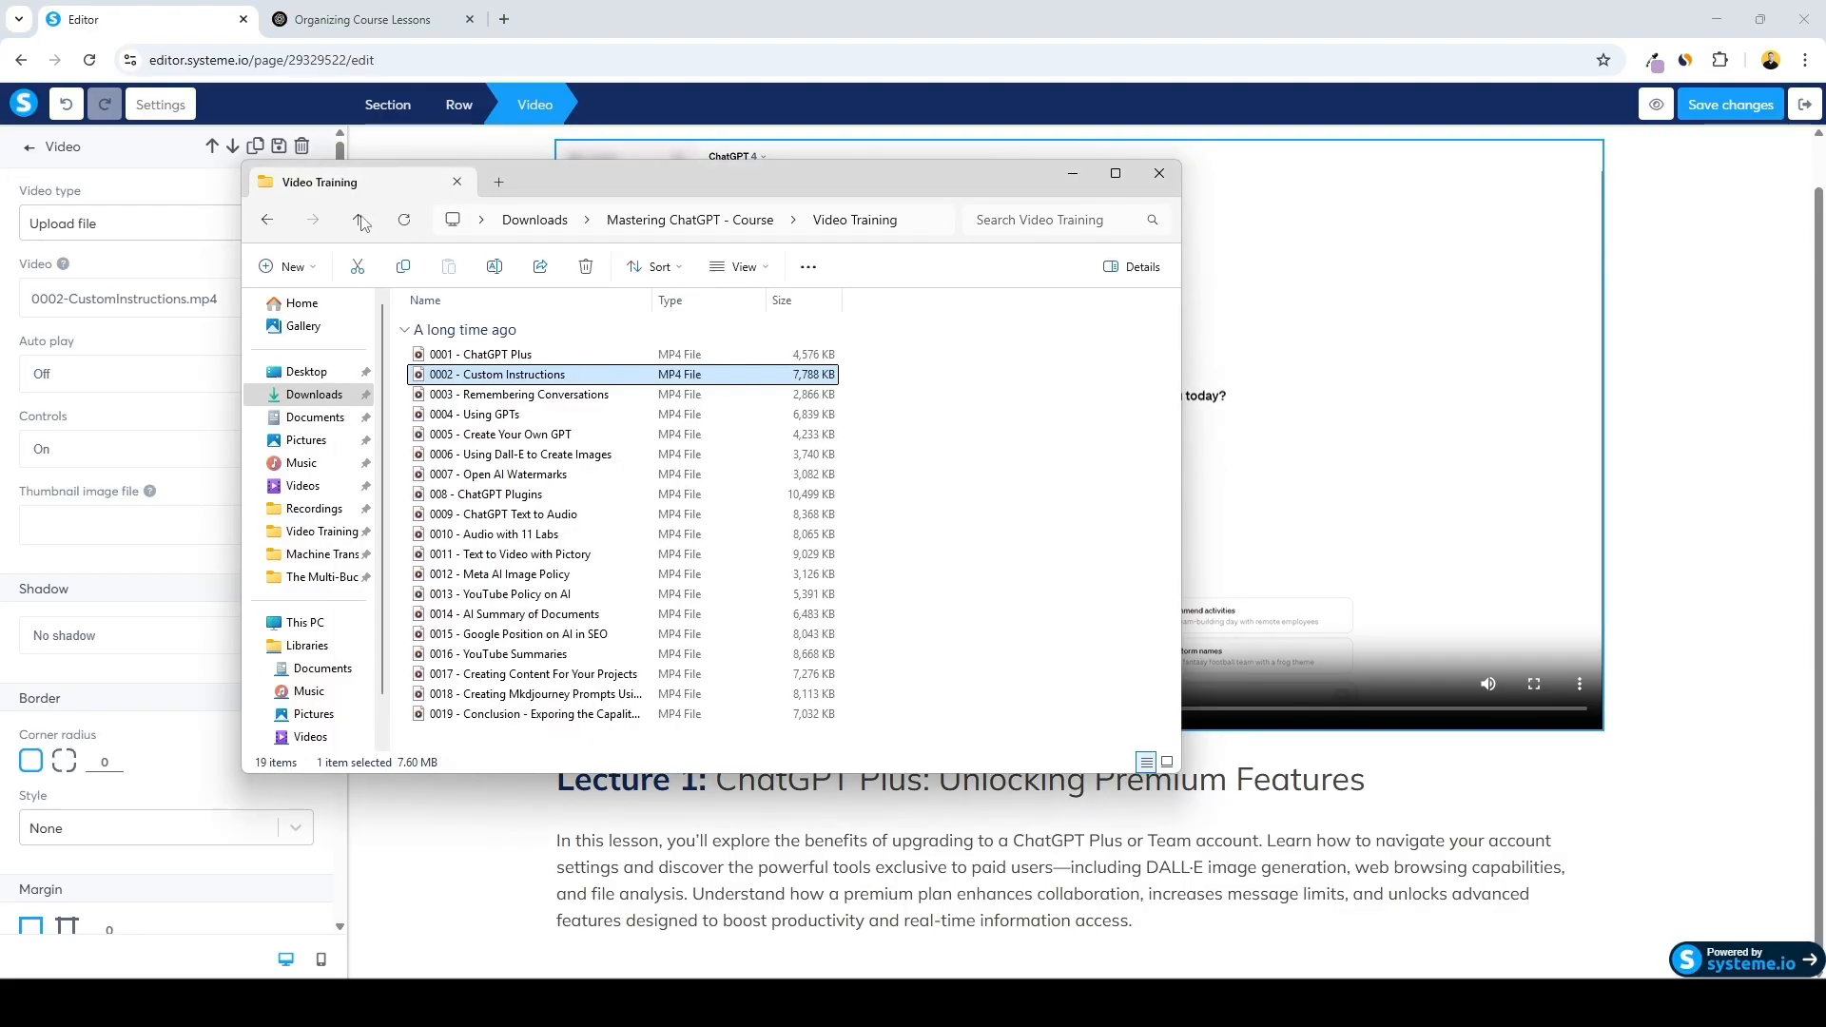
left_click(267, 220)
double_click(681, 341)
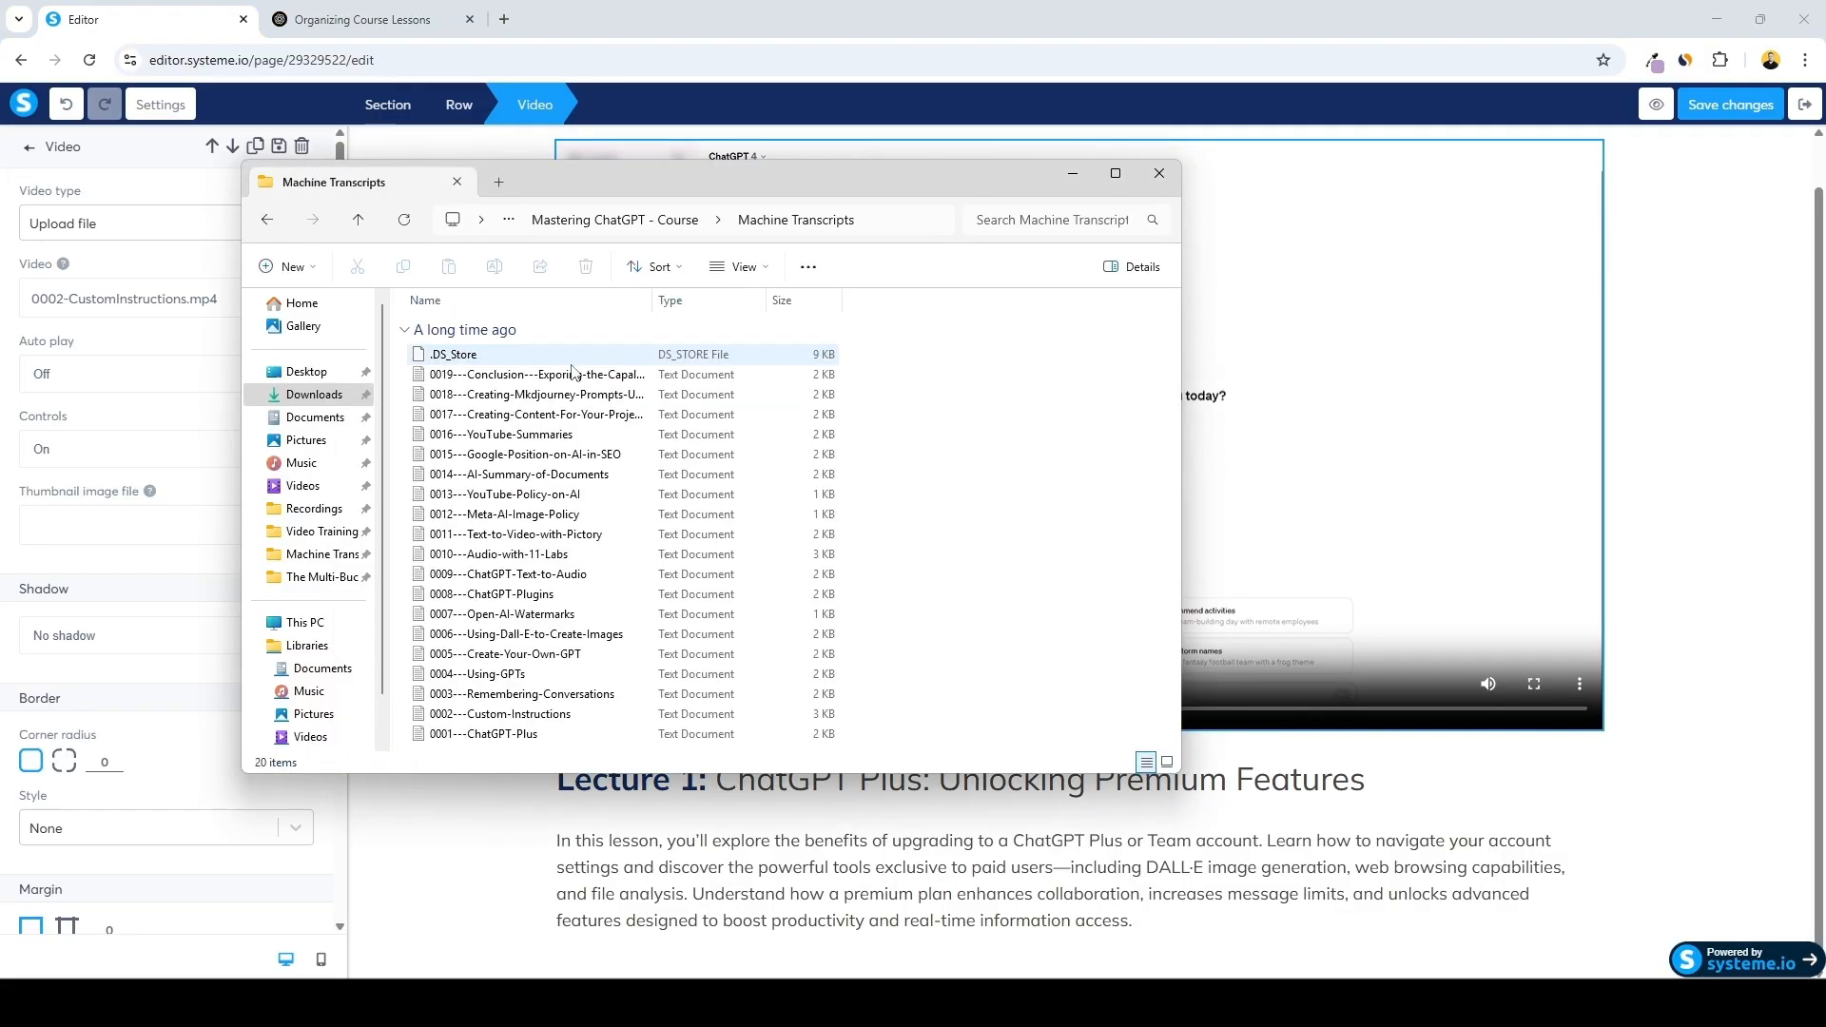
double_click(501, 714)
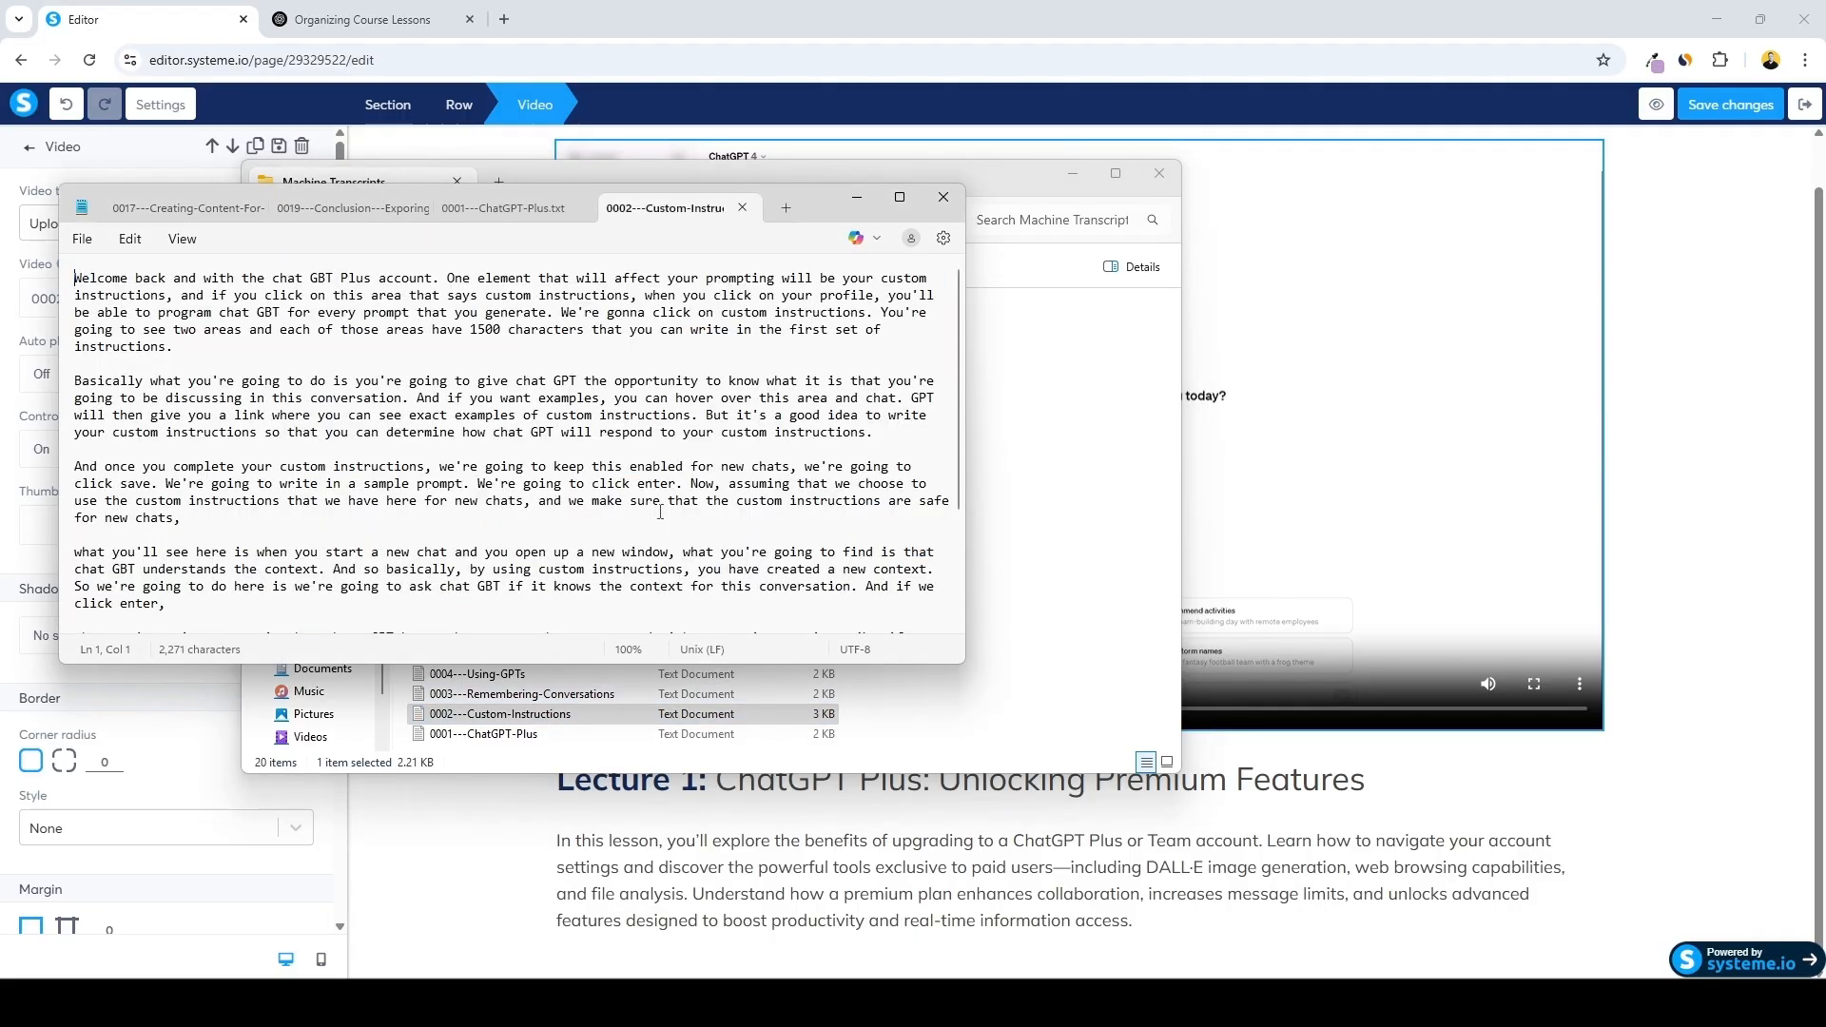
scroll(650, 549, "down", 2)
left_click_drag(650, 549, 17, 98)
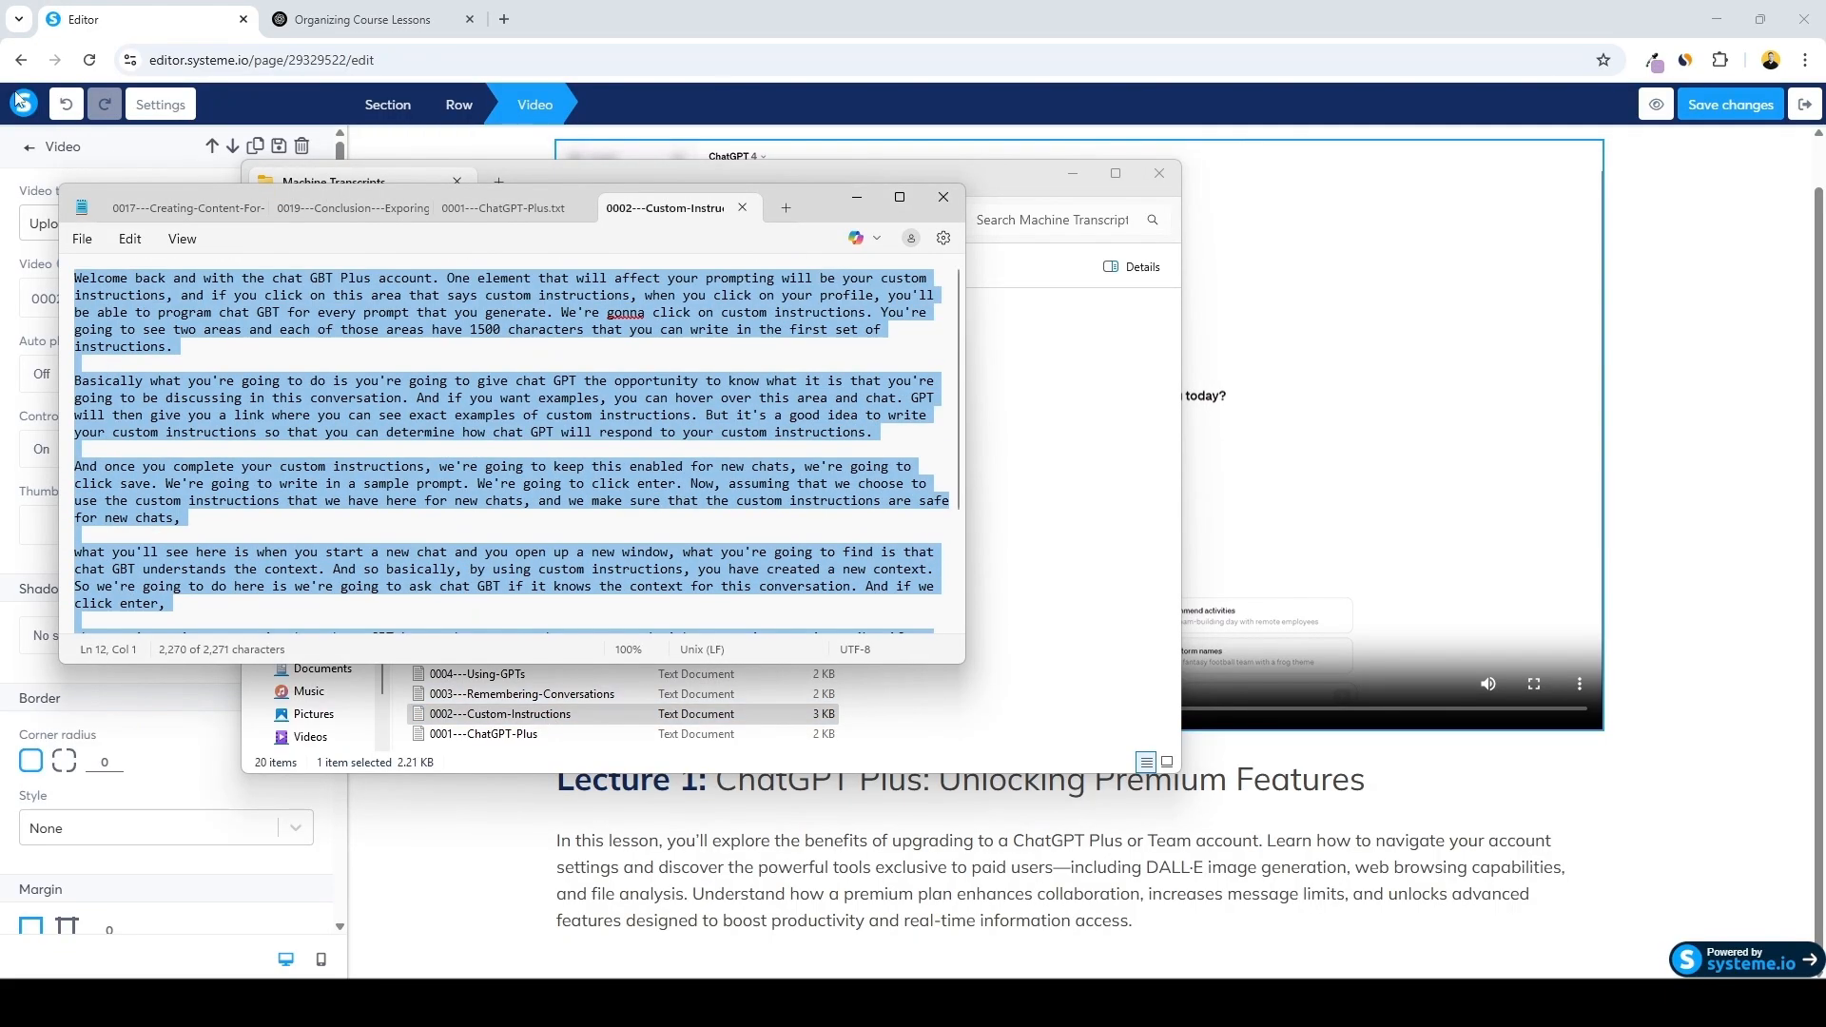
left_click(856, 198)
Ask ChatGPT to "read this lesson transcript and generate me a description for this course lesson" with the pasted transcript
left_click(374, 19)
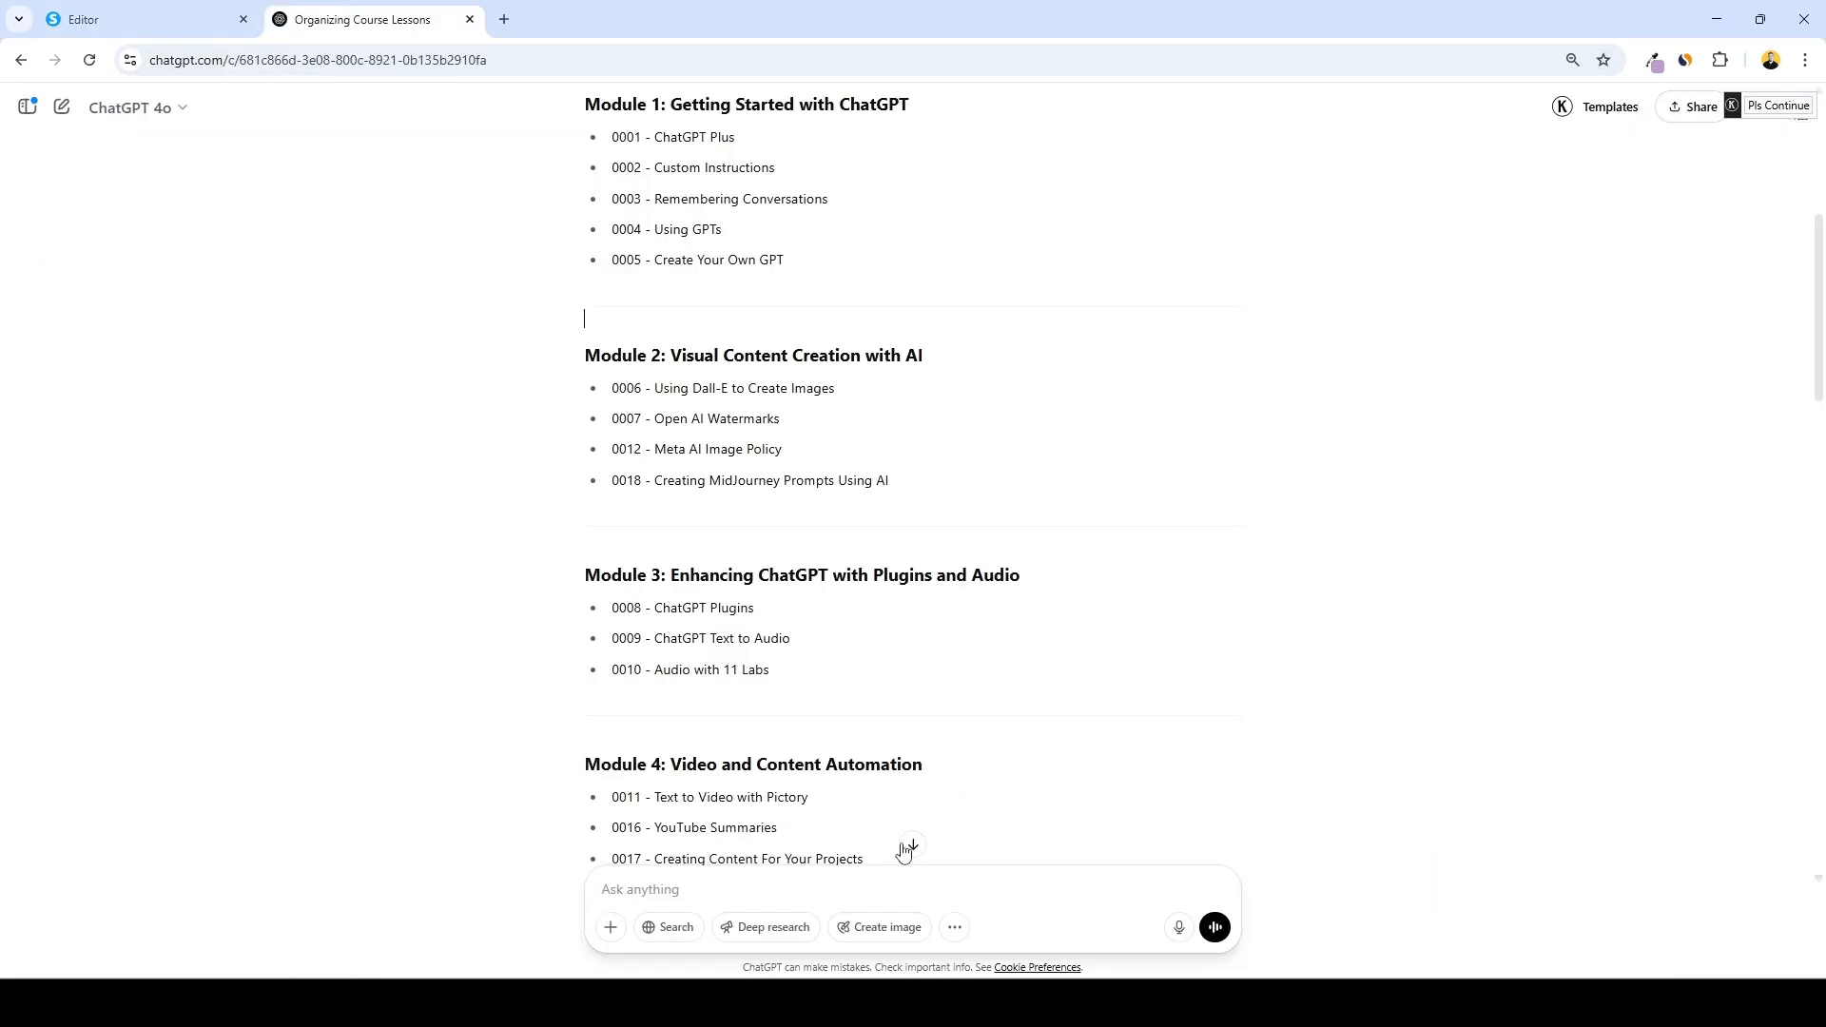
left_click(894, 881)
key("ctrl+v")
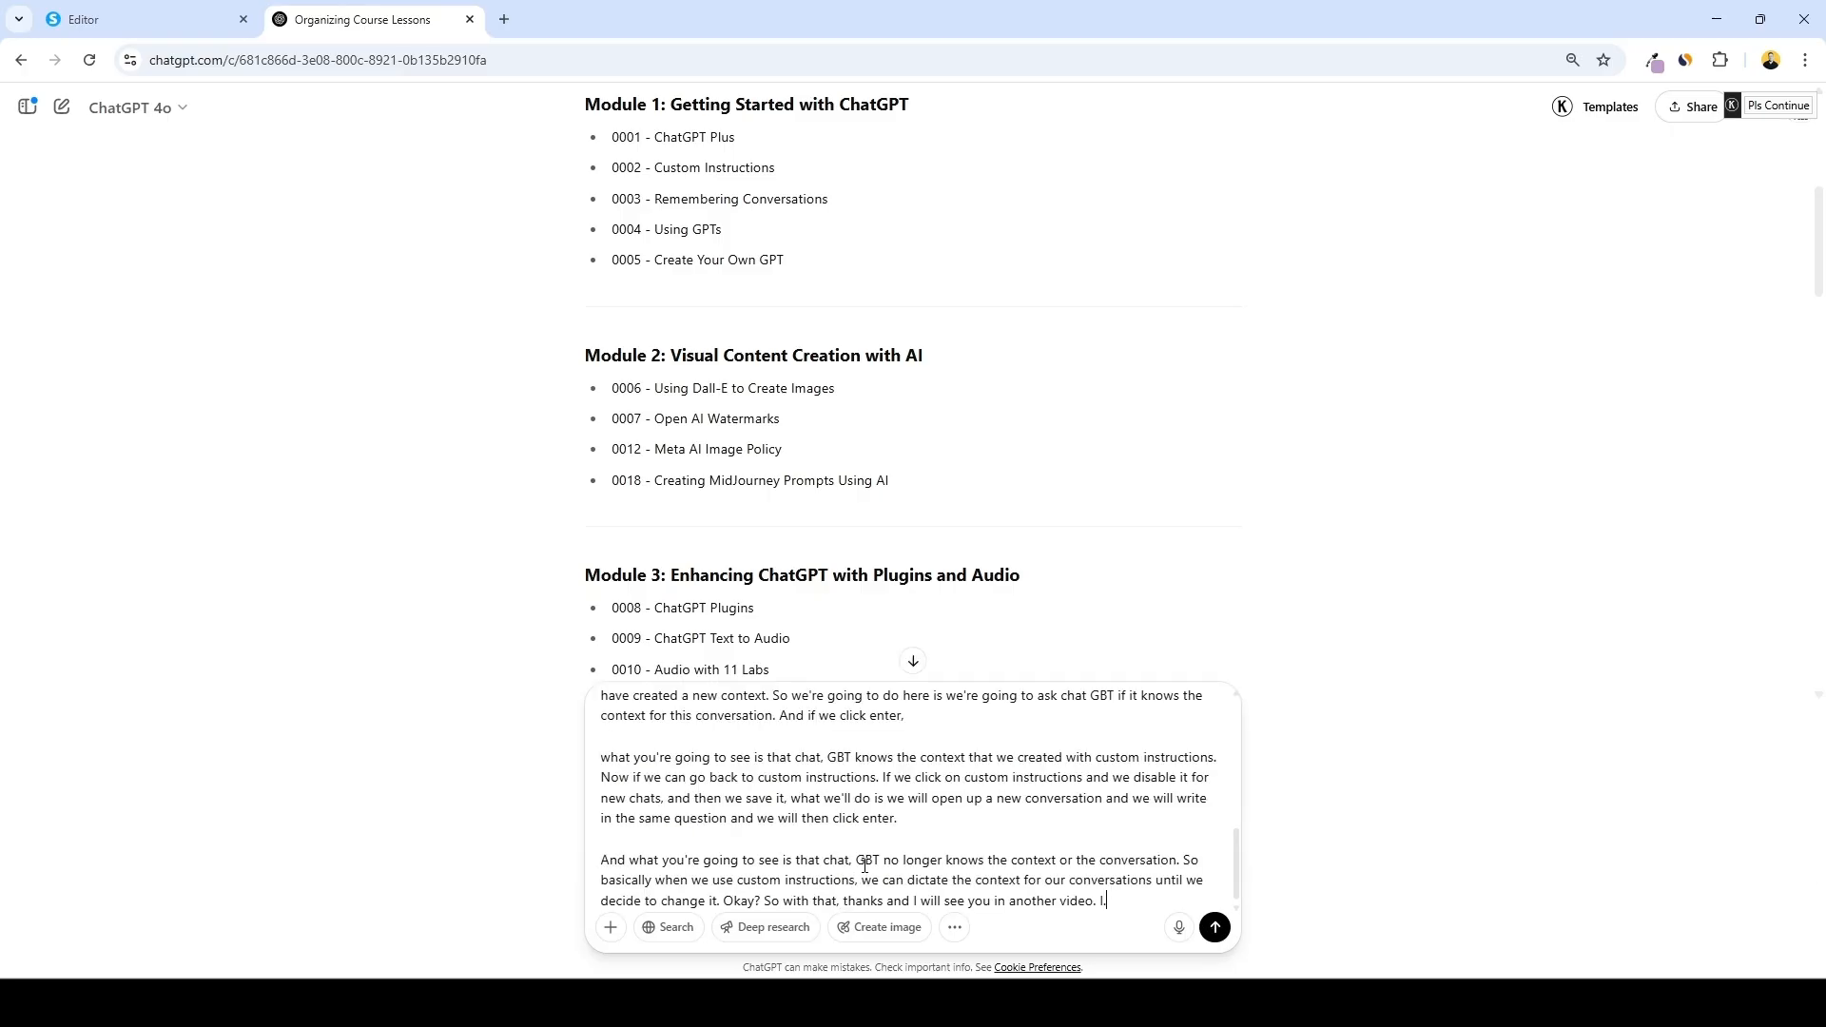
left_click(606, 706)
type("Read this lesson transcript and generate me a description for this course lesson")
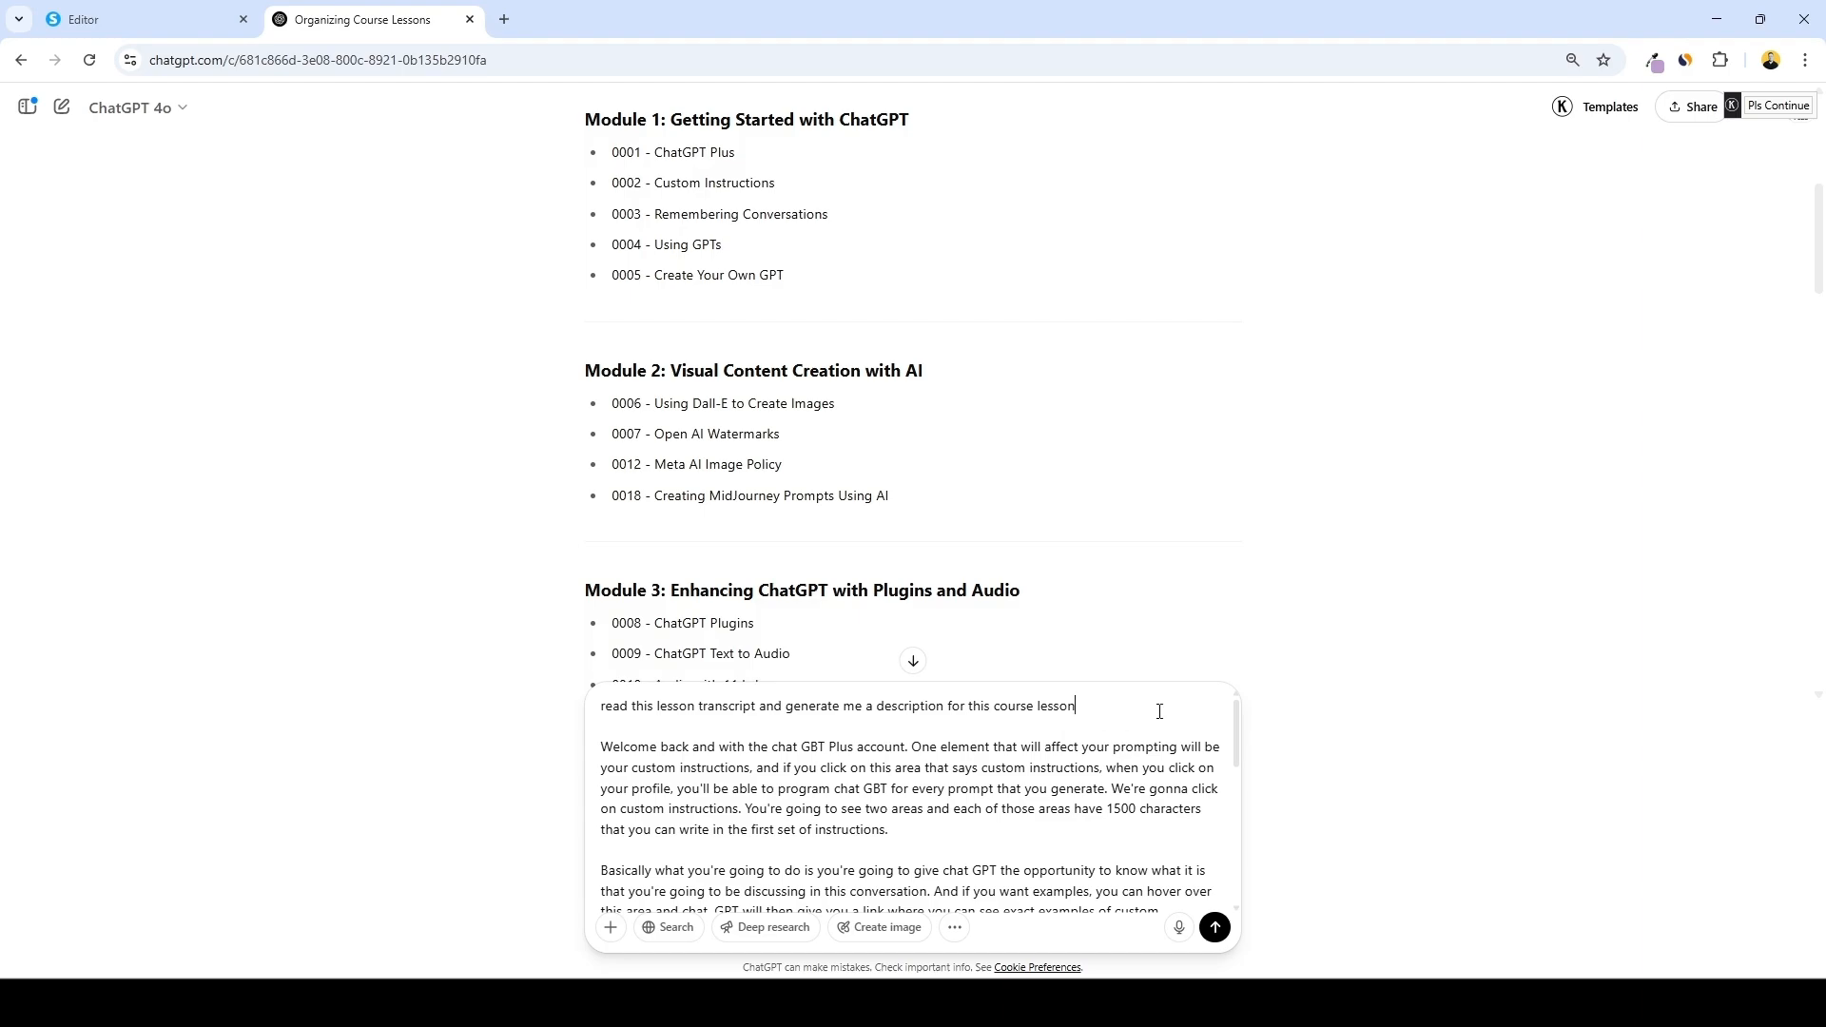
key("Return")
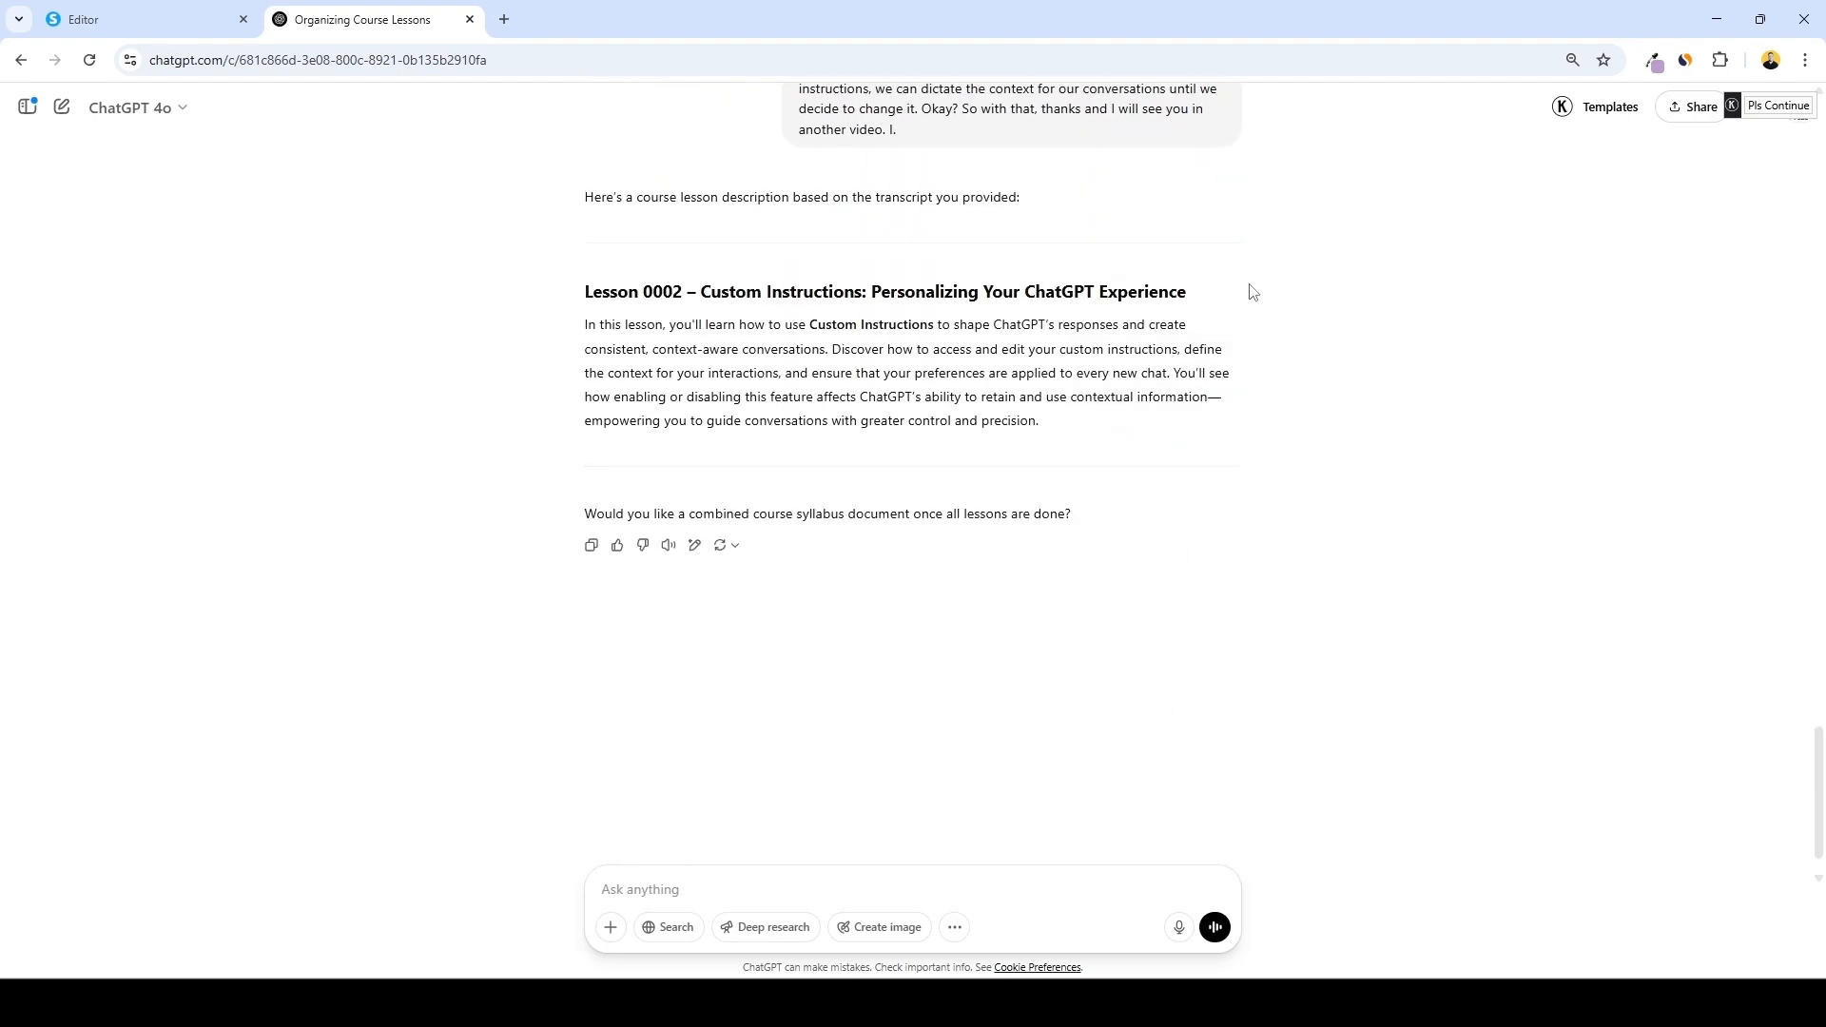
Set the lecture heading to "Lecture 2: Custom Instructions: Personalizing Your ChatGPT Experience" using ChatGPT's generated title
left_click_drag(1251, 291, 701, 291)
key("ctrl+c")
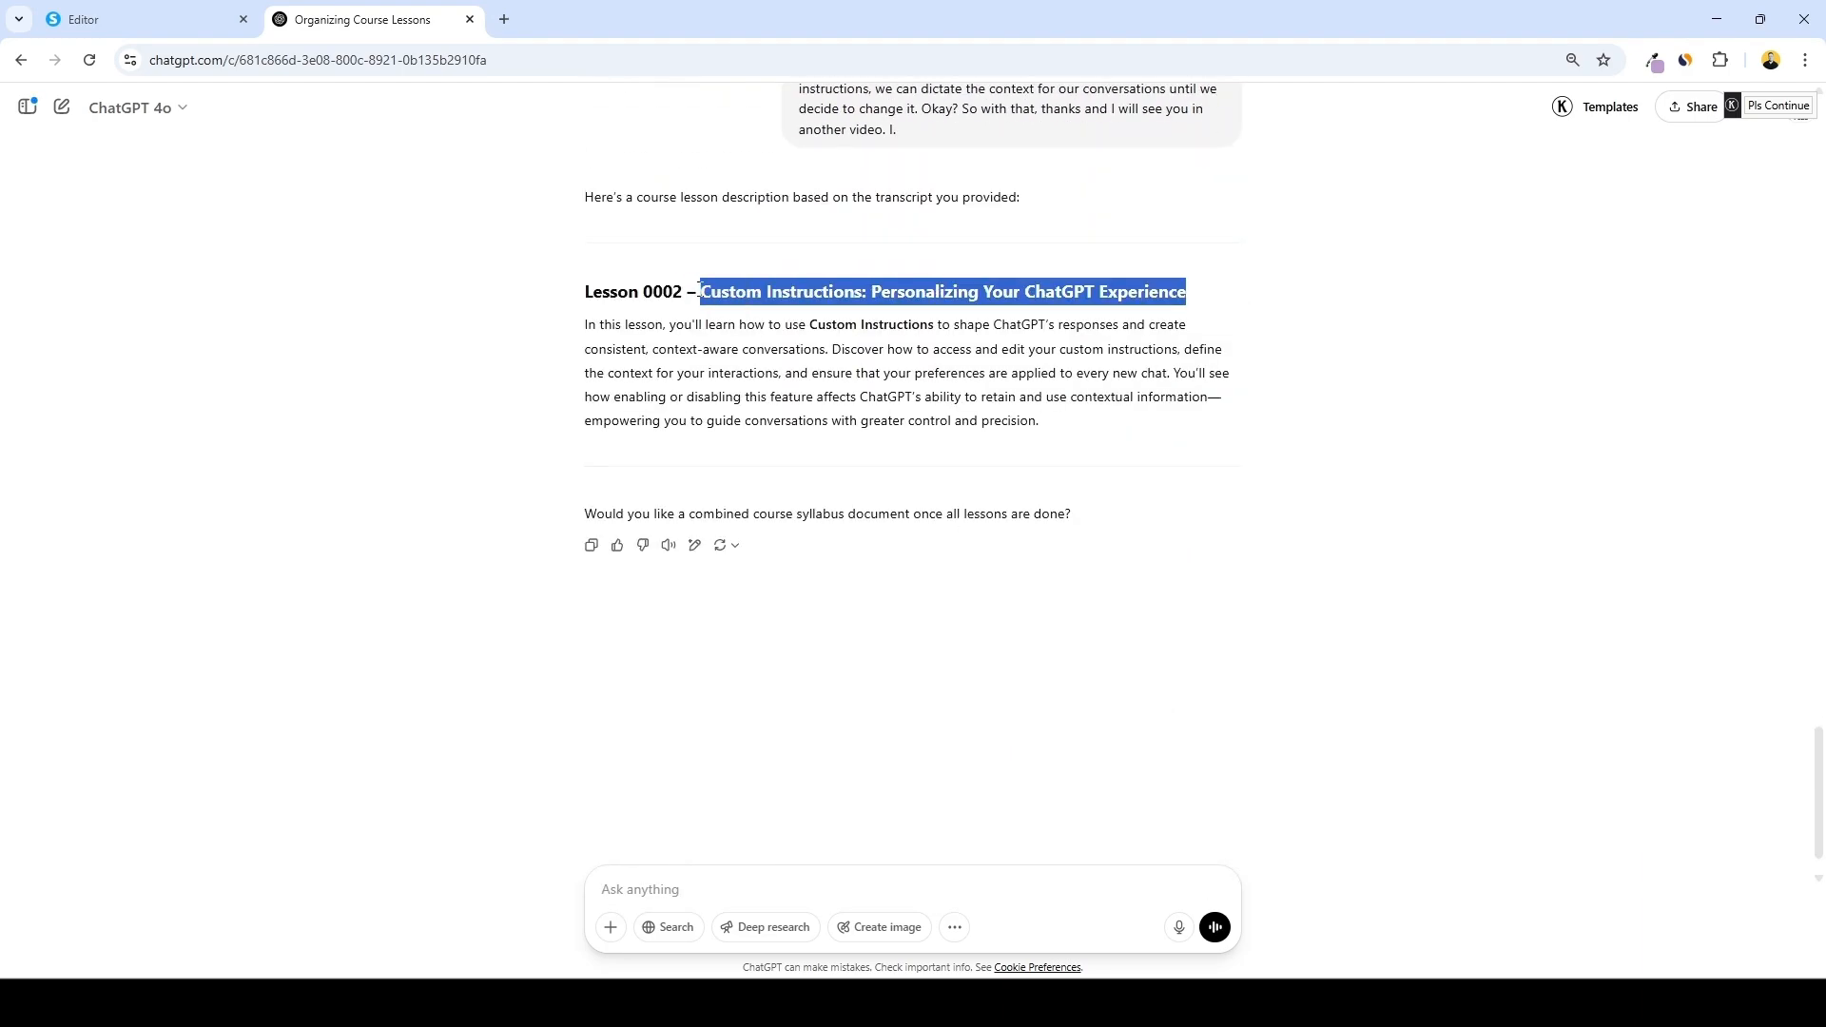
left_click(123, 17)
left_click(1450, 779)
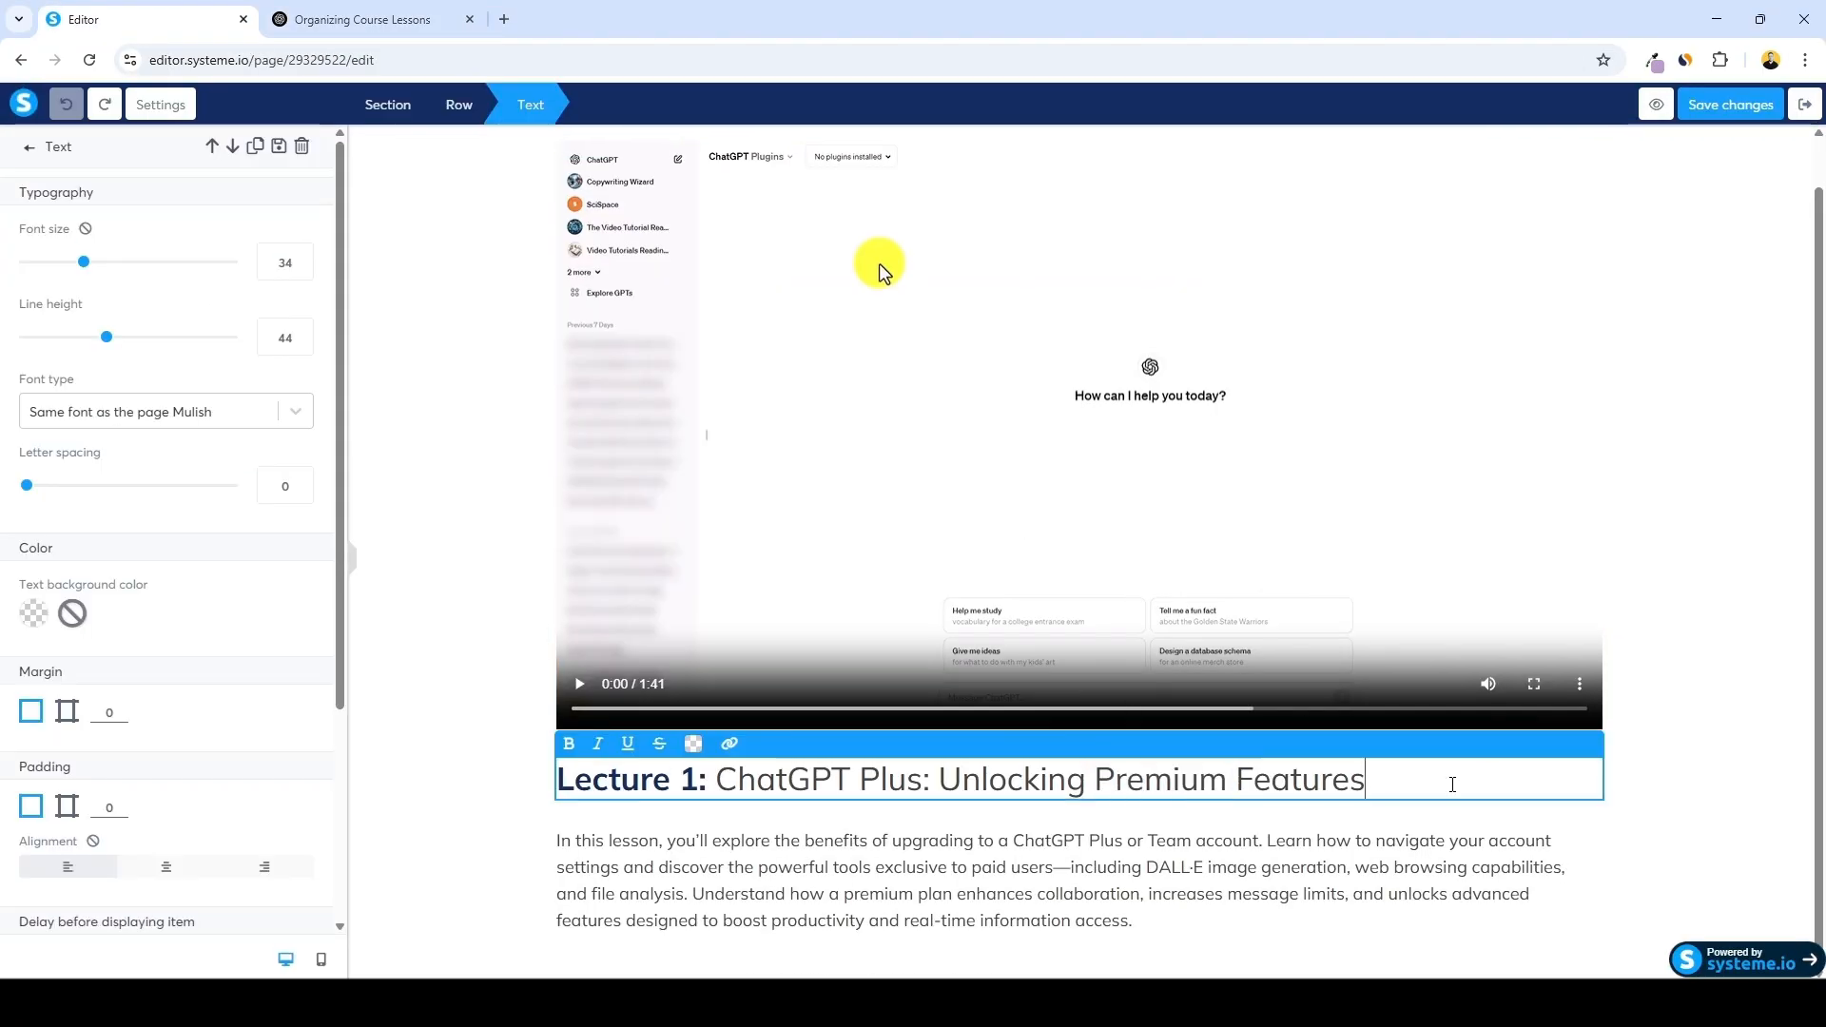
left_click_drag(1451, 779, 681, 782)
key("ctrl+v")
type("2")
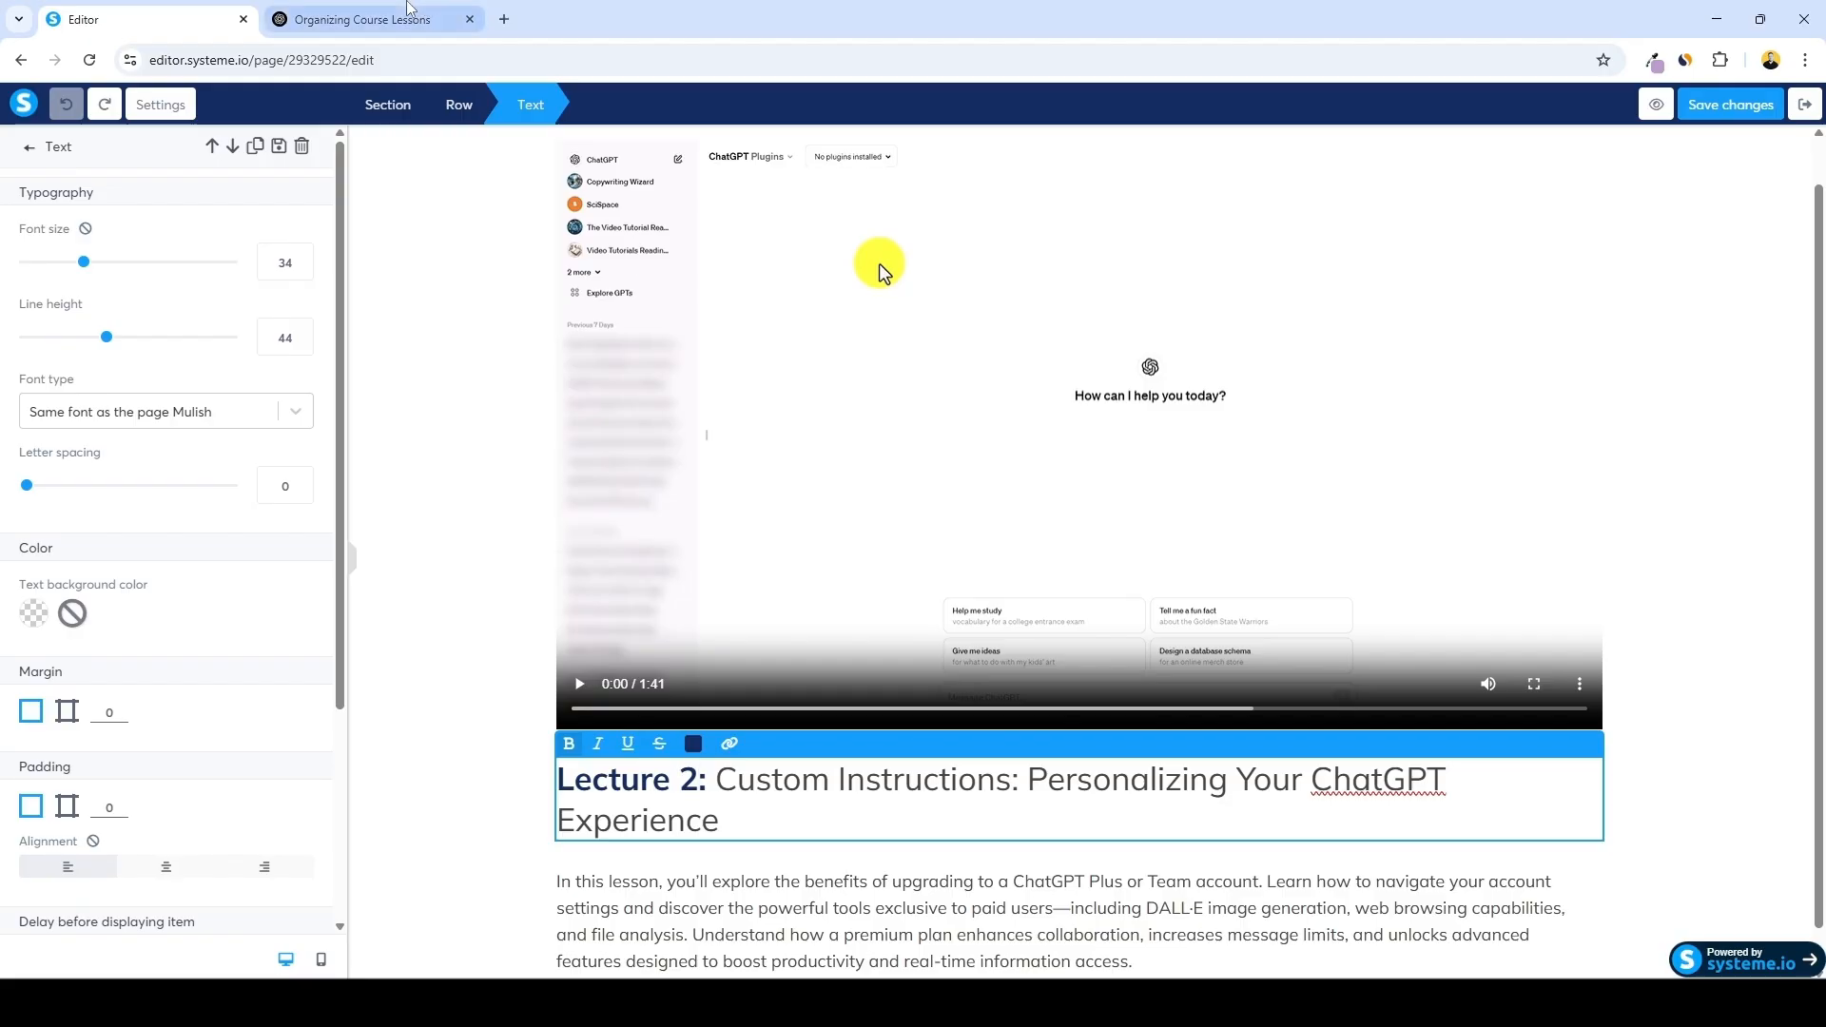
Replace the lecture's body text with the lesson description generated by ChatGPT
left_click(362, 19)
left_click_drag(1090, 434, 558, 339)
key("ctrl+c")
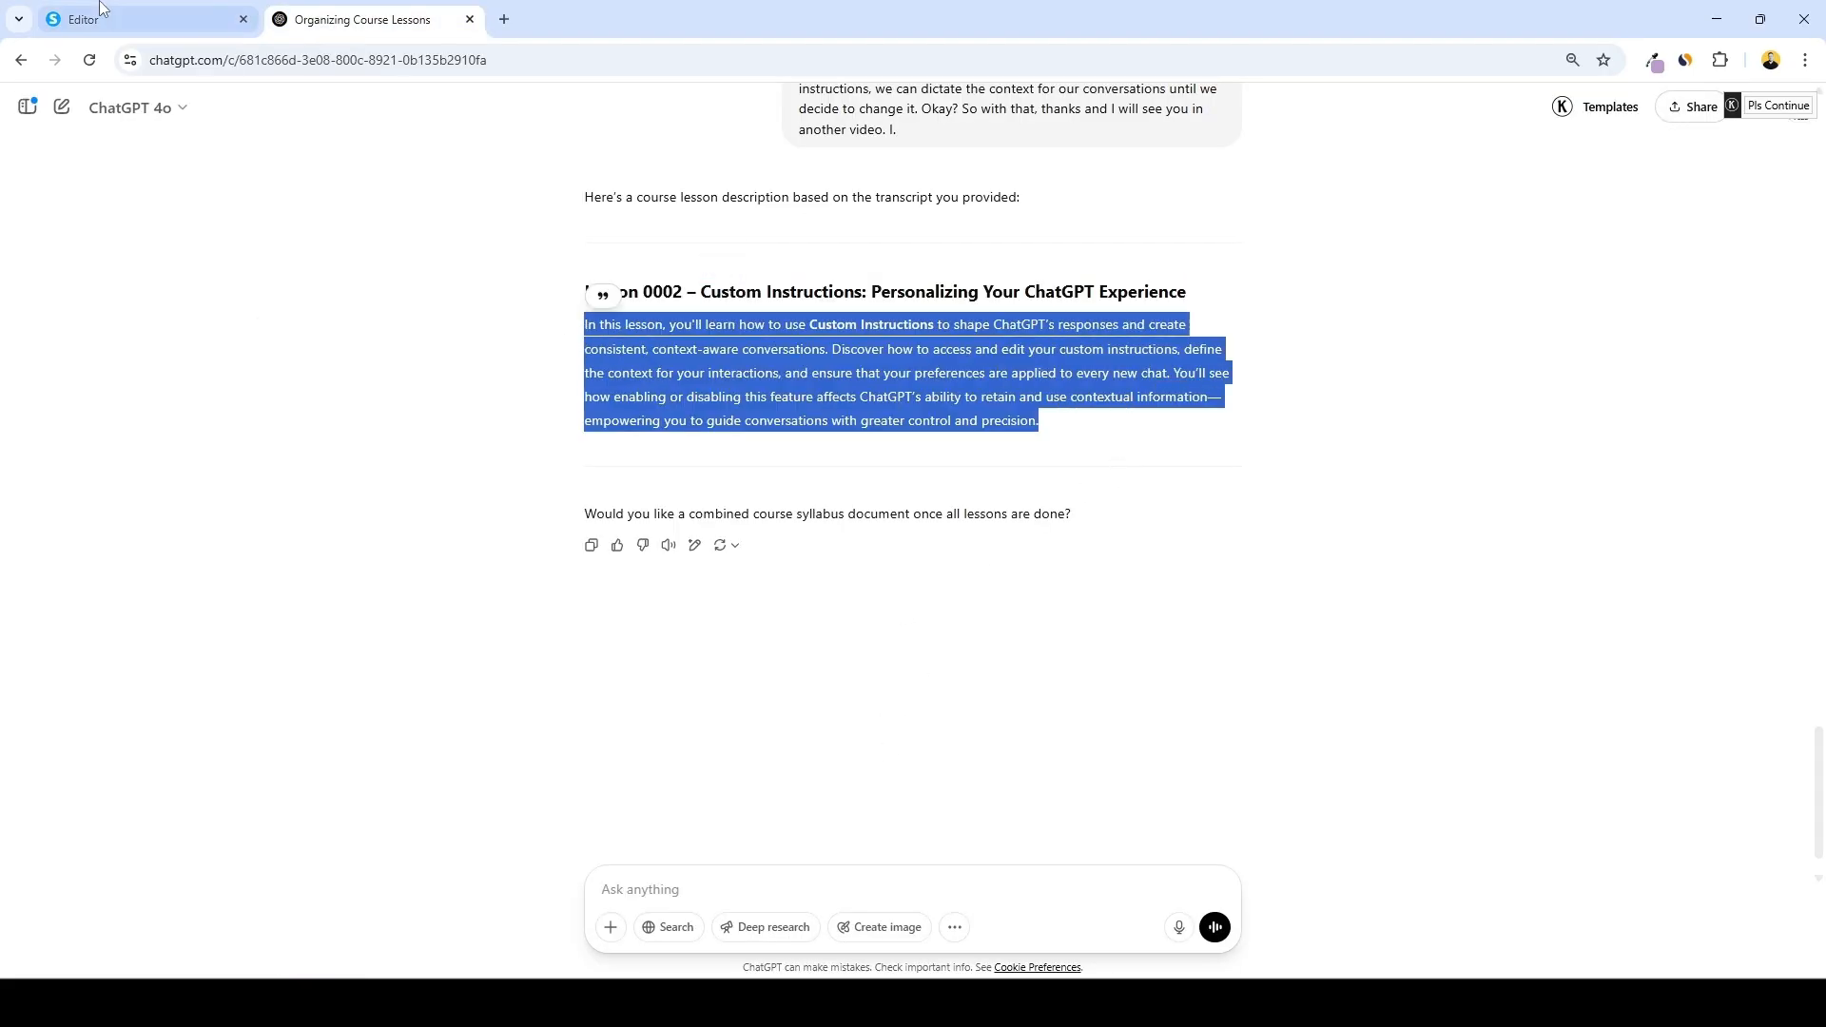
left_click(84, 19)
scroll(1003, 820, "down", 1)
triple_click(997, 844)
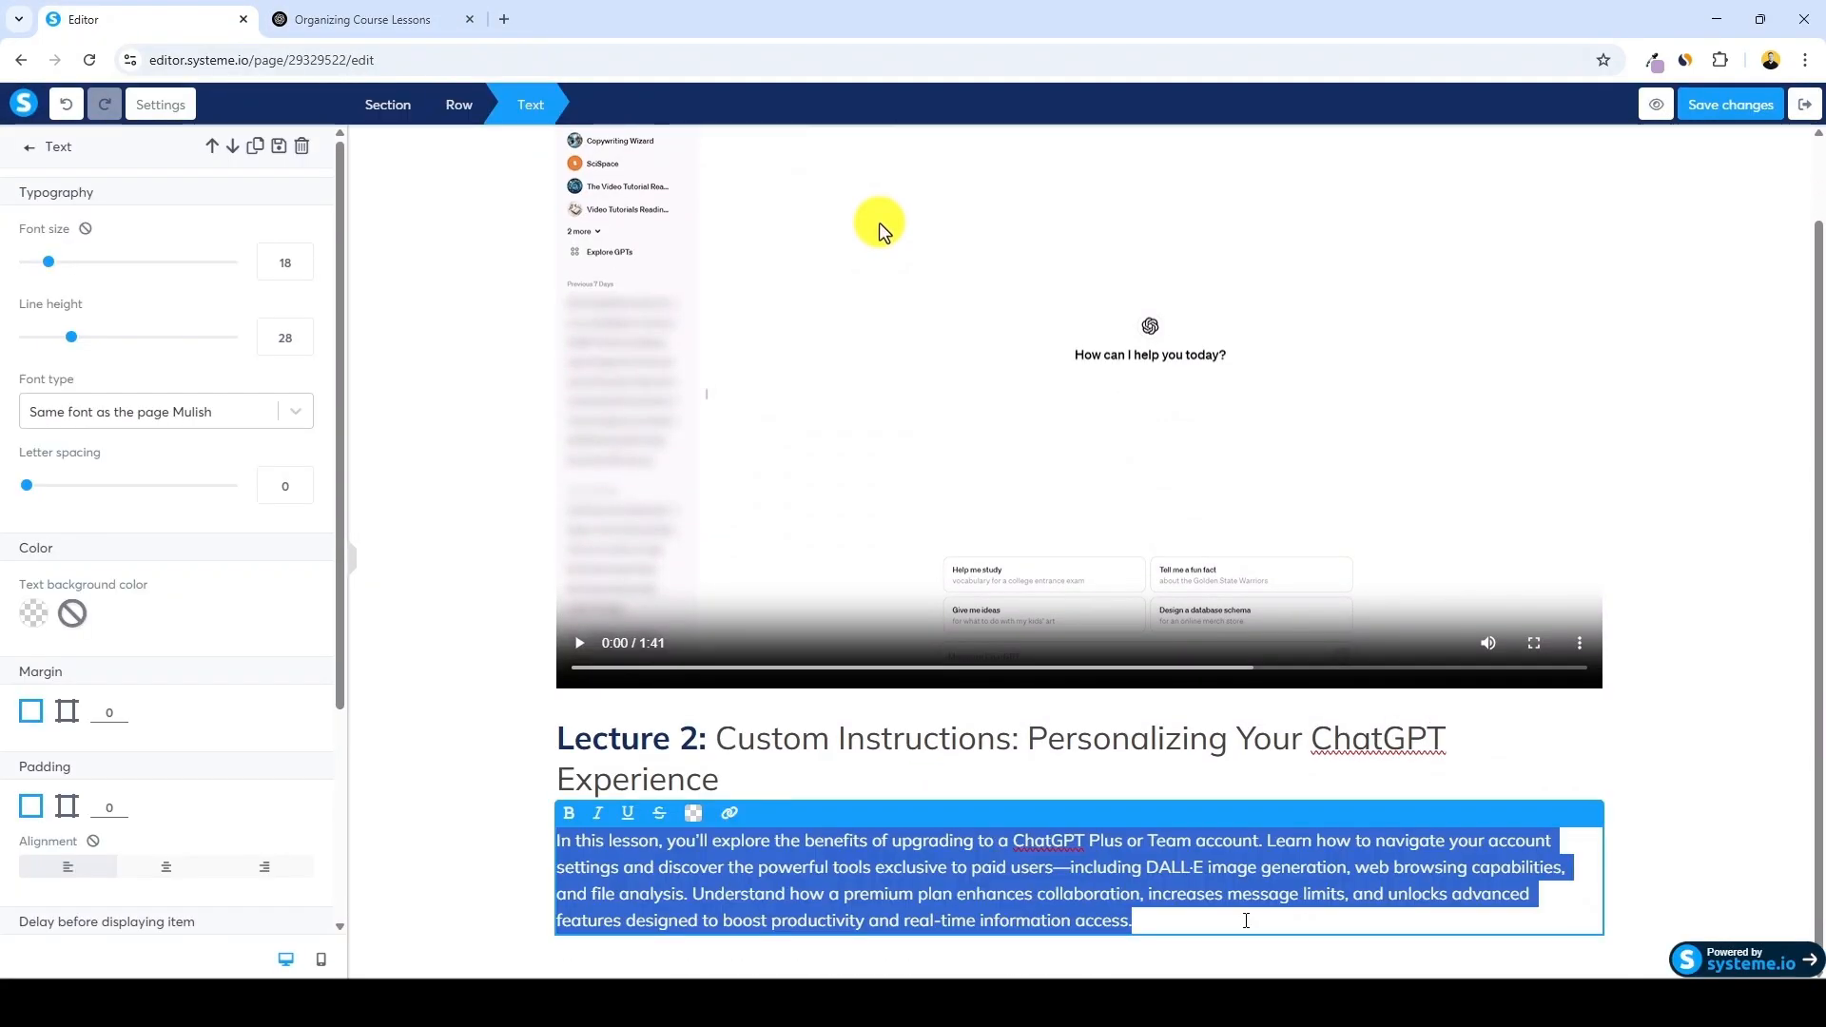
key("ctrl+v")
left_click(1669, 740)
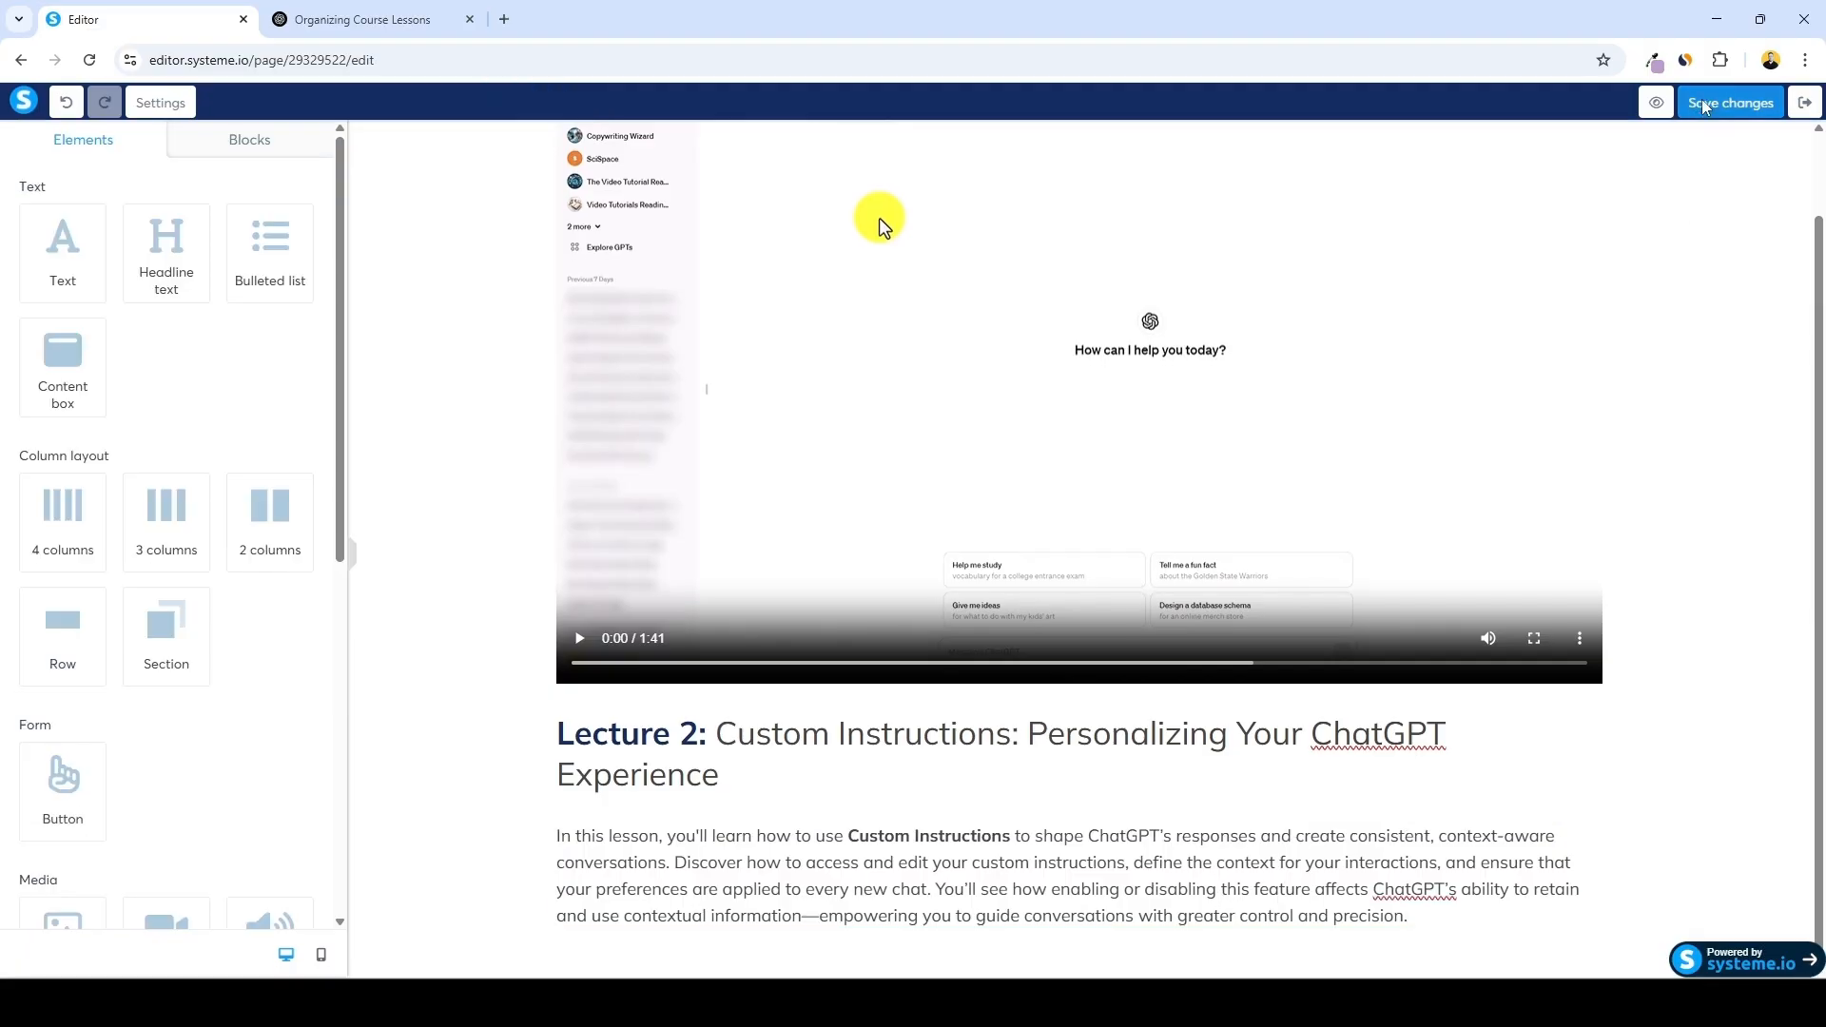
Exit the page editor and expand the Enhancing ChatGPT with Plugins and Audio module
left_click(1805, 104)
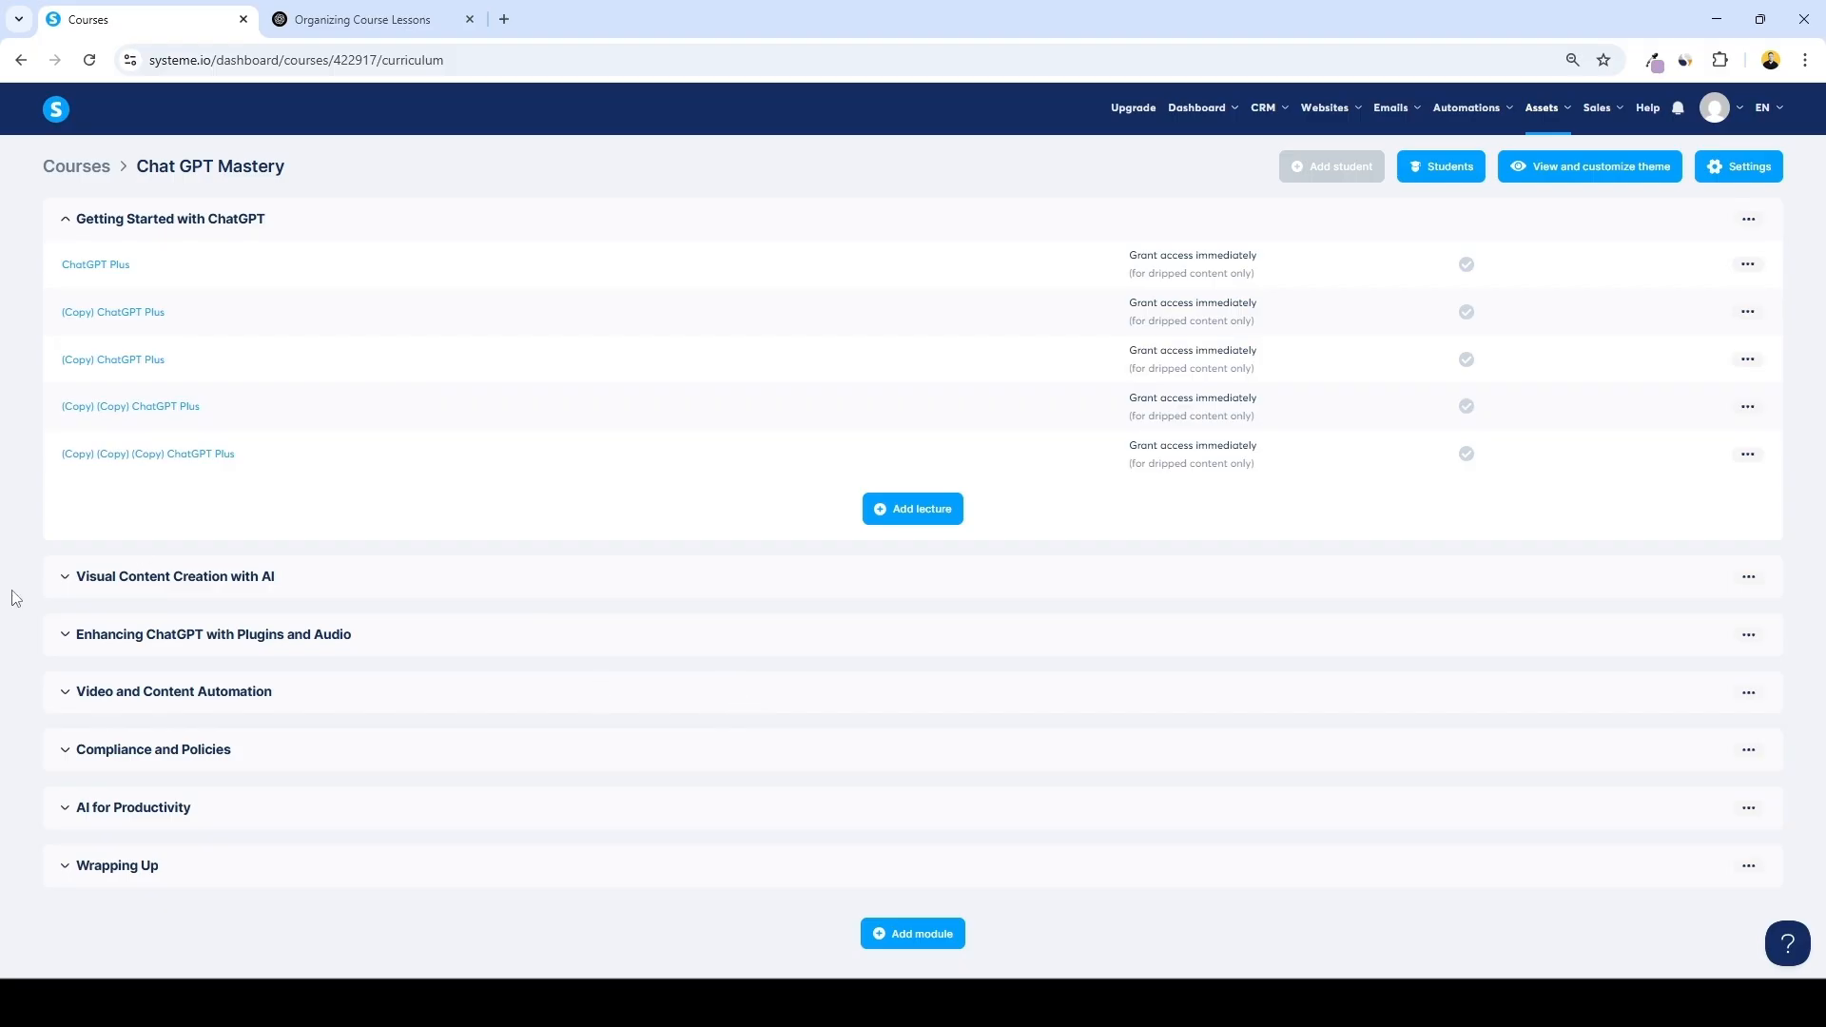
scroll(640, 615, "down", 3)
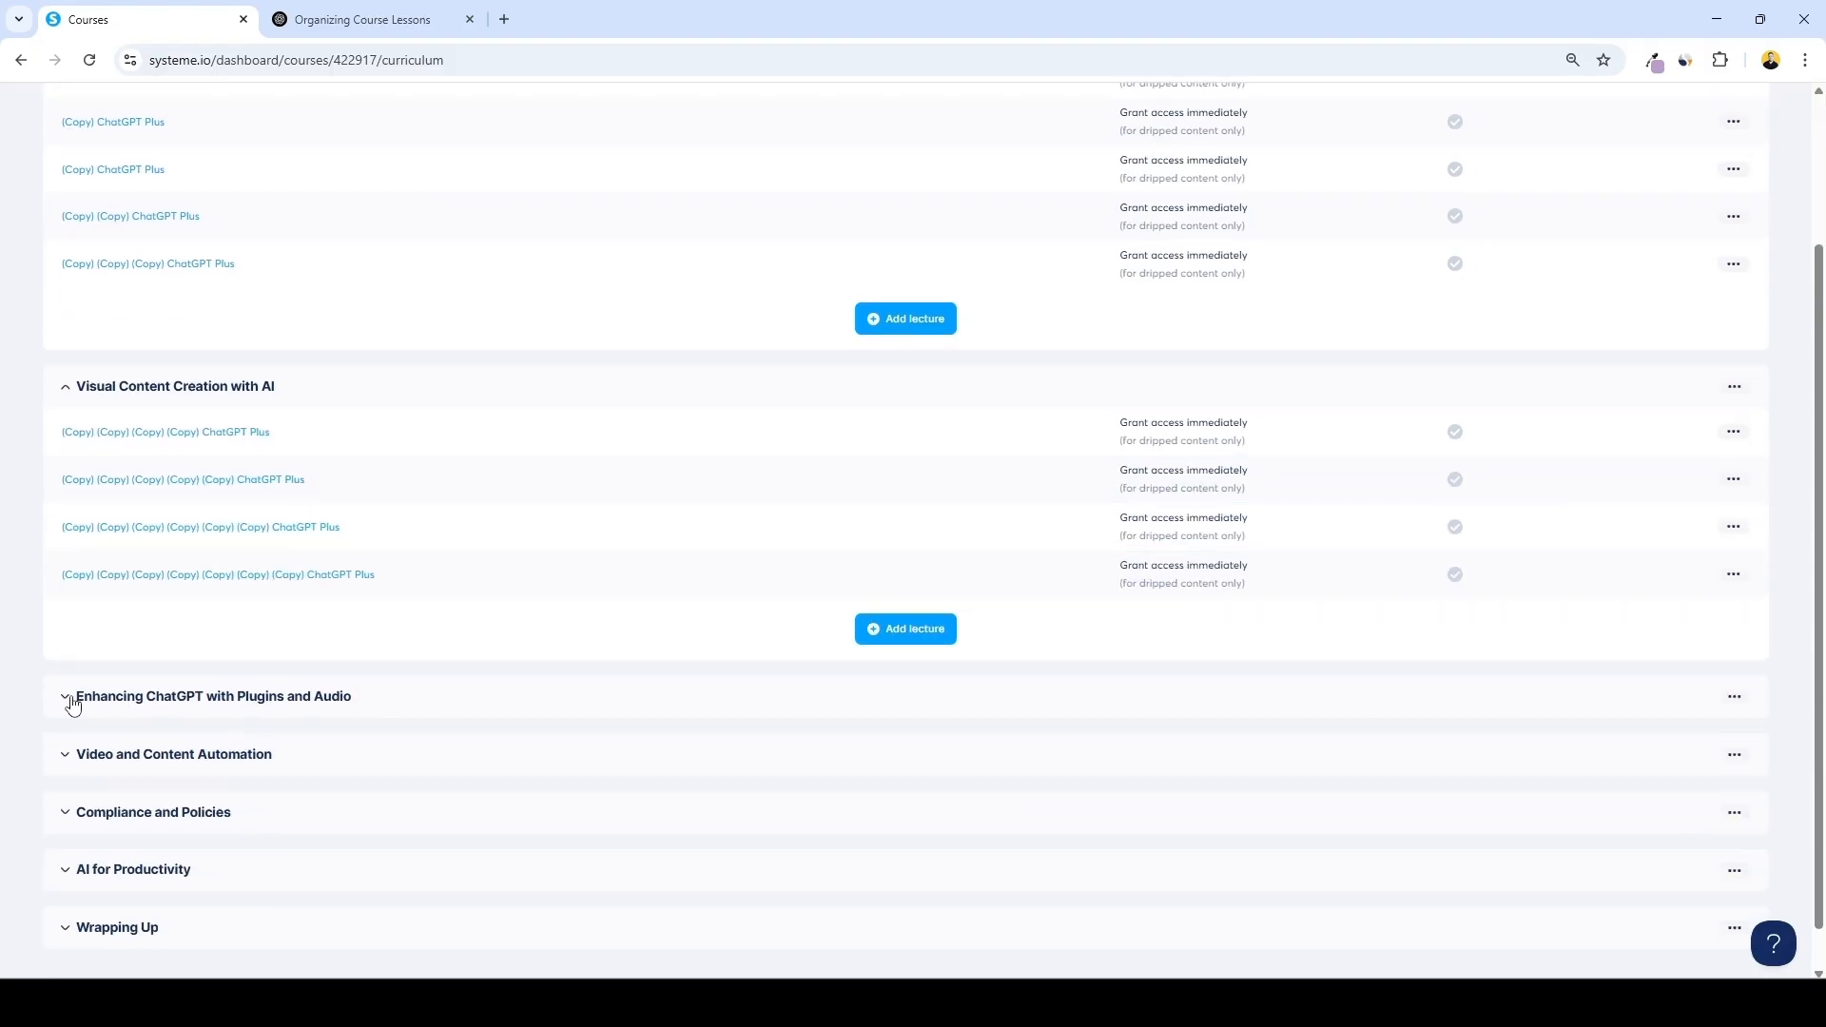
left_click(66, 698)
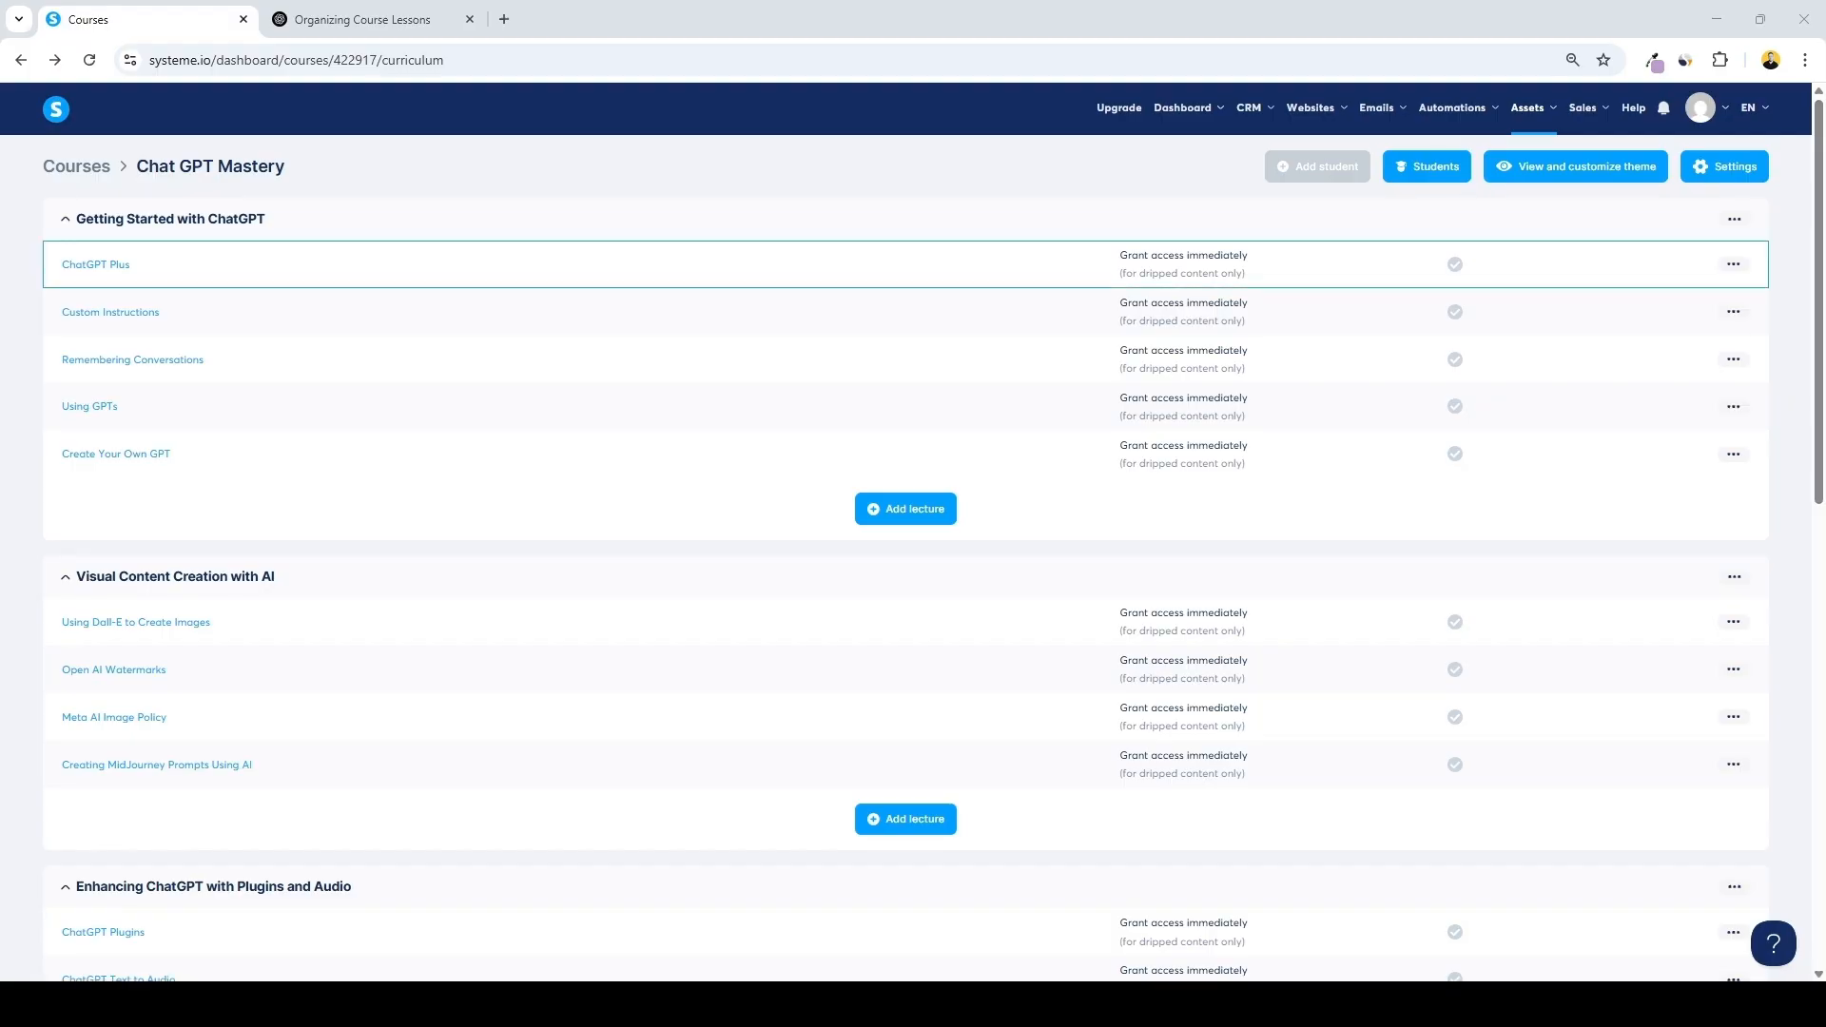
Review the lecture titles across all modules of the course curriculum
scroll(912, 281, "down", 5)
scroll(912, 533, "down", 4)
scroll(913, 533, "up", 9)
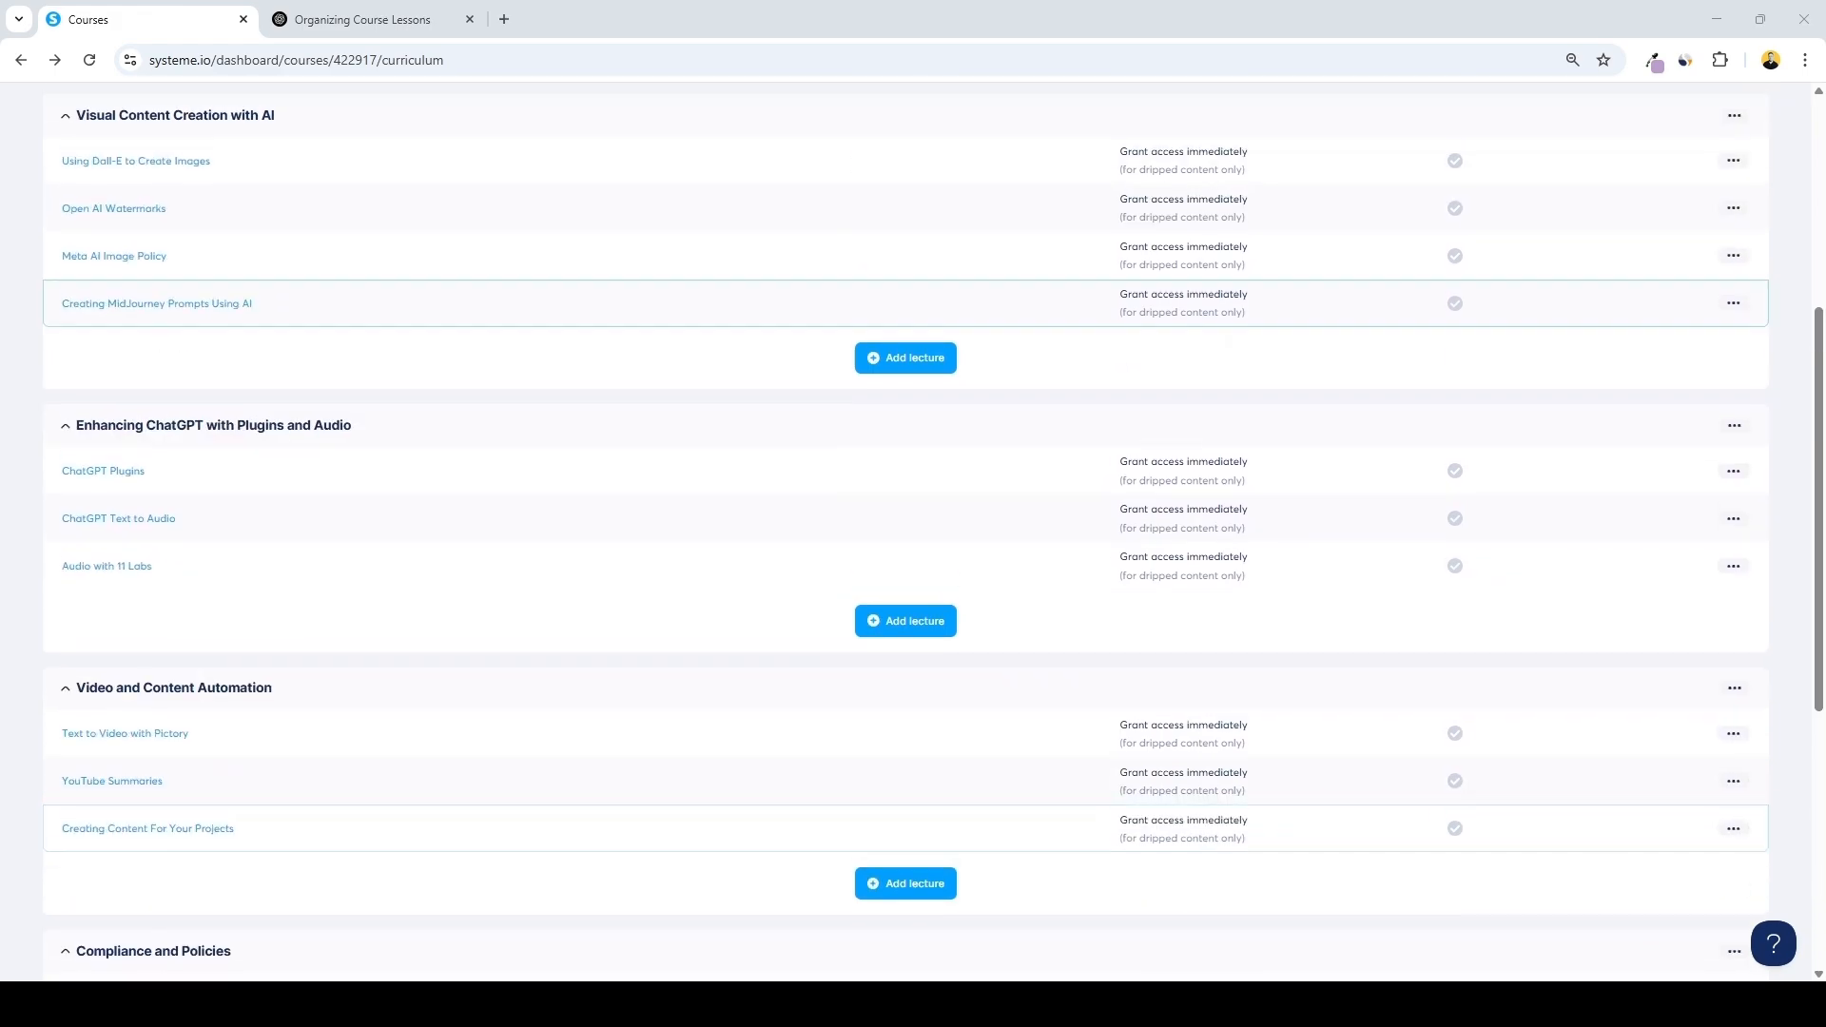
scroll(913, 238, "down", 1)
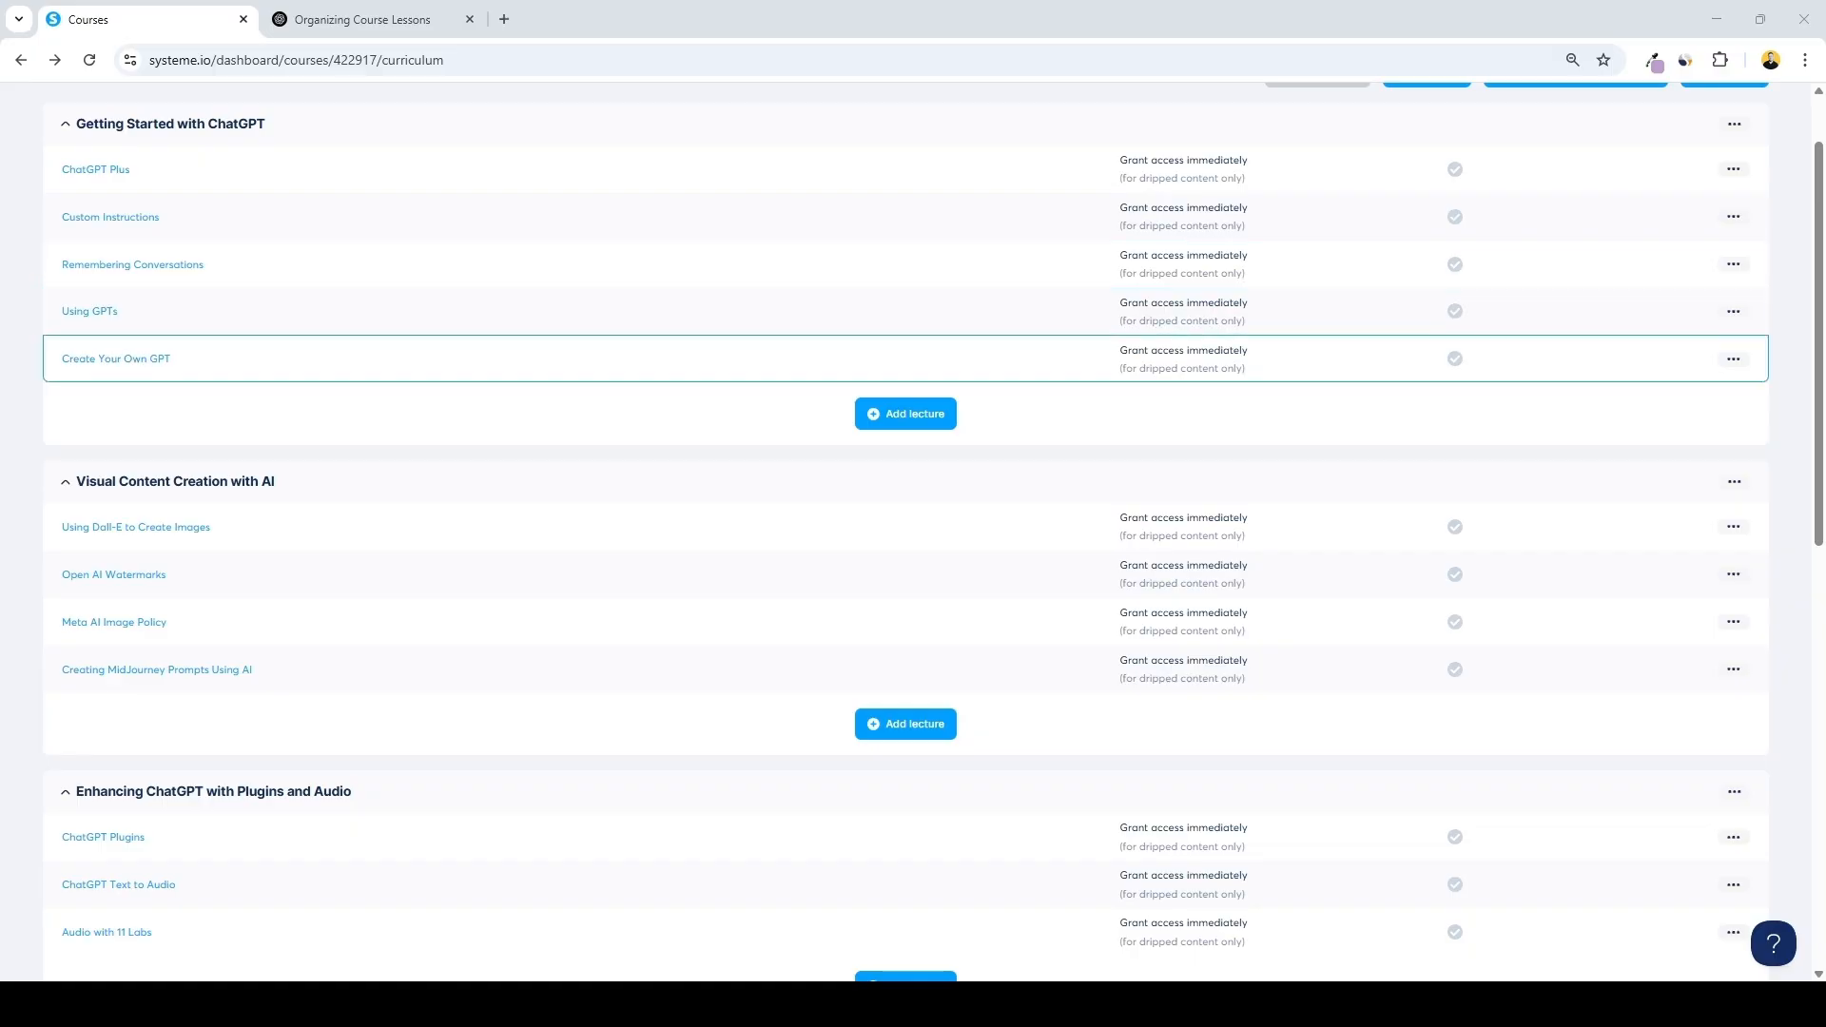
scroll(913, 359, "down", 1)
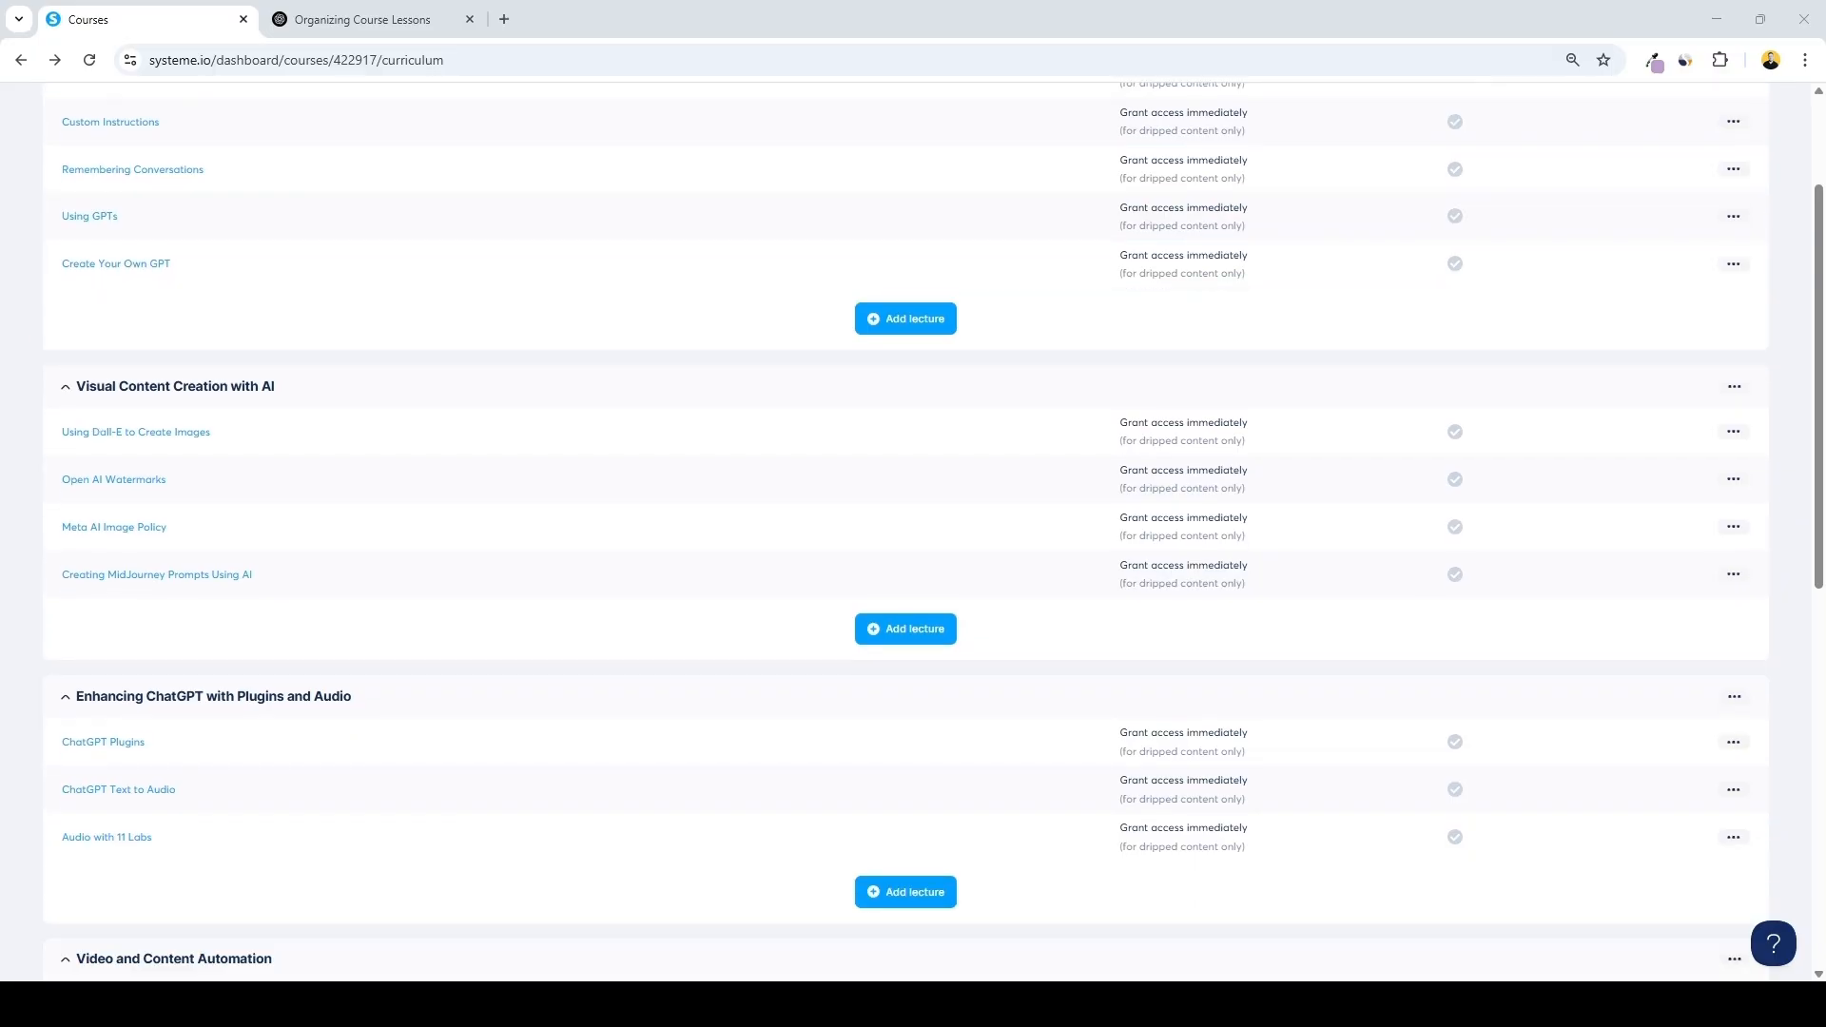
scroll(912, 532, "down", 2)
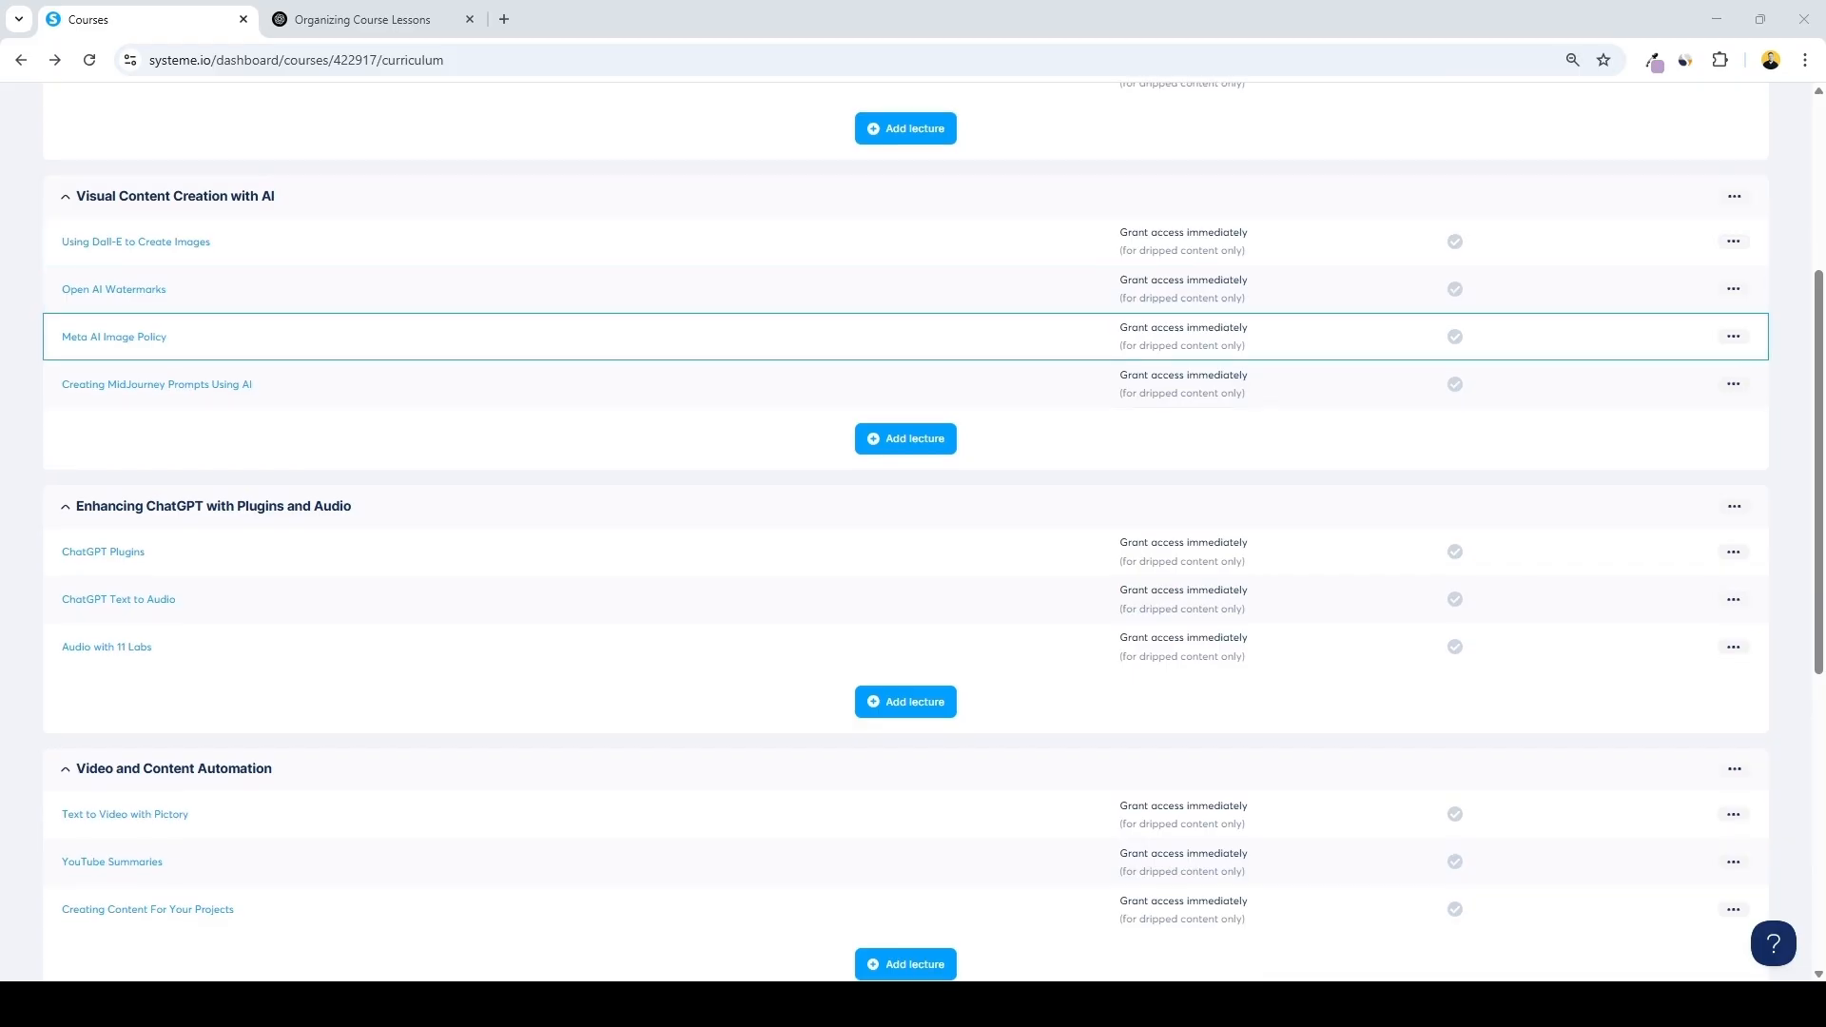
scroll(855, 552, "down", 1)
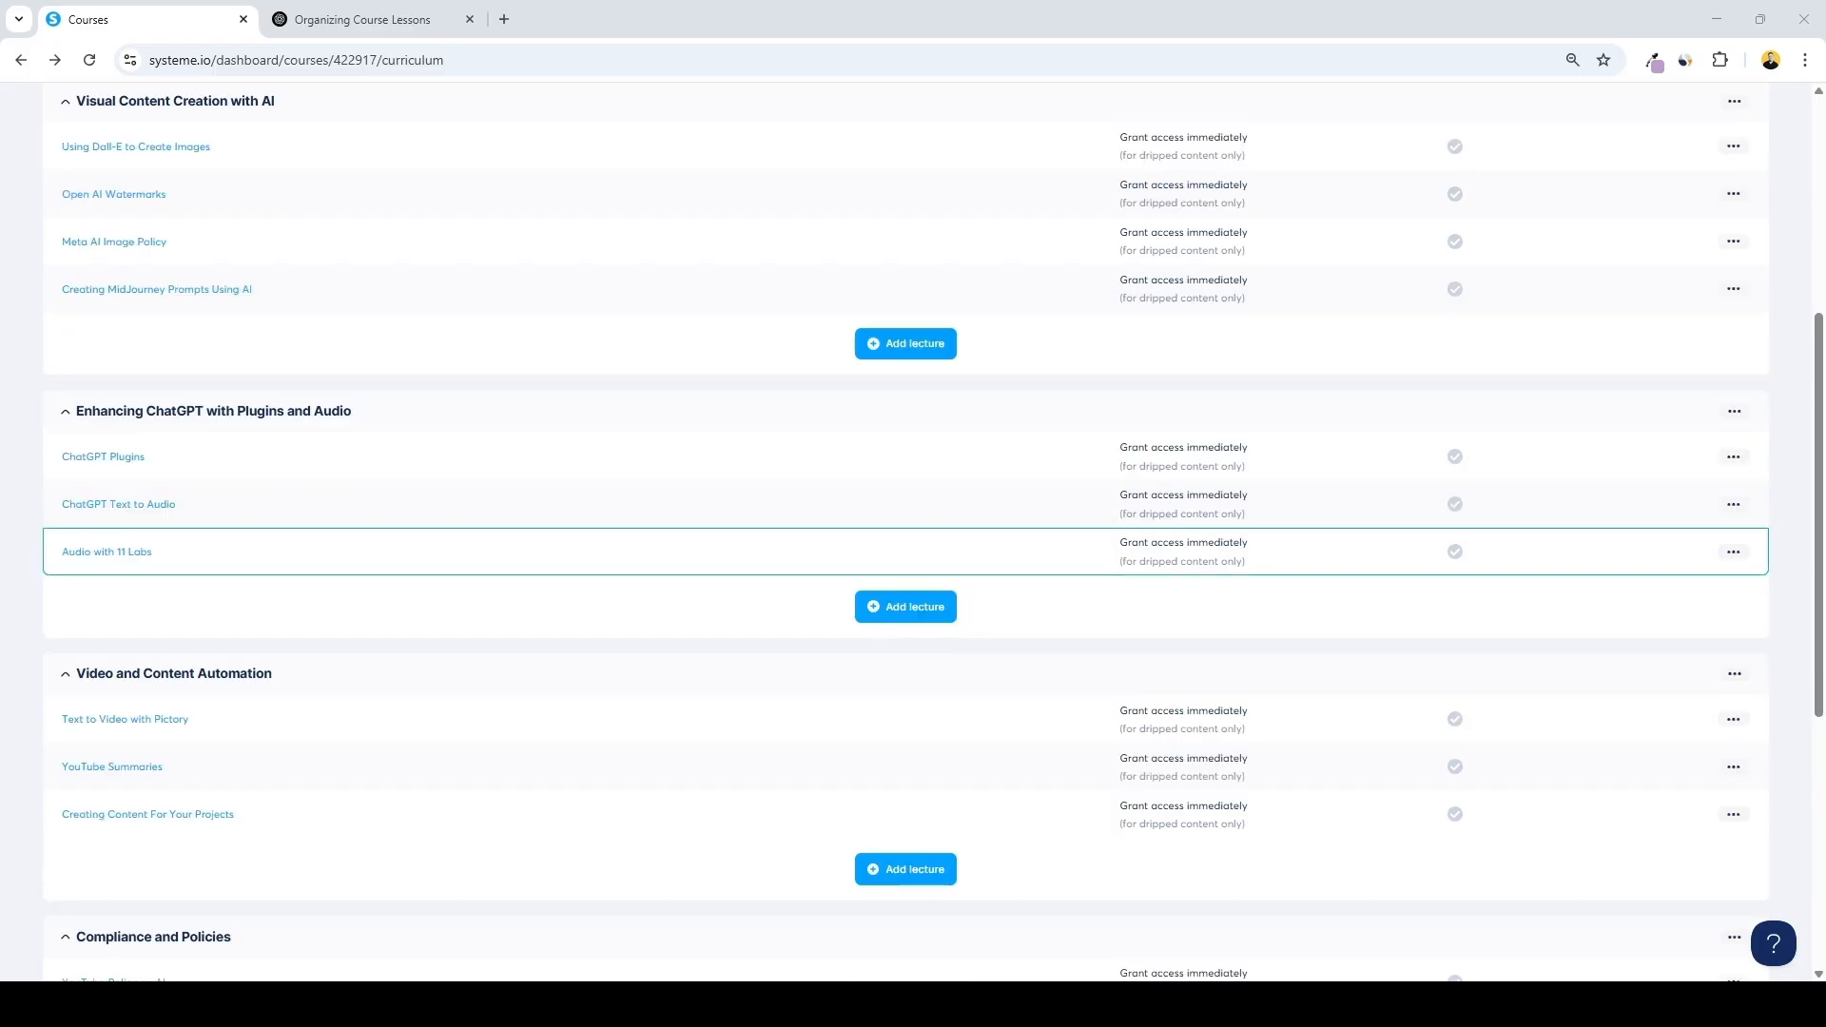
Return to the courses list and activate the Chat GPT Mastery course
scroll(856, 571, "down", 2)
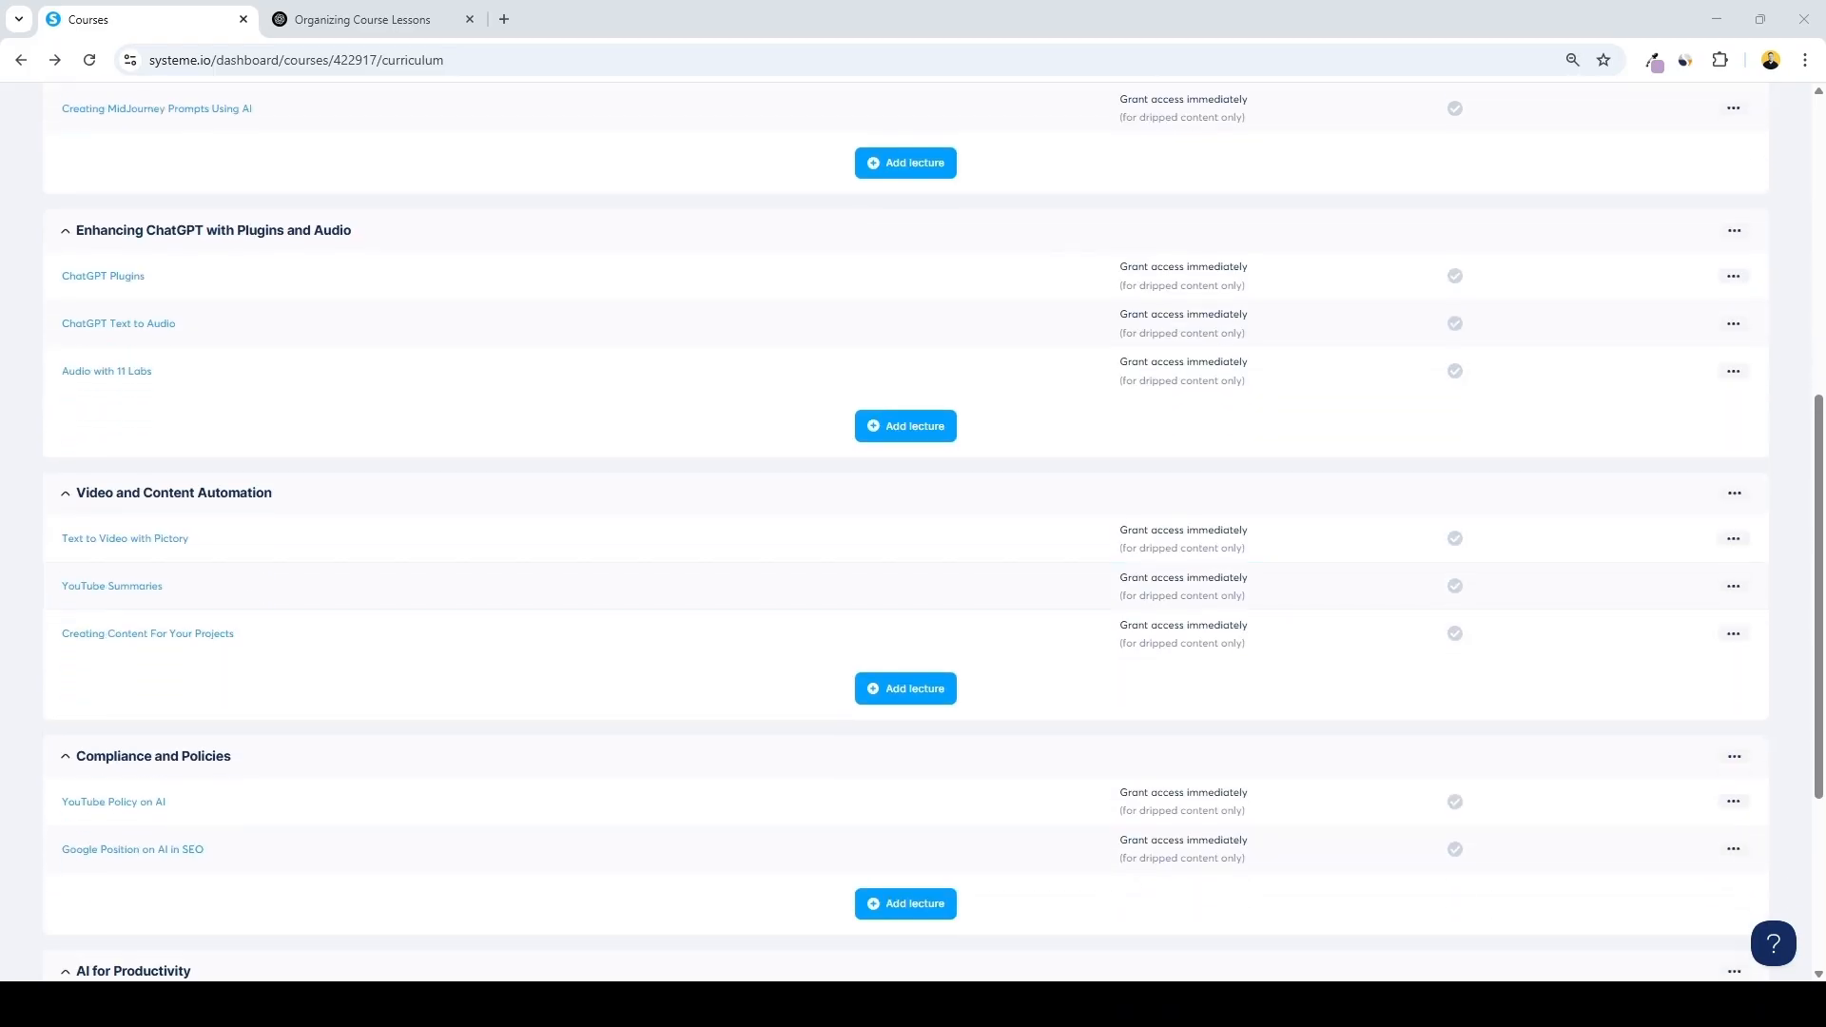
scroll(856, 792, "down", 4)
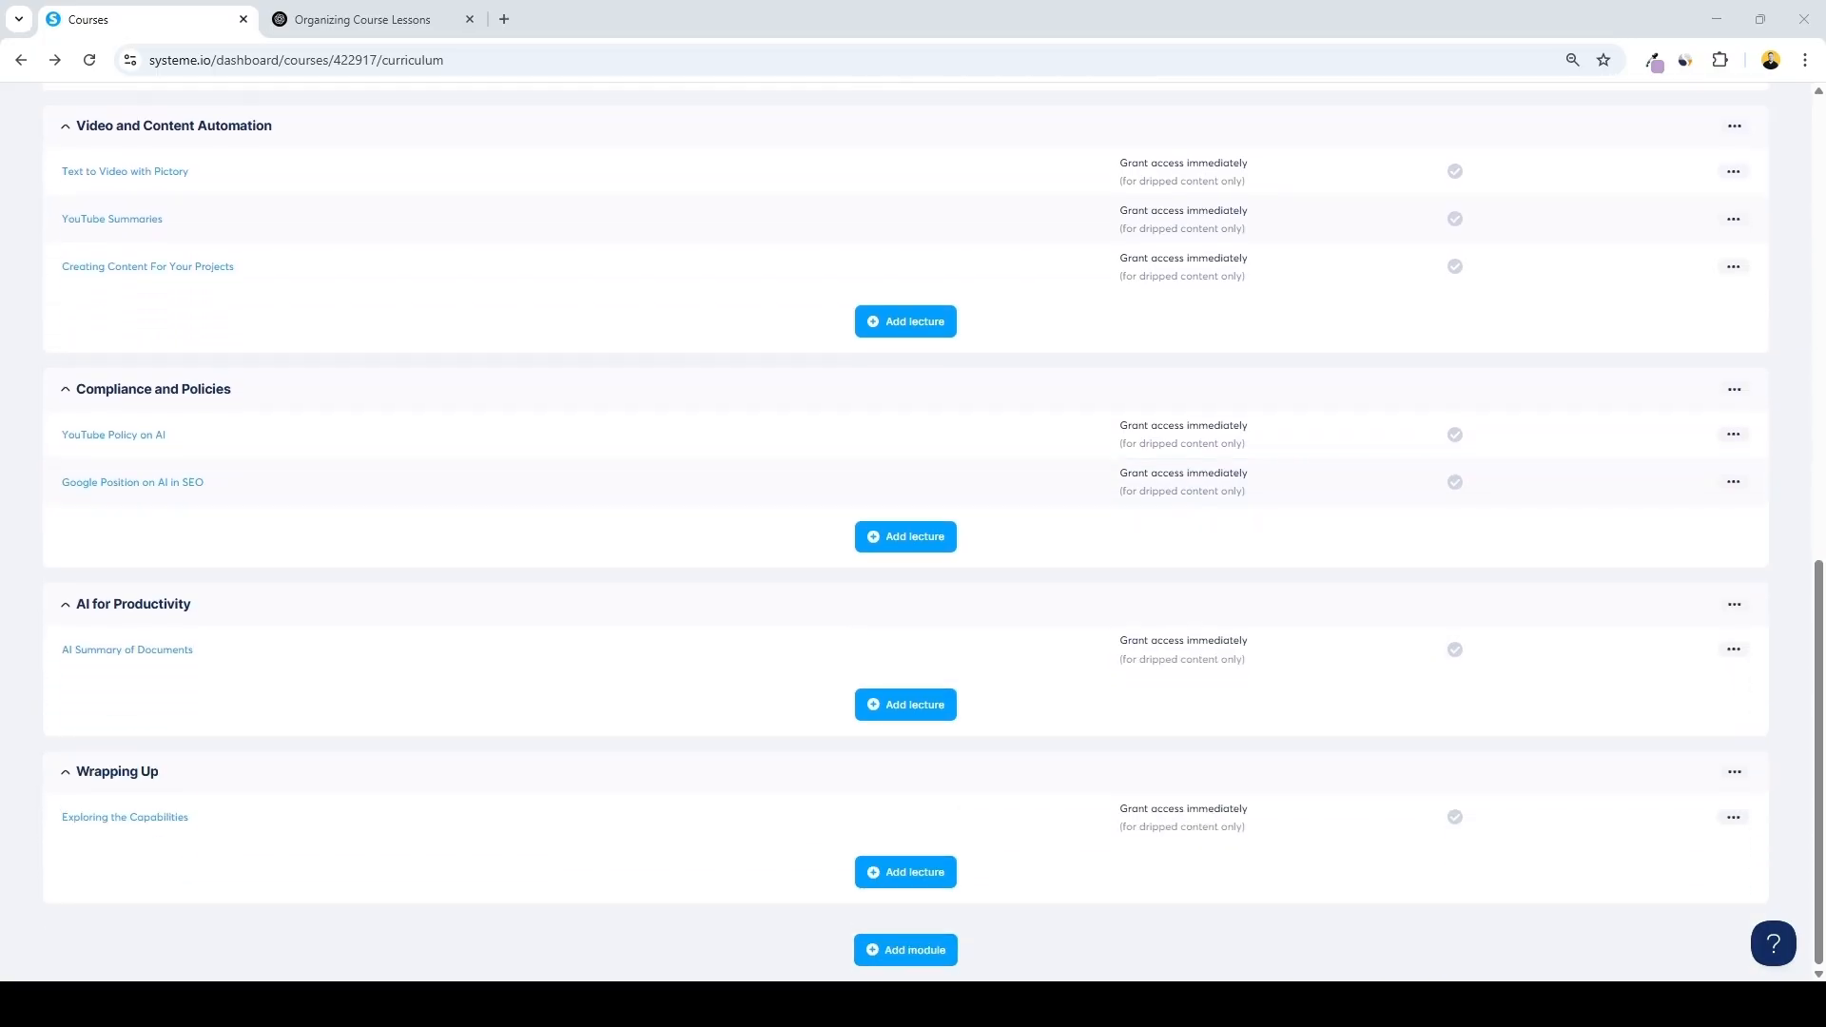
scroll(905, 533, "up", 4)
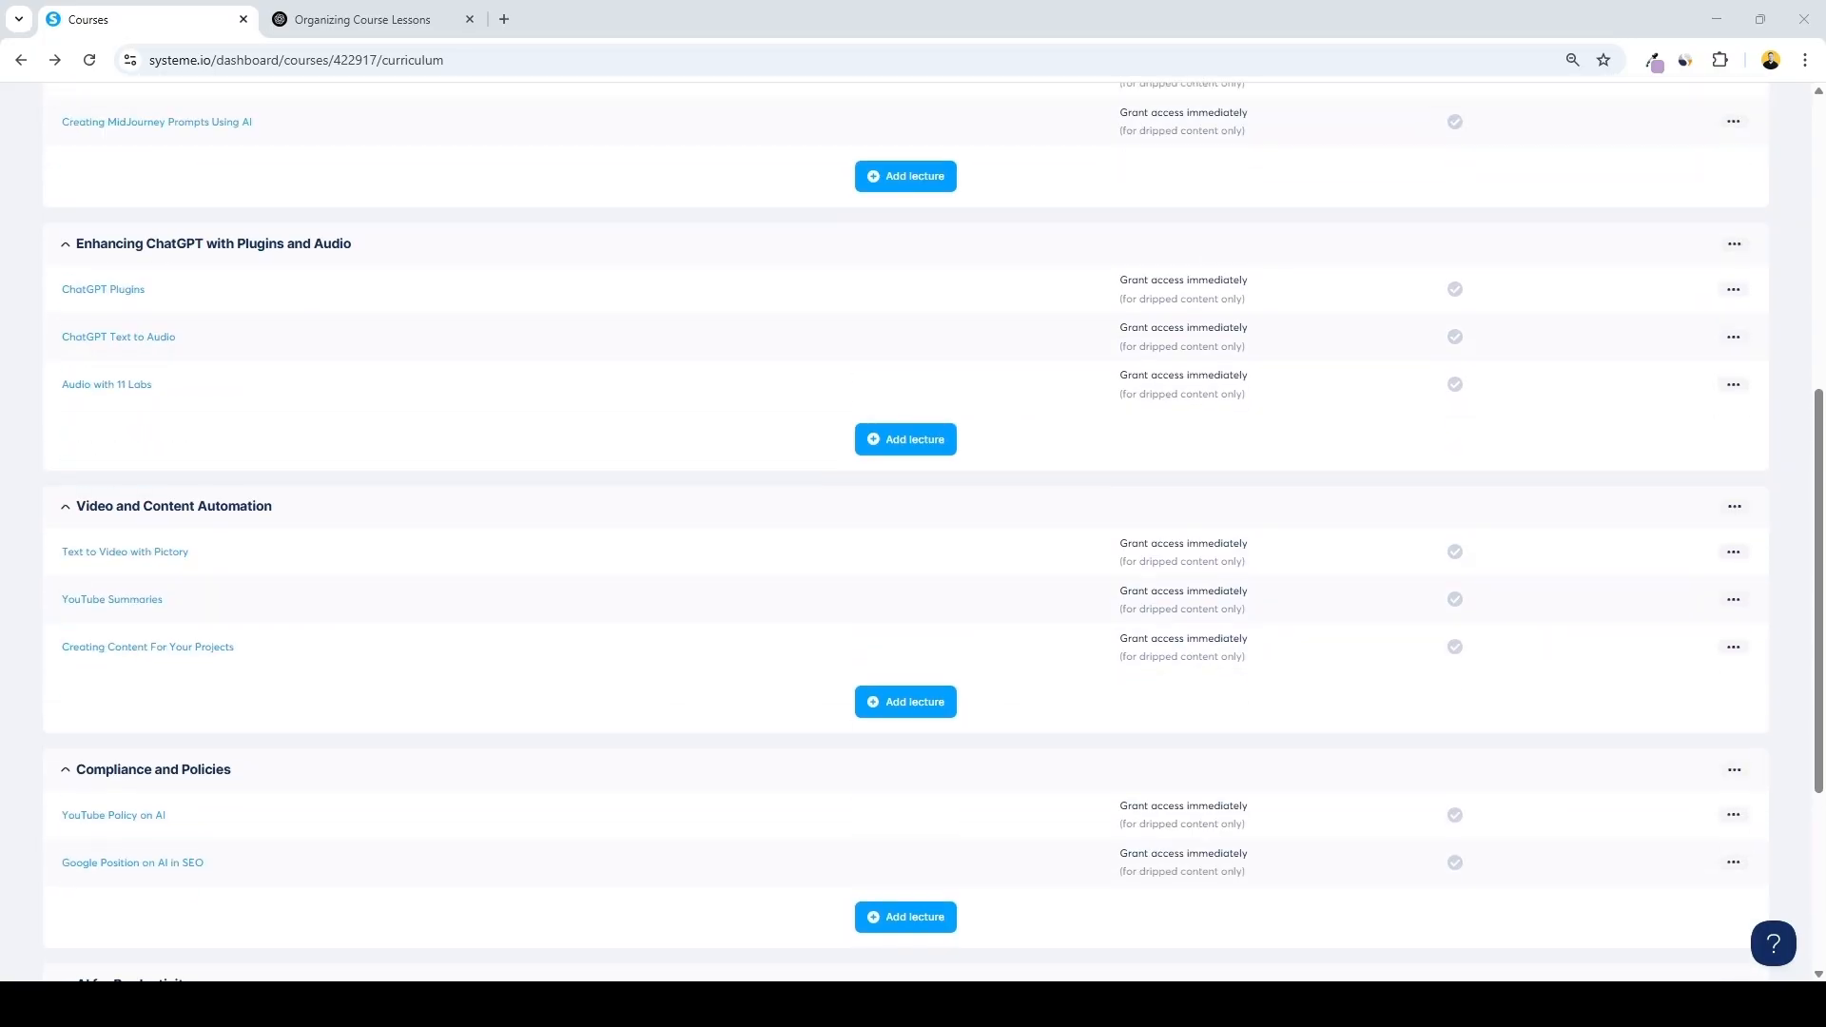
scroll(905, 532, "up", 7)
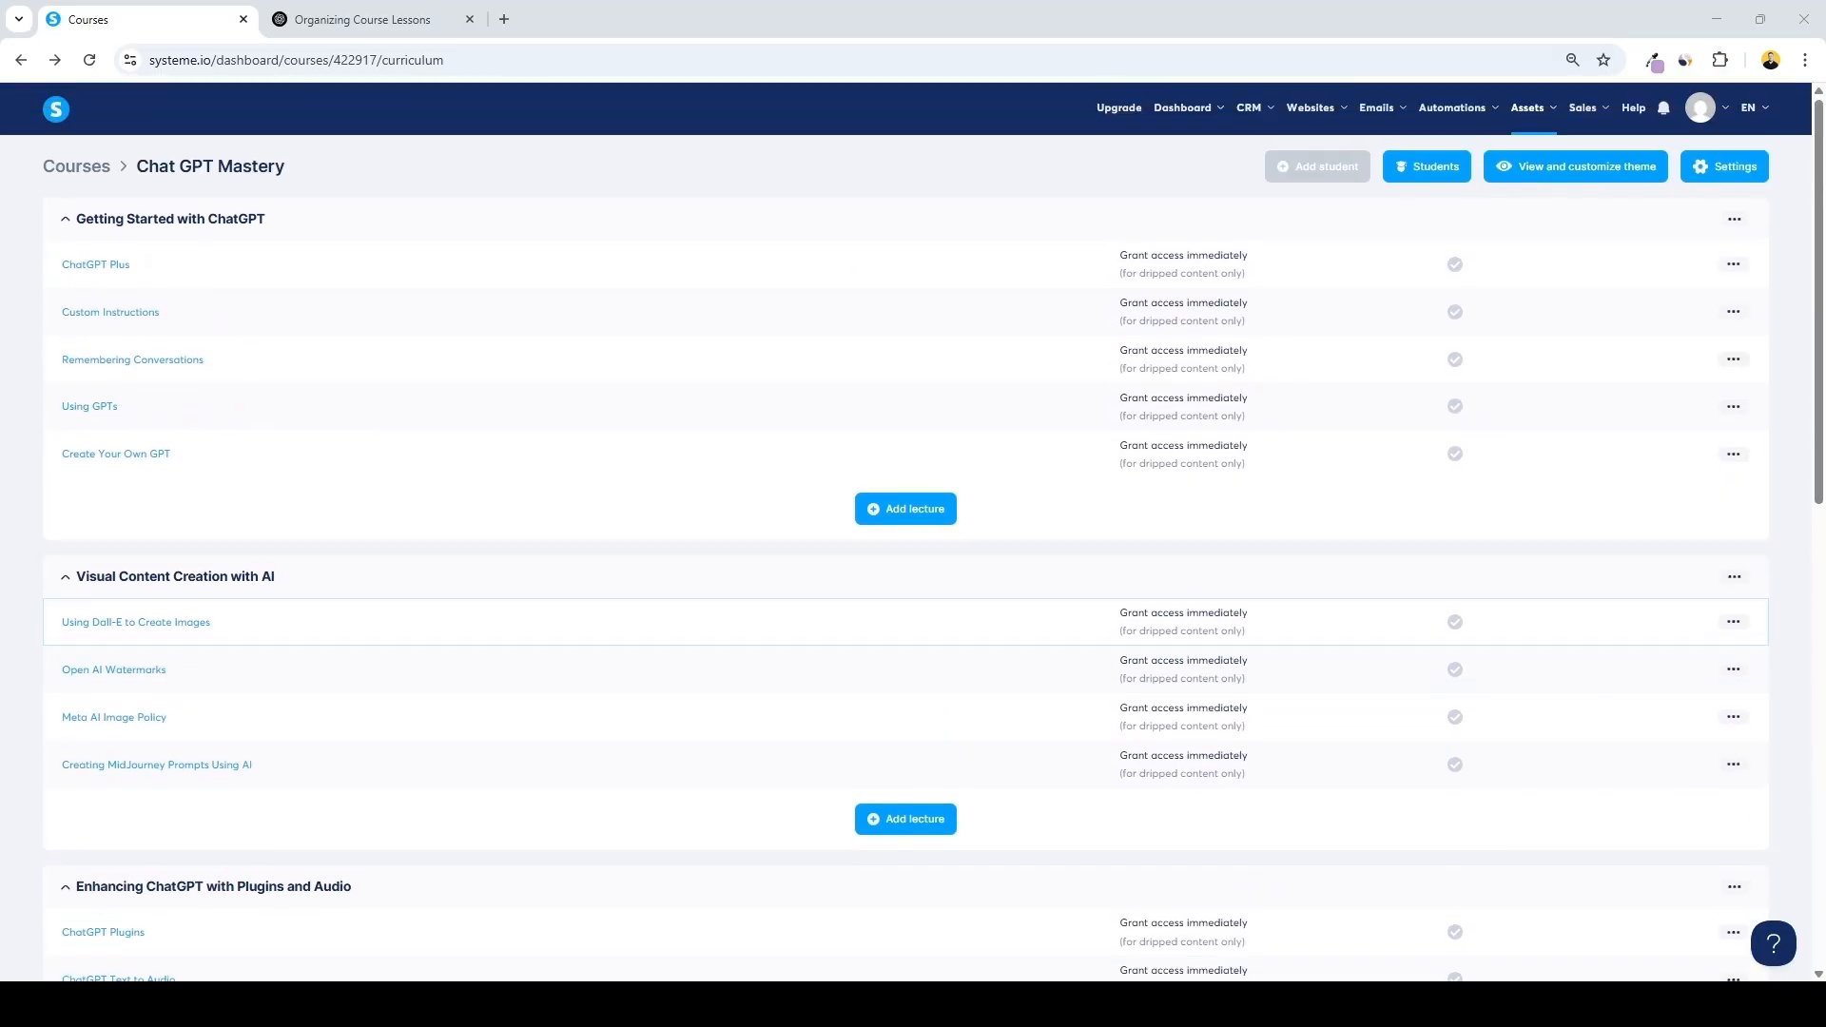
left_click(101, 169)
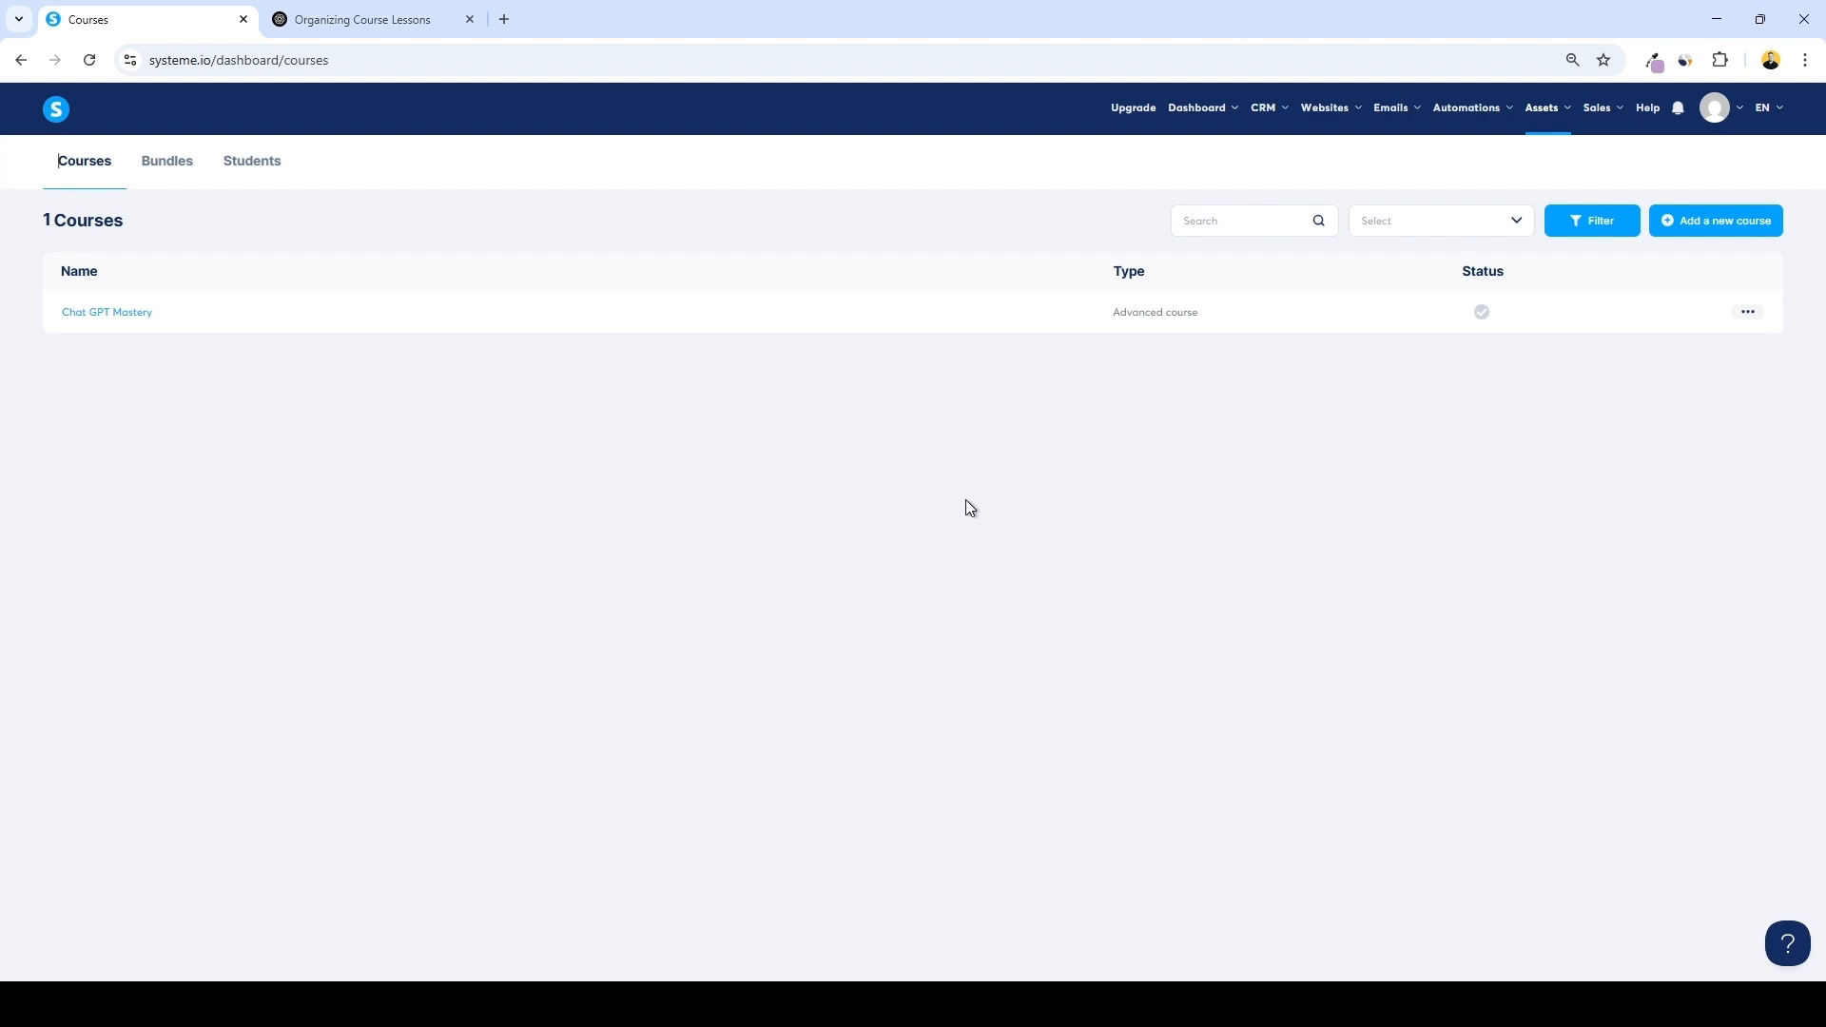
left_click(1750, 313)
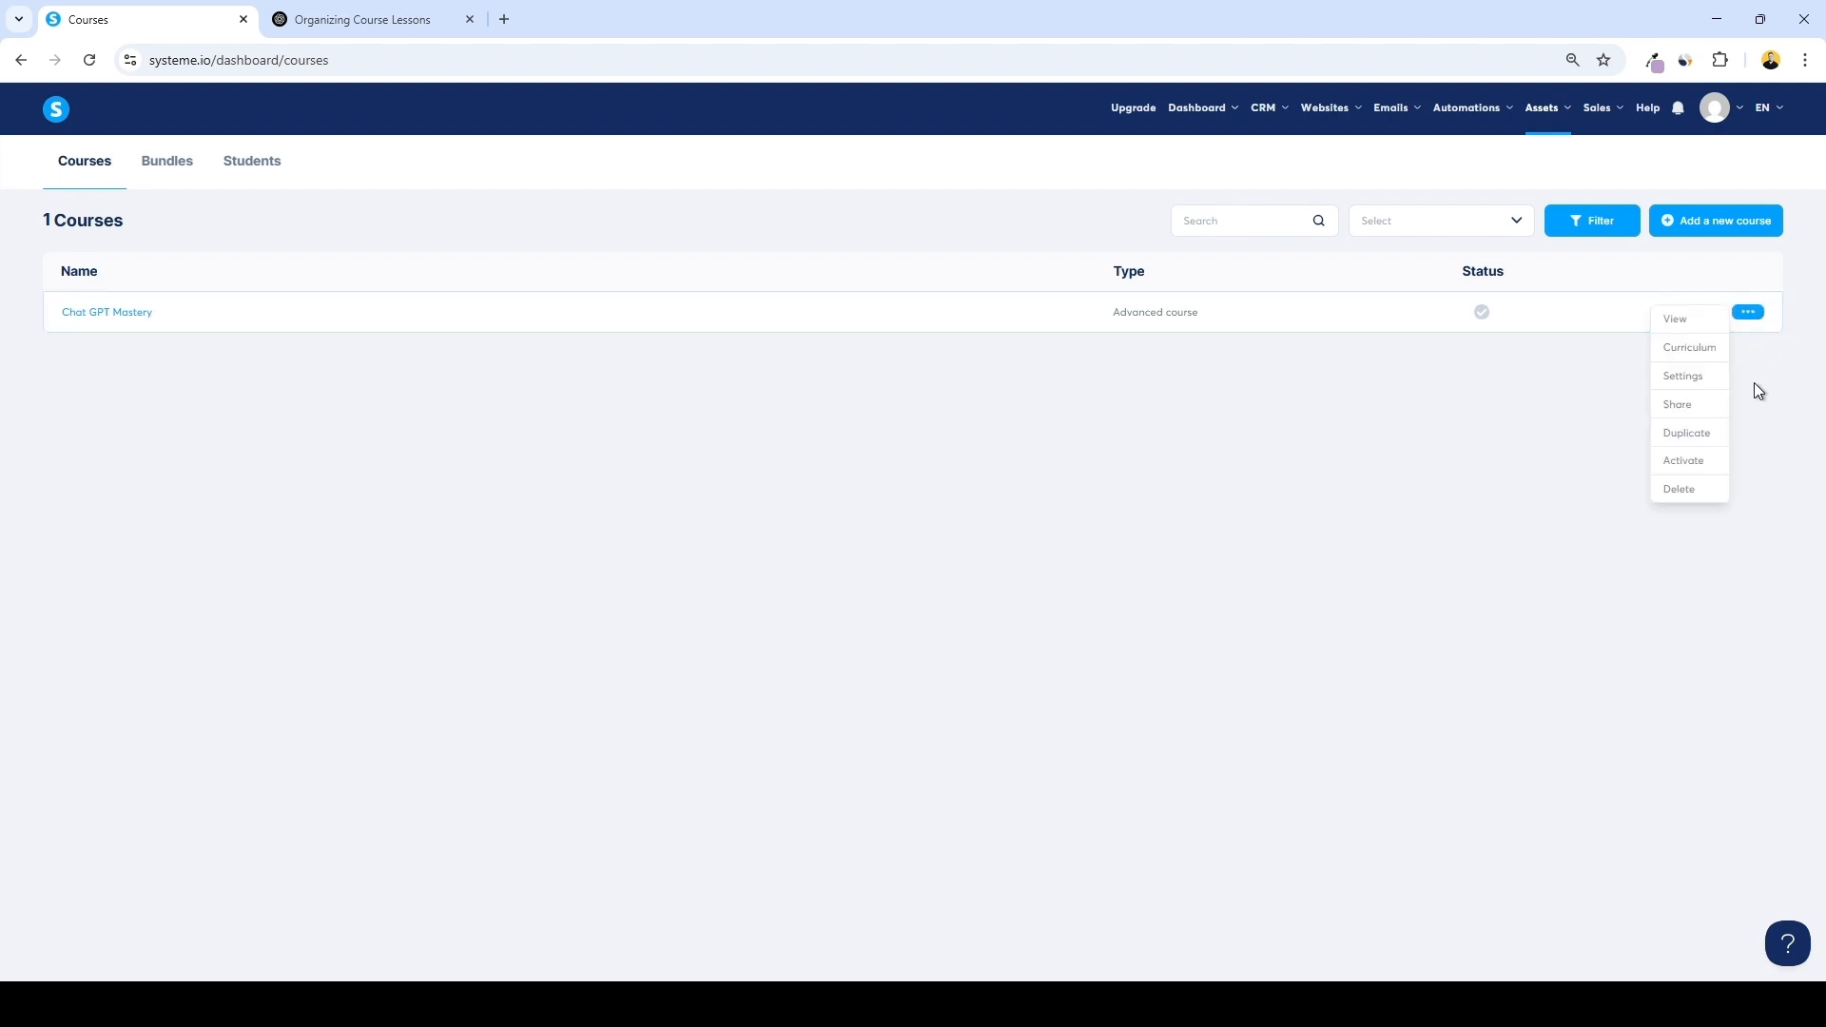
left_click(1703, 463)
left_click(966, 580)
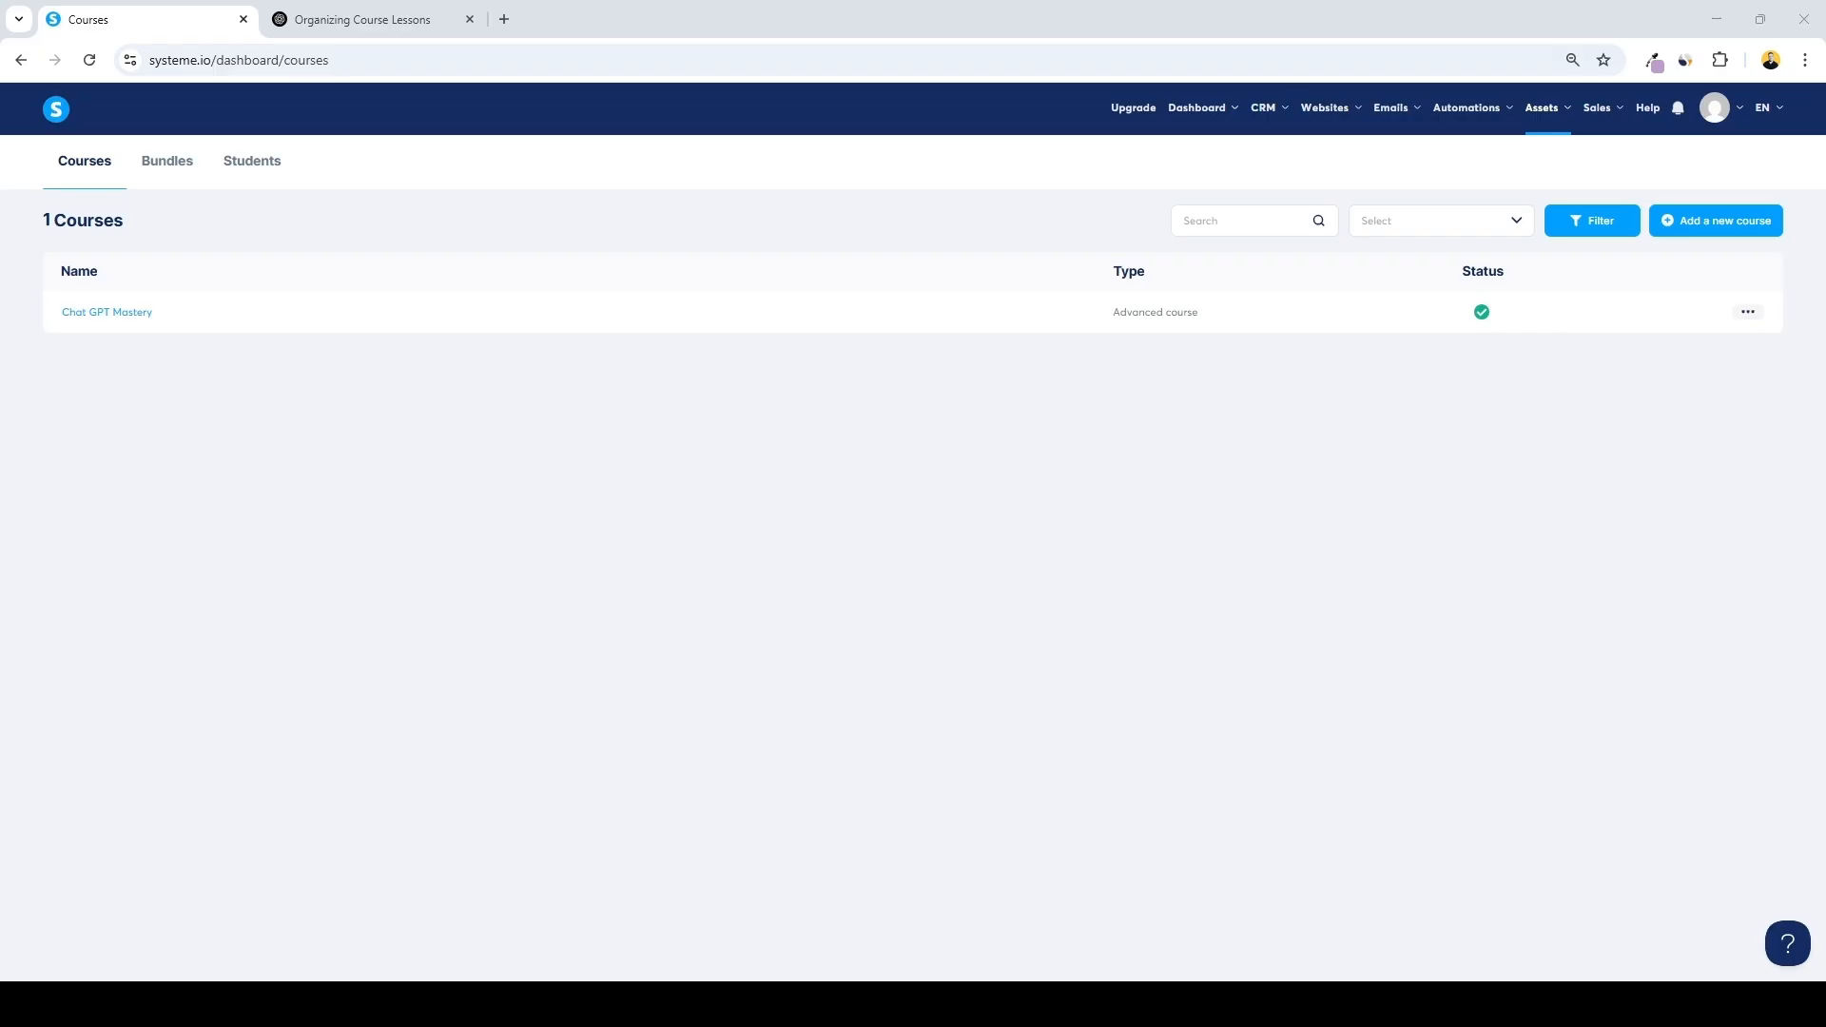
Open the course's settings and paste the ChatGPT-generated course description into the description field
left_click(1745, 312)
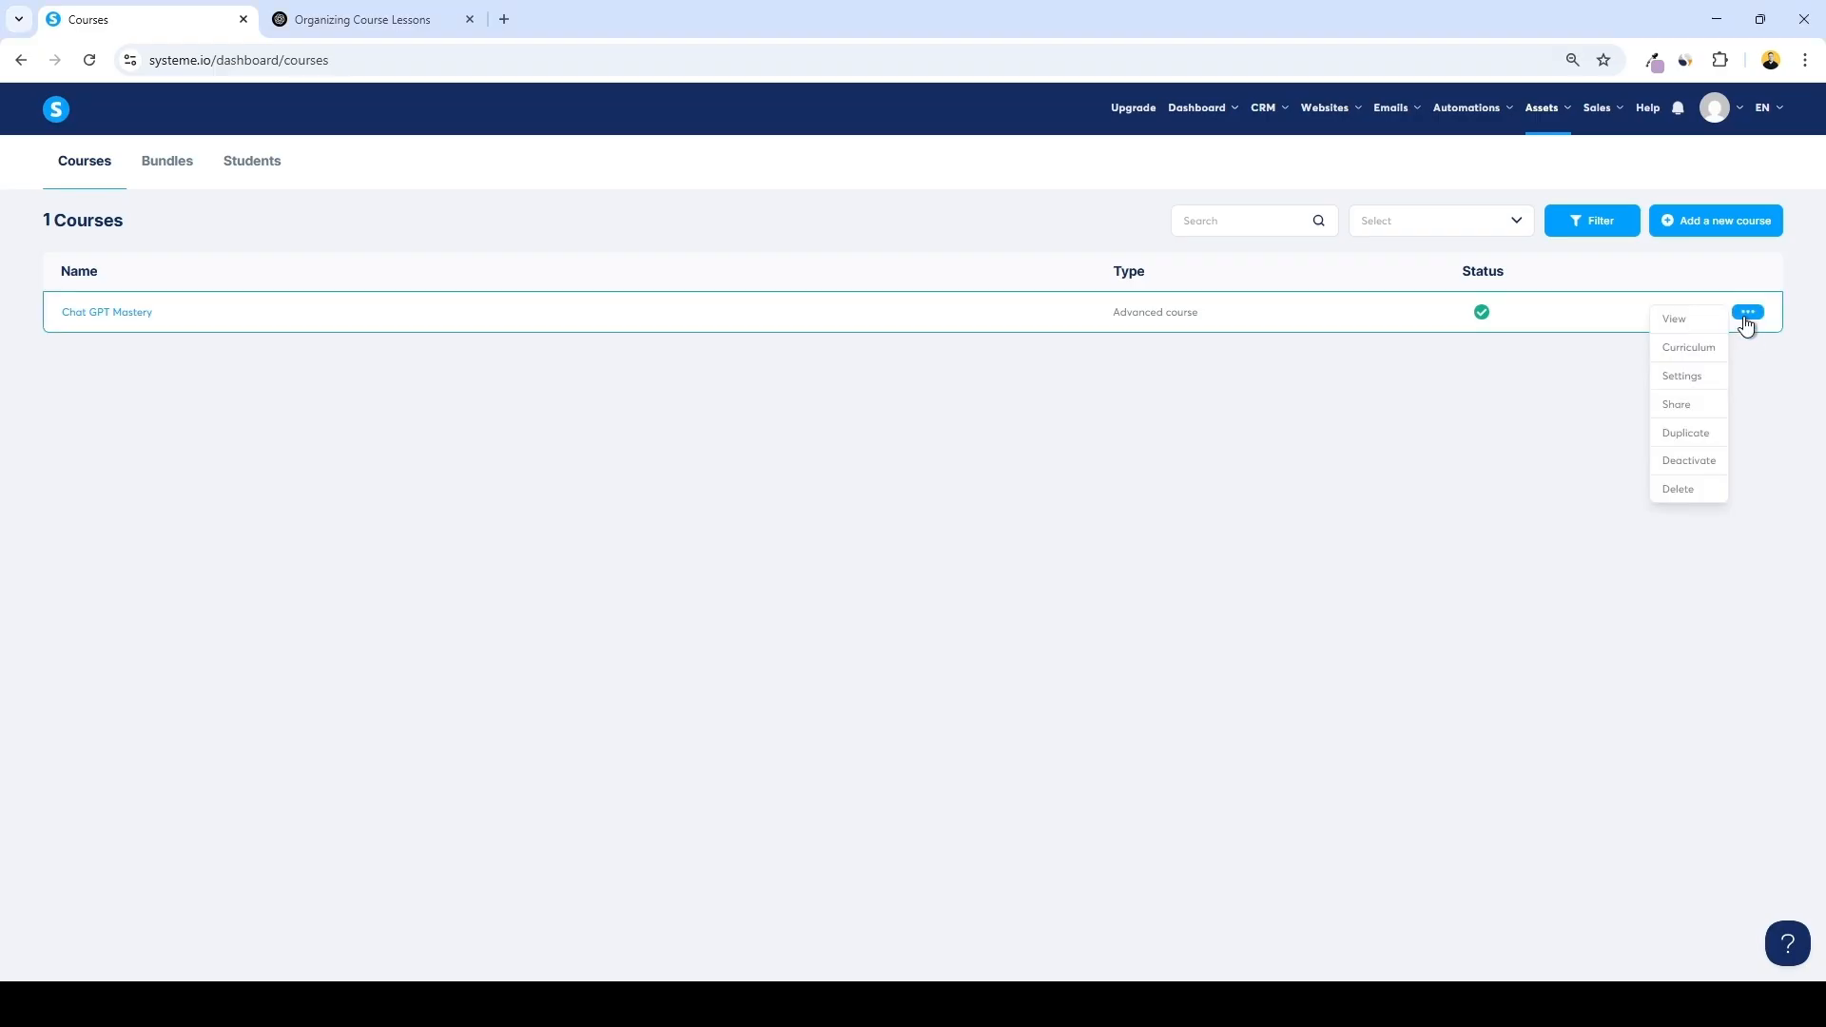
left_click(1679, 380)
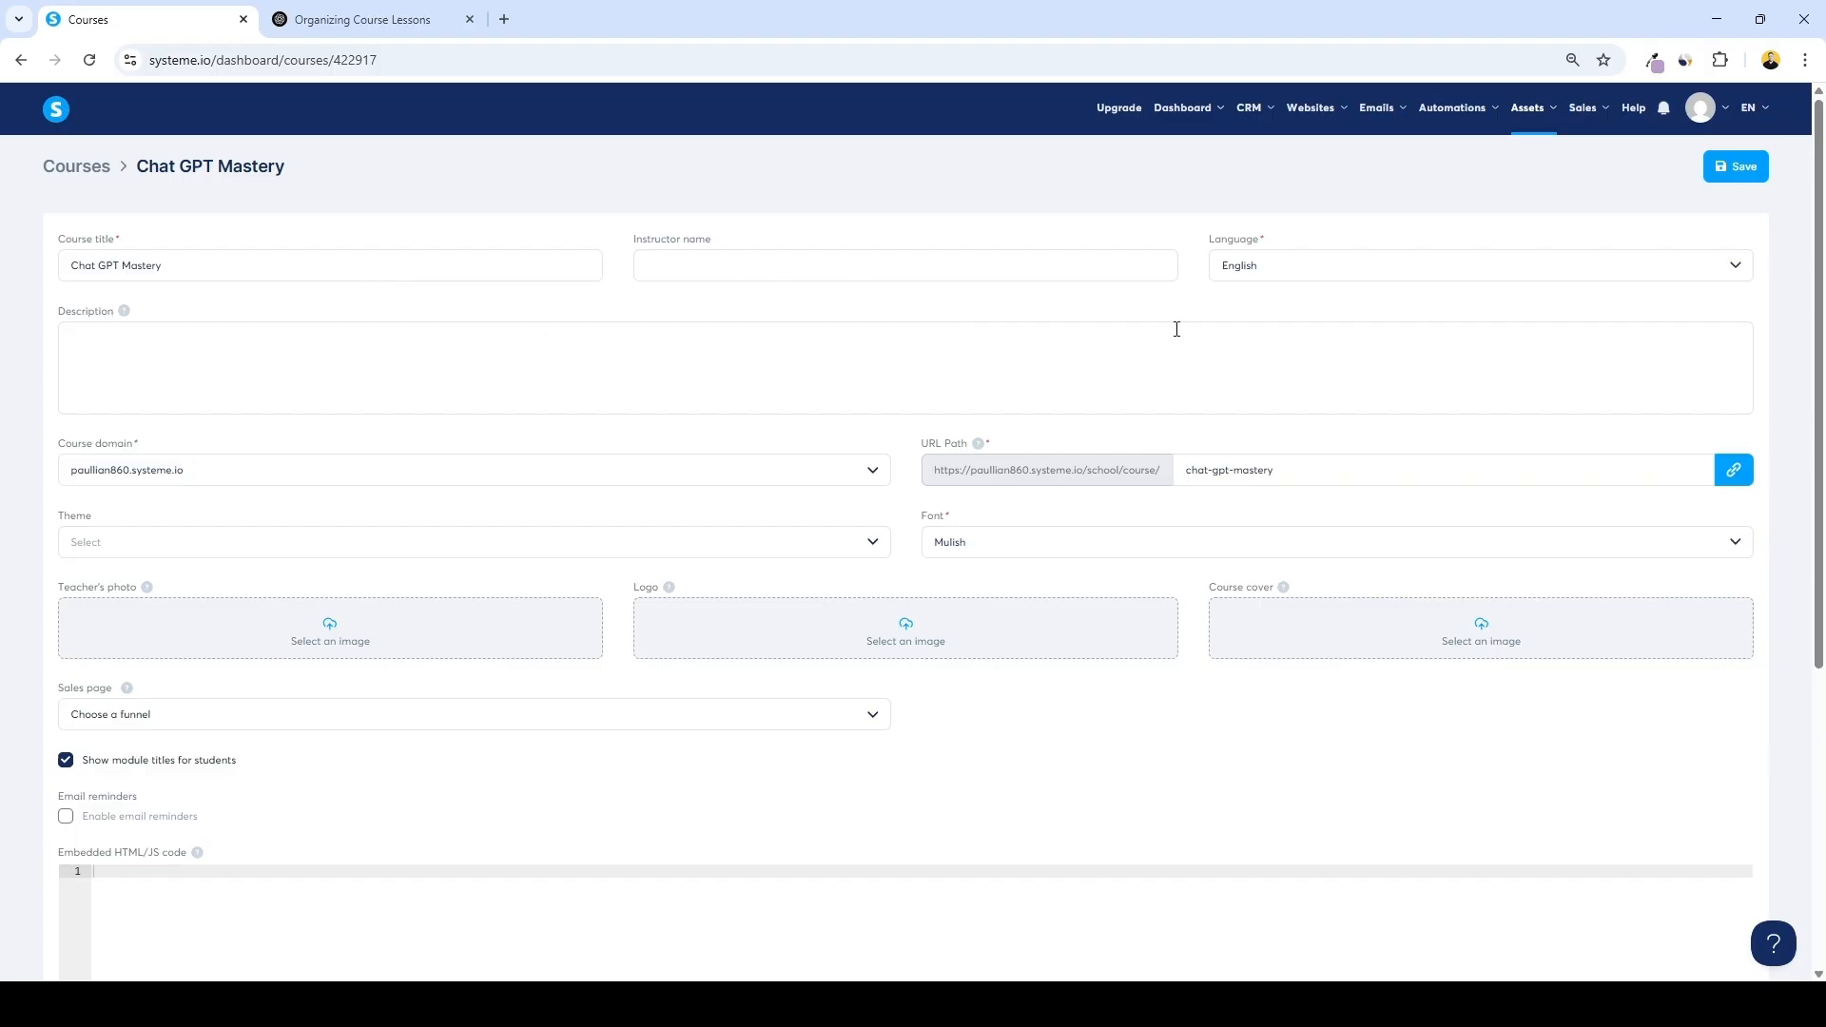
left_click(186, 339)
type("Unlock the full potential of ChatGPT and cutting-edge AI tools in this practical, hands-on course designed for creators, marketers, educators, and business professionals. From setting up a ChatGPT Plus account to leveraging powerful features like custom instructions, plugins, DALL-E image generation, voice synthesis with ElevenLabs, and video creation with Pictory—this course walks you through every essential tool and strategy.  You'll also explore how to automate summaries, create content faster, use AI responsibly on platforms like YouTube, and understand the evolving SEO landscape shaped by AI. Each lesson is designed with real-world application in mind, giving you actionable insights to boost your productivity, creativity, and digital impact.  Whether you're building a brand, scaling a content strategy, or just exploring what's possible with AI—this course will equip you with the skills and confidence to stay ahead of the curve.")
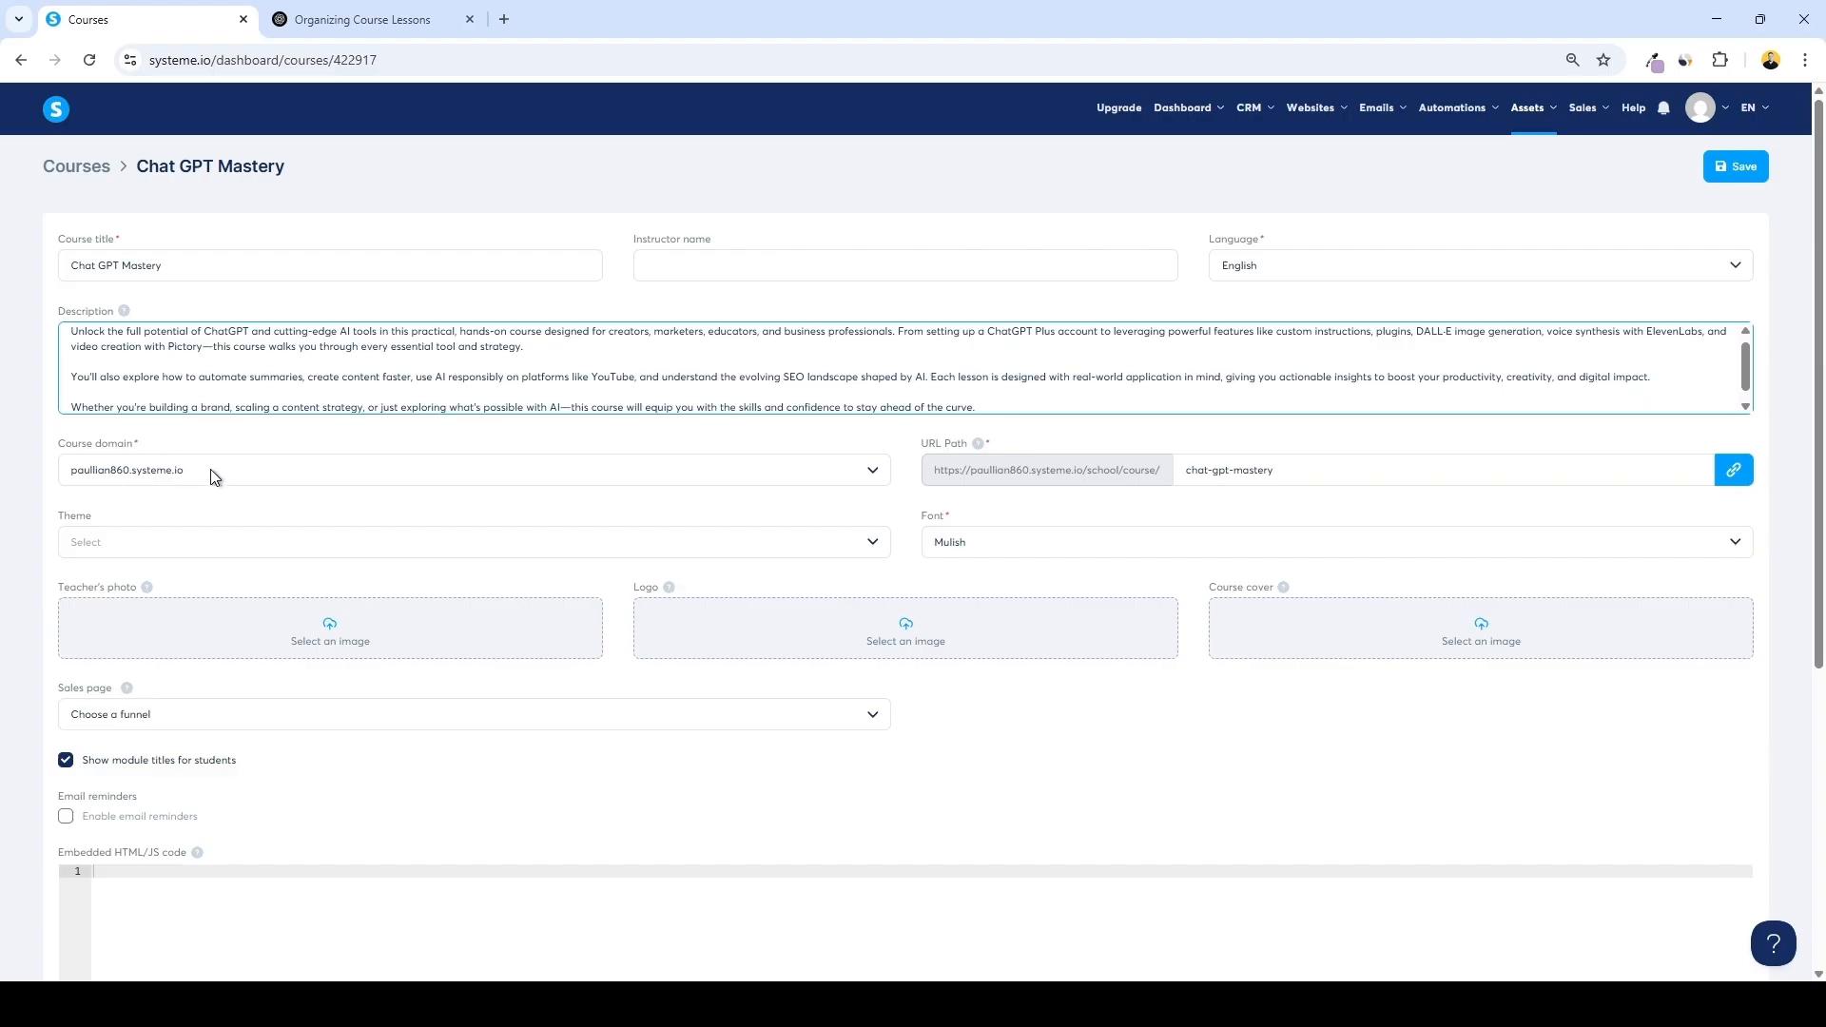
Upload the Mastering ChatGPT product mockup image as the course cover
left_click(388, 537)
left_click(656, 505)
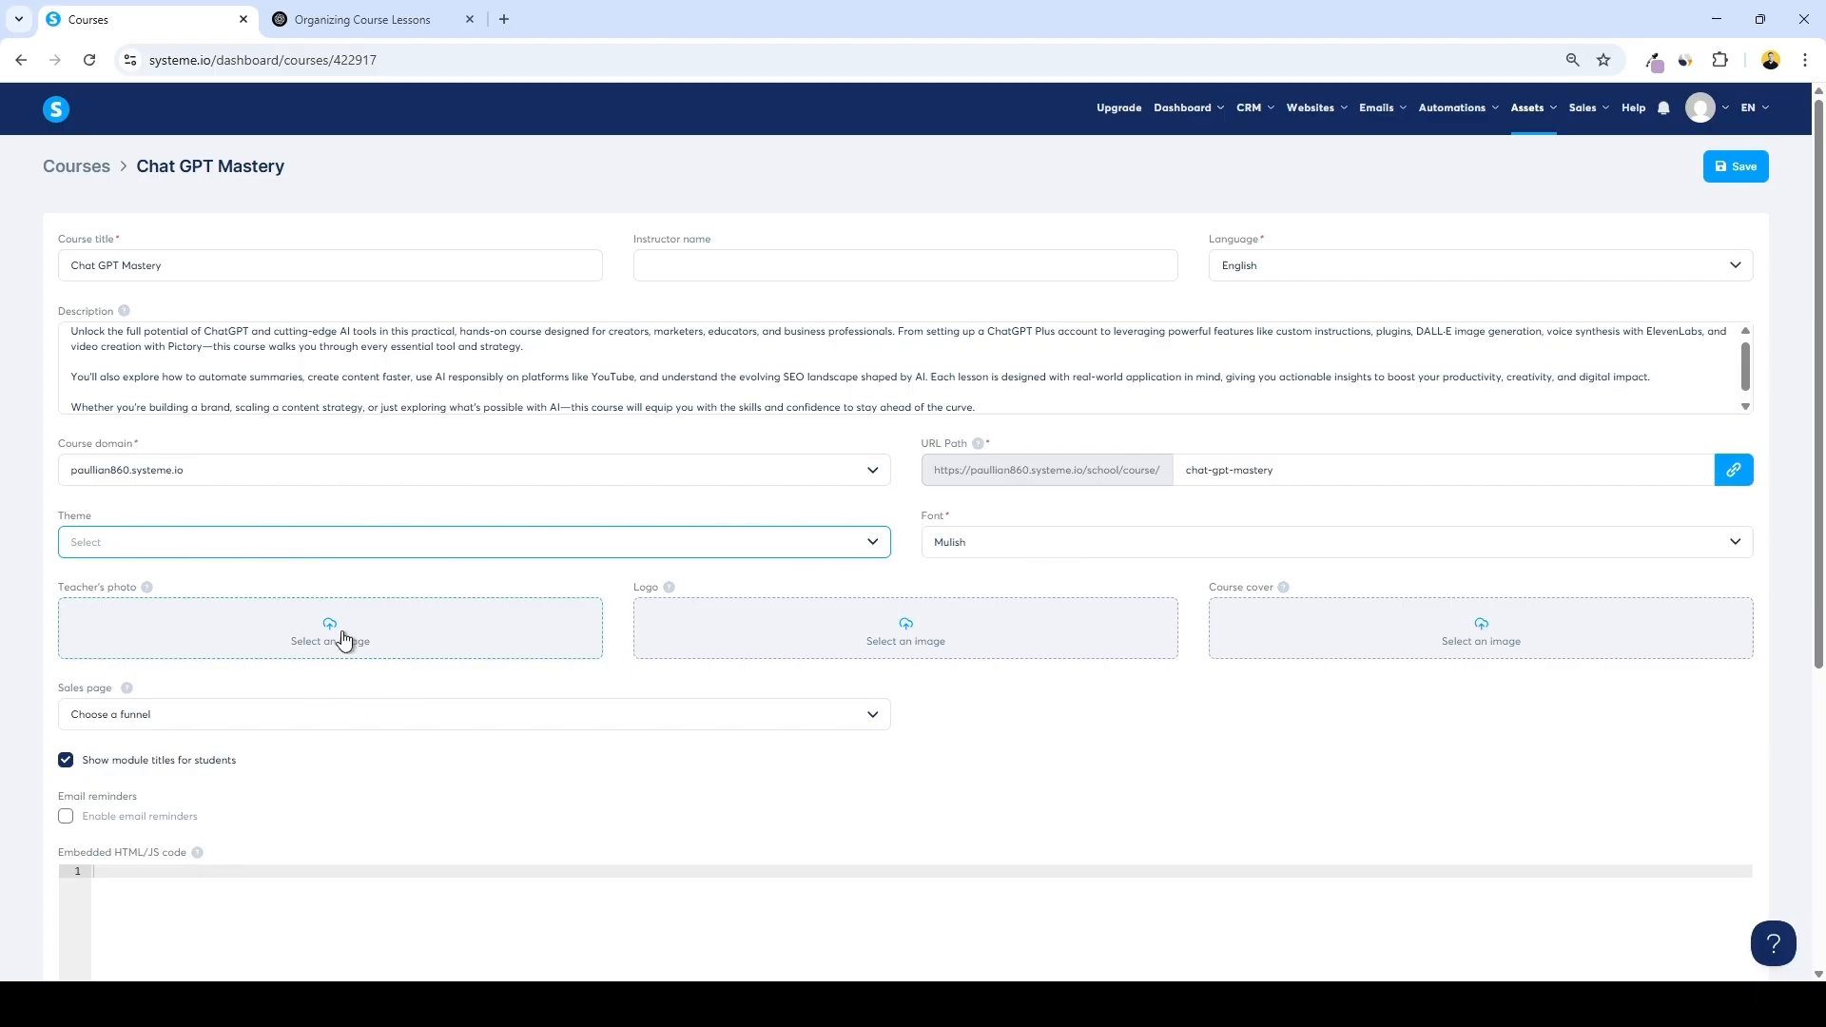
left_click(1256, 638)
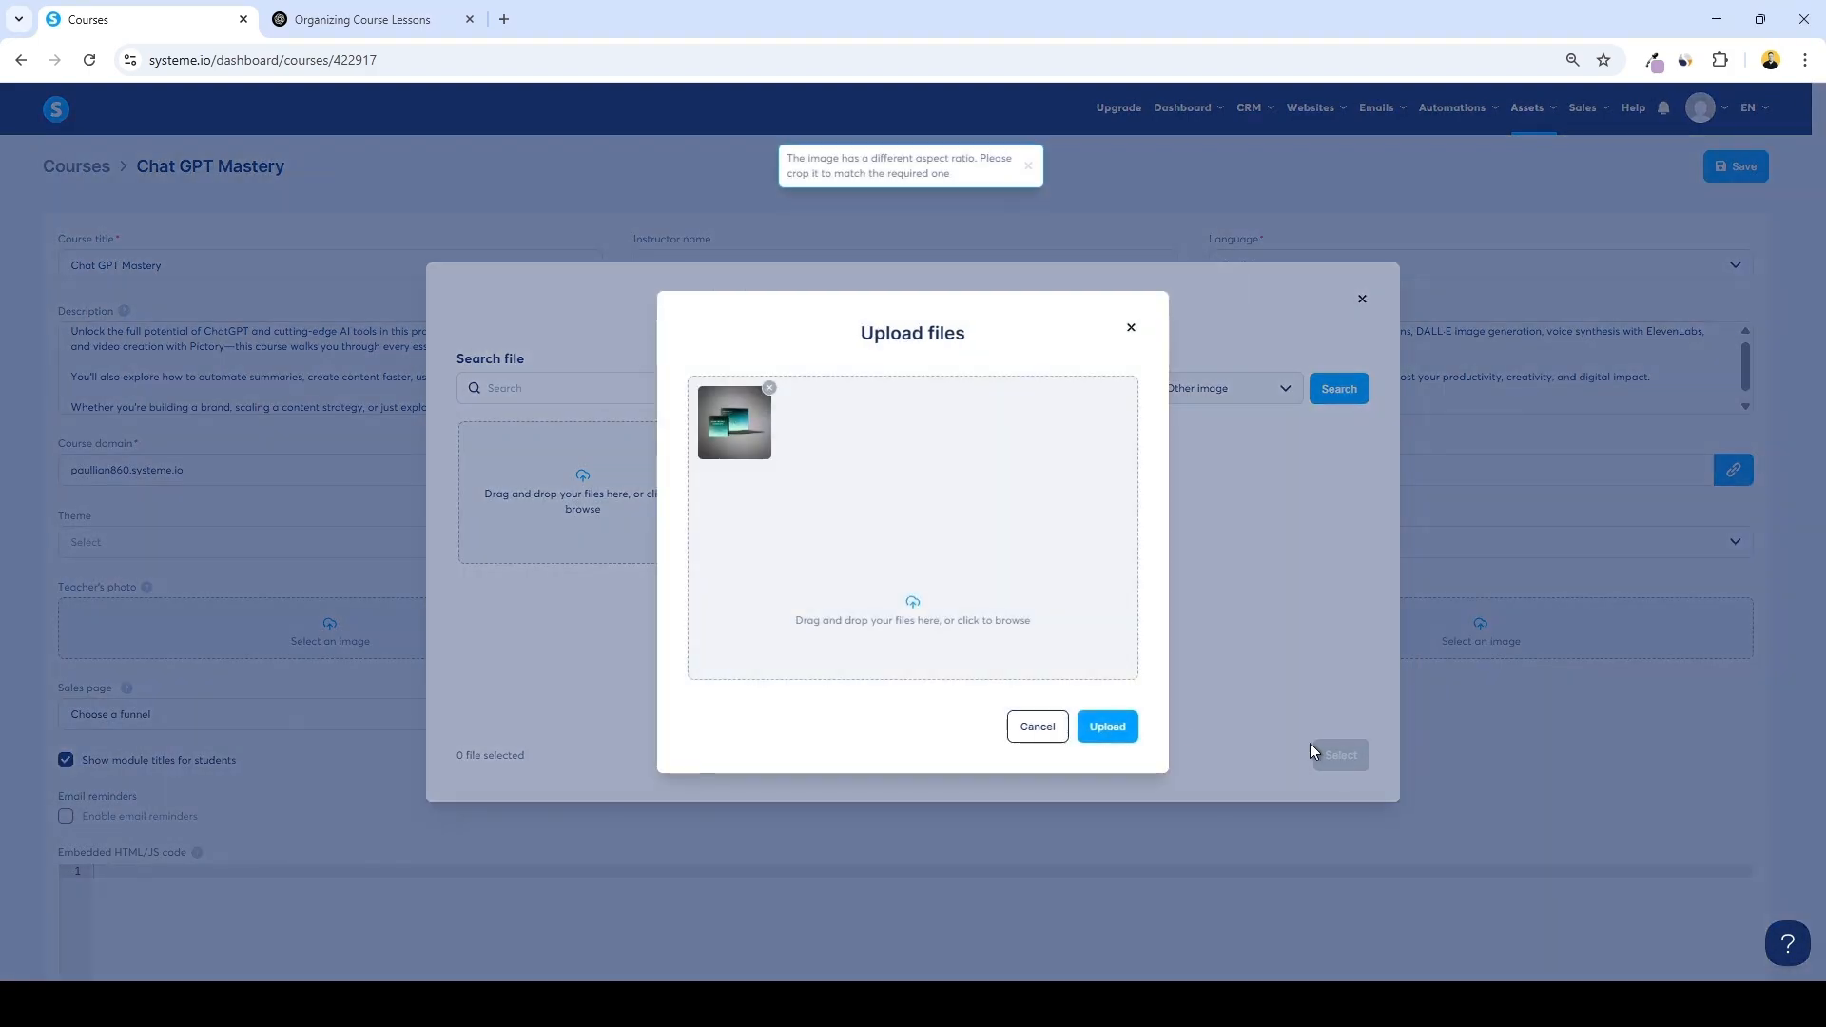
left_click(1109, 734)
scroll(1112, 737, "down", 2)
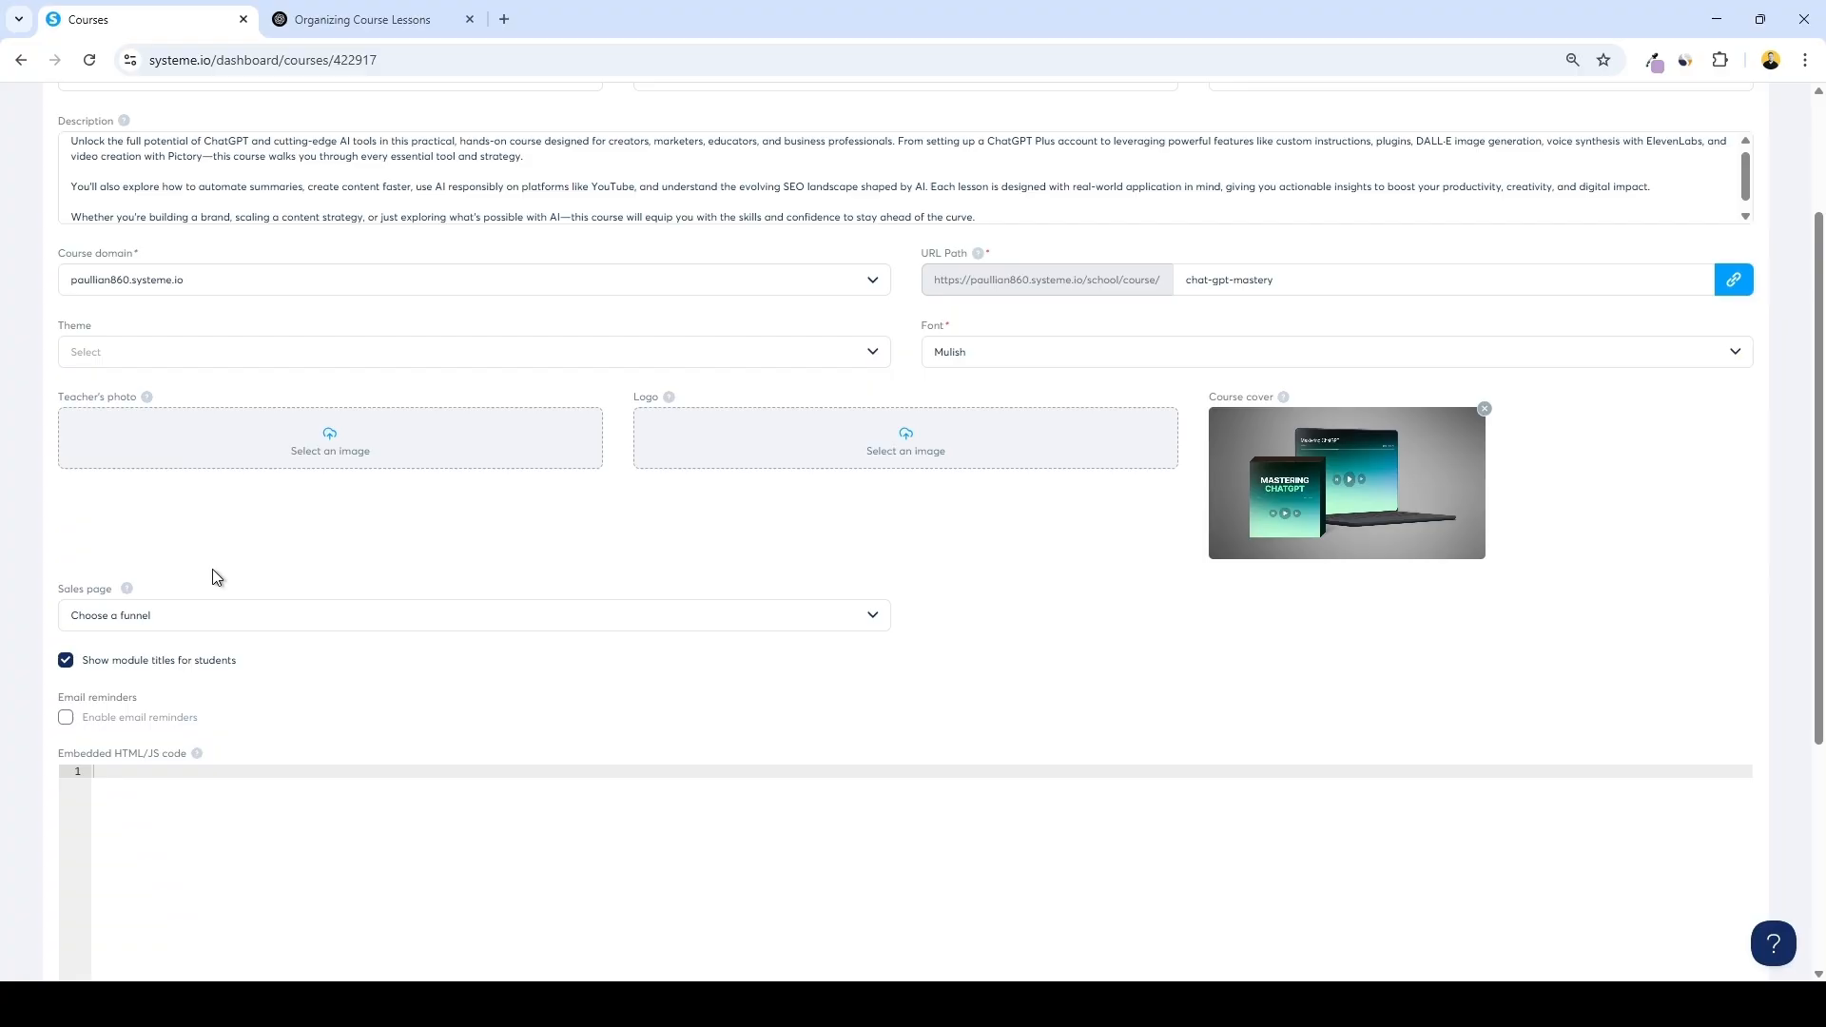
Check the sales page funnel options and save the course settings
left_click(135, 617)
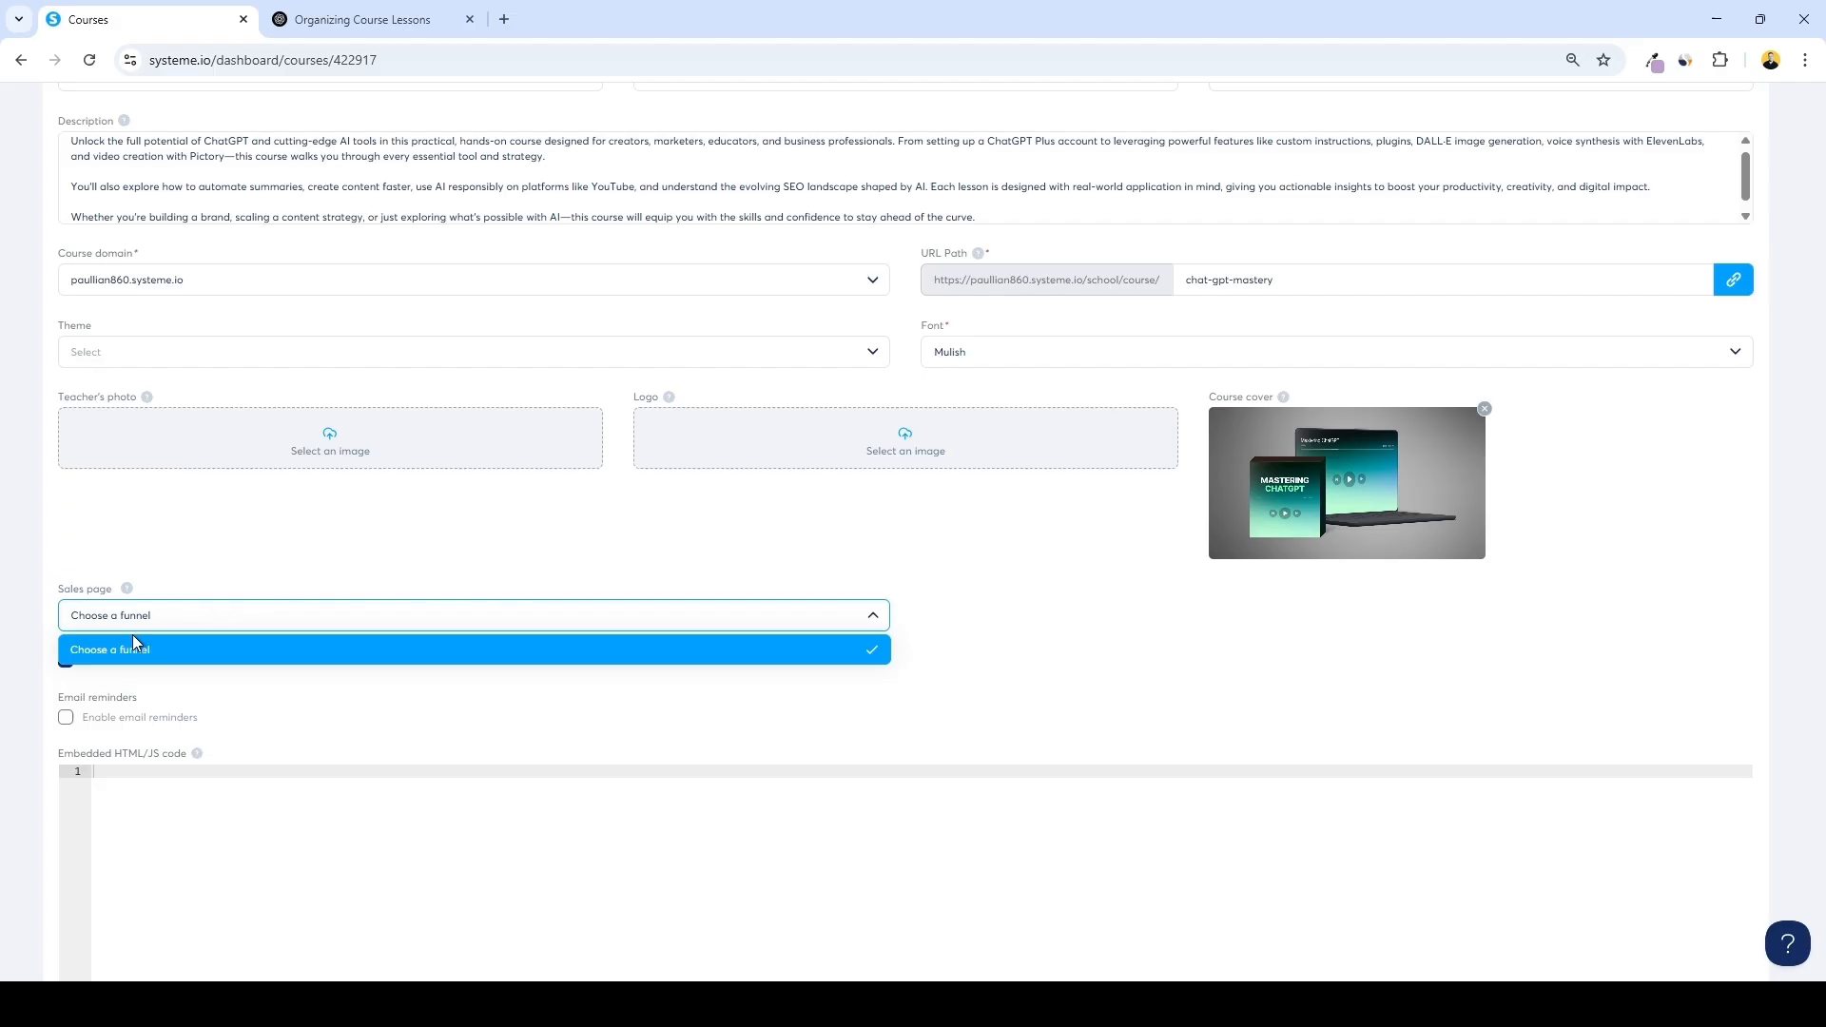
left_click(193, 575)
scroll(194, 569, "up", 3)
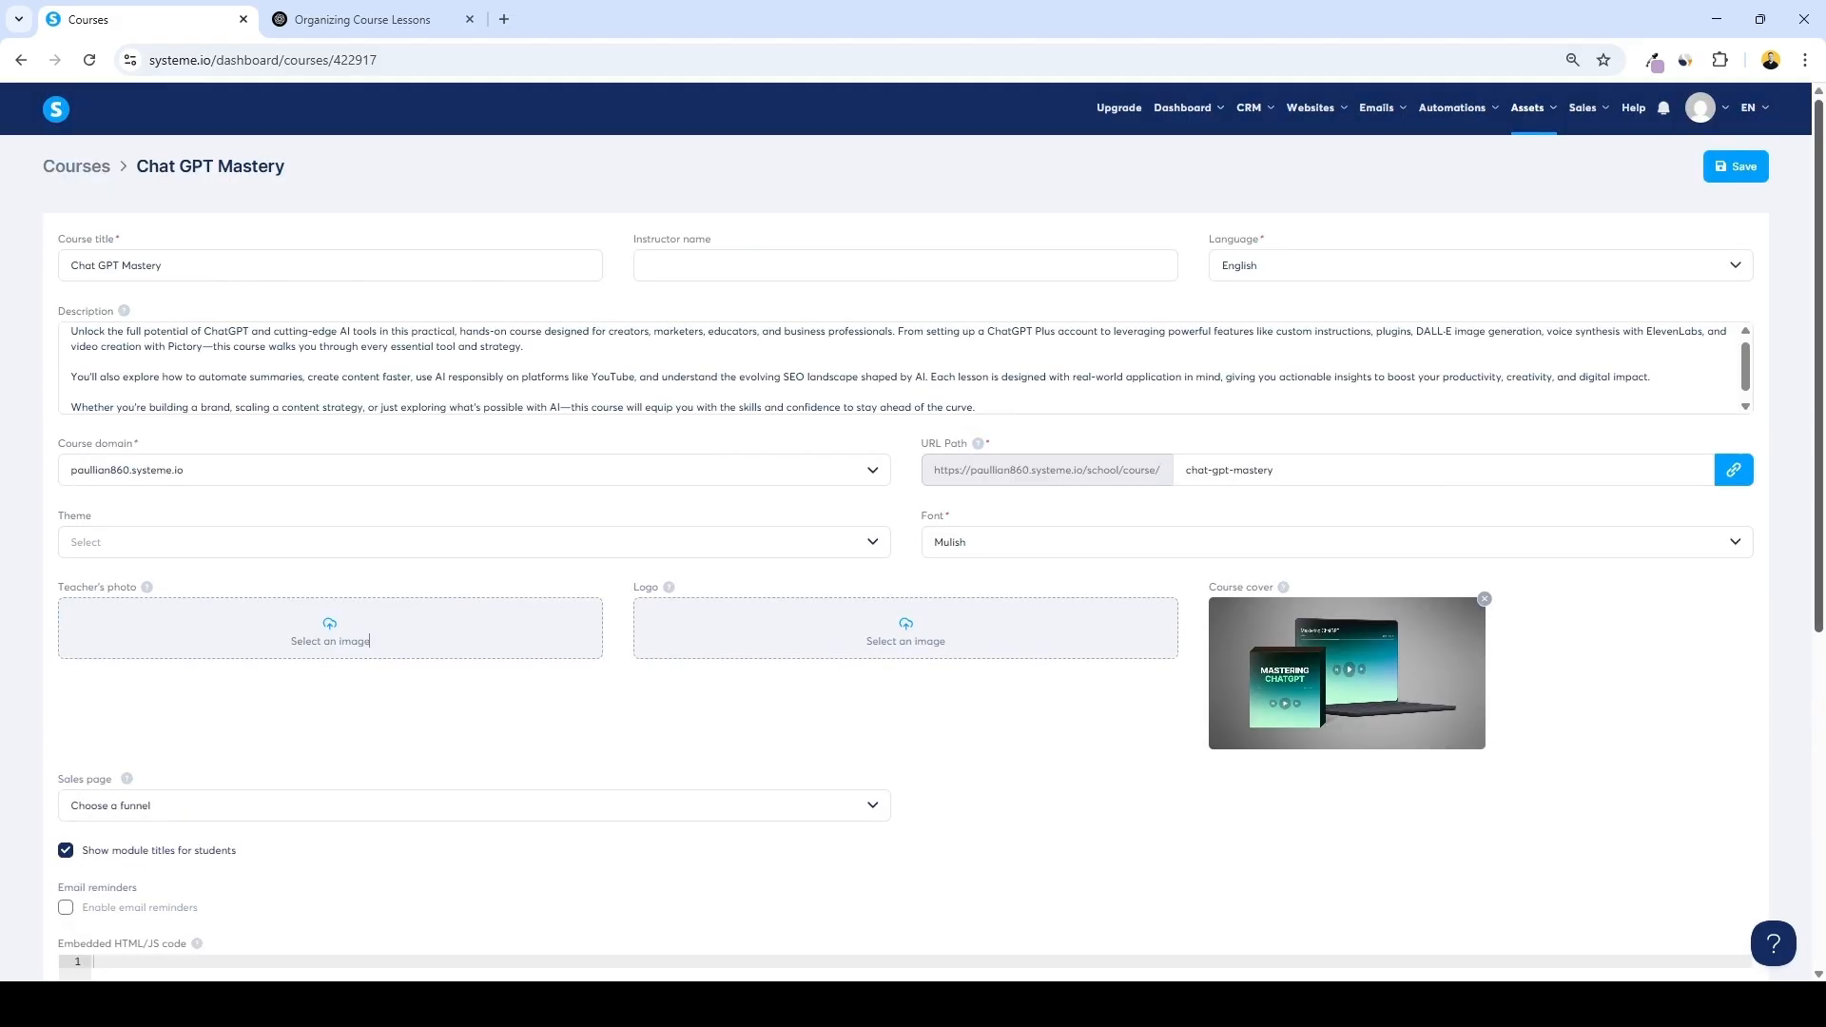
left_click(1735, 166)
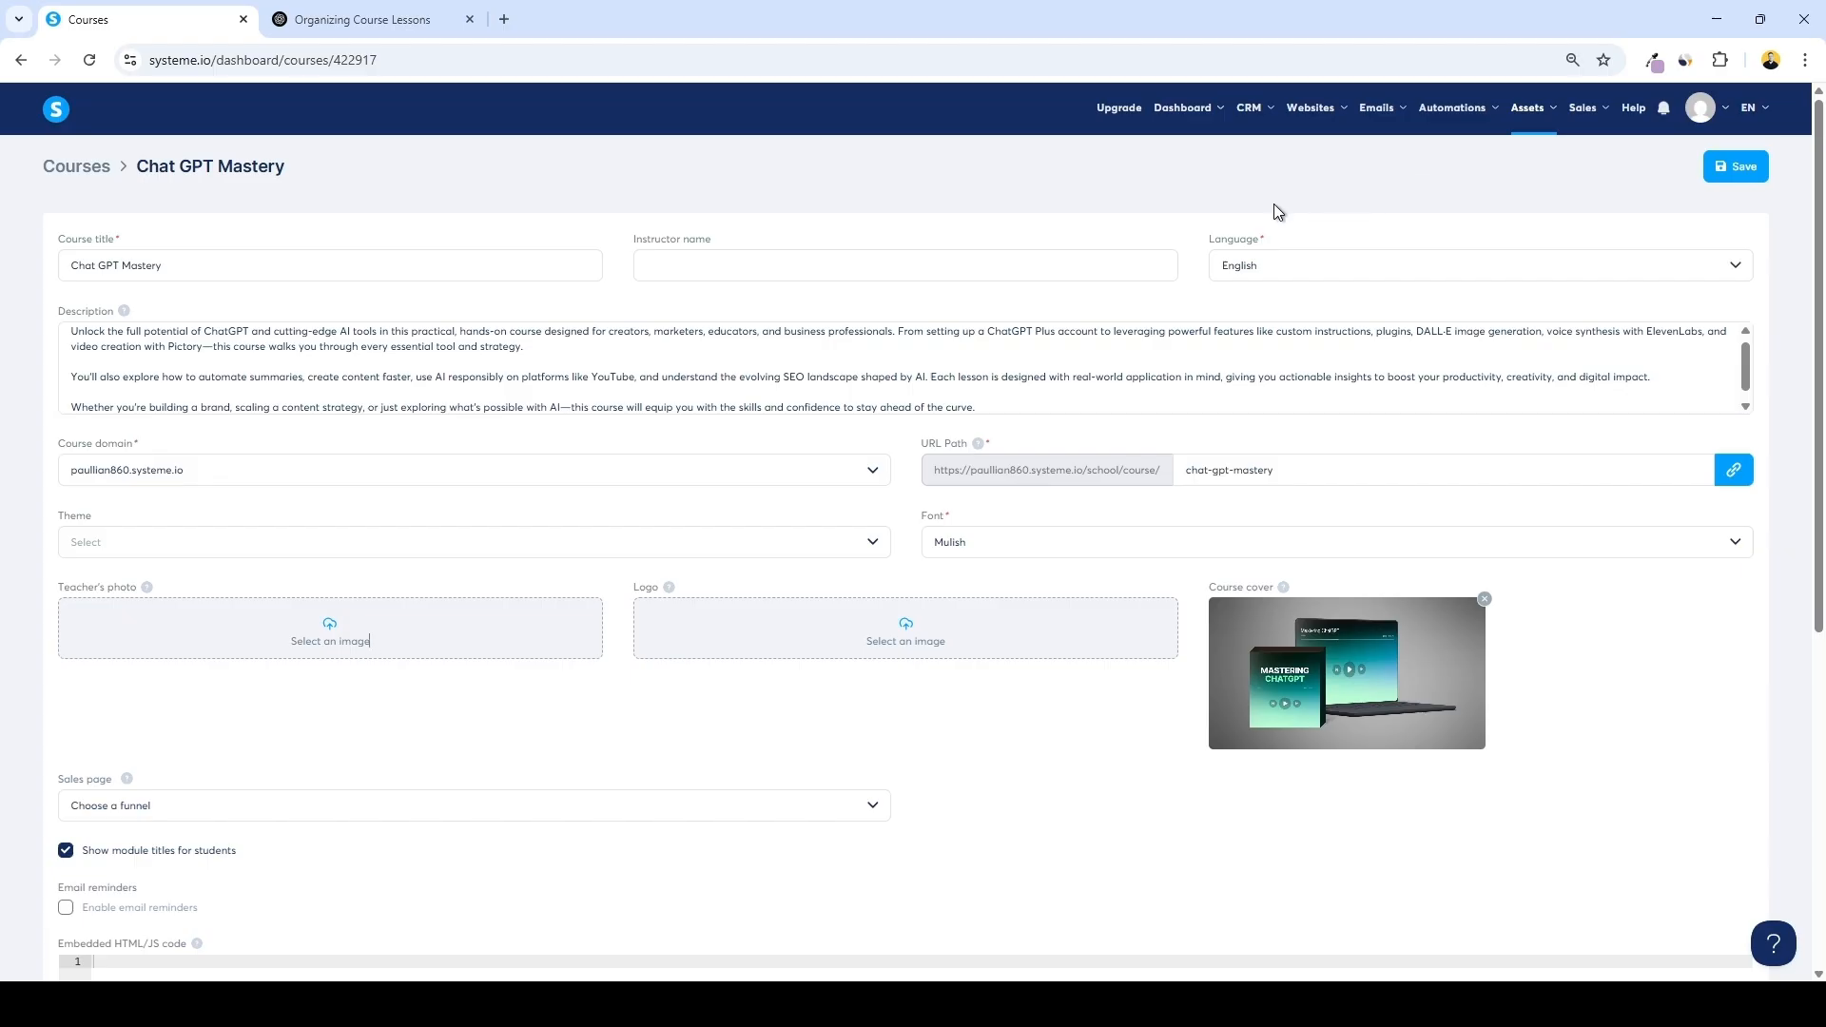
Create a sales funnel named Chat GPT Mastery with the Sell goal and U.S. Dollar currency
mouse_move(1312, 110)
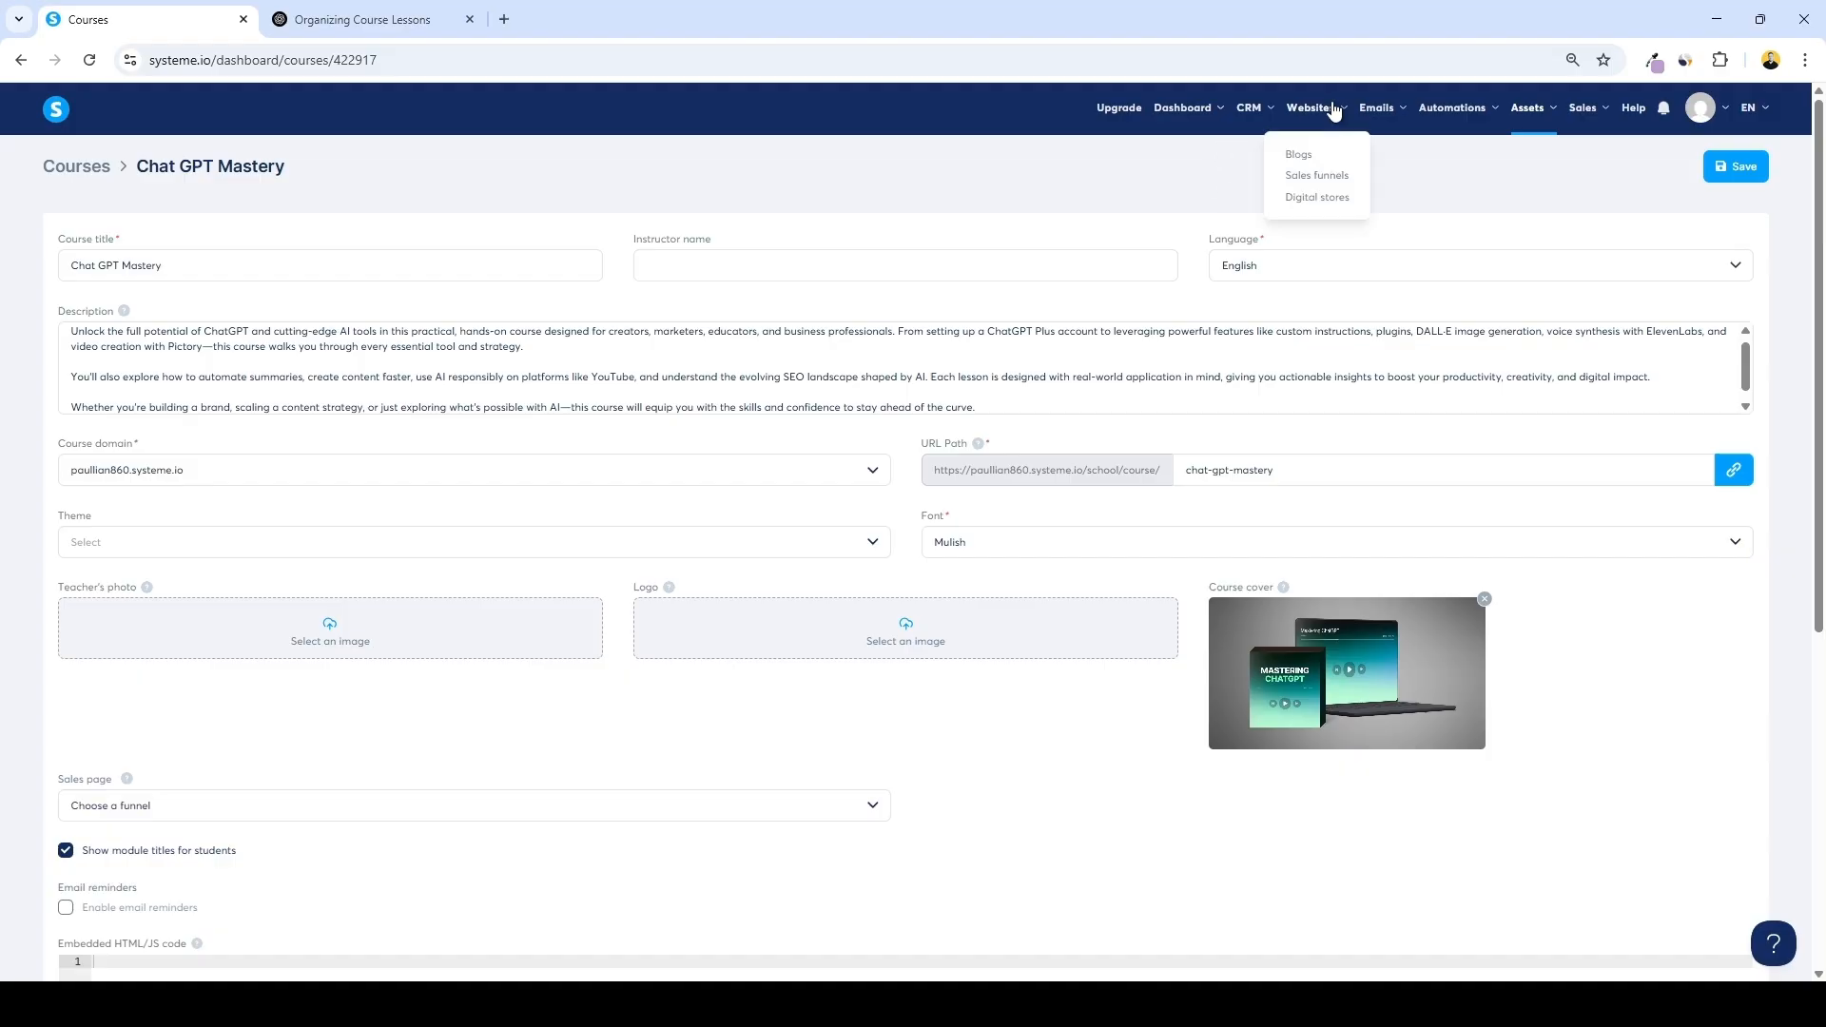
left_click(1324, 177)
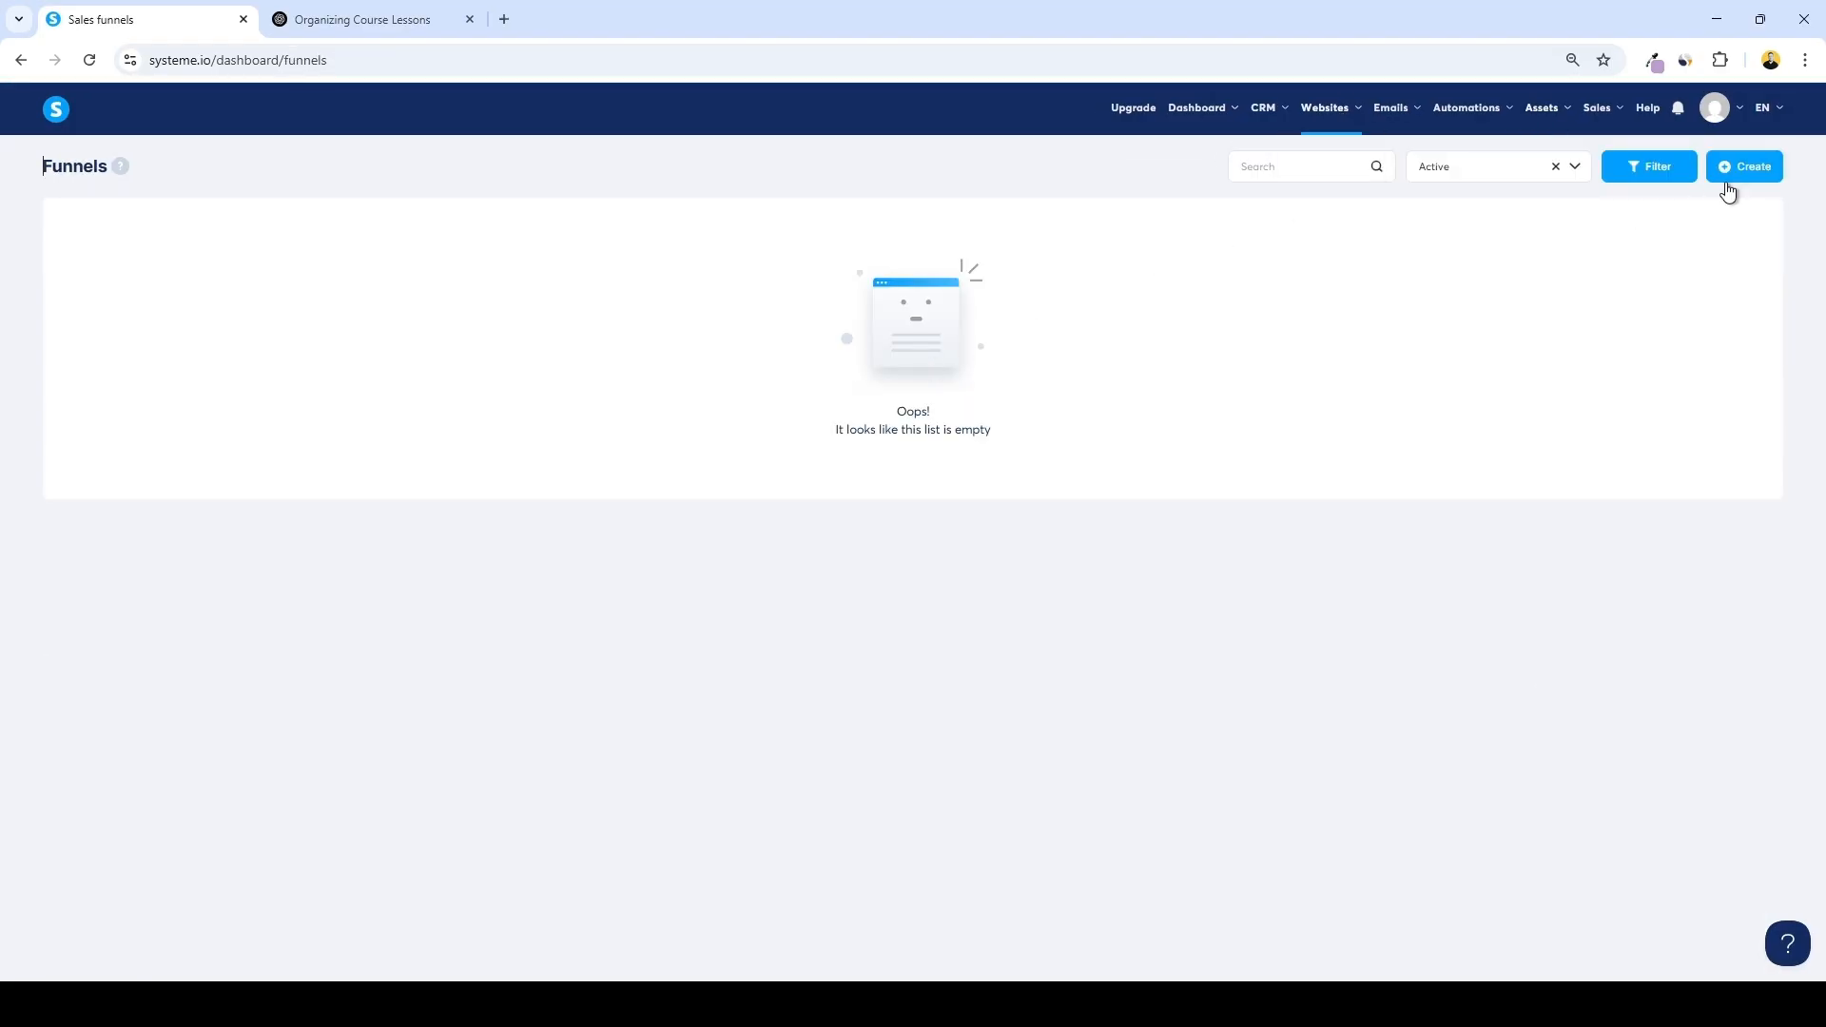
left_click(1748, 166)
type("Cha")
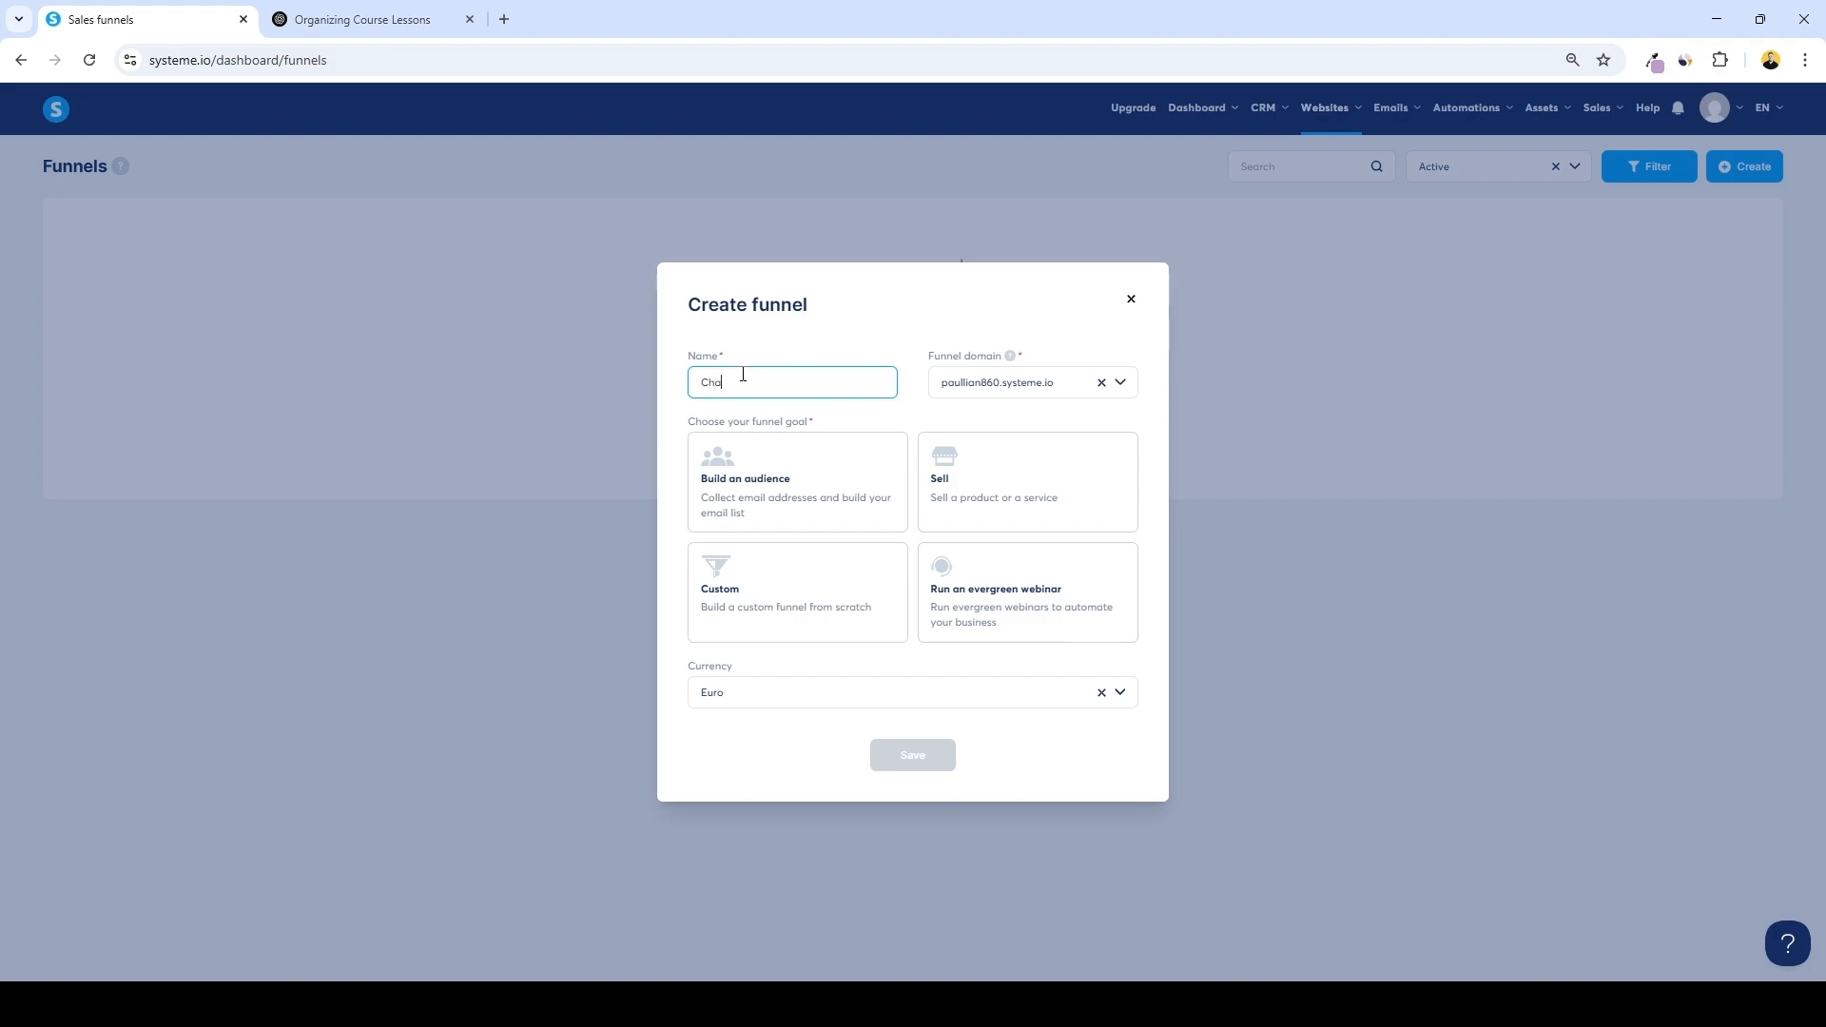
type("t GPT Mastery")
left_click(980, 473)
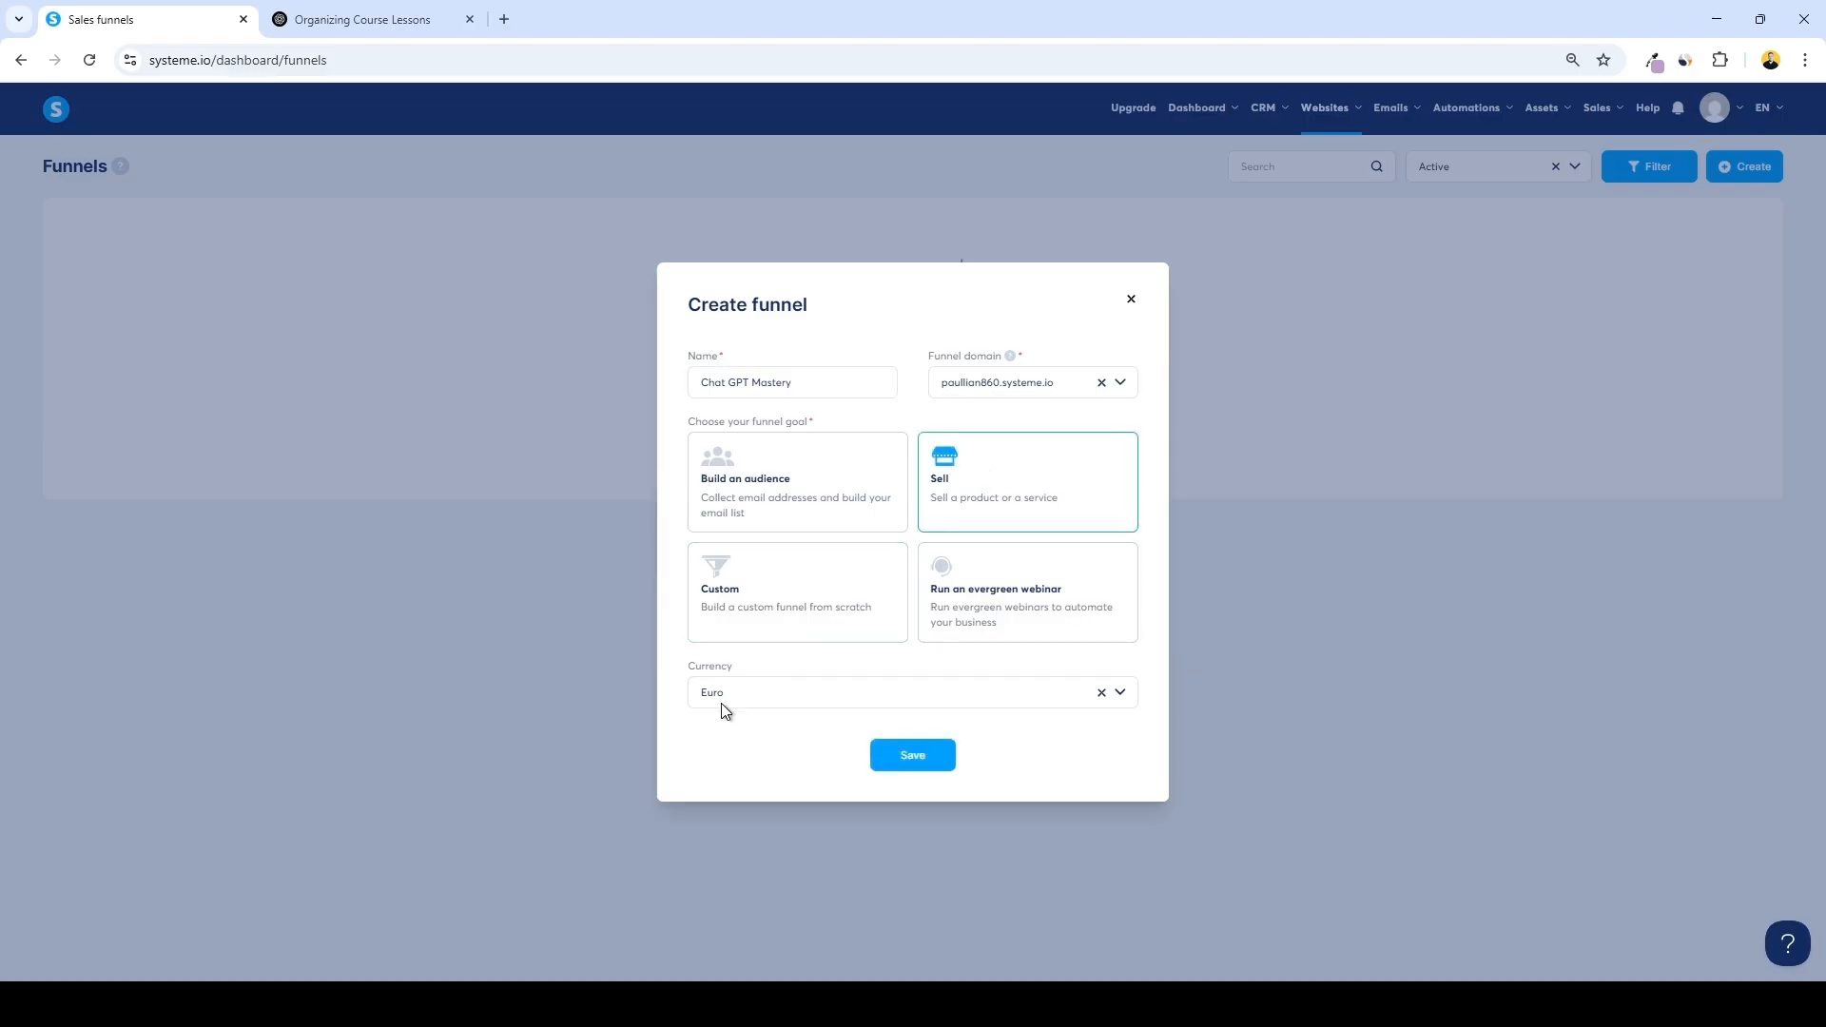
left_click(1101, 692)
left_click(873, 698)
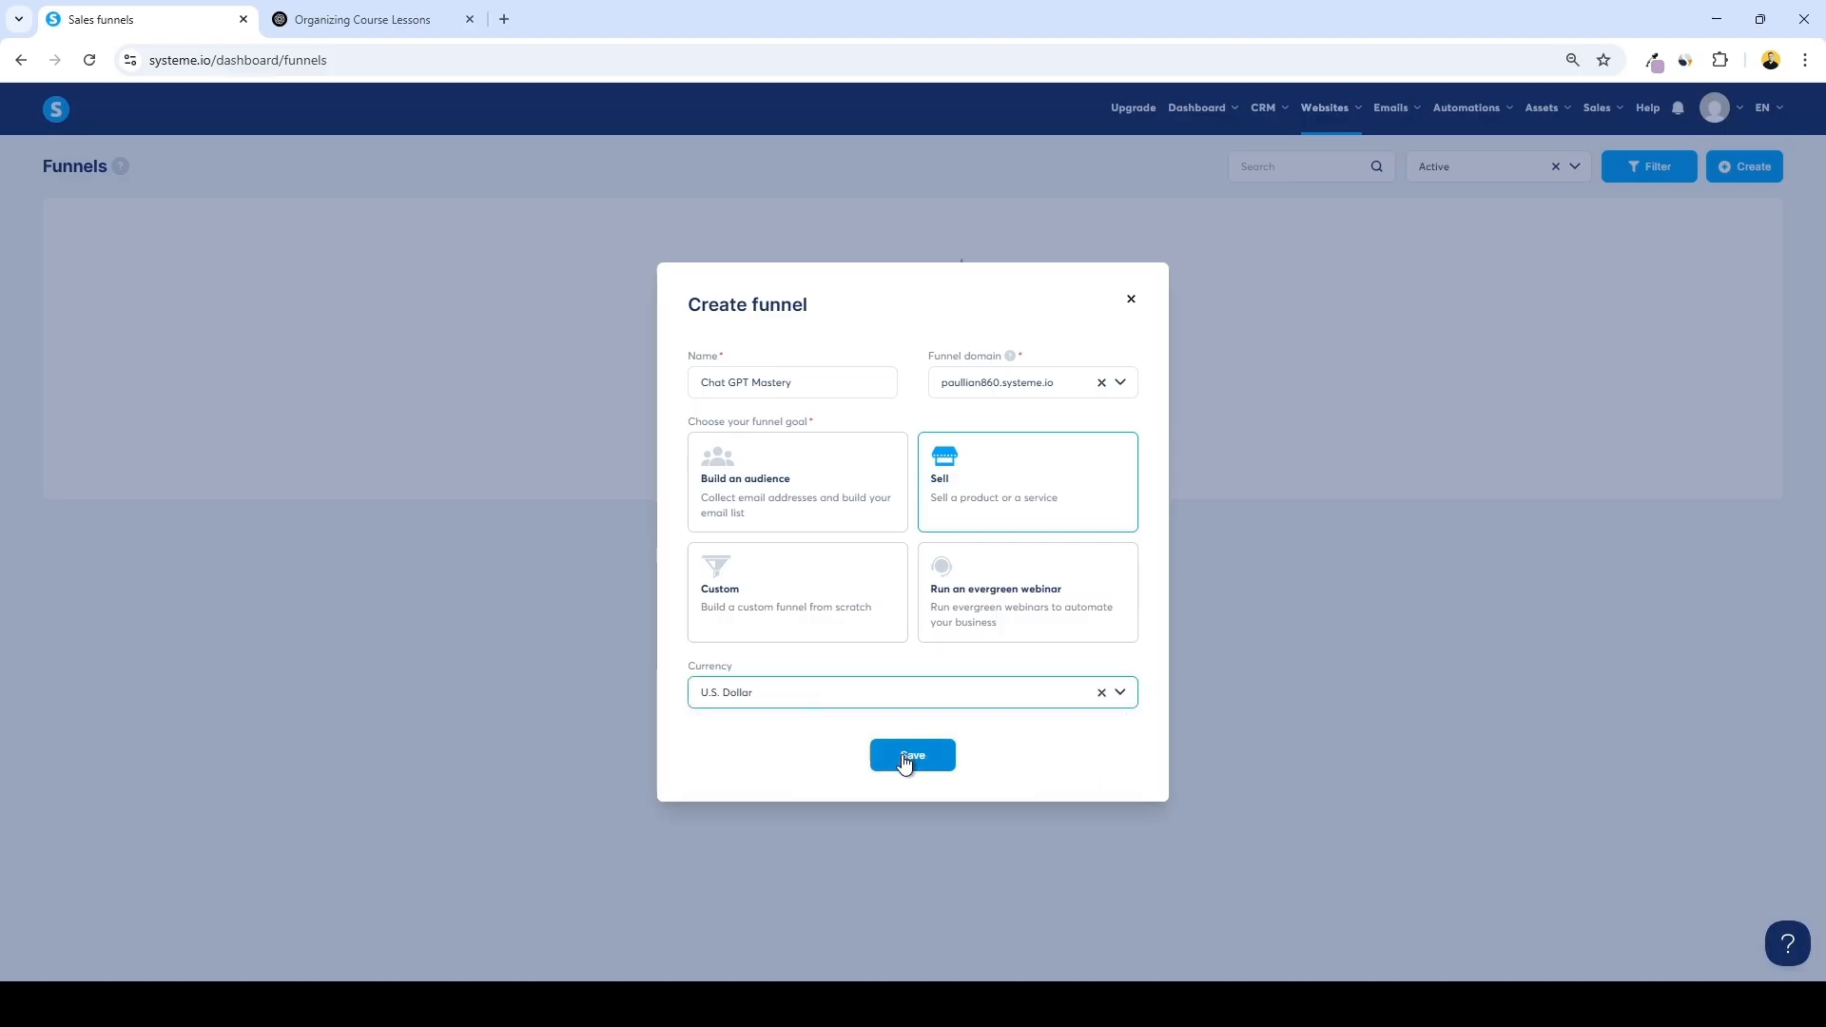
left_click(901, 755)
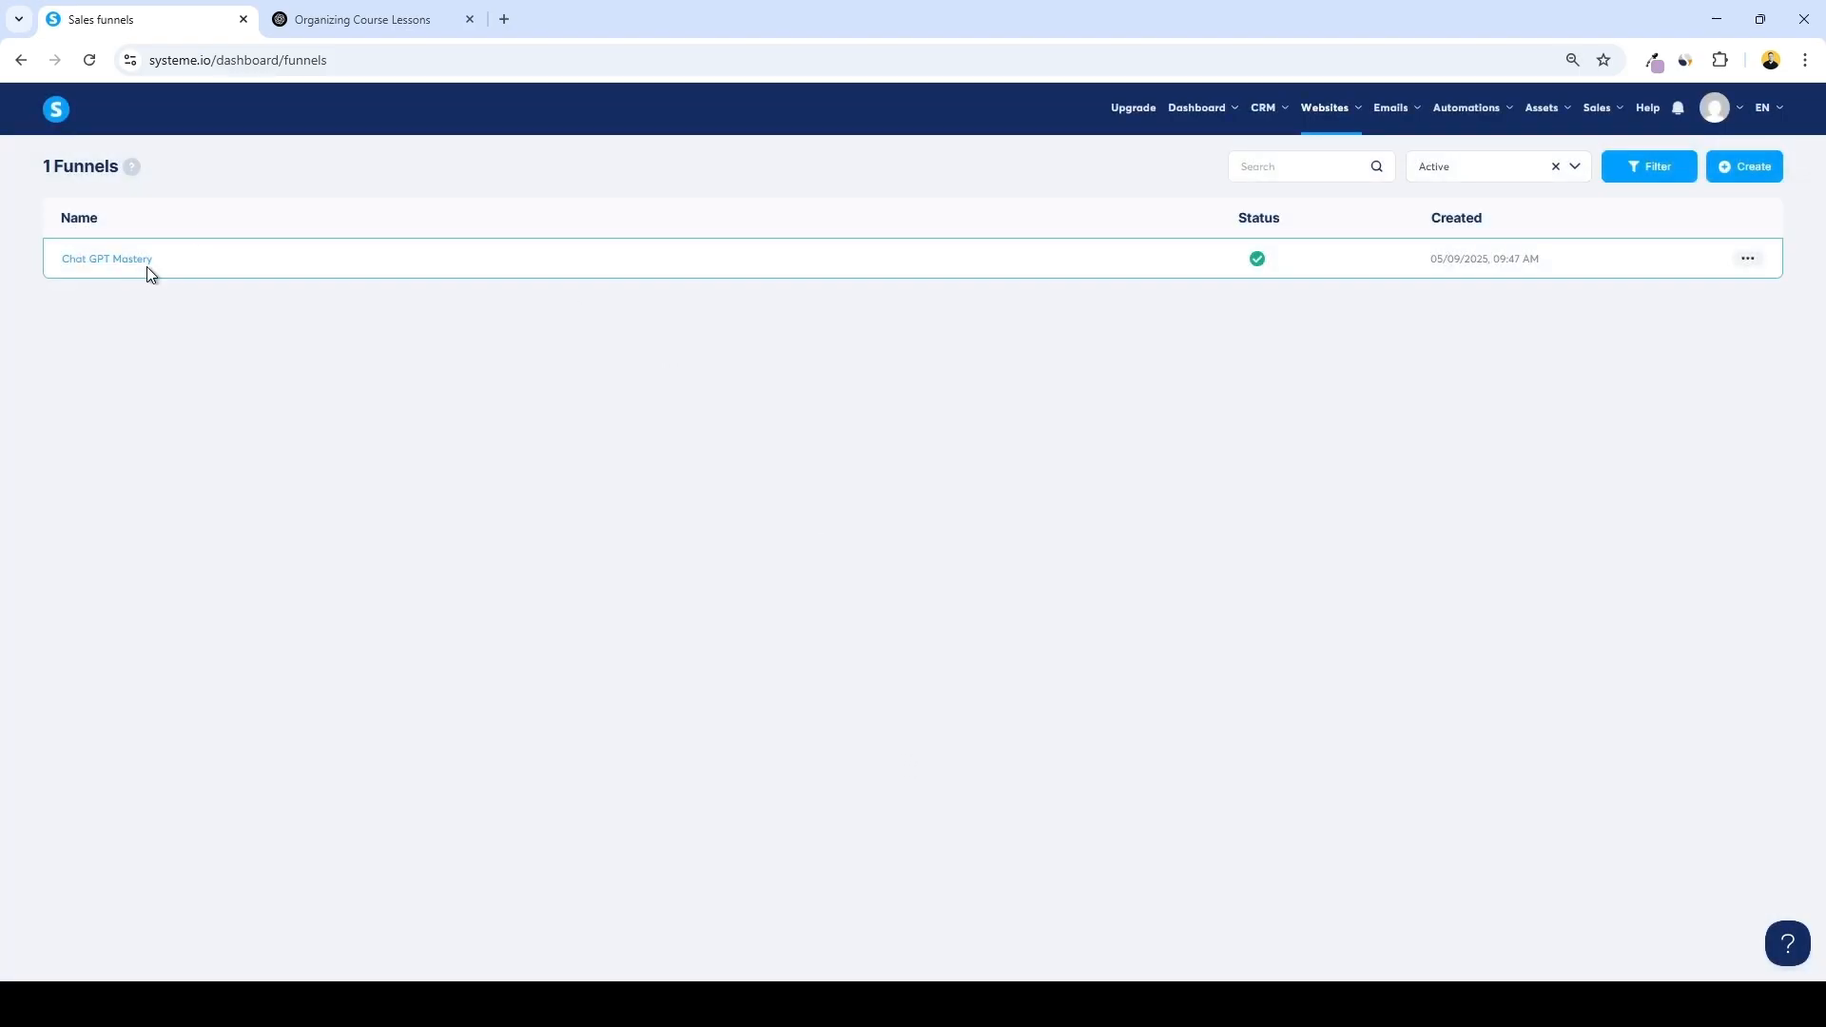
Open the Chat GPT Mastery funnel and add a step named Sales Page of type Sales page
left_click(130, 263)
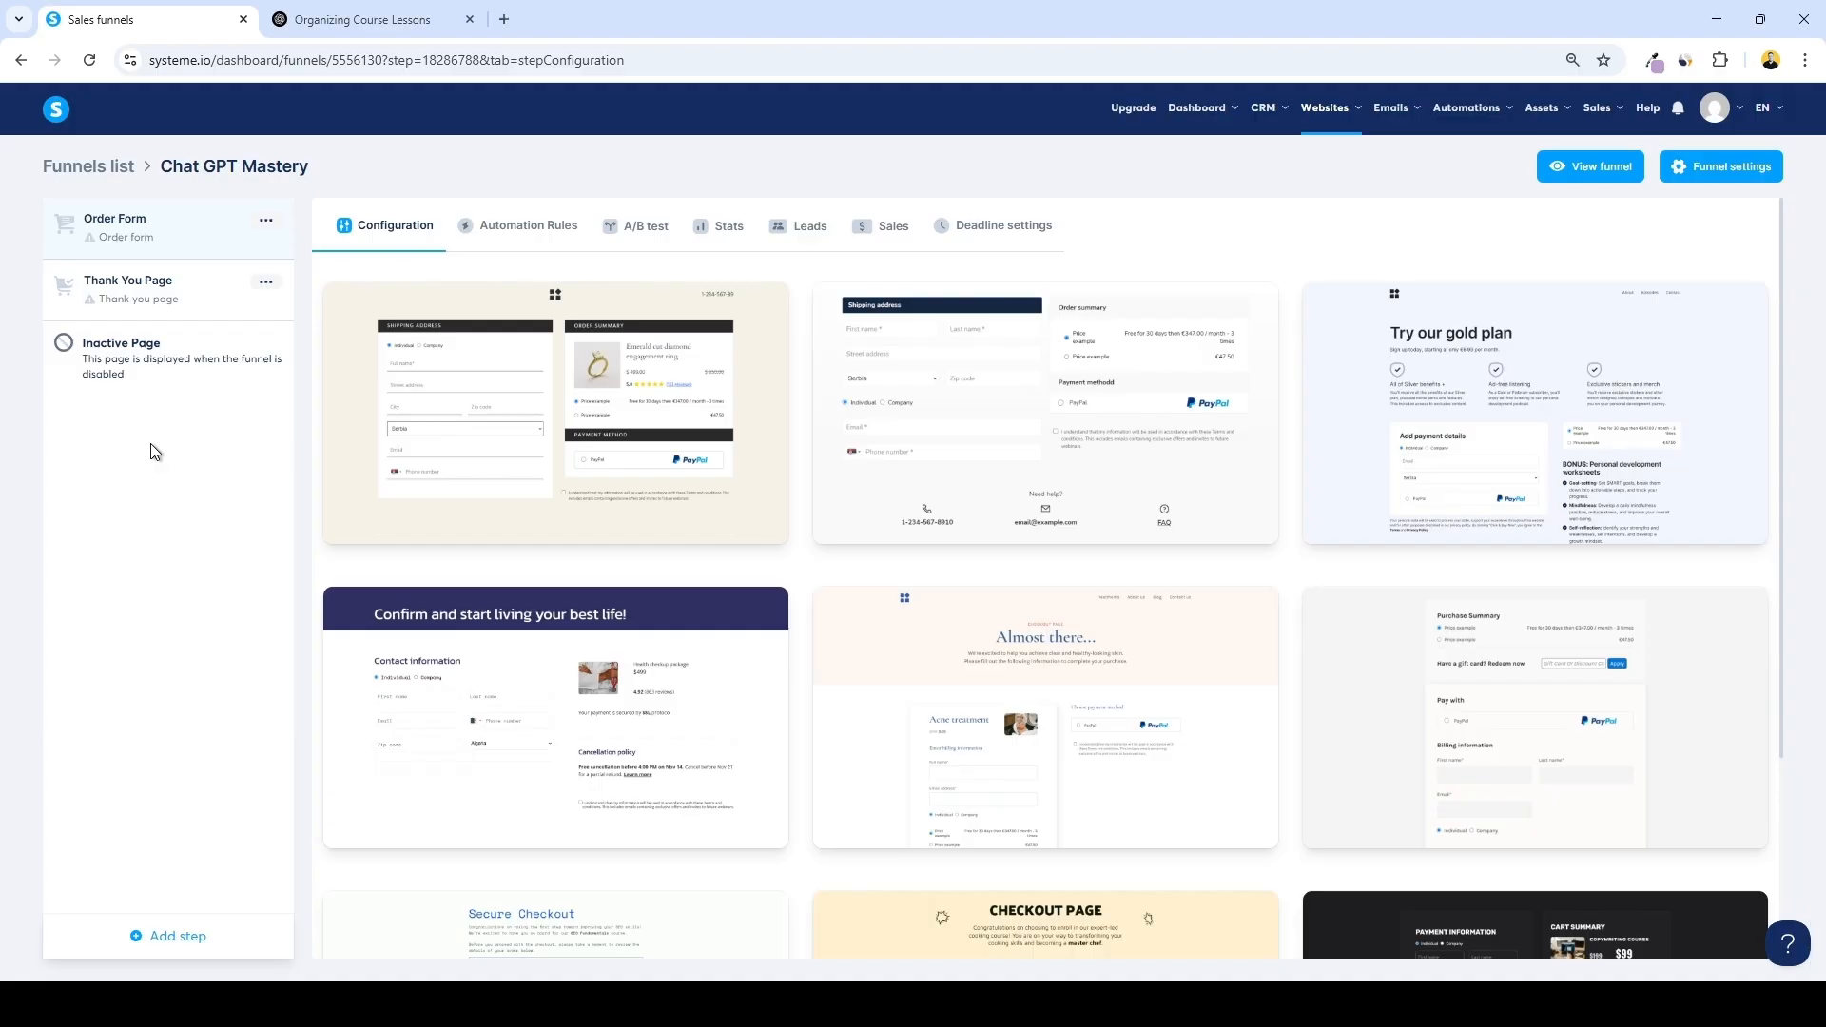
left_click(160, 938)
left_click(801, 485)
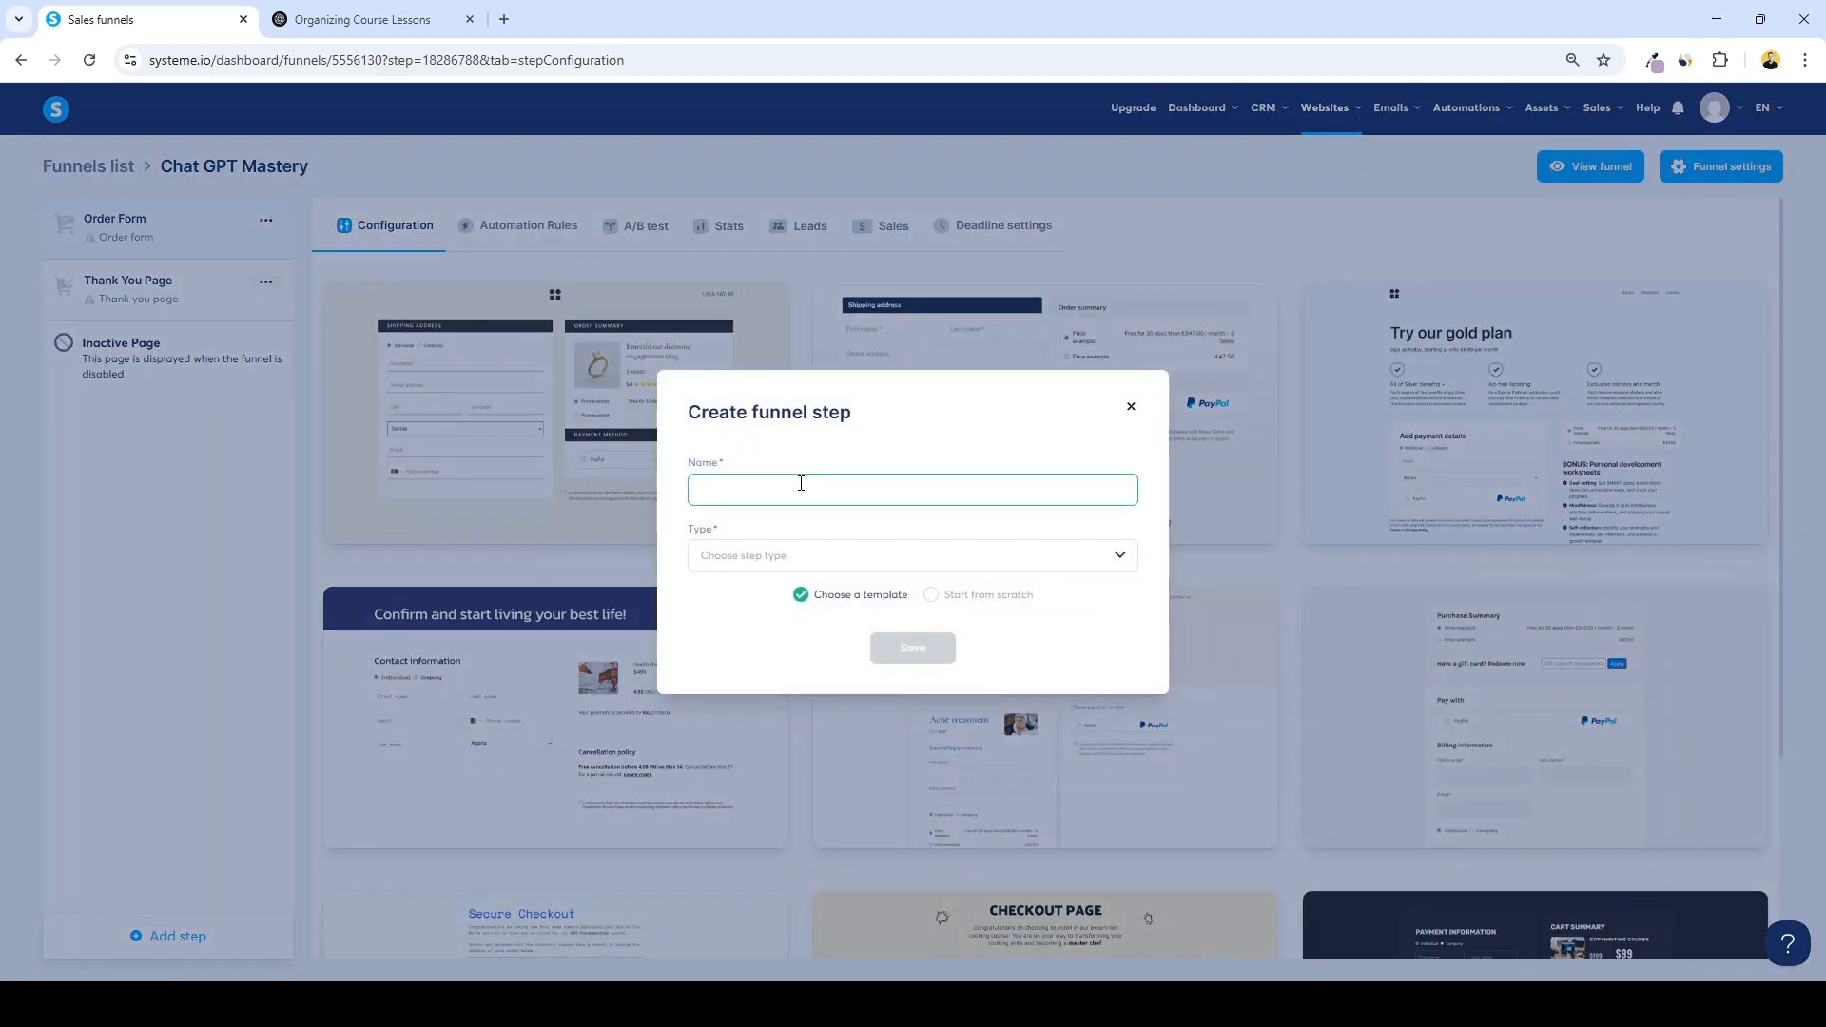
type("Sales Page")
left_click(820, 554)
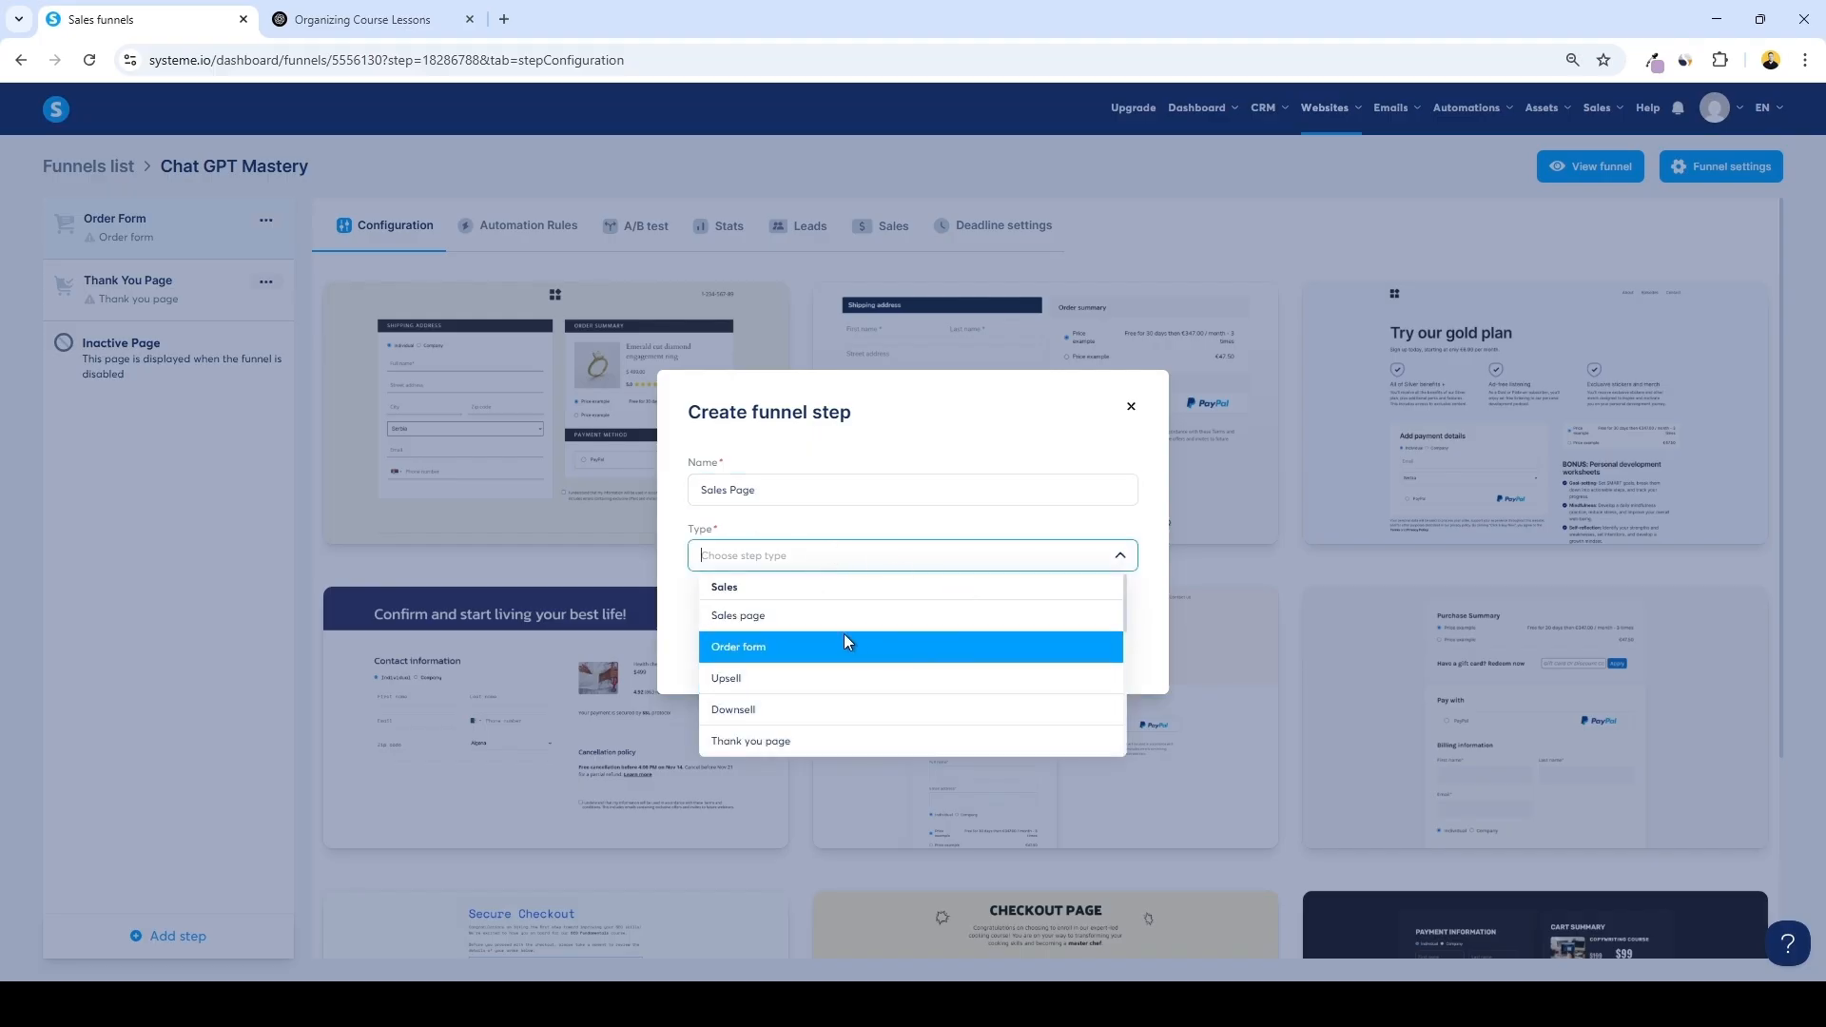
left_click(794, 615)
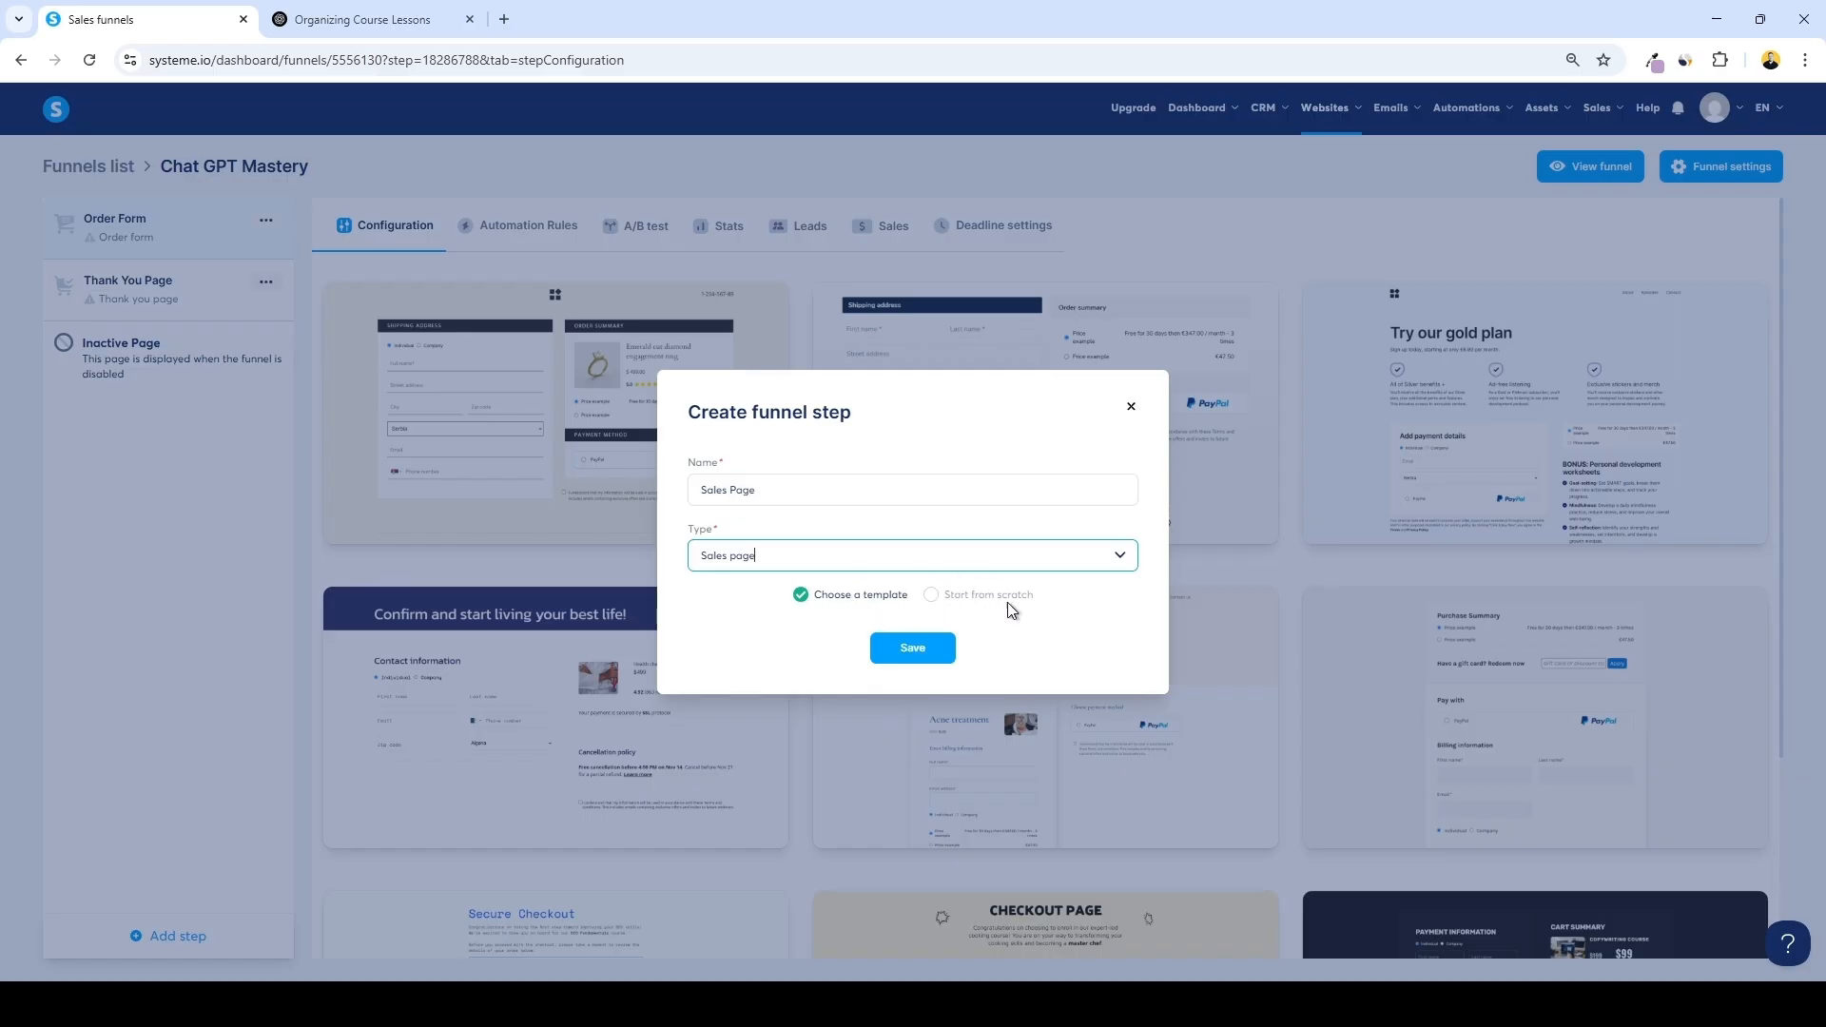
left_click(918, 654)
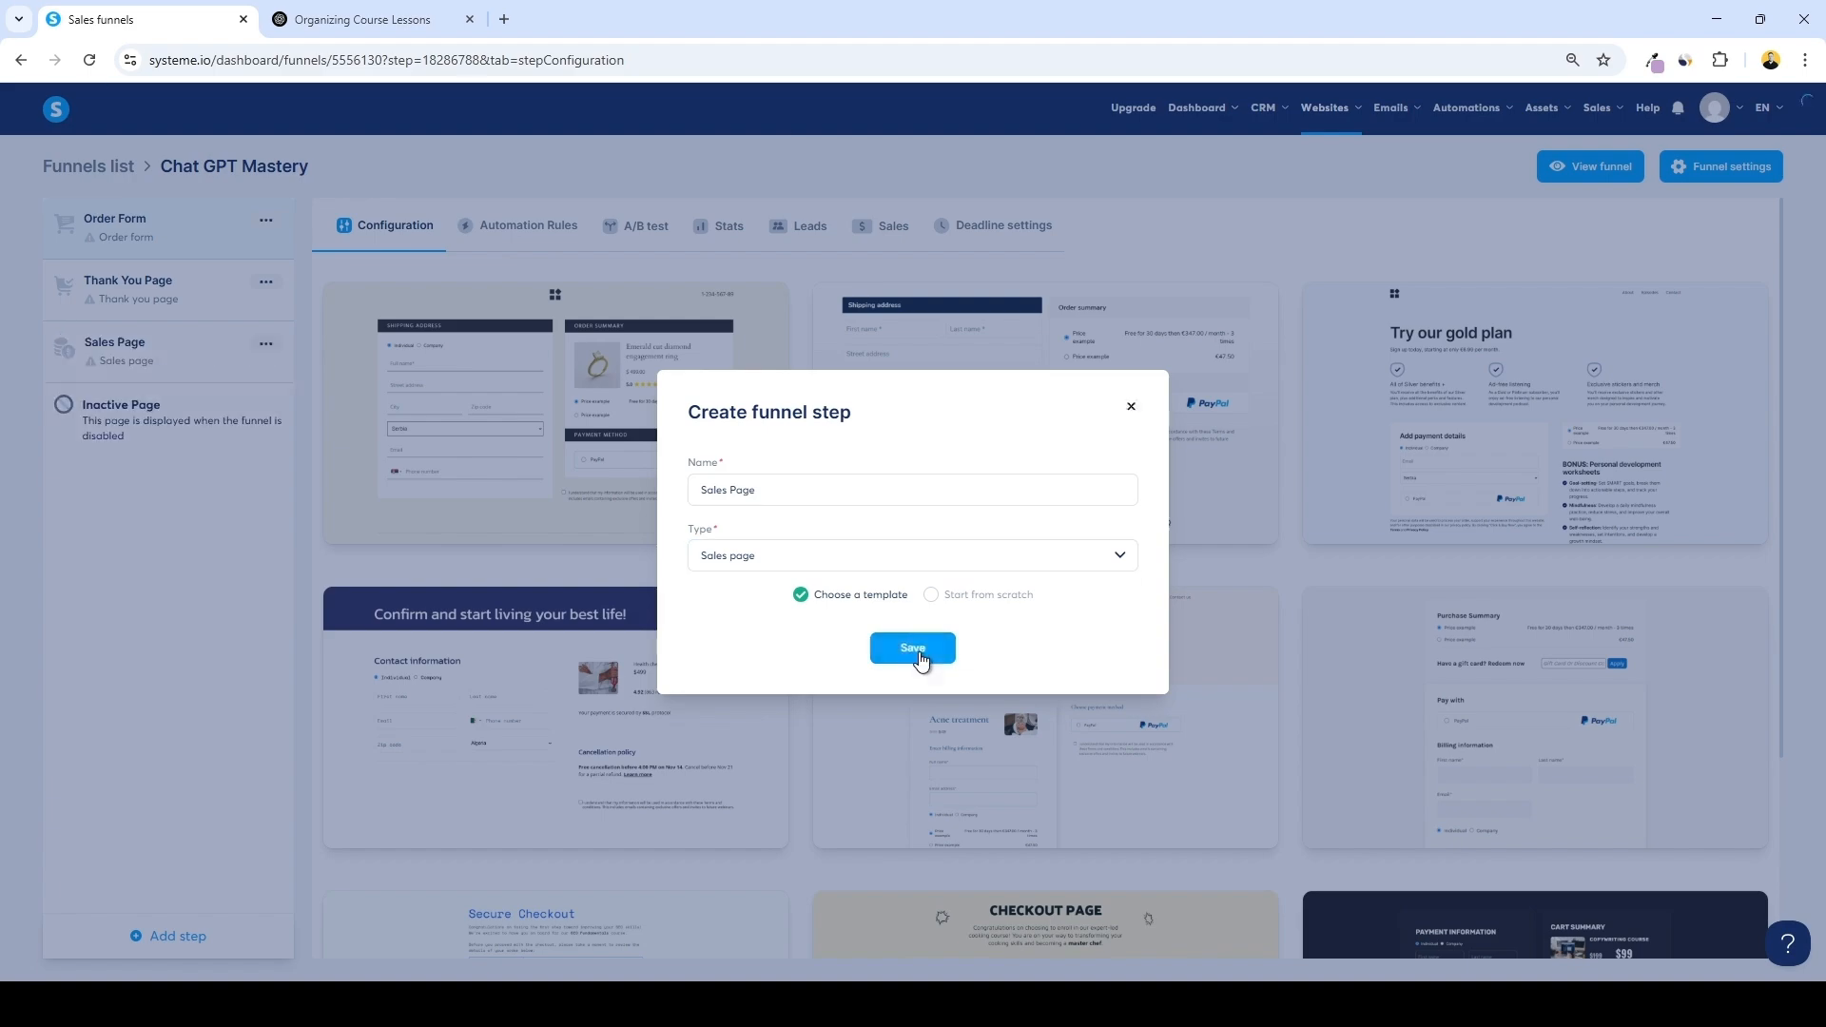
Browse the page templates and select the Master UX/UI Design with our online course template
scroll(1046, 533, "down", 3)
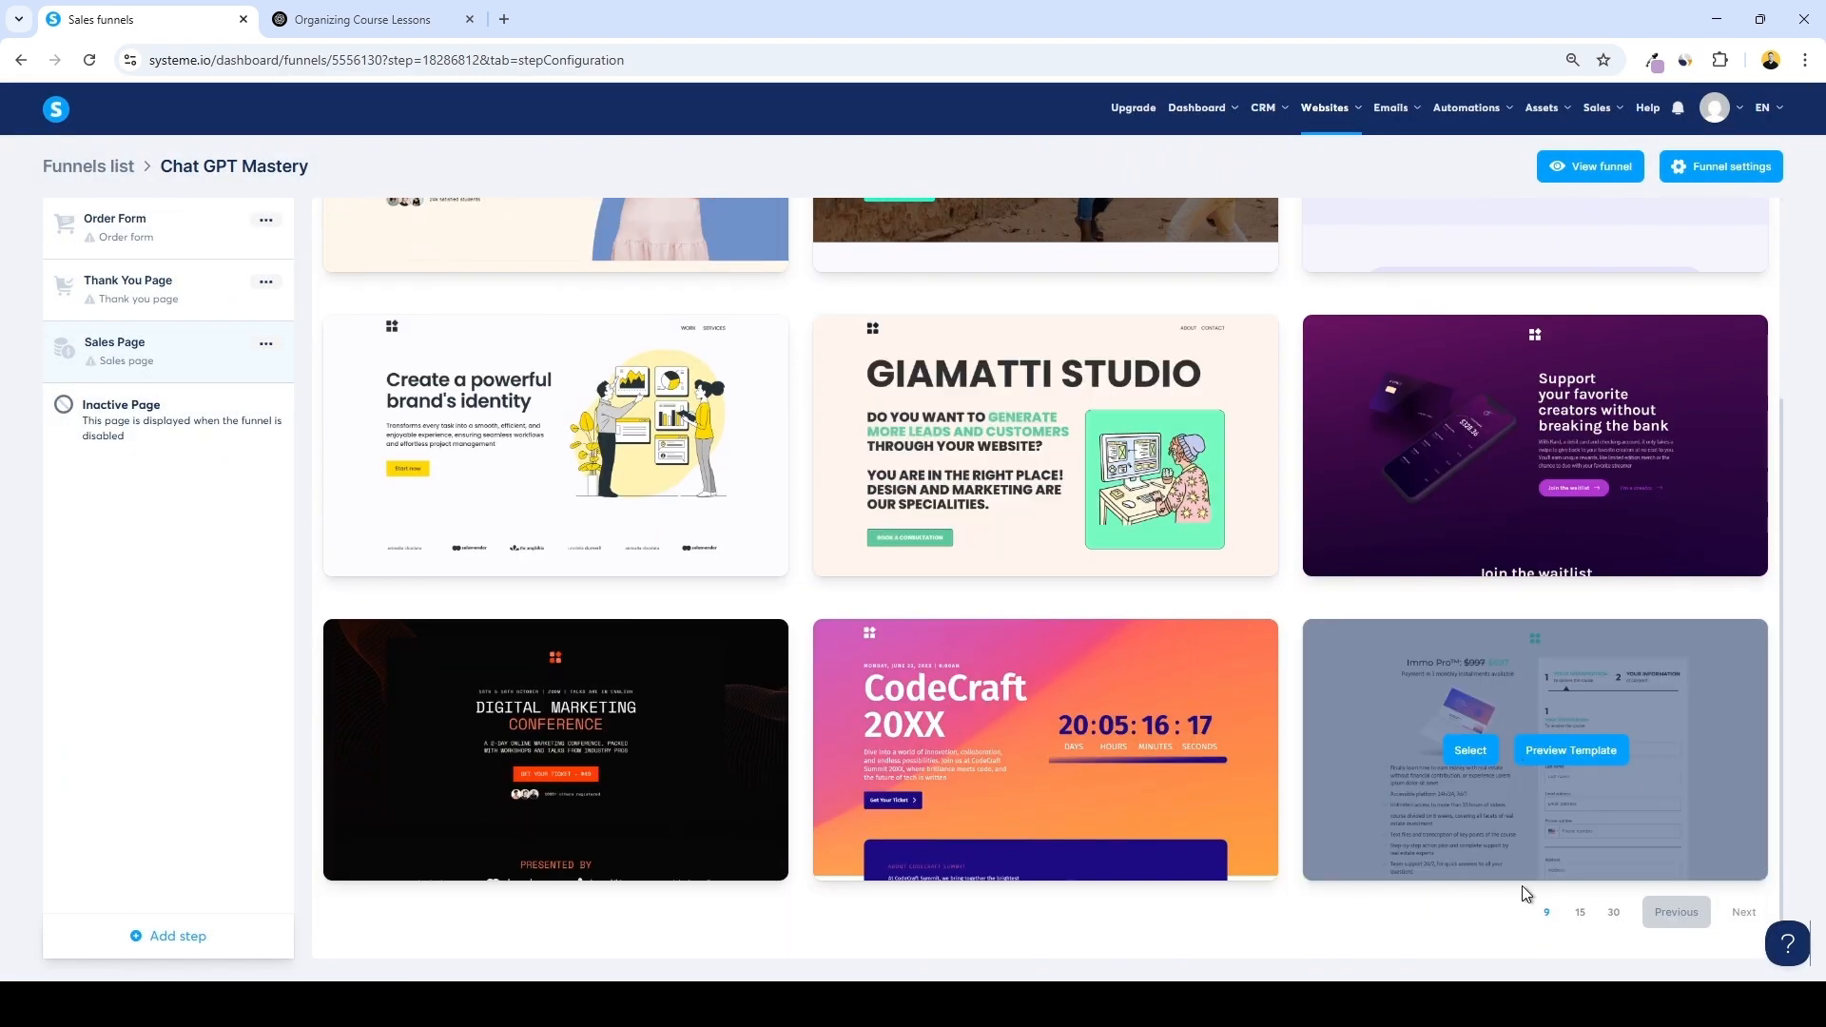
left_click(1580, 911)
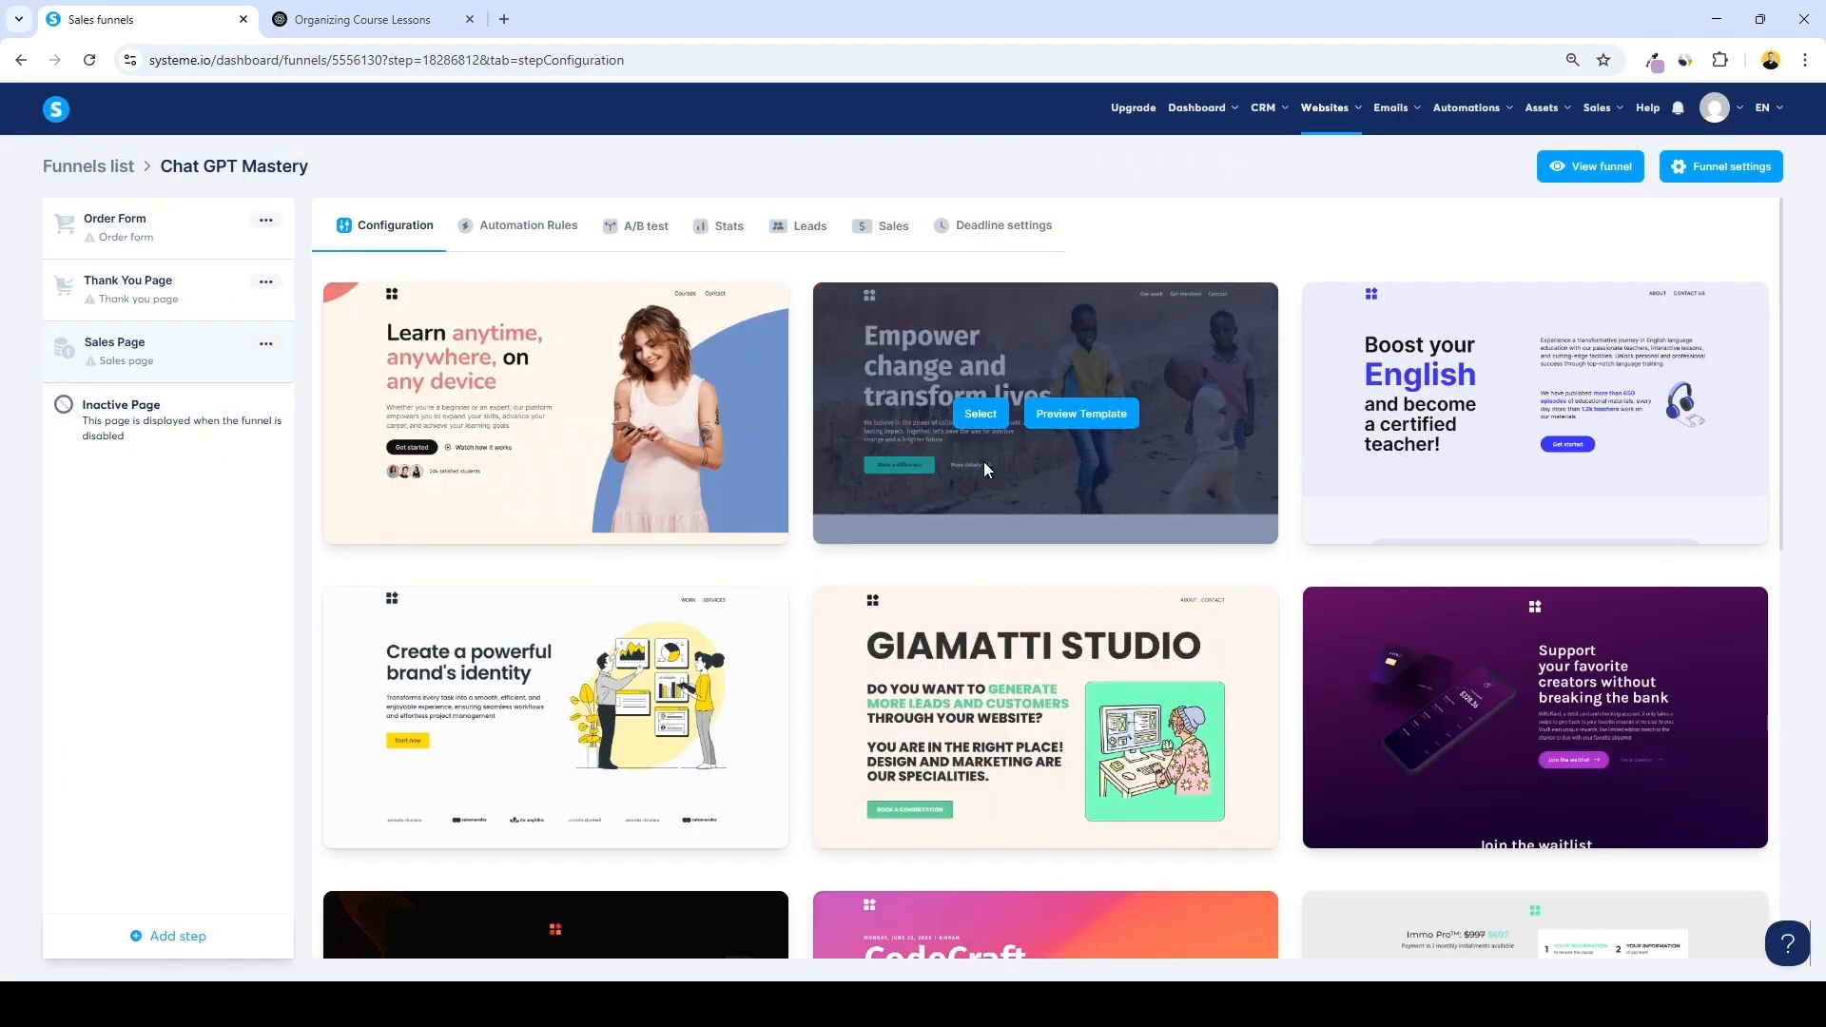
scroll(1013, 459, "down", 8)
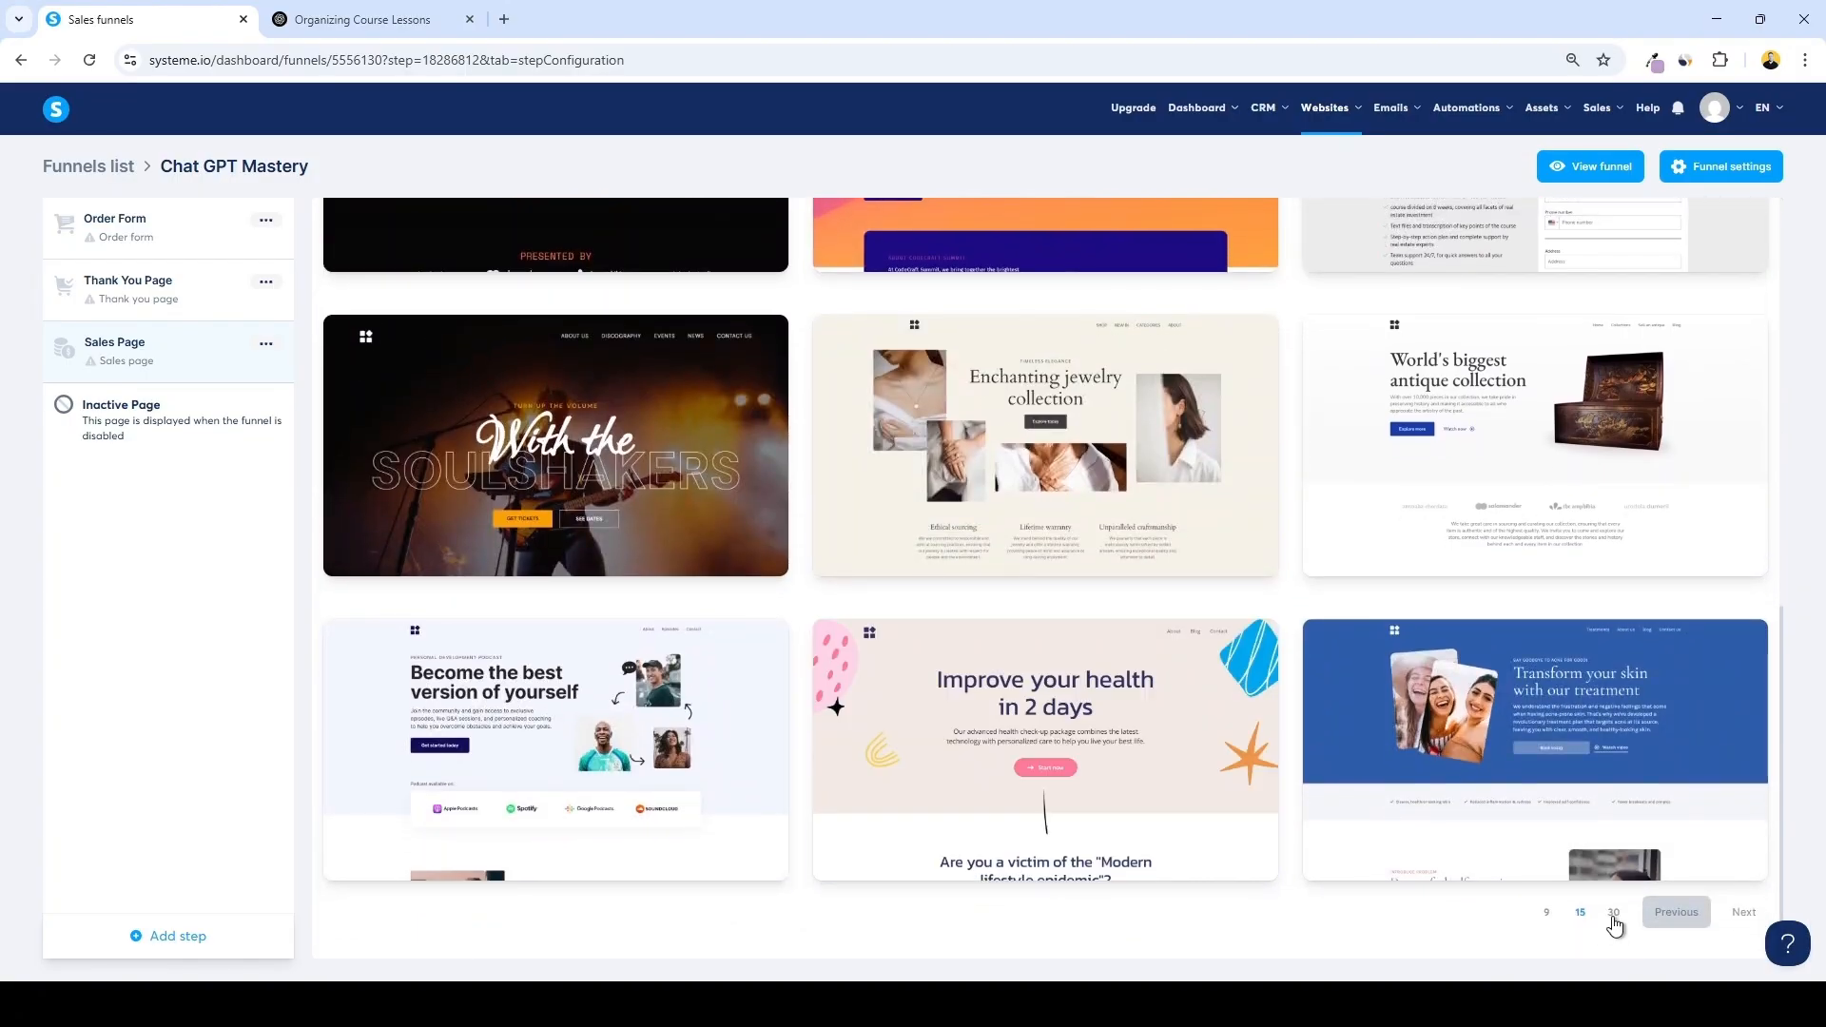
left_click(1614, 912)
scroll(1019, 489, "down", 1)
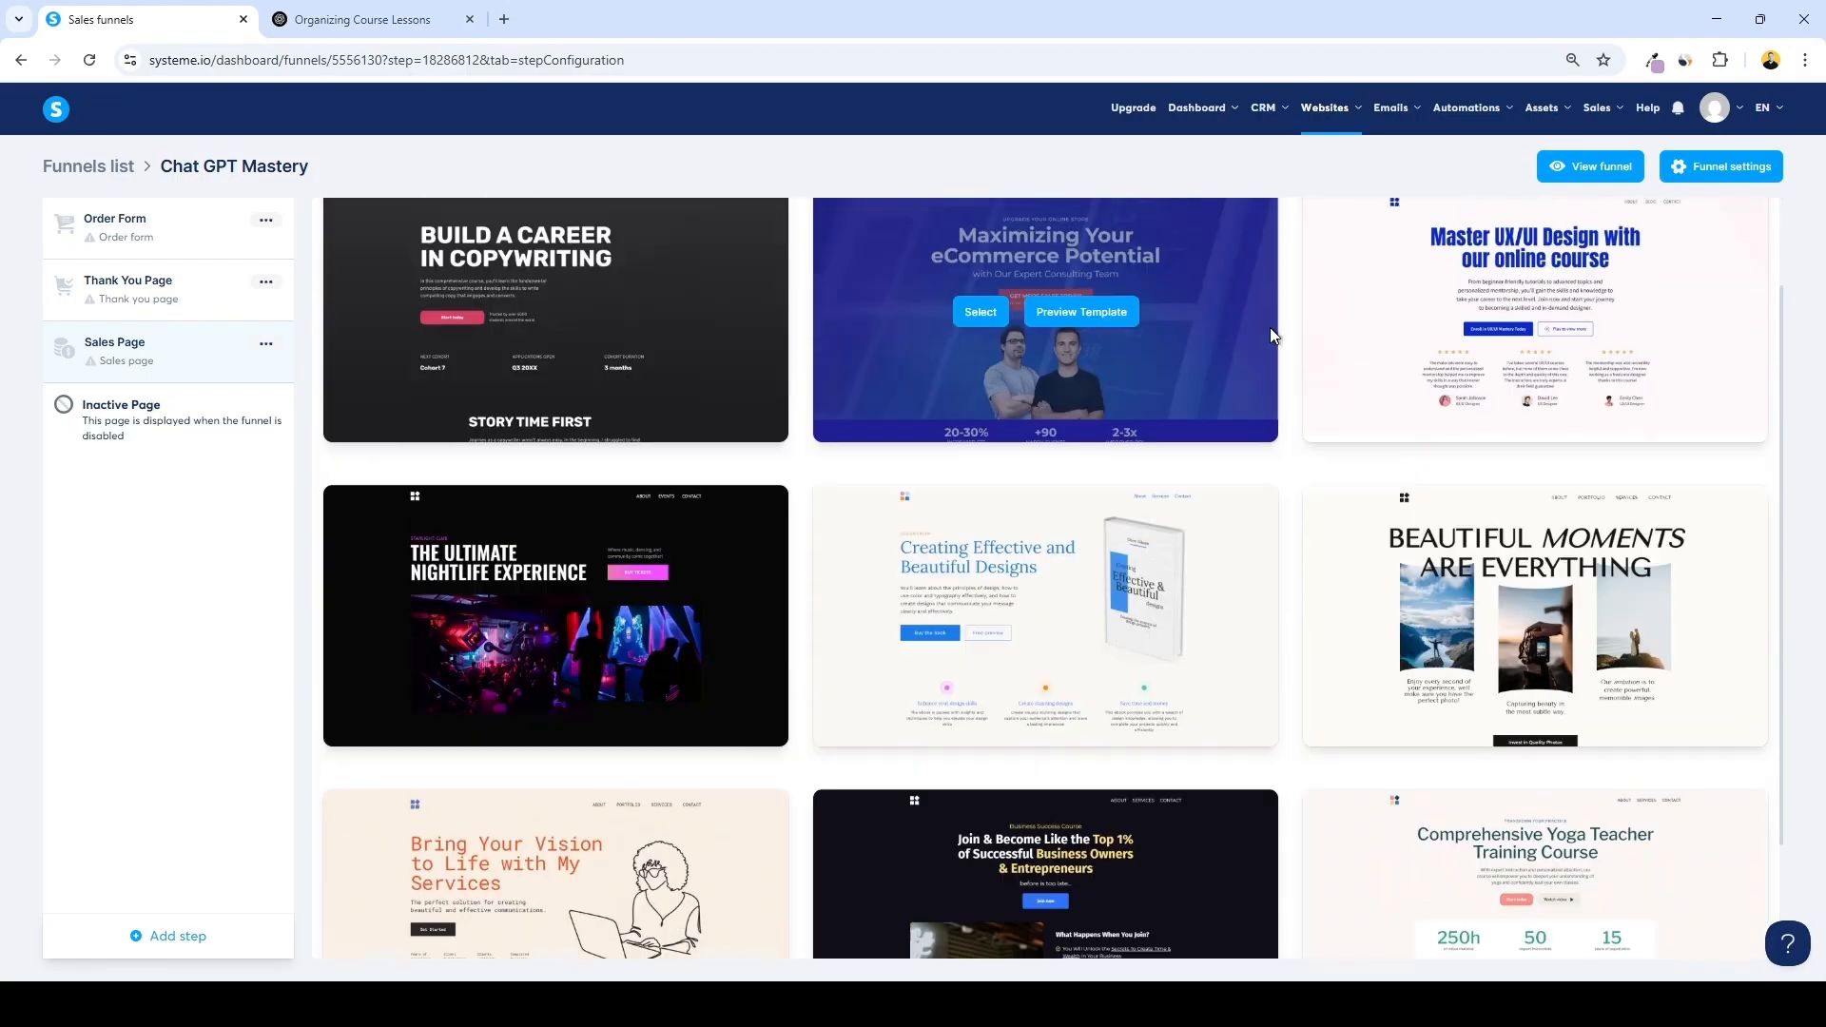
scroll(1307, 317, "up", 1)
scroll(1309, 425, "down", 1)
scroll(1475, 444, "up", 1)
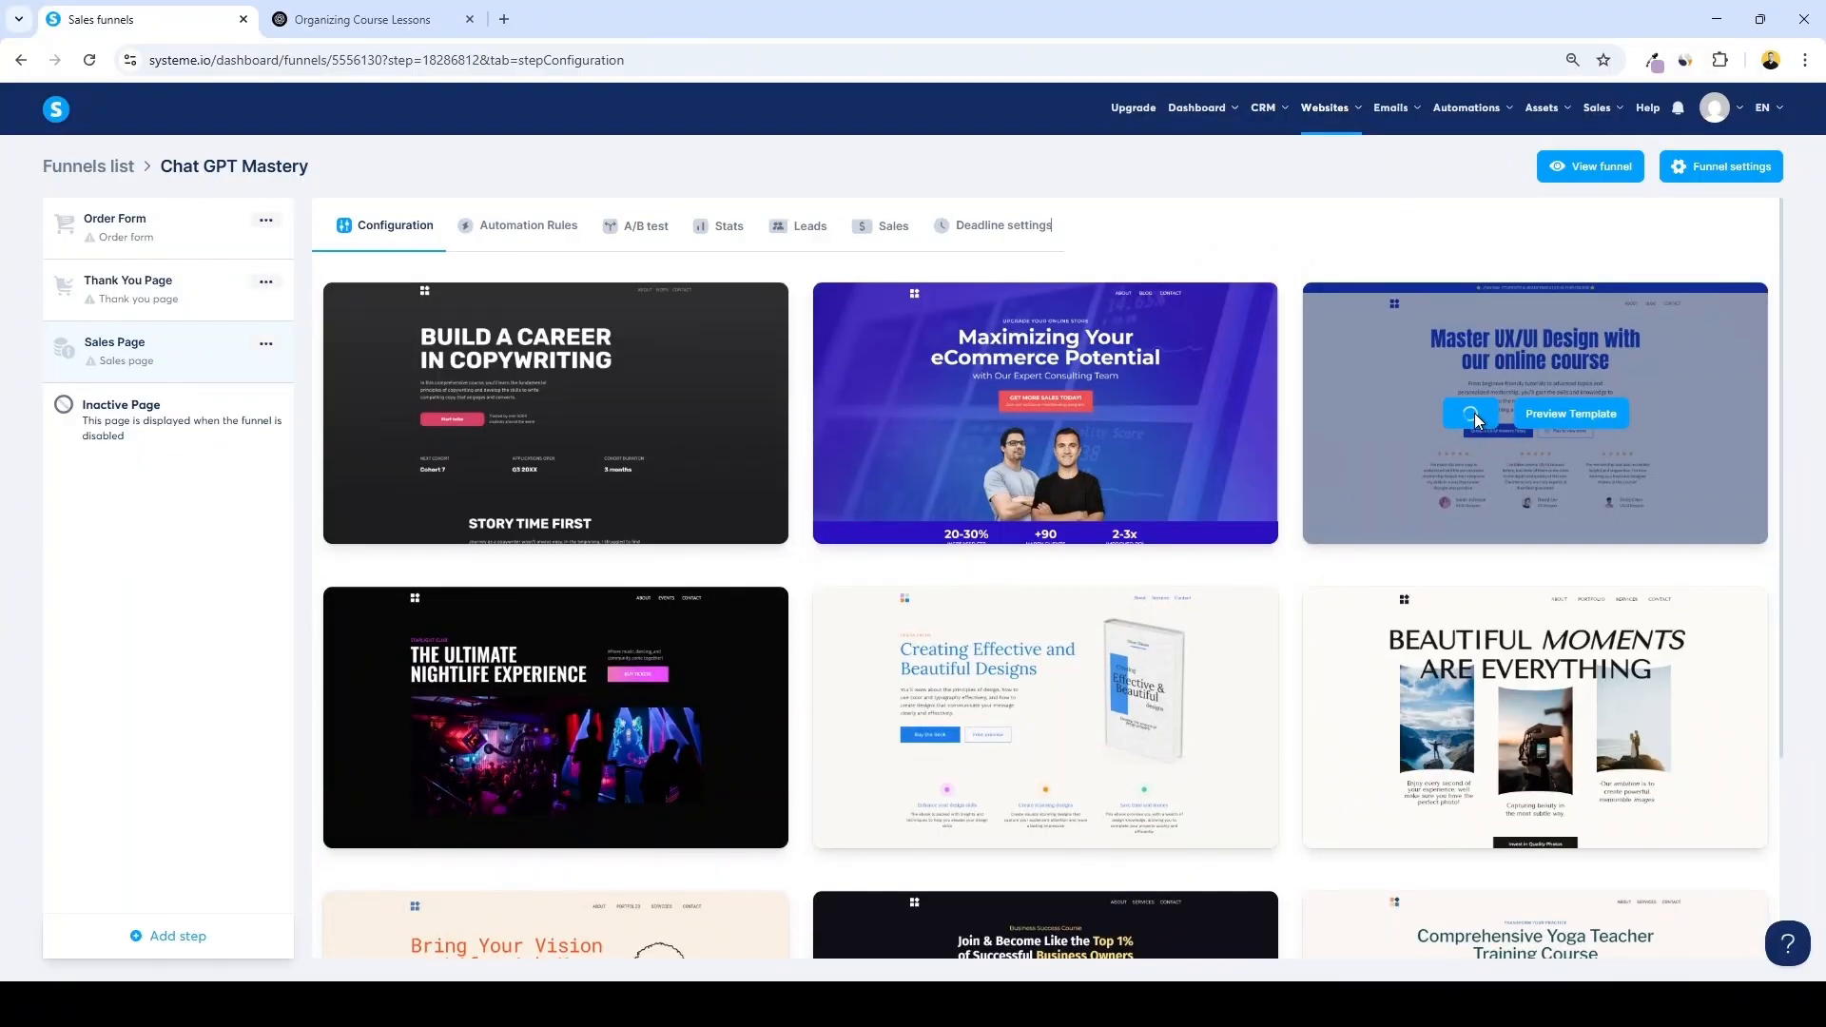
left_click(1473, 412)
Set the sales page URL path to chat-gpt-mastery
left_click_drag(559, 382, 449, 372)
type("c")
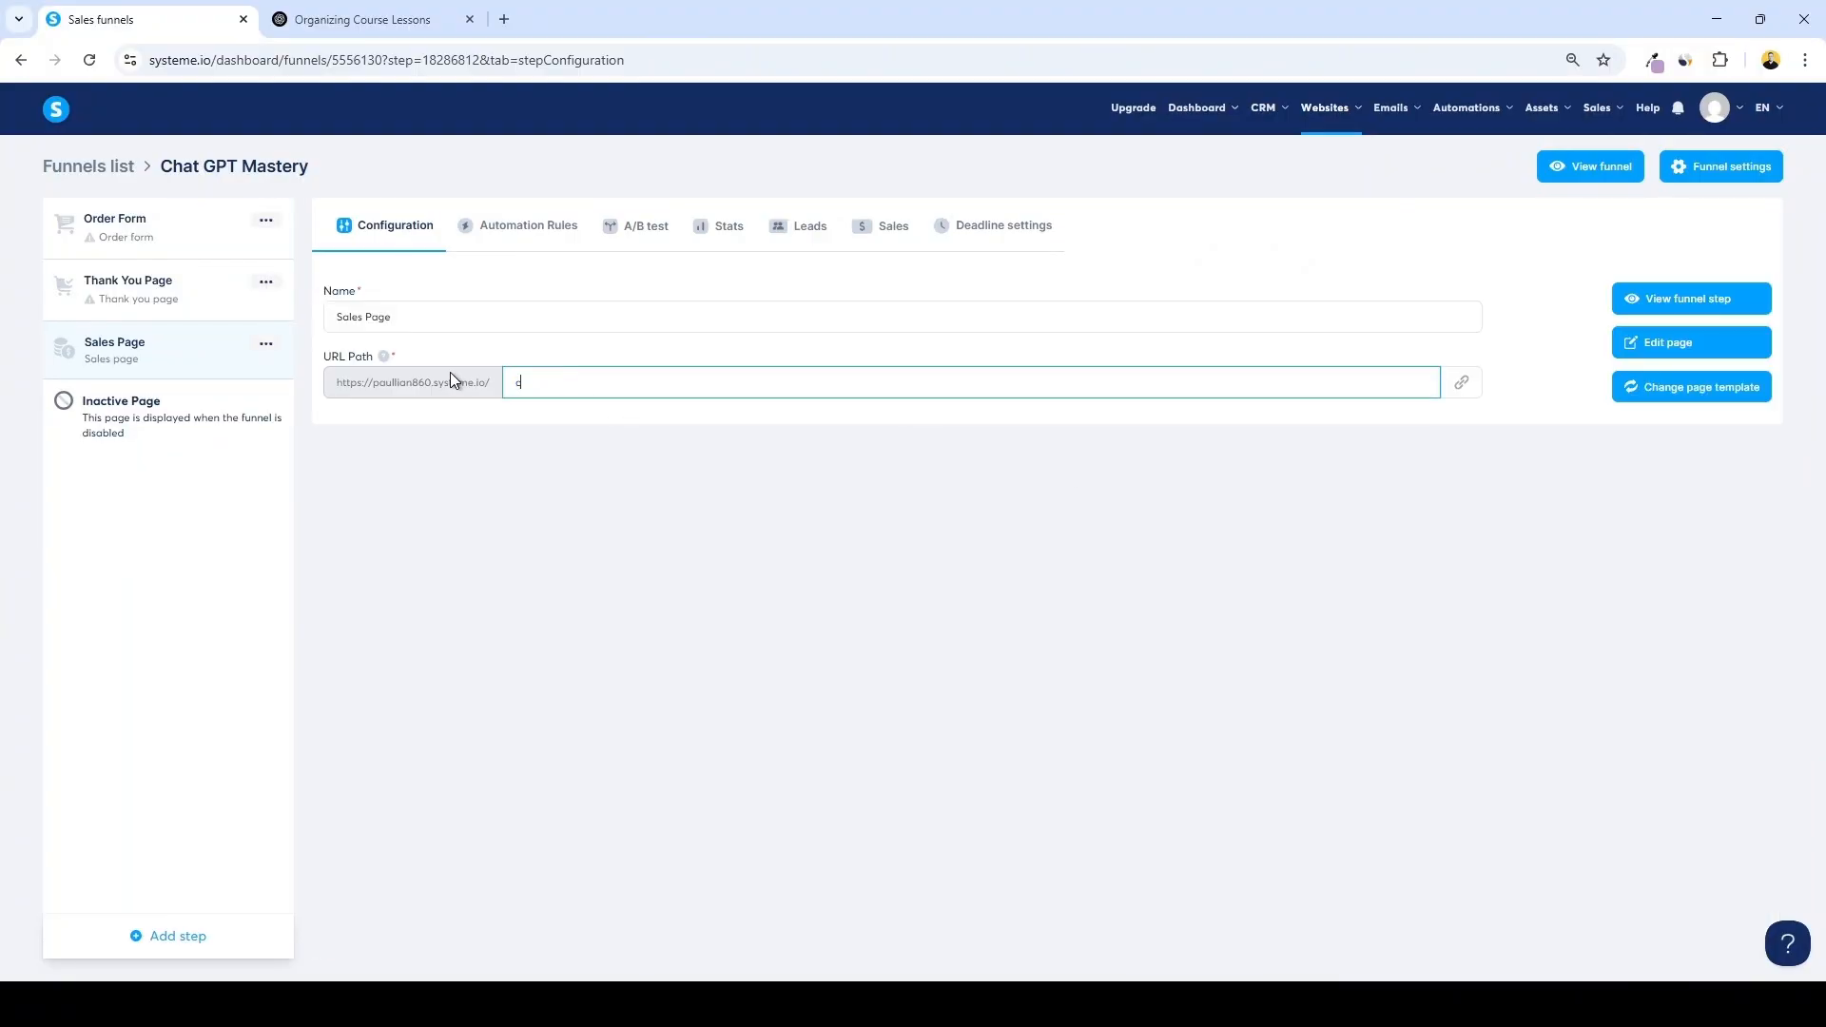
type("hat-gpt-mastery")
left_click(483, 422)
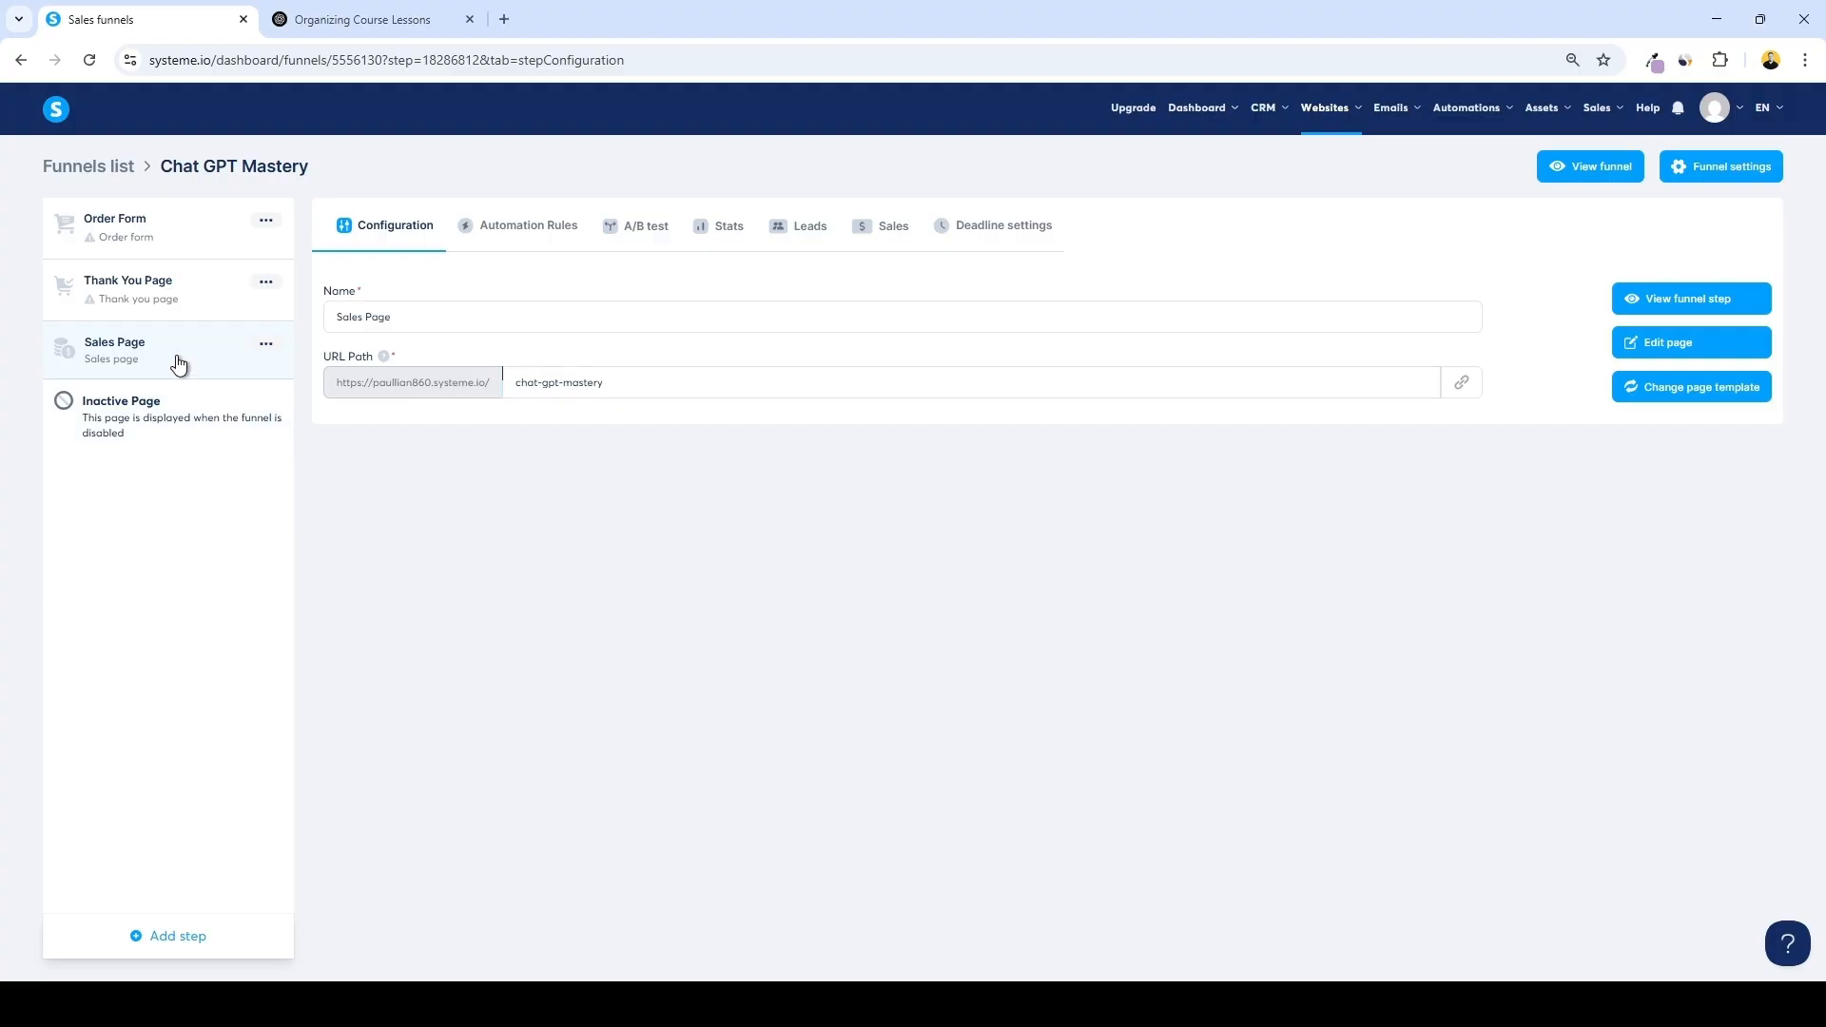
Move the Sales Page step to the top of the funnel and open it in the page editor
left_click_drag(177, 359, 176, 224)
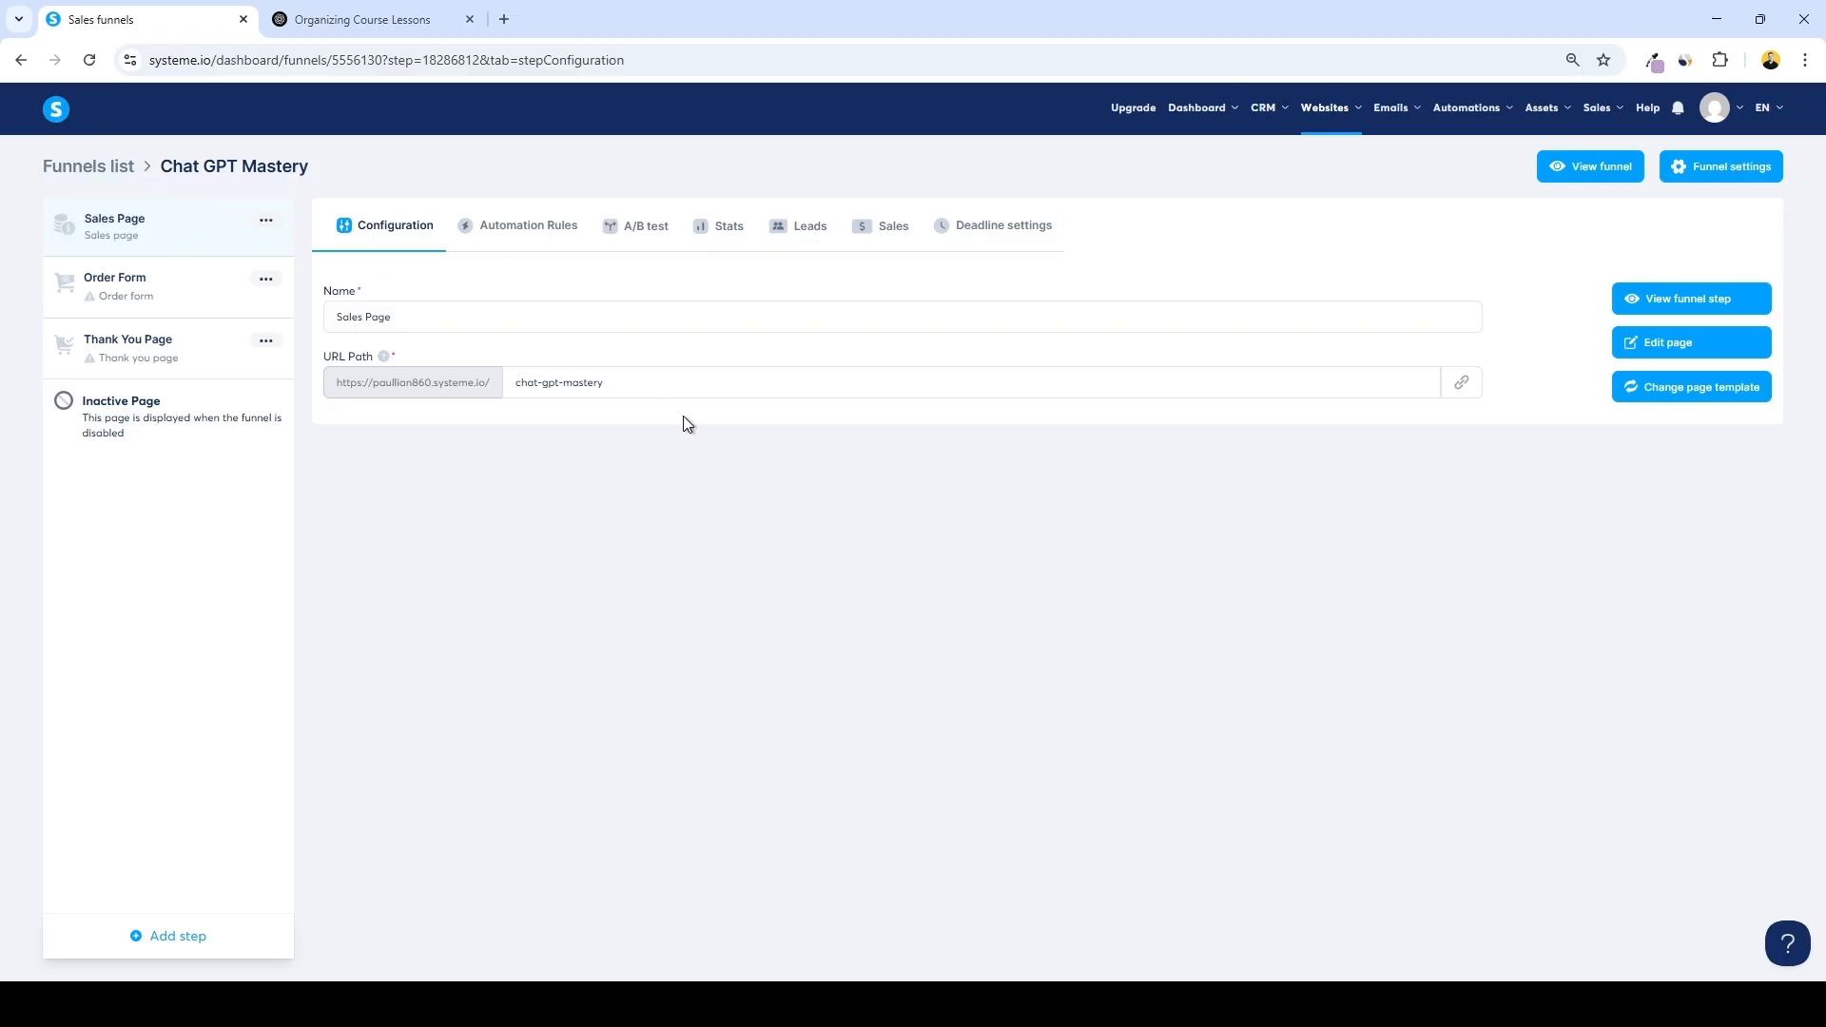
left_click(1691, 348)
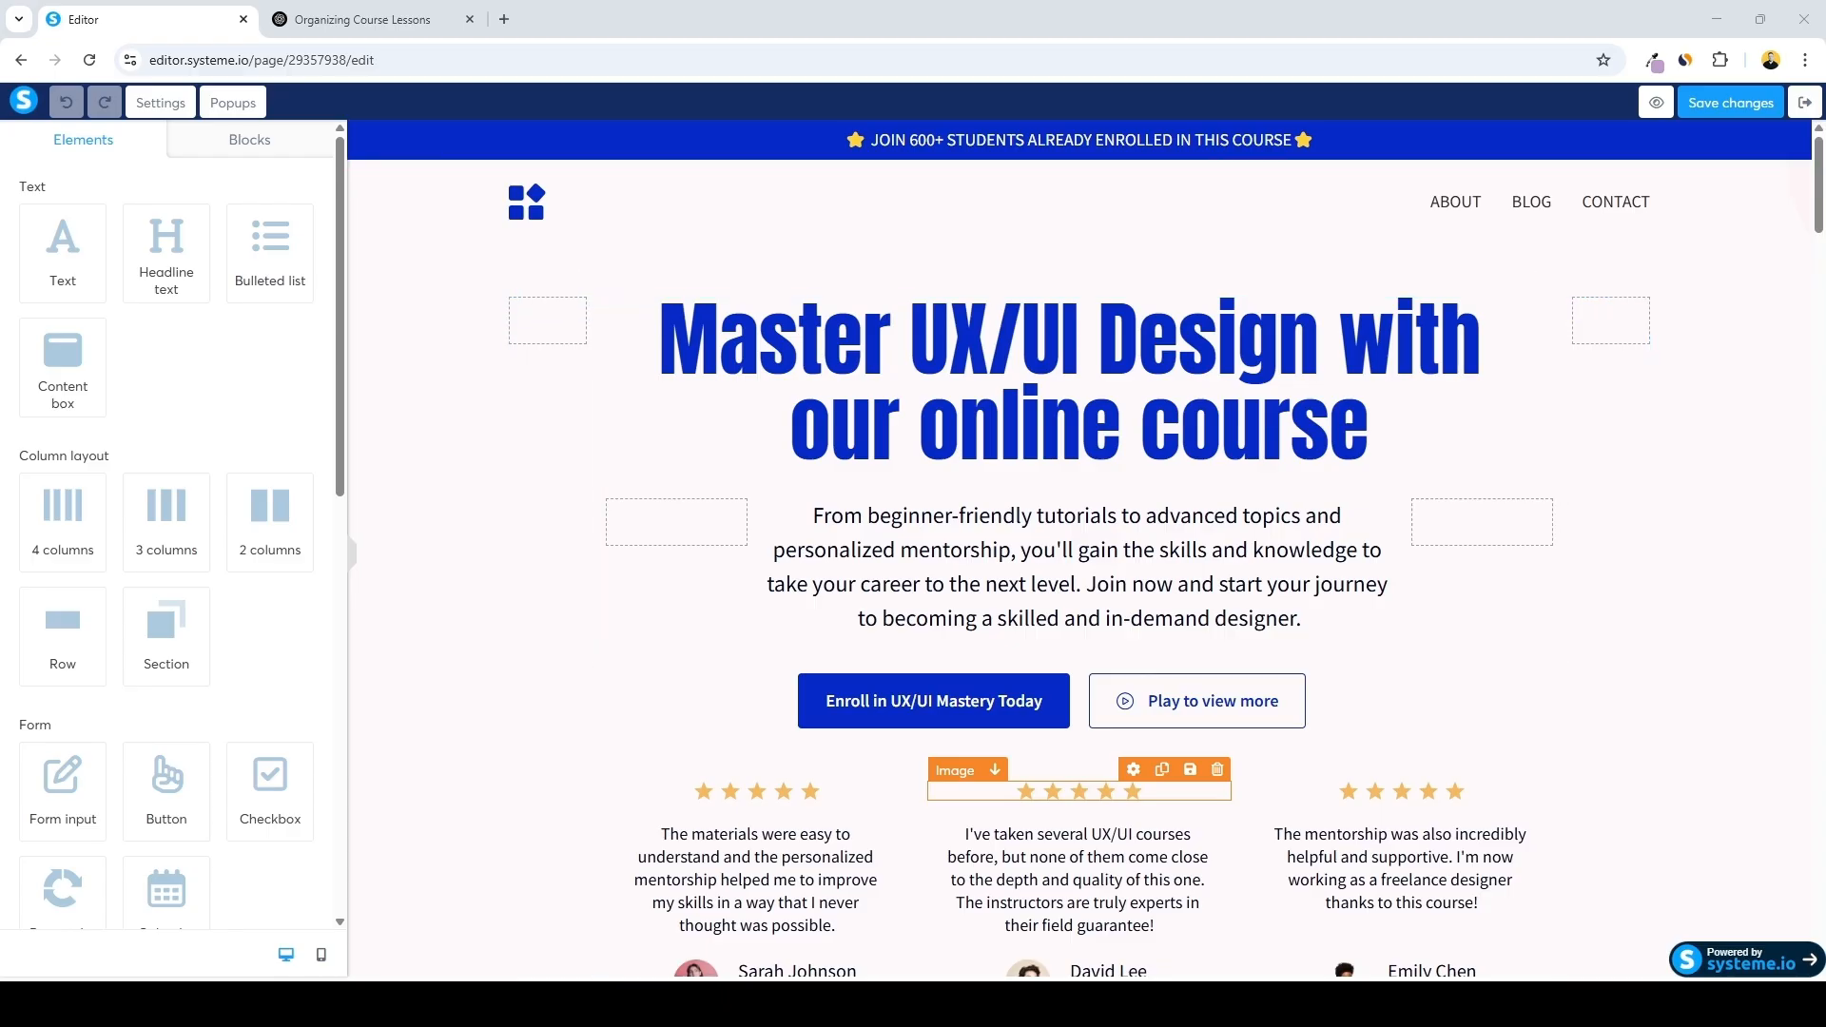
Delete the top announcement bar section of the sales page template
scroll(171, 523, "down", 3)
scroll(172, 523, "up", 3)
scroll(171, 523, "down", 3)
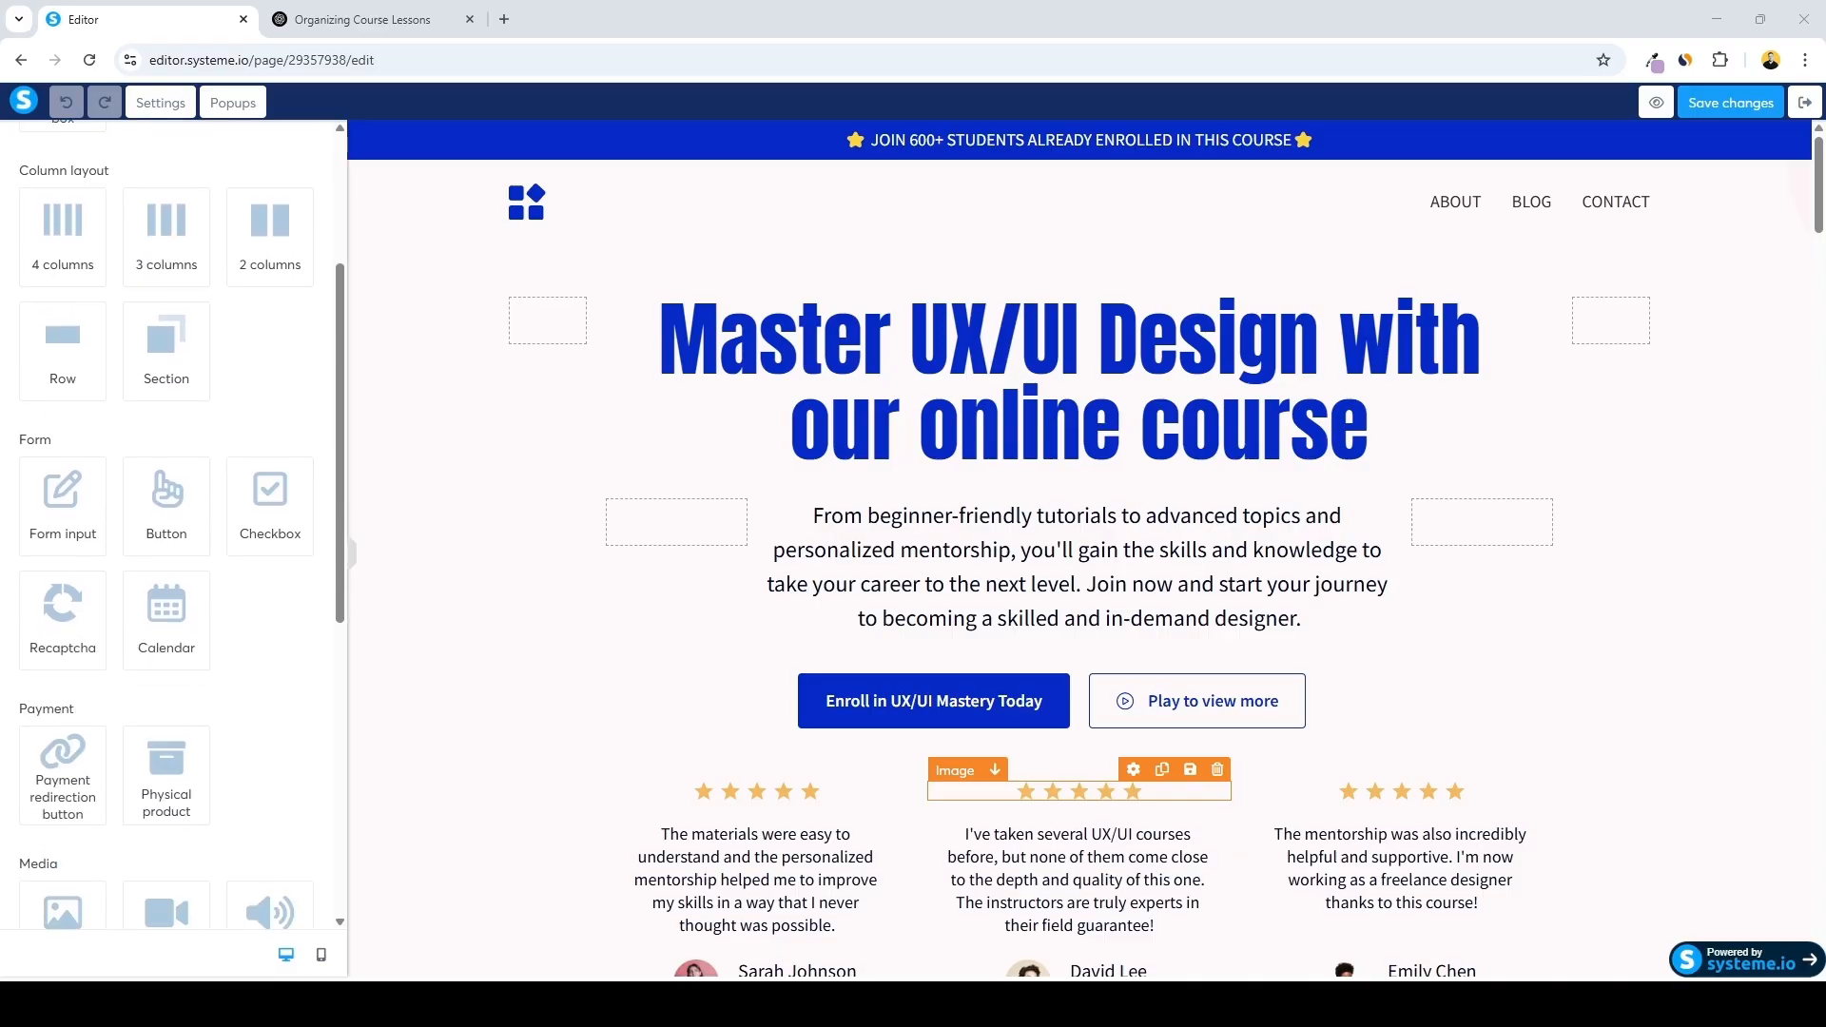
scroll(171, 523, "down", 5)
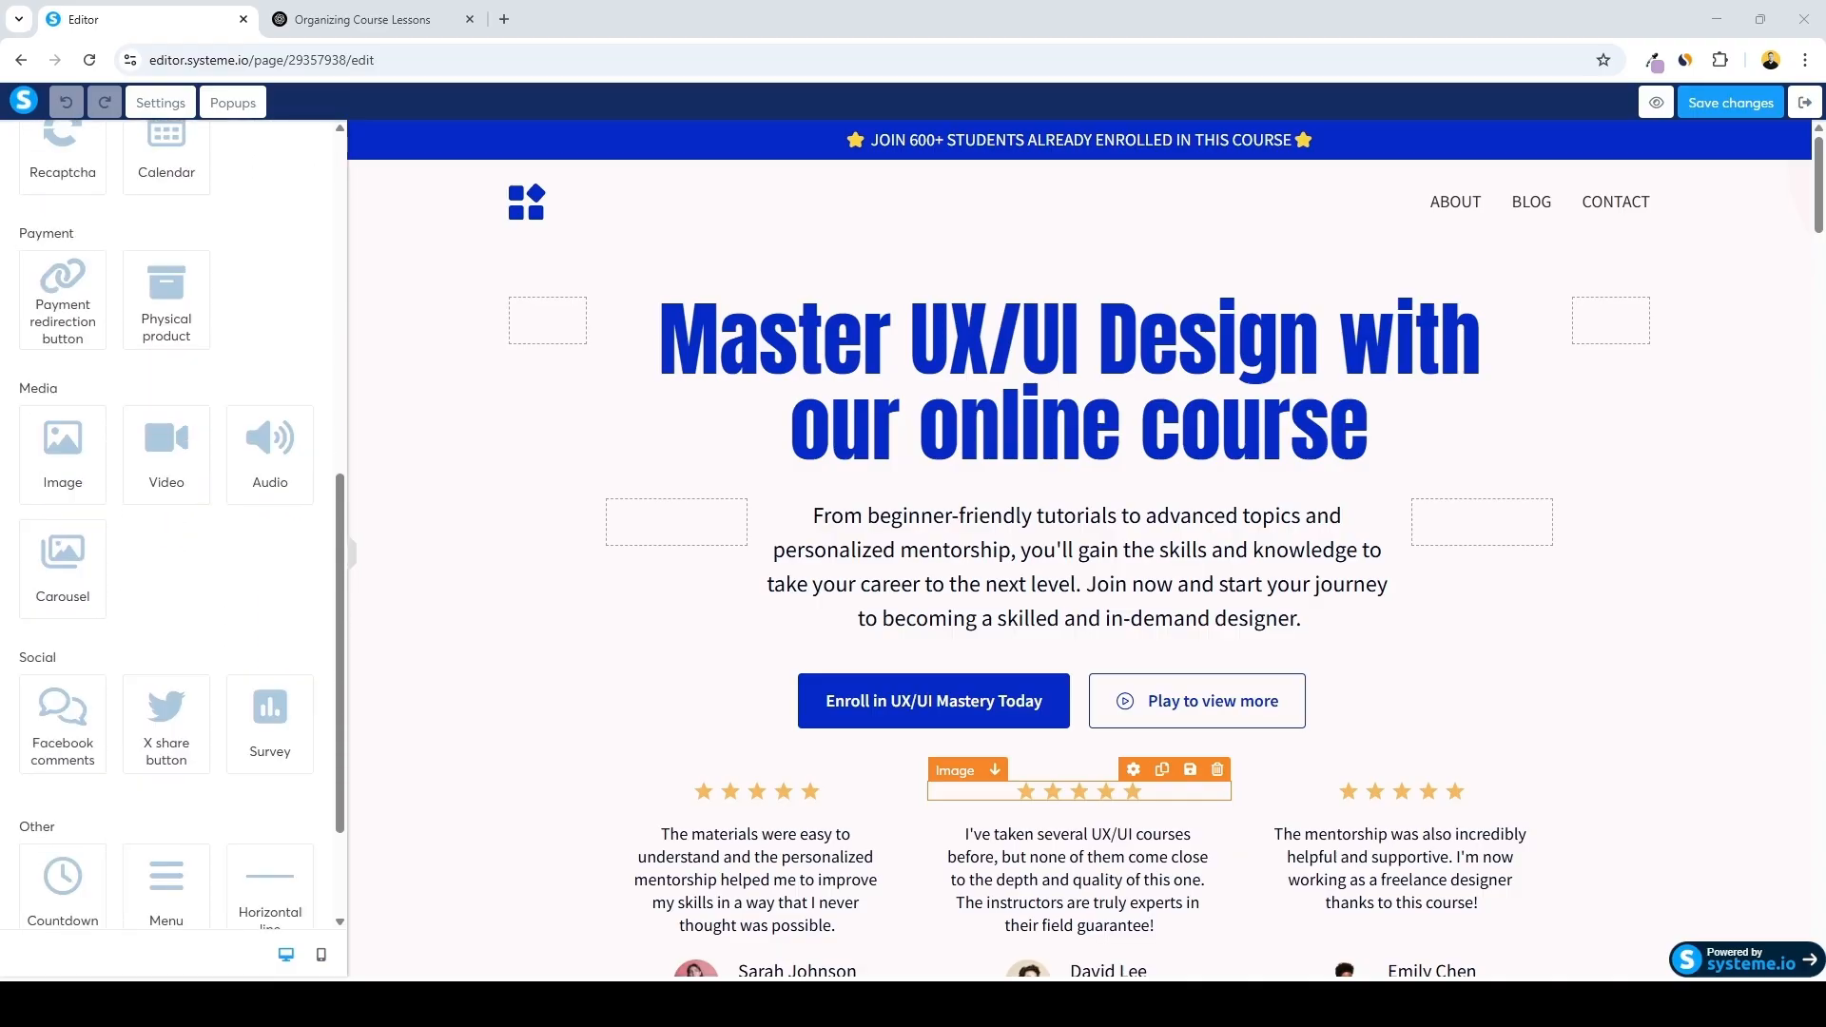
scroll(171, 523, "down", 2)
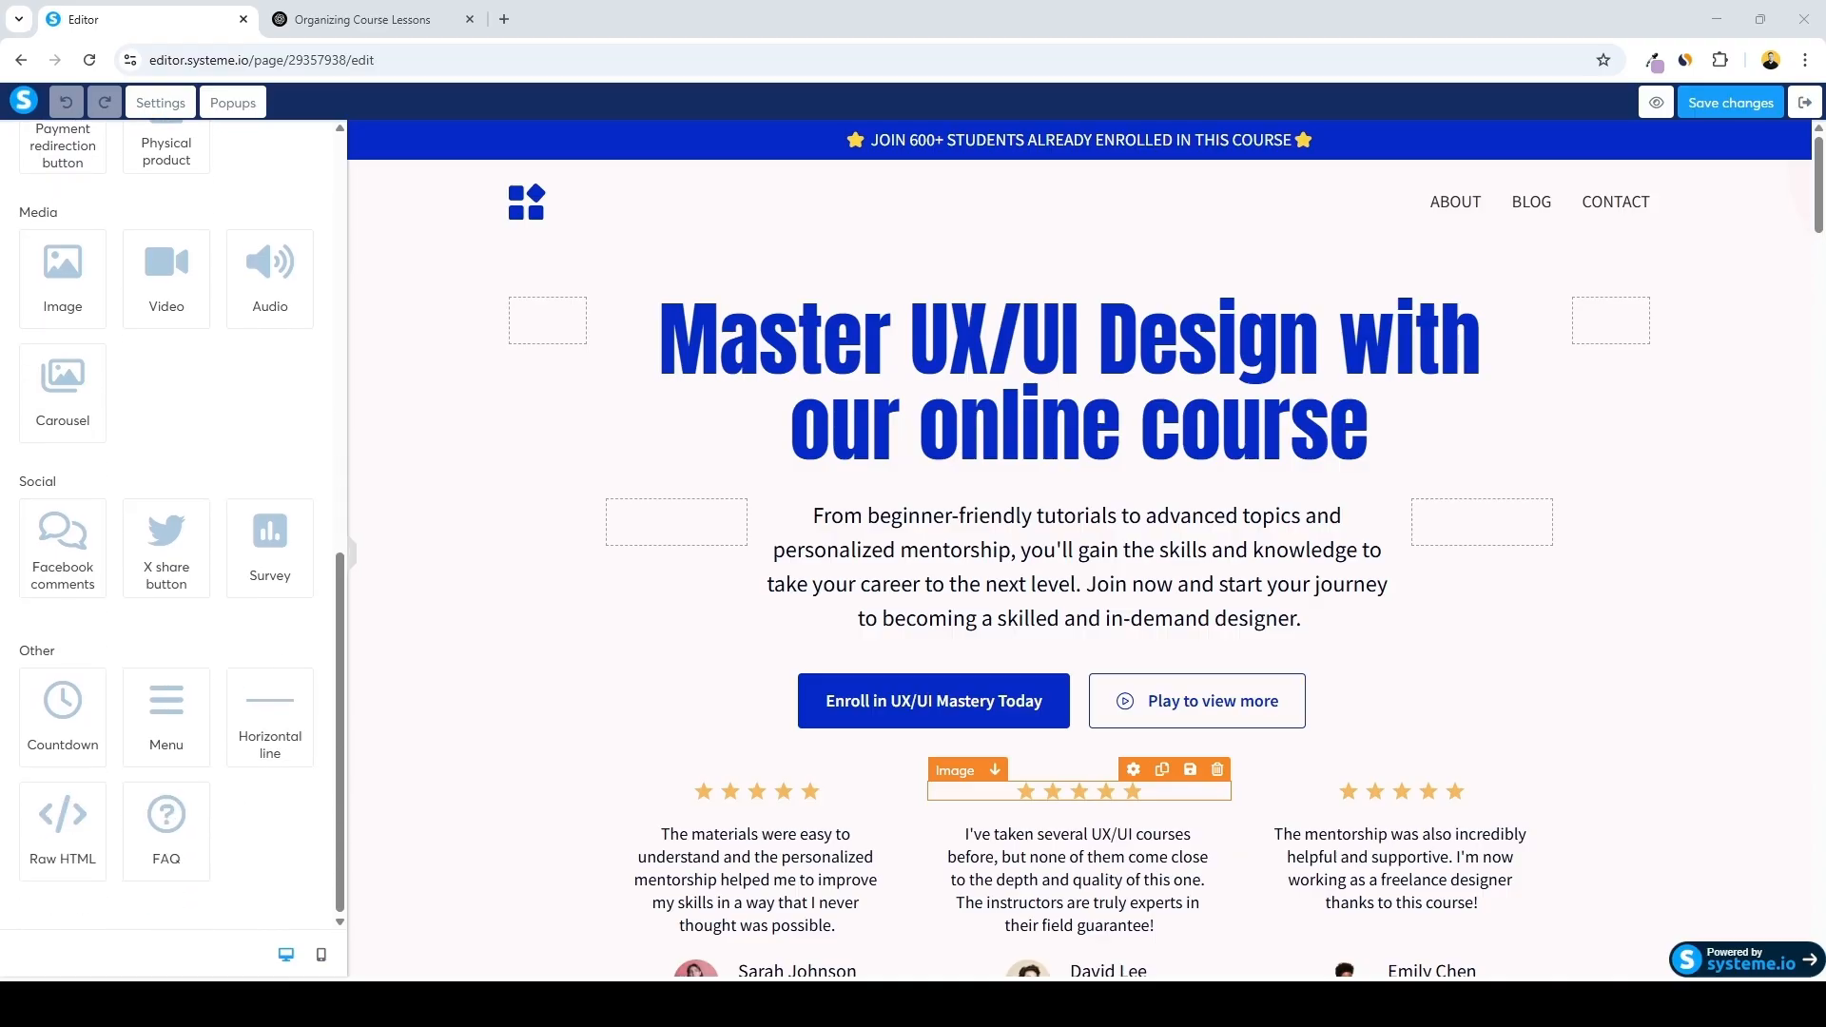
left_click(249, 142)
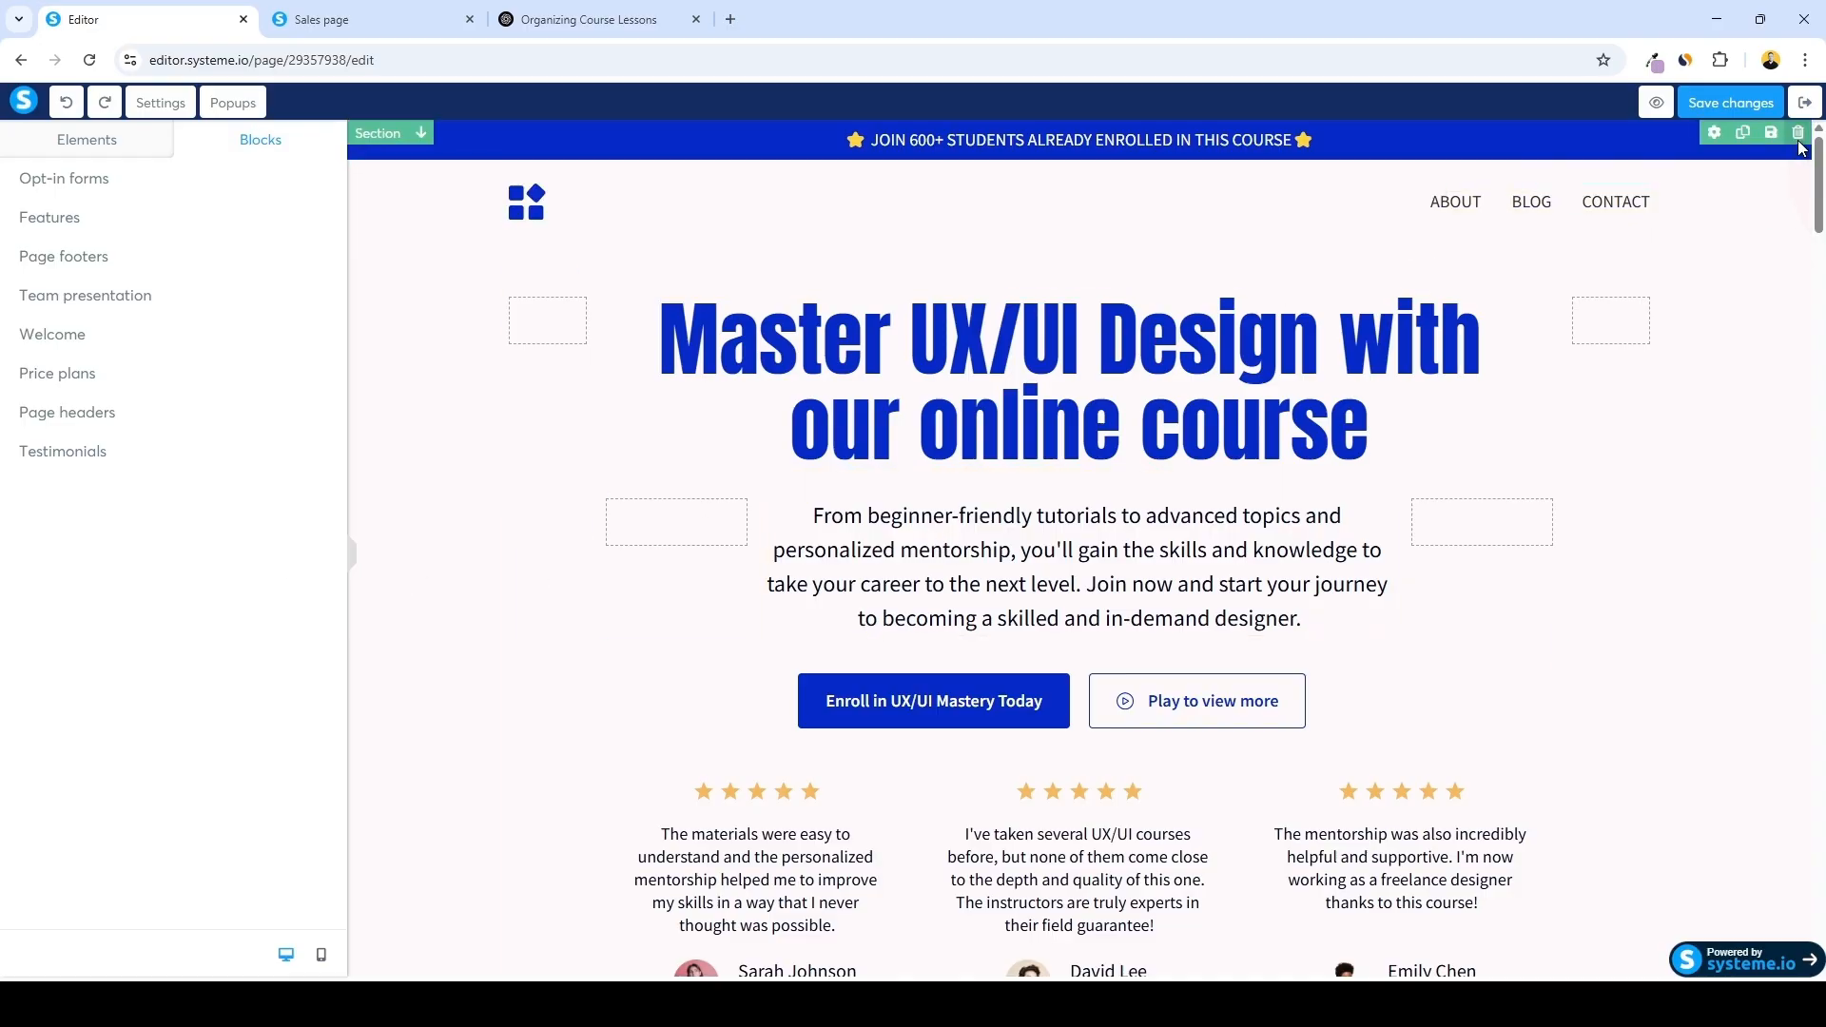
left_click(1797, 133)
left_click(996, 180)
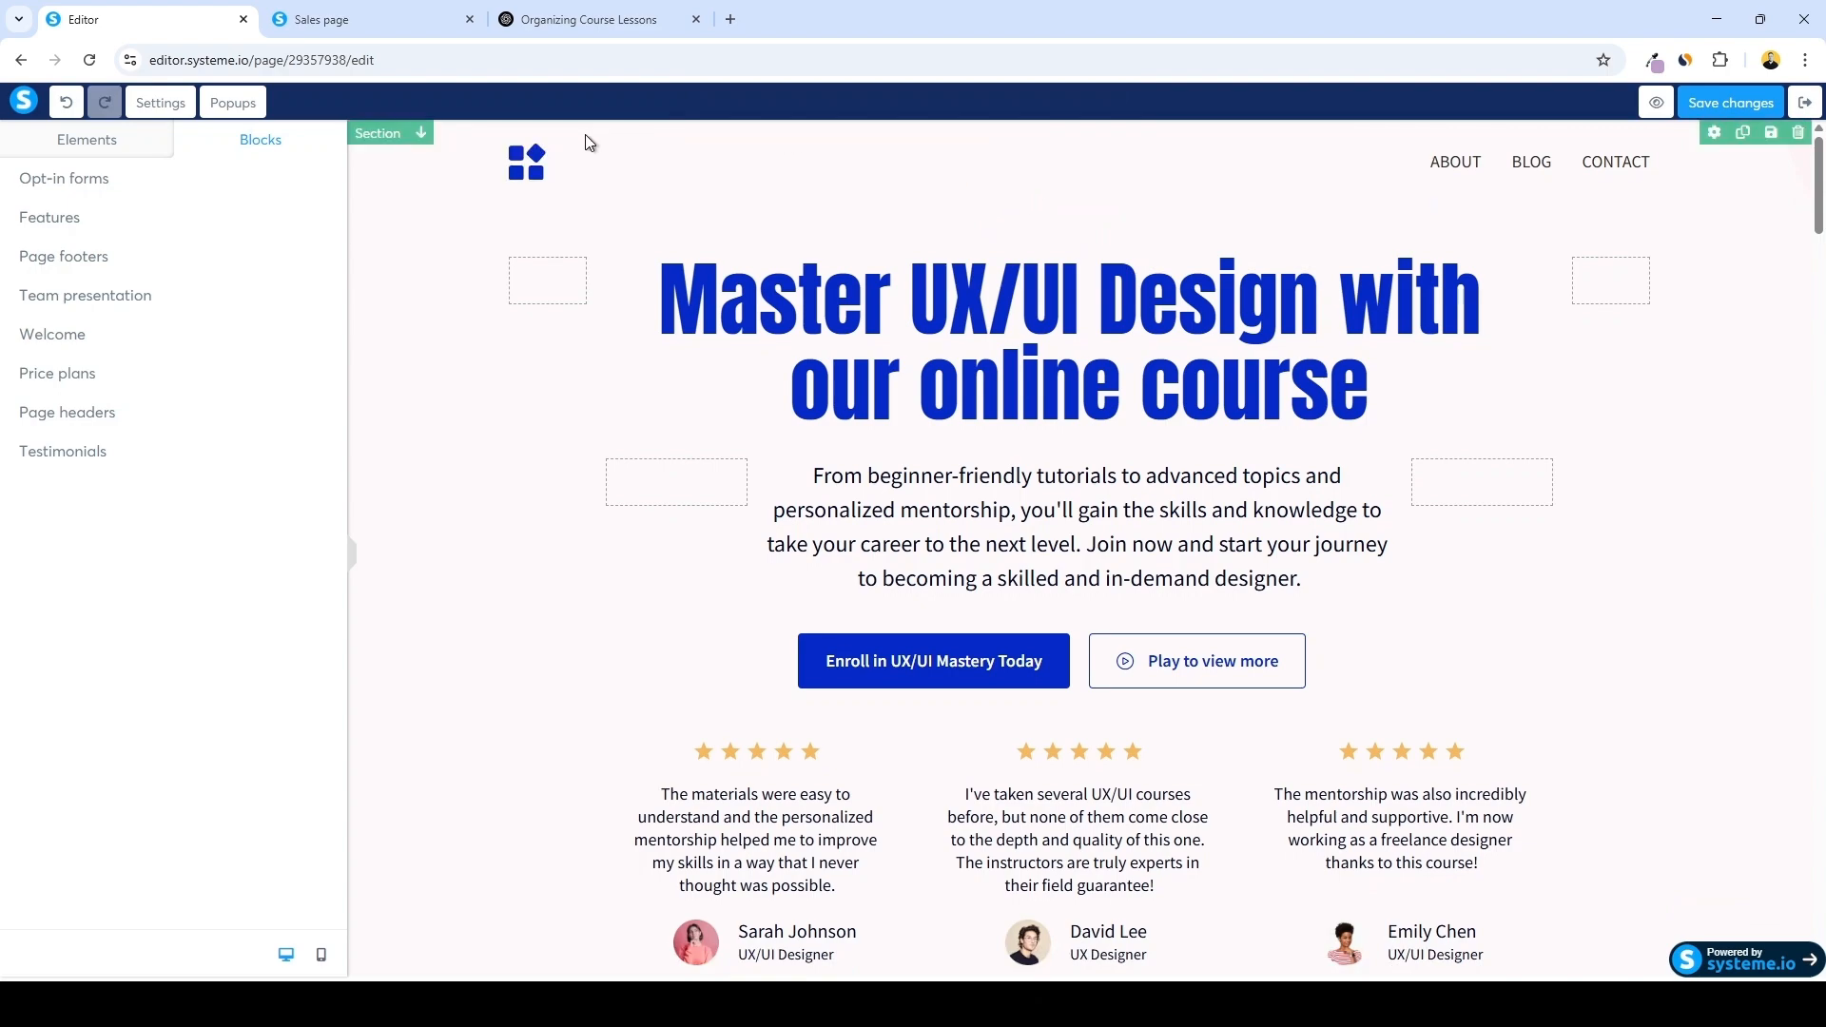
Delete the logo and navigation menu row at the top of the page
left_click(962, 154)
left_click(997, 181)
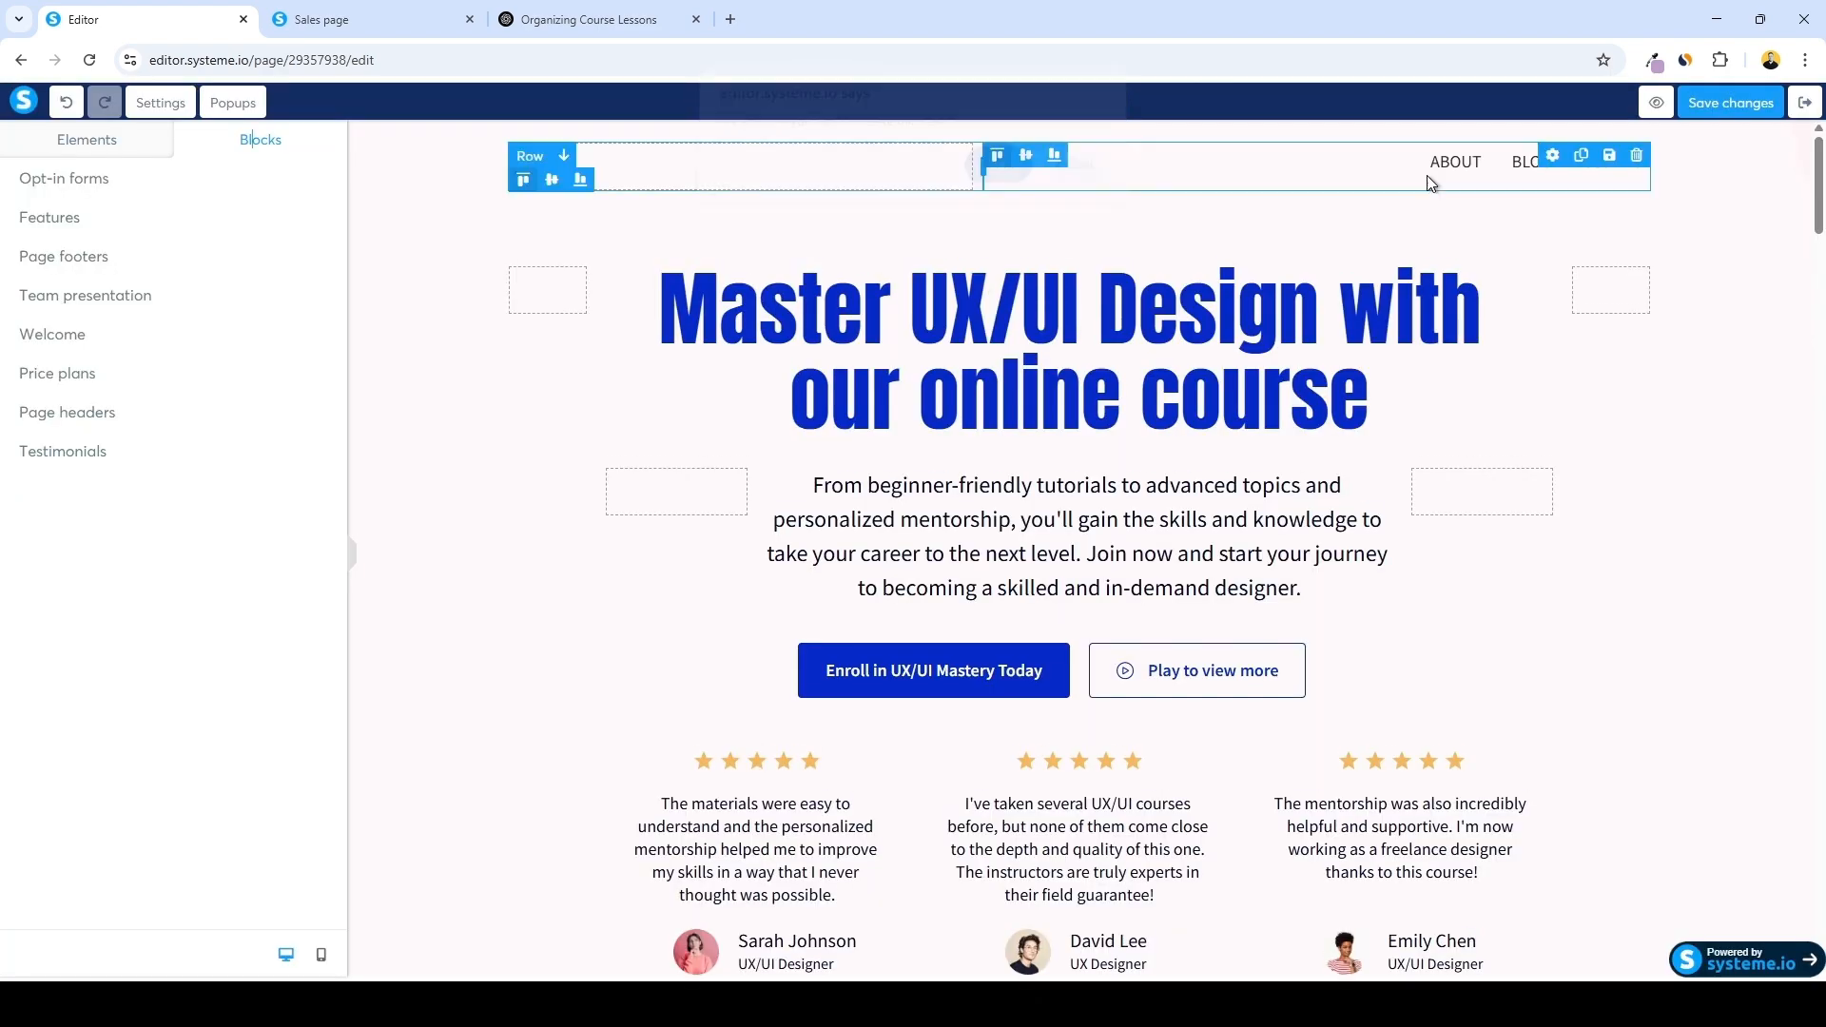
left_click(1637, 166)
left_click(999, 178)
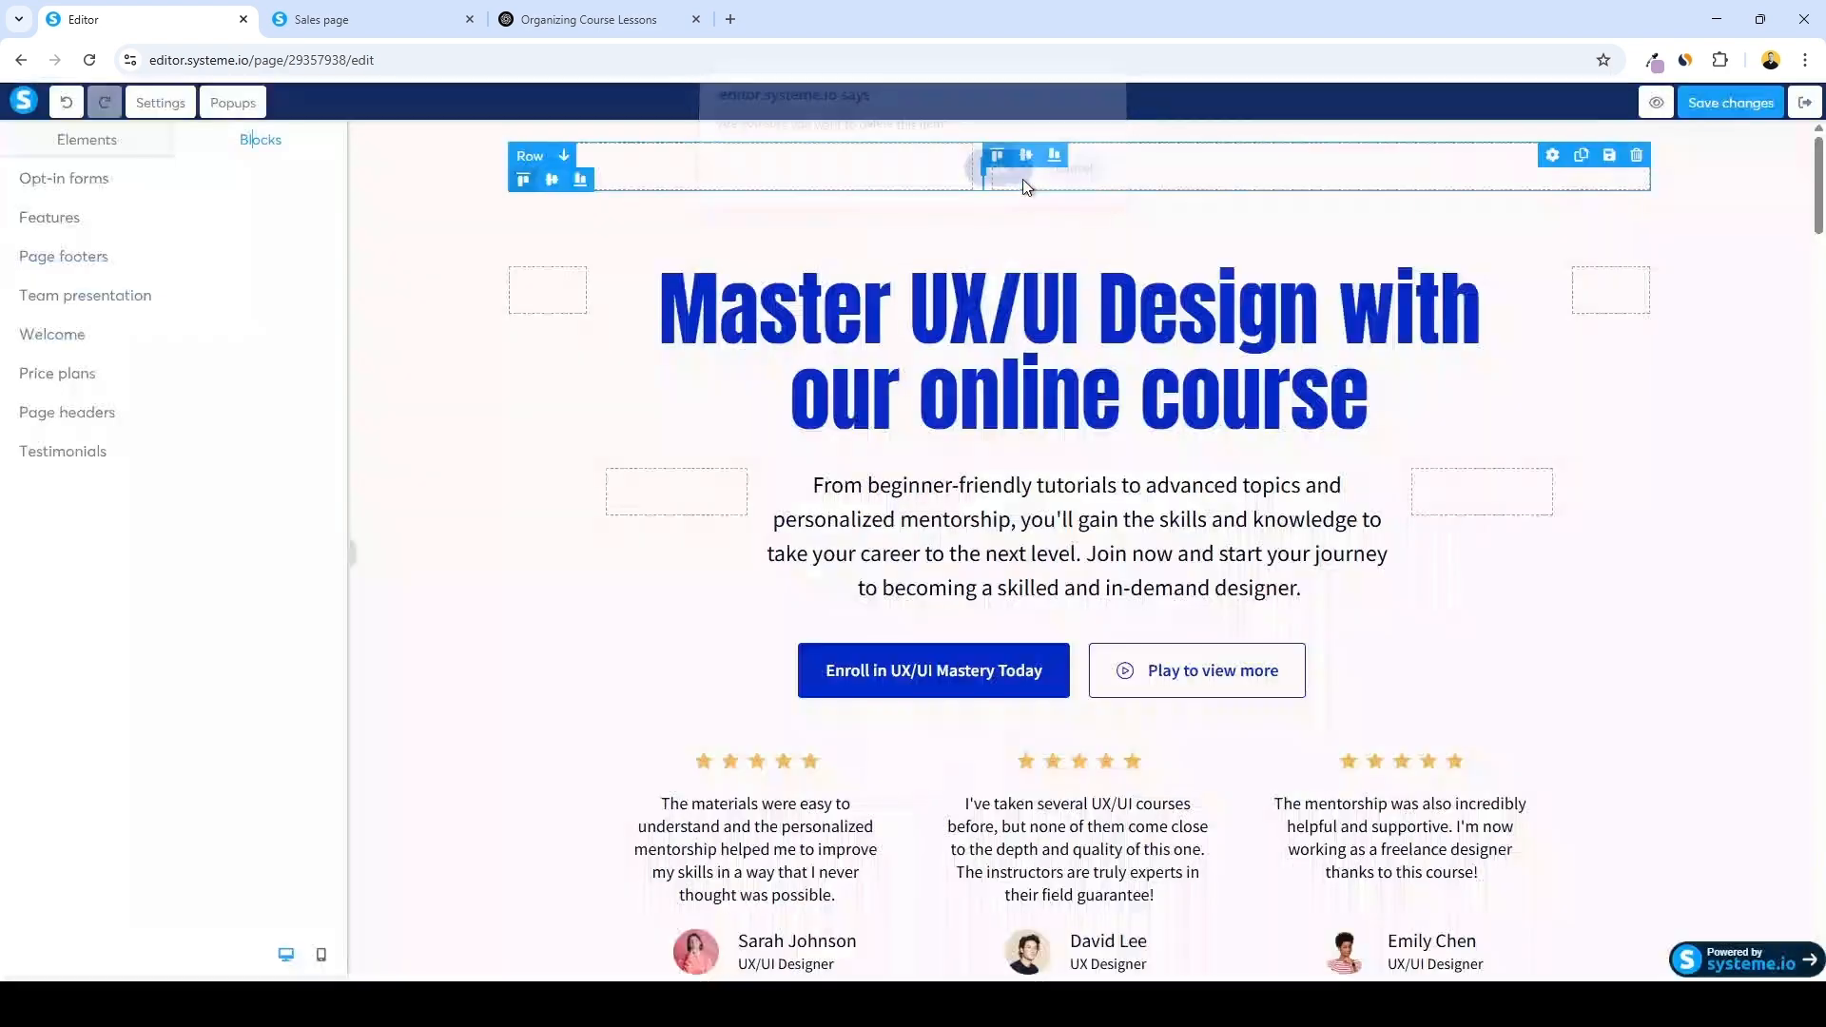
Delete the statistics row showing video hours, students and hiring rate
scroll(1242, 226, "down", 20)
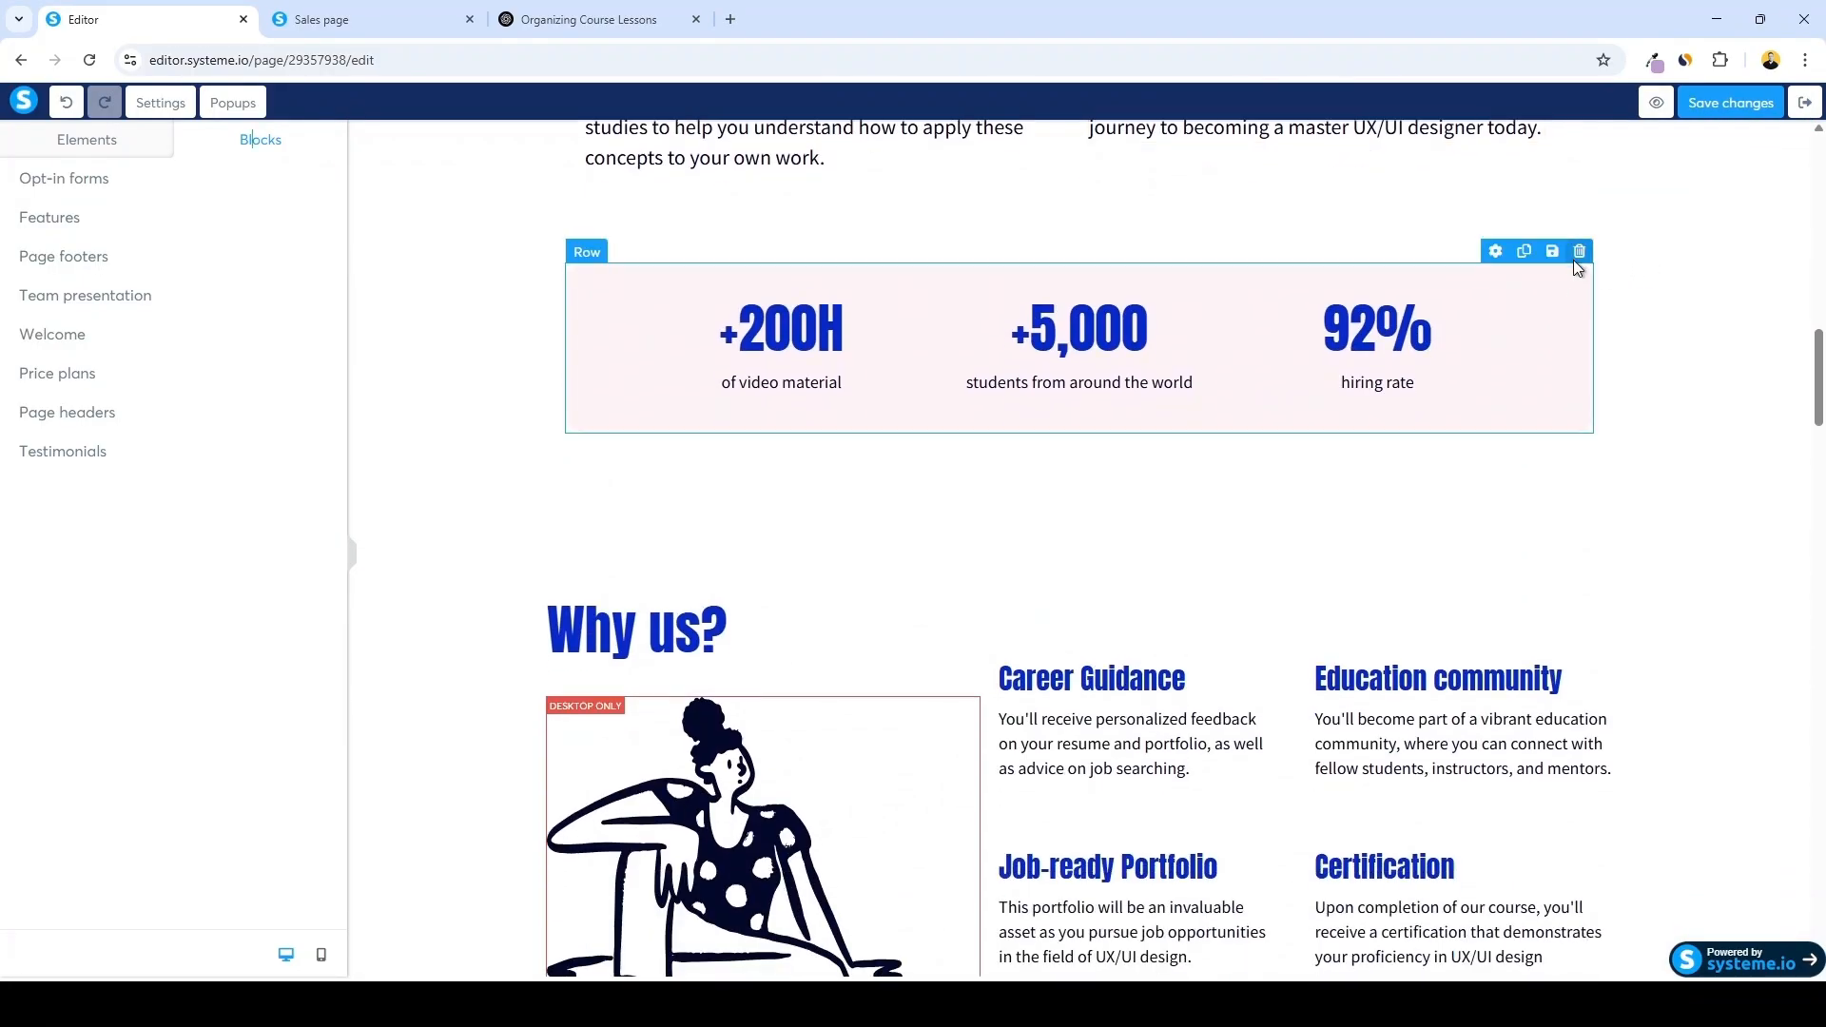
left_click(1578, 252)
key("Return")
Delete the Get instant access to exclusive resources section
scroll(1133, 265, "down", 15)
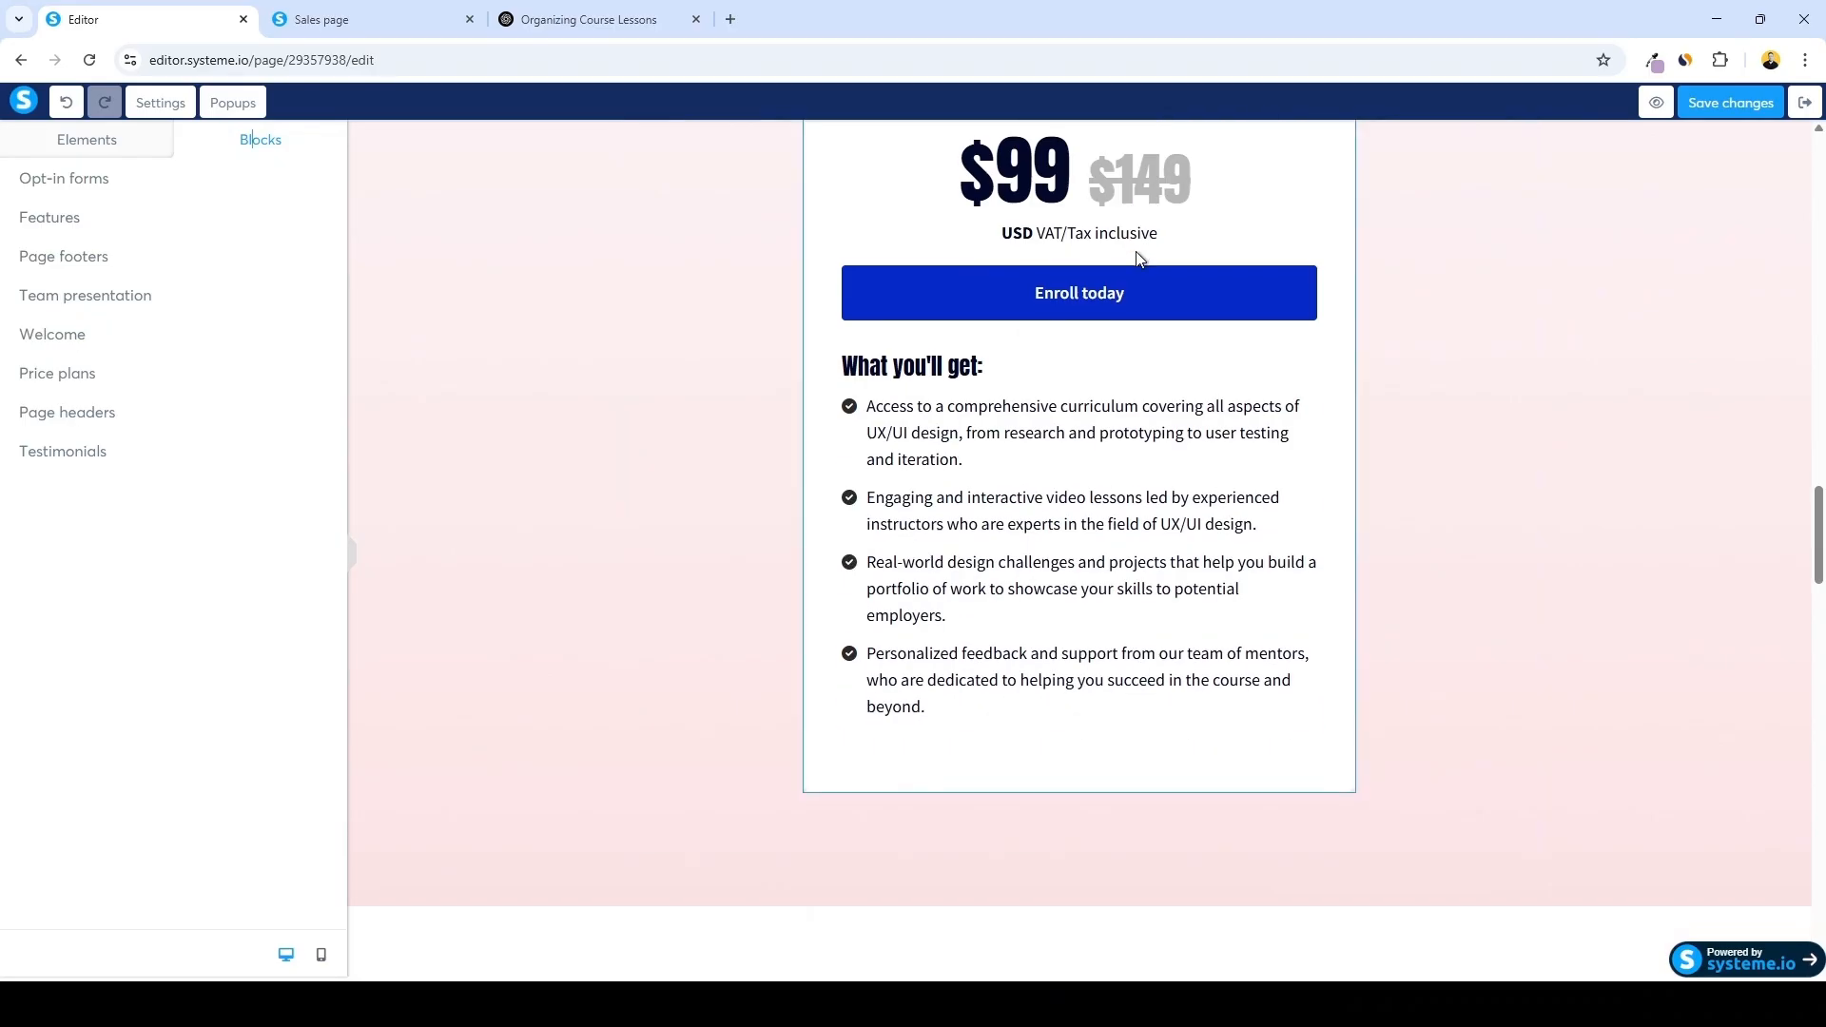
scroll(1724, 335, "down", 2)
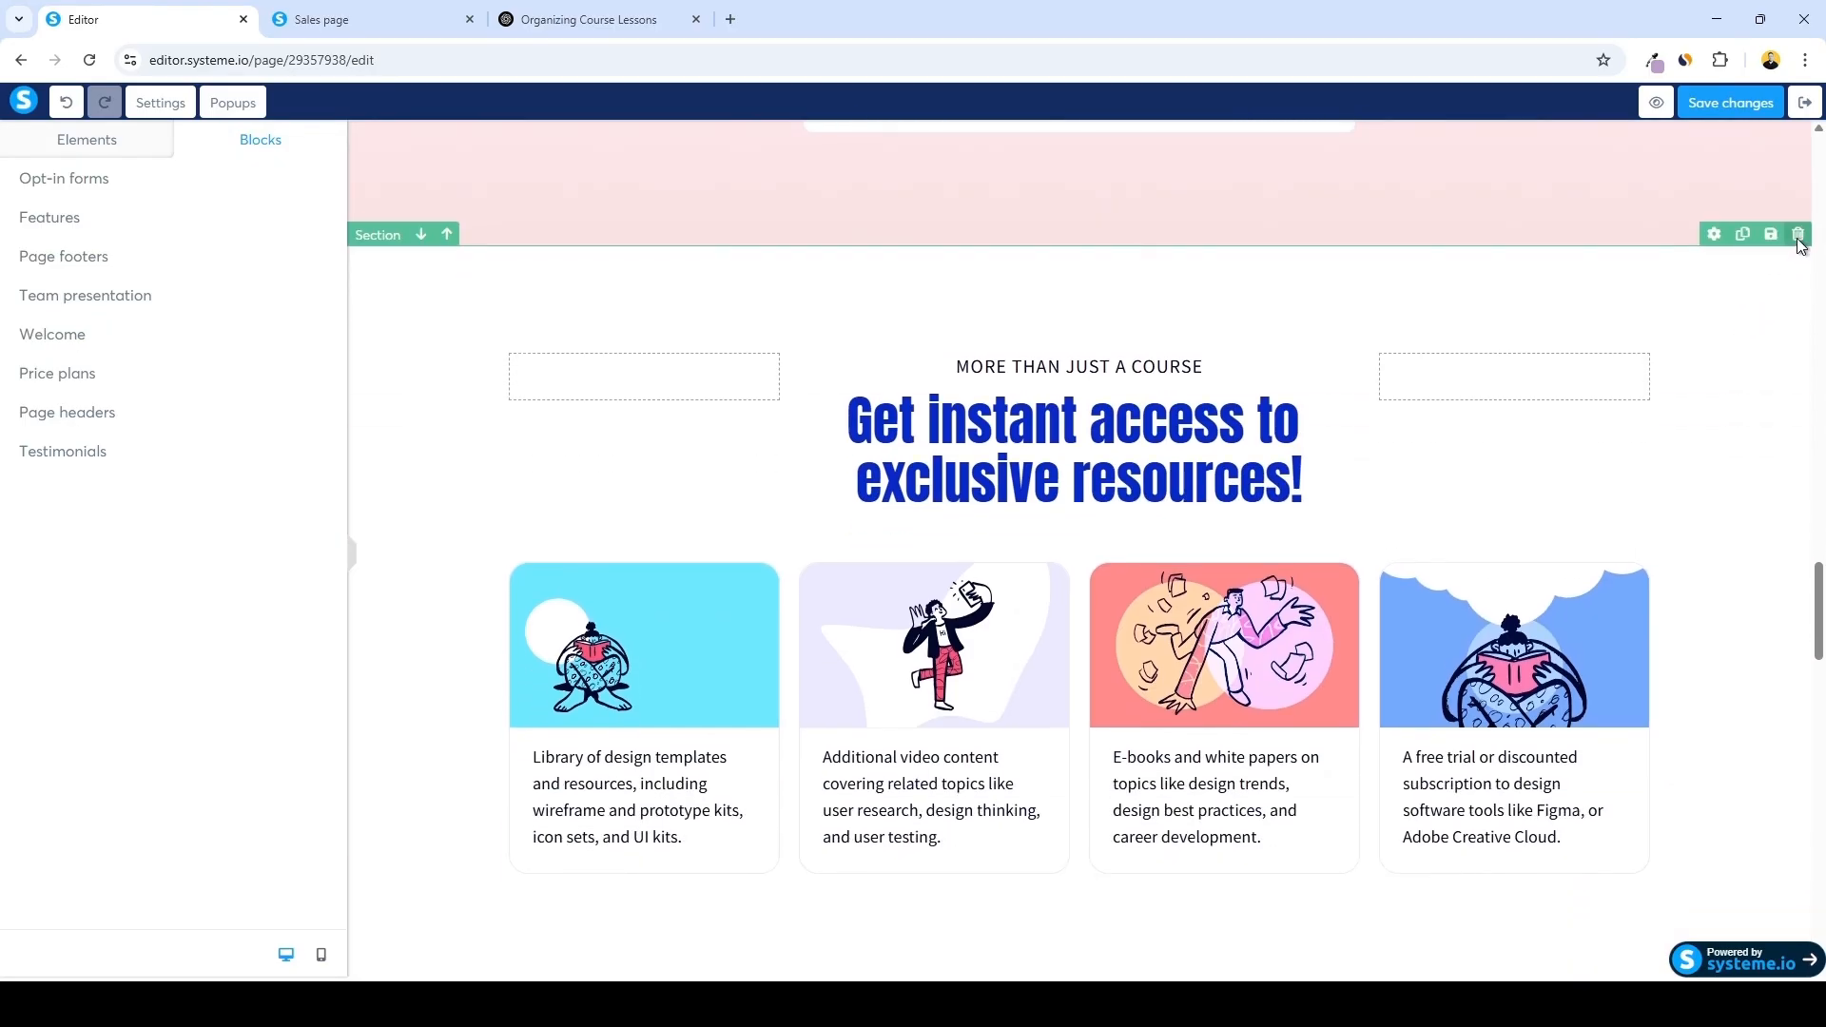
left_click(1797, 234)
left_click(997, 180)
Preview the sales page and select and copy all of its text
scroll(1038, 306, "up", 6)
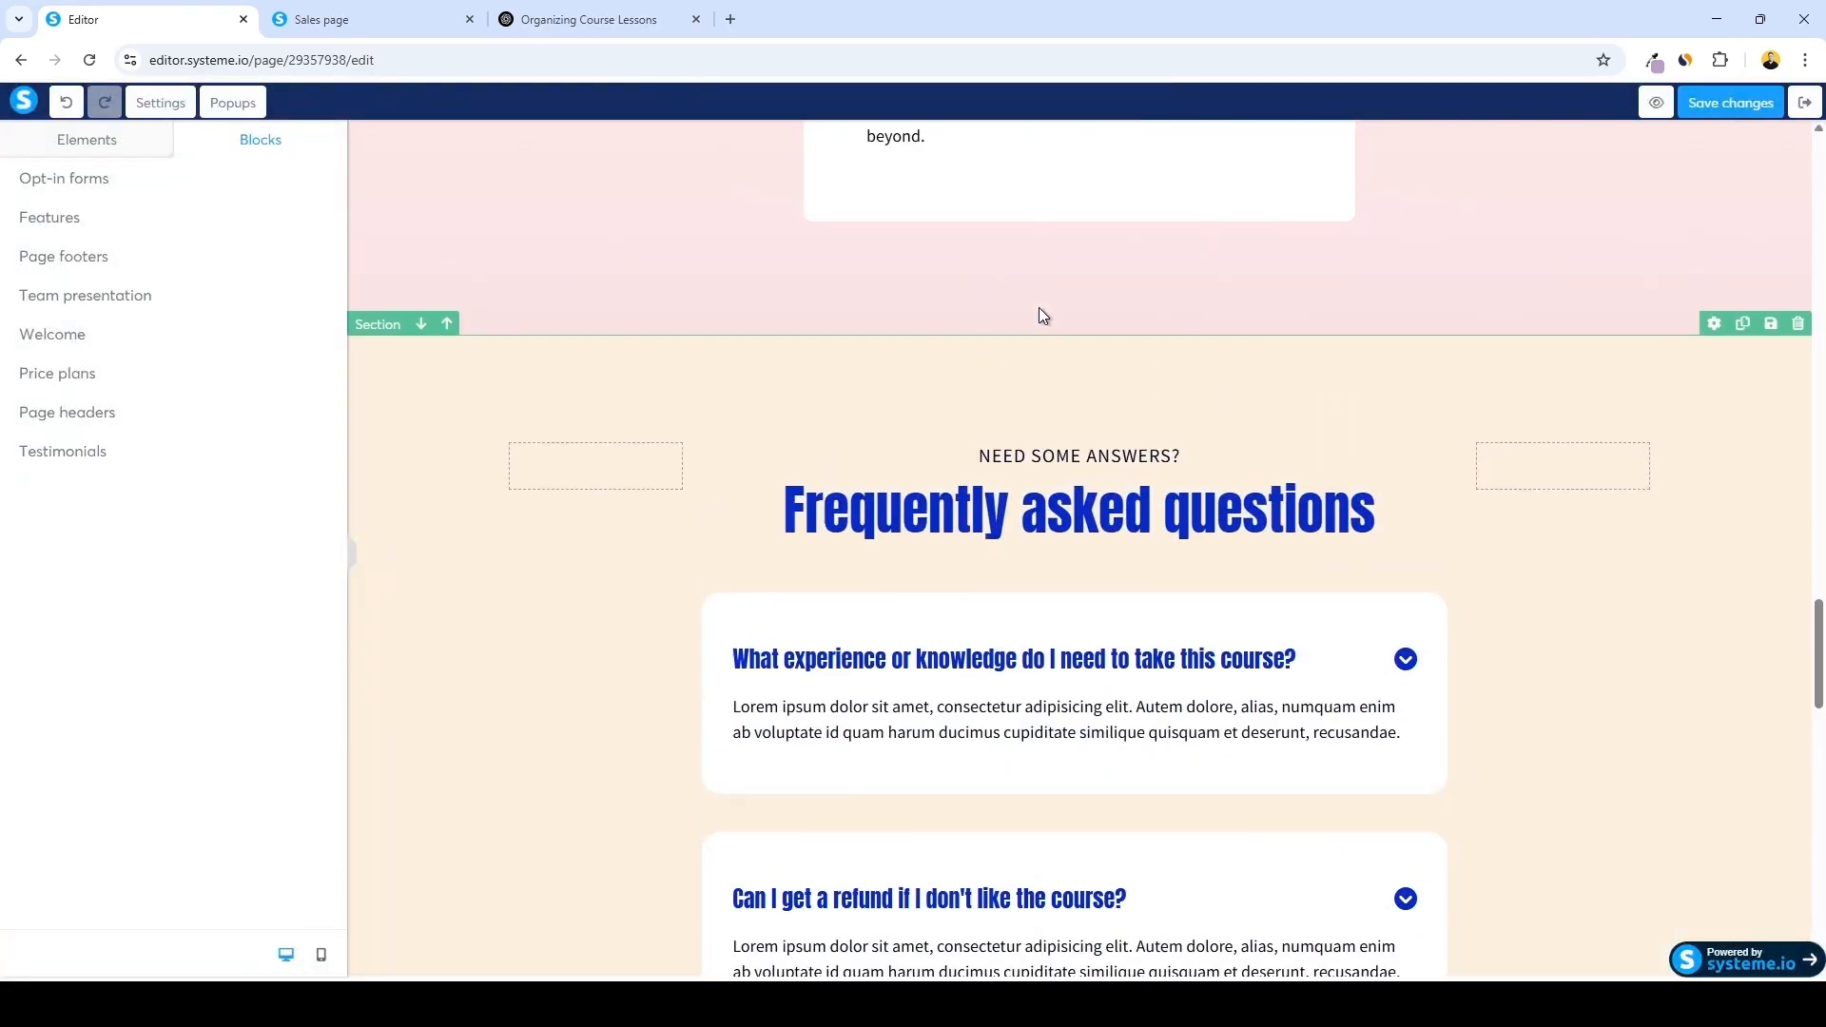
scroll(1051, 326, "up", 13)
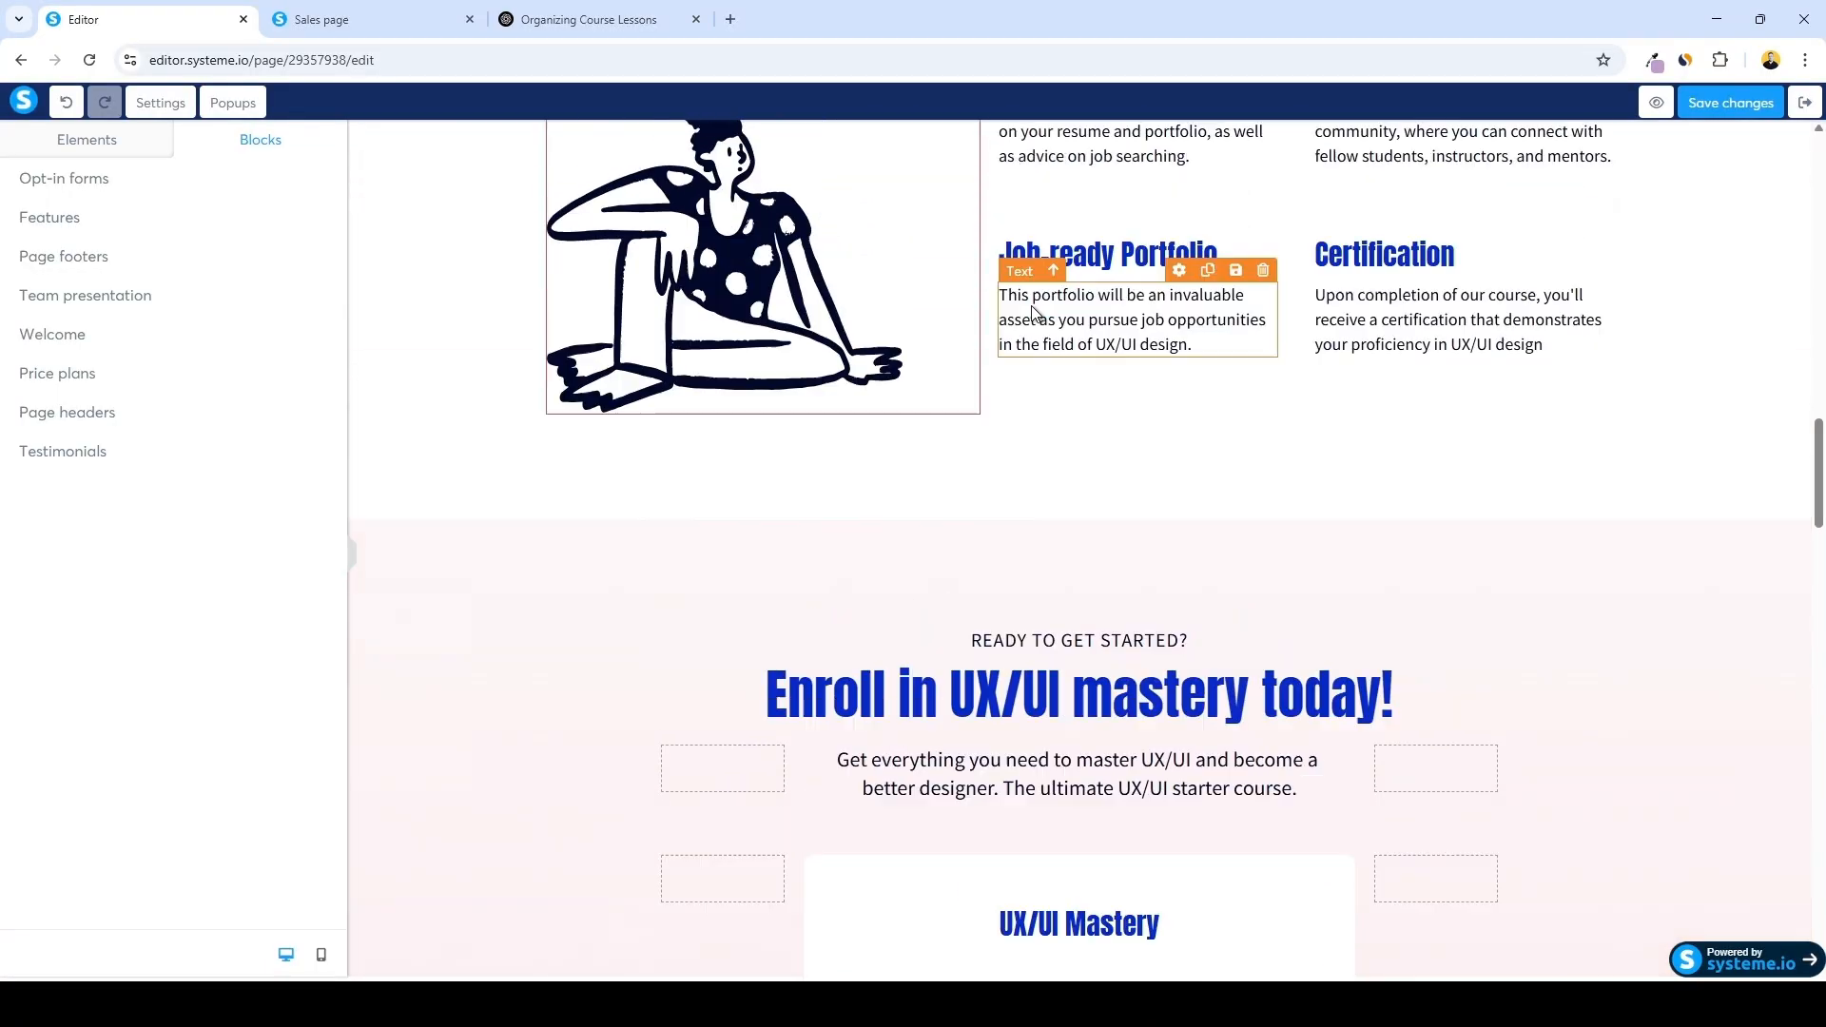
scroll(1131, 316, "up", 10)
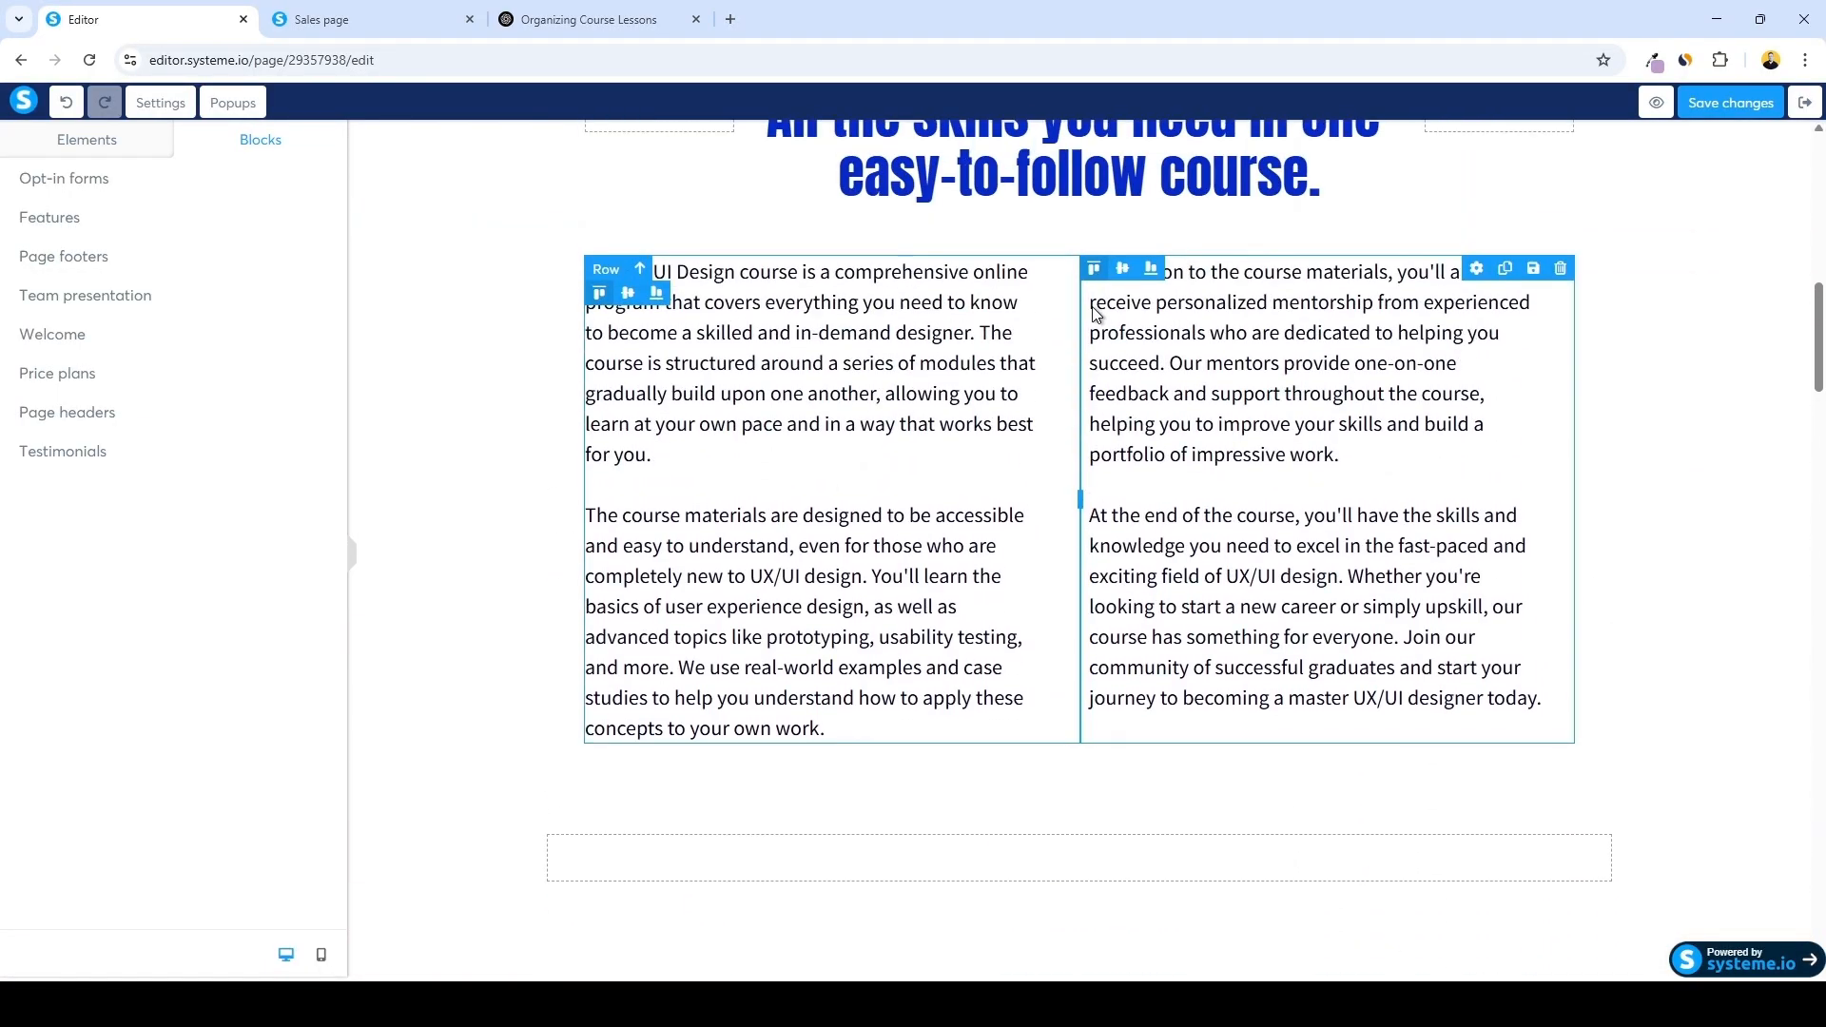
scroll(1089, 330, "up", 12)
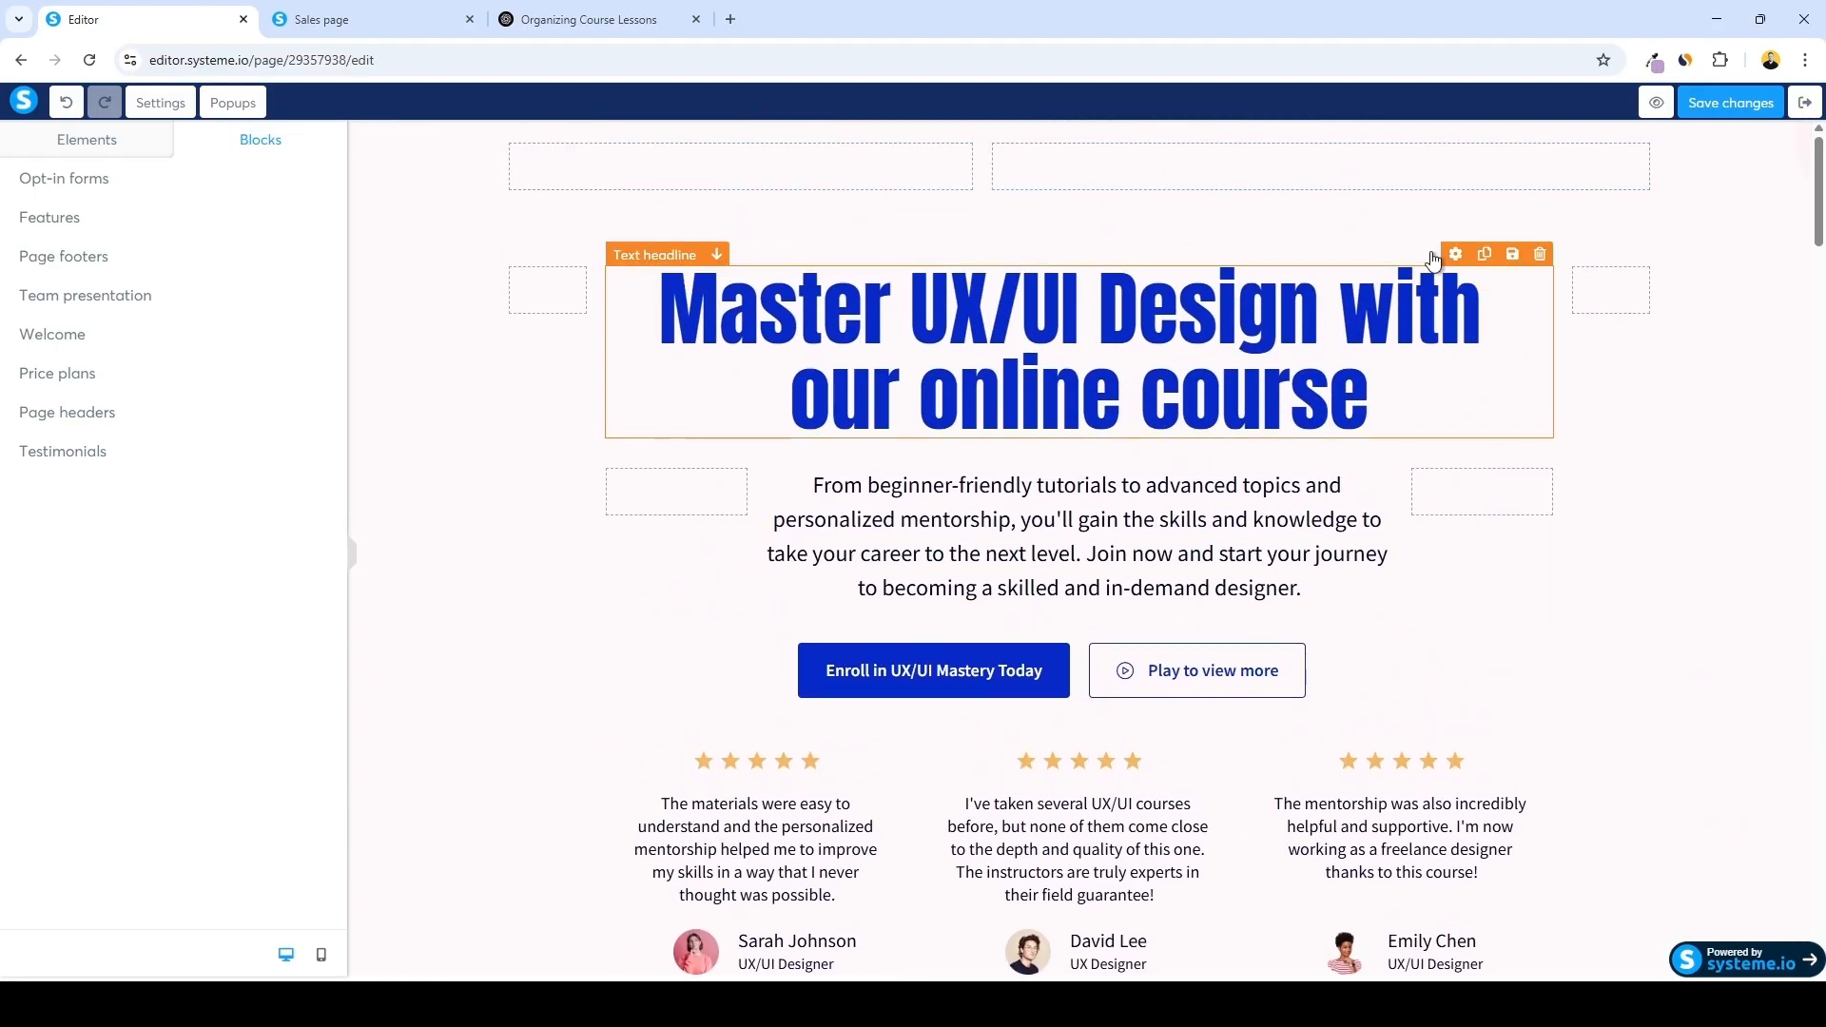
left_click(1646, 110)
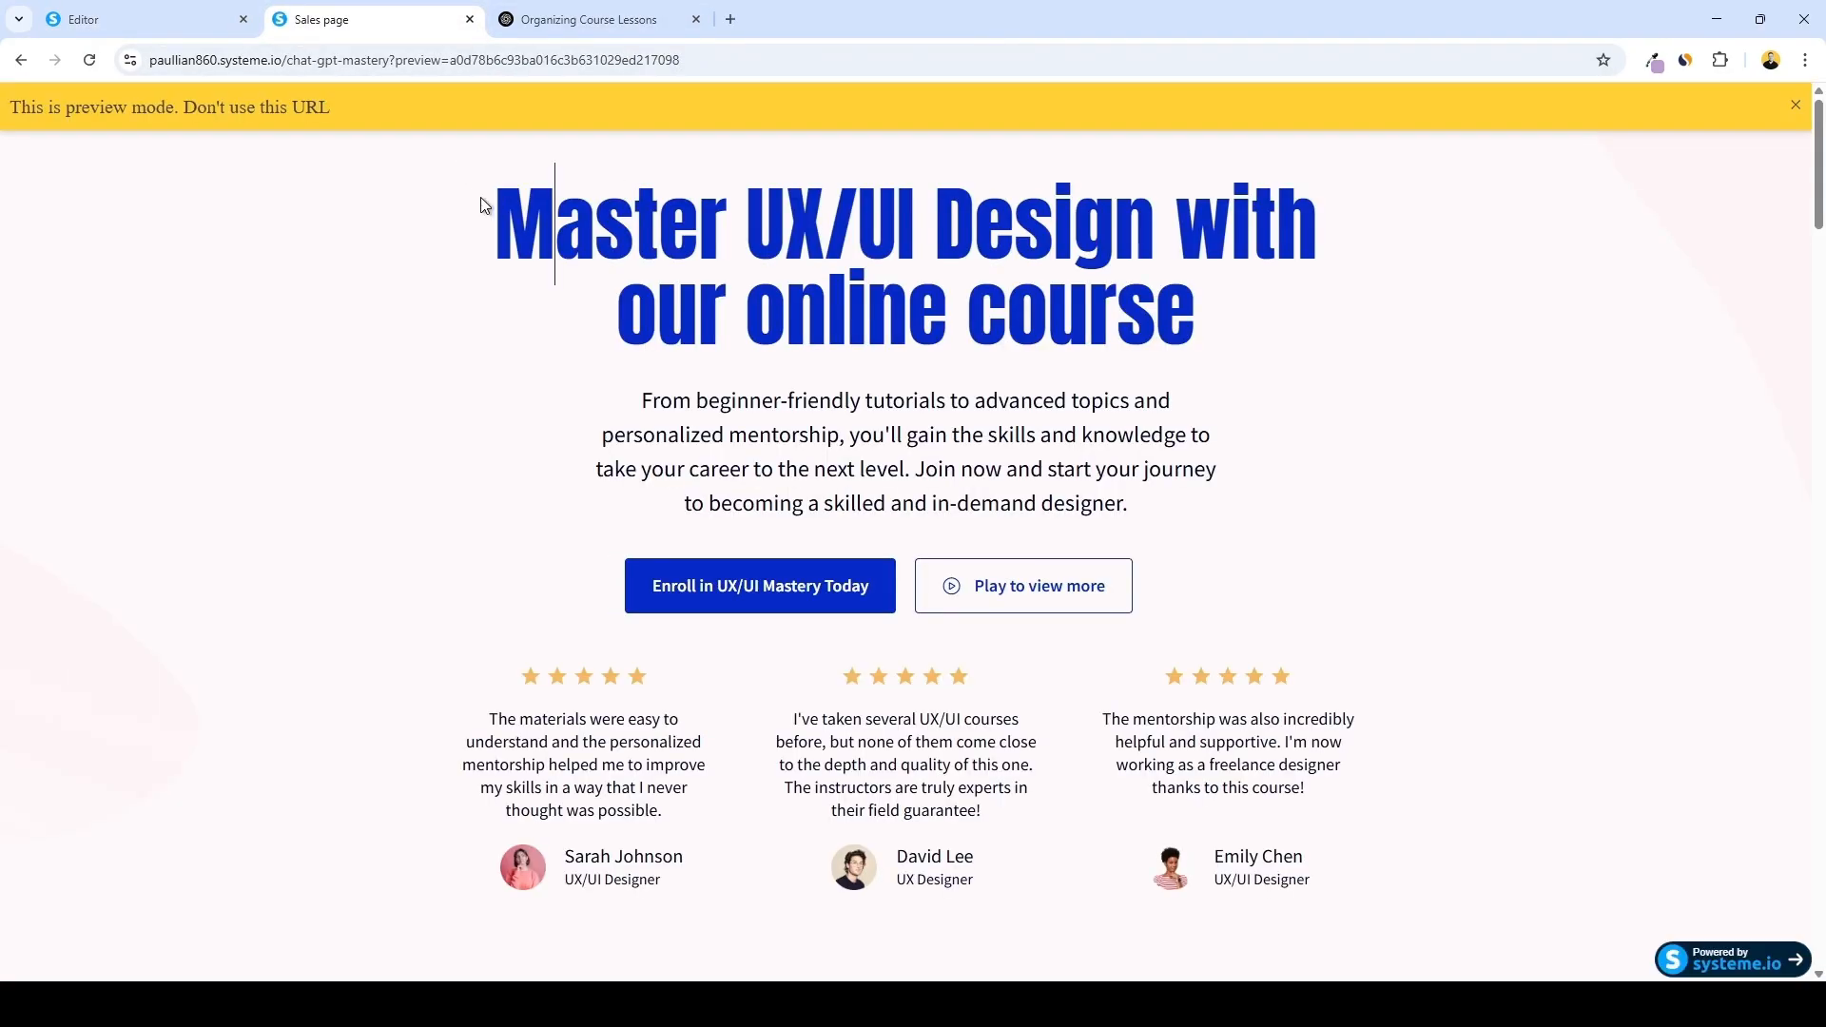
scroll(1084, 451, "down", 1)
left_click_drag(482, 205, 1174, 636)
scroll(1081, 451, "down", 12)
scroll(1200, 656, "down", 13)
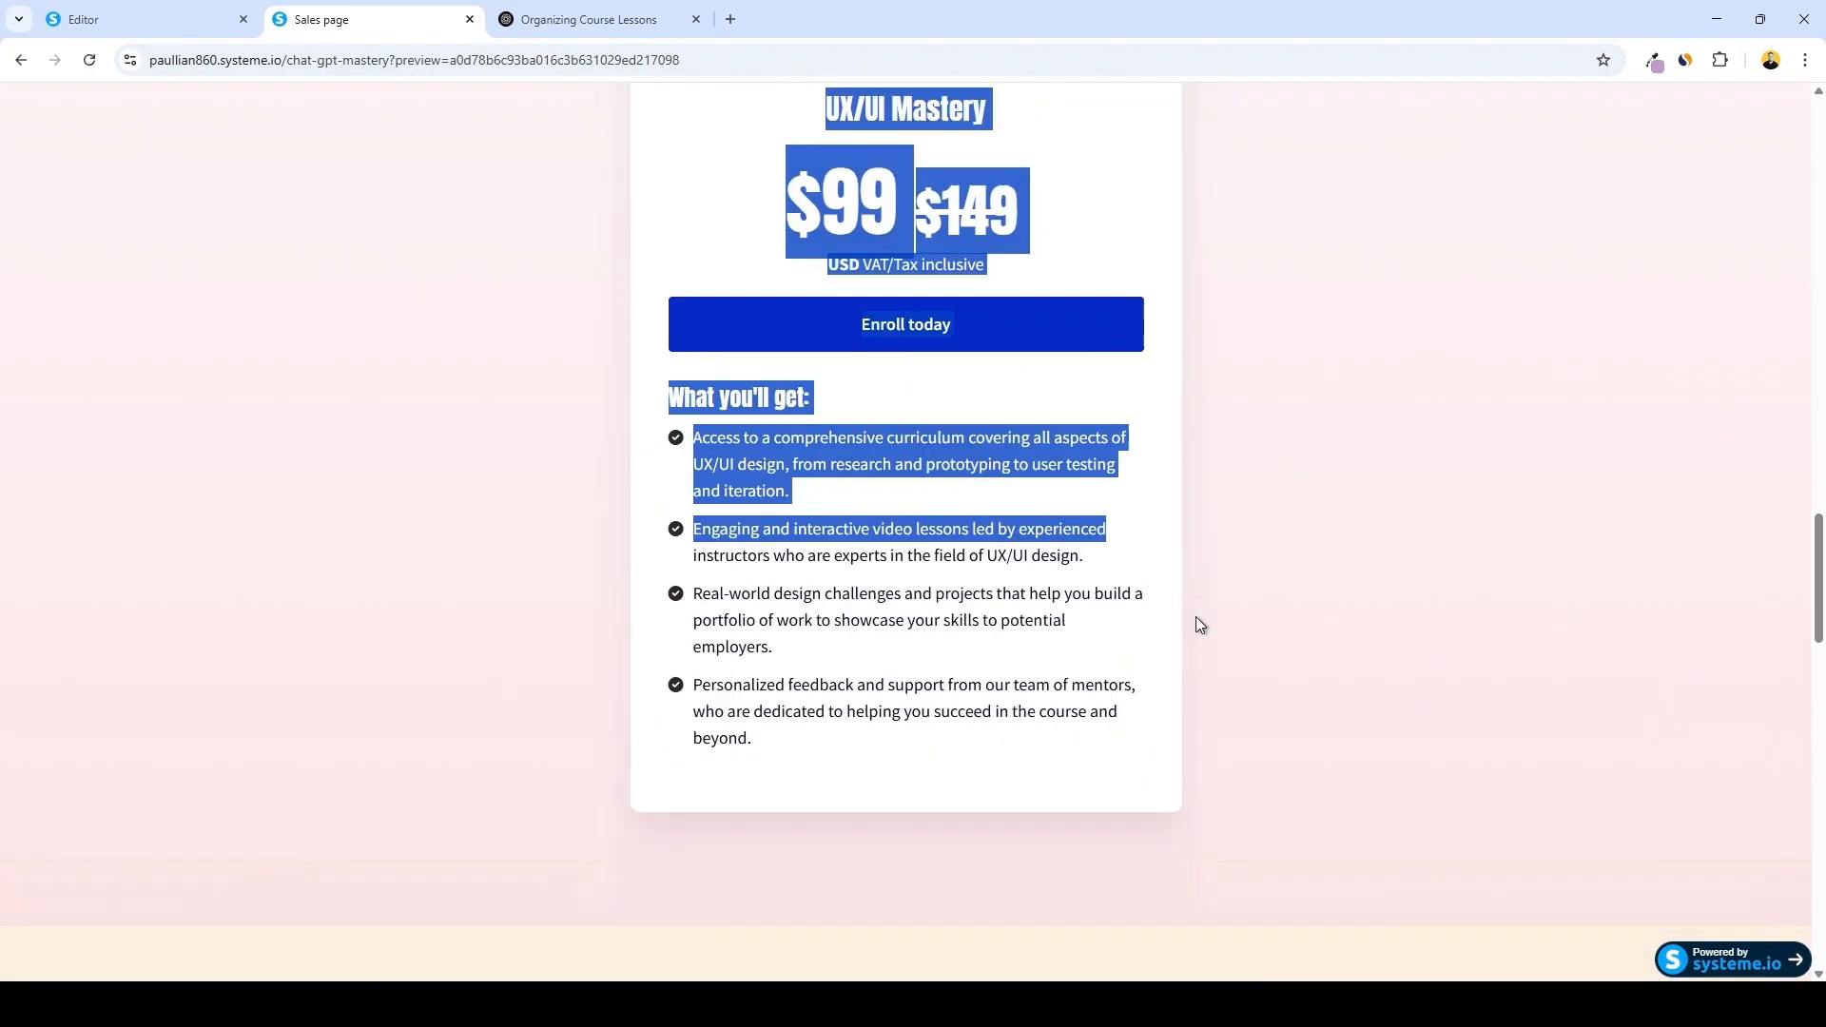
In ChatGPT, paste the page copy with a request to turn it into new sales page copy for the course, and send it
left_click(596, 24)
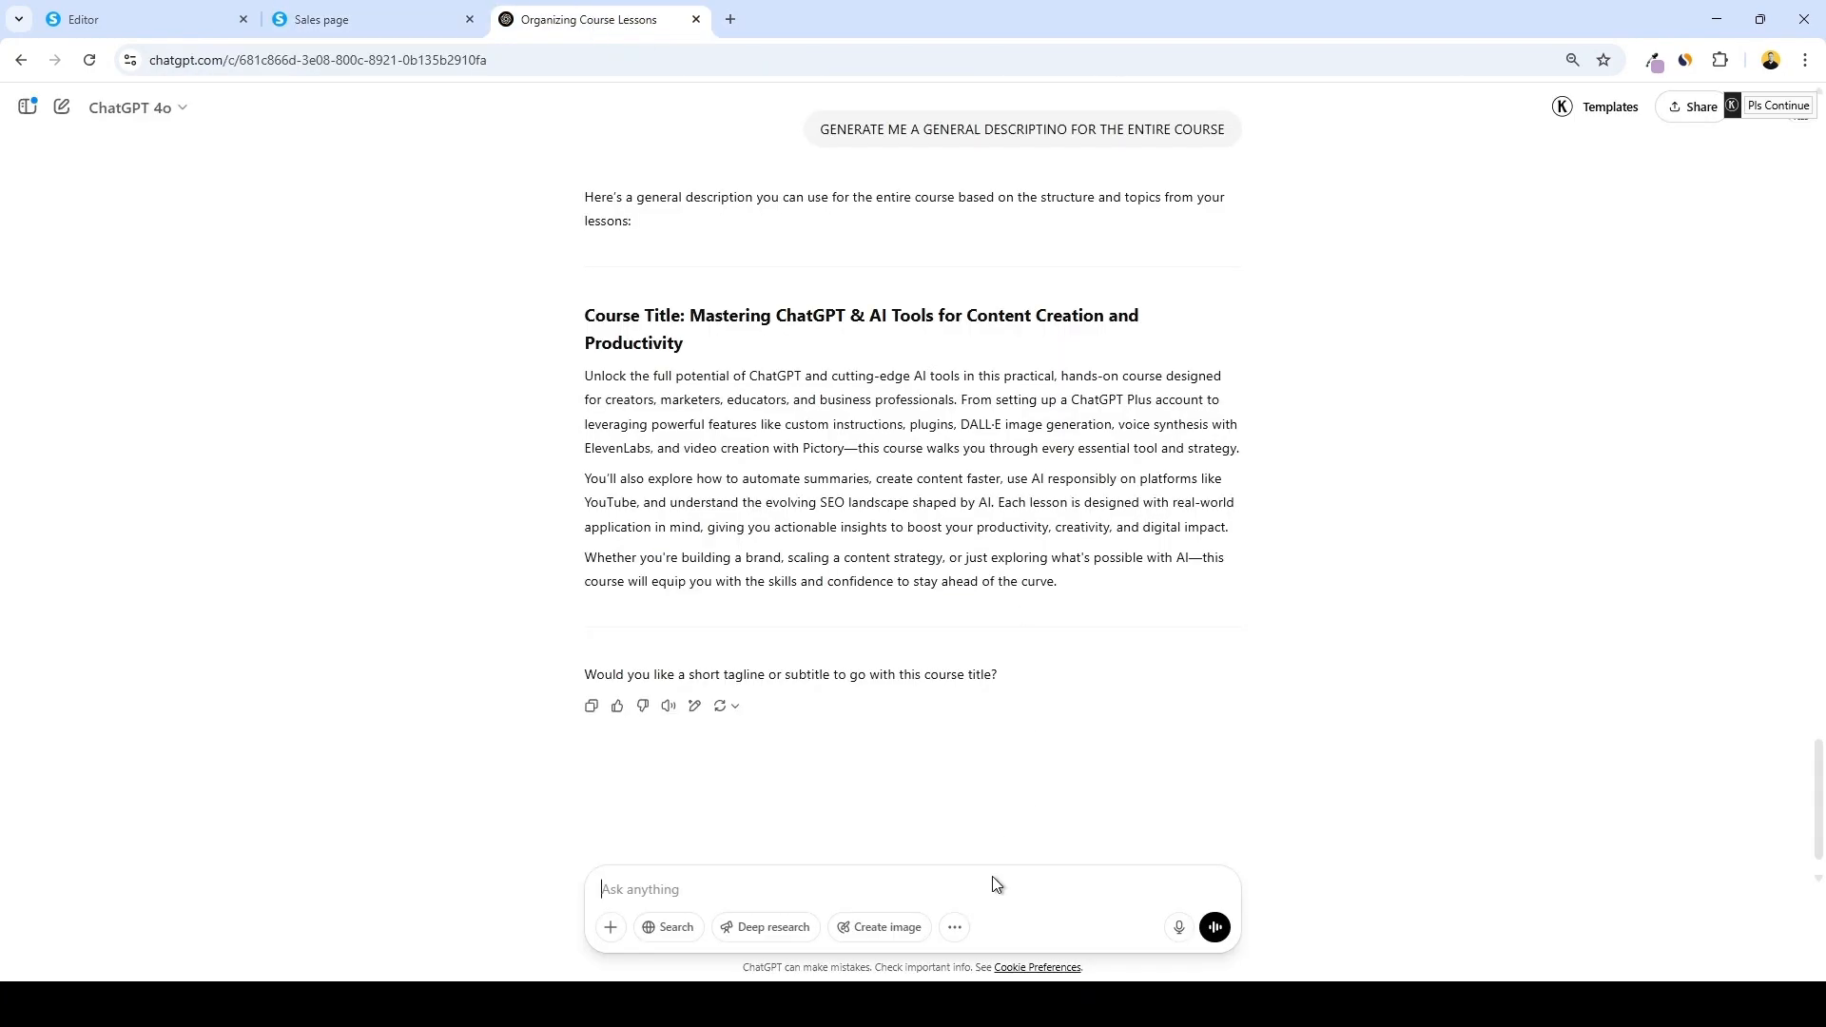
key("ctrl+v")
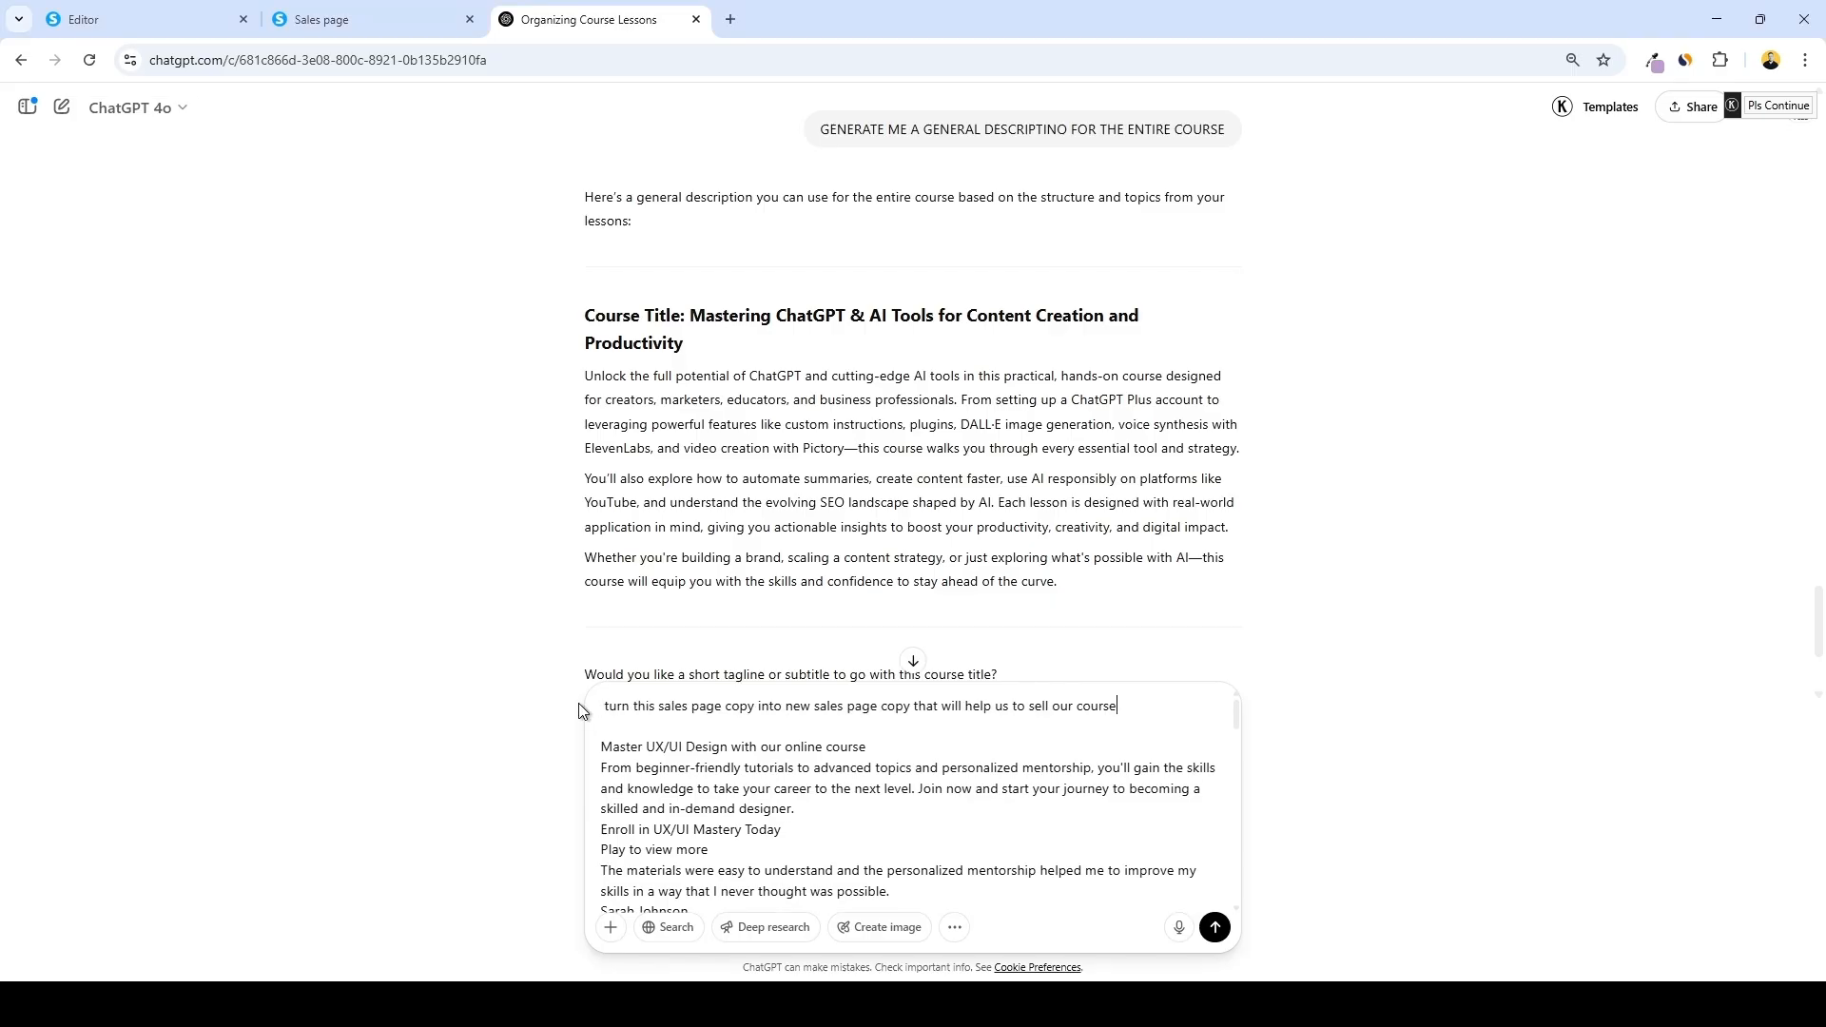
key("Return")
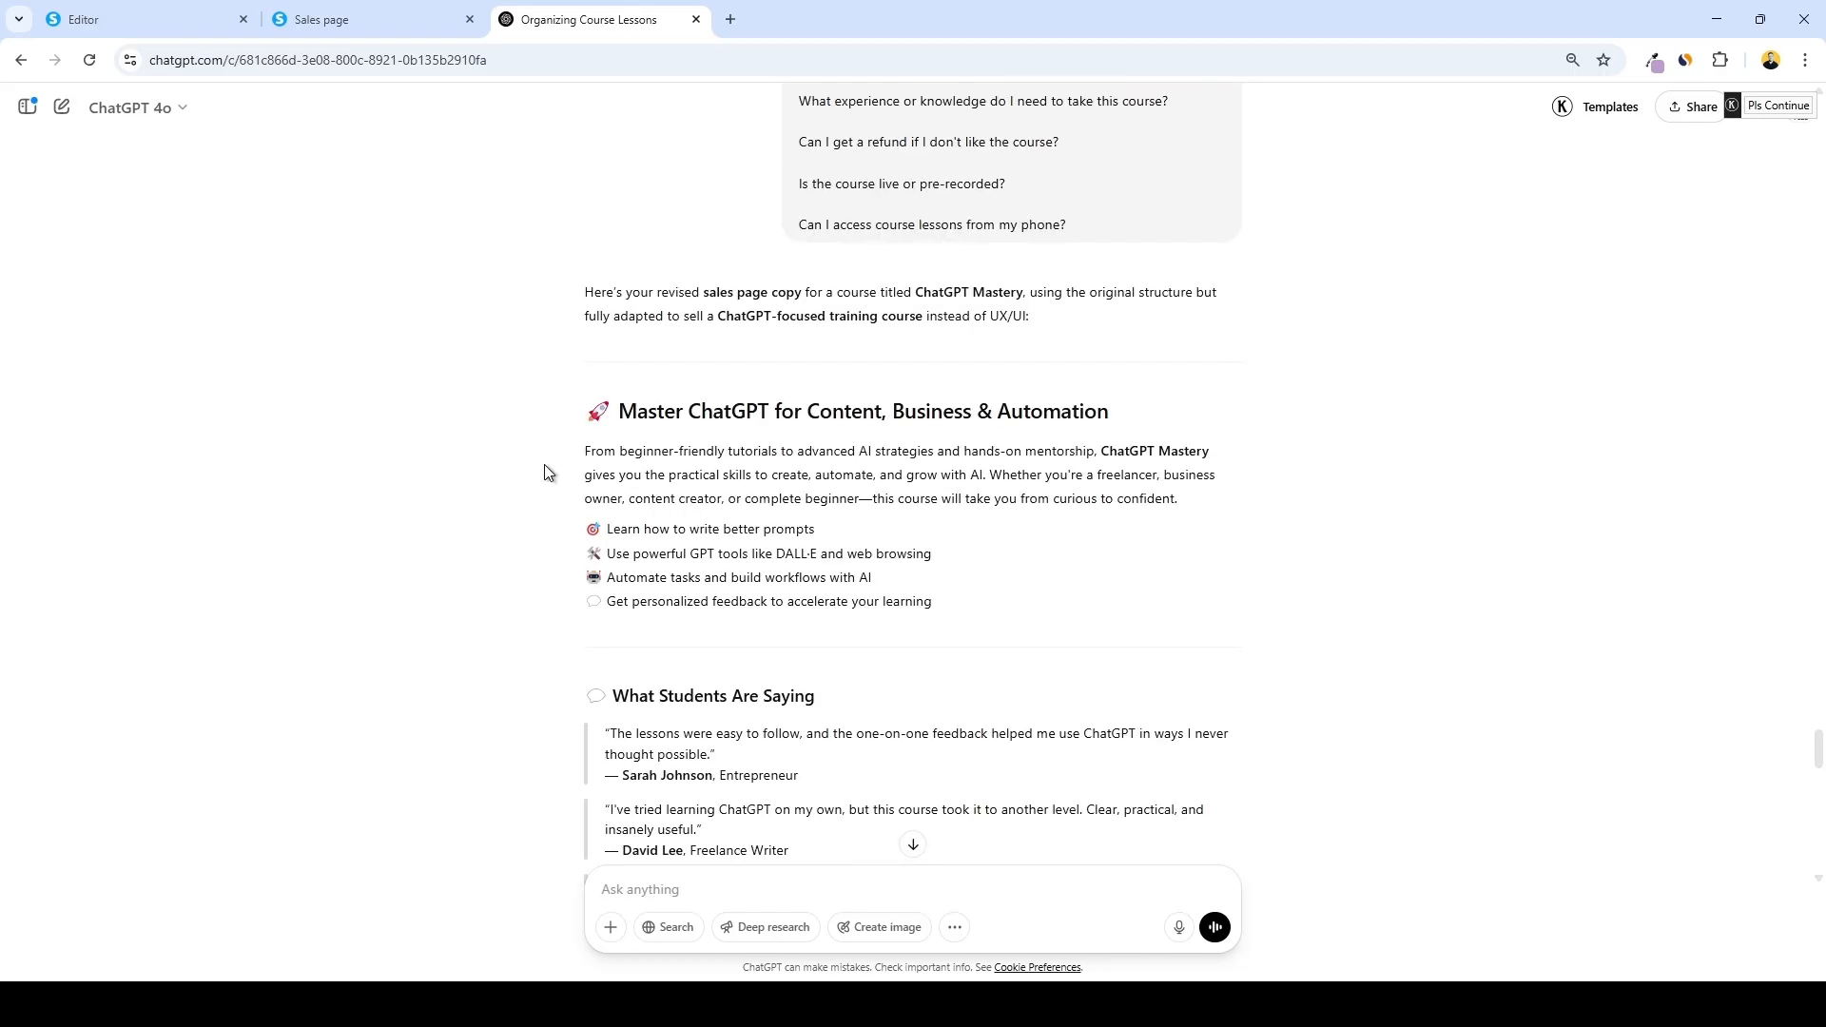
Replace the hero headline with the generated headline Master ChatGPT for Content, Business & Automation
left_click_drag(621, 412, 1111, 413)
key("ctrl+c")
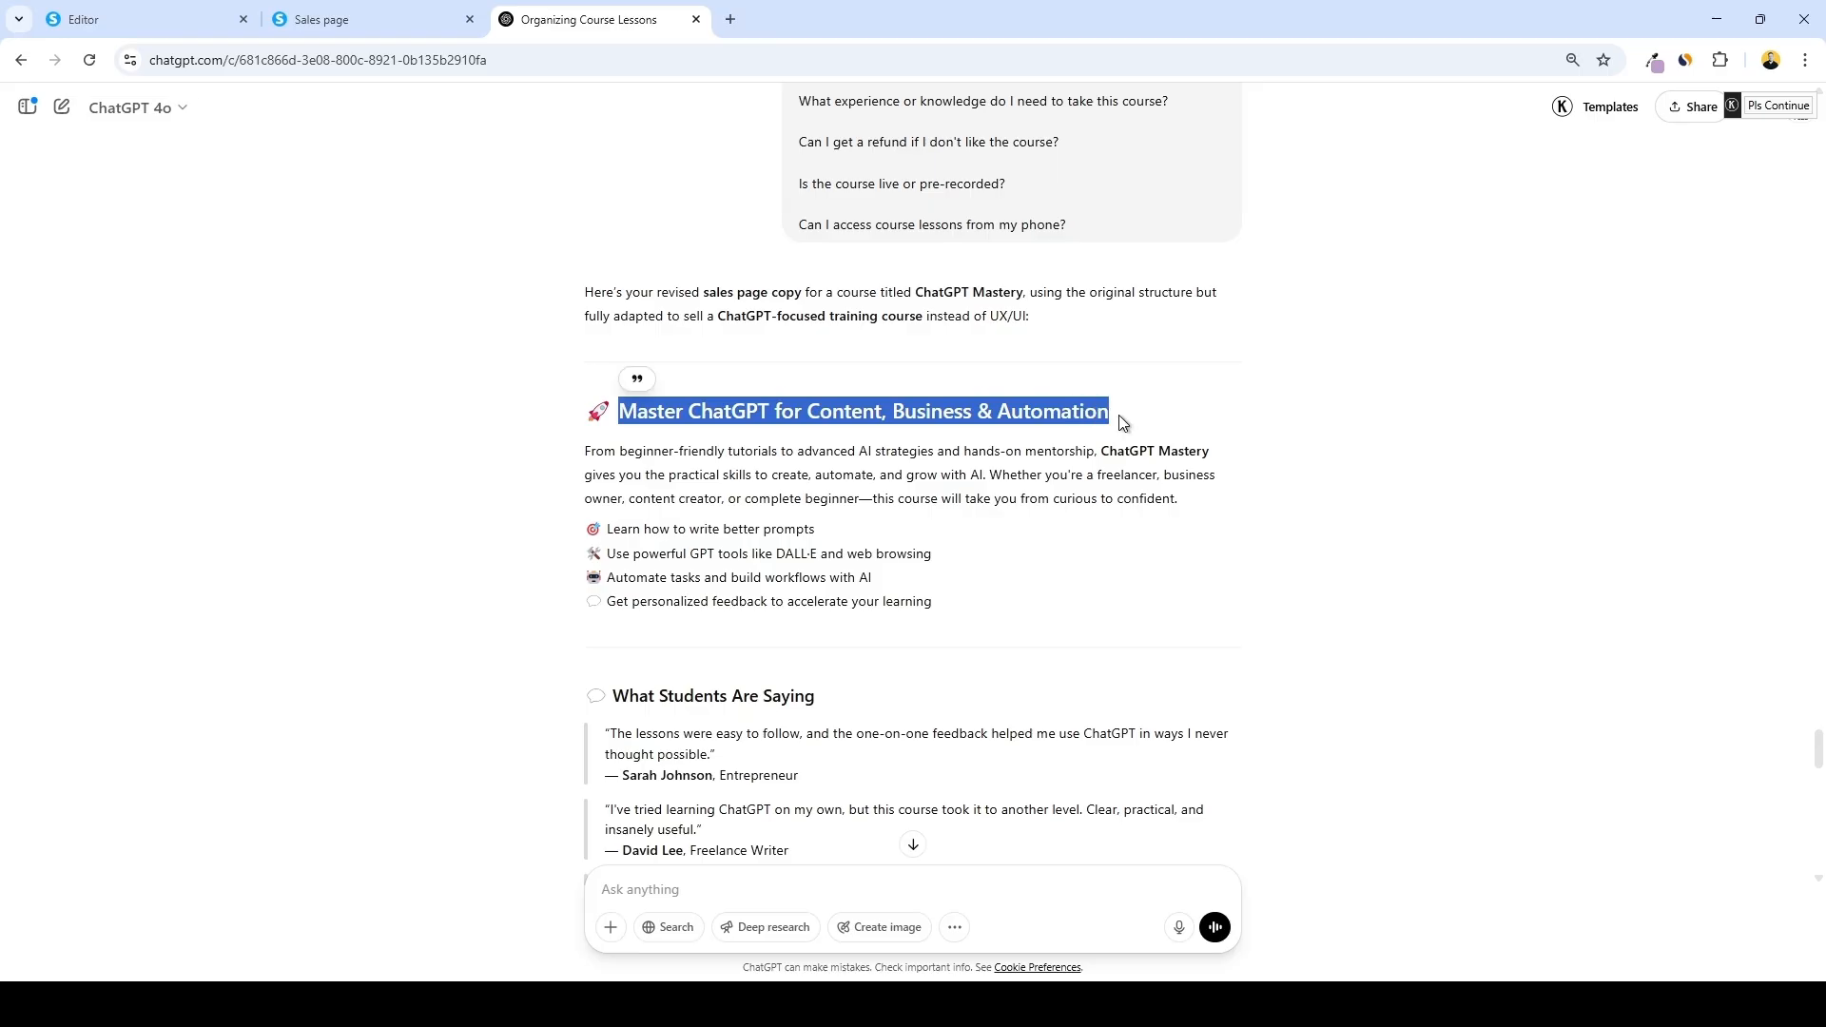
key("ctrl+1")
left_click(1067, 360)
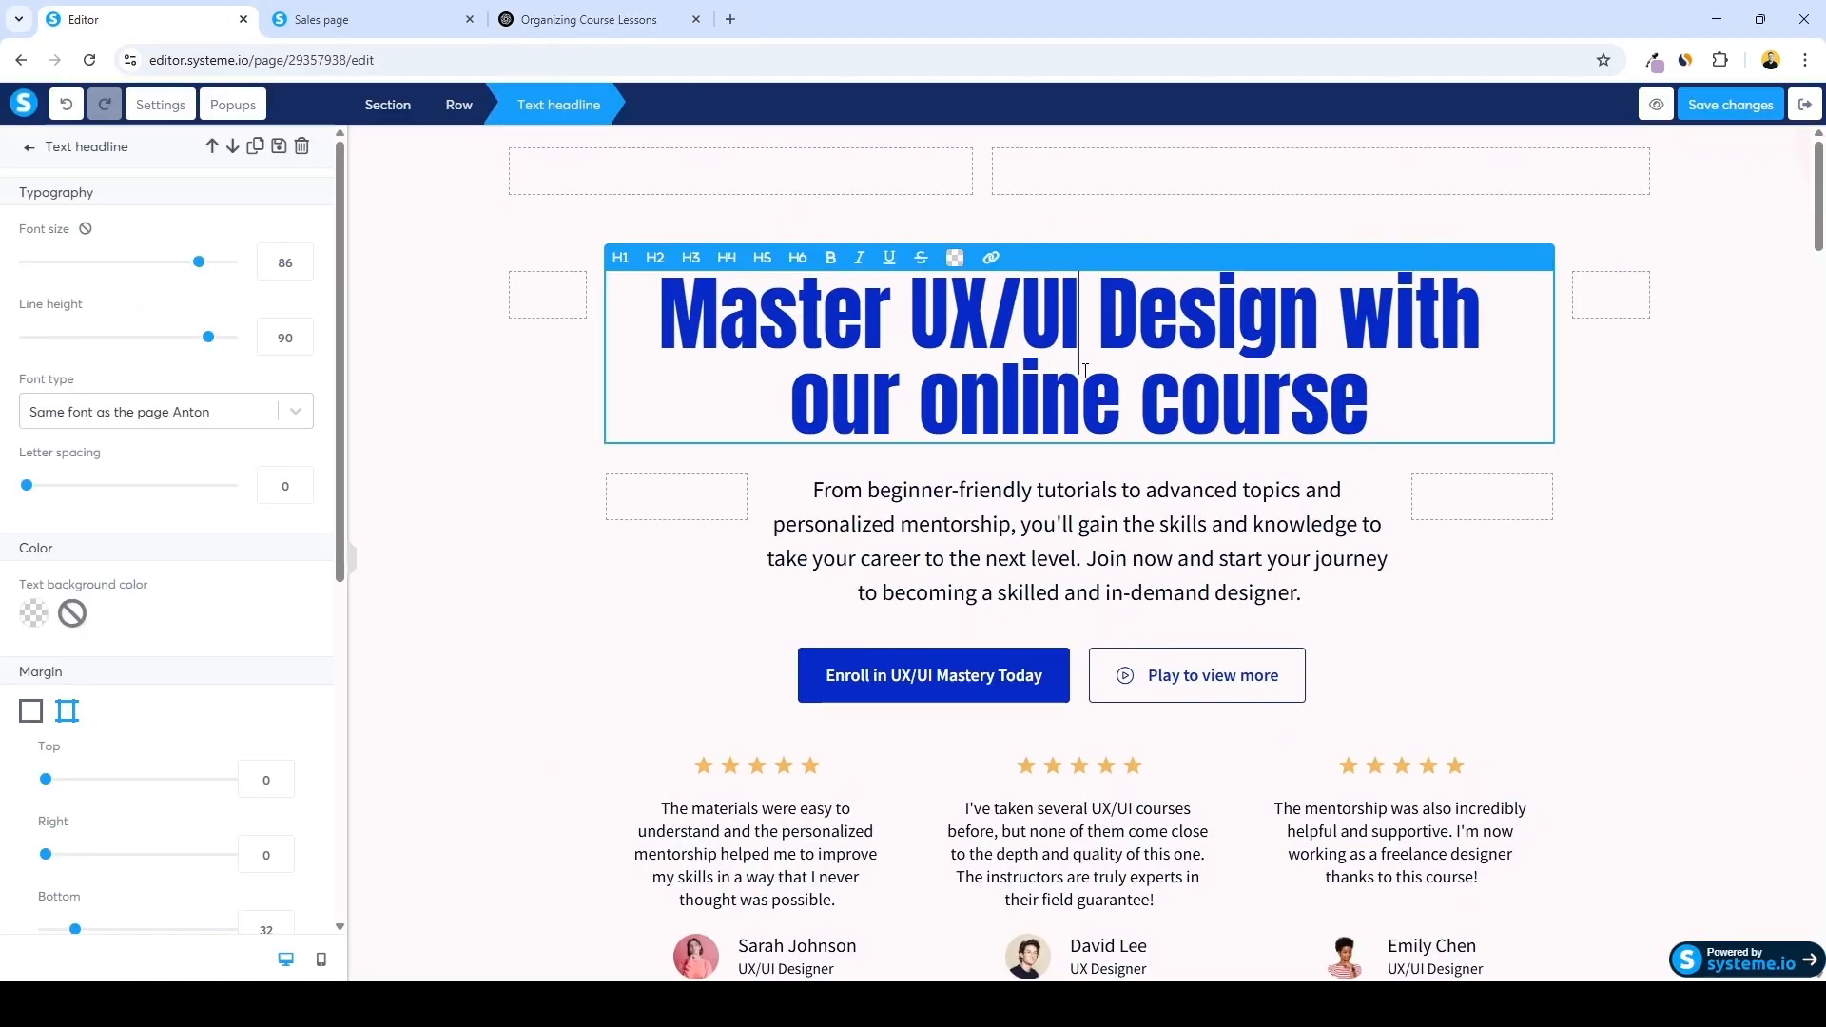
key("ctrl+a")
key("ctrl+v")
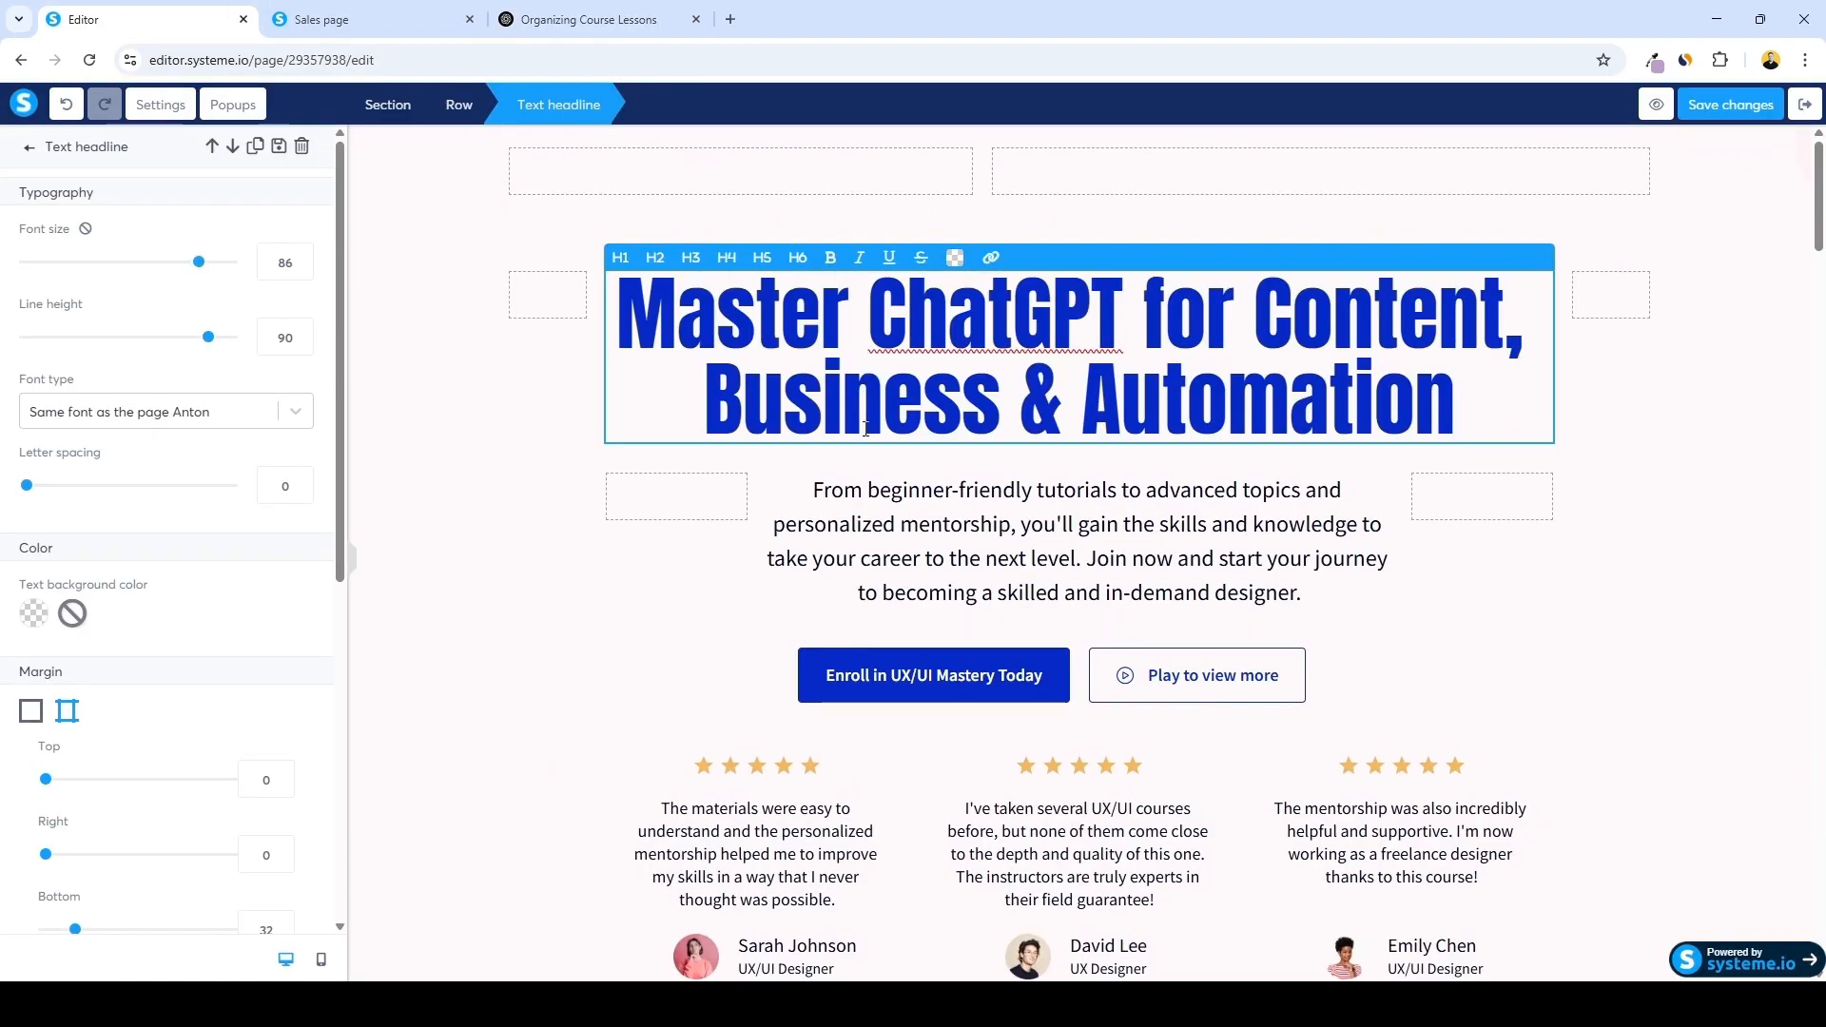
Copy the generated description and bullet points and paste them into the hero subtitle text
key("ctrl+3")
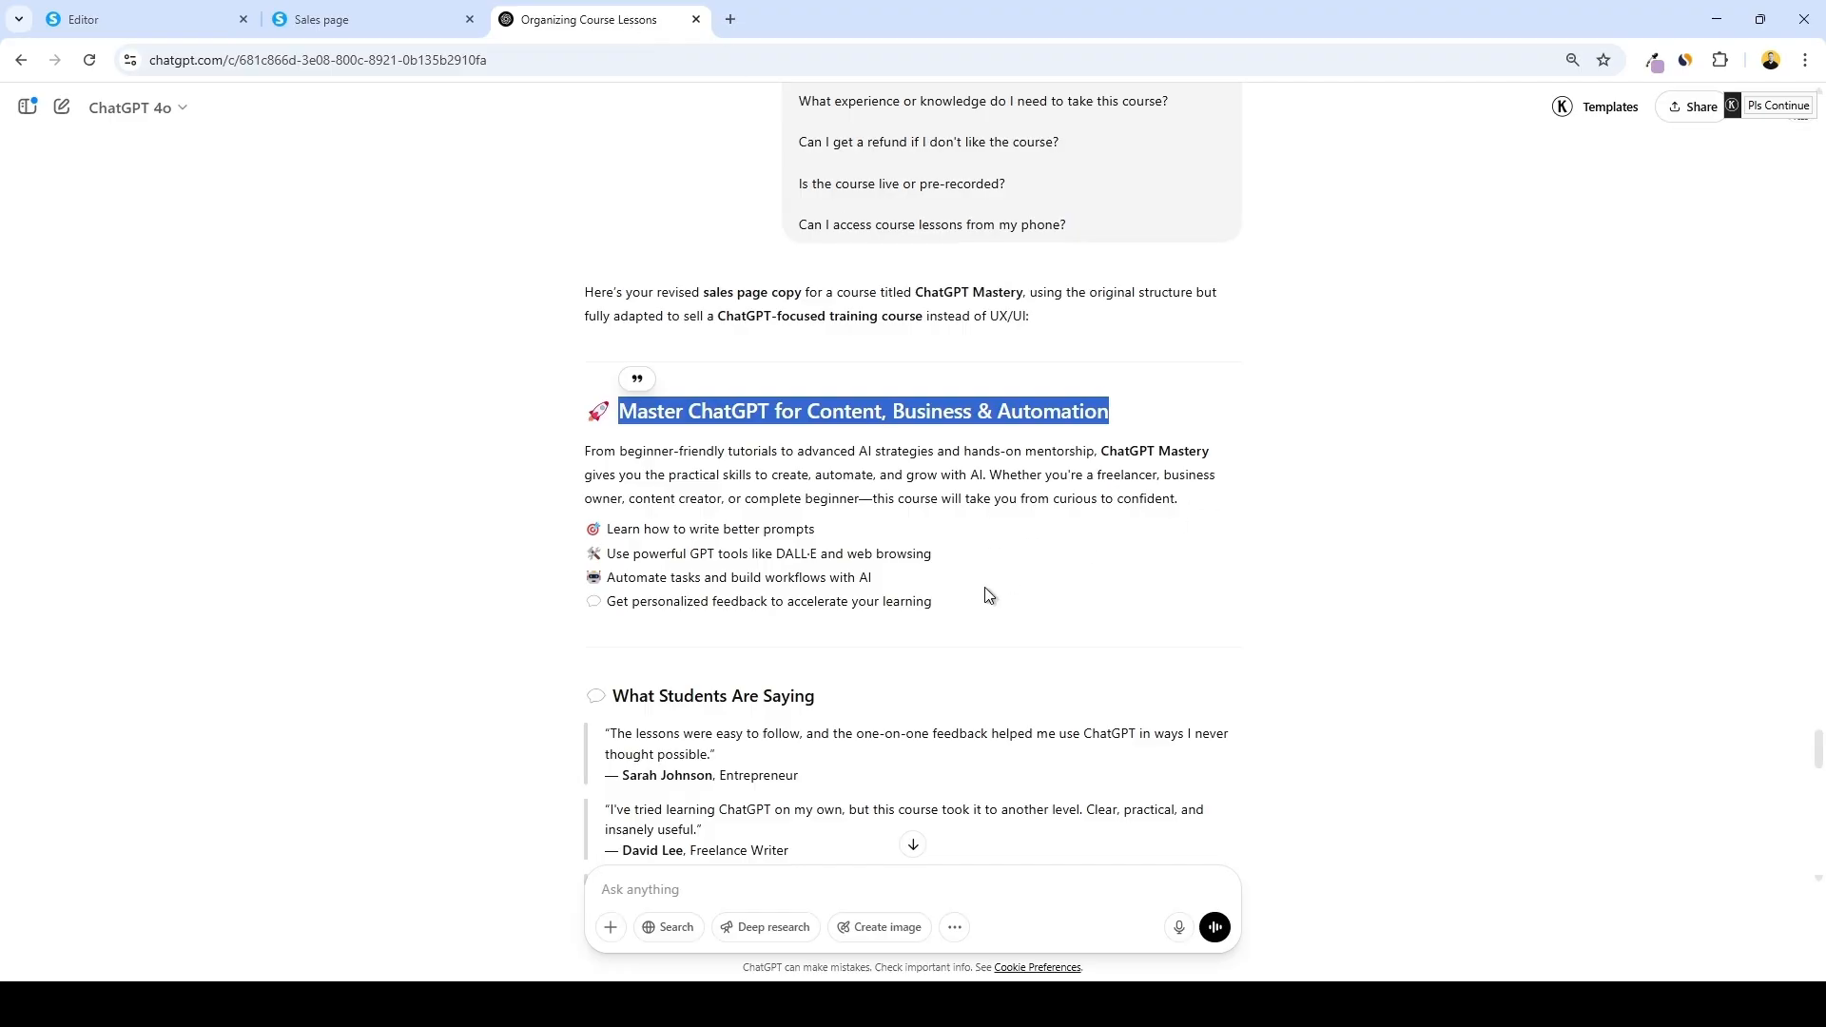
left_click_drag(984, 595, 573, 458)
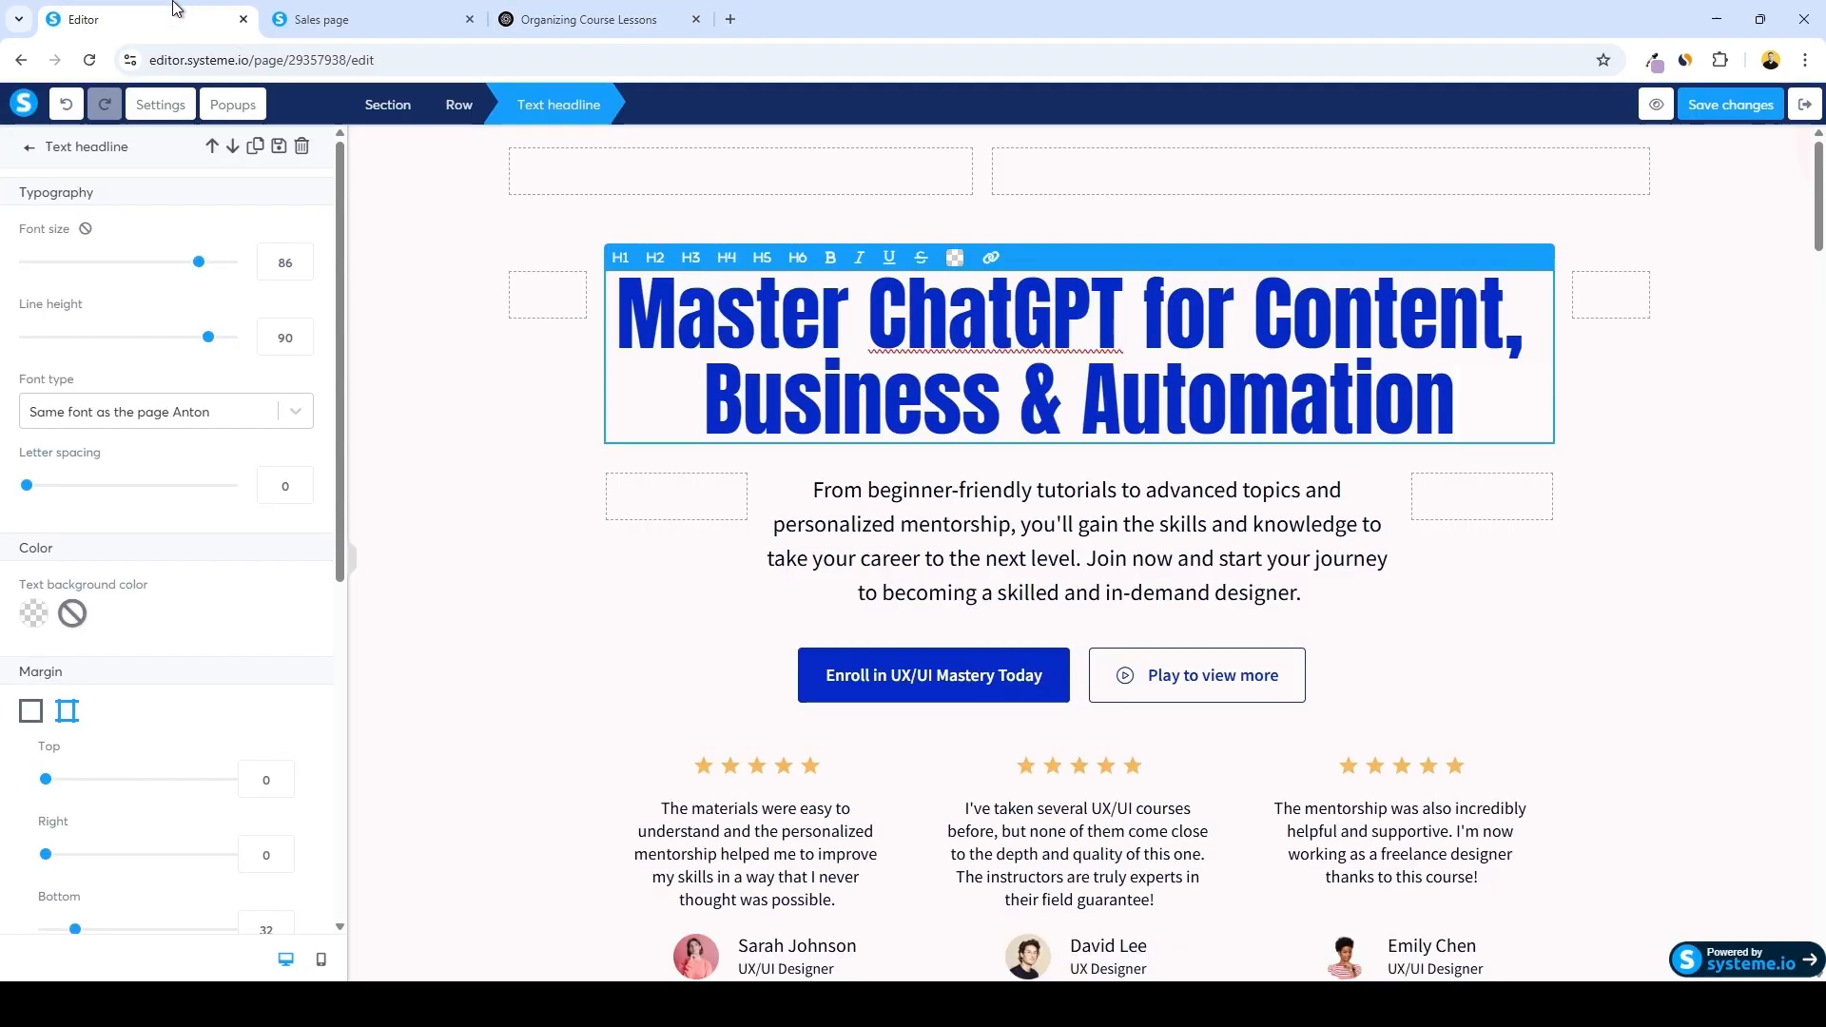
left_click(143, 19)
type("From beginner-friendly tutorials to advanced AI strategies and hands-on mentorship, ChatGPT Mastery gives you the practical skills to create, automate, and grow with AI. Whether you're a freelancer, business owner, content creator, or complete beginner—this course will take you from curious to confident. Learn how to write better prompts Use powerful GPT tools like DALL·E and web browsing Automate tasks and build workflows with AI Get personalized feedback to accelerate your learning")
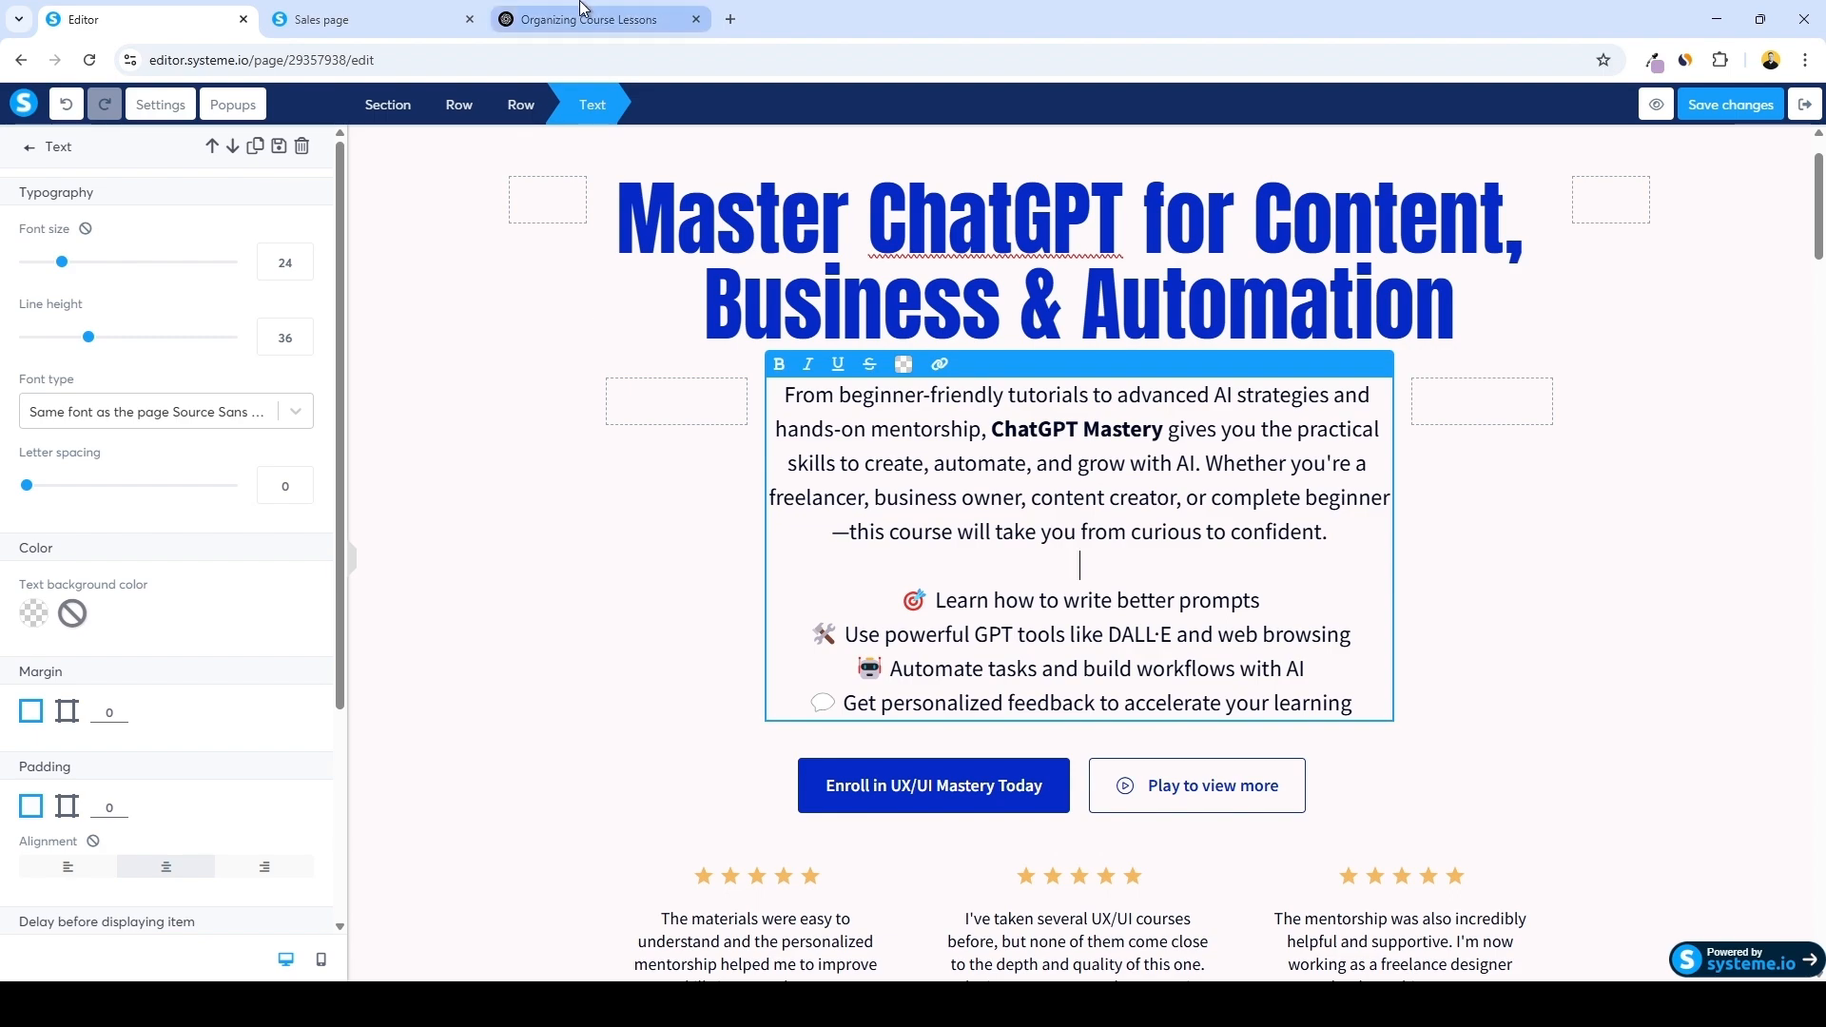
Return to the generated copy and select the What Students Are Saying heading
key("ctrl+3")
left_click(983, 610)
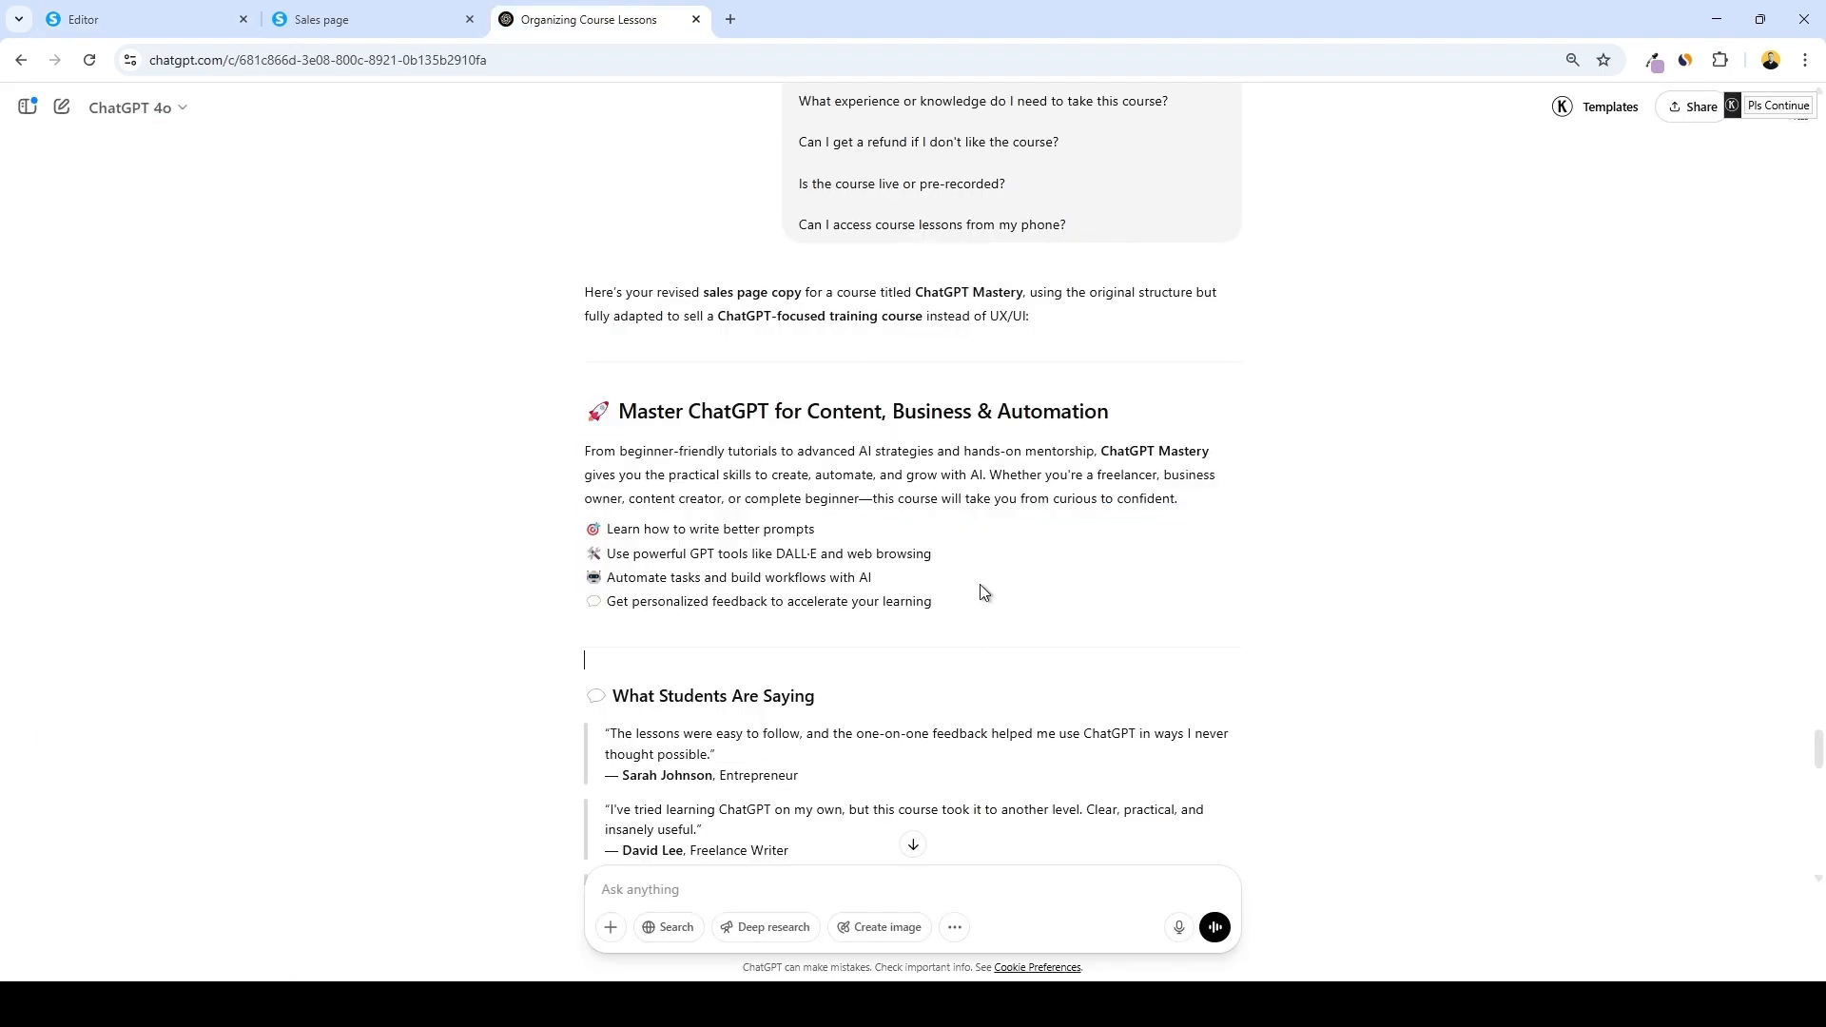
scroll(982, 593, "down", 2)
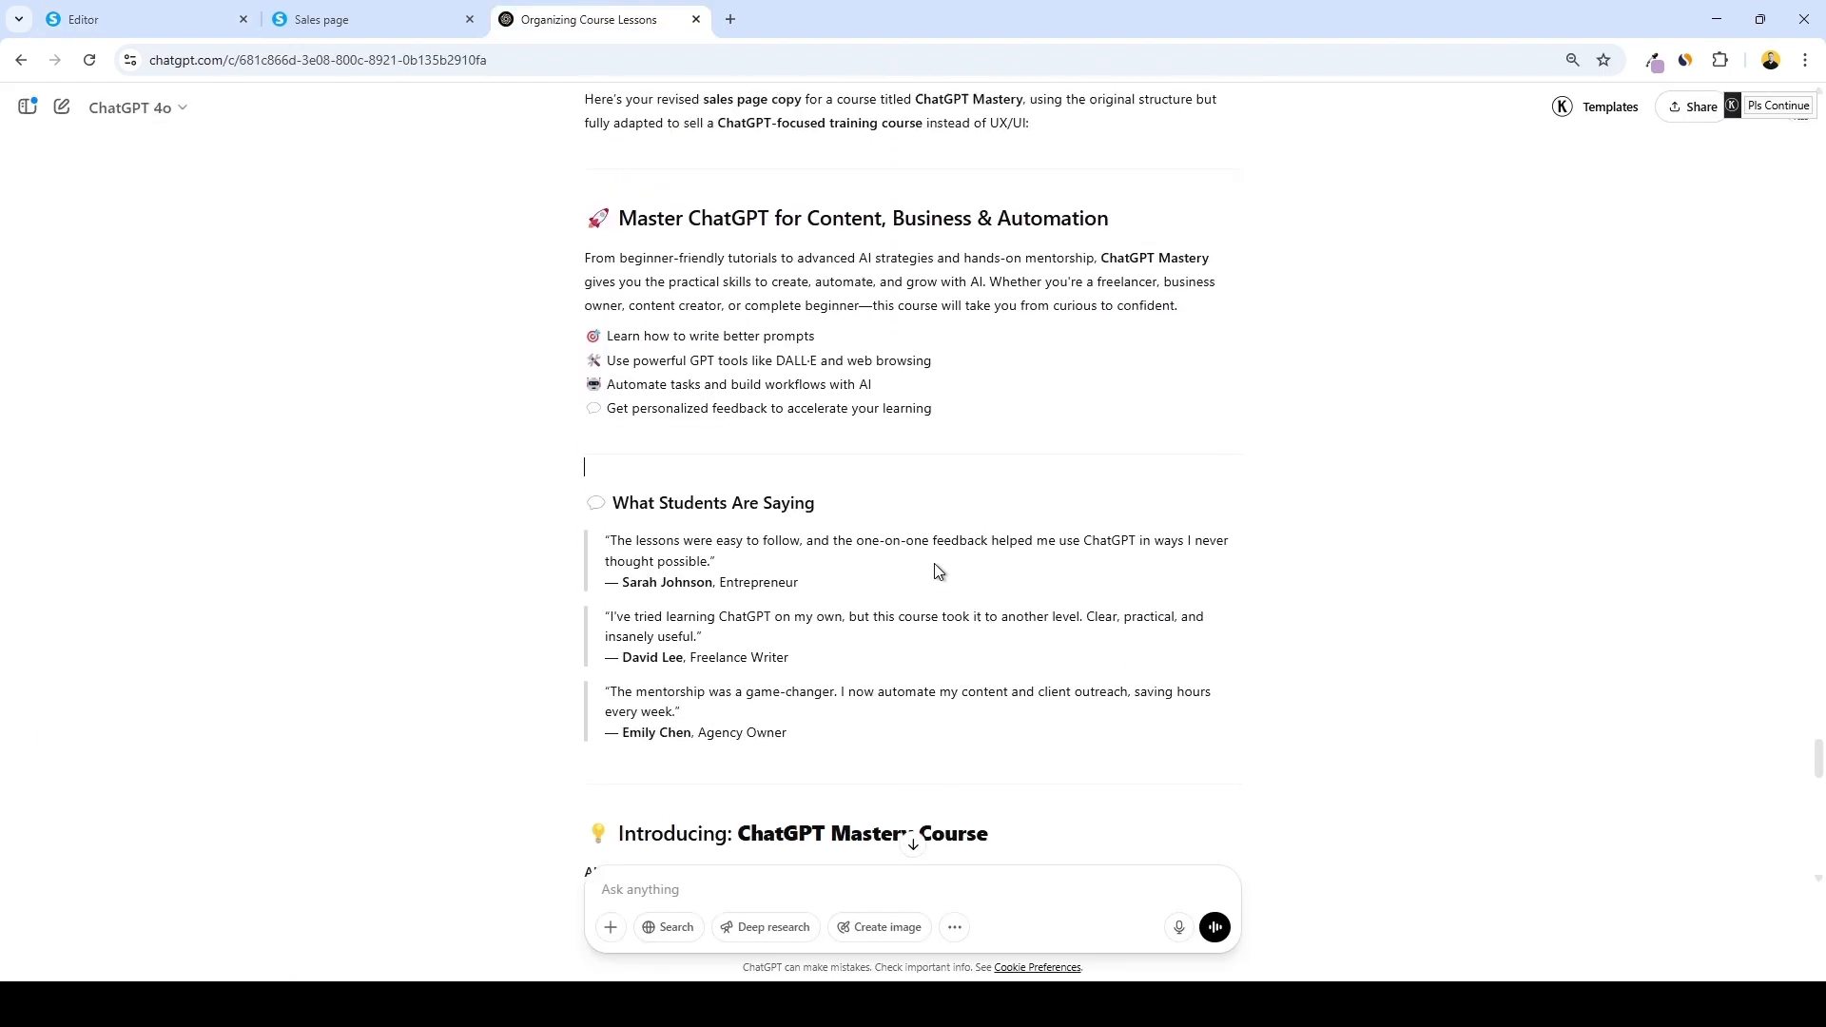
left_click_drag(618, 504, 635, 505)
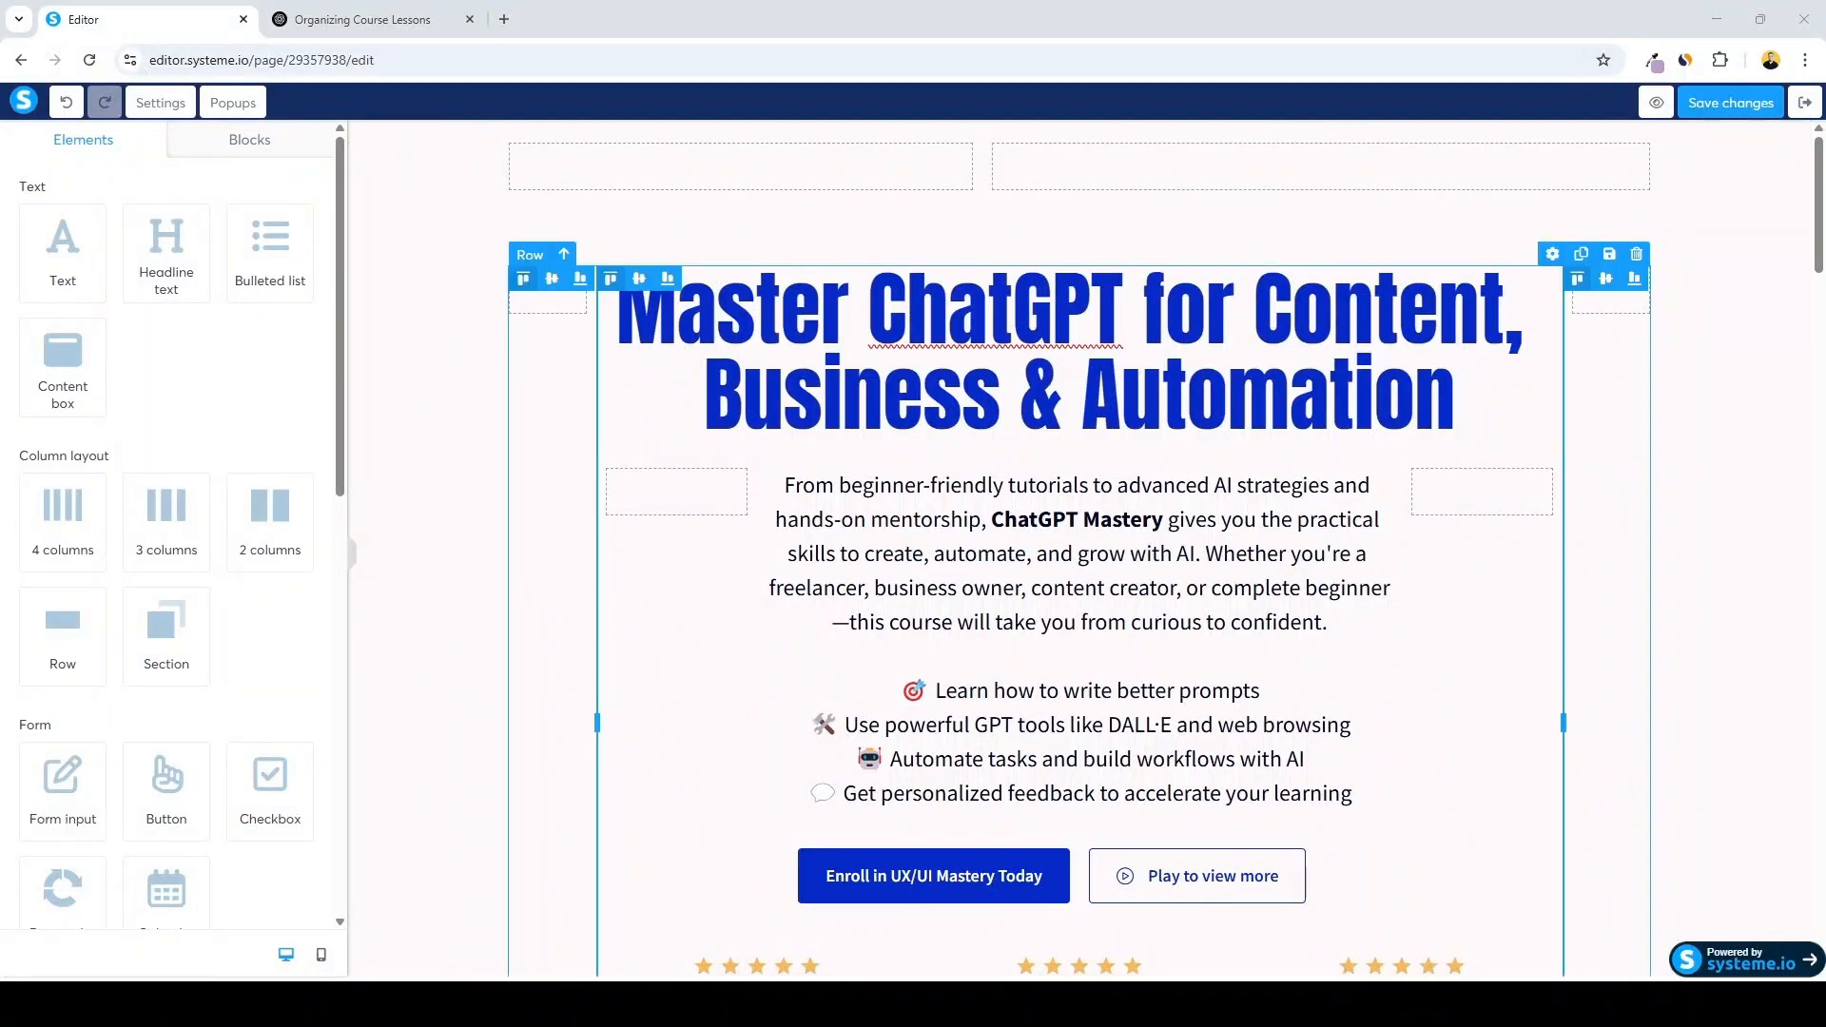
Scroll through the editor to review the rewritten sales page sections
scroll(1084, 552, "down", 5)
scroll(1084, 552, "down", 10)
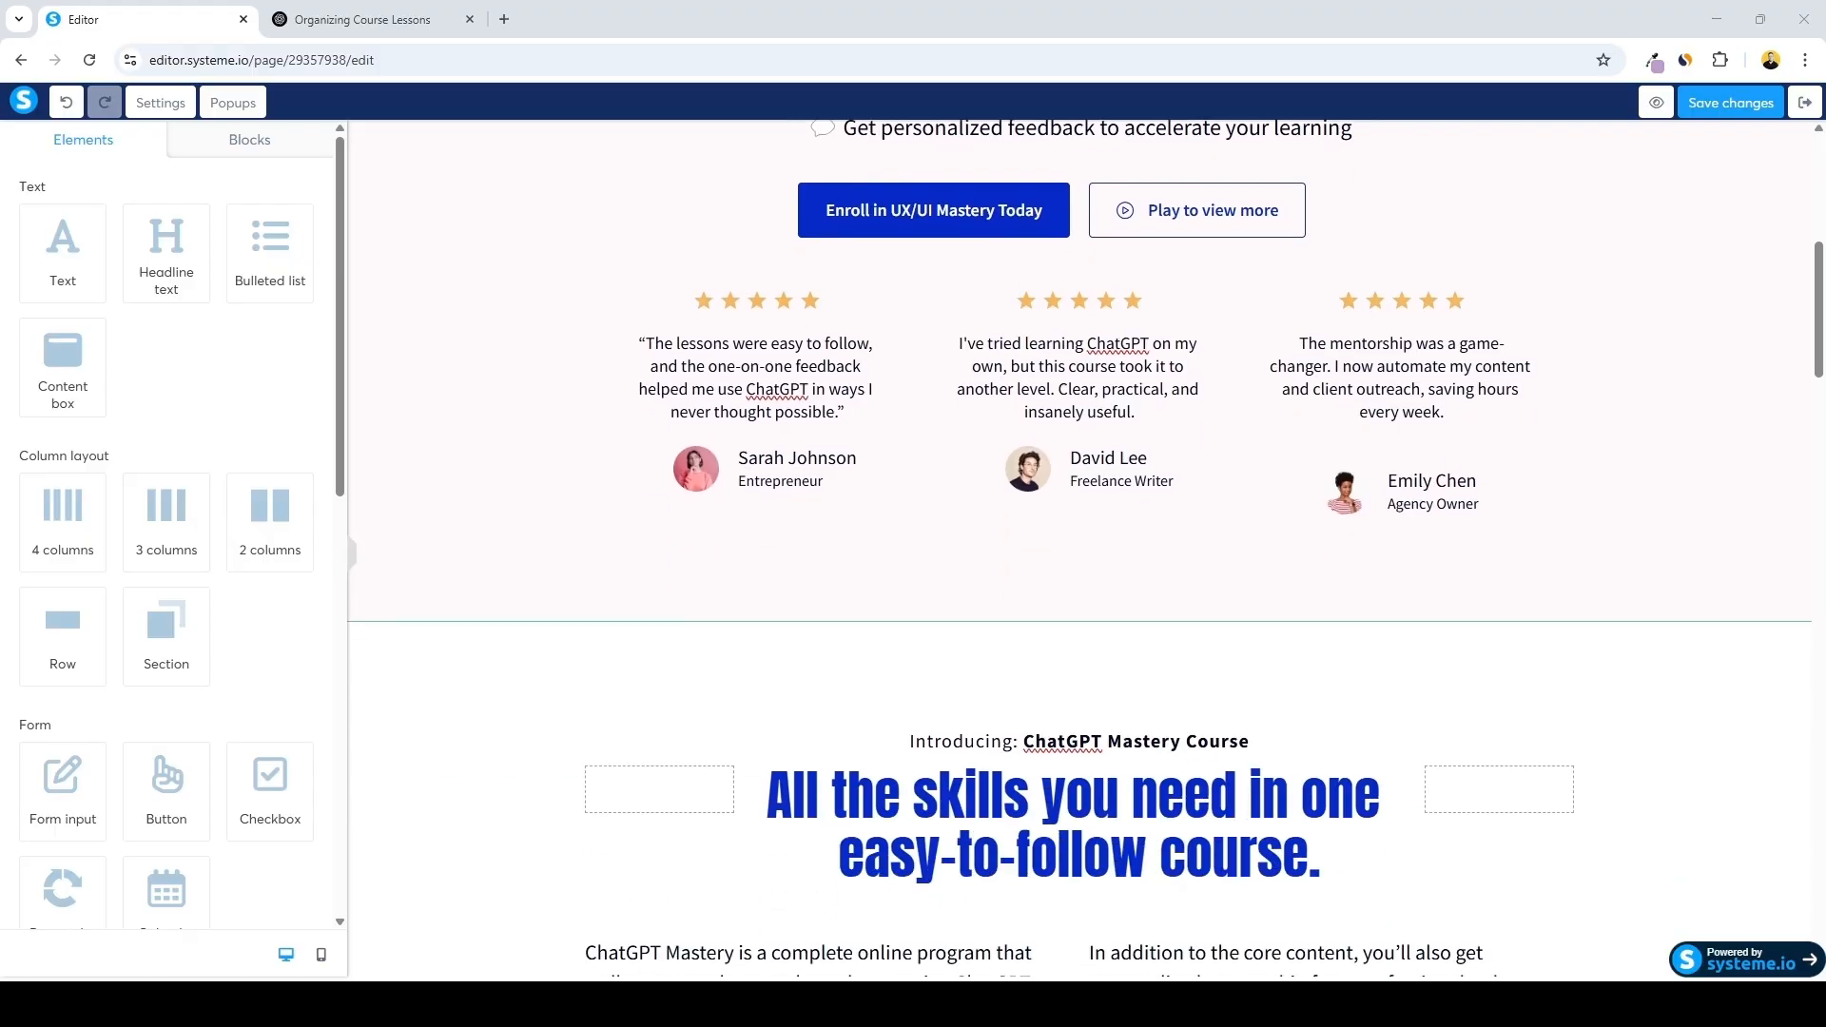
scroll(1084, 551, "down", 13)
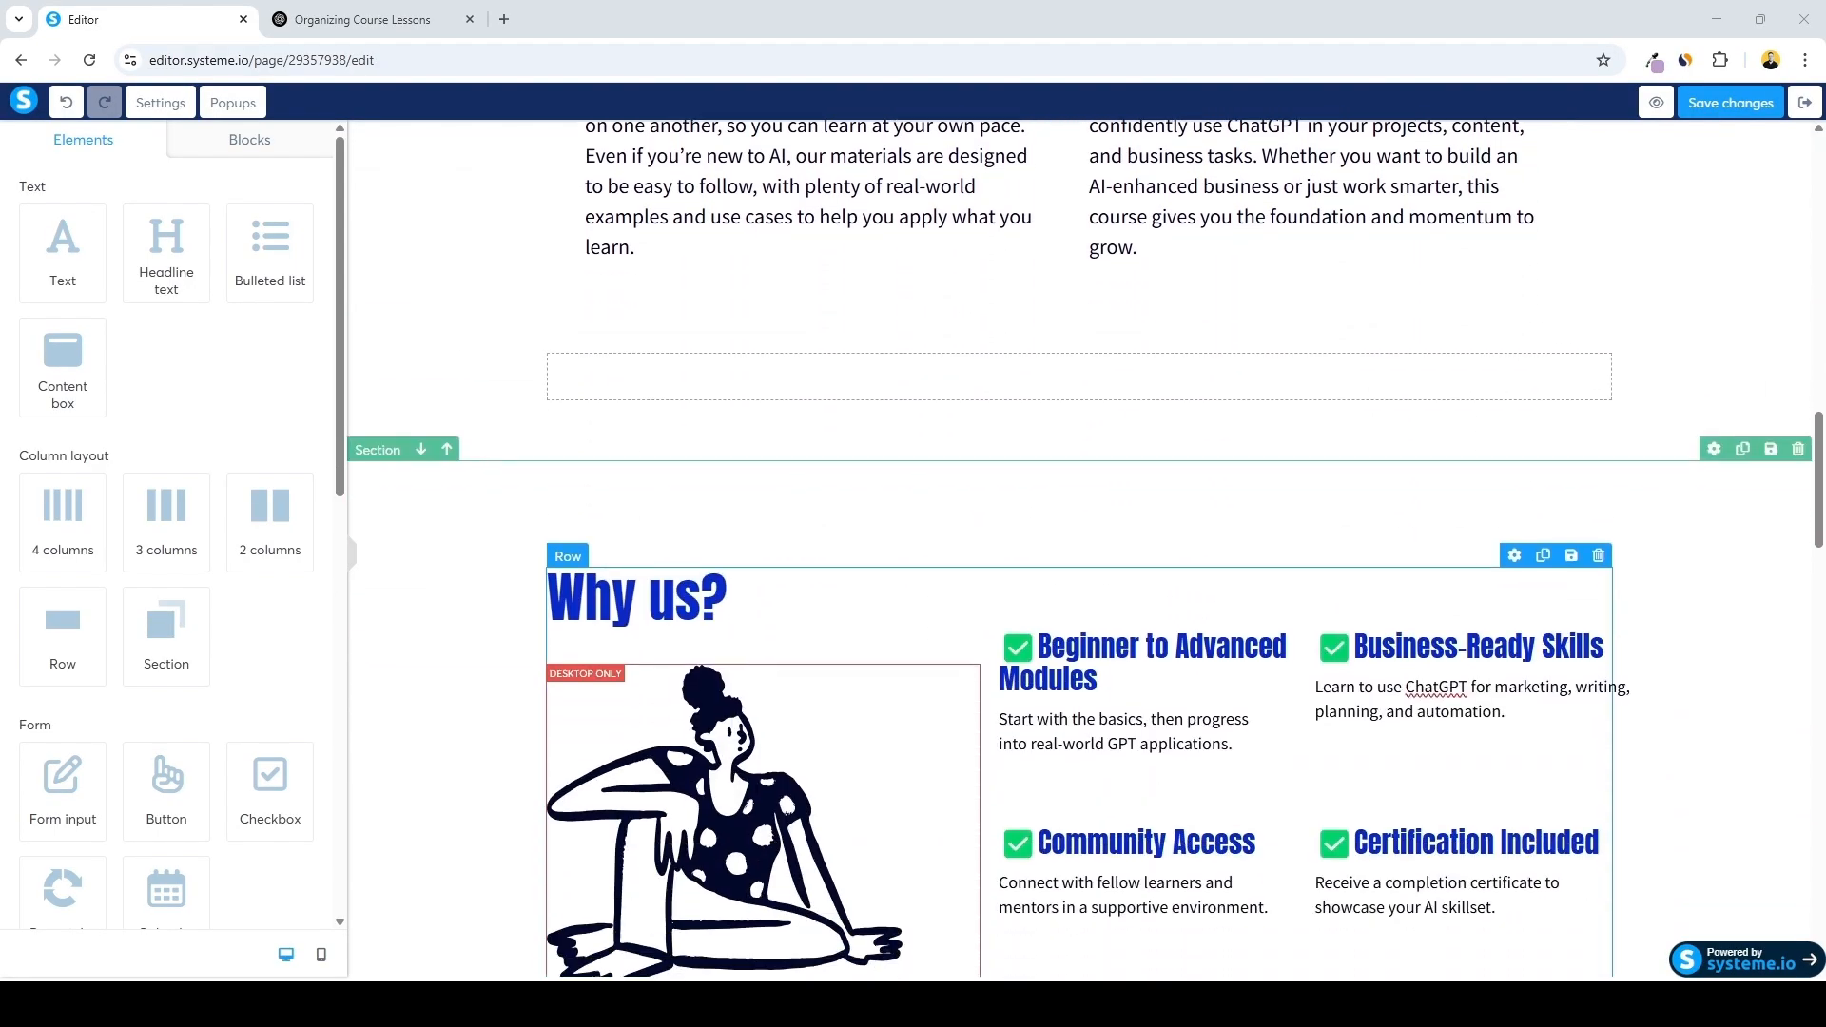
scroll(1084, 552, "down", 2)
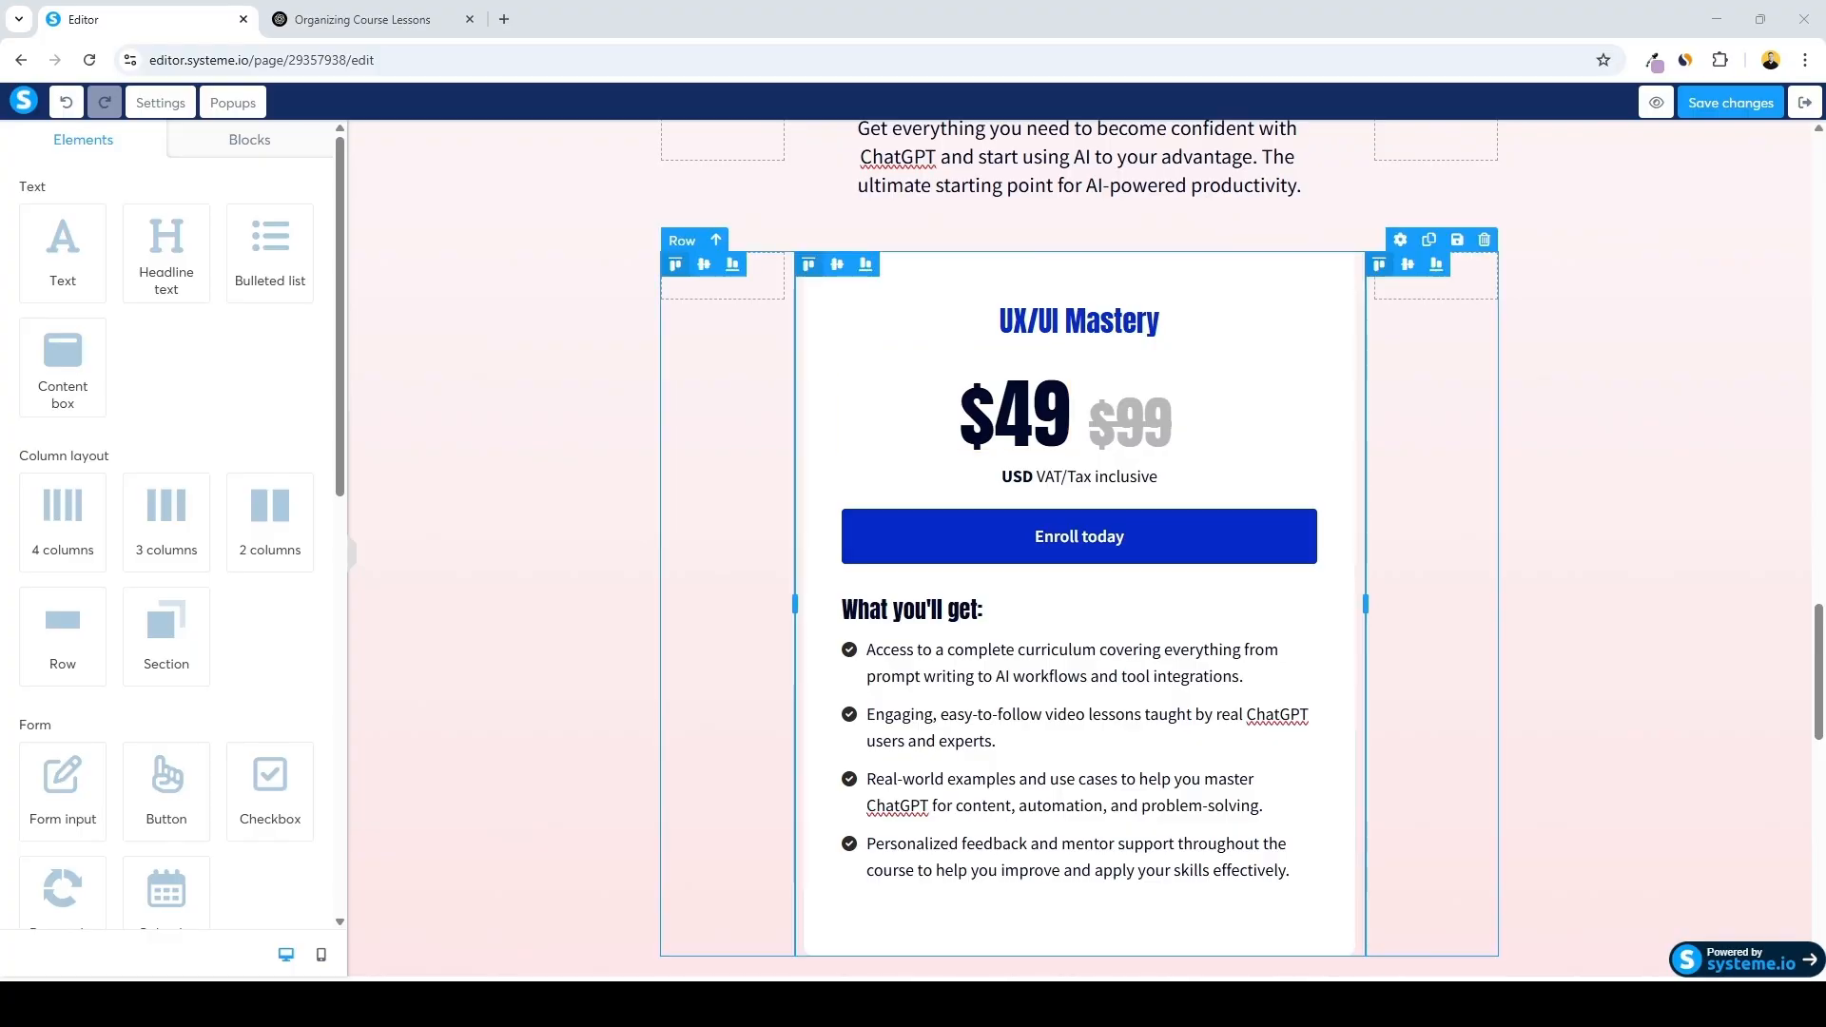
scroll(1084, 551, "down", 11)
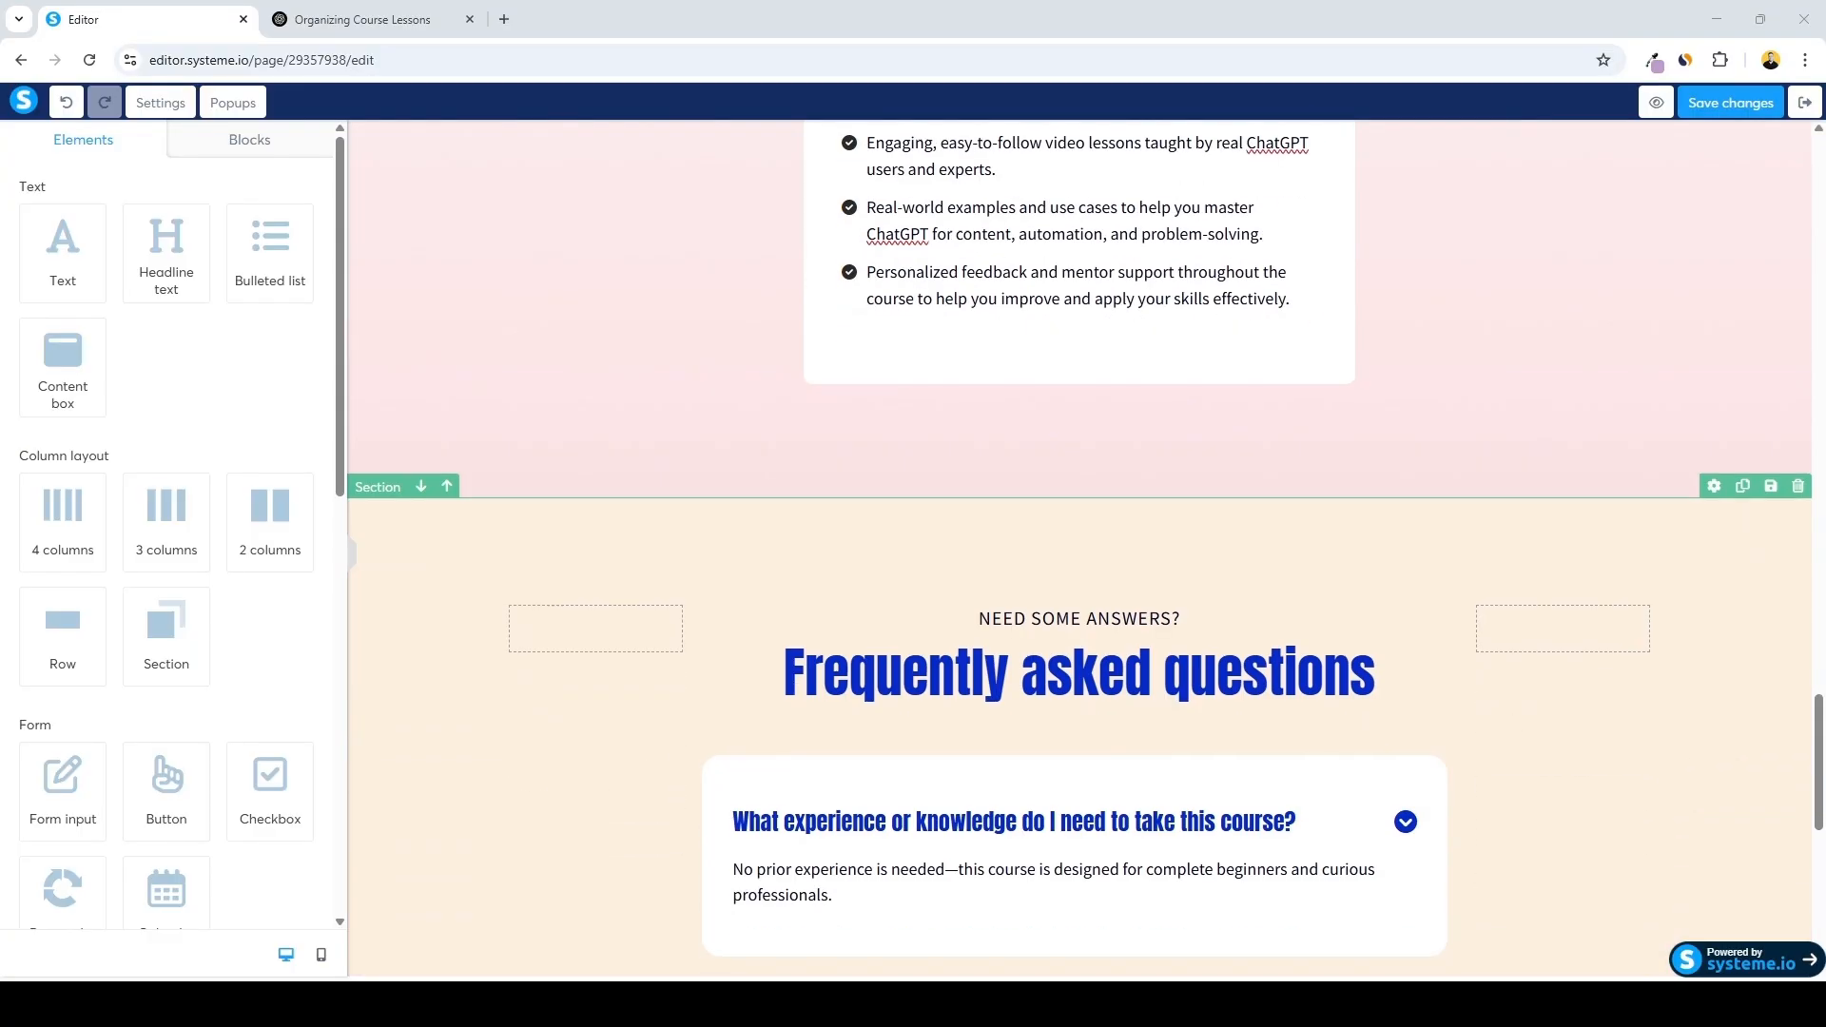
scroll(1084, 552, "down", 1)
scroll(1084, 551, "up", 12)
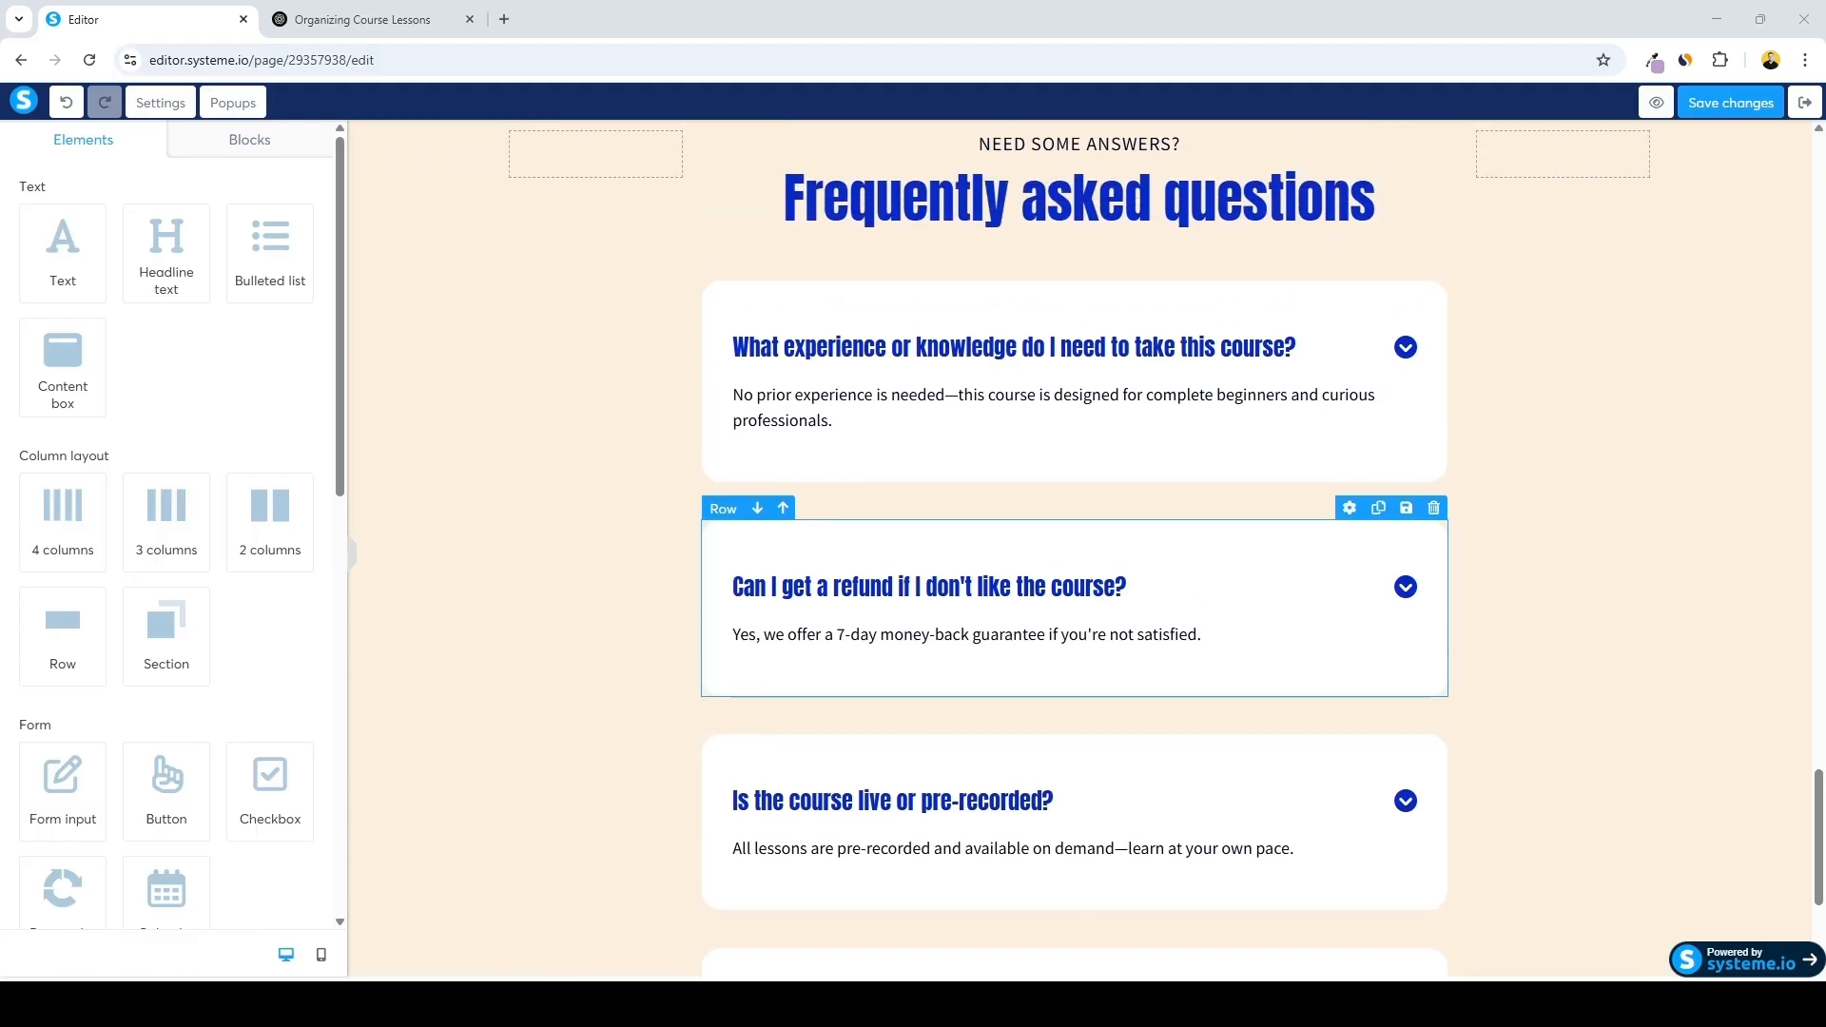
scroll(1084, 551, "up", 20)
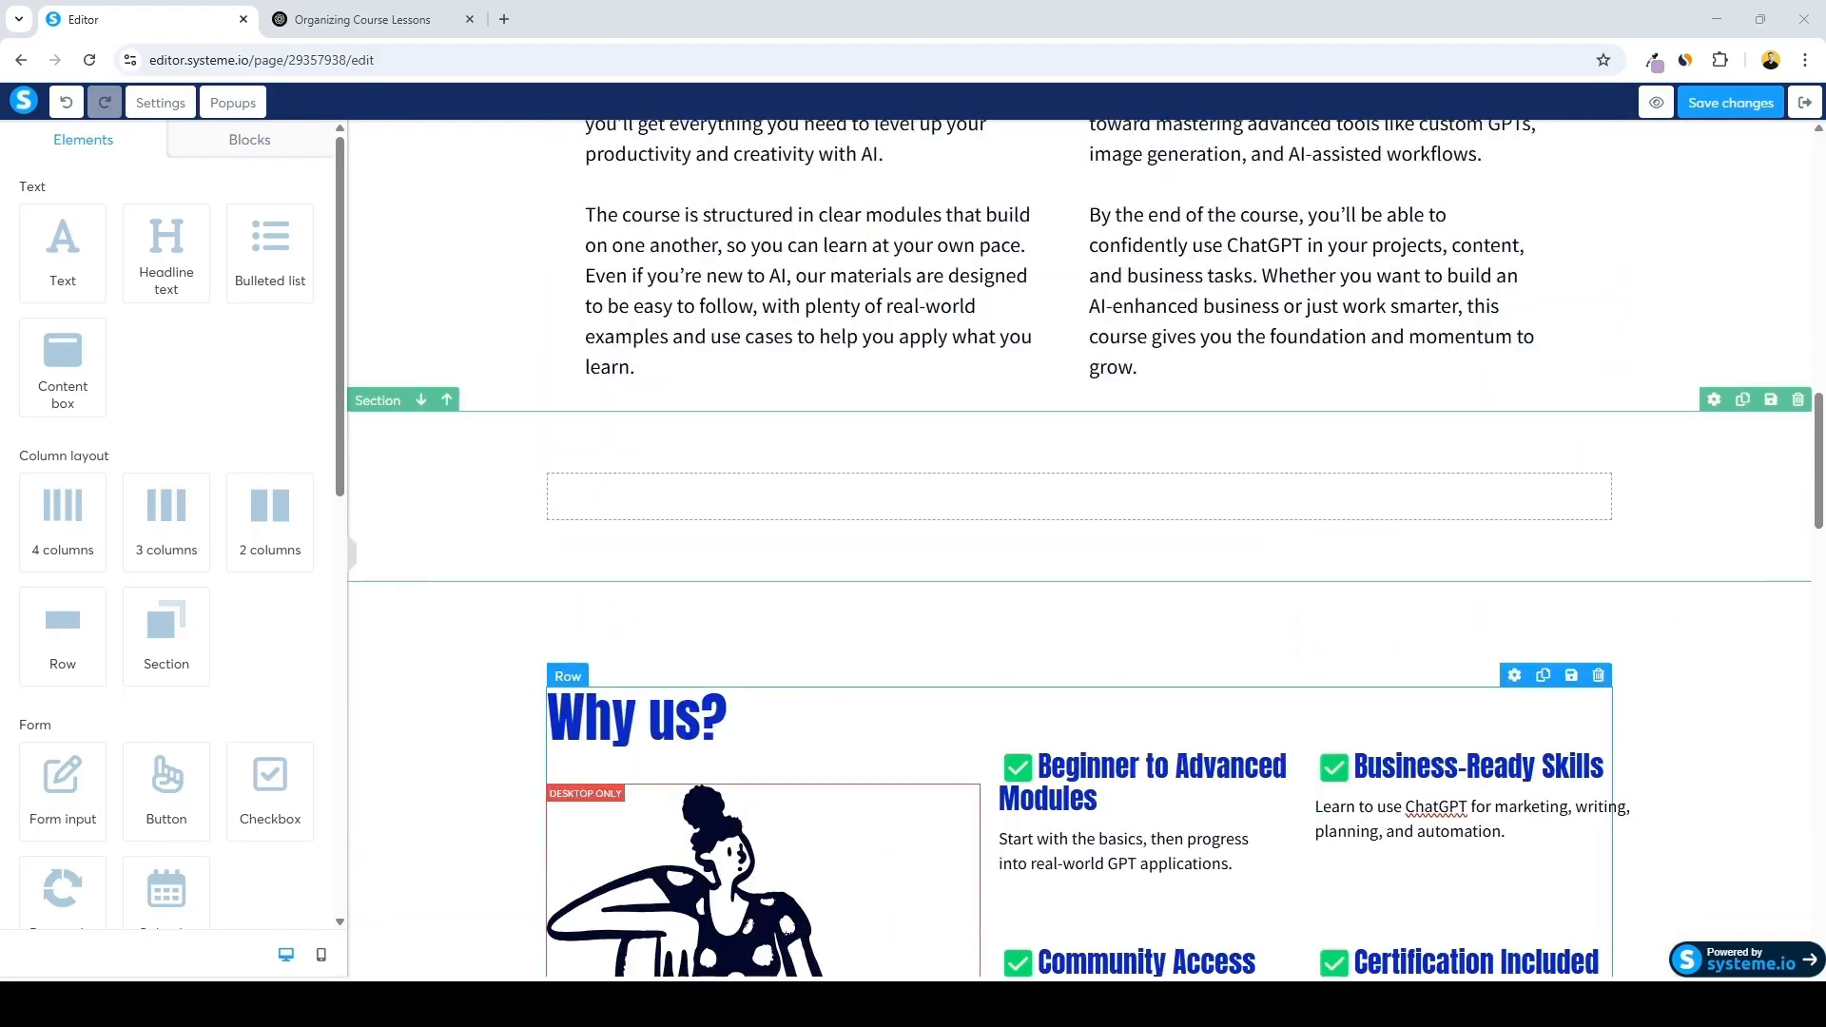
scroll(1083, 551, "up", 3)
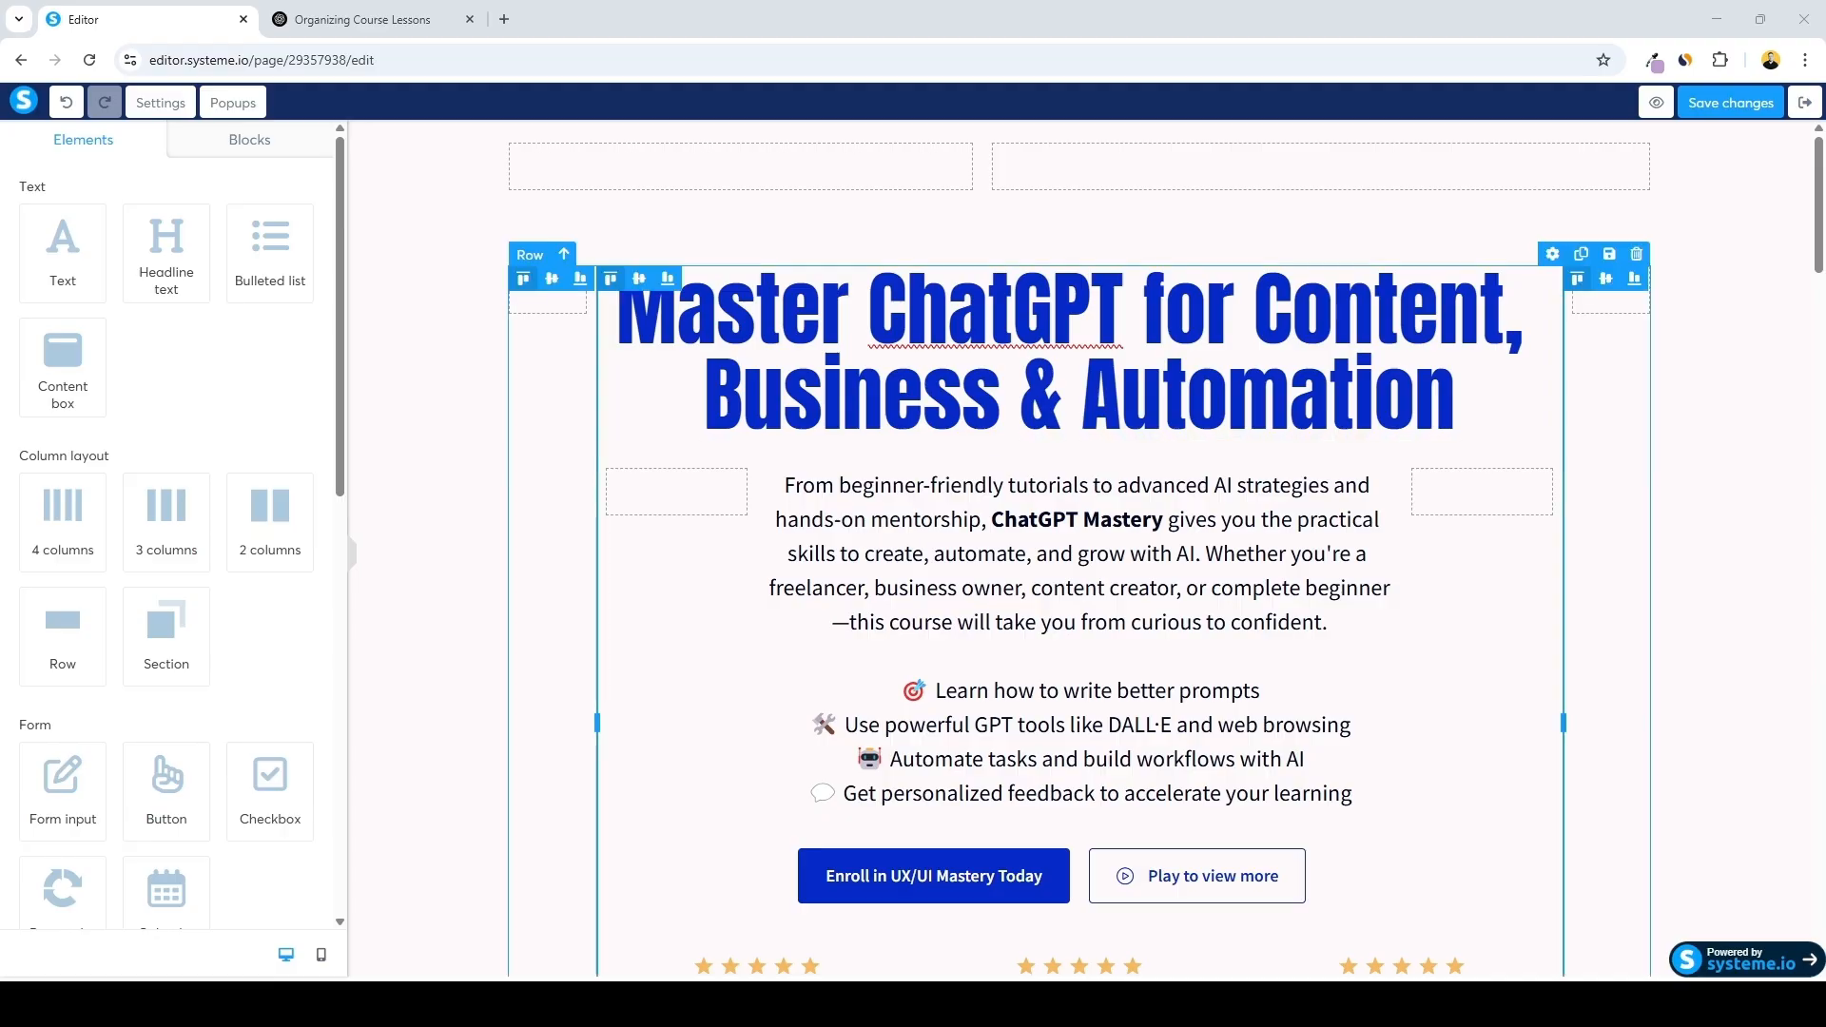
Add a two-column row below the hero headline and place an image element in each column
left_click_drag(285, 533, 1072, 451)
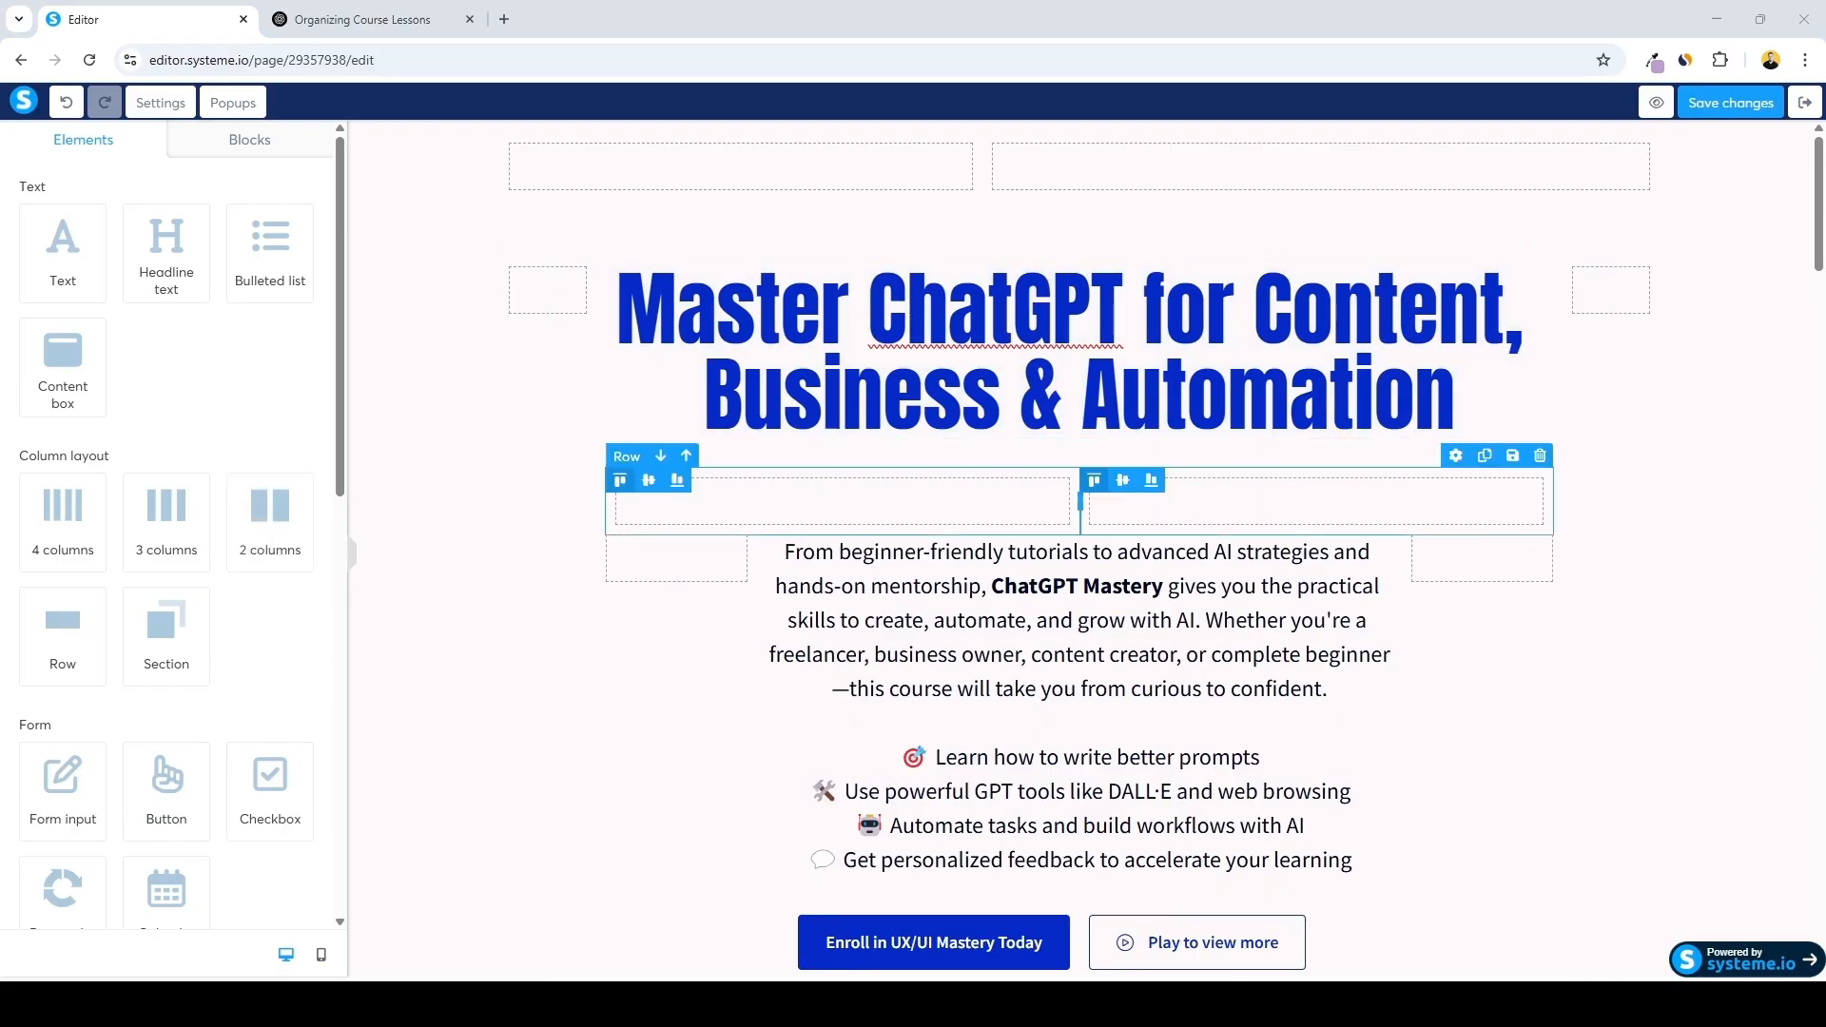
scroll(171, 523, "down", 3)
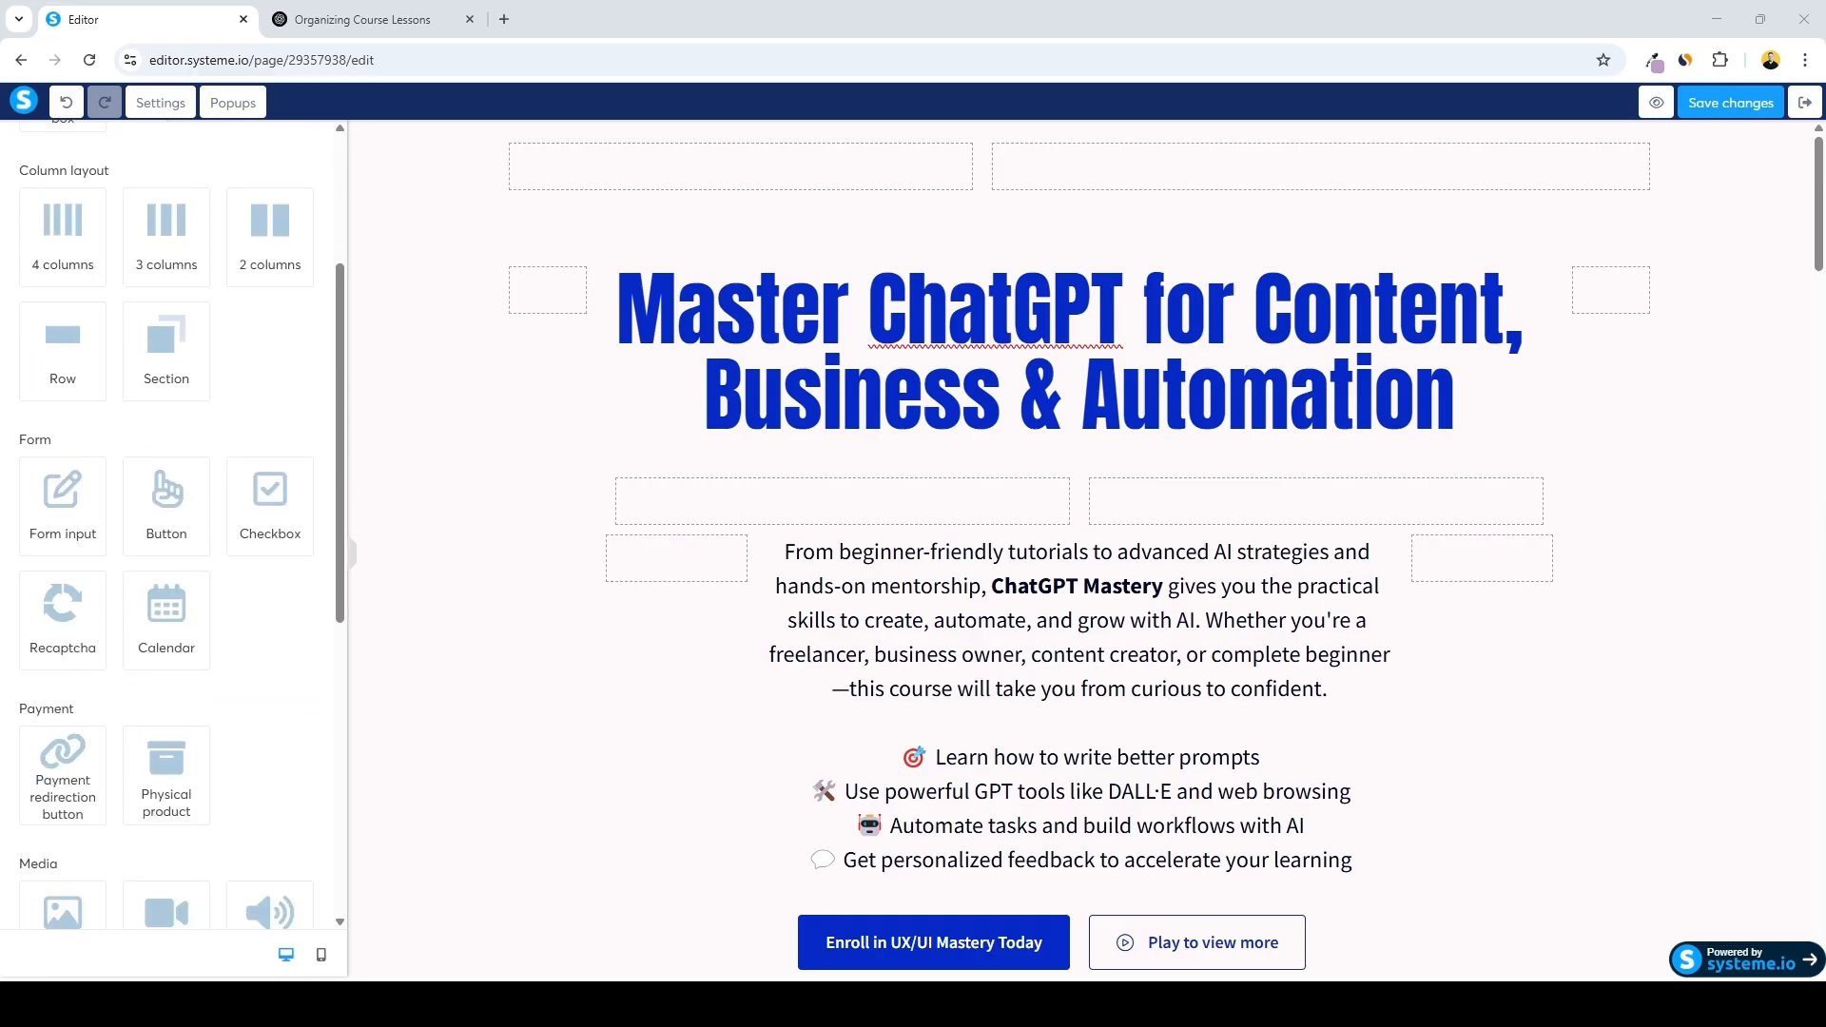
scroll(171, 523, "down", 2)
left_click_drag(63, 732, 844, 498)
left_click_drag(99, 740, 1201, 501)
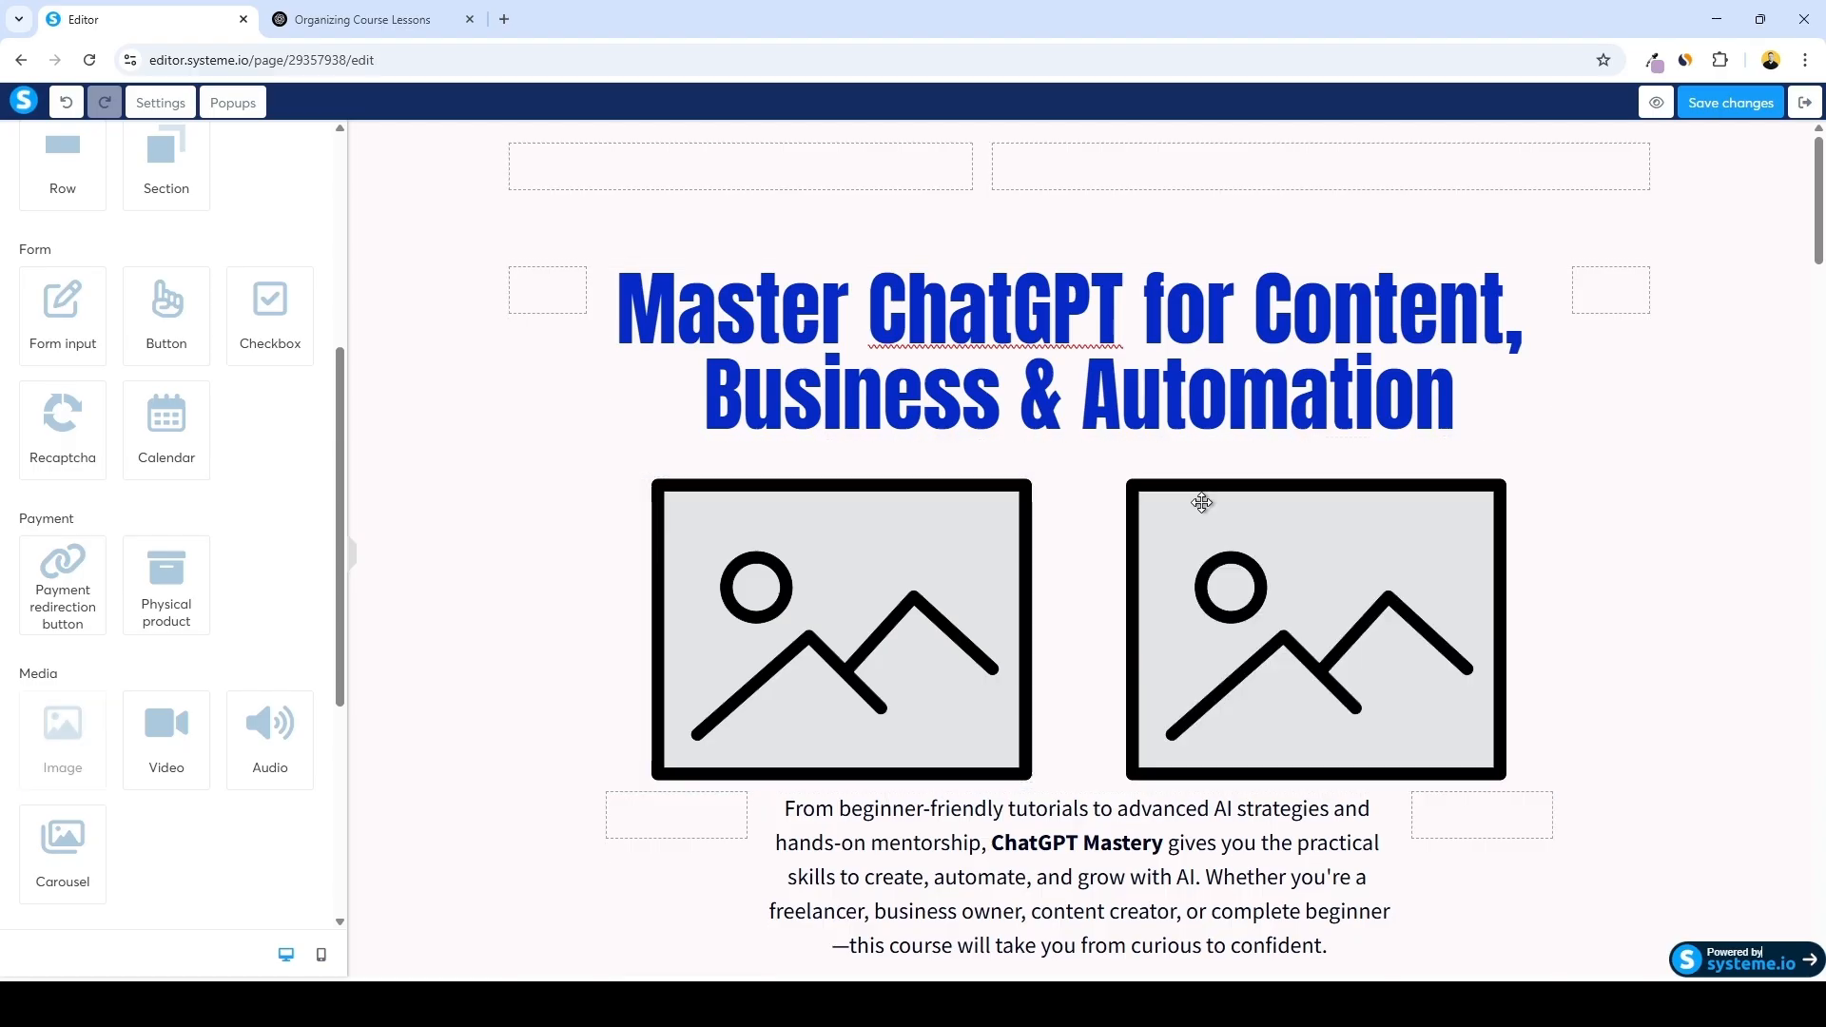
Upload the course product image into the left image element
left_click(813, 561)
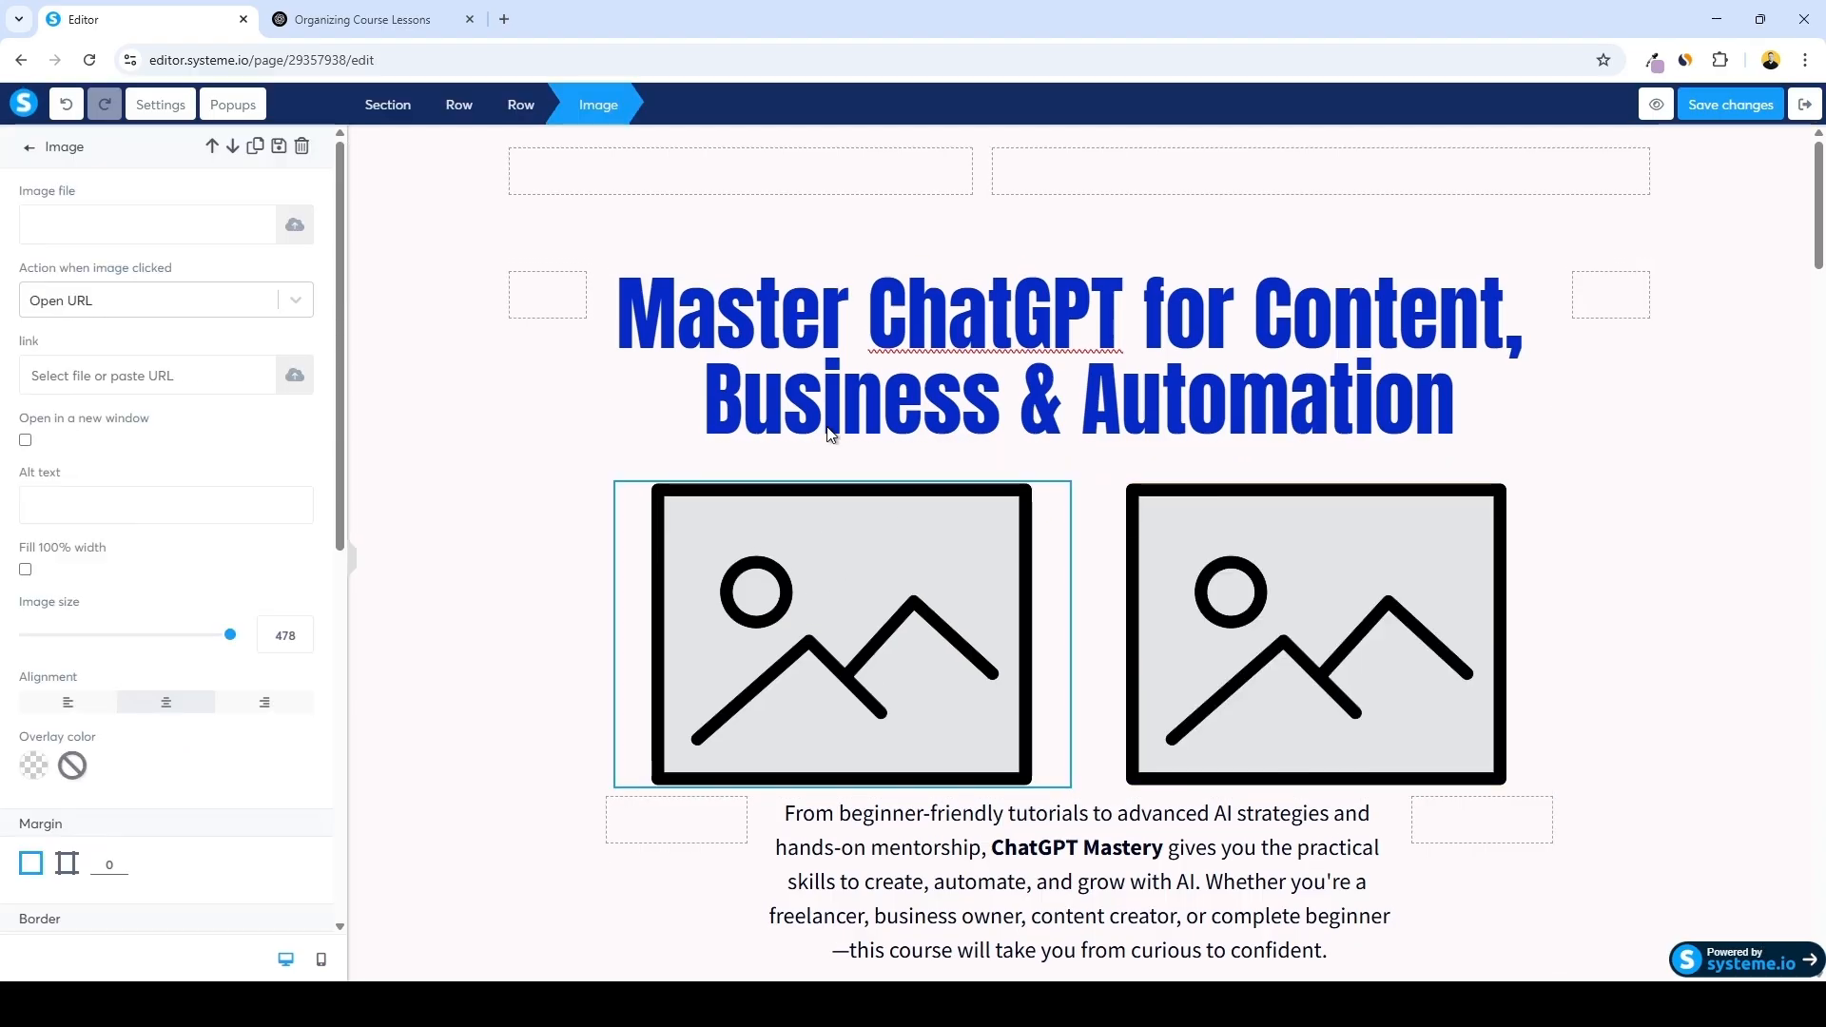
left_click(285, 224)
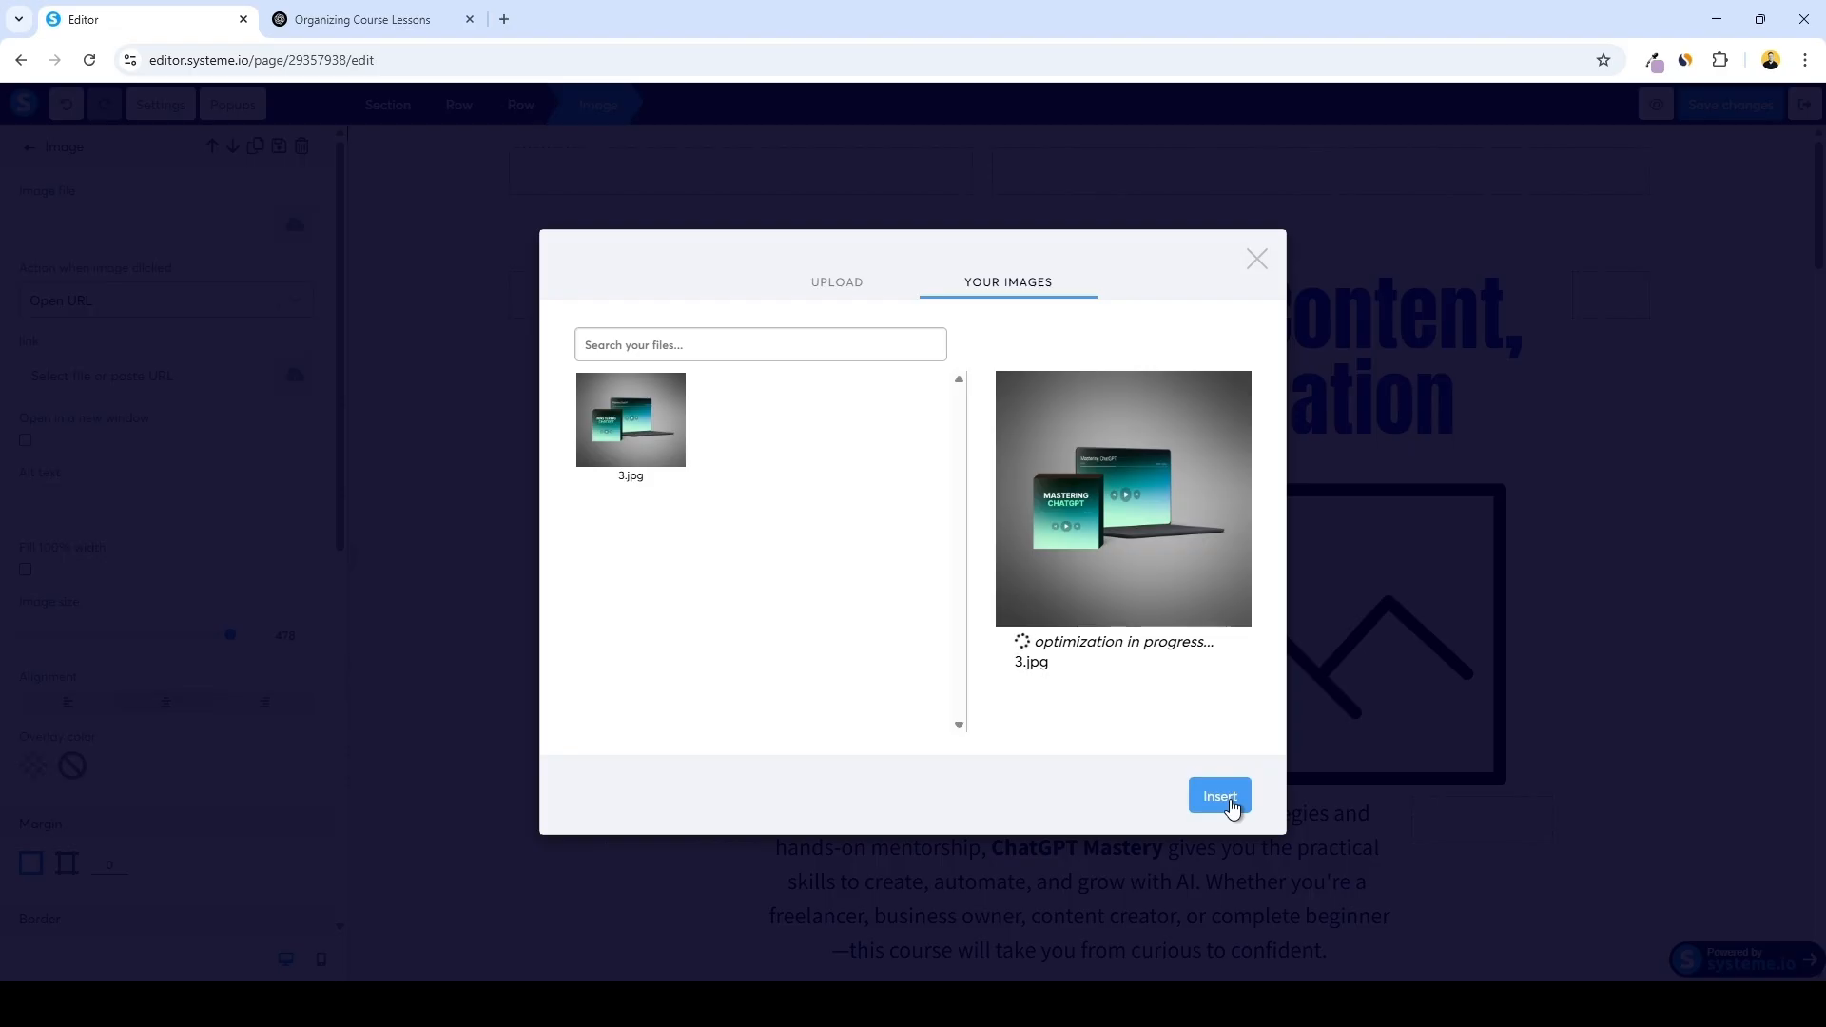
left_click(1229, 804)
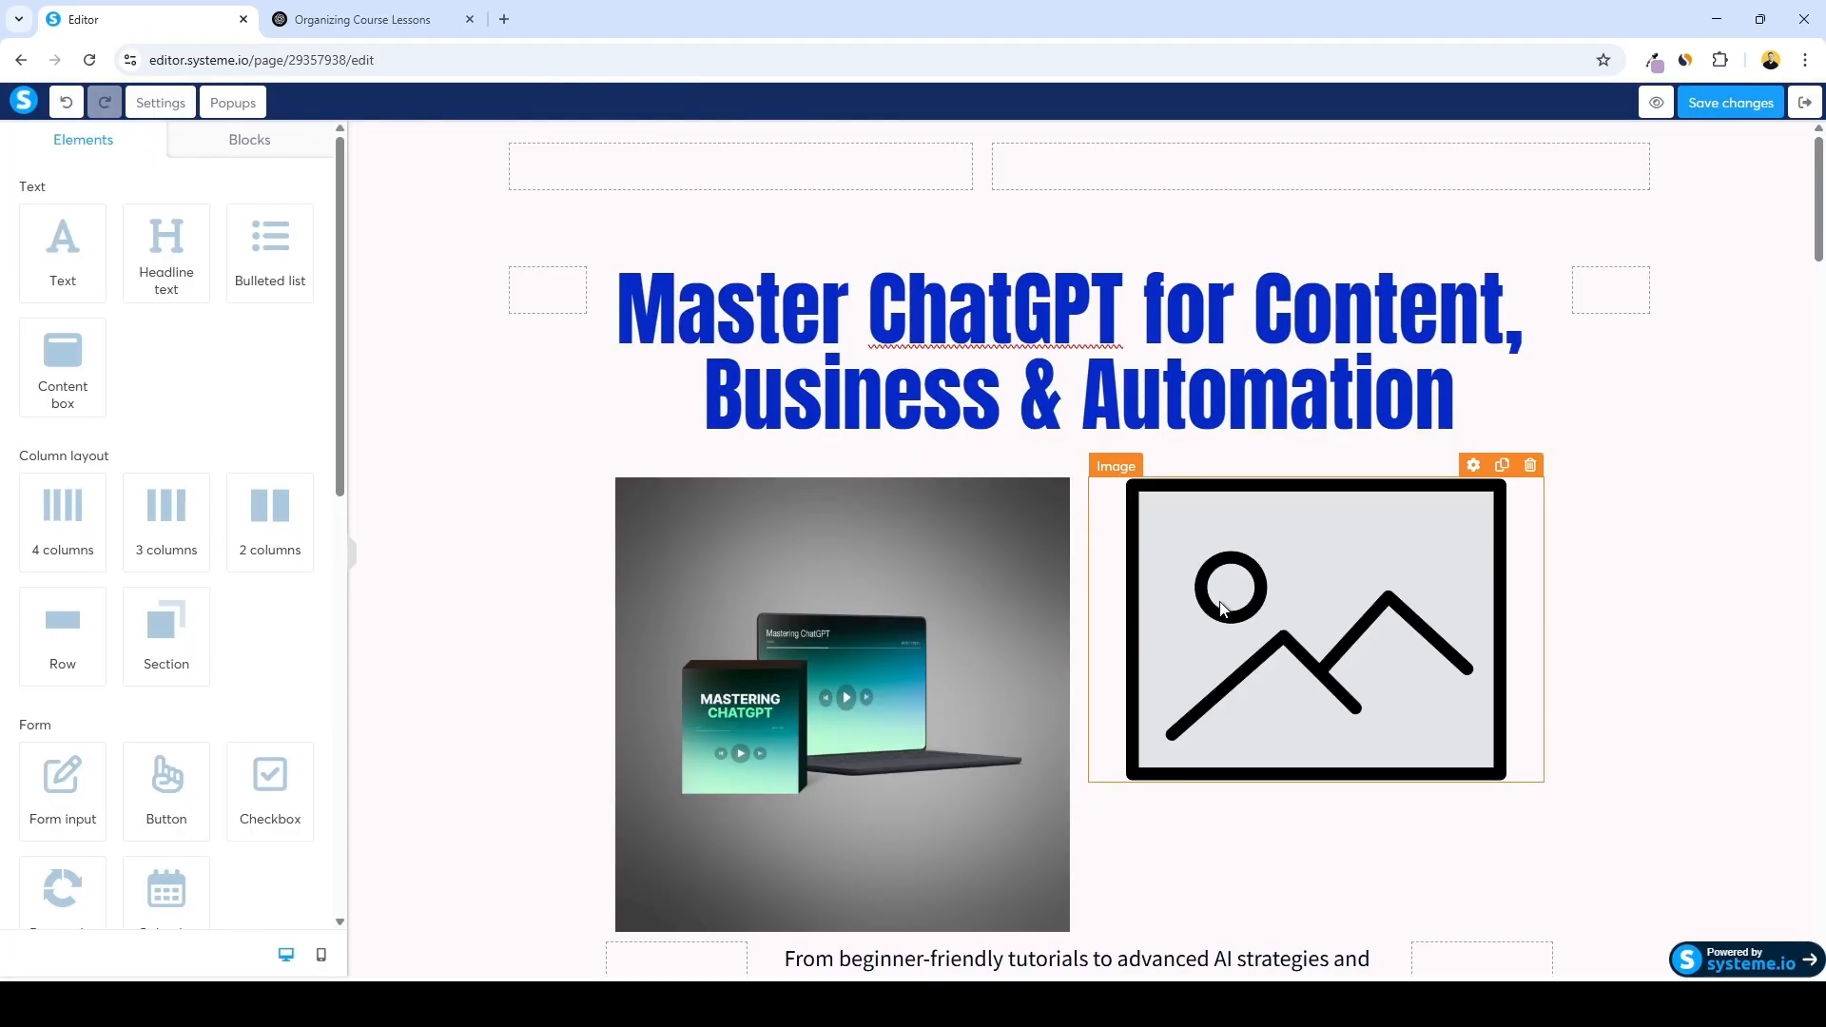
Set the right image element to the existing 2.jpg image
left_click(1215, 606)
left_click(285, 225)
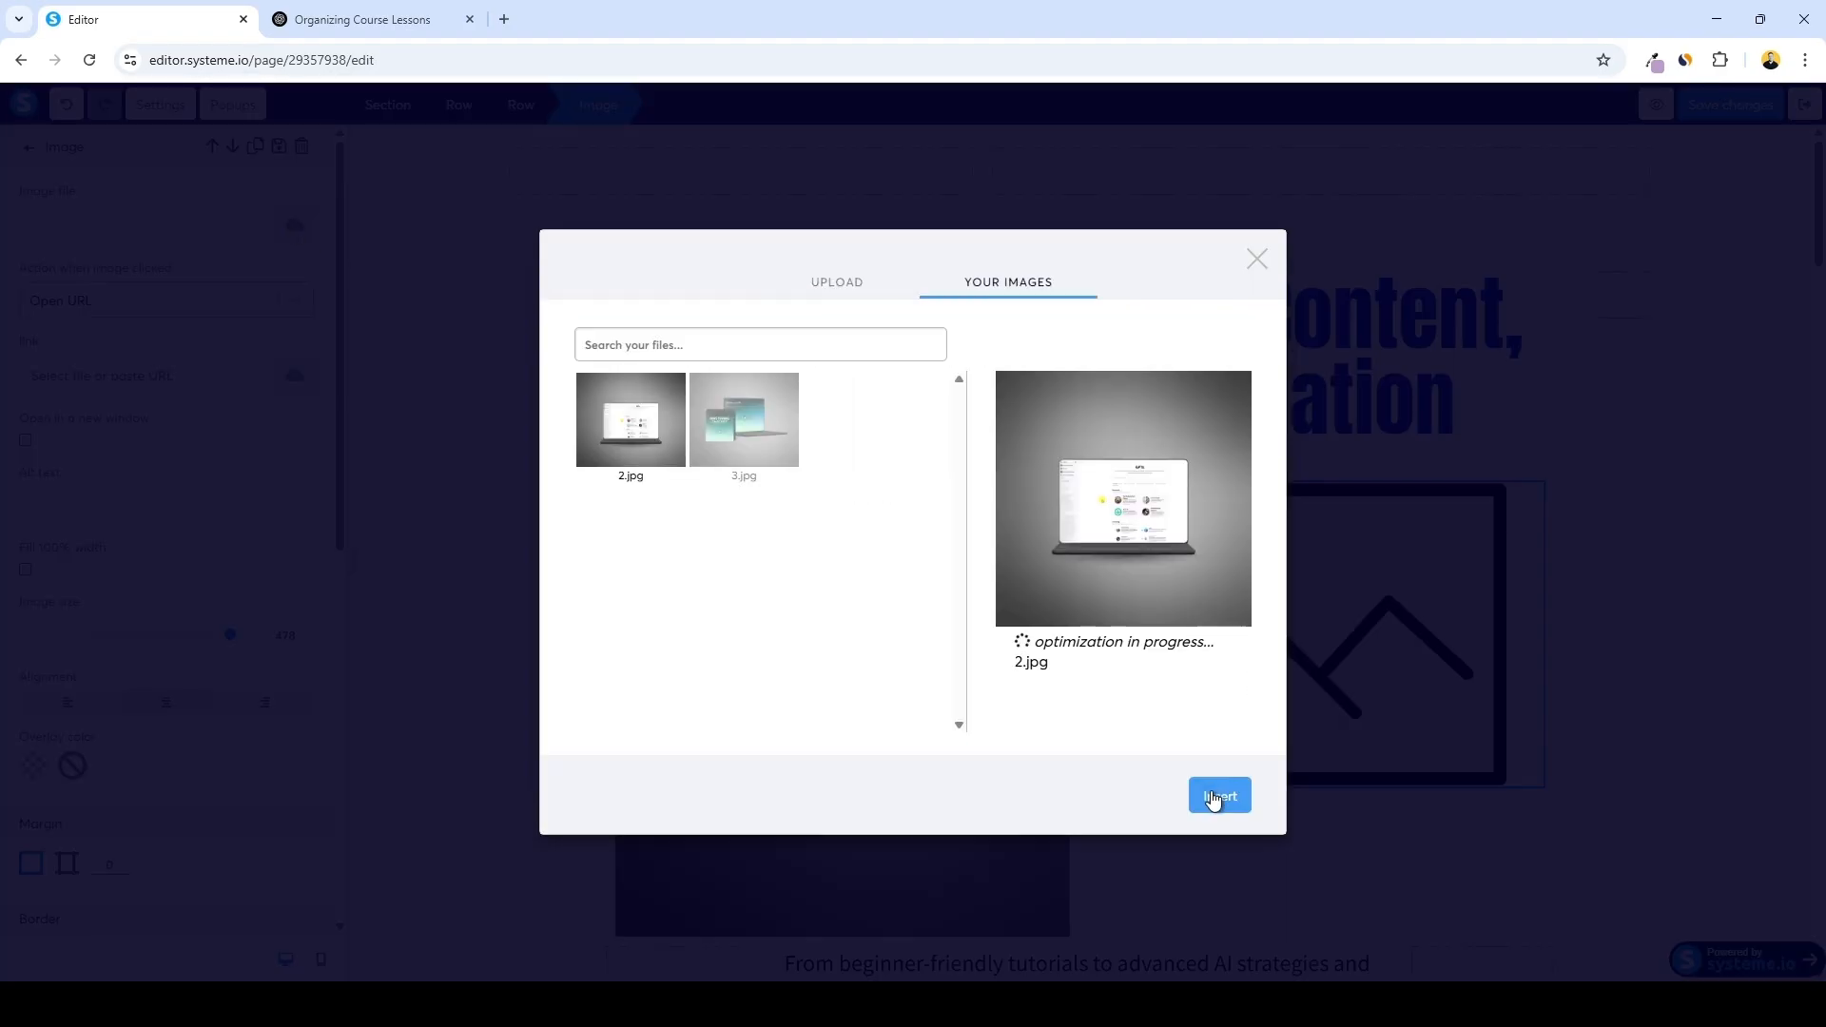
left_click(1218, 795)
Give the hero subtitle text a top margin of 39 using per-side margins
scroll(920, 513, "down", 2)
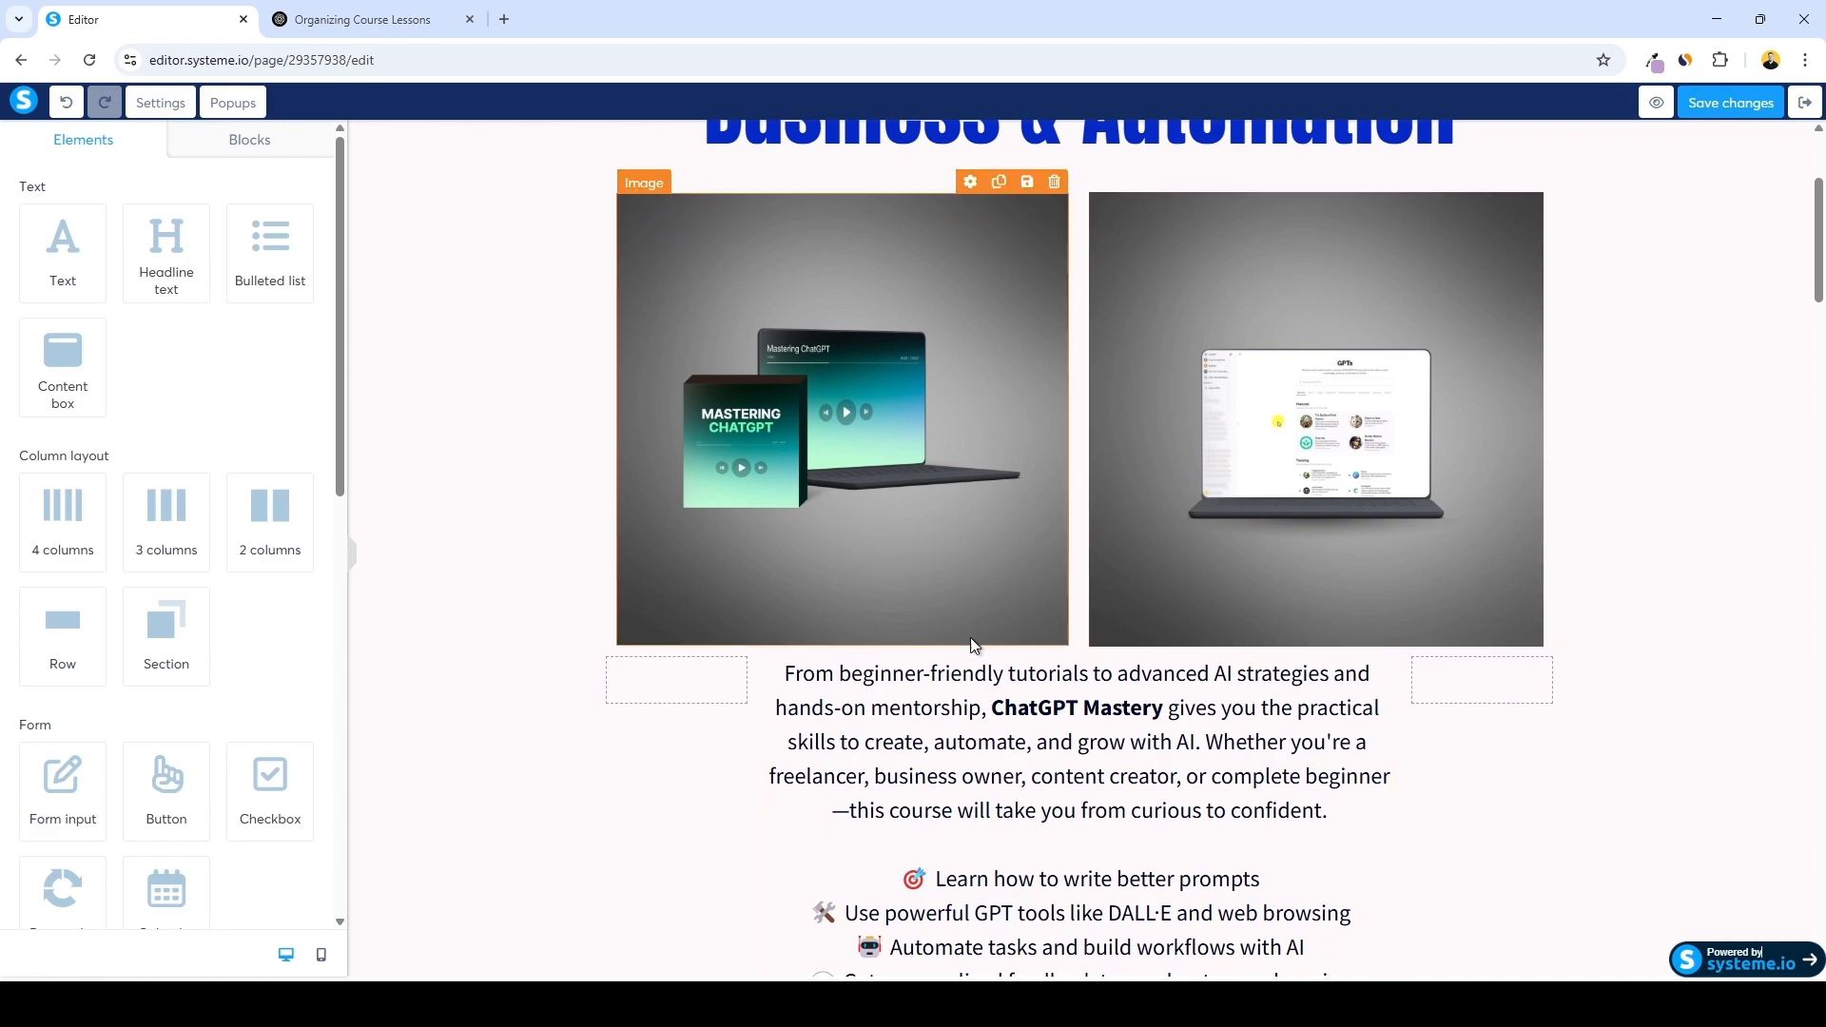
scroll(919, 514, "down", 2)
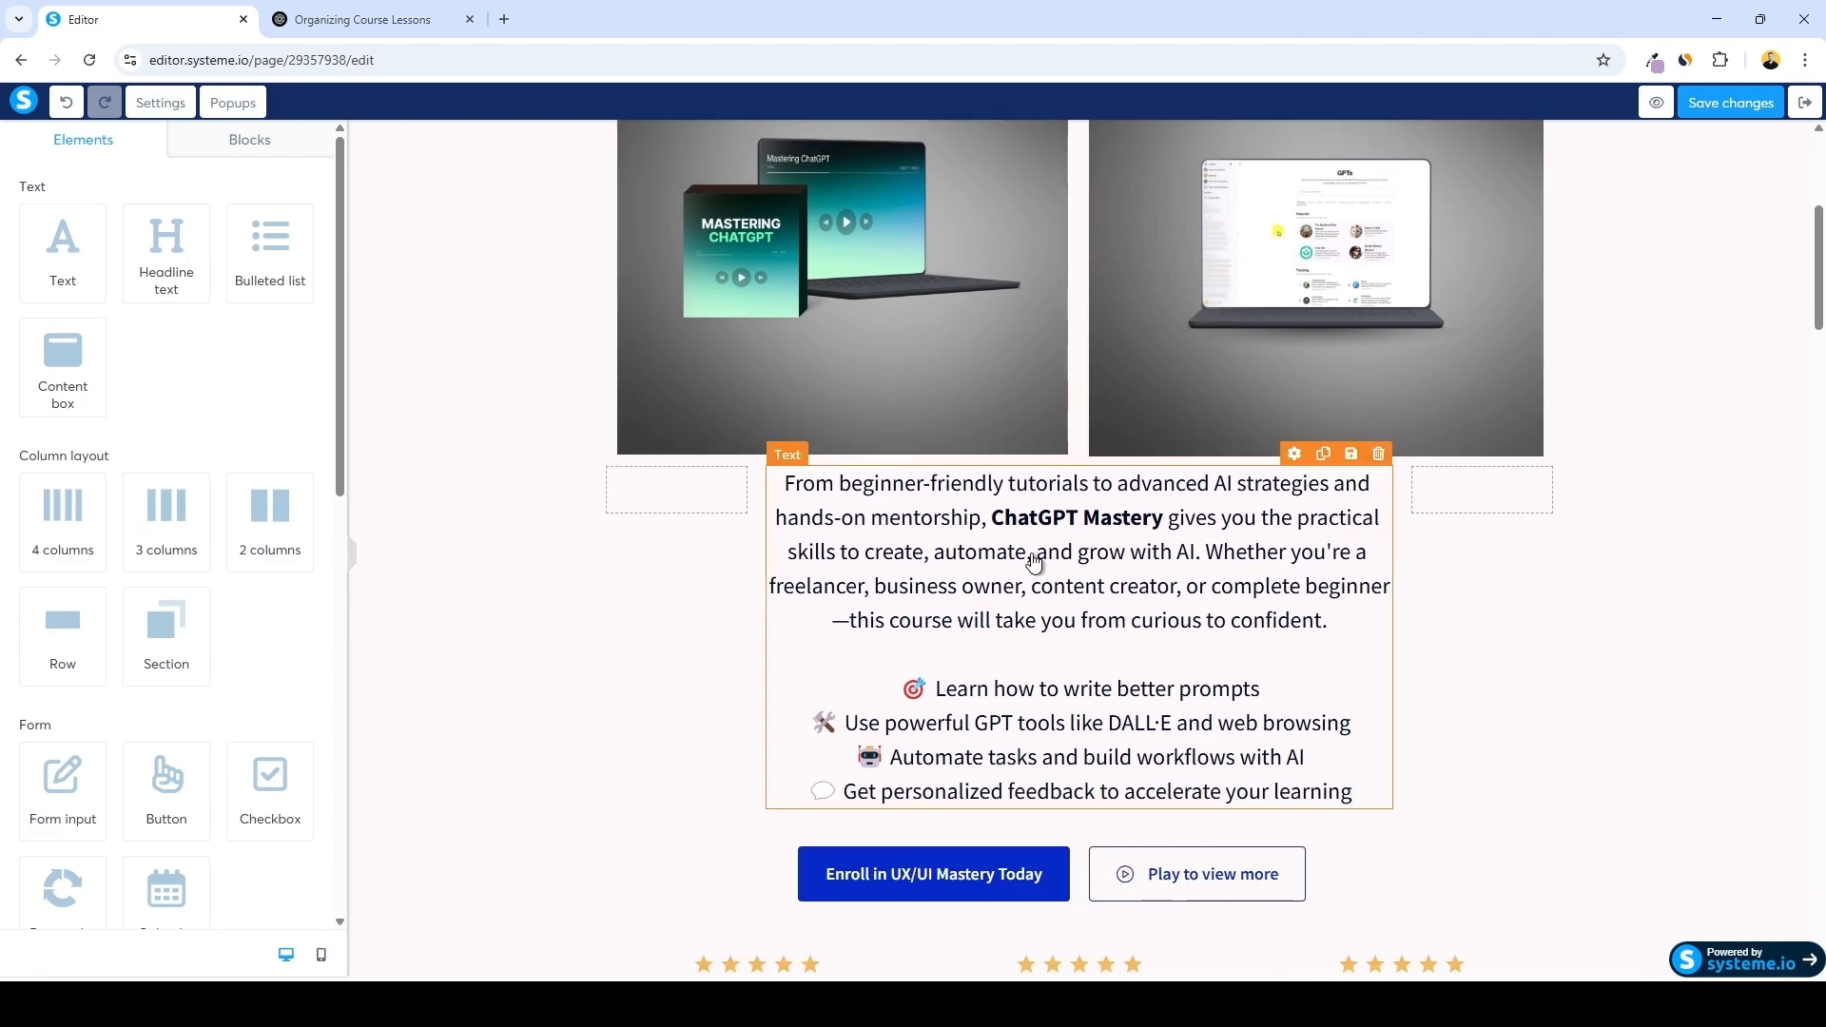
left_click(1064, 557)
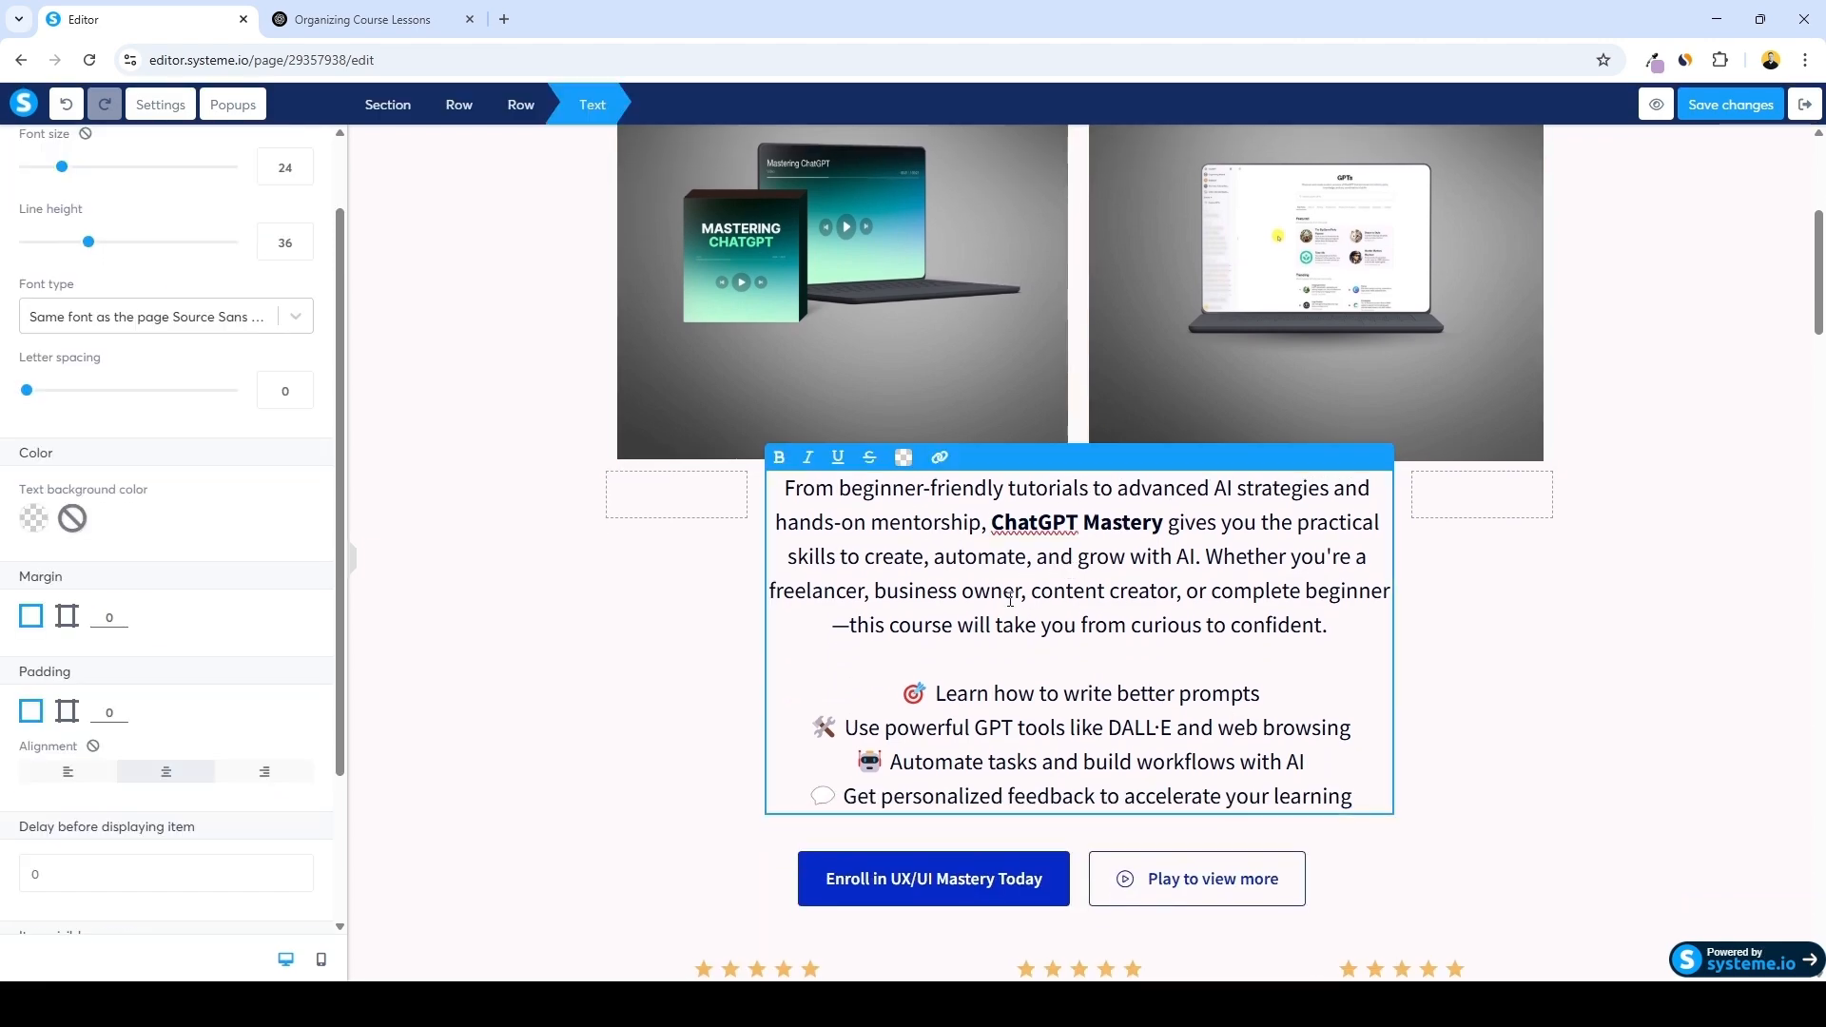
left_click(66, 615)
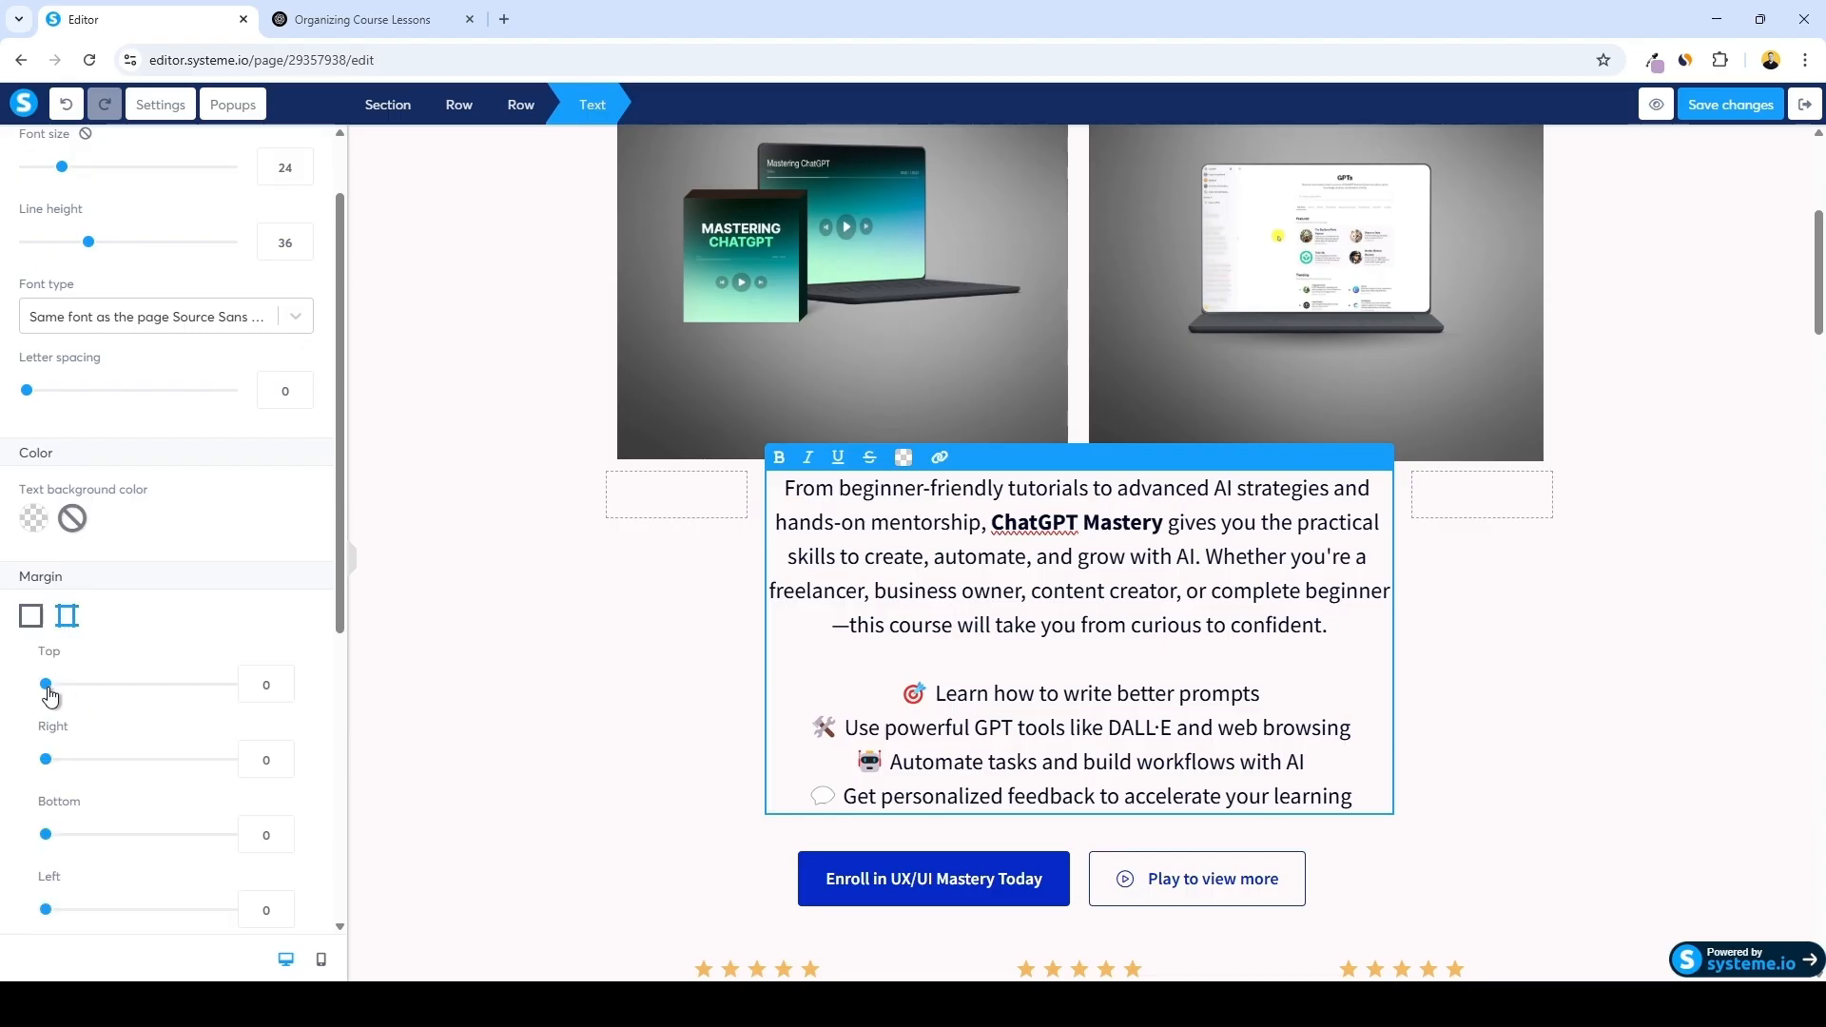
left_click_drag(51, 695, 85, 693)
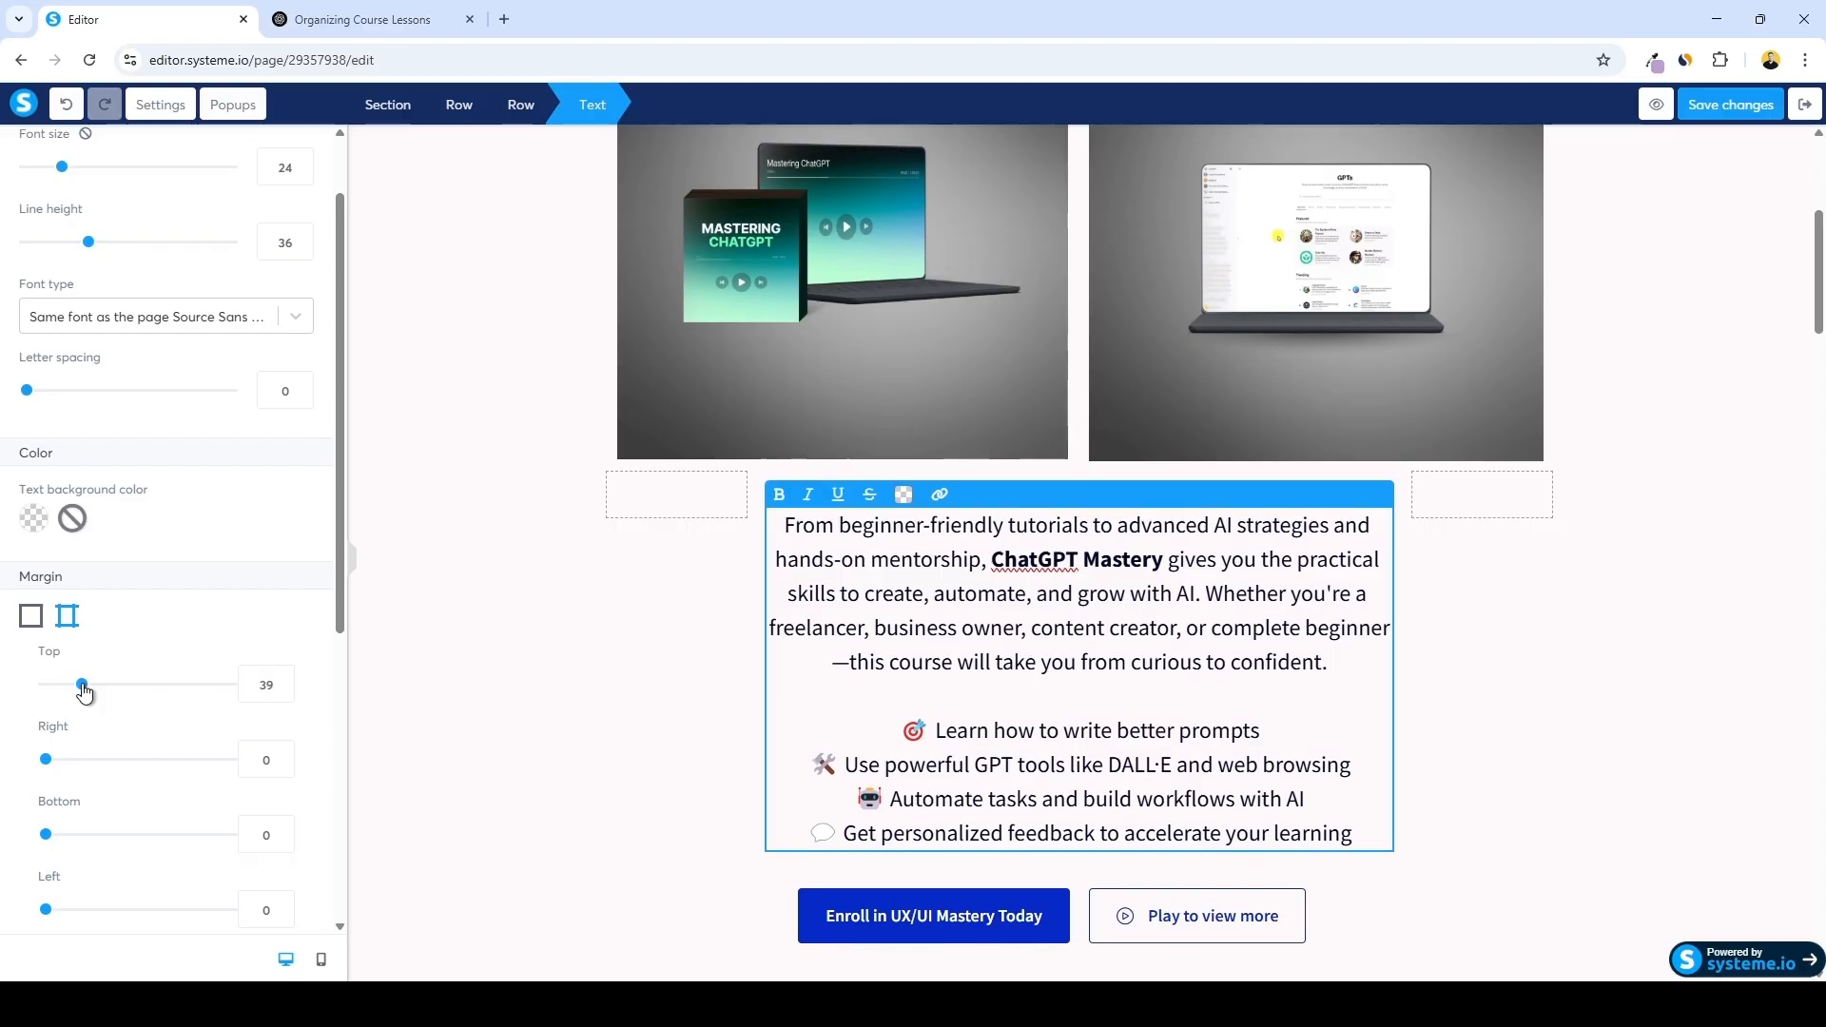
left_click(465, 705)
Change the enroll button's text to Enroll in Chat GPT Mastery
scroll(489, 556, "up", 5)
scroll(581, 521, "down", 7)
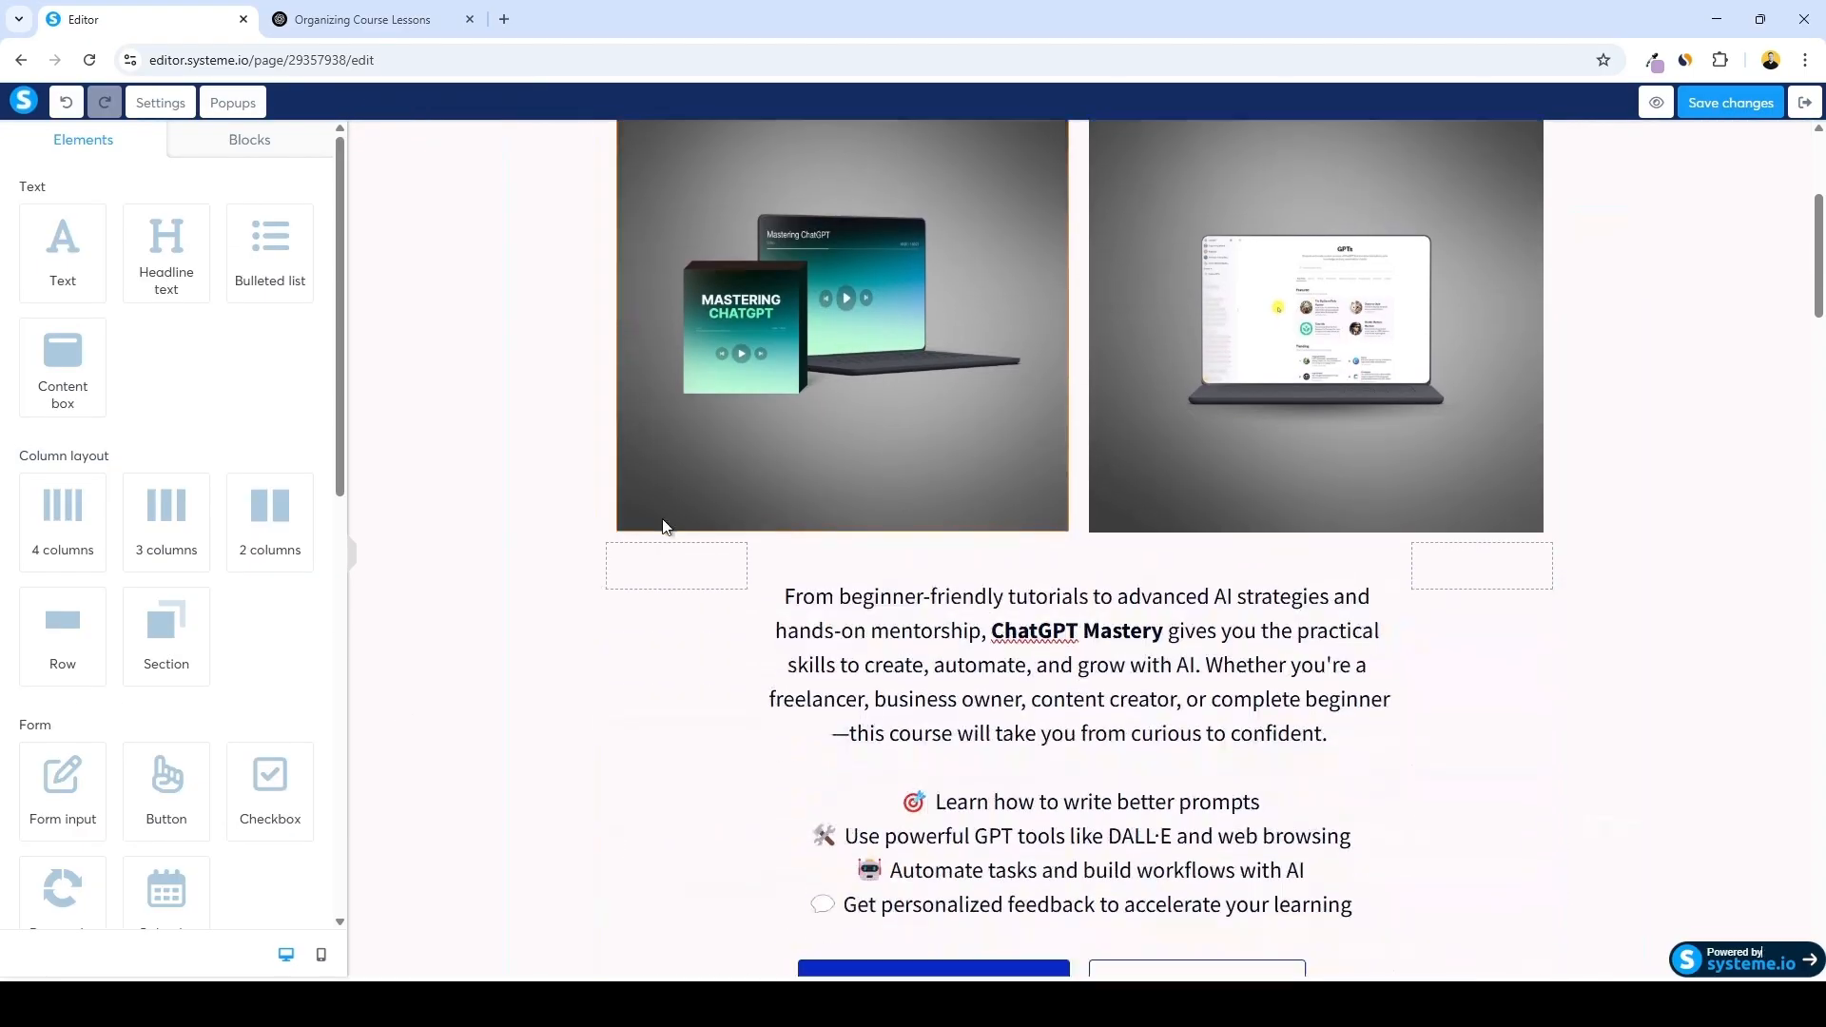
scroll(639, 527, "down", 1)
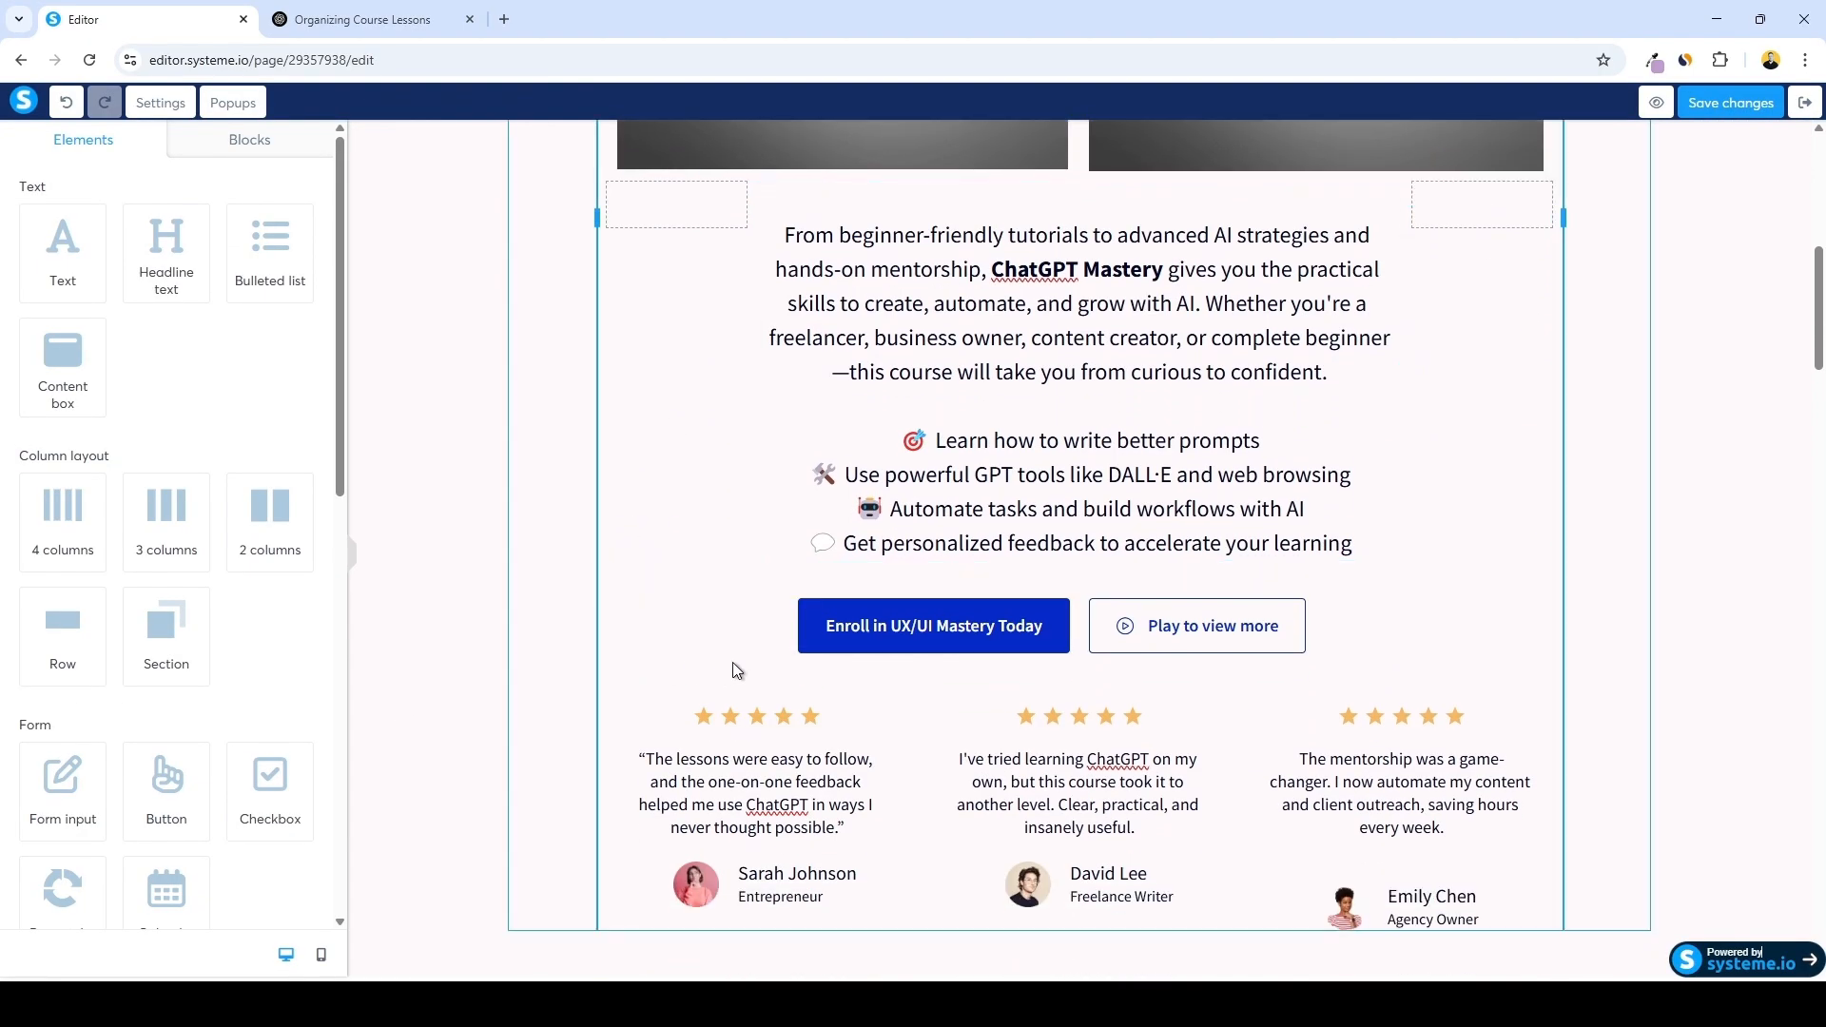
left_click(916, 629)
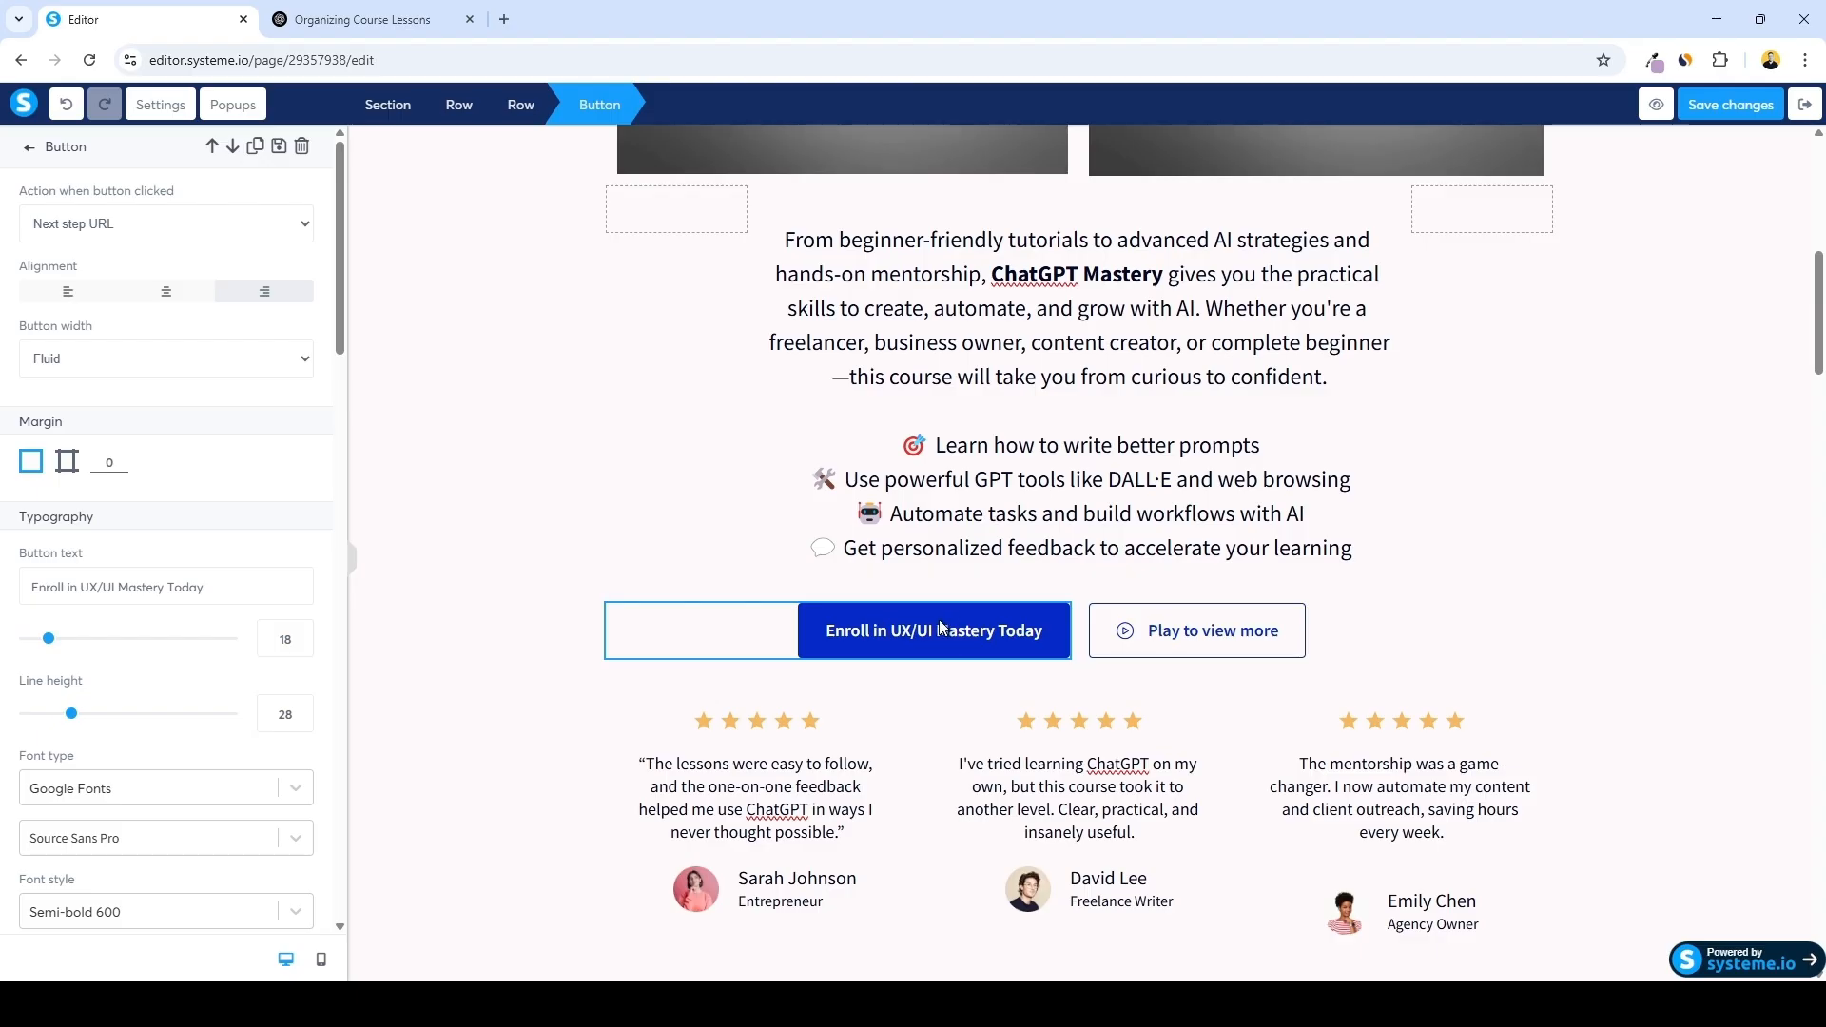
left_click_drag(202, 587, 86, 586)
key("BackSpace")
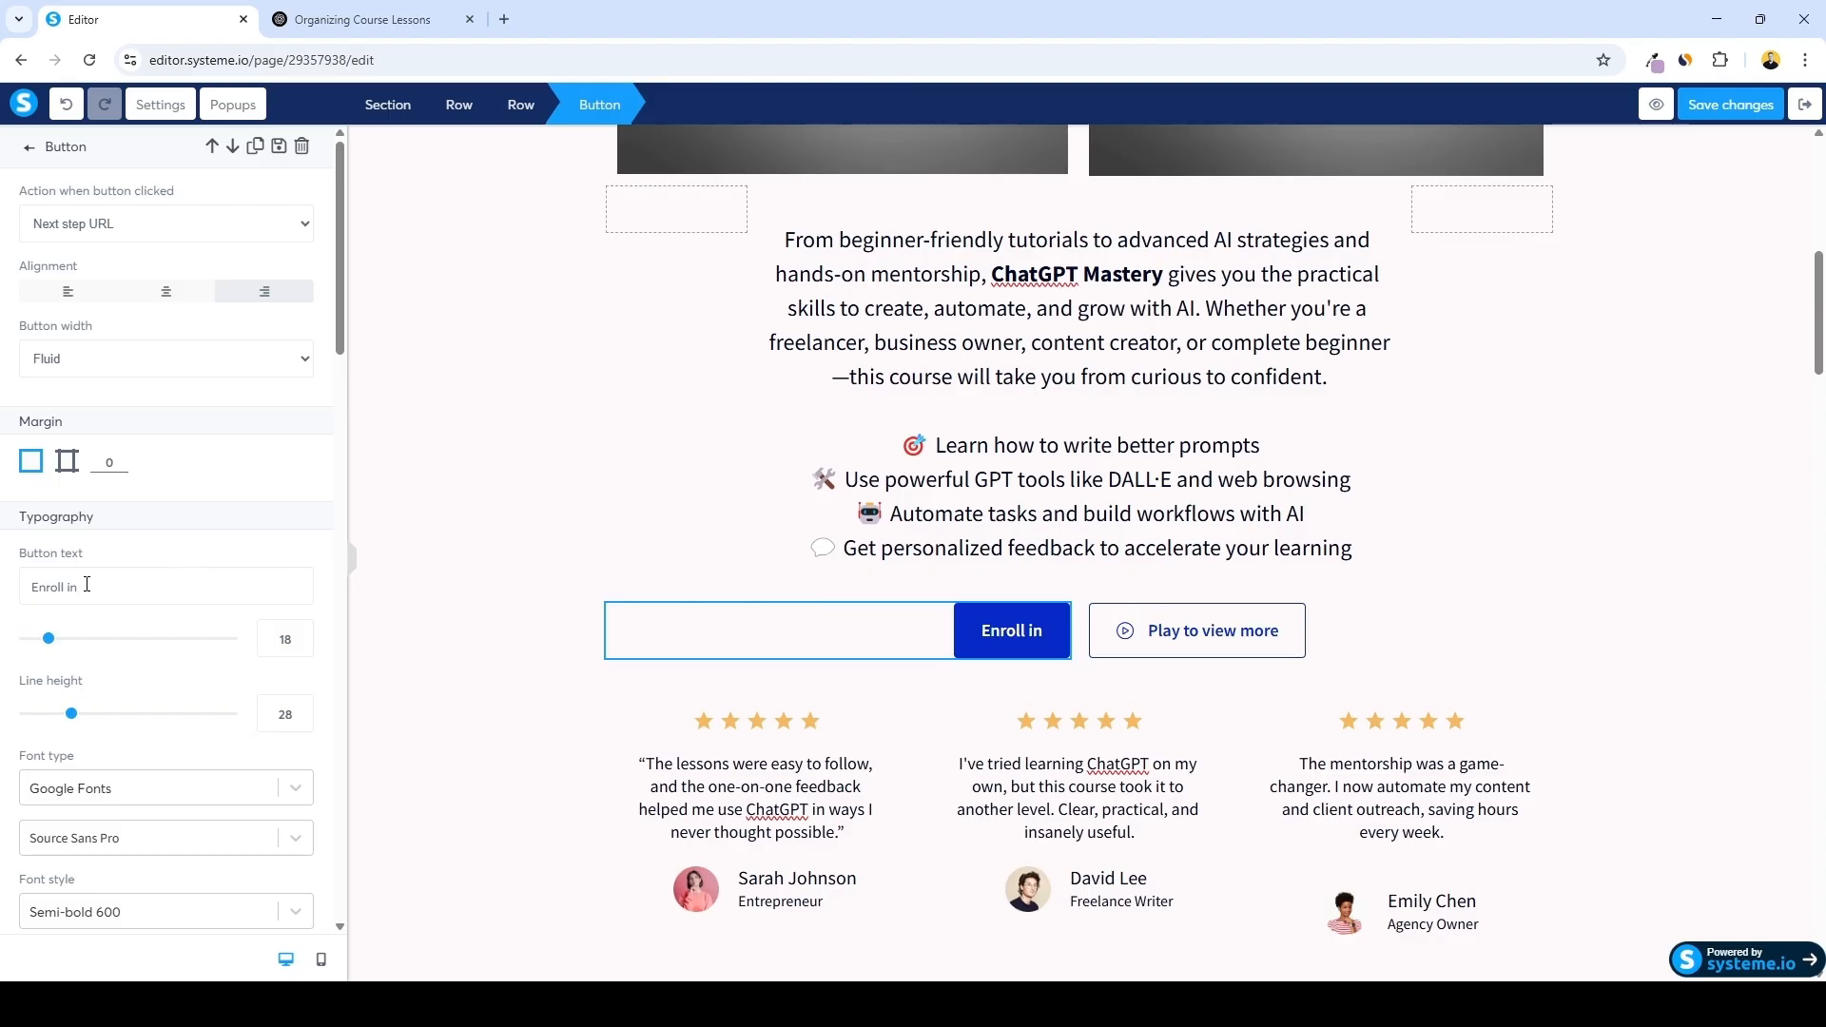
type("Chat GPT Mastery")
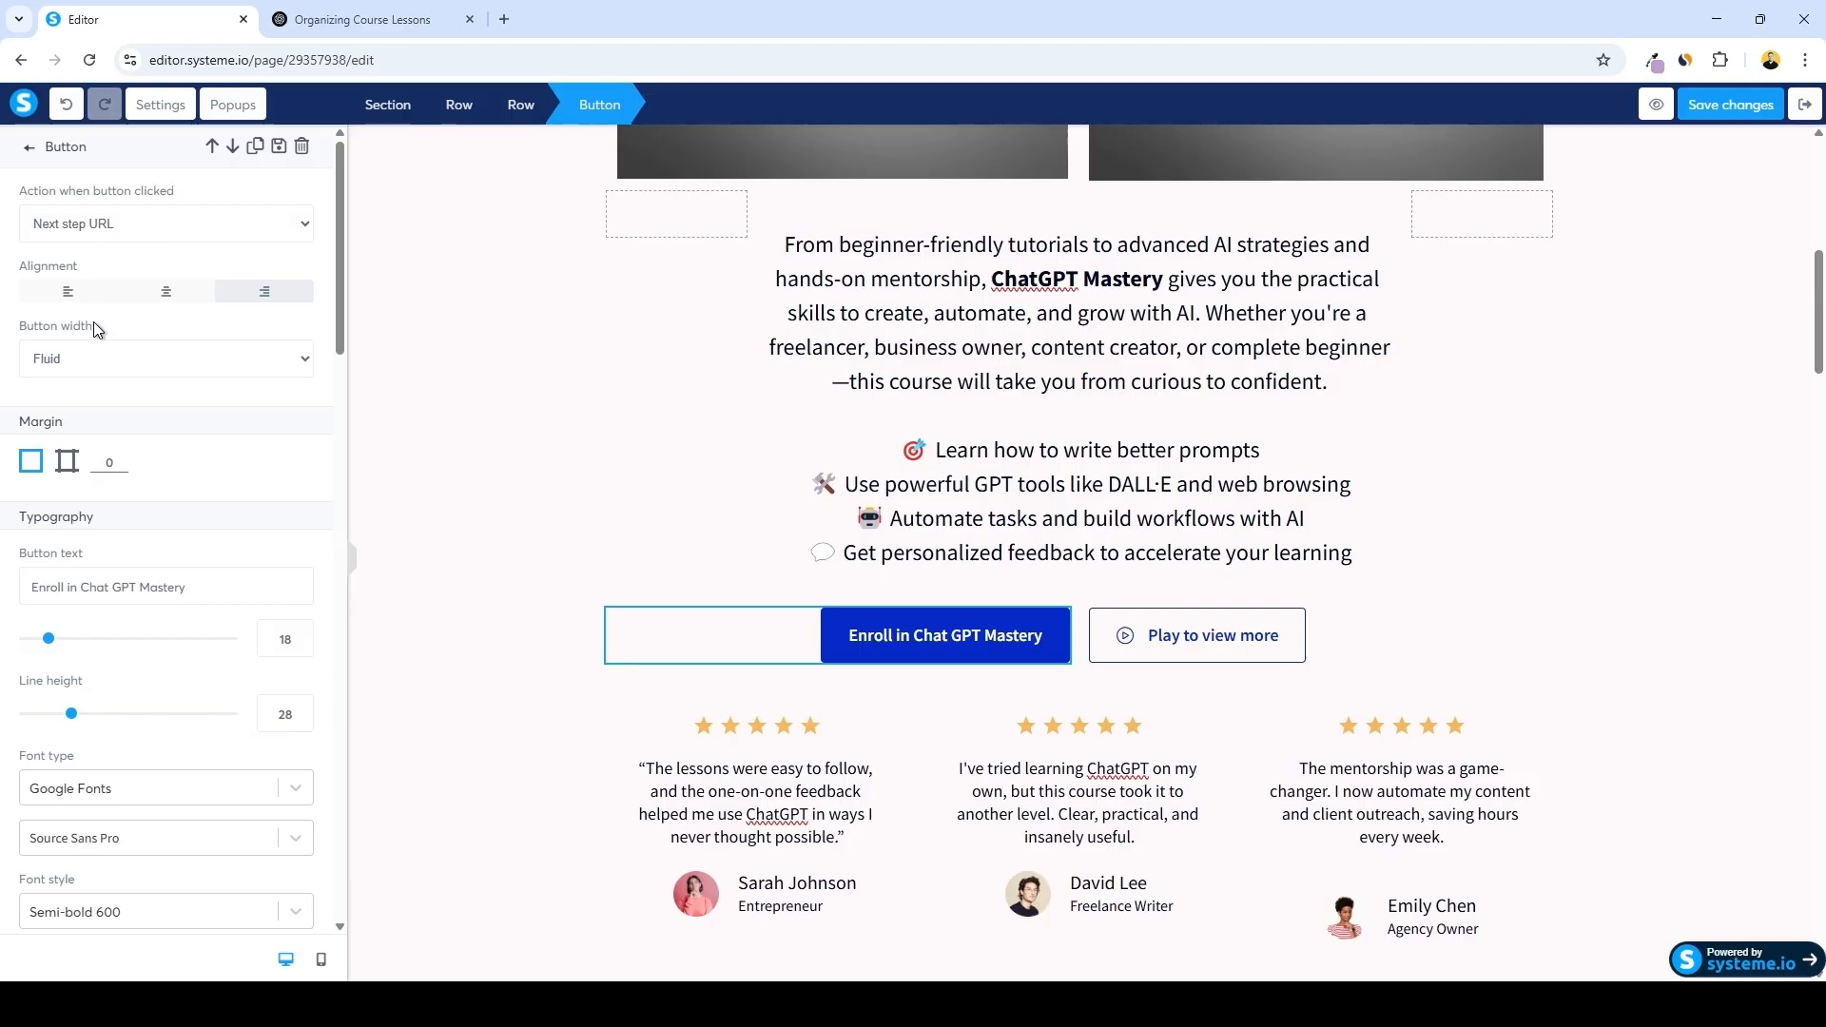
Preview the hero section in mobile view
scroll(611, 464, "down", 8)
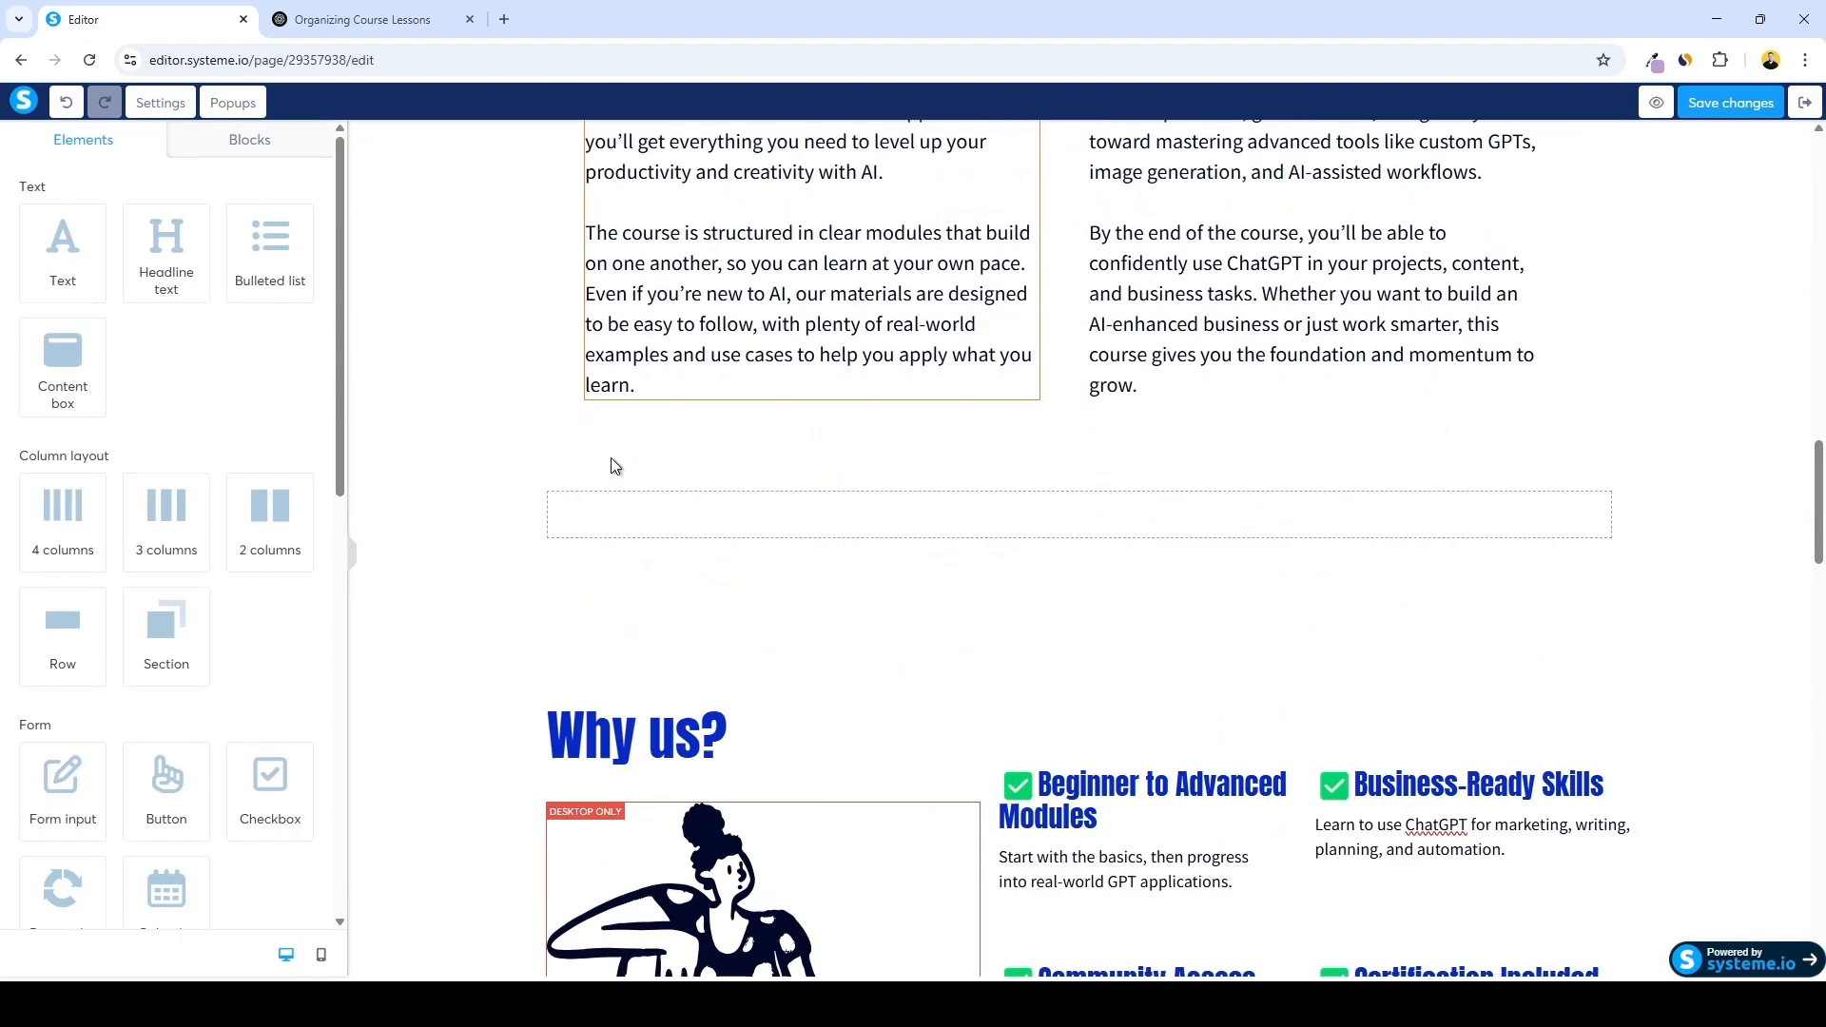
scroll(444, 630, "up", 10)
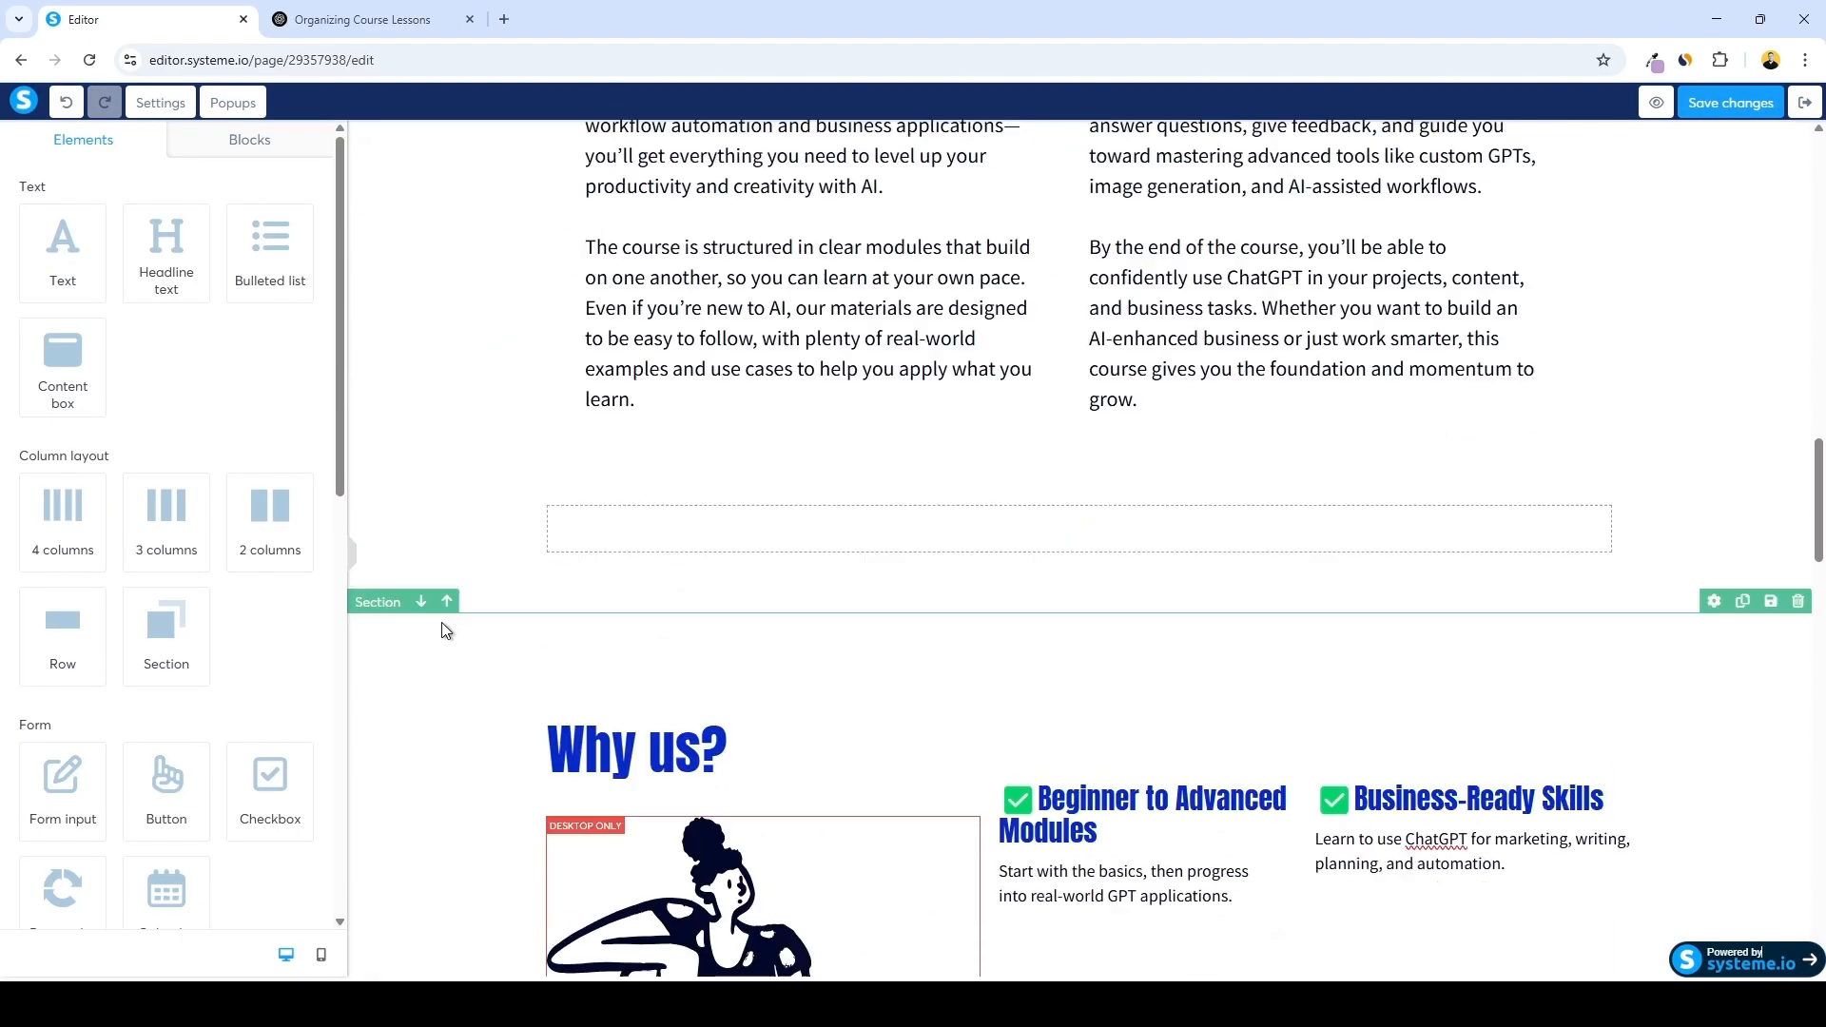
scroll(485, 580, "down", 10)
scroll(487, 728, "up", 2)
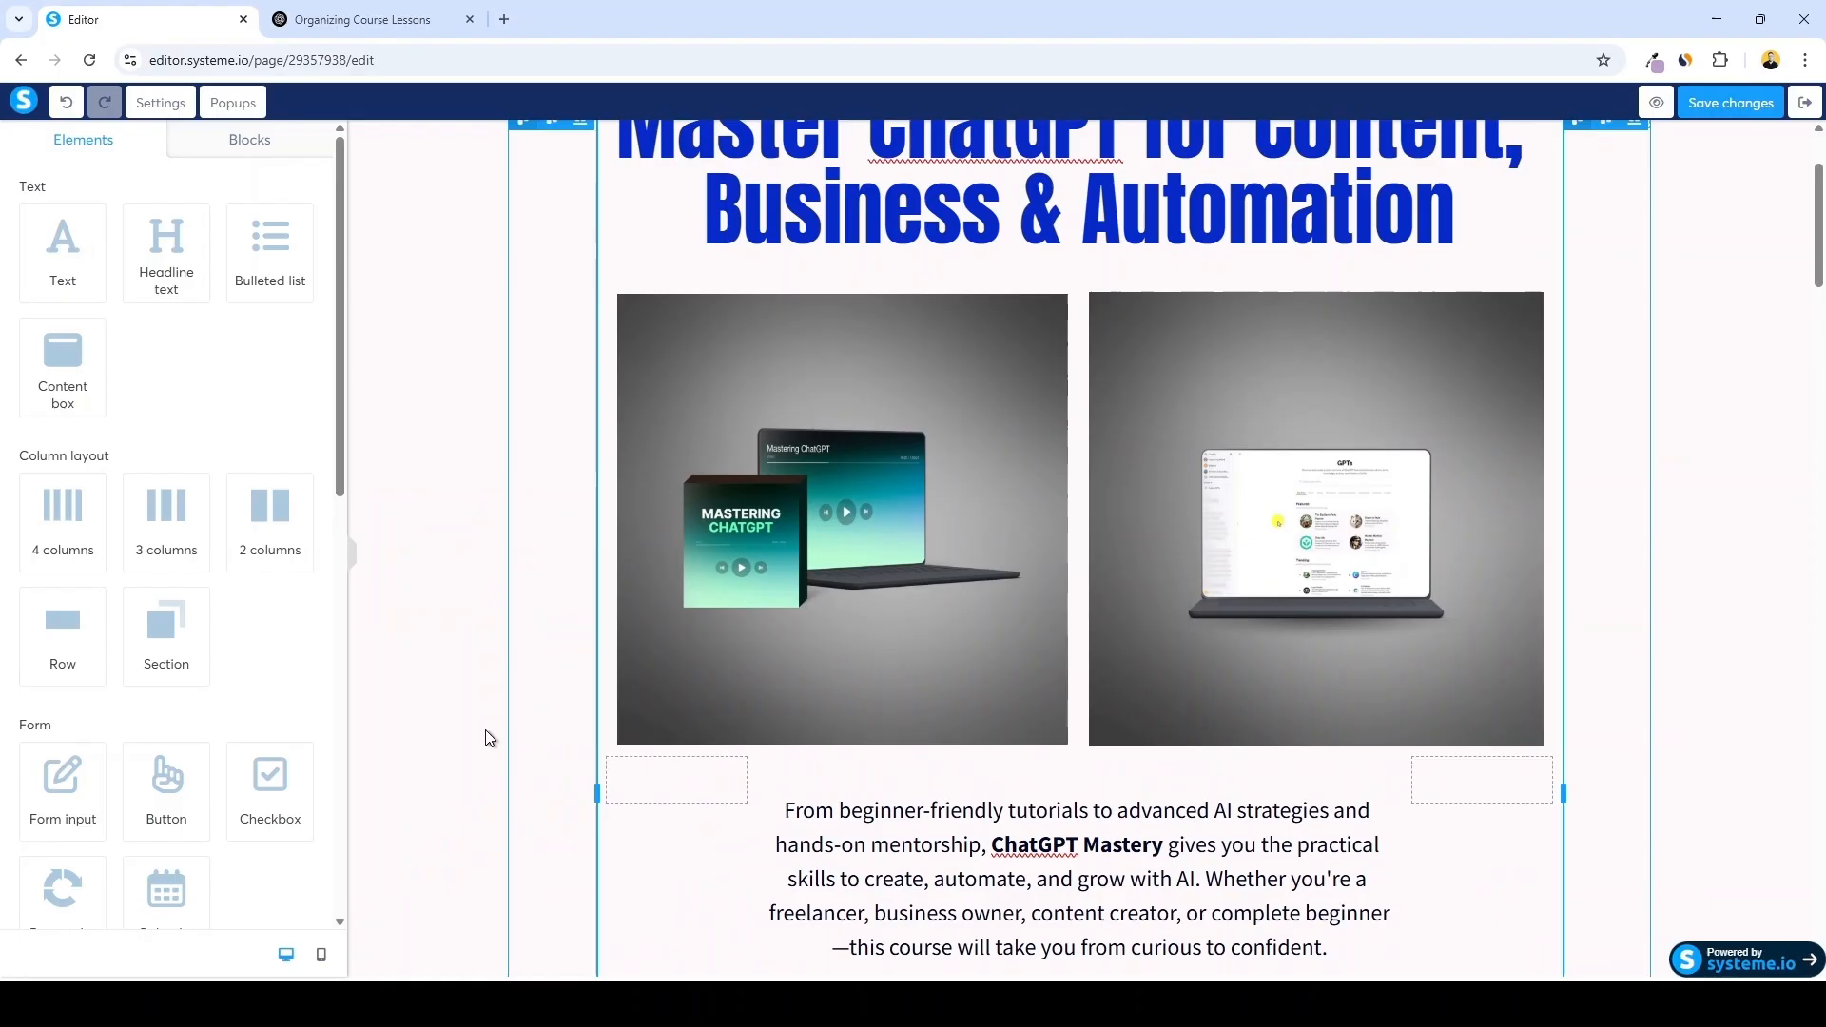
left_click(322, 957)
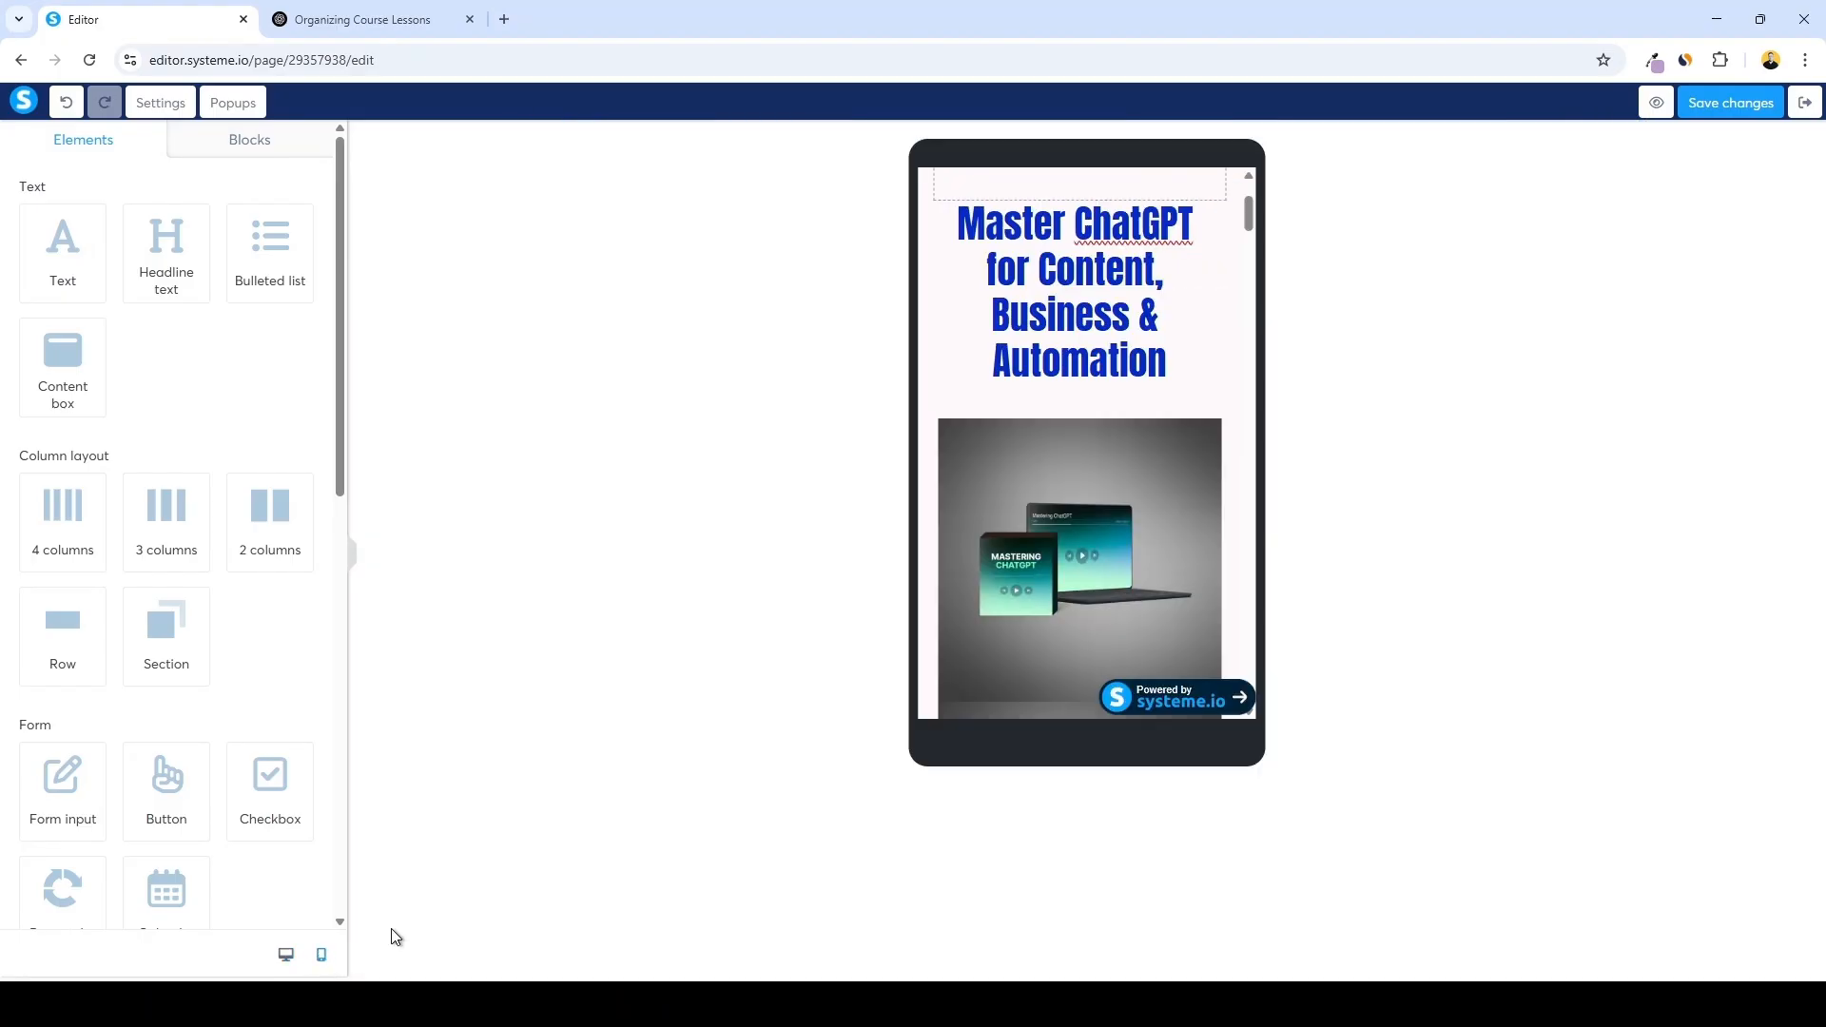
scroll(1074, 510, "down", 10)
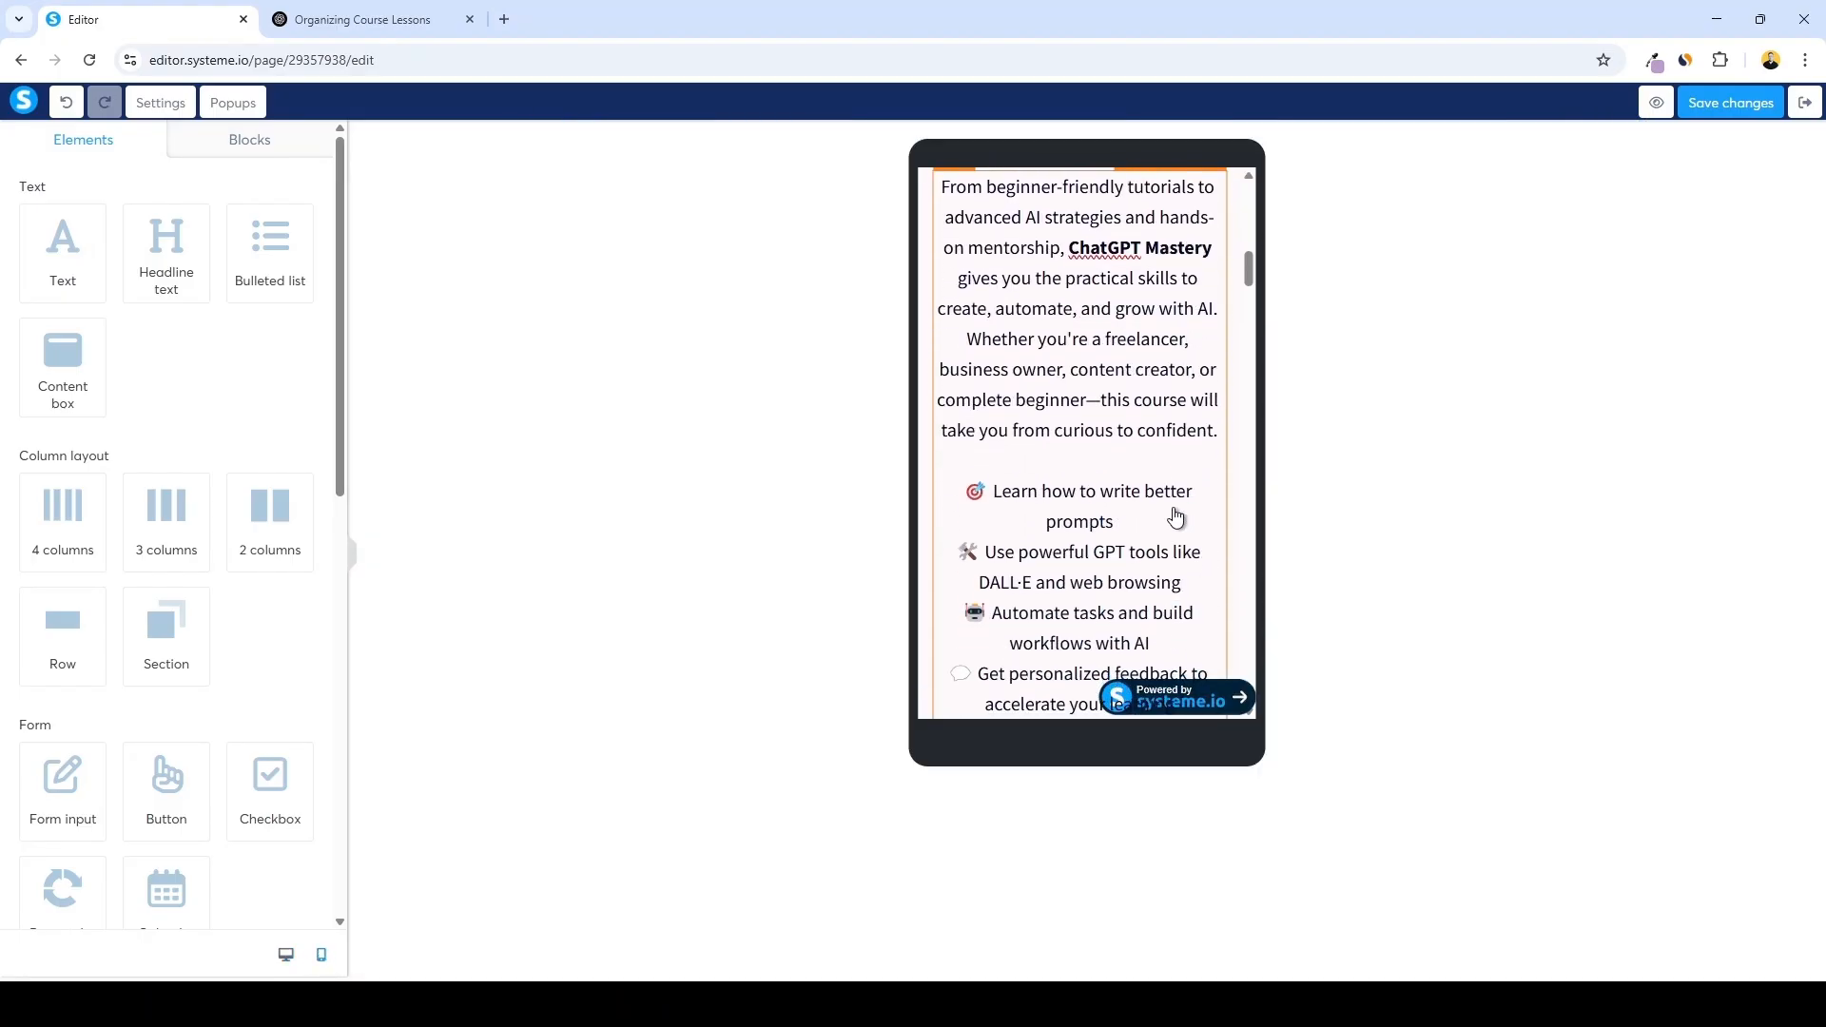
scroll(1140, 486, "up", 10)
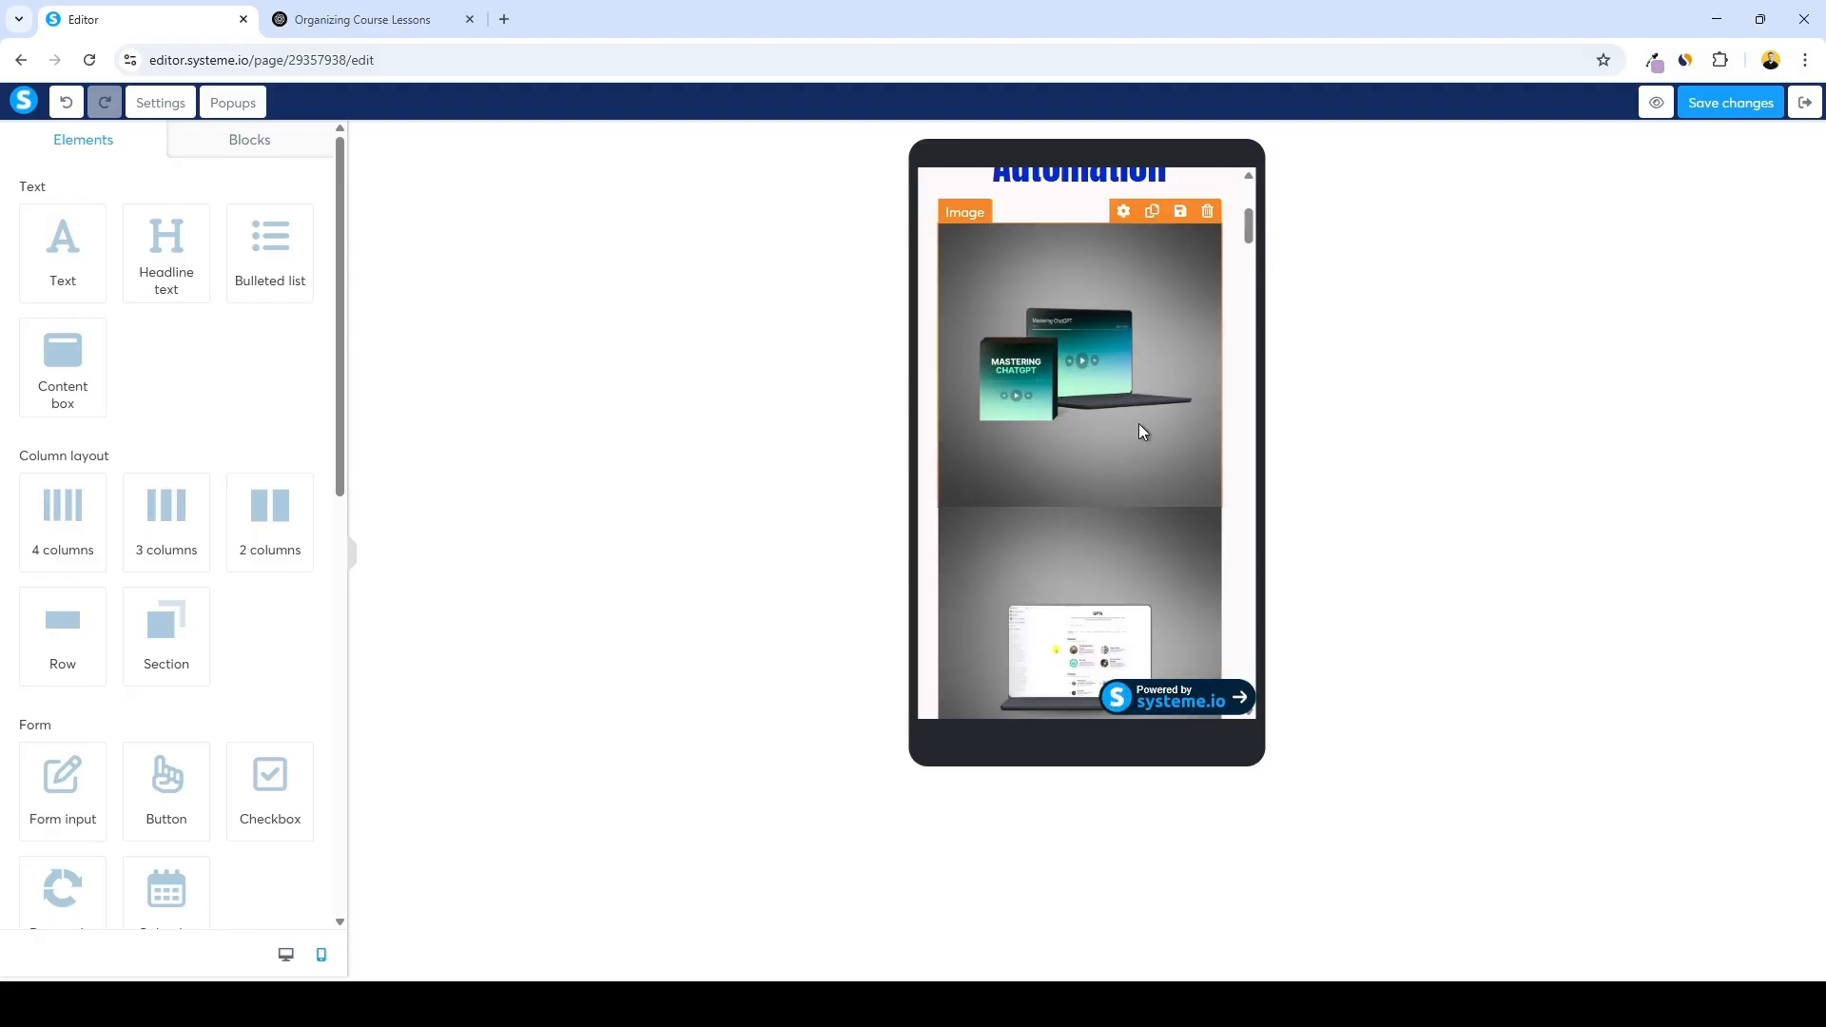
scroll(1122, 445, "up", 1)
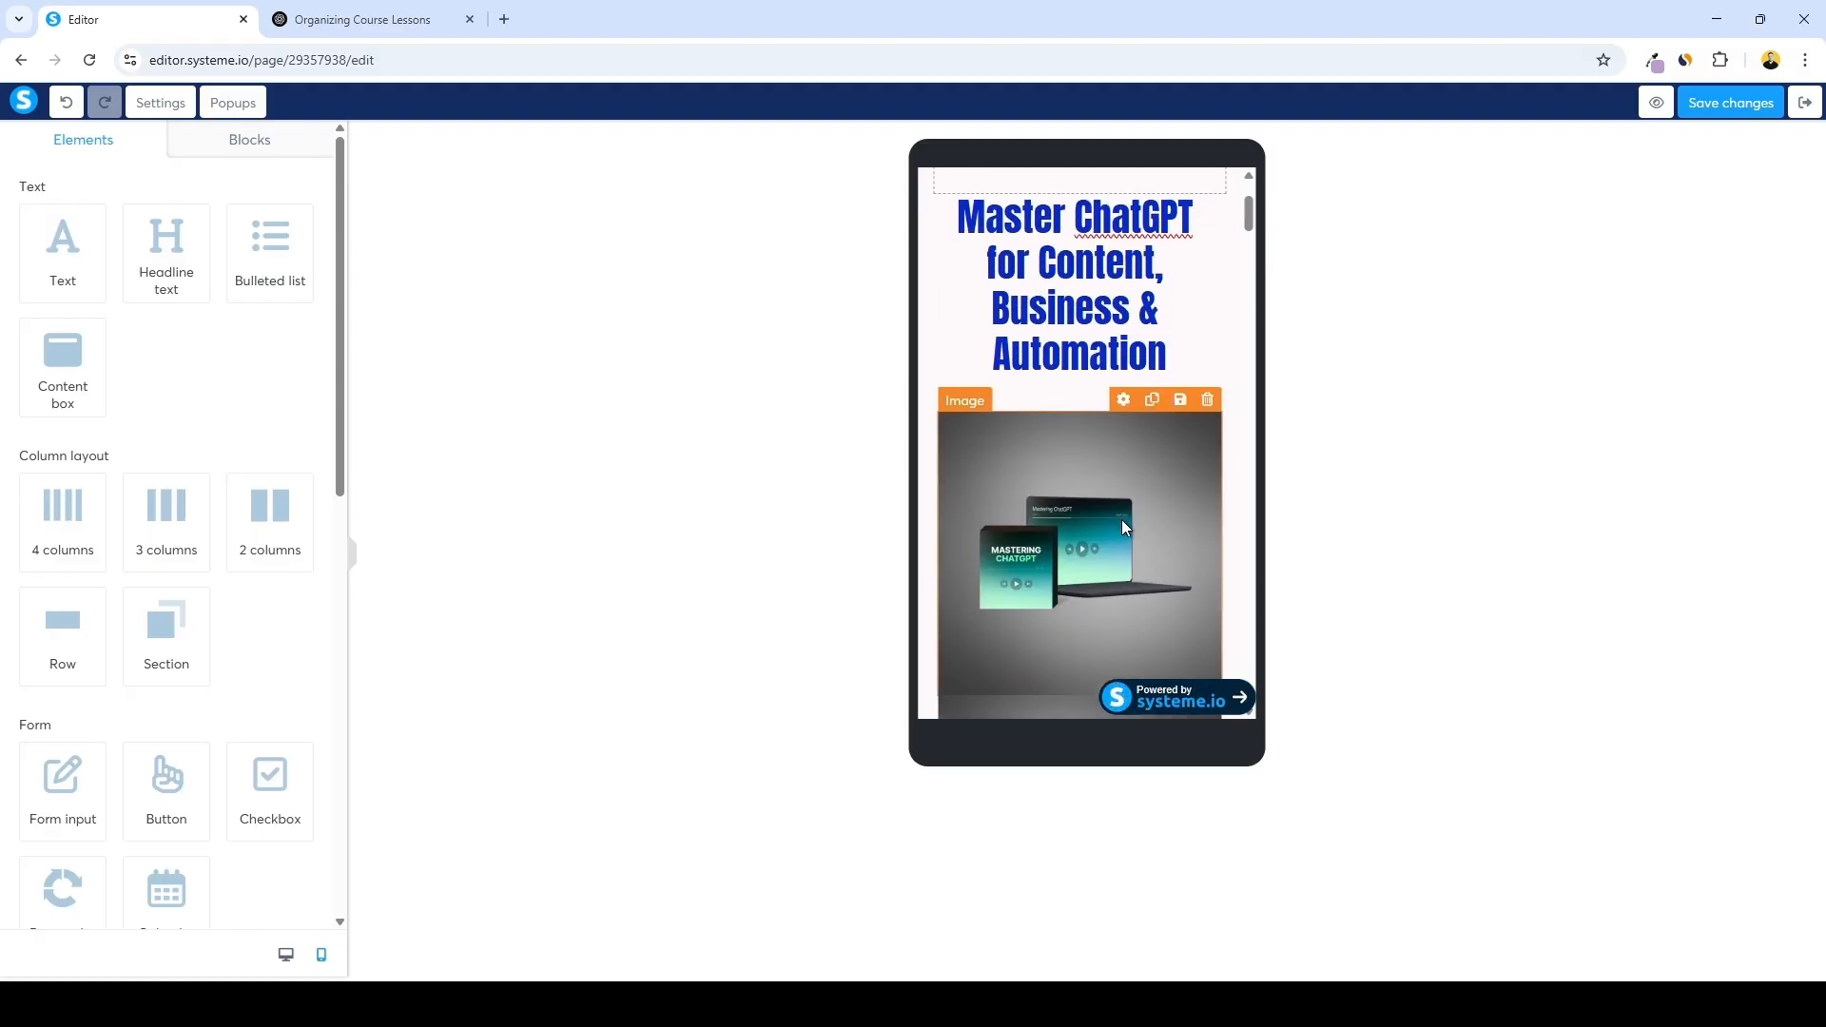
Hide the second hero image on mobile devices
scroll(1121, 519, "down", 2)
scroll(1050, 471, "down", 2)
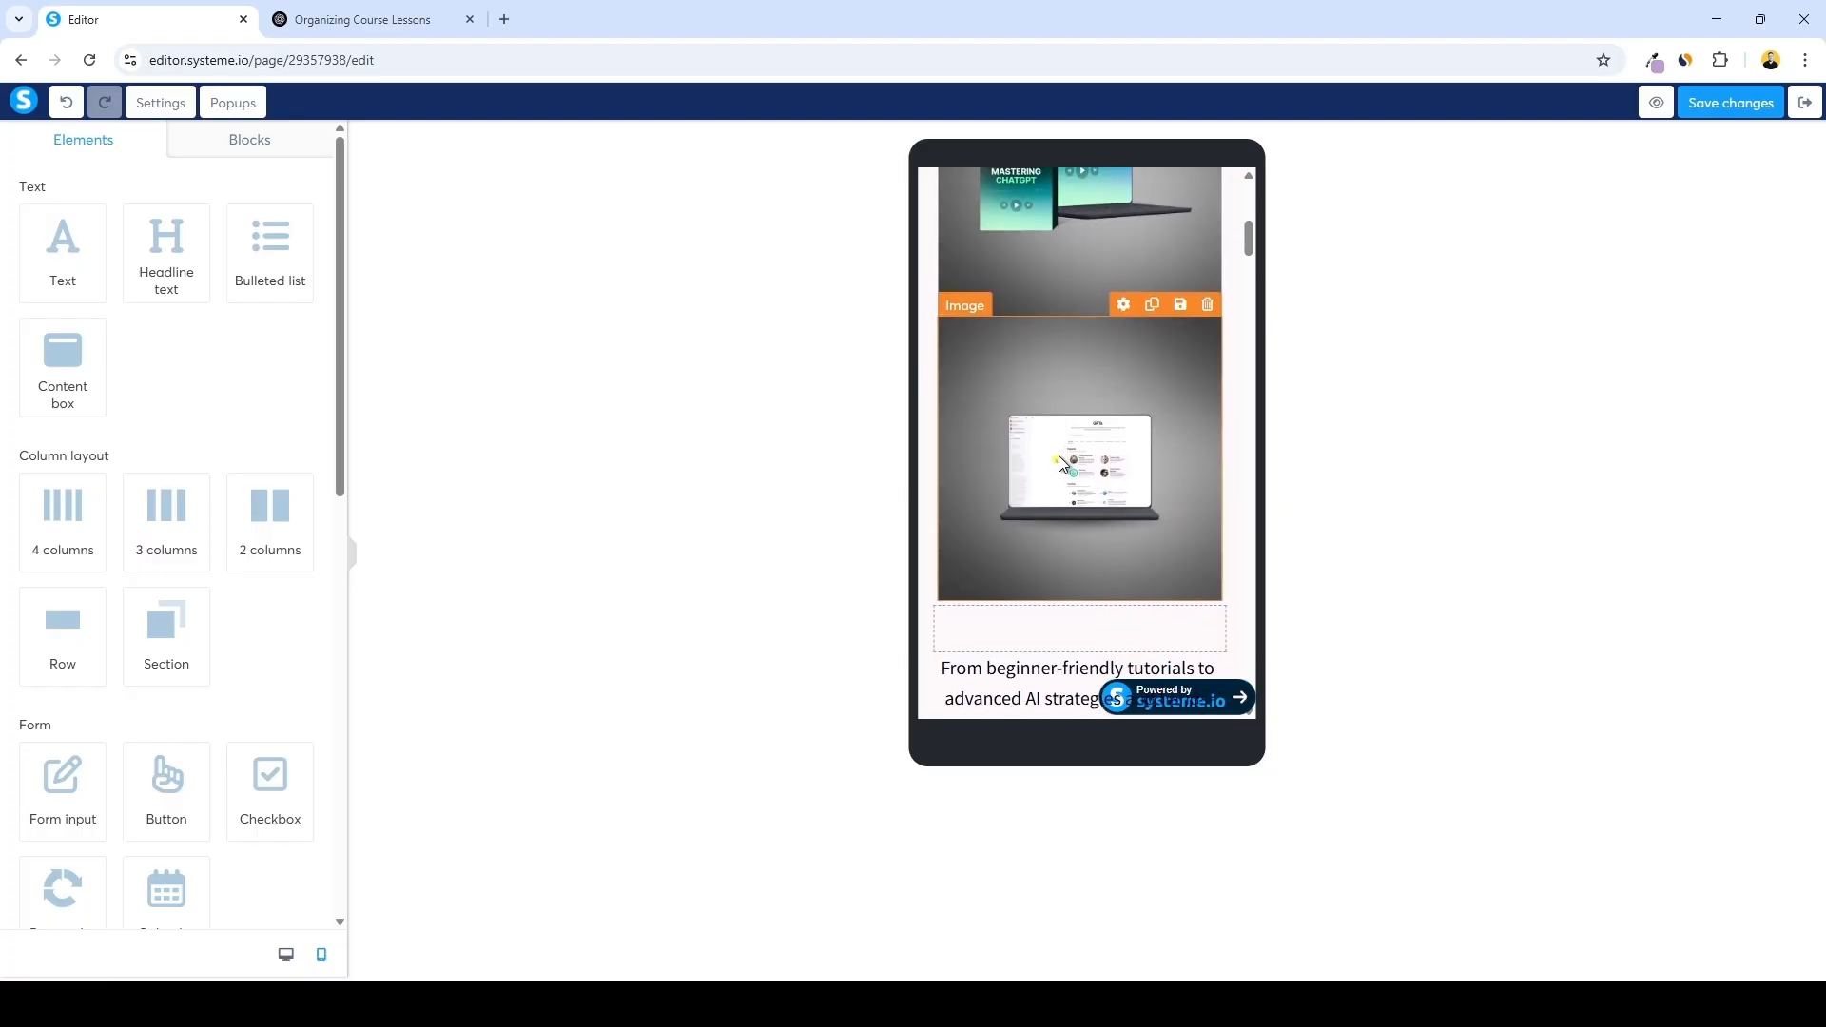
left_click(1068, 461)
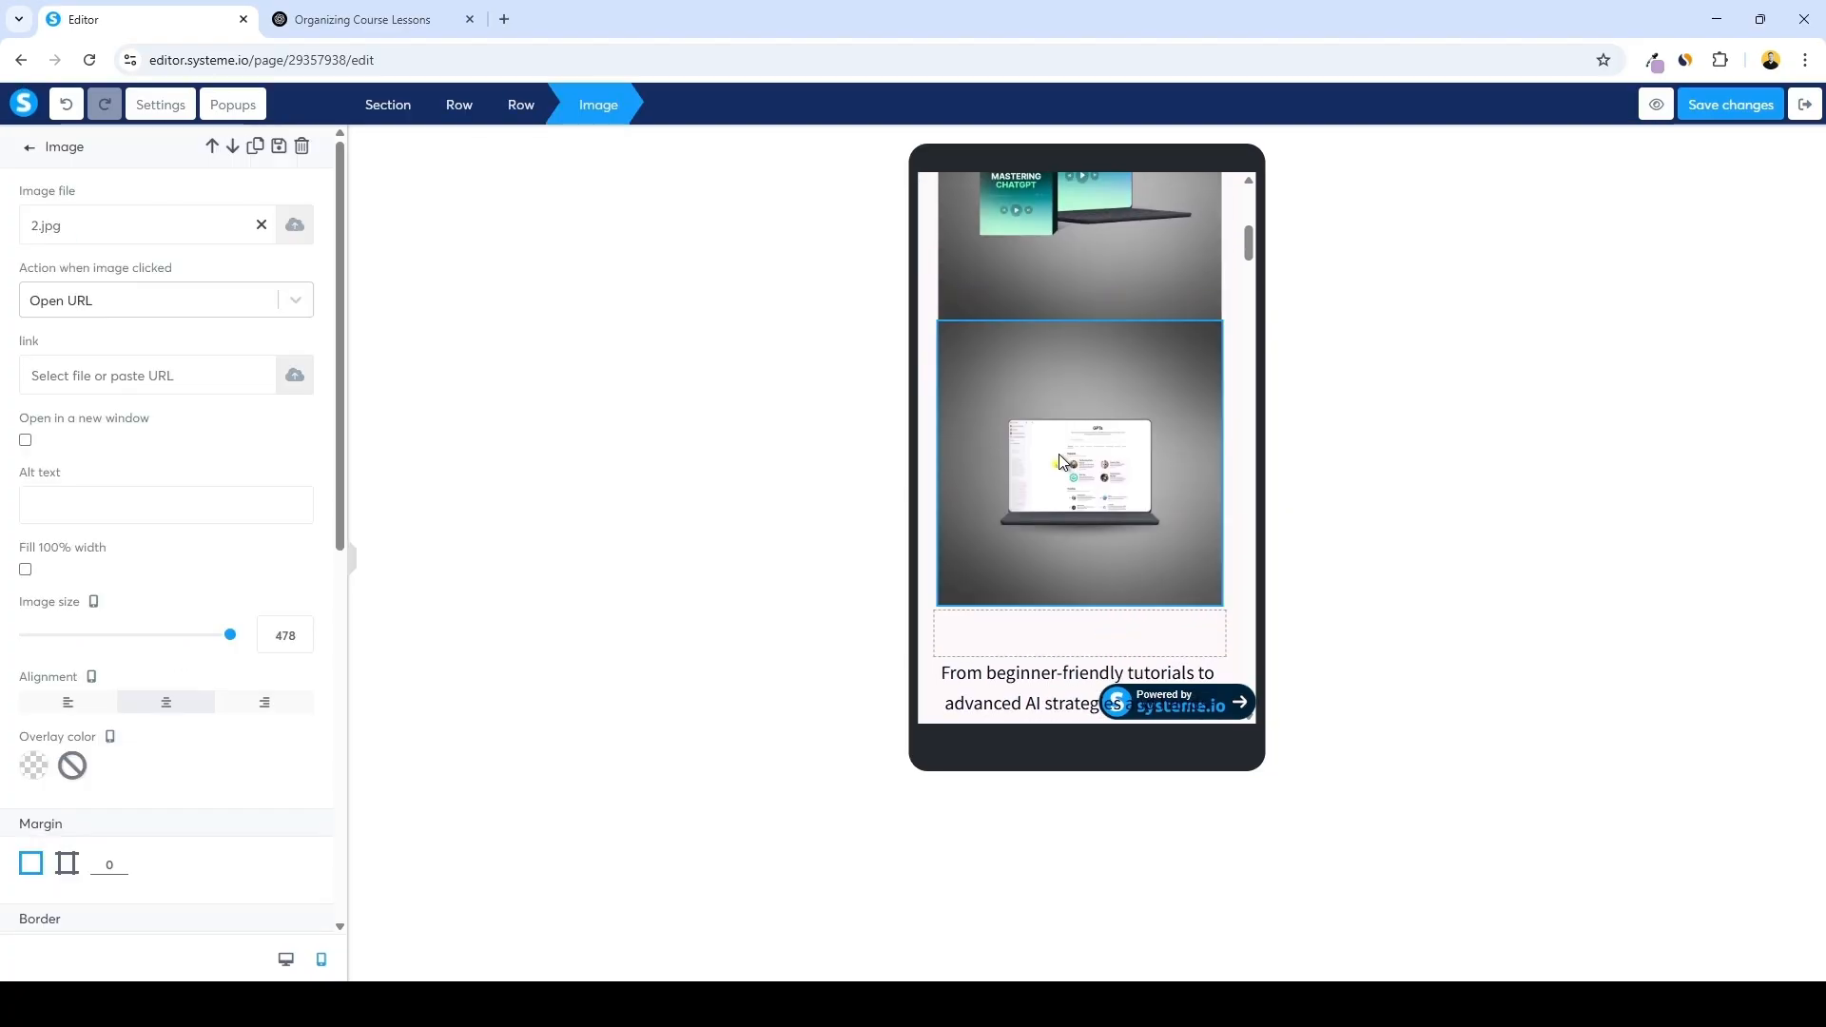
scroll(290, 409, "down", 1)
scroll(290, 456, "down", 7)
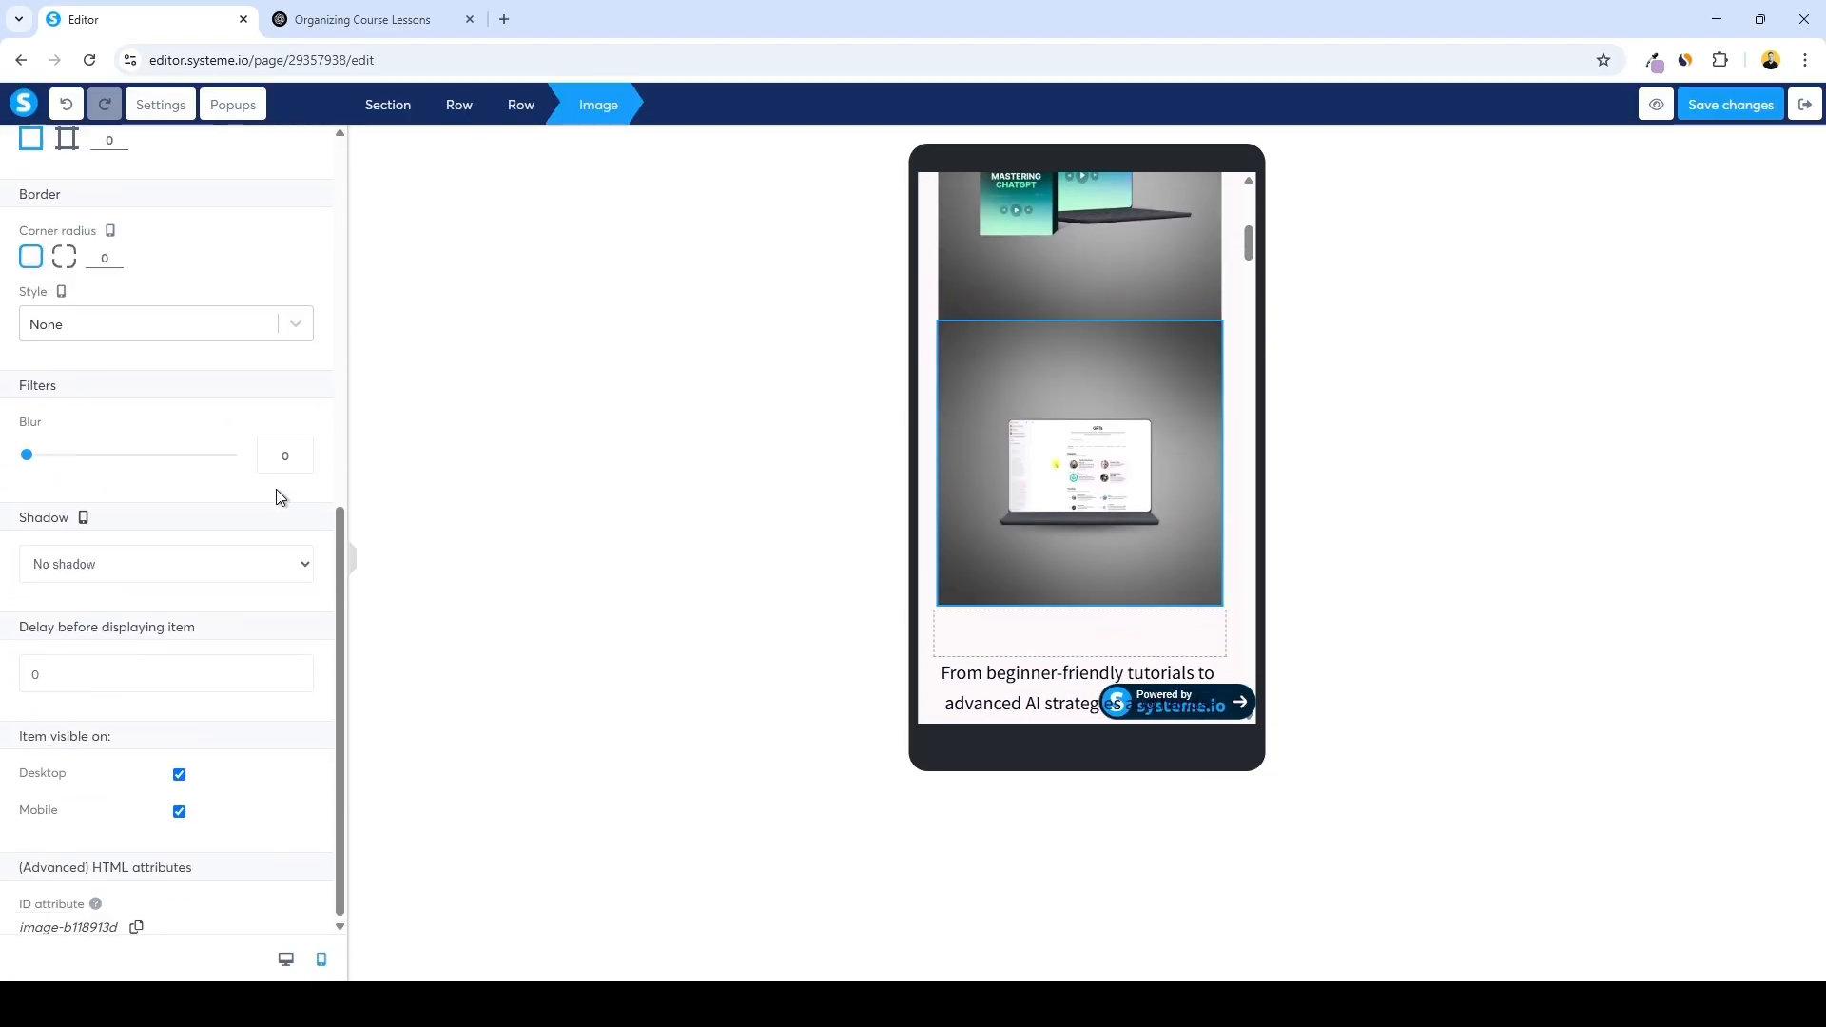
left_click(179, 811)
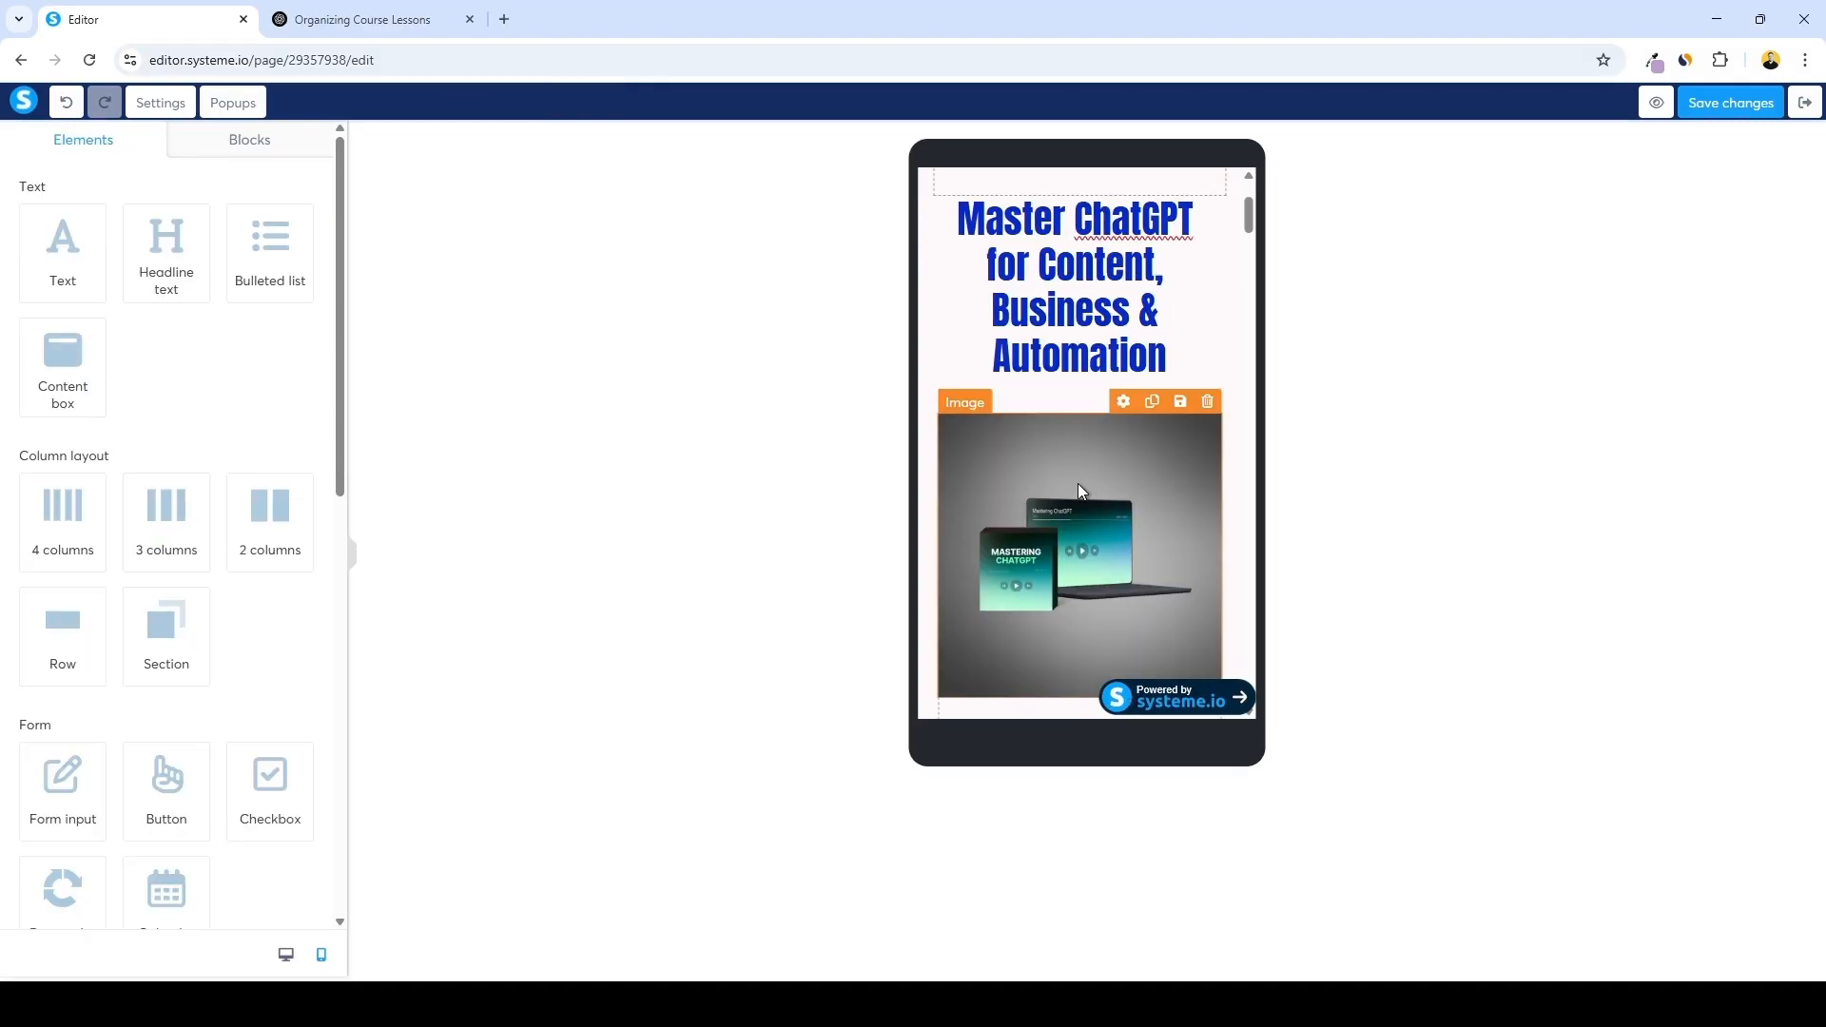
Return to desktop view and review the hero and following sales page sections
scroll(1095, 481, "down", 3)
scroll(1145, 481, "down", 5)
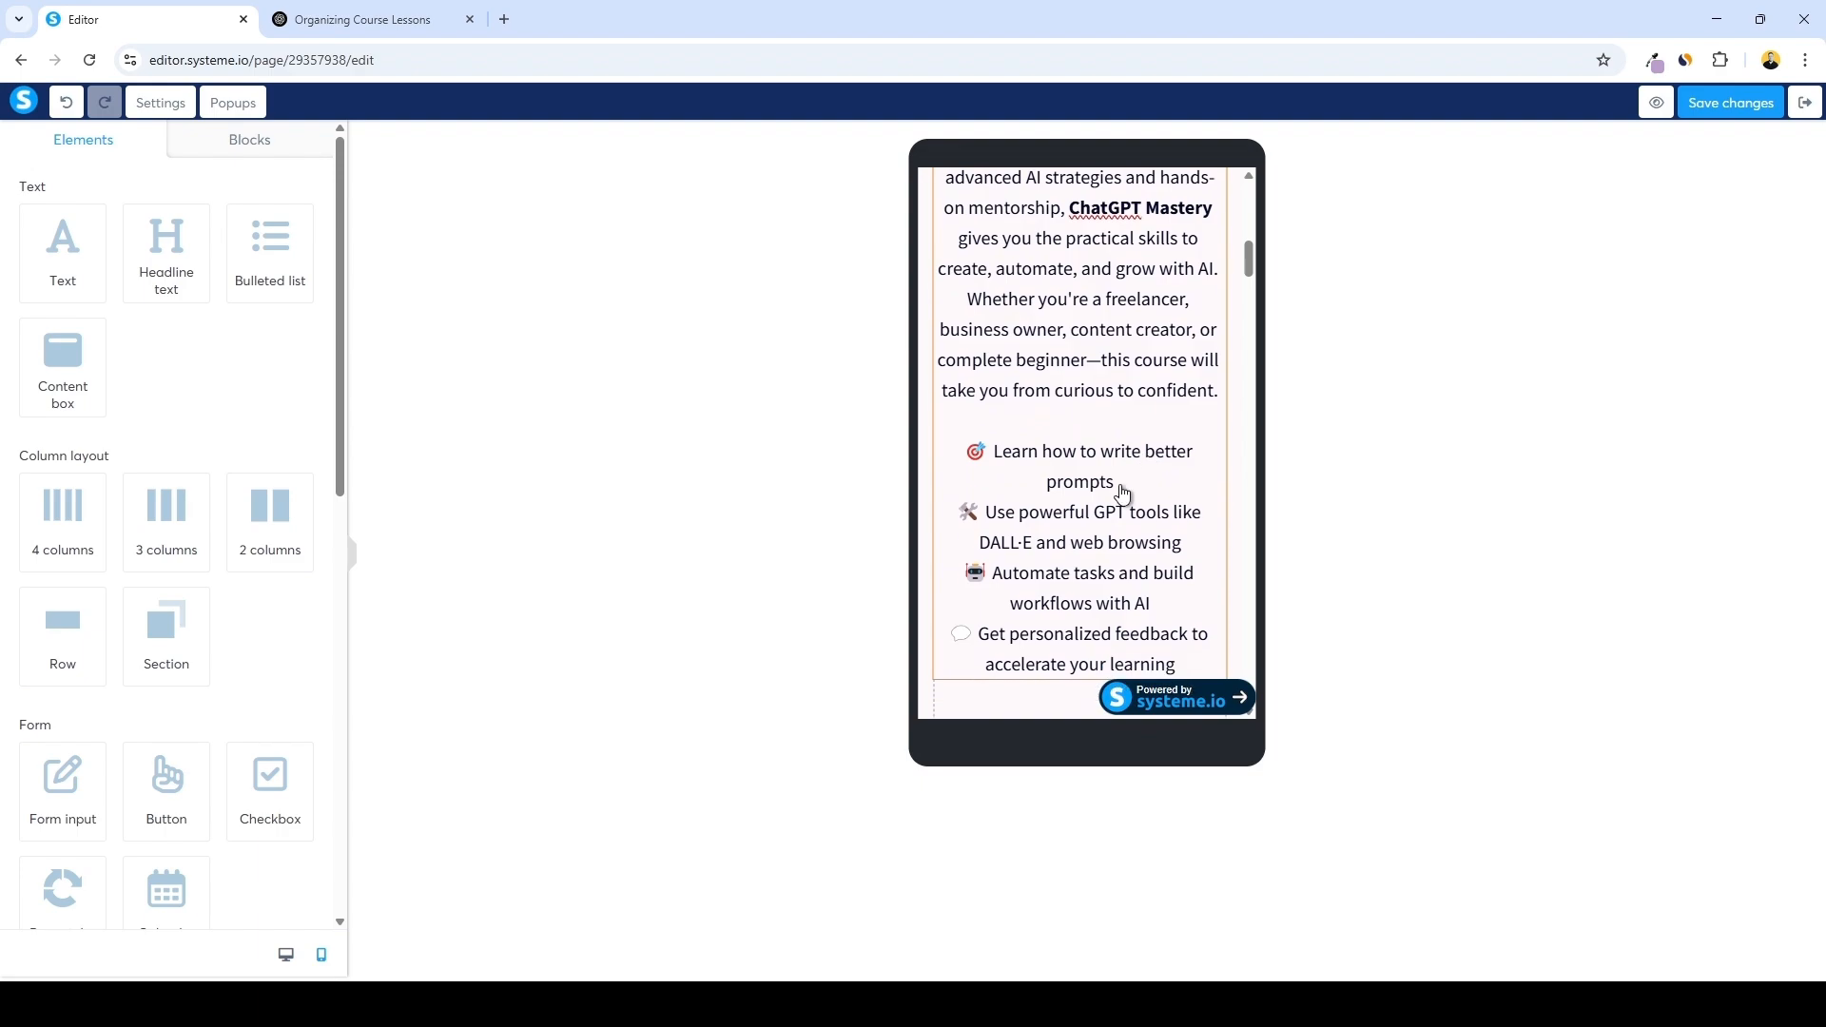
left_click(286, 956)
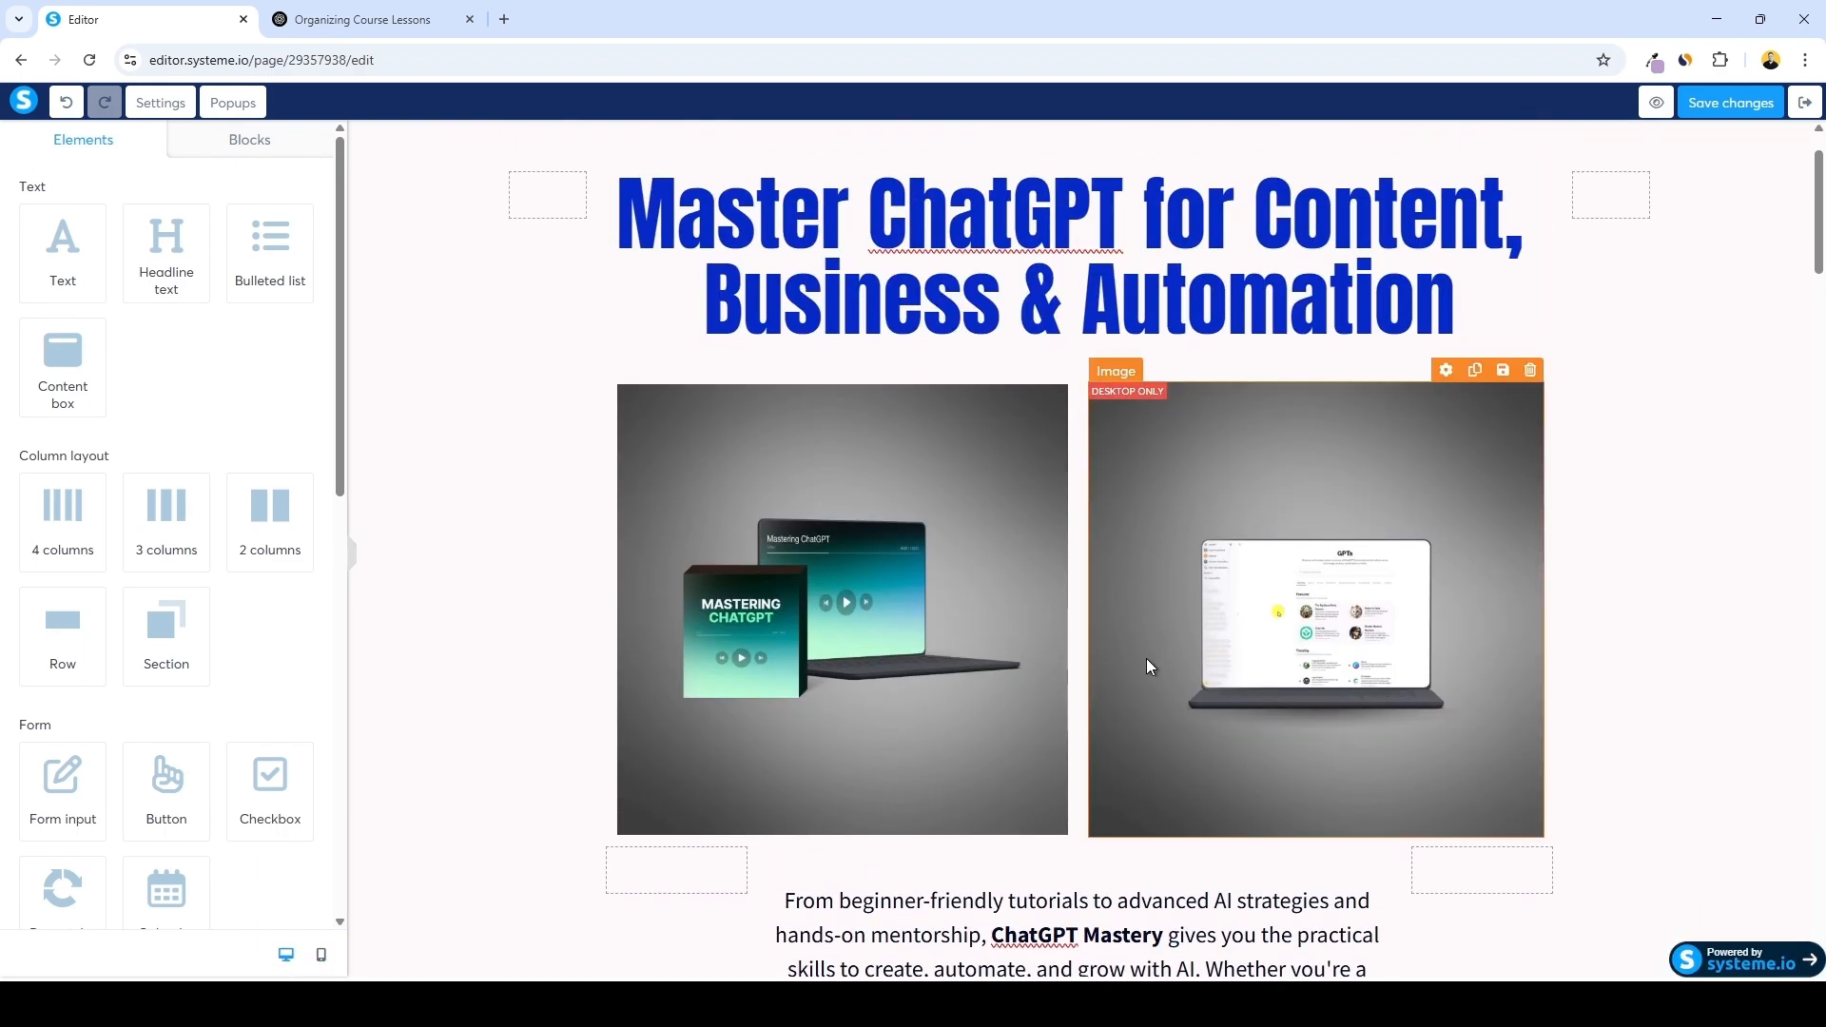
scroll(1173, 648, "down", 2)
scroll(1173, 648, "down", 5)
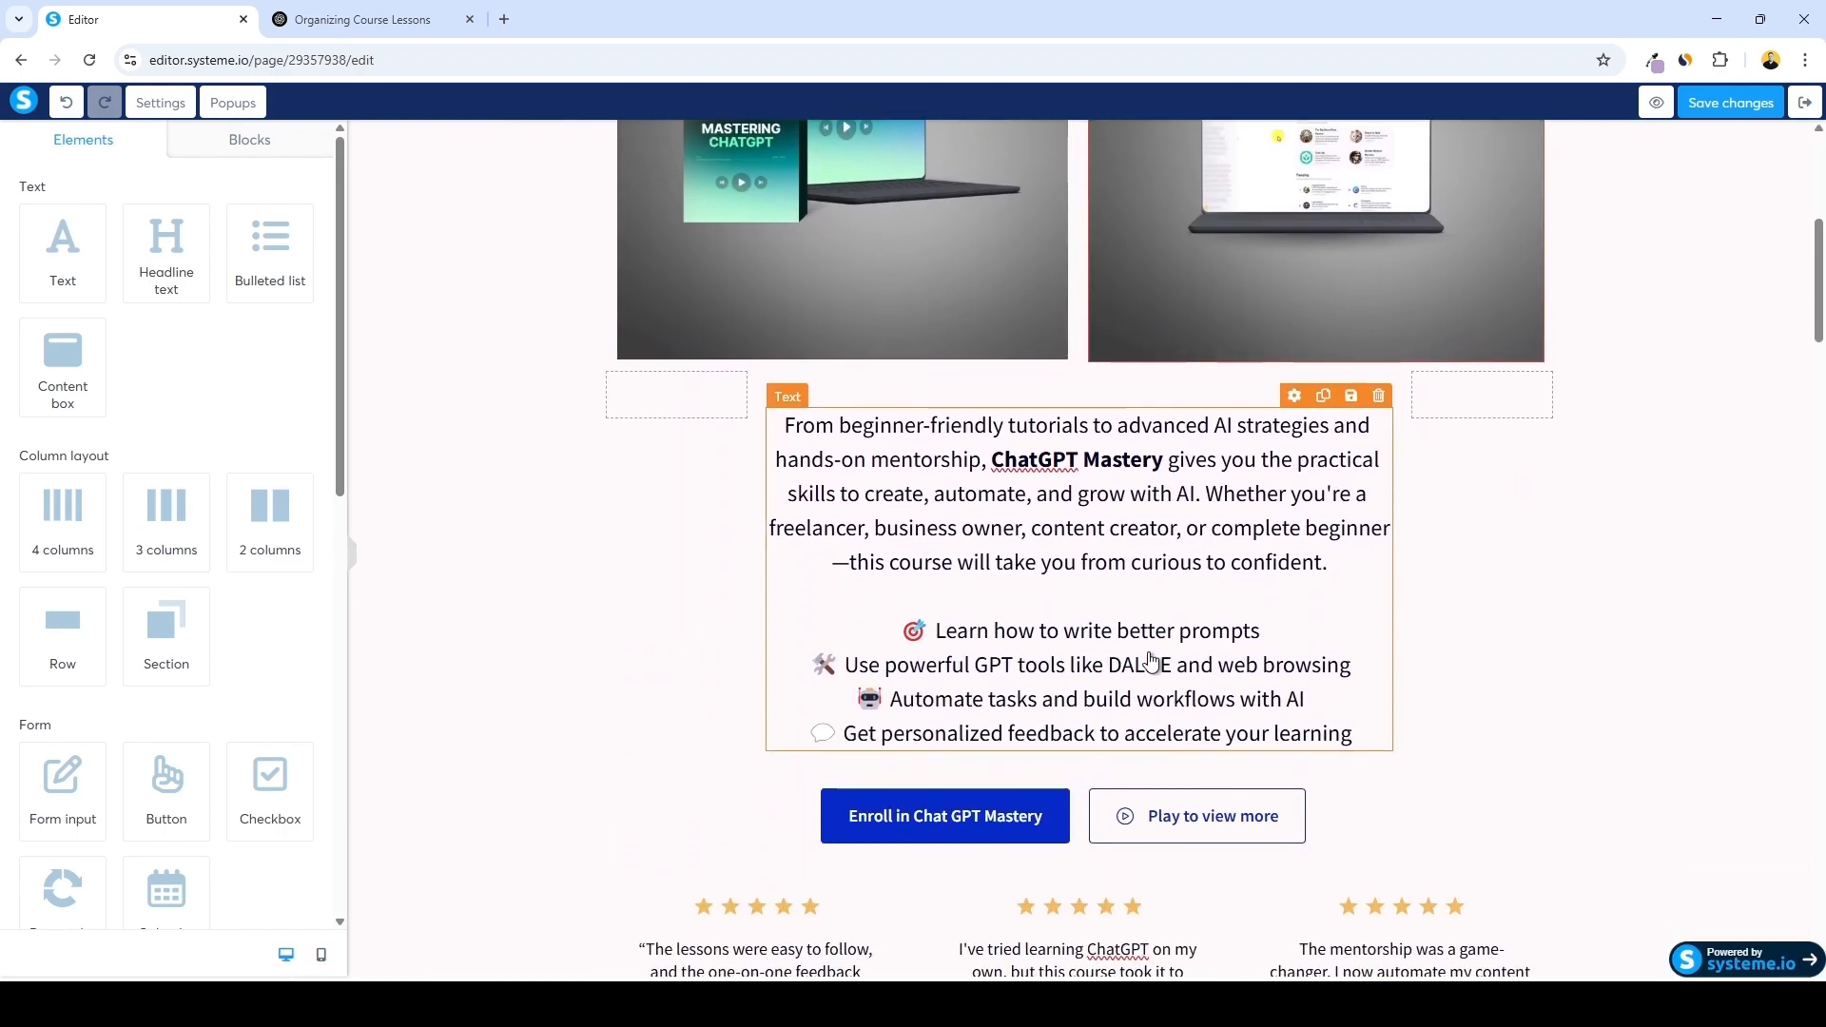
scroll(1155, 642, "down", 7)
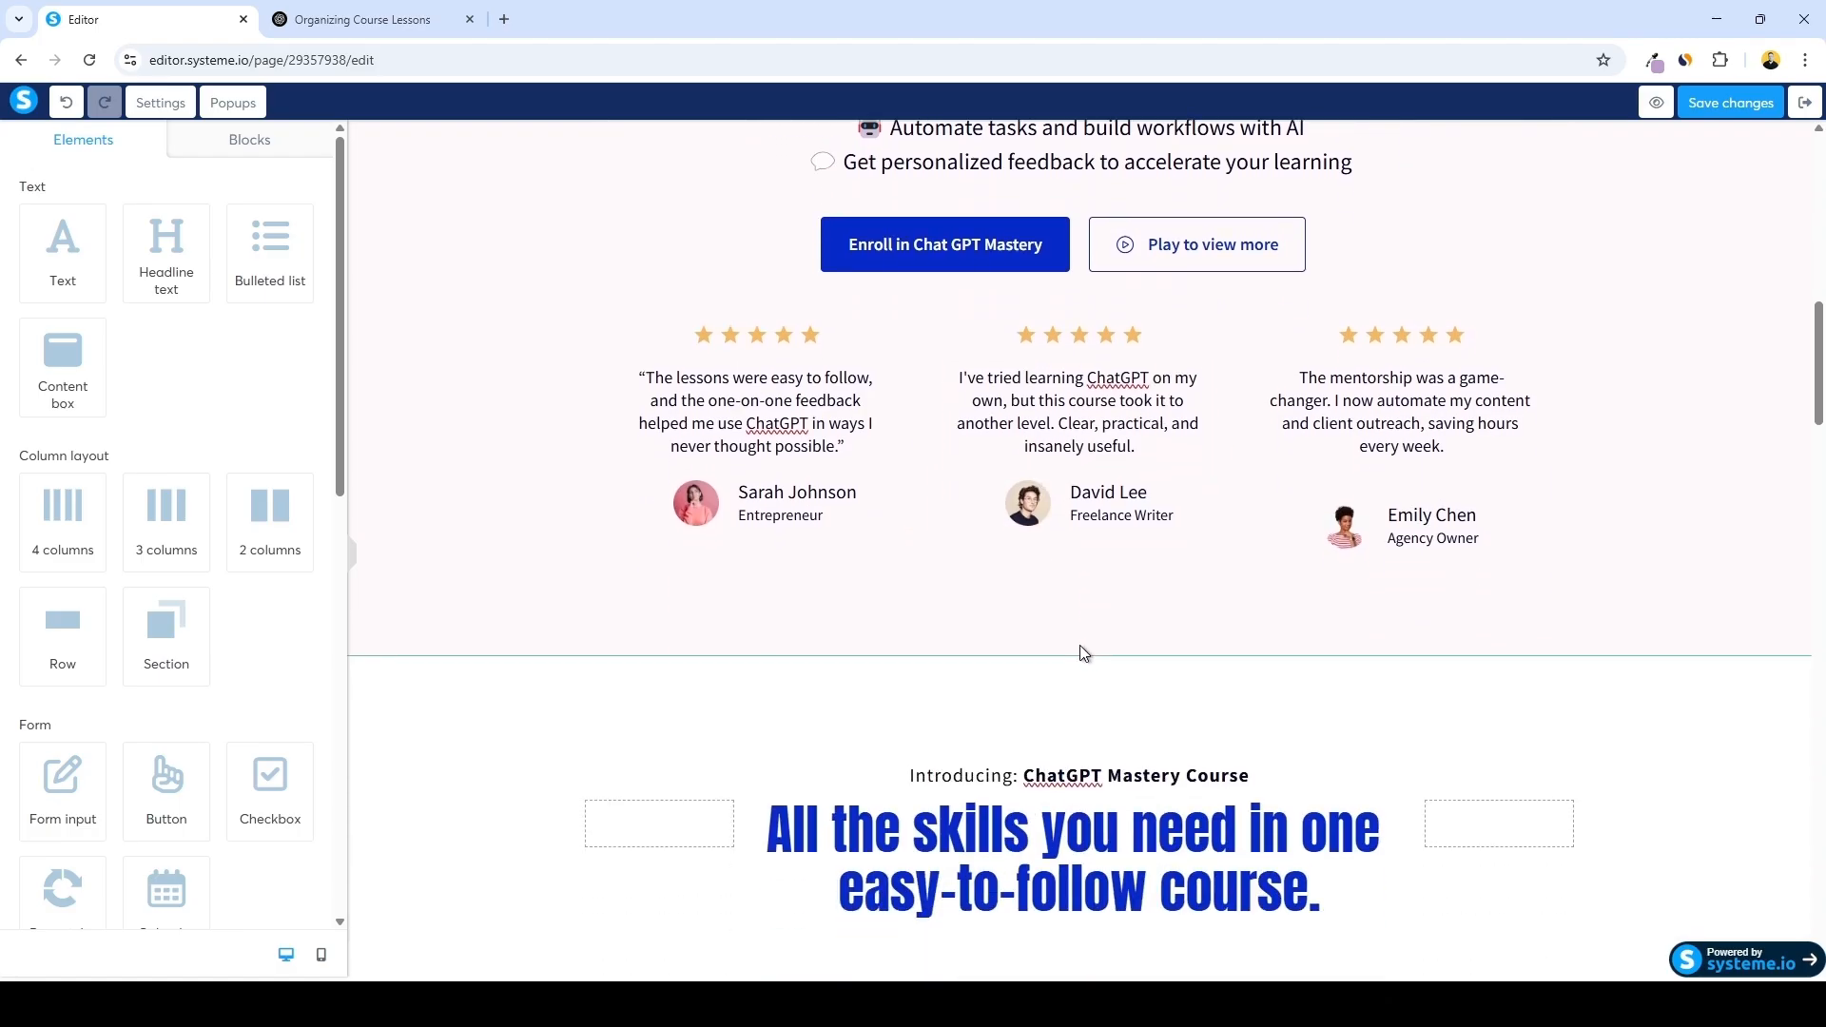
scroll(1046, 637, "down", 11)
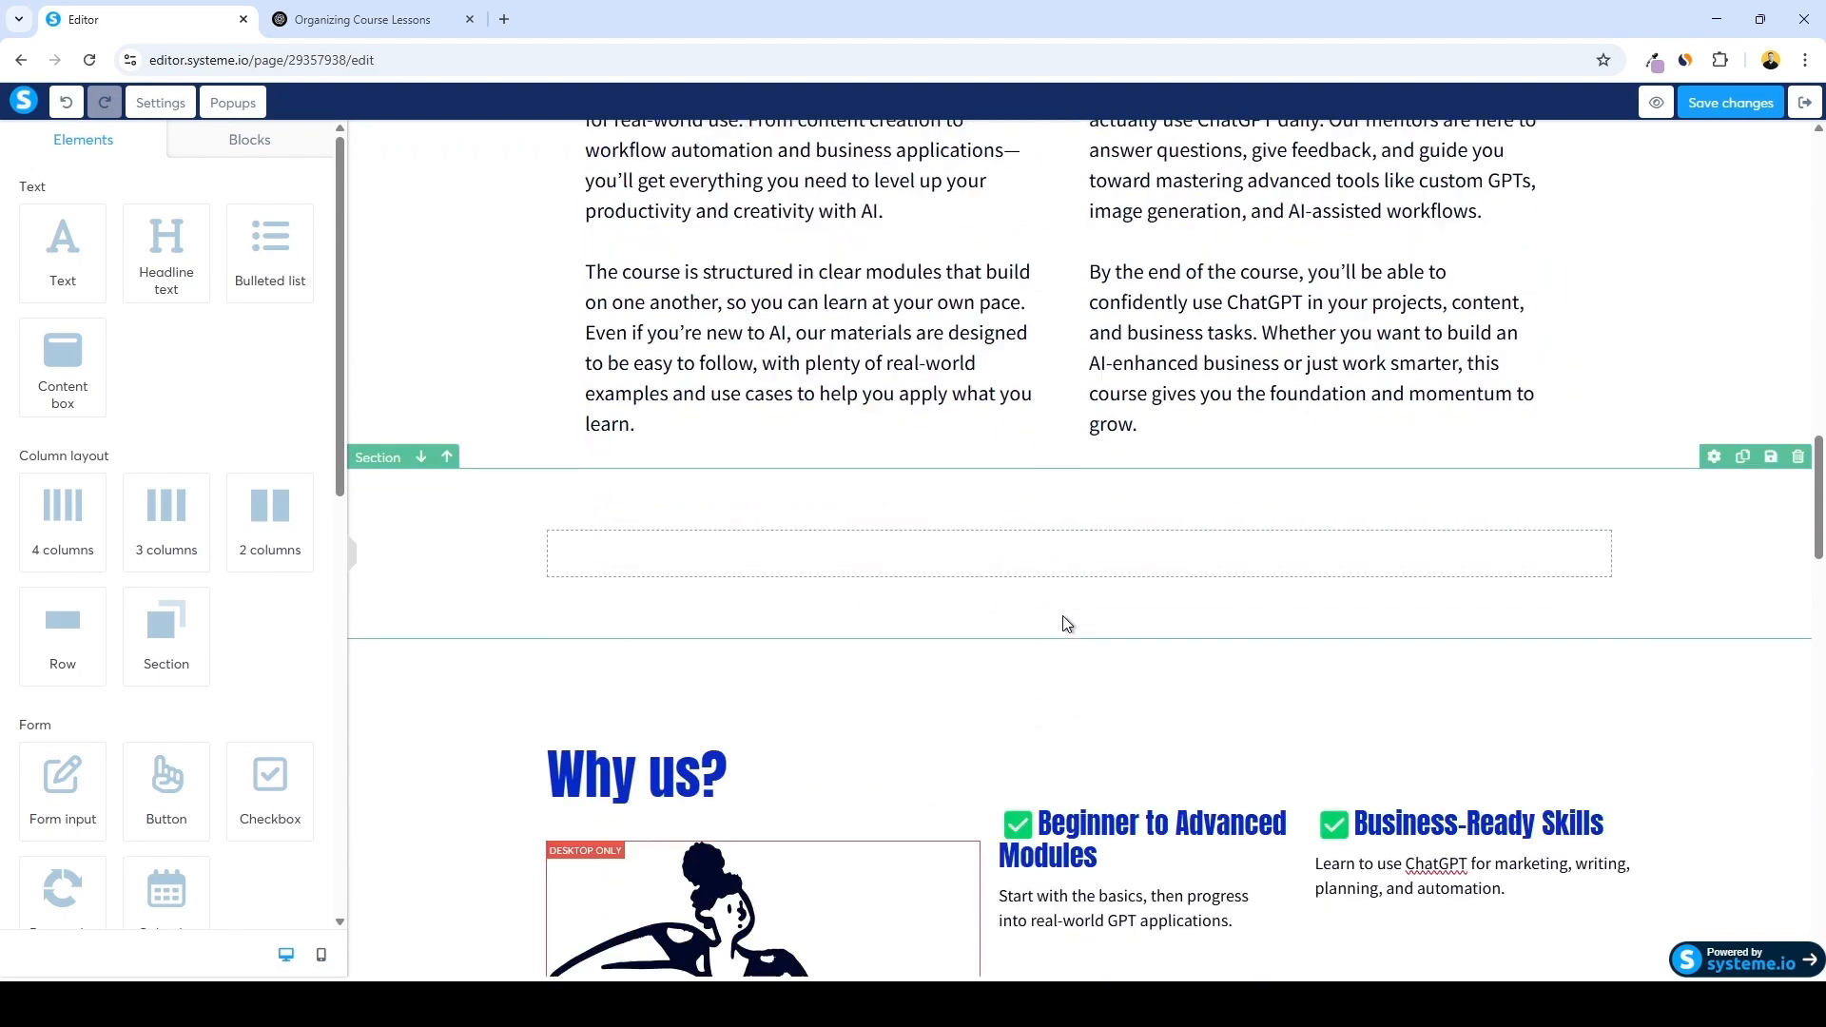
scroll(1107, 718, "up", 18)
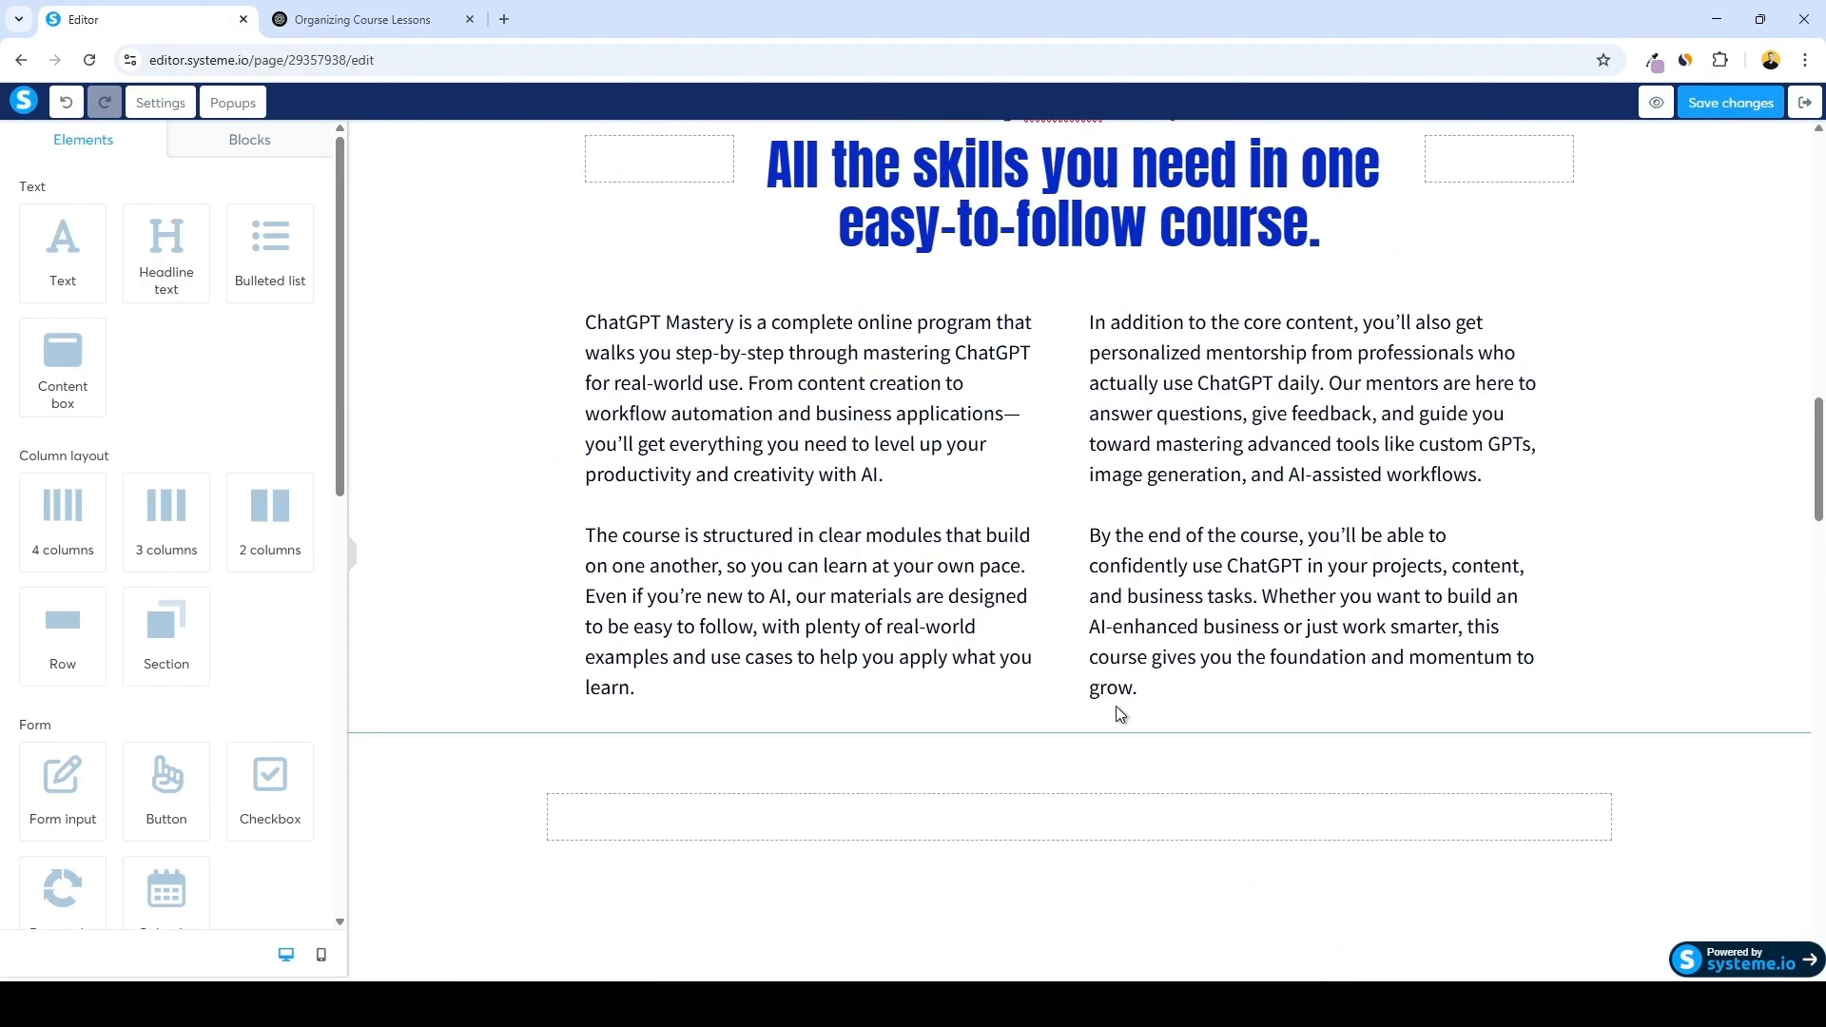
scroll(1128, 708, "up", 5)
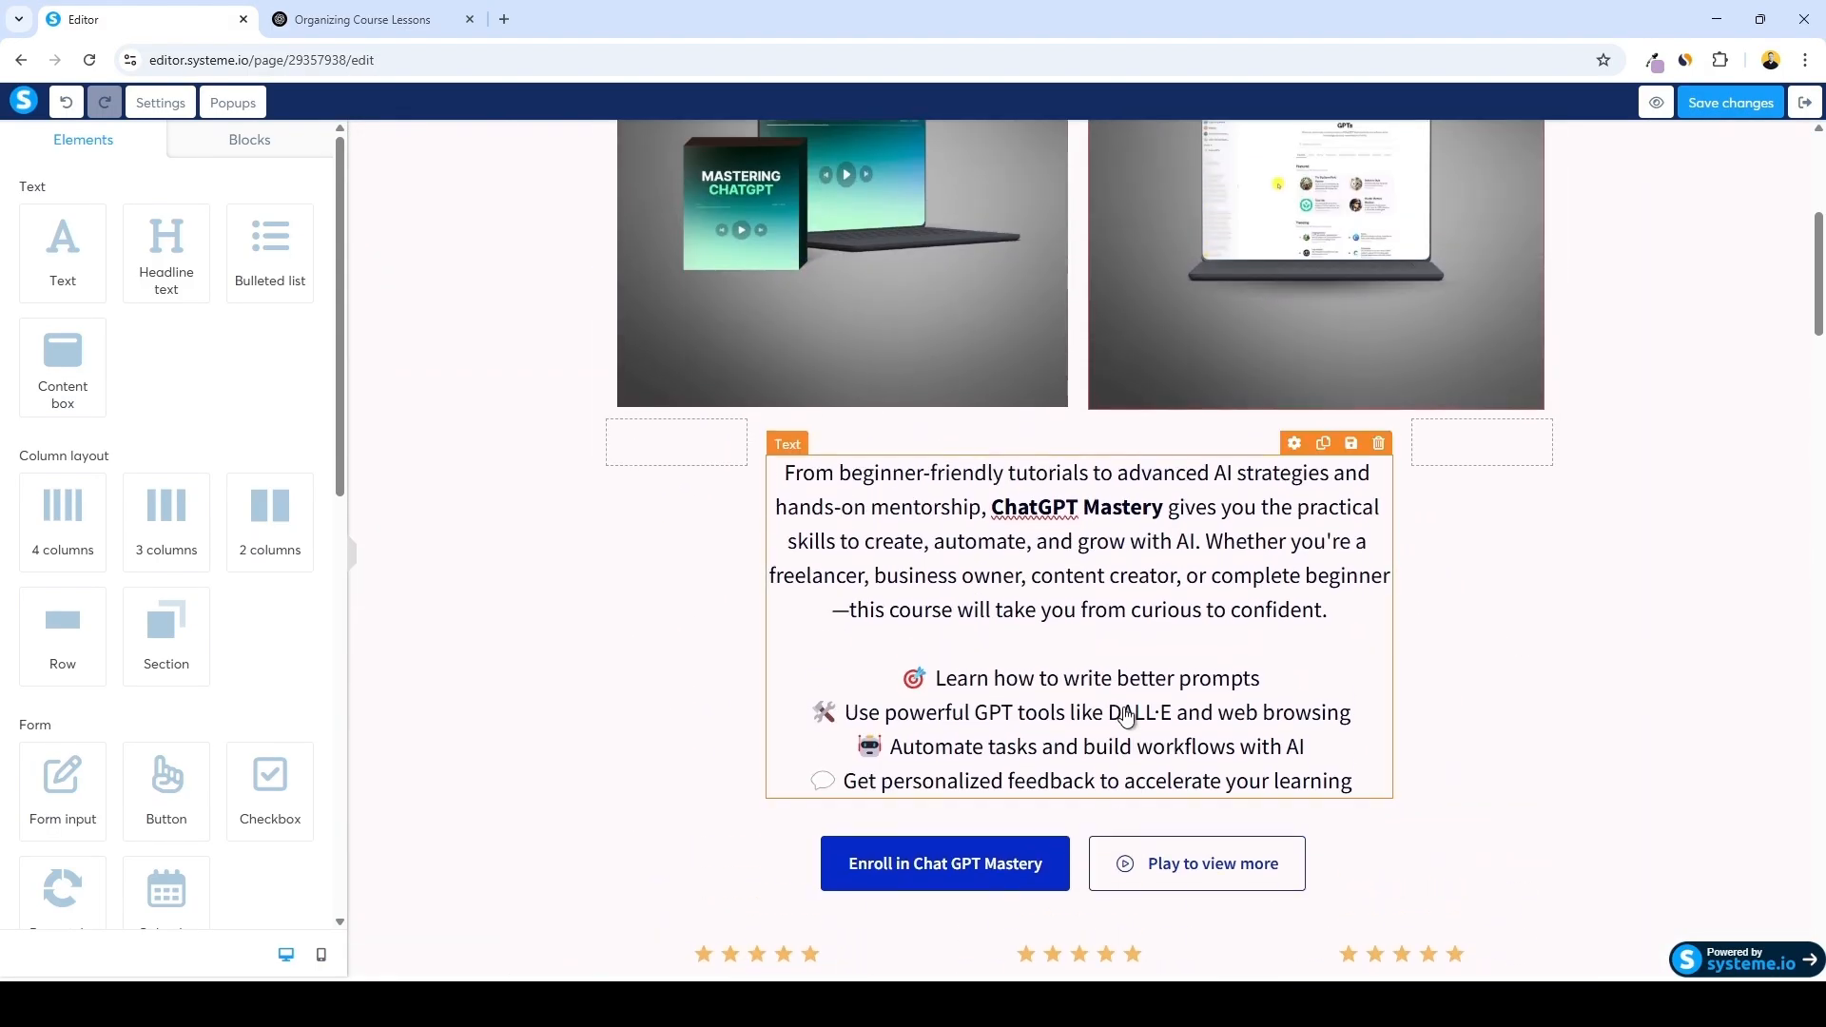
scroll(1123, 718, "up", 4)
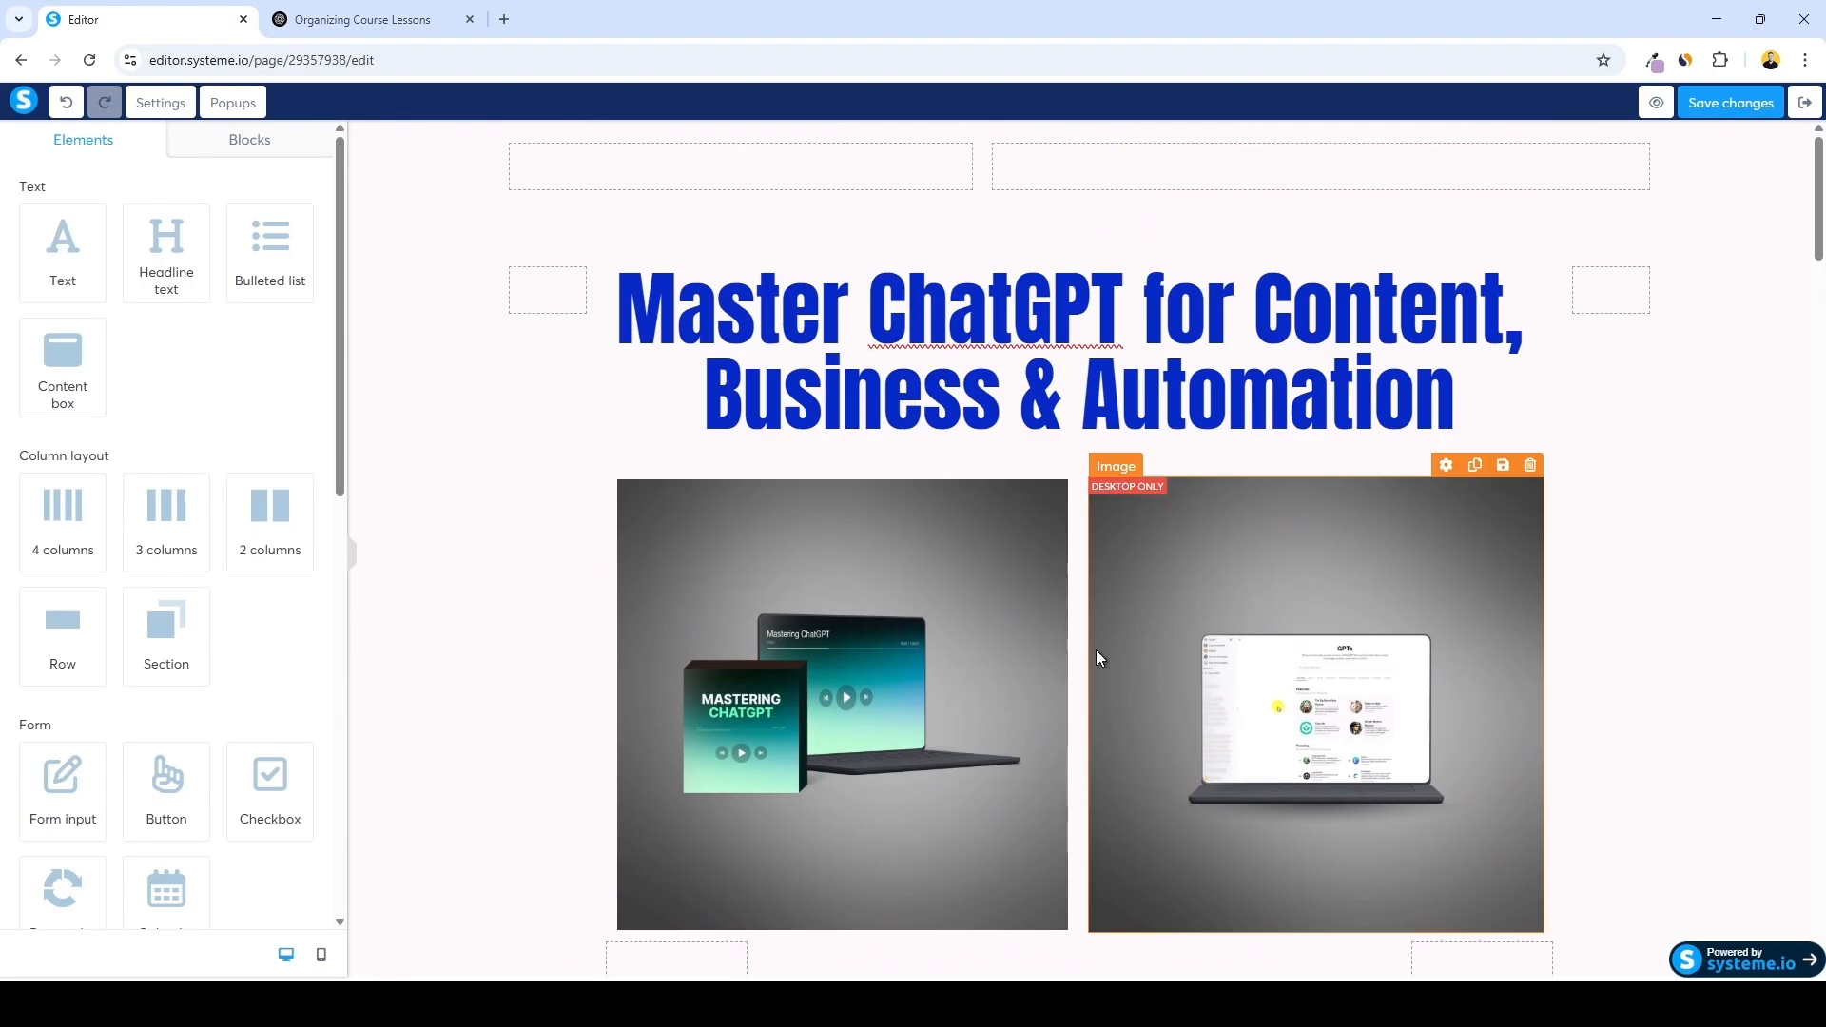
Leave the page editor and open the Order Form step of the funnel
left_click(1806, 102)
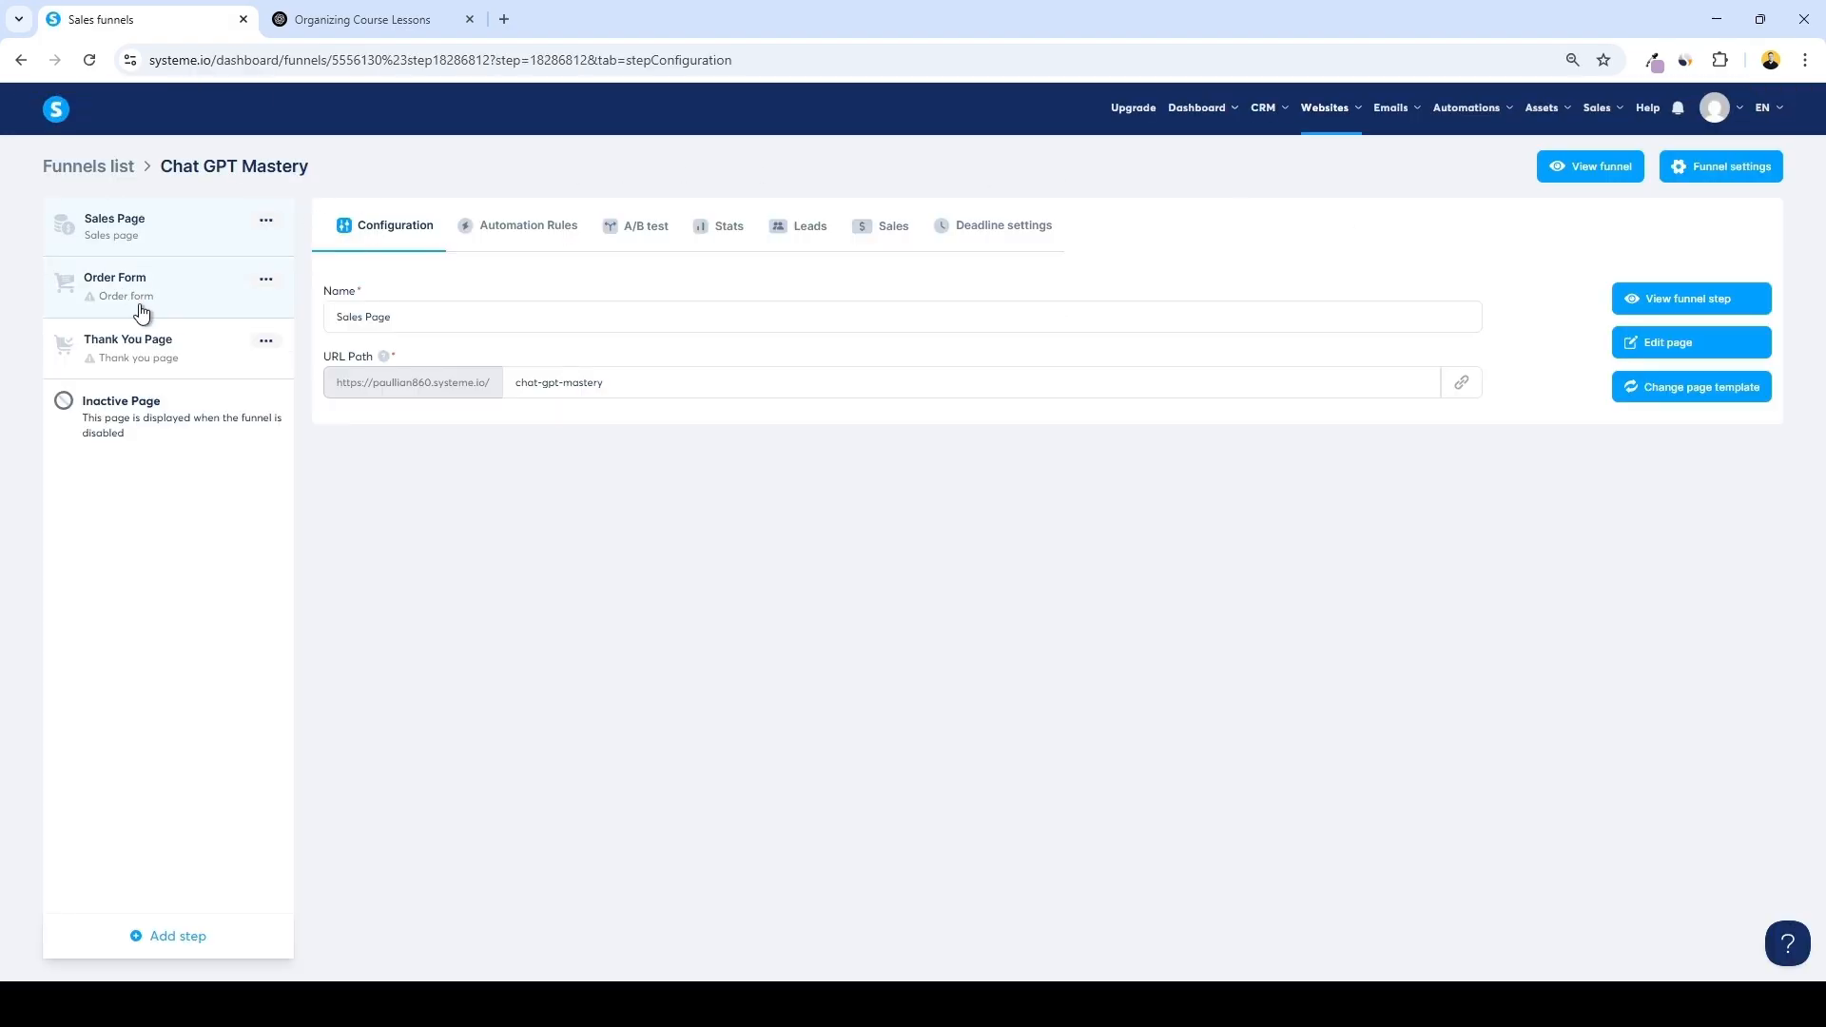
left_click(207, 290)
scroll(1045, 475, "down", 3)
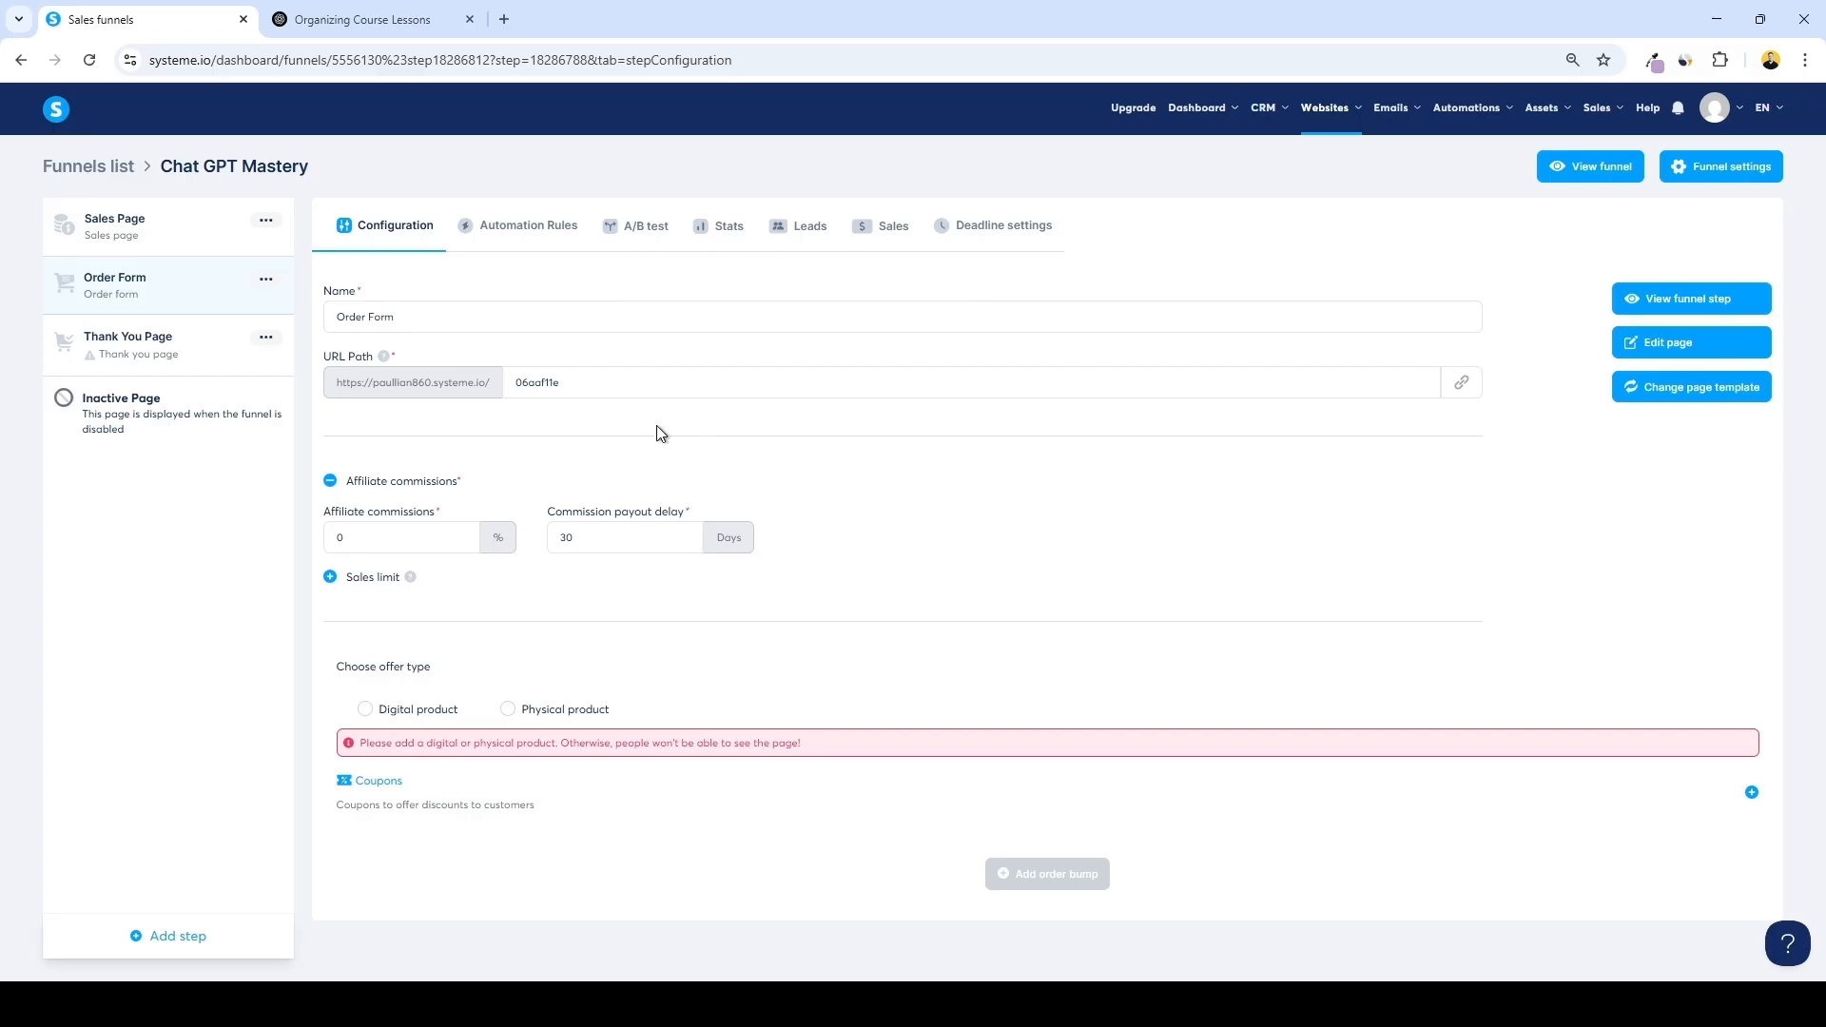
Set the Order Form step's URL path to chat-gpt-mastery/checkout
triple_click(407, 322)
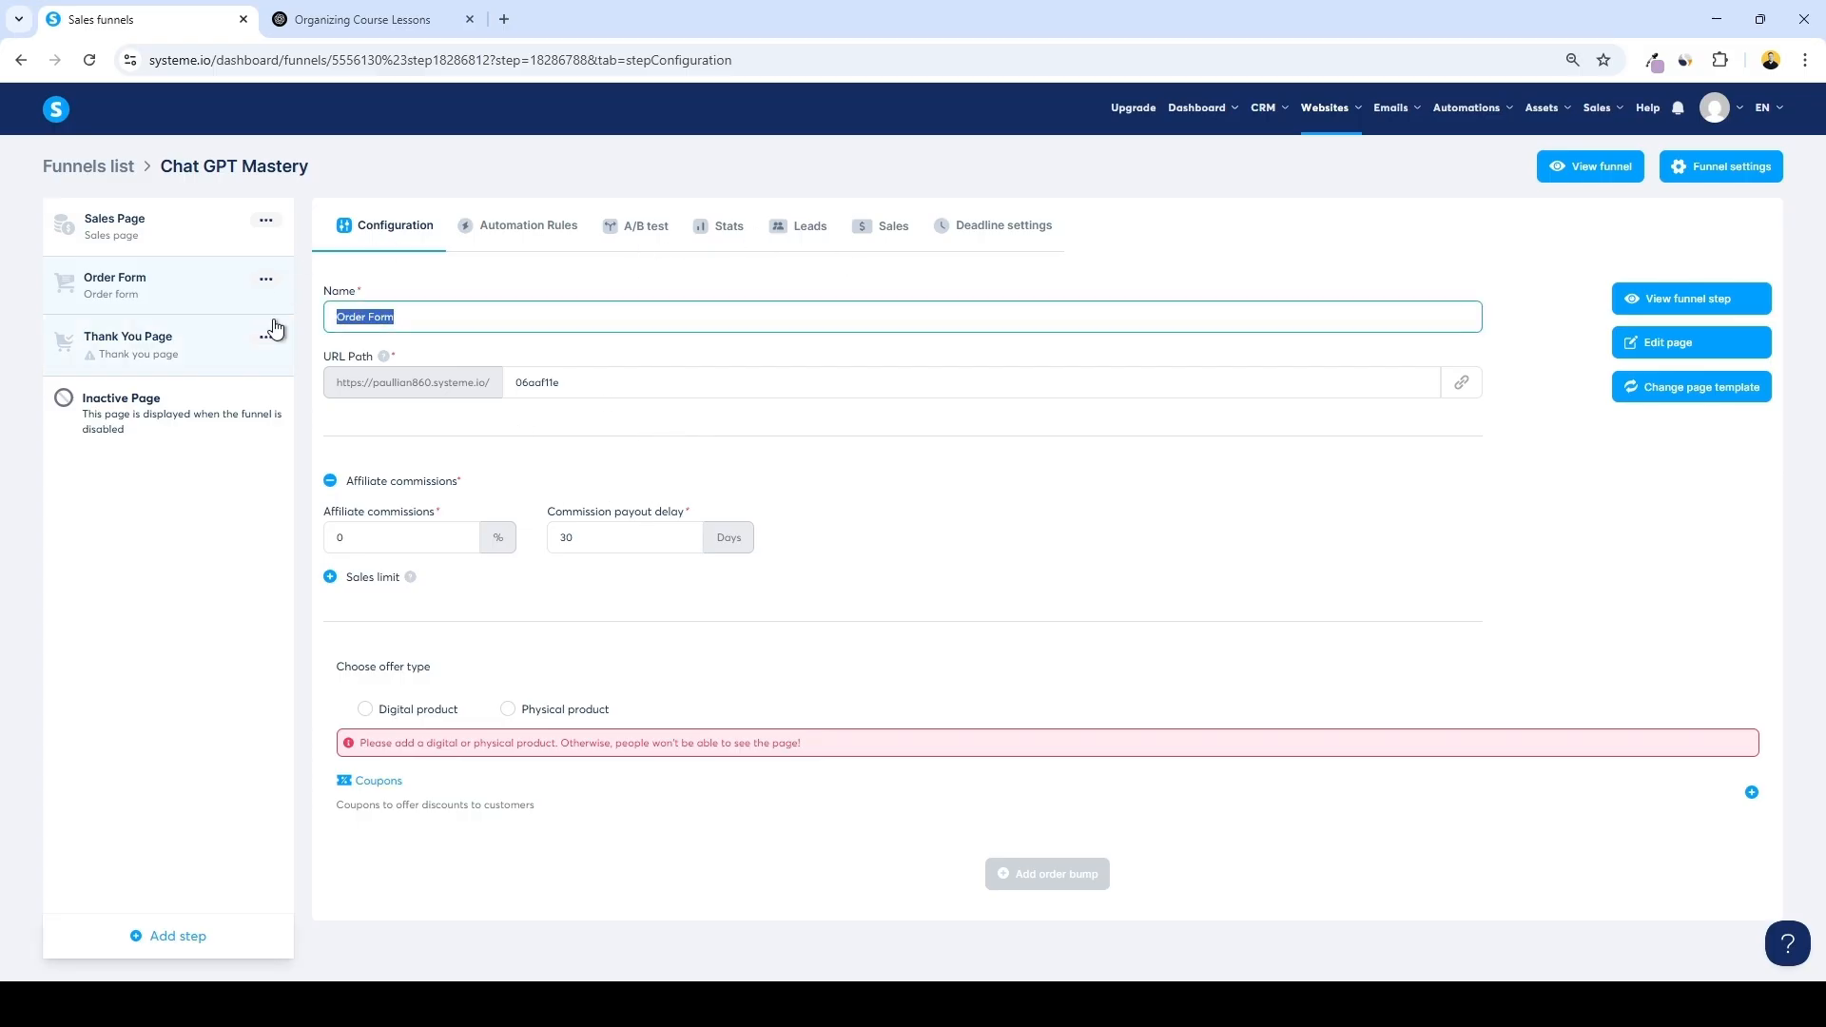
left_click(423, 319)
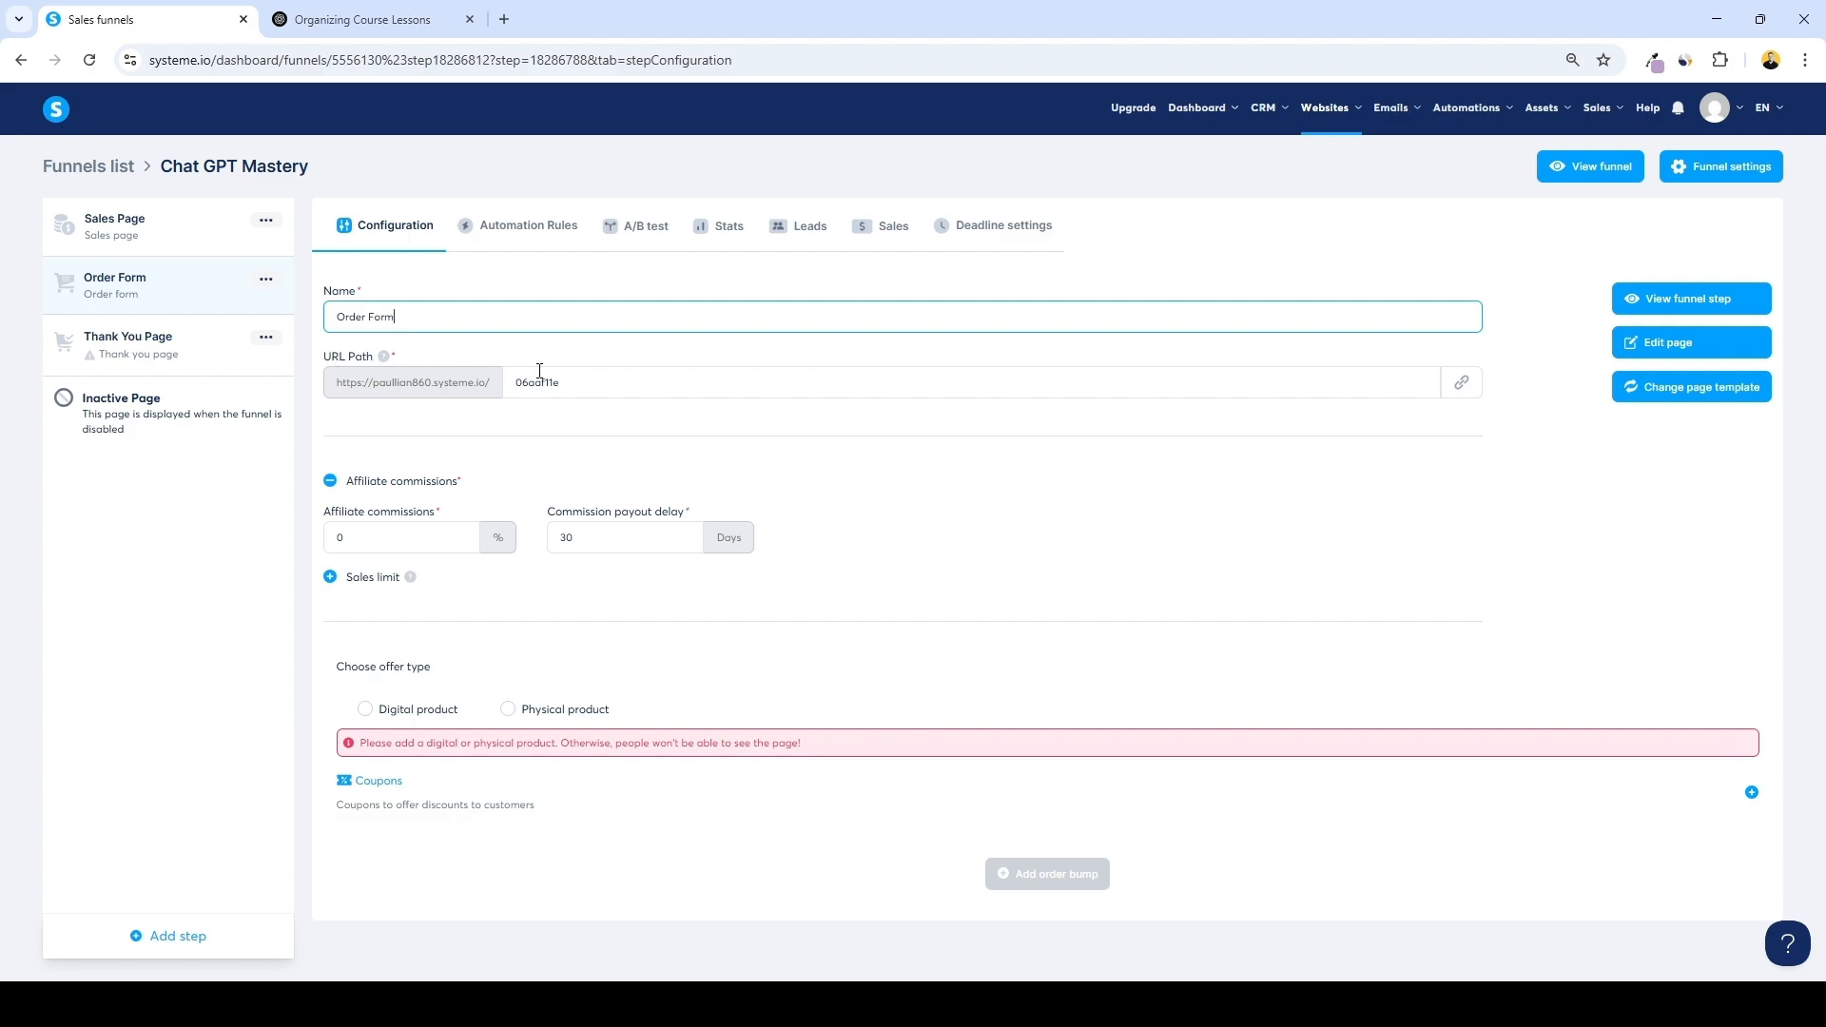
left_click_drag(588, 383, 476, 374)
type("chat-gpt-mastery/checkout")
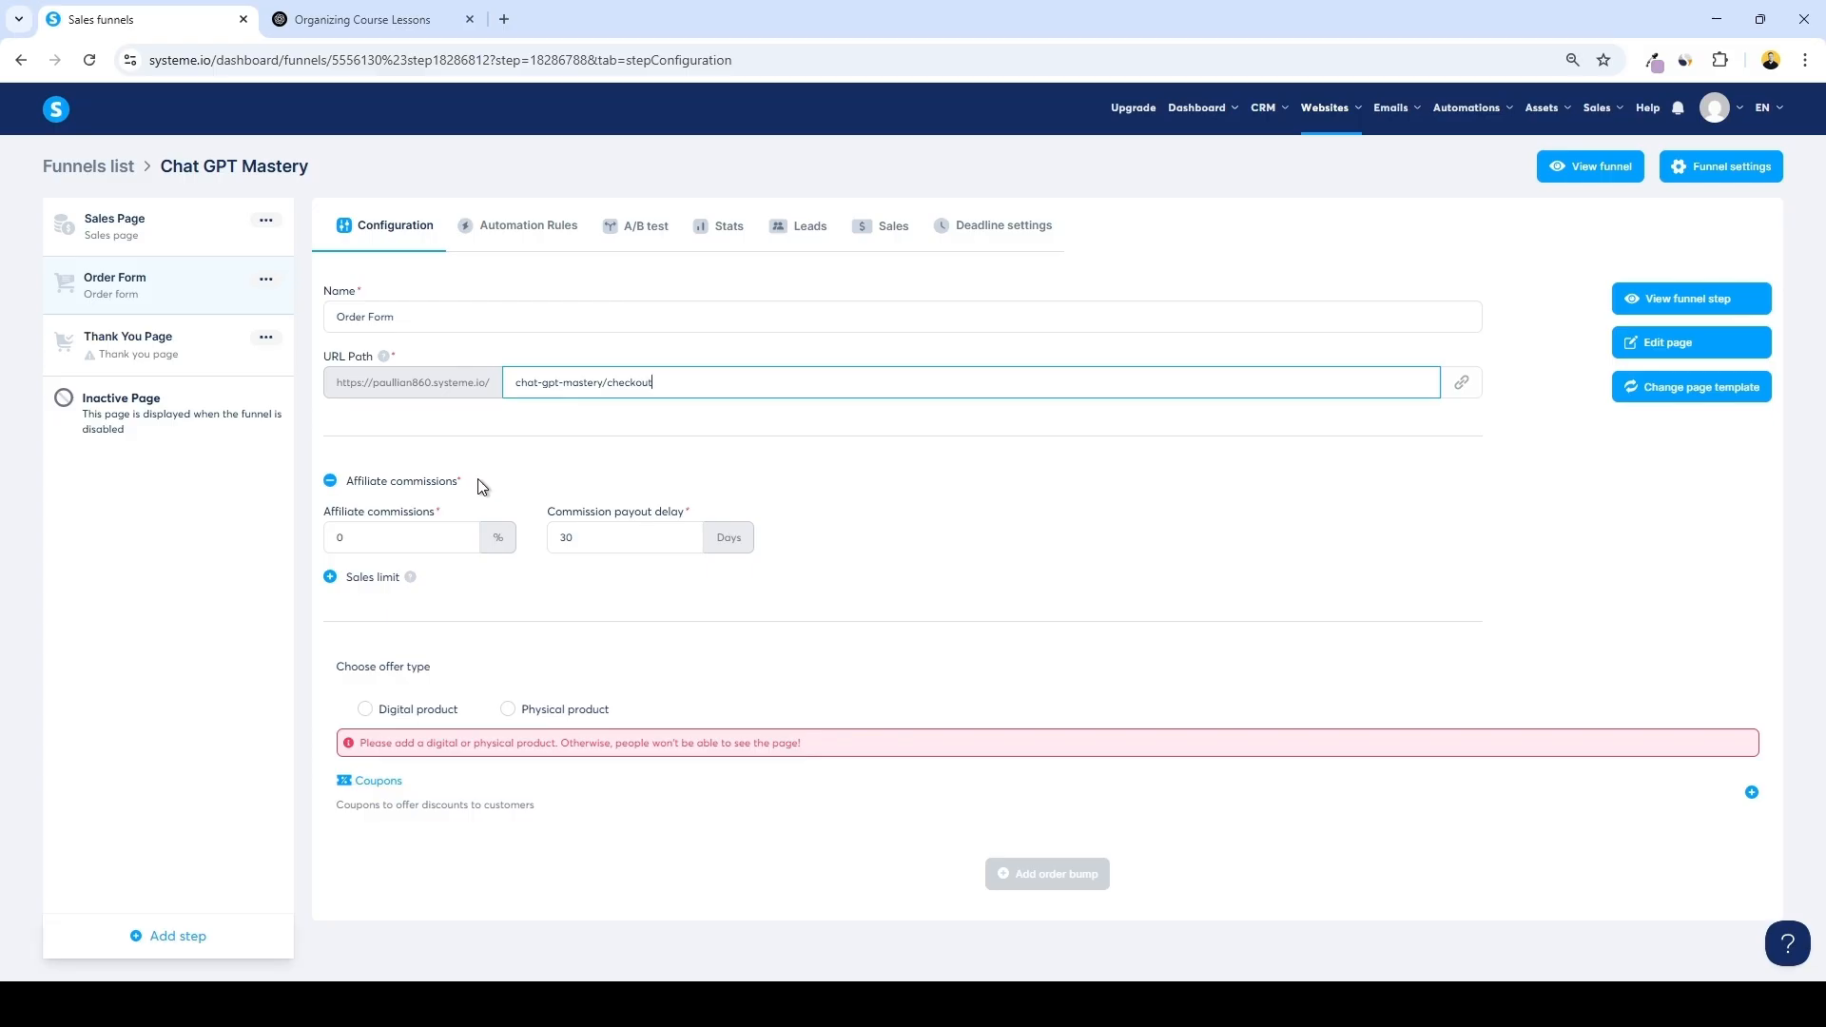
Set affiliate commissions to 30% and choose Digital product as the offer type
left_click(391, 539)
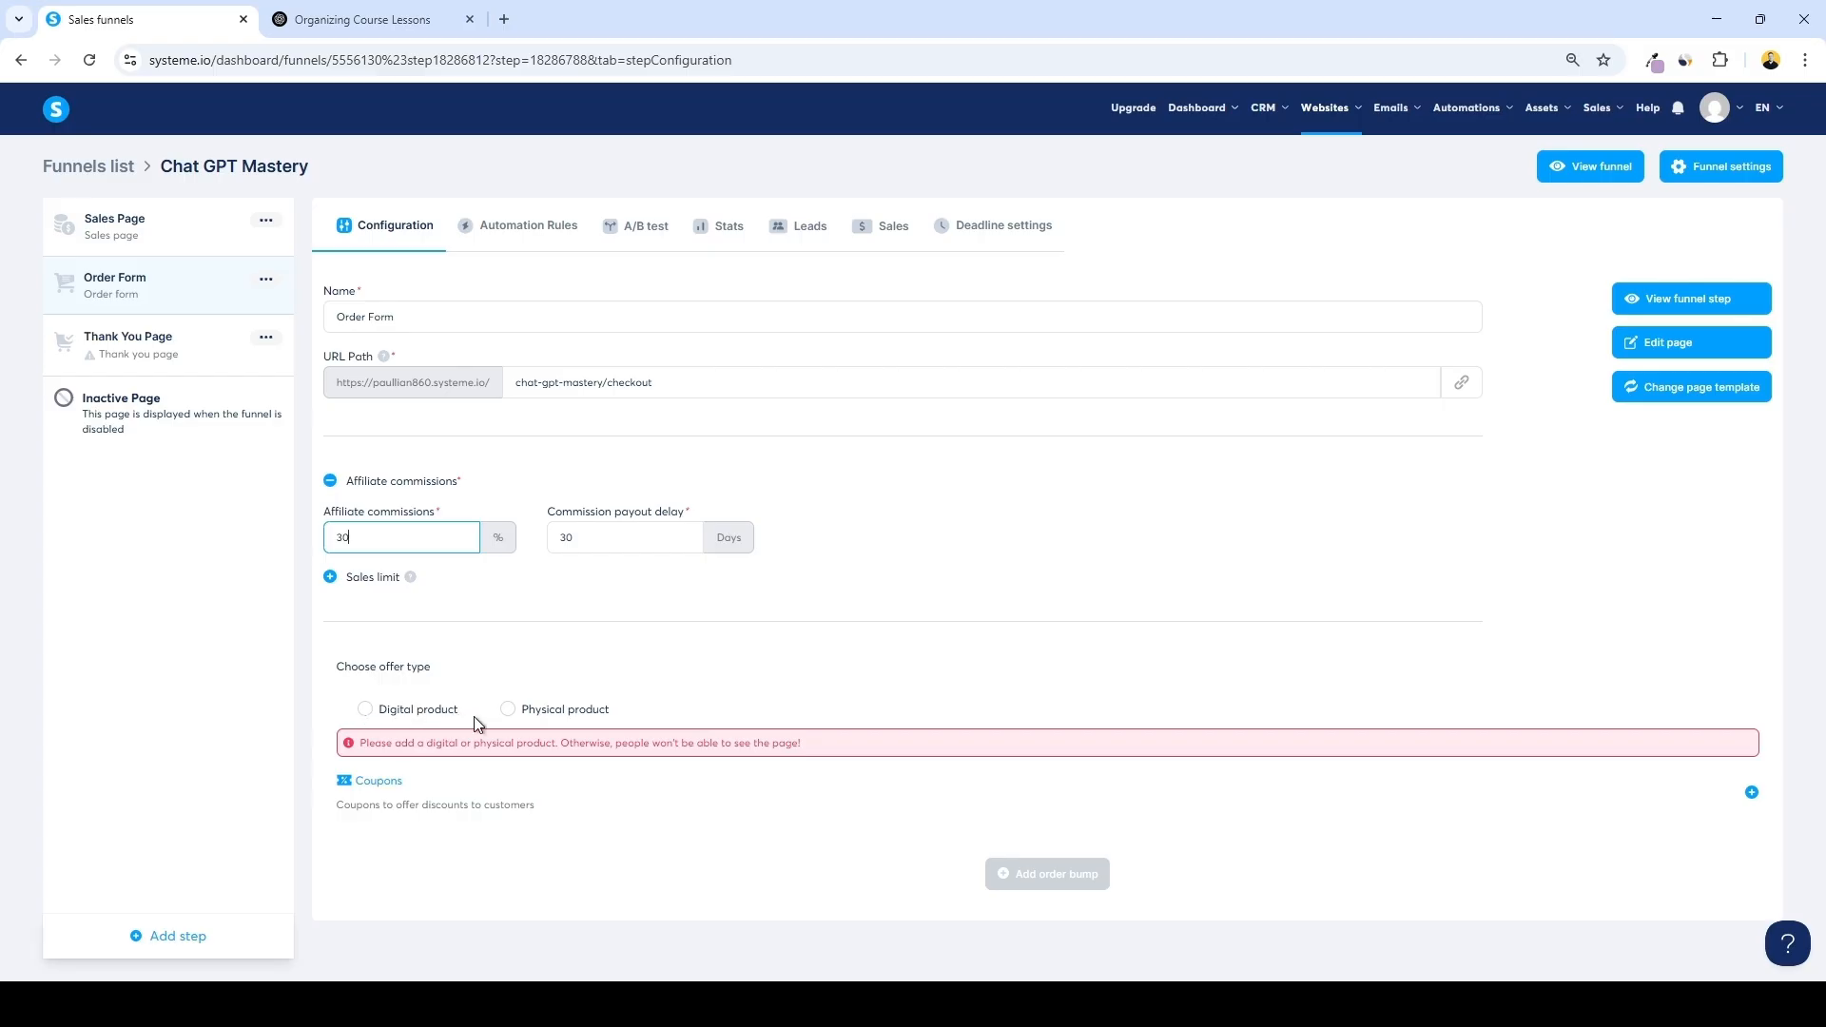
left_click(387, 718)
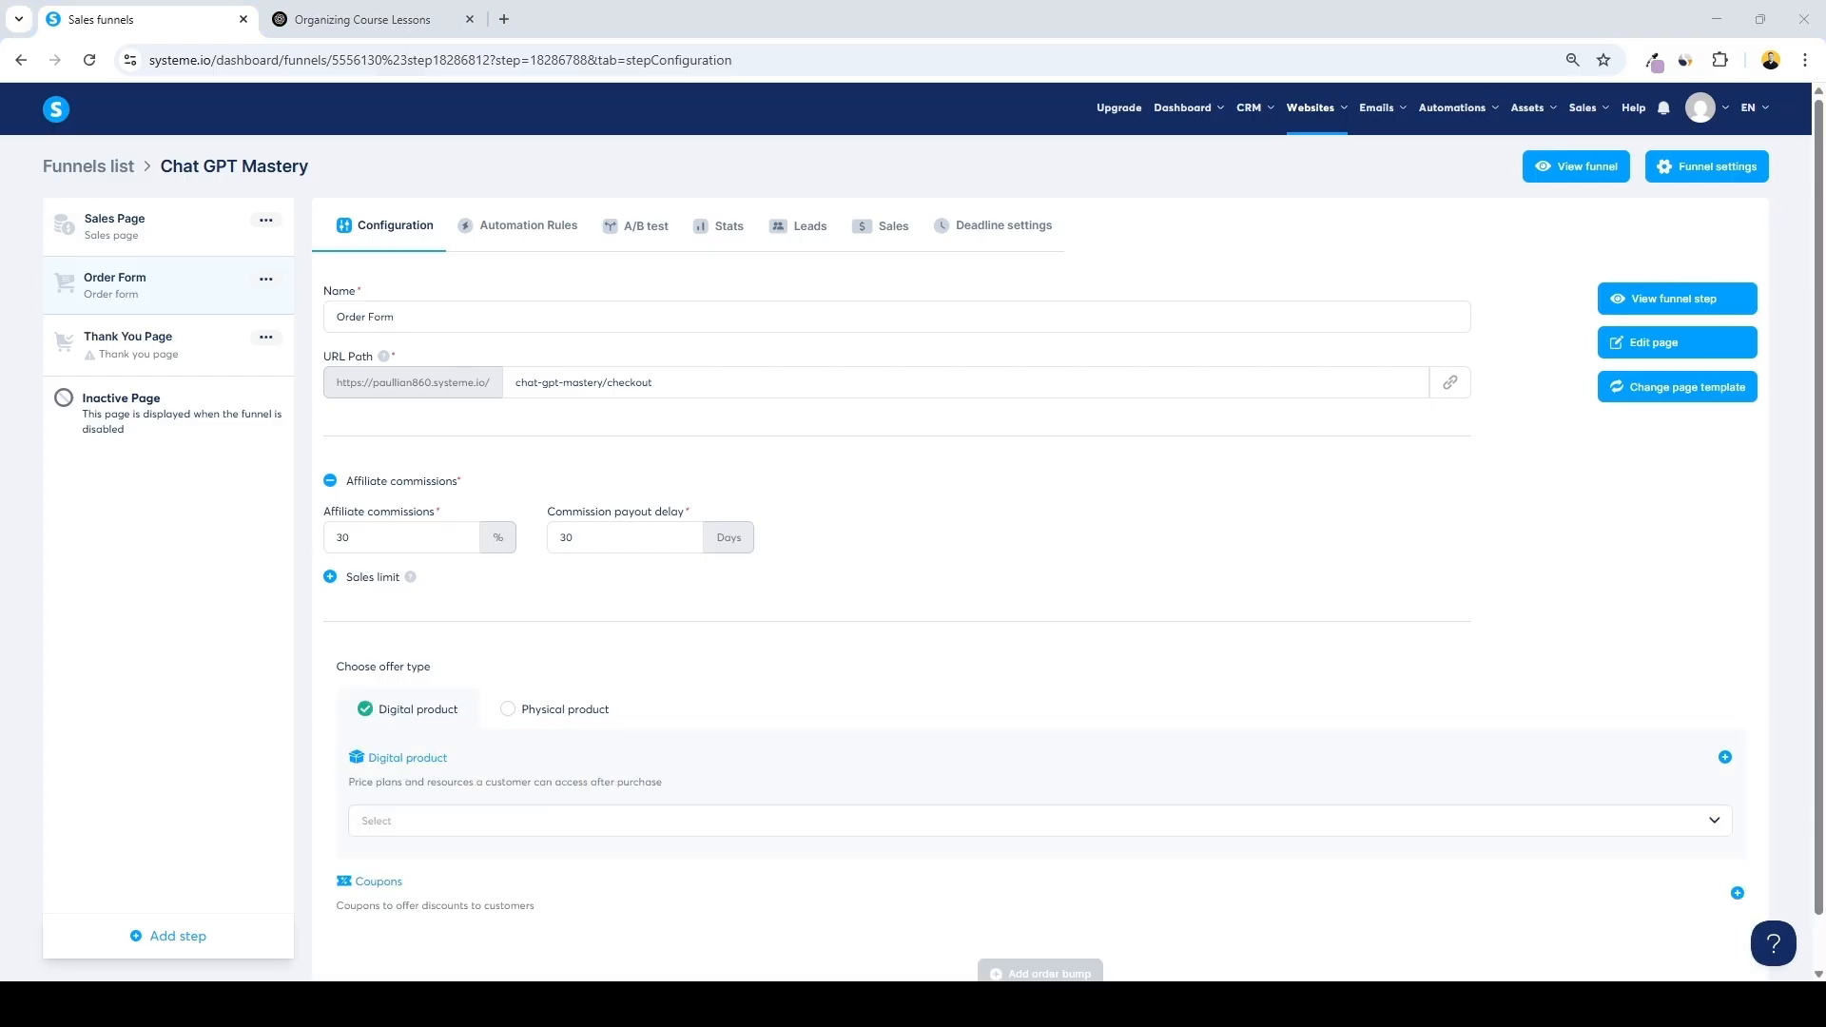
Add a digital product named Chat GPT Mastery
left_click(1725, 756)
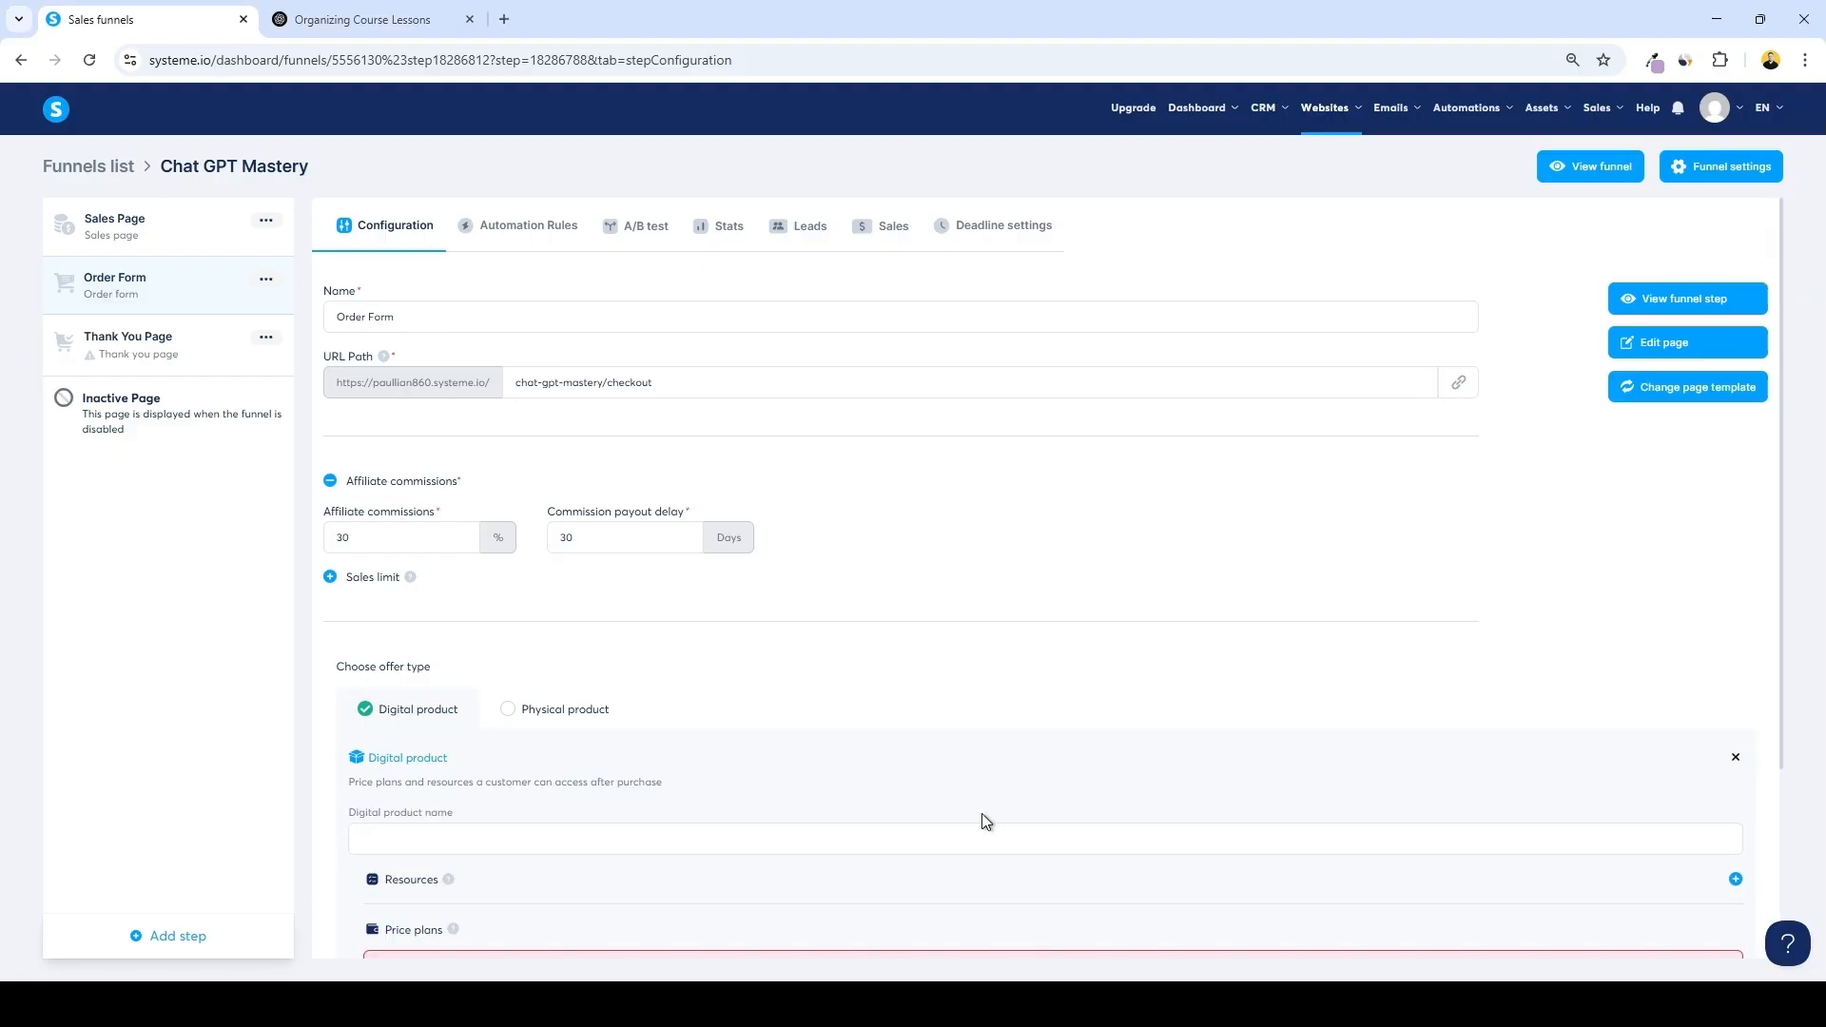
left_click(938, 837)
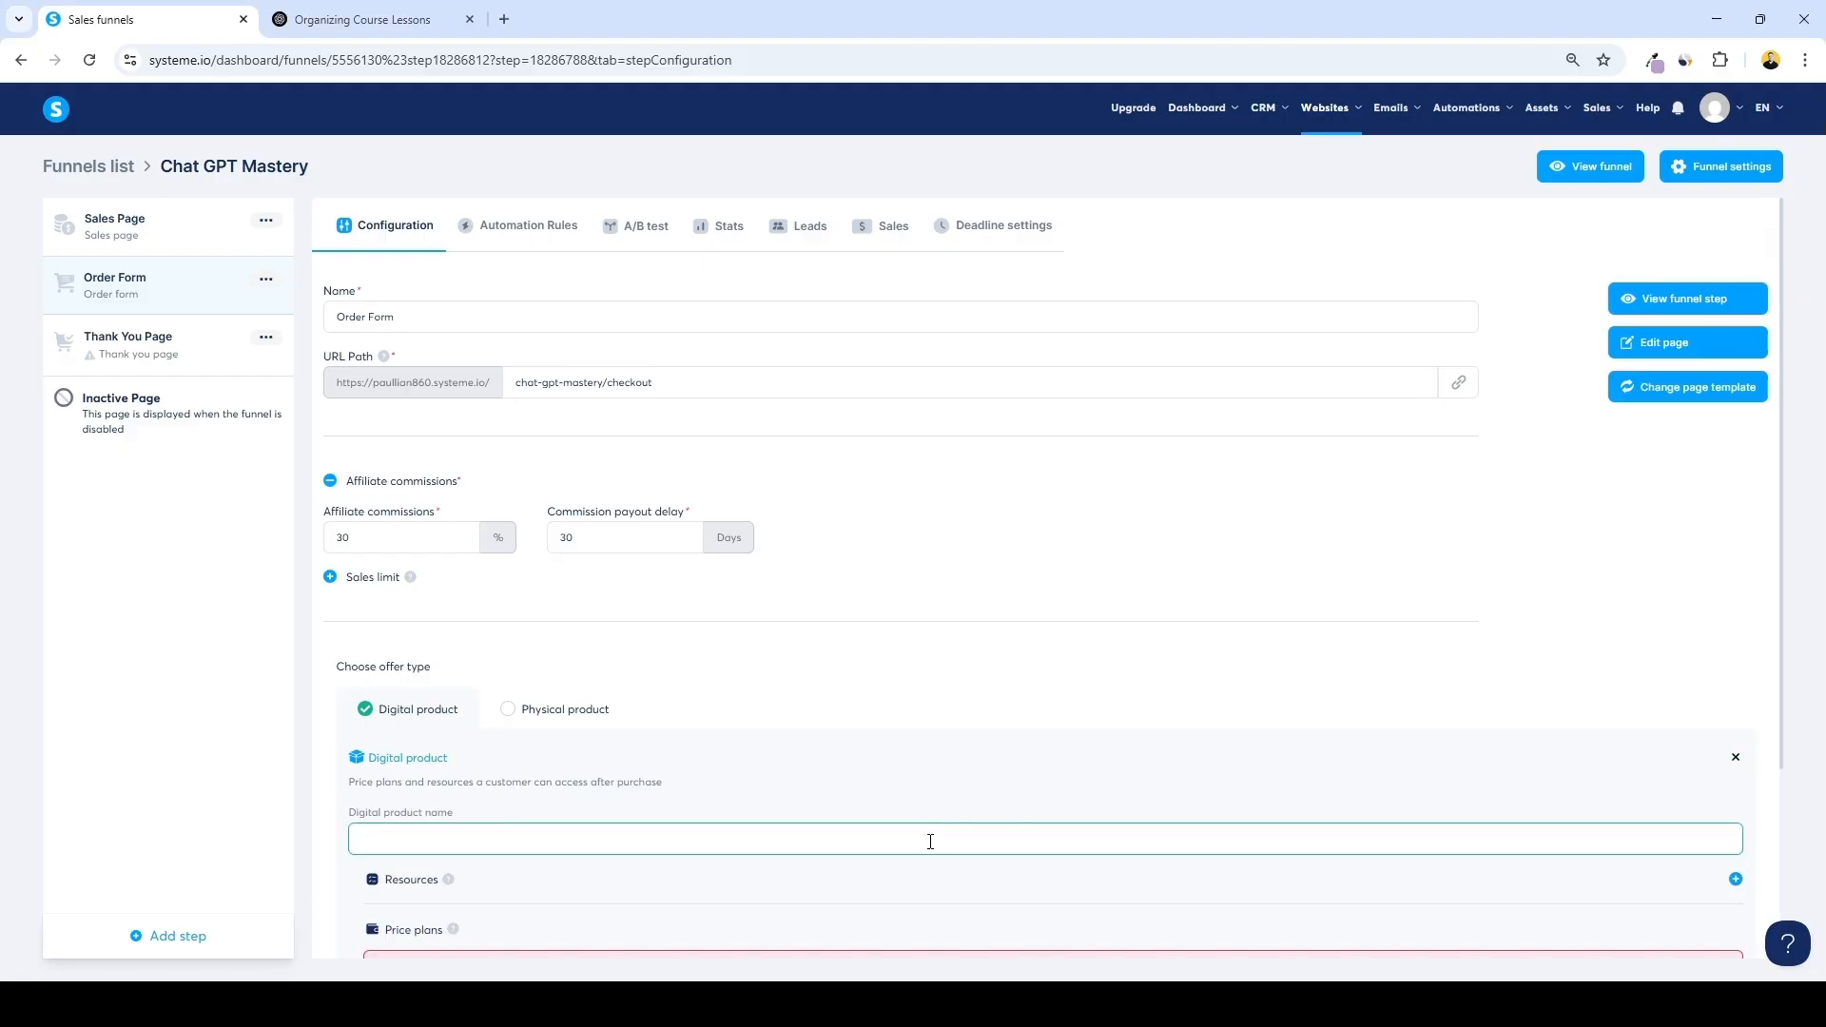
type("Chat GPT Mastery")
Add the Chat GPT Mastery course as a product resource with Full access
left_click(1735, 879)
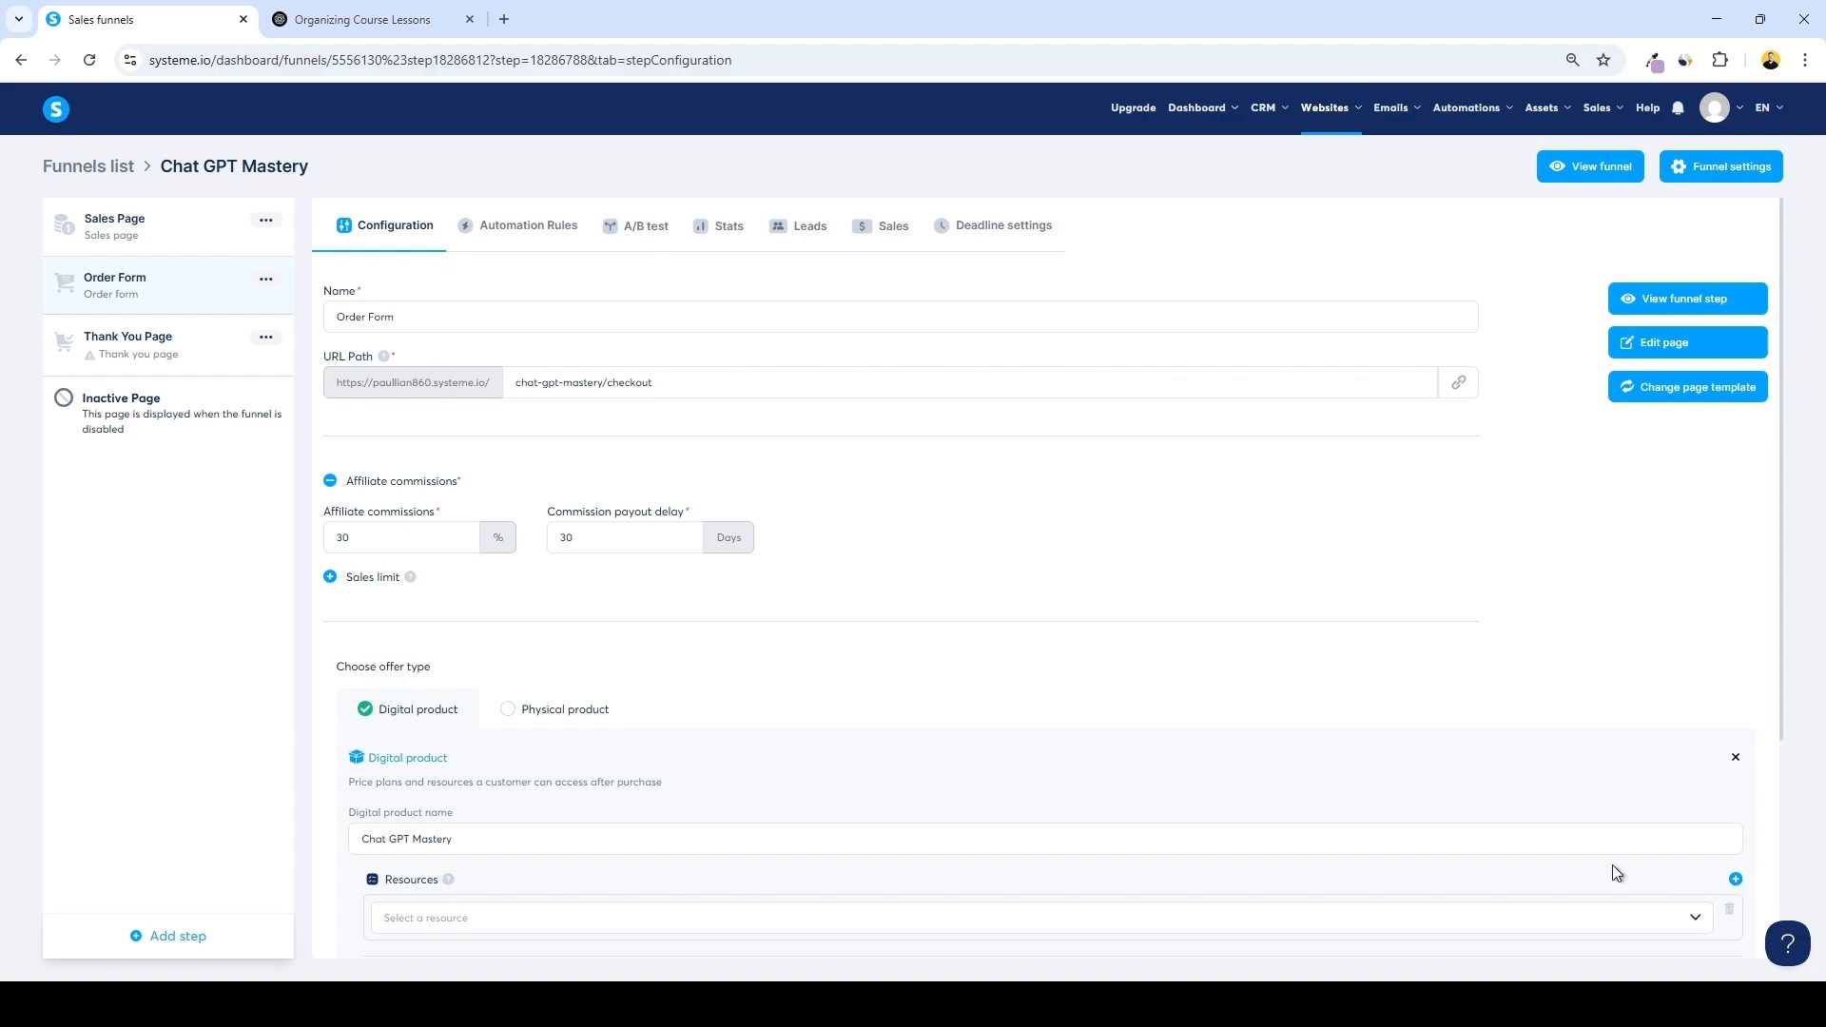
scroll(1046, 798, "down", 2)
left_click(538, 729)
left_click(511, 775)
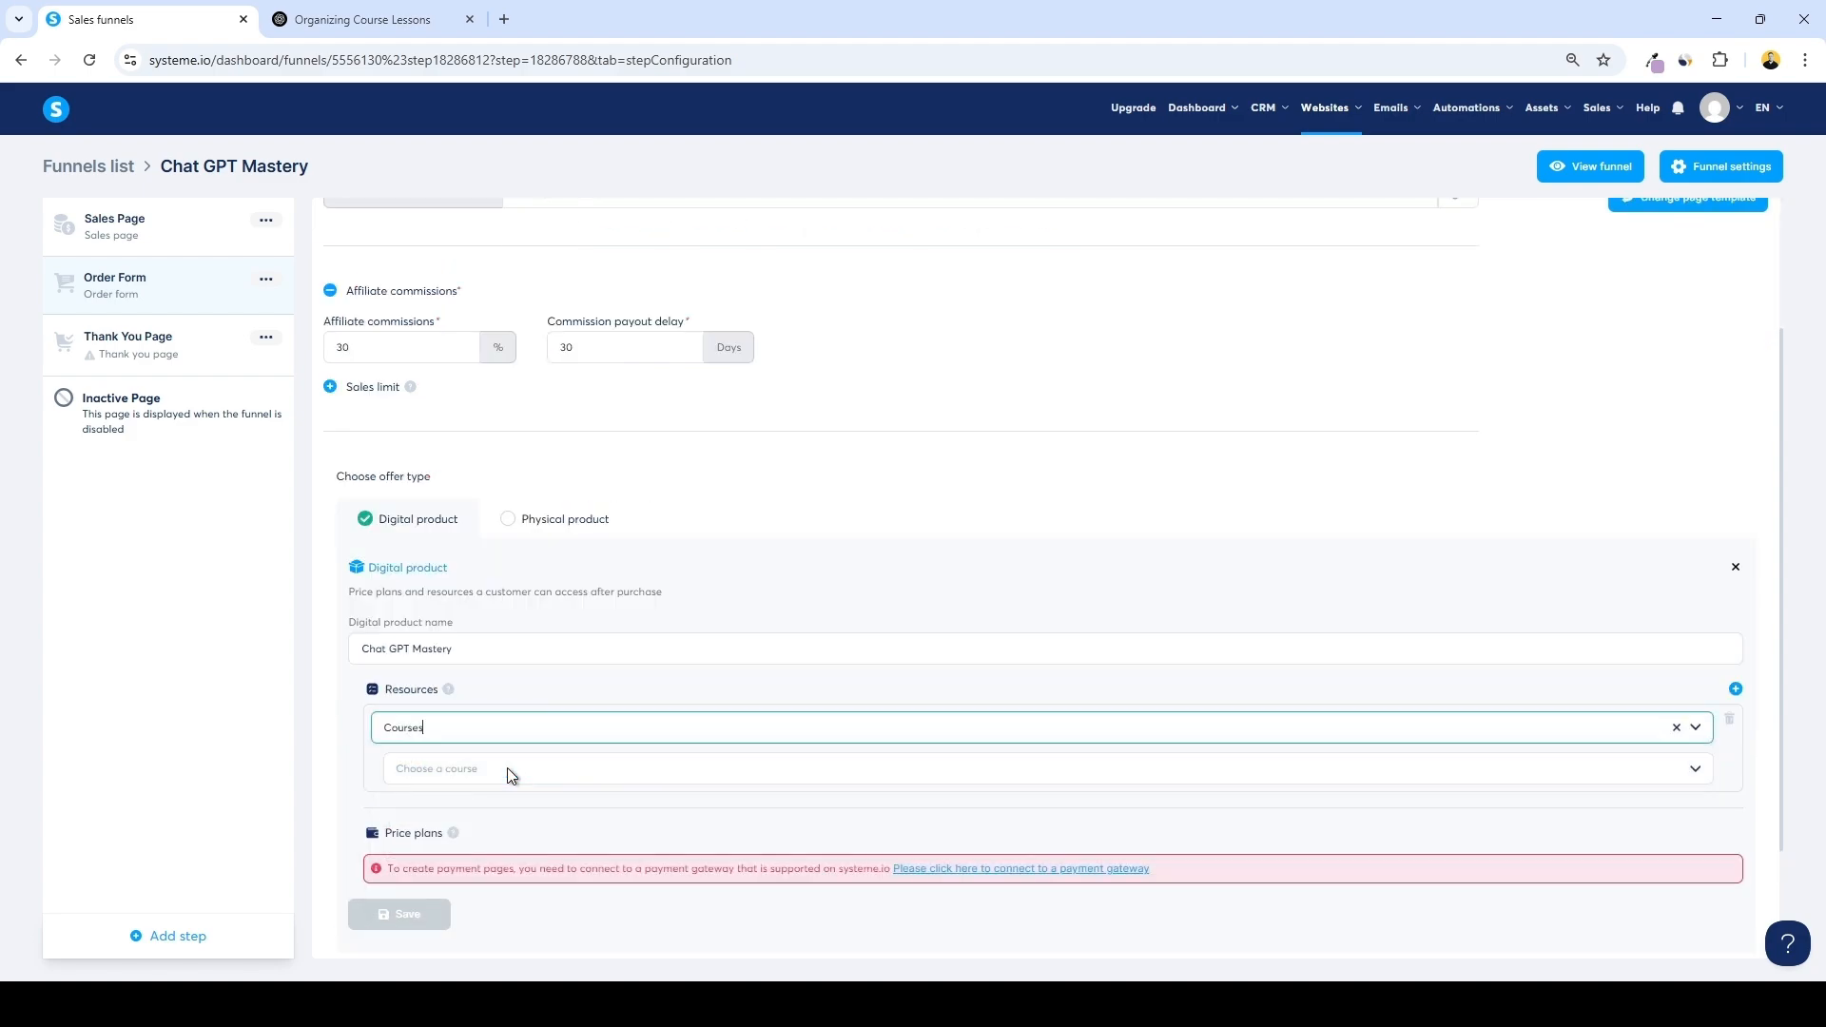
left_click(503, 770)
left_click(533, 805)
scroll(542, 761, "down", 1)
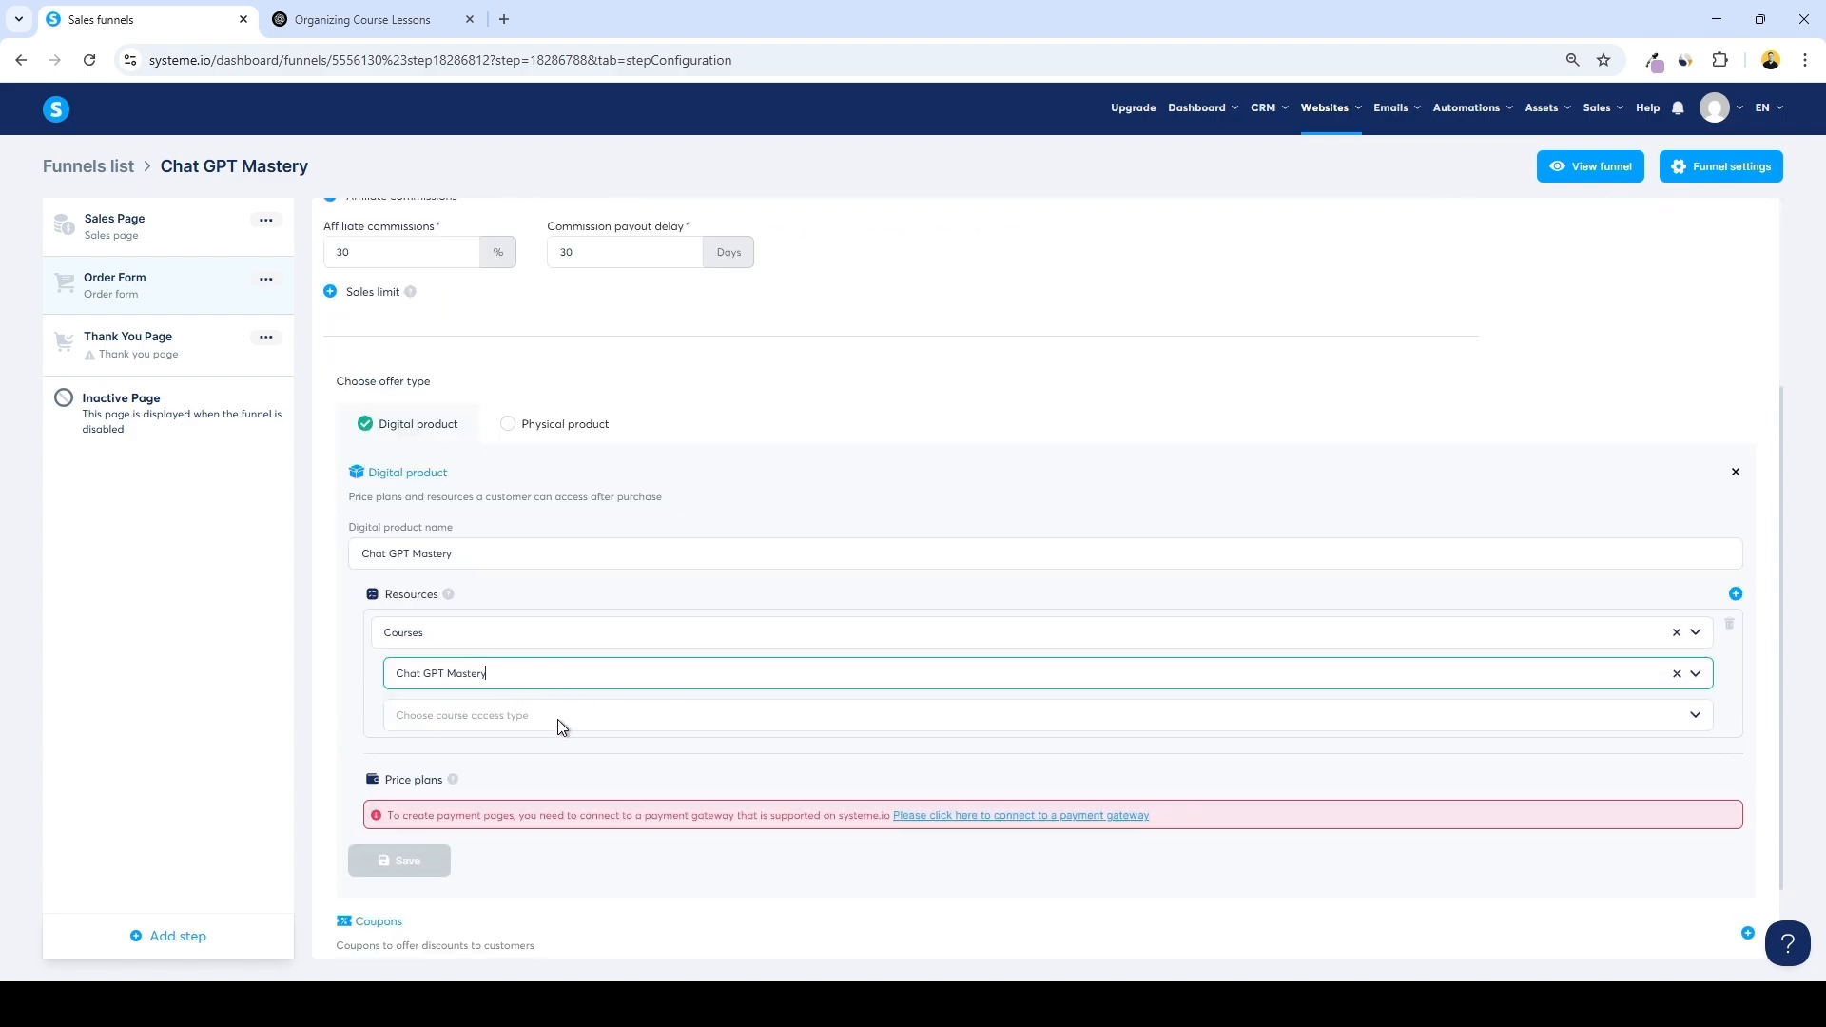
left_click(475, 724)
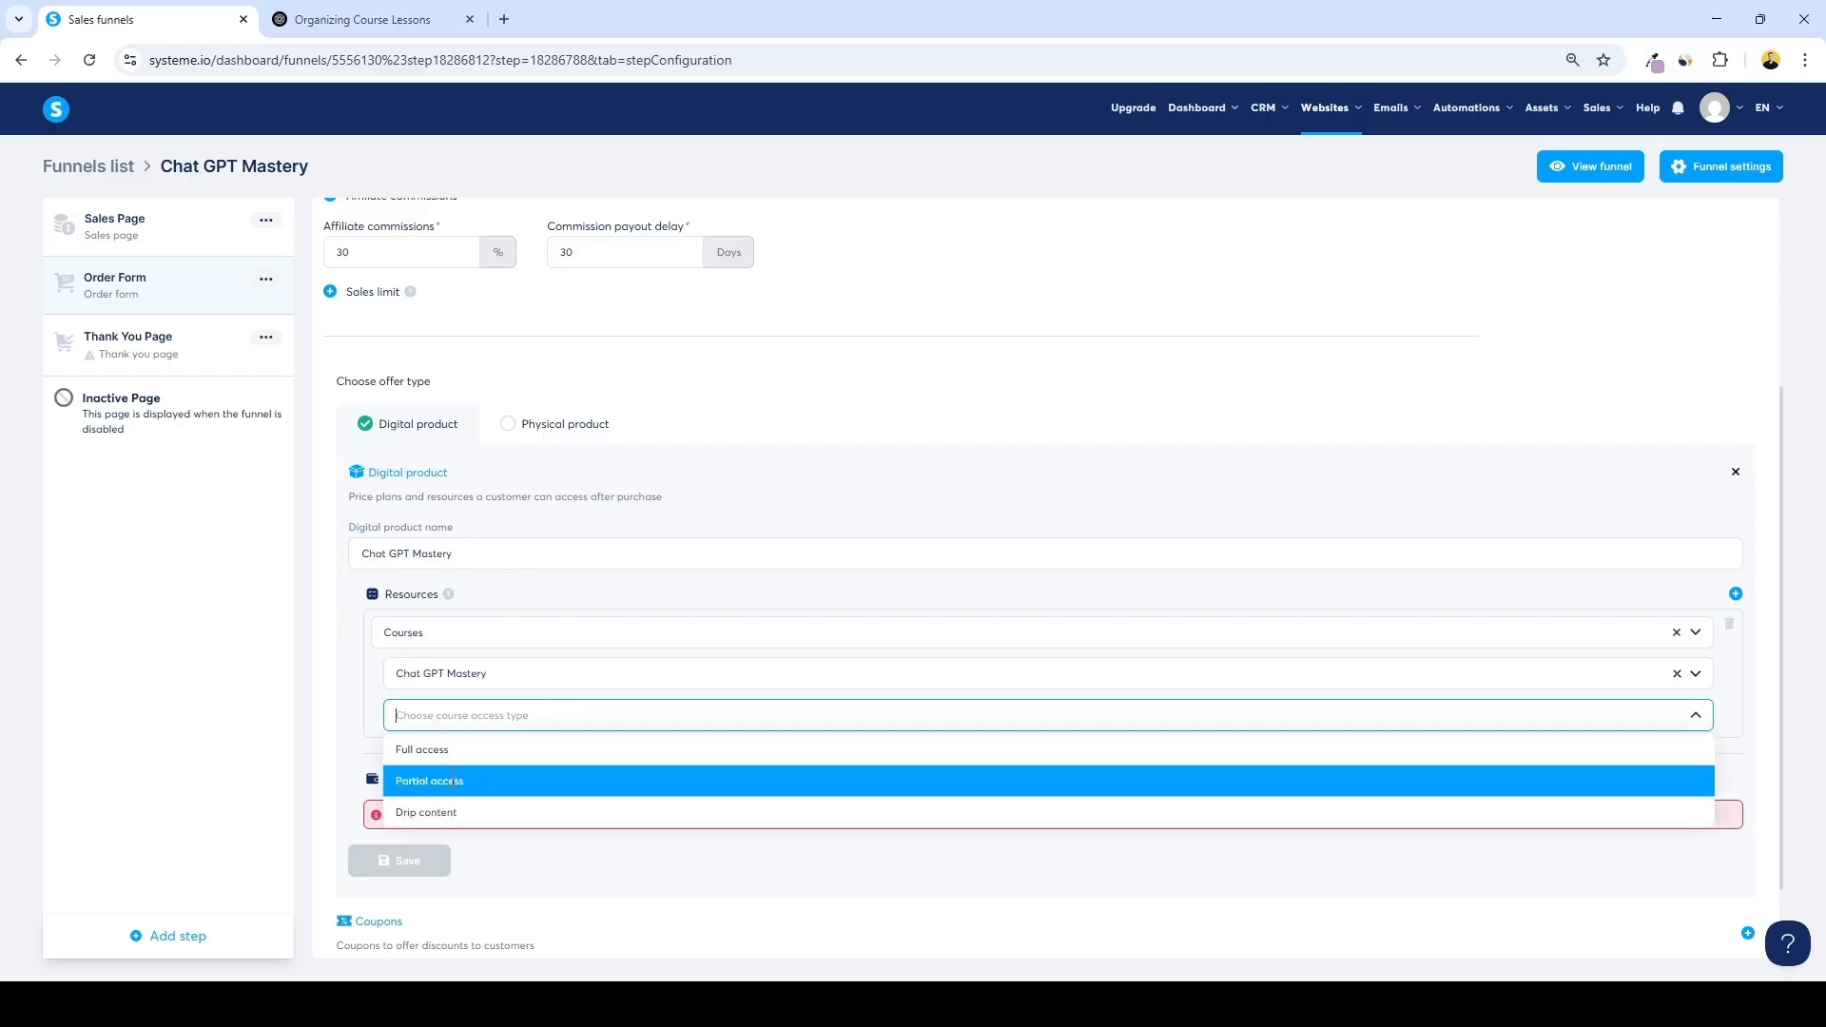
left_click(419, 750)
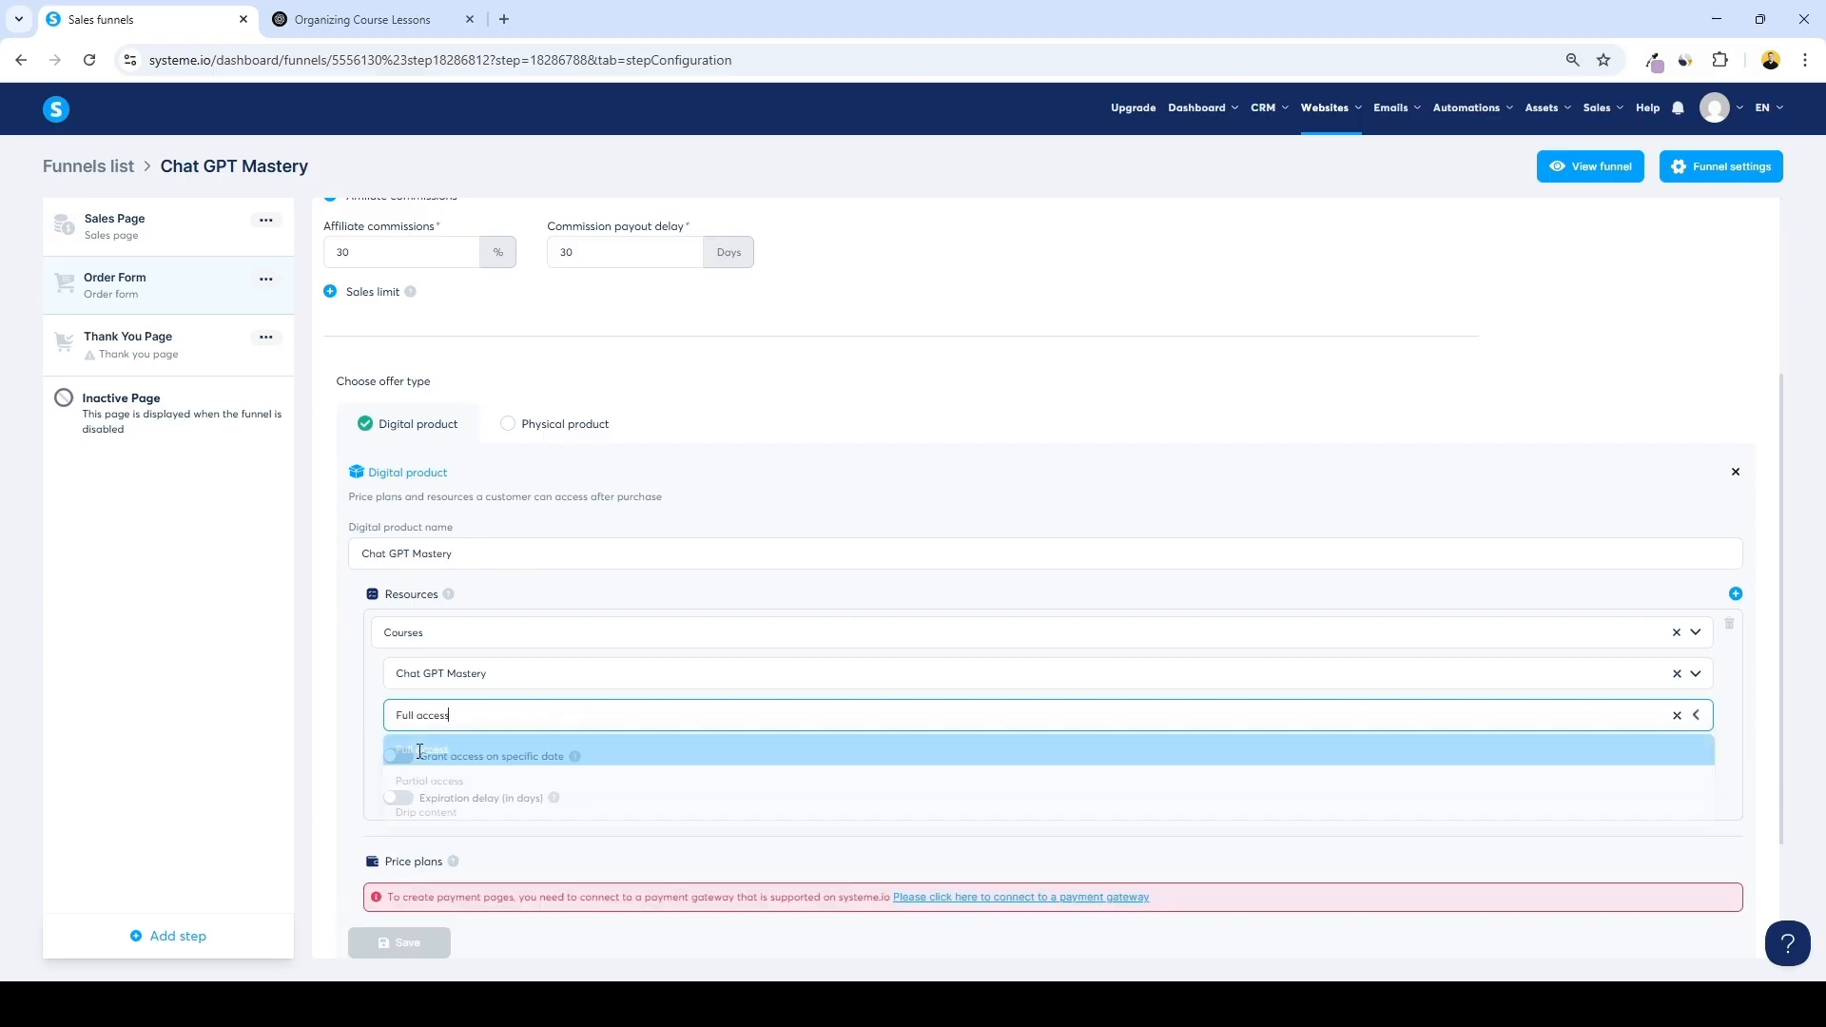
Open the link for connecting a payment gateway from the price plans warning
scroll(409, 742, "down", 1)
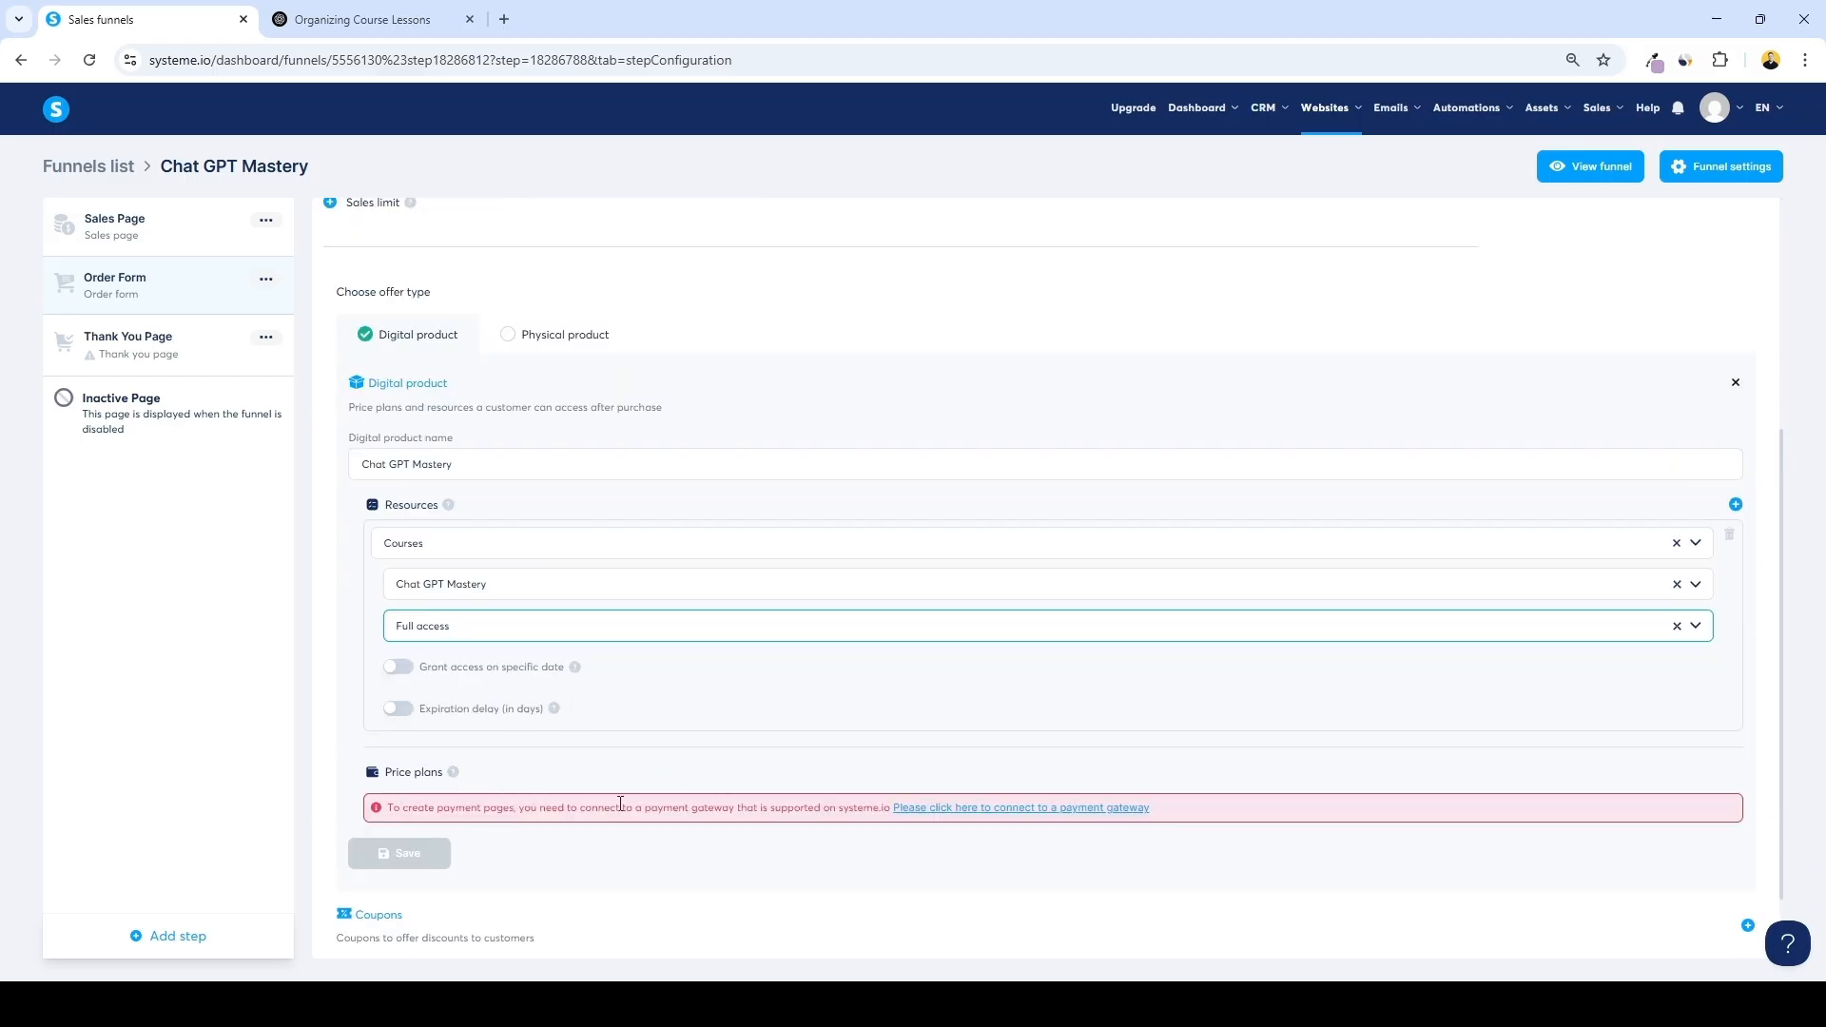
left_click(932, 808)
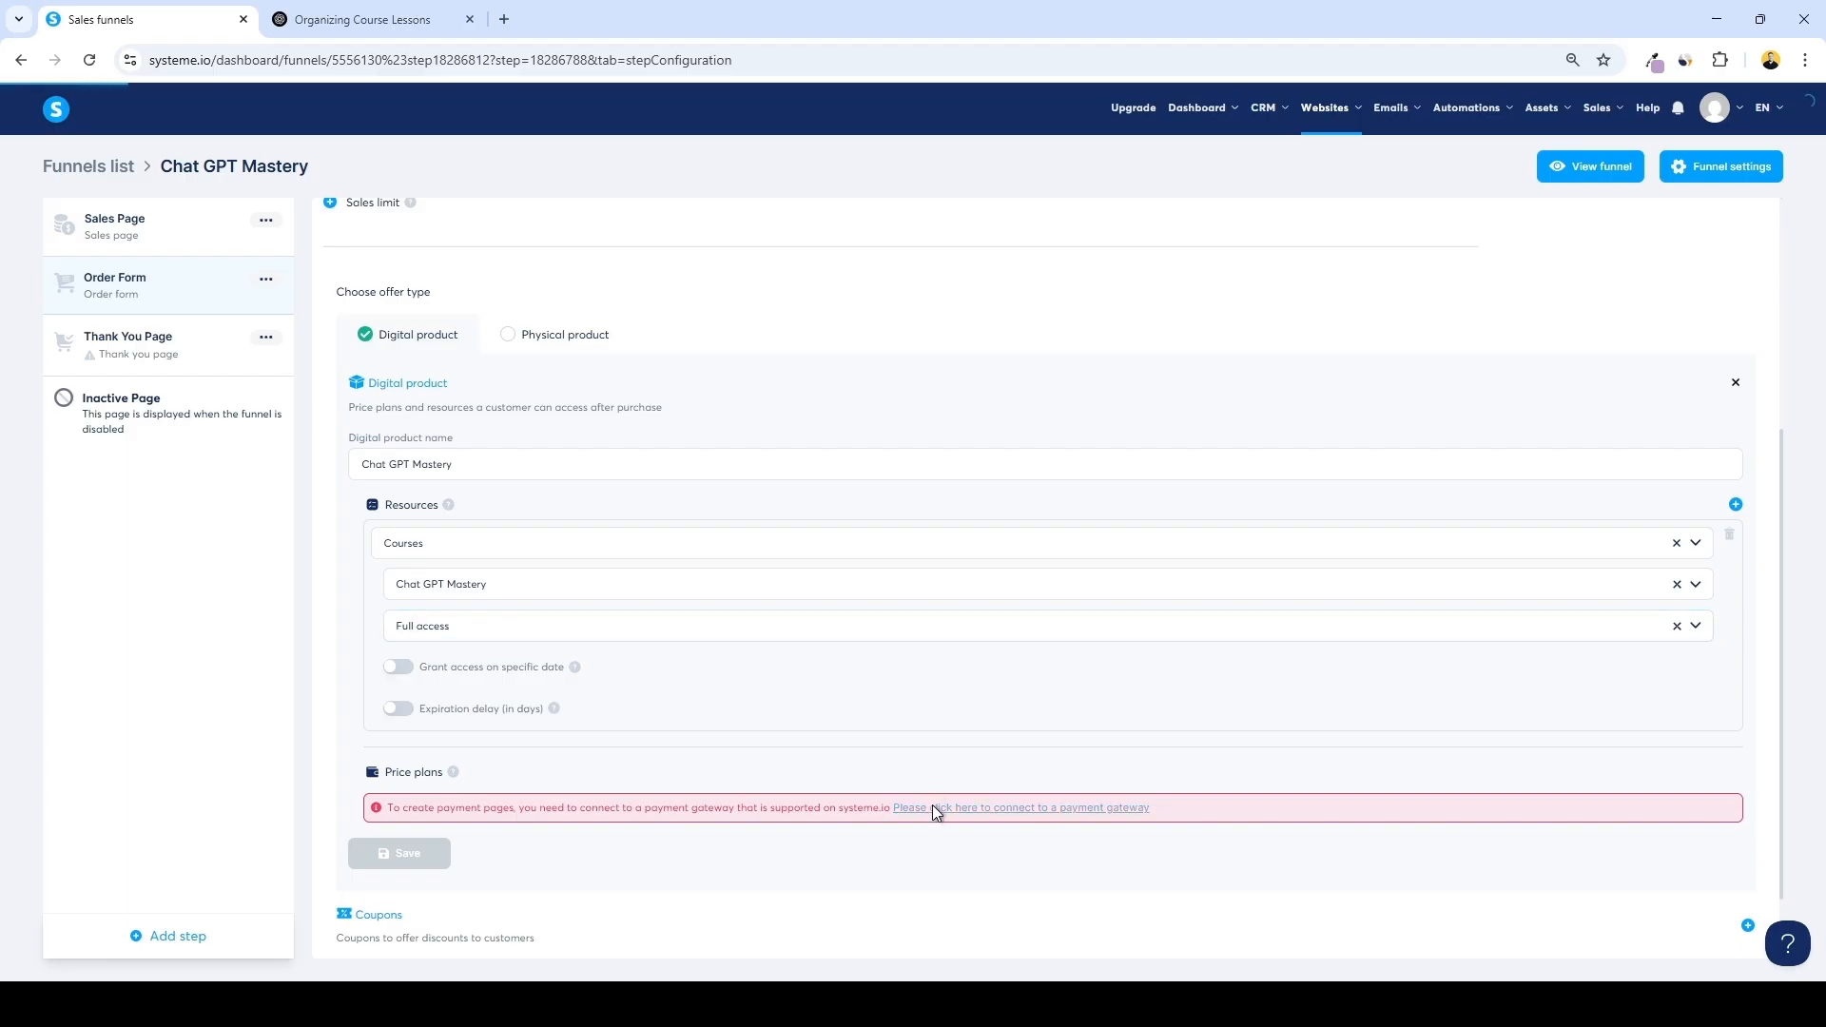
left_click(1740, 252)
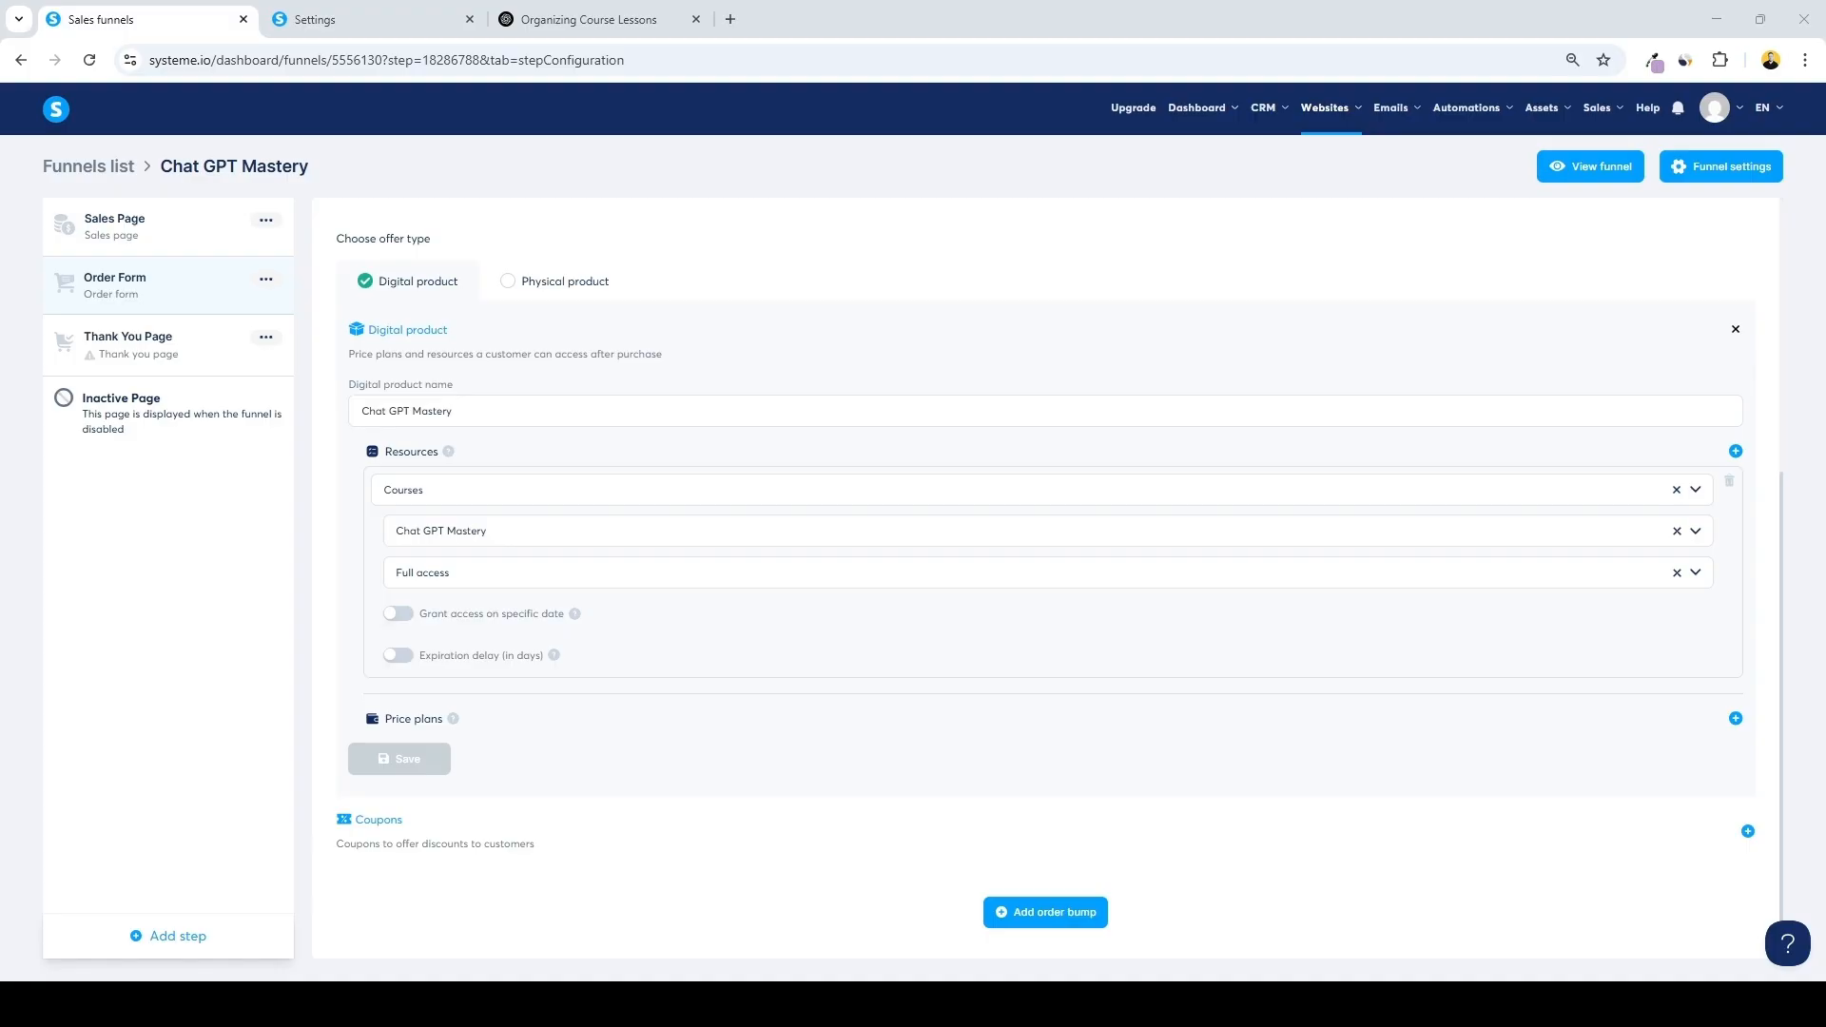
Create a new one-time price plan named One Time Payment for both the order form and dashboard
left_click(1736, 718)
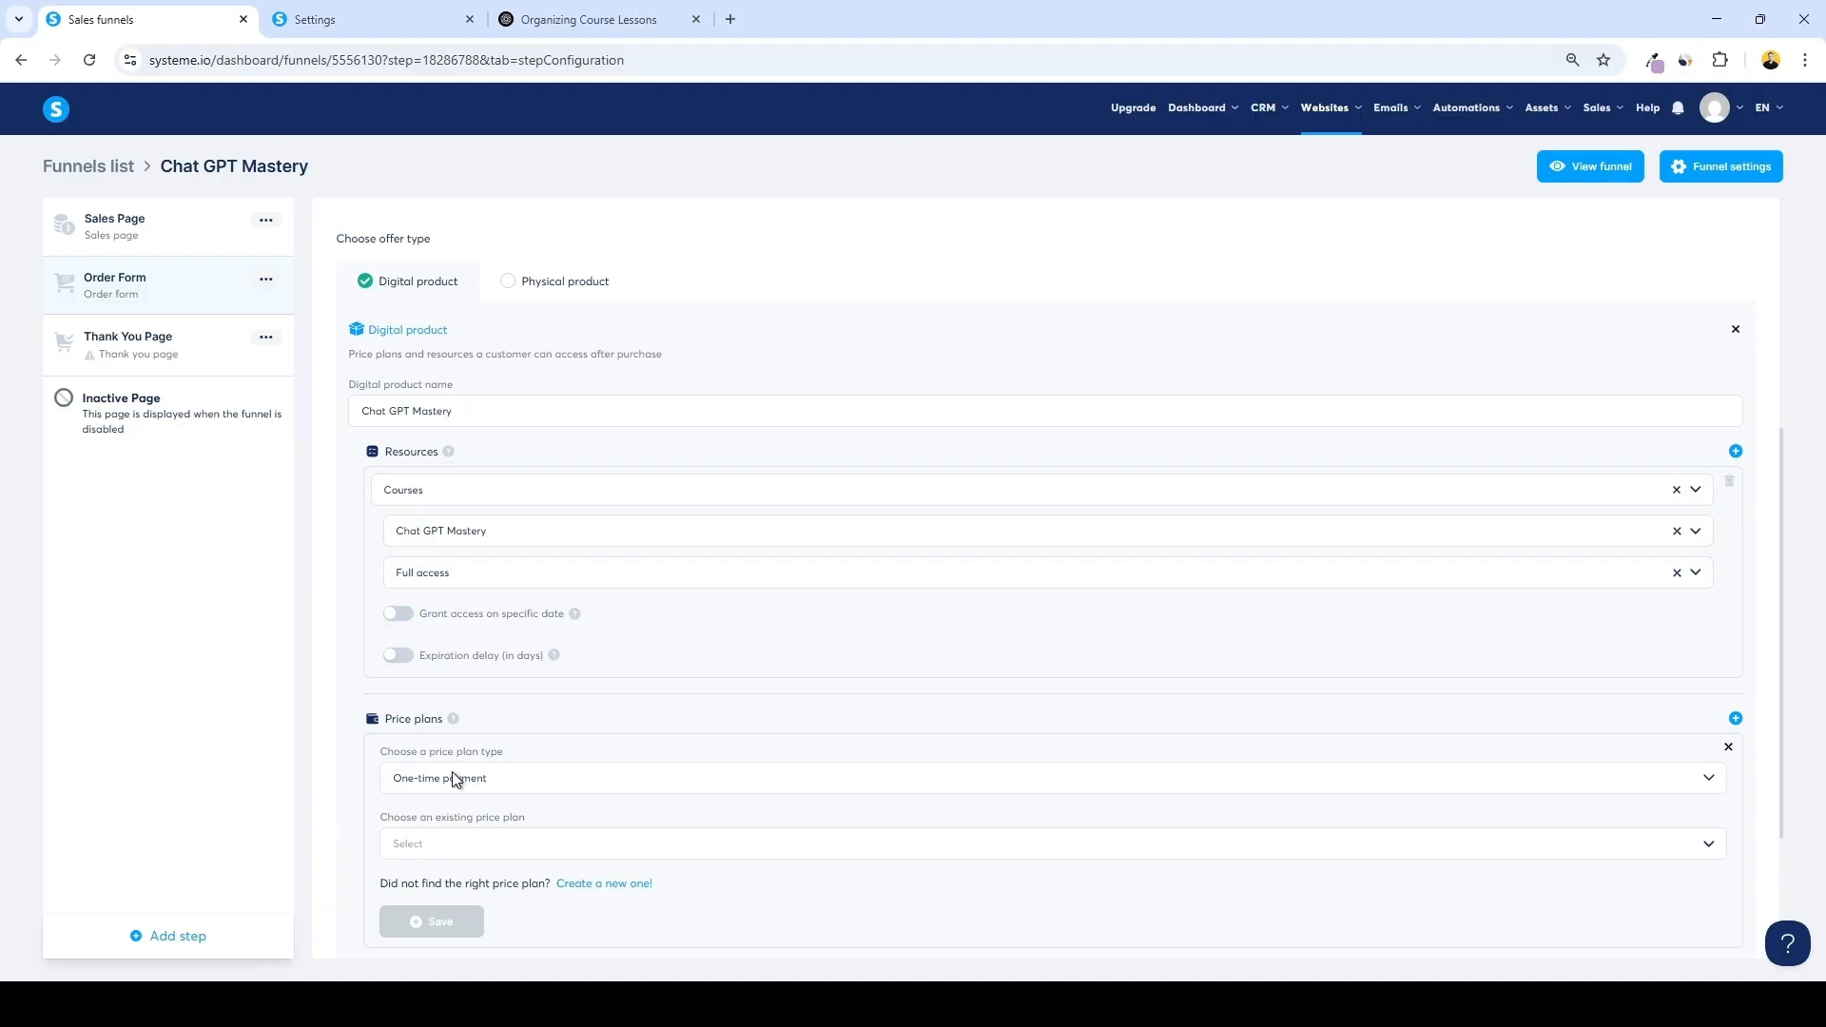
scroll(596, 798, "down", 1)
left_click(595, 791)
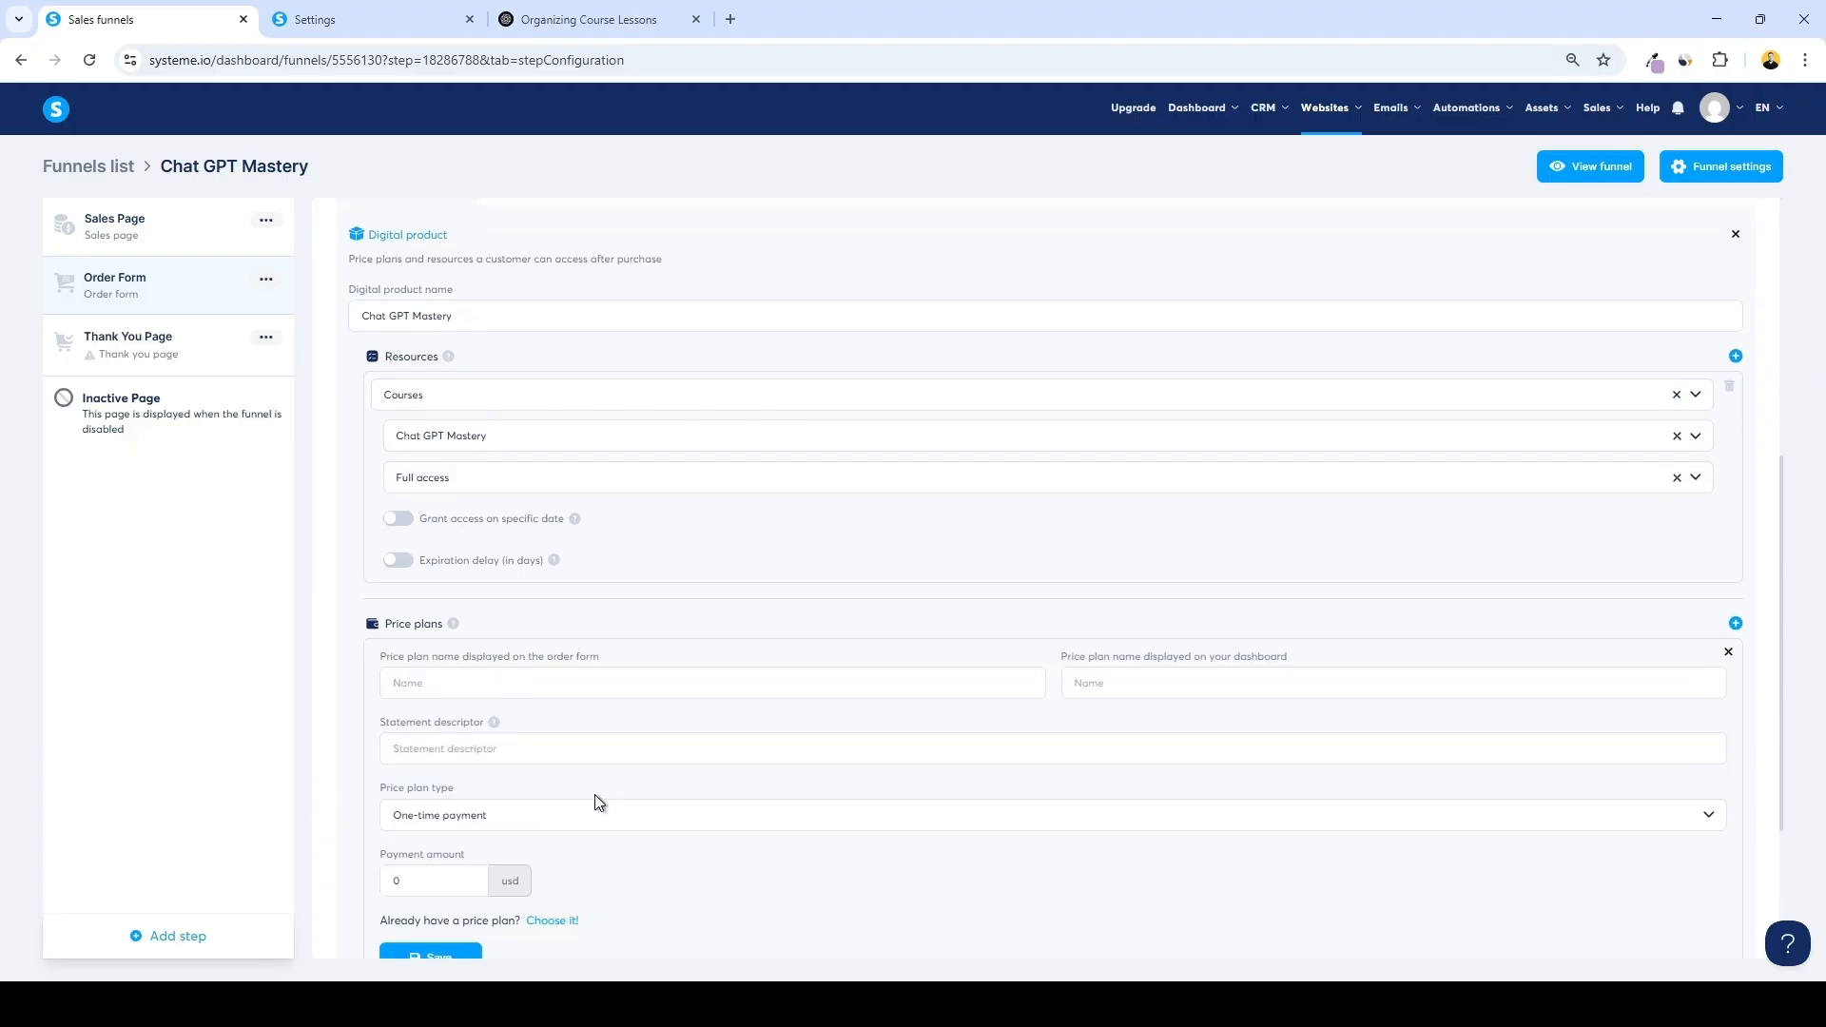
left_click(548, 683)
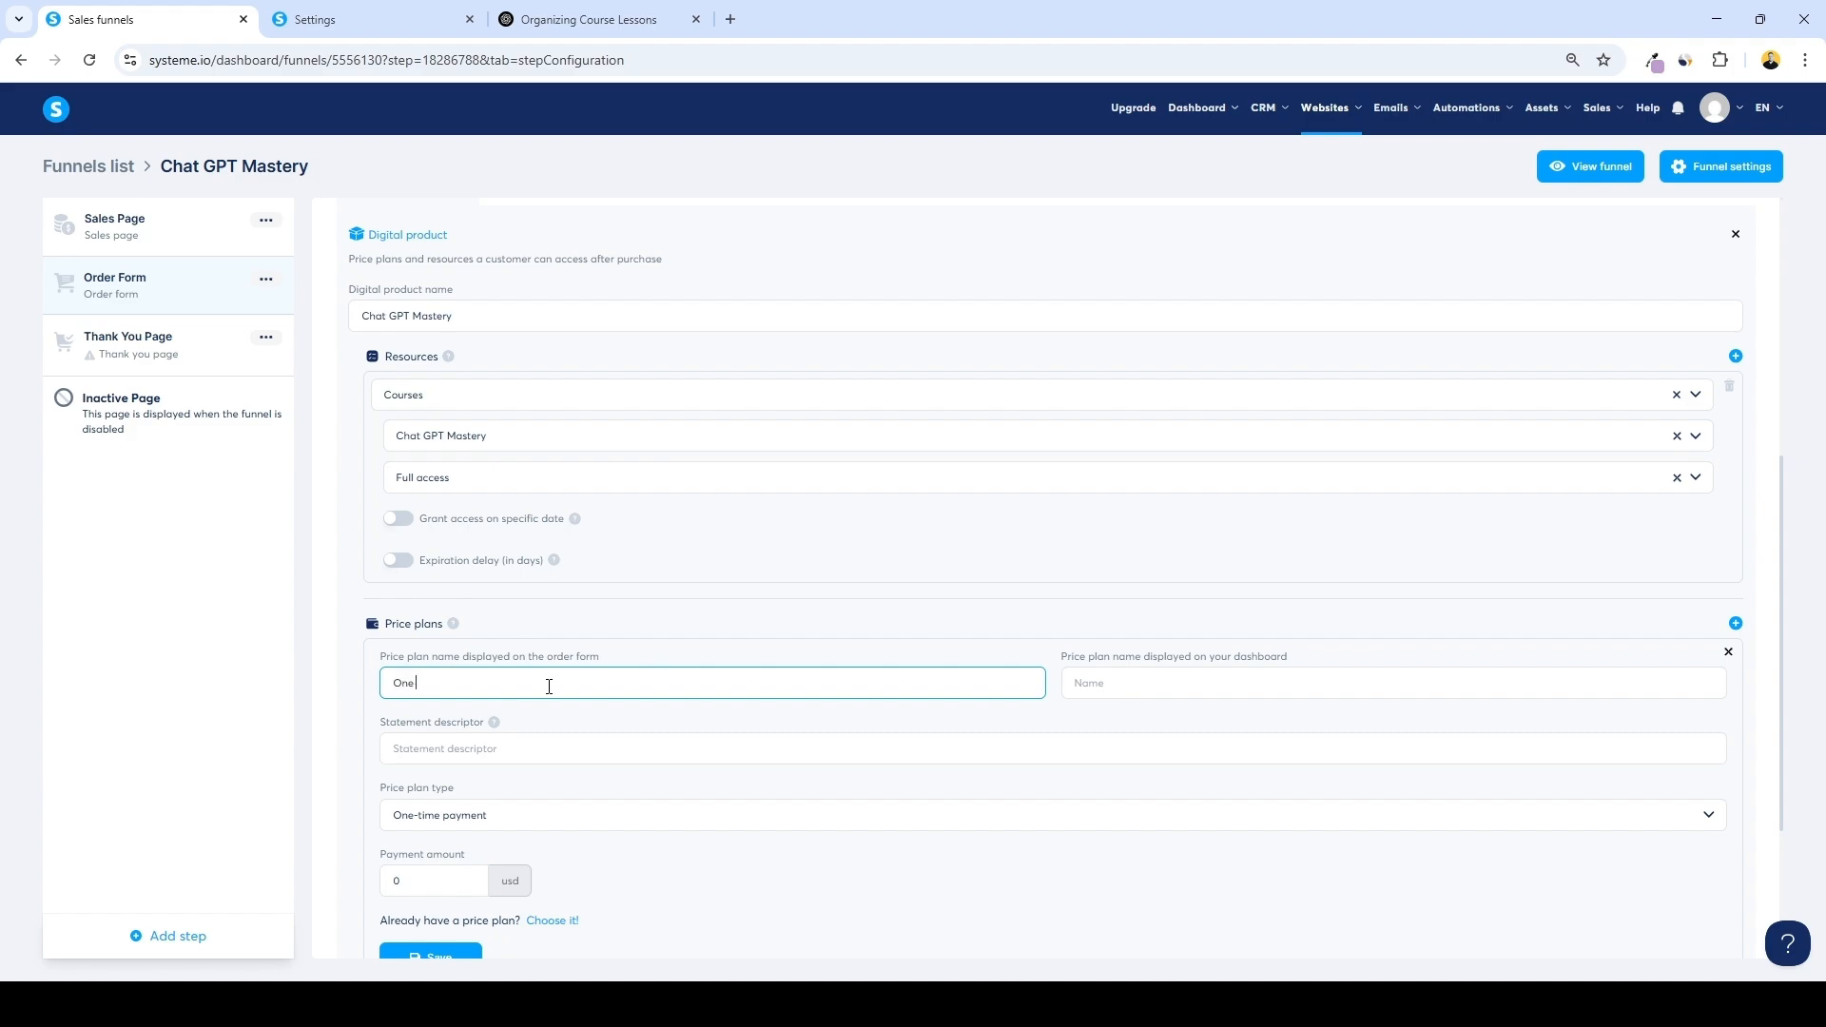
triple_click(505, 689)
key("ctrl+c")
left_click(1117, 685)
key("ctrl+v")
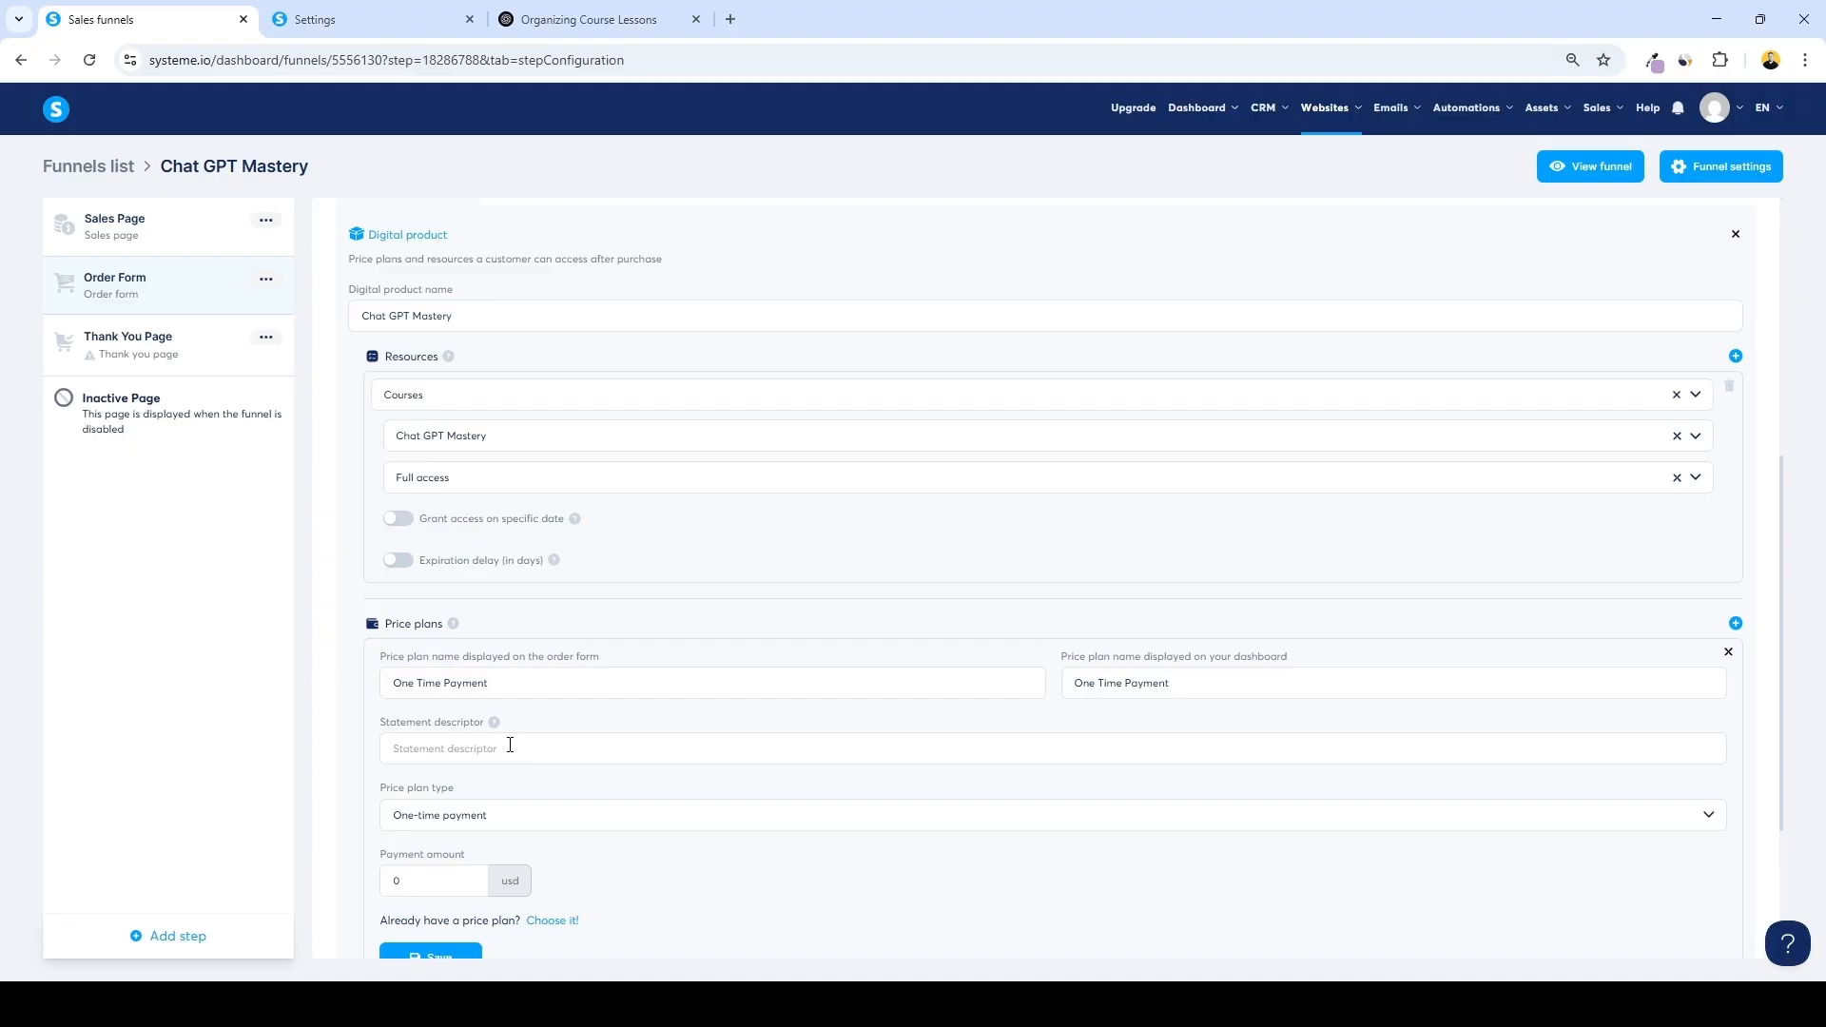
Set the statement descriptor to Online course and the payment amount to 49 USD, and save the price plan
left_click(509, 746)
type("Online course")
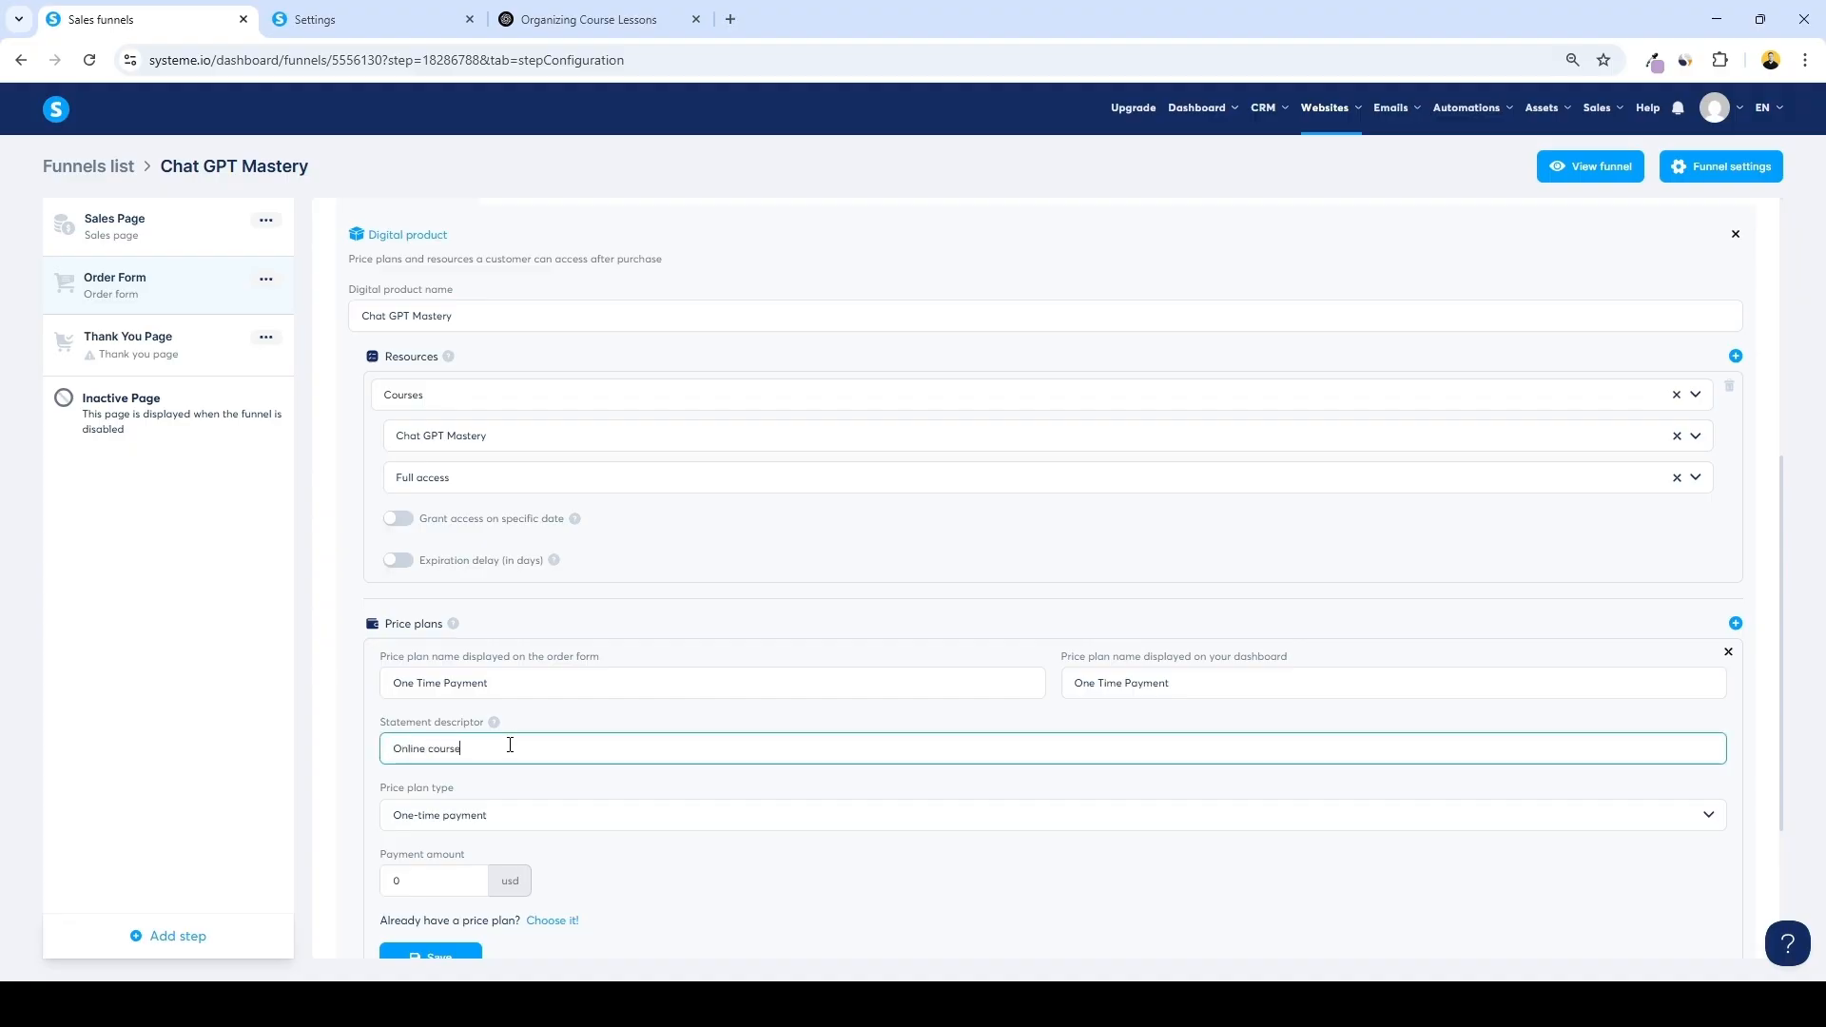
scroll(383, 781, "down", 1)
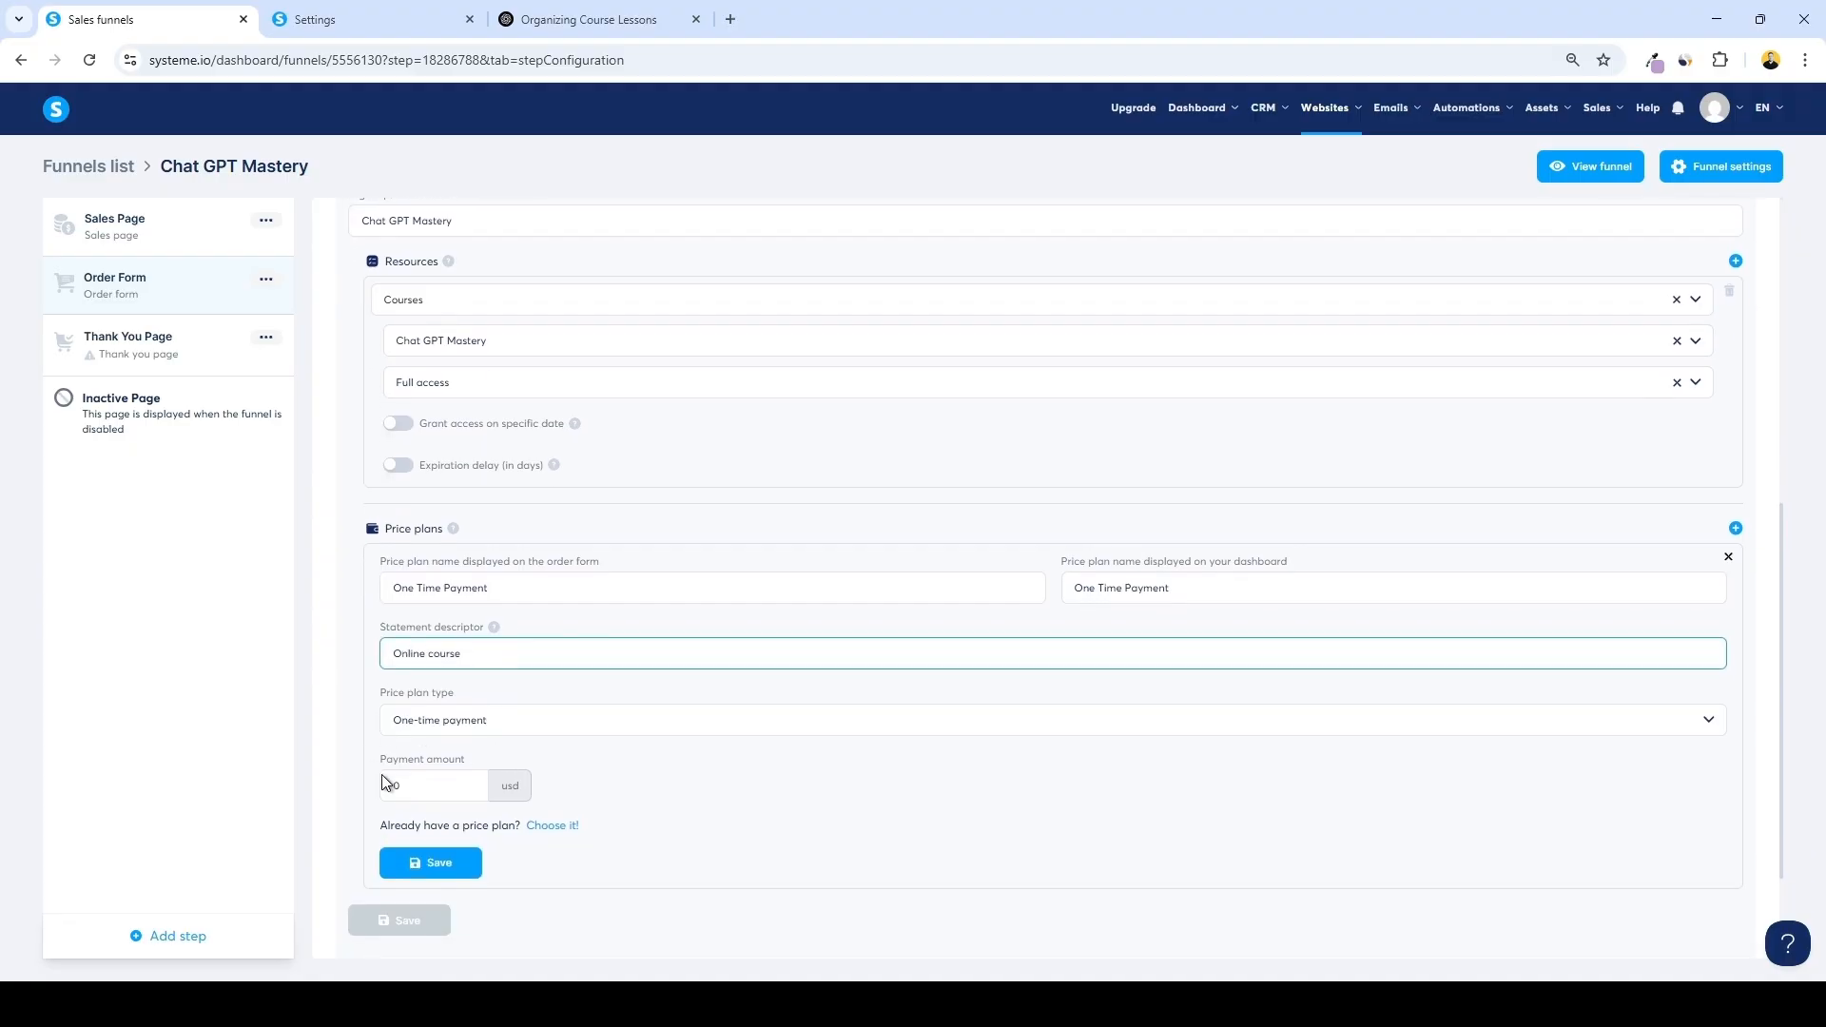
left_click(432, 780)
type("49")
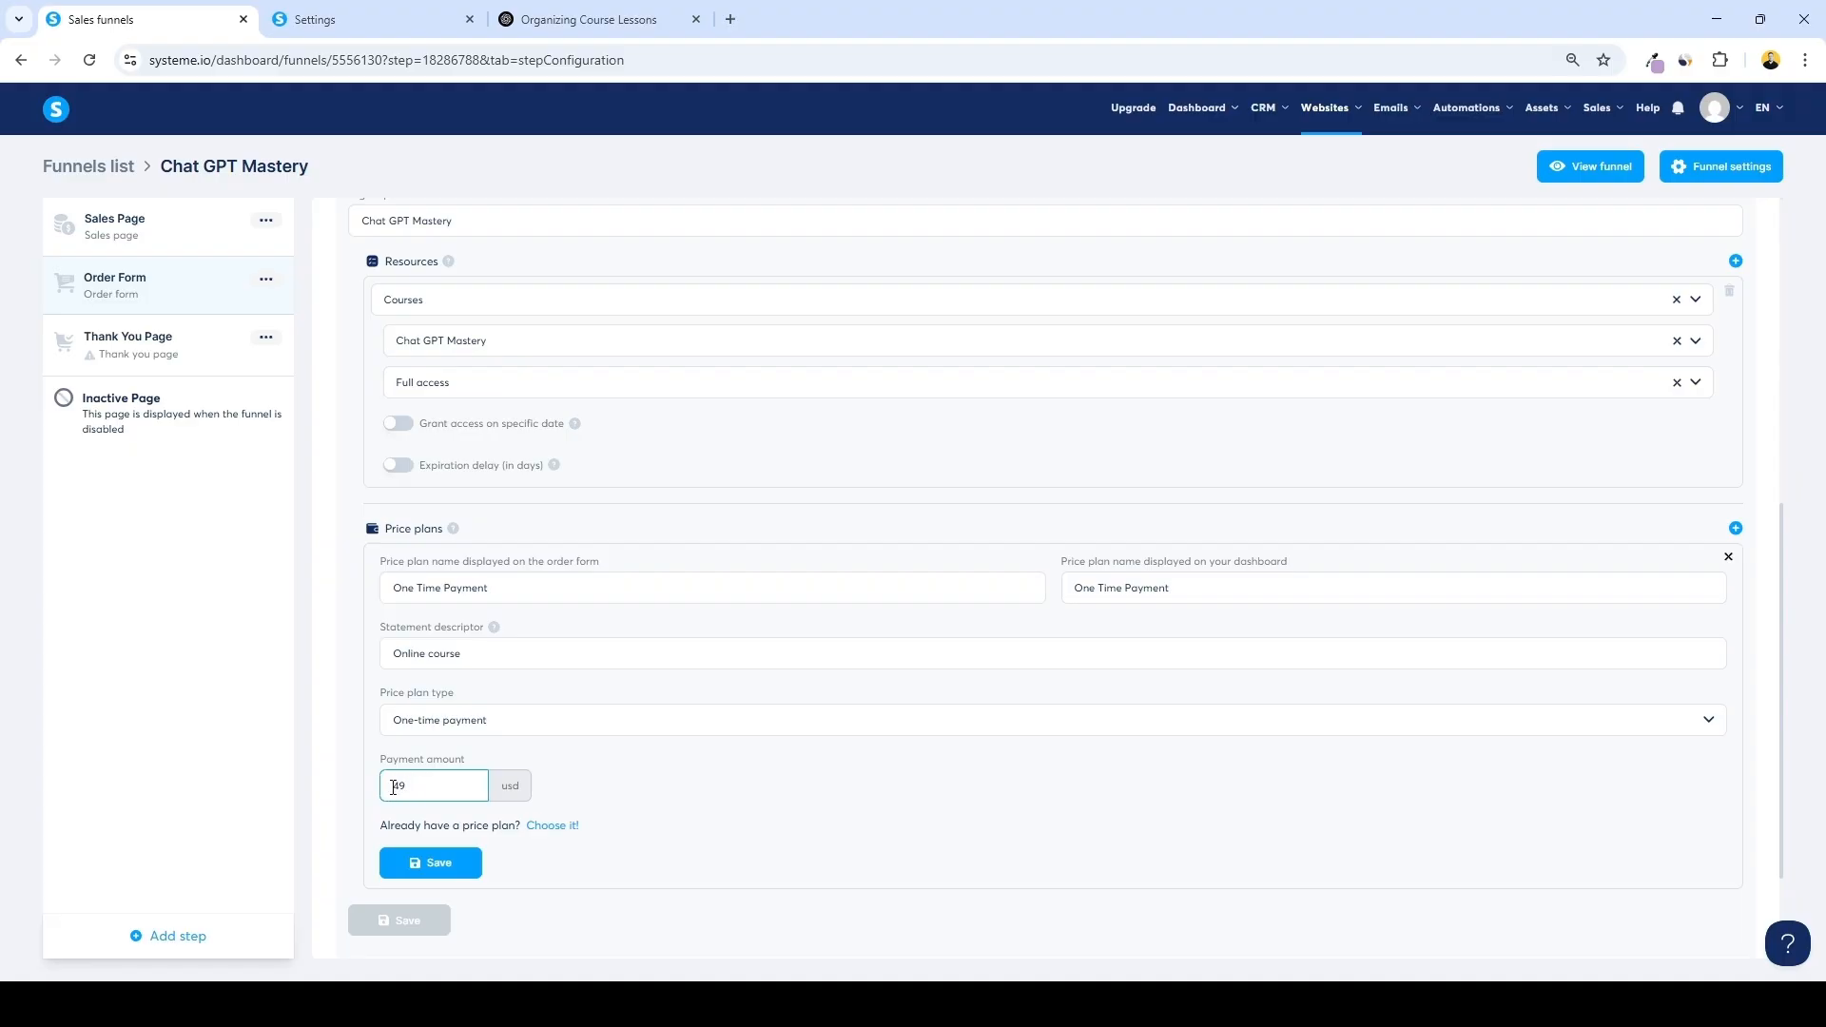
left_click(443, 856)
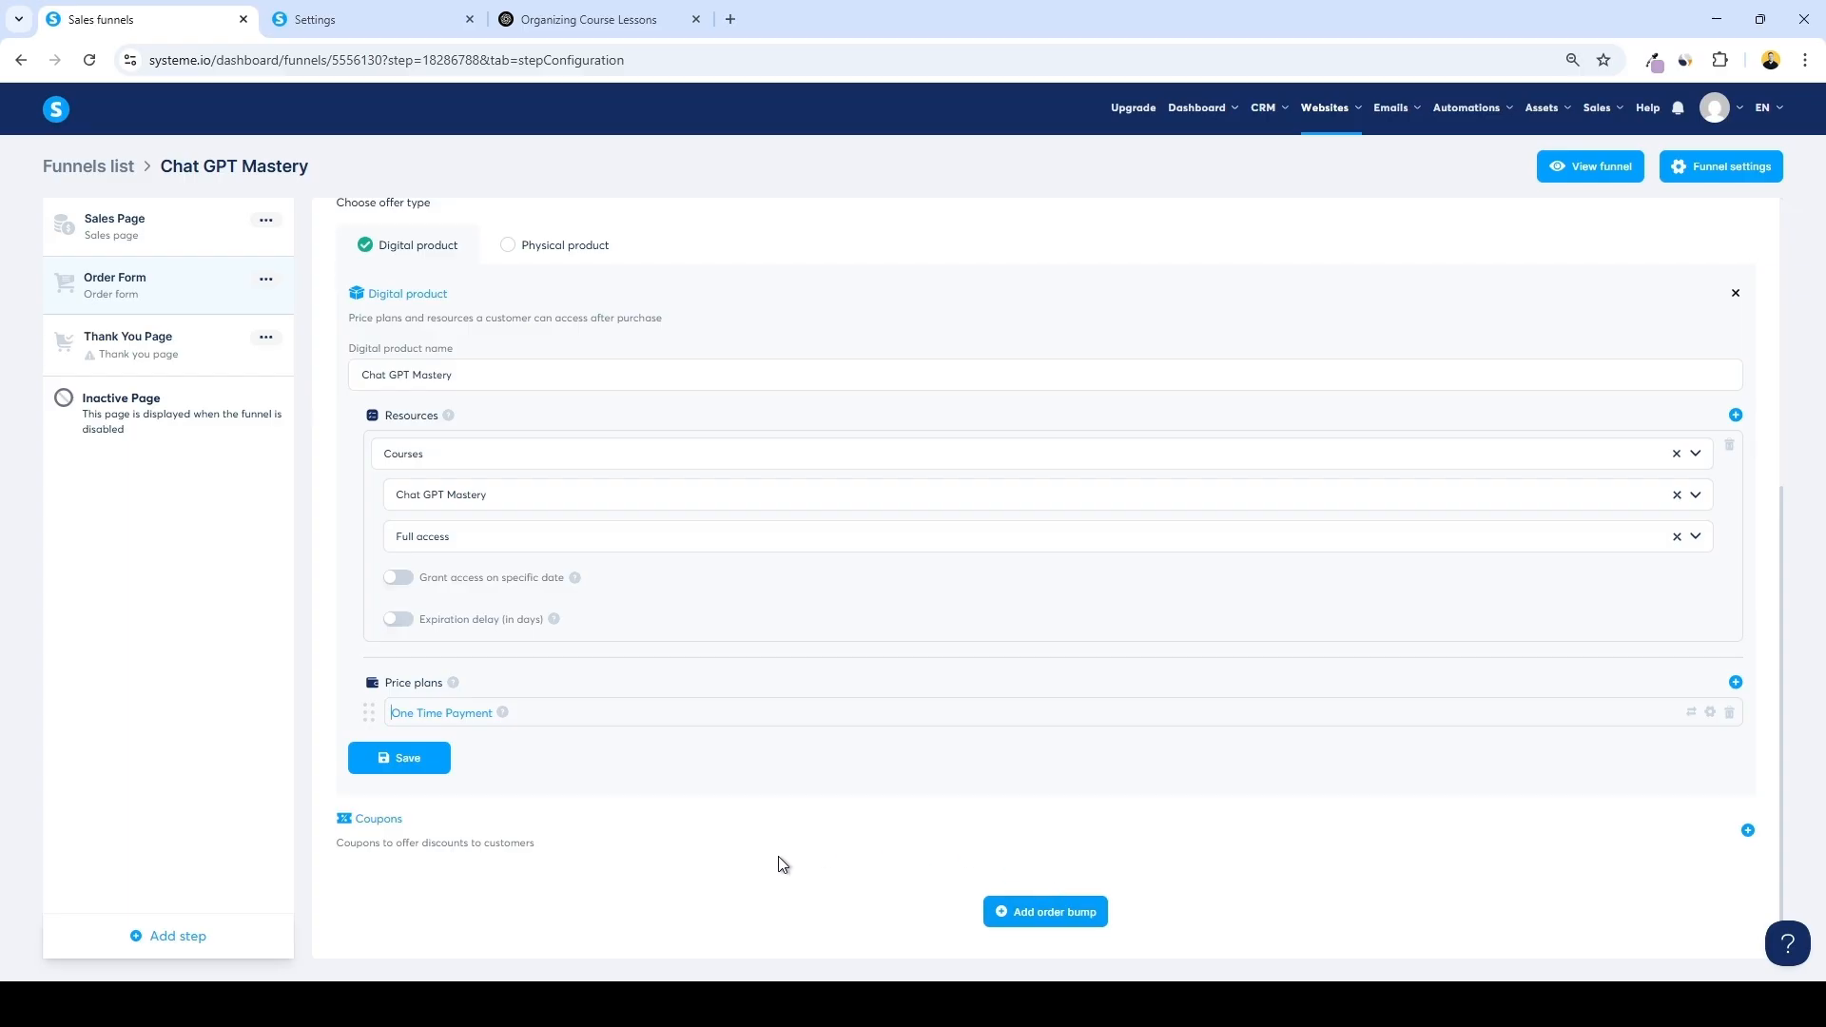
Open the order form page in the editor and delete the starburst image left of the checkout heading
scroll(782, 859, "up", 4)
scroll(783, 859, "up", 1)
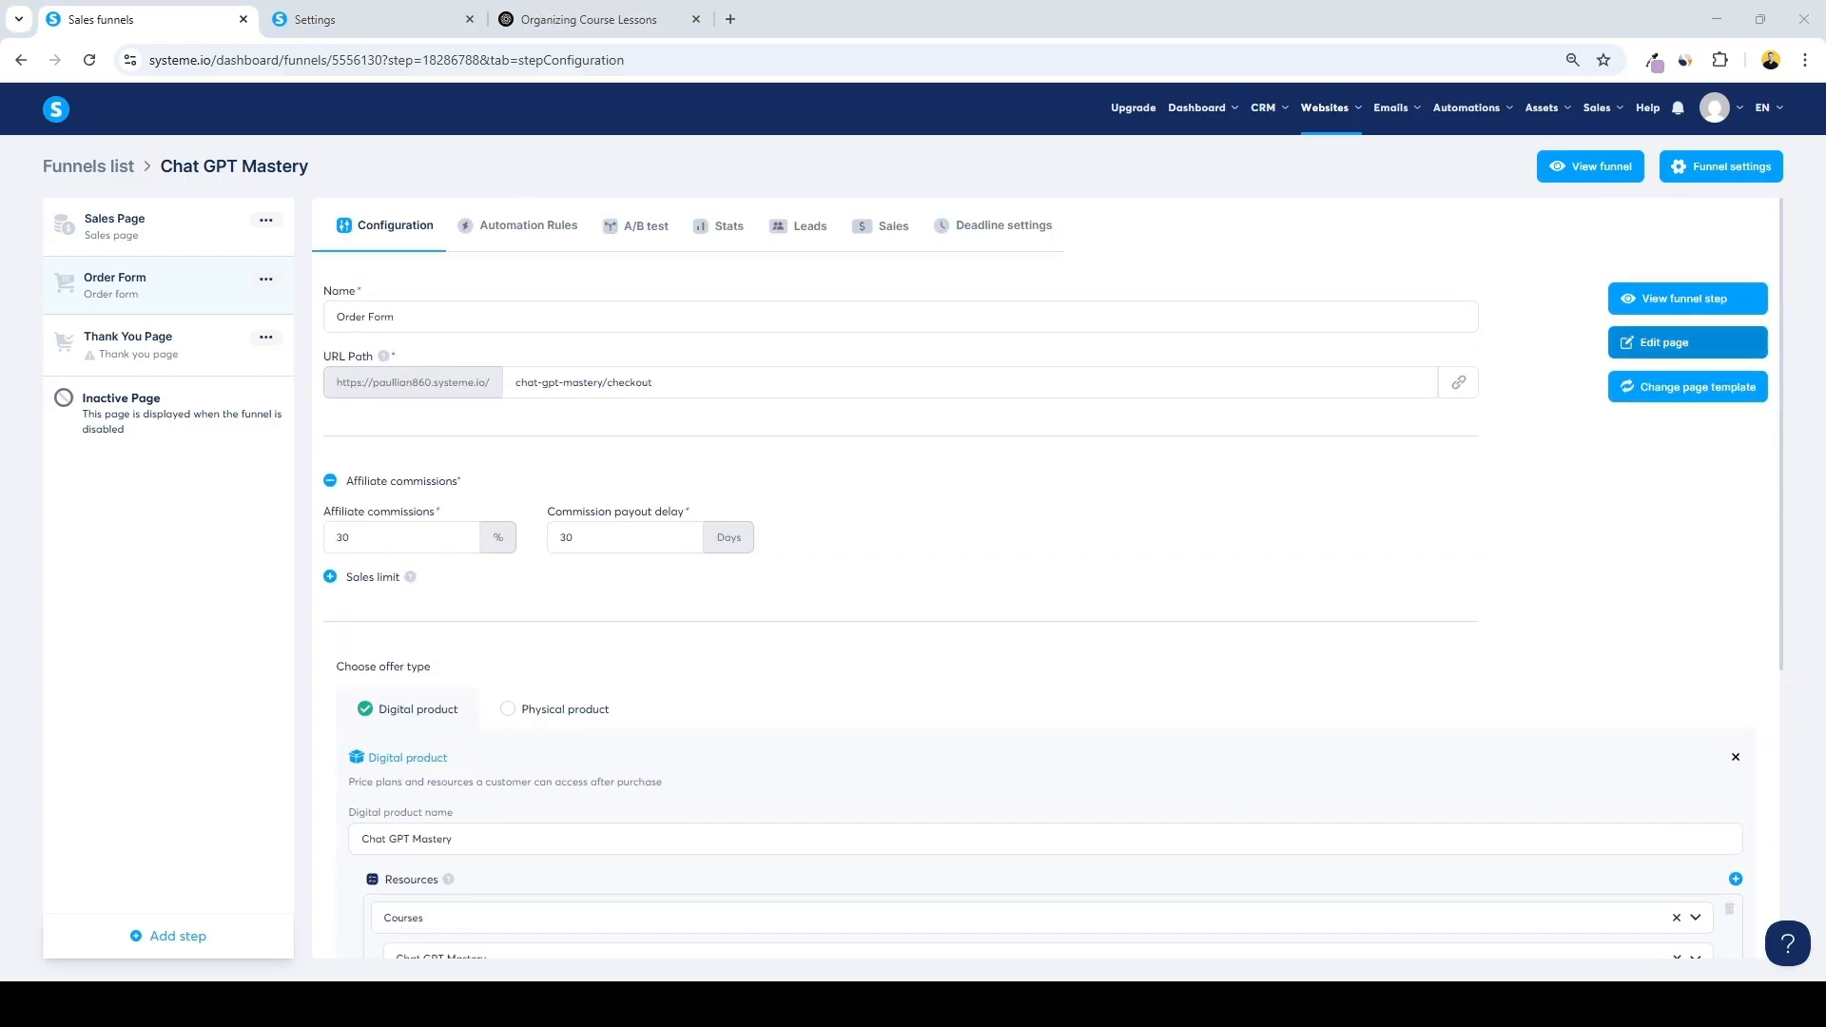
left_click(1644, 354)
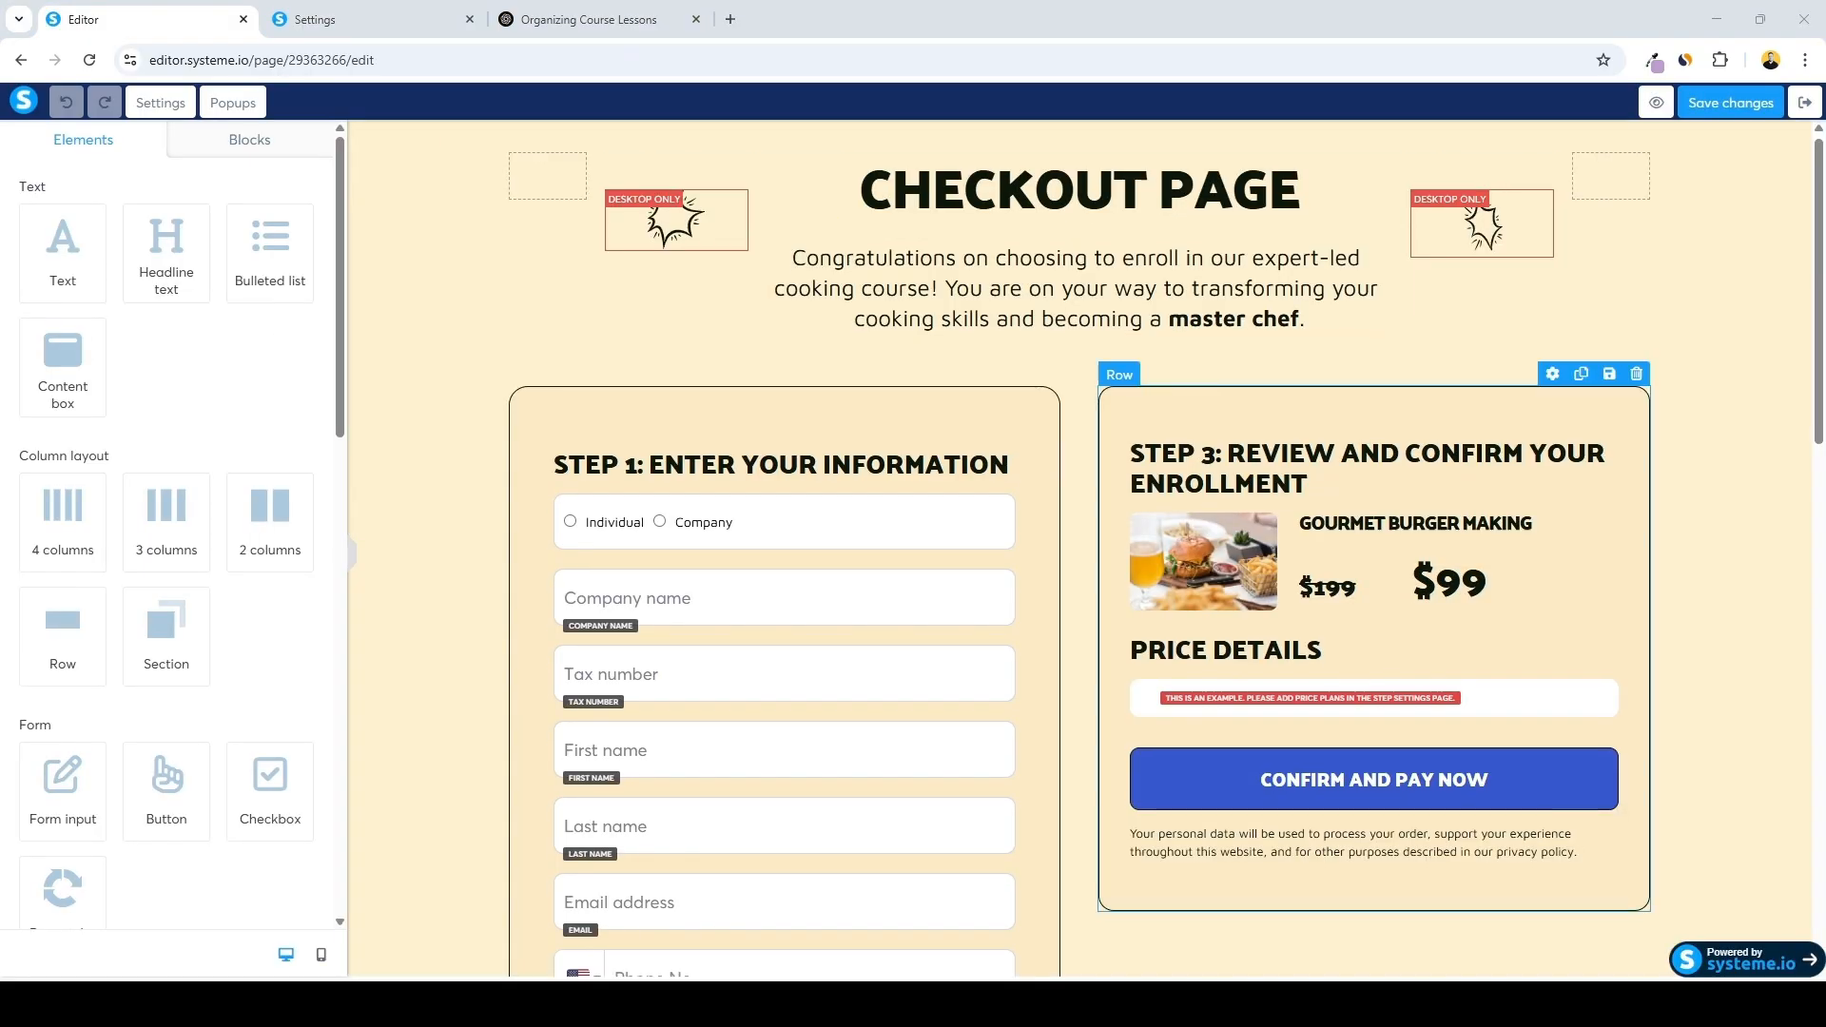
scroll(1084, 549, "down", 8)
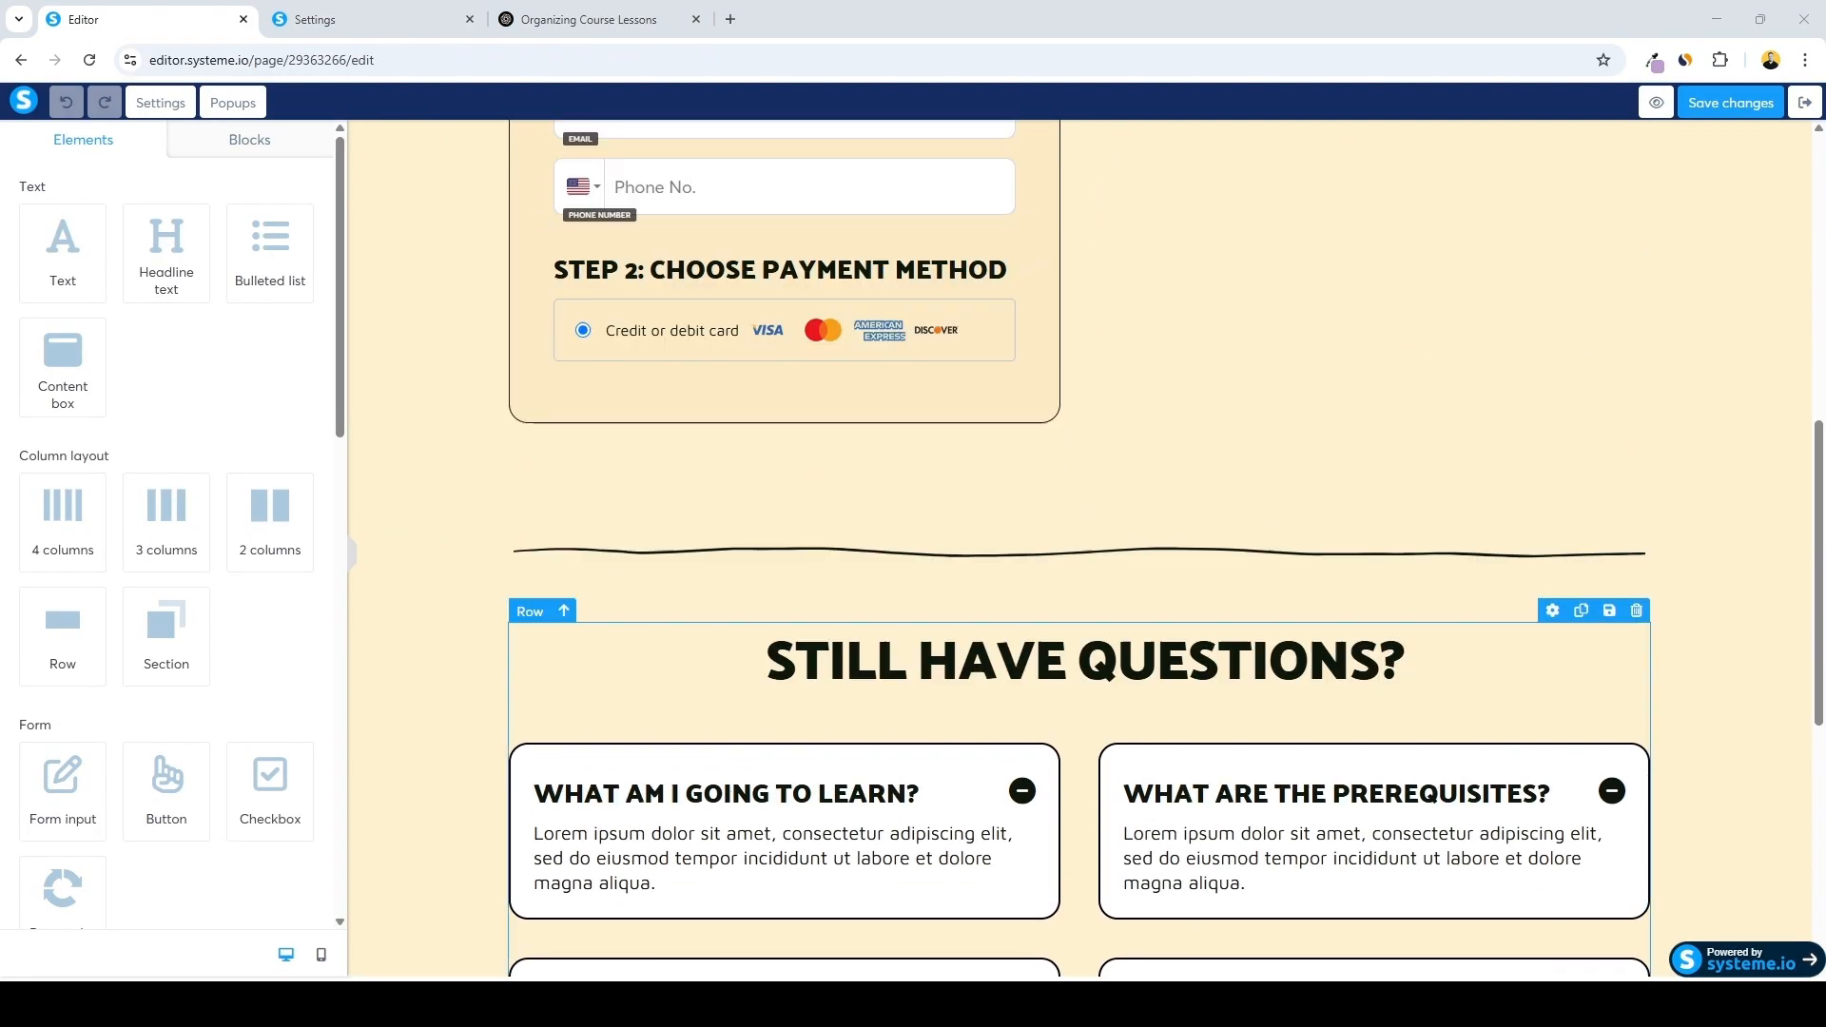
scroll(1084, 549, "up", 10)
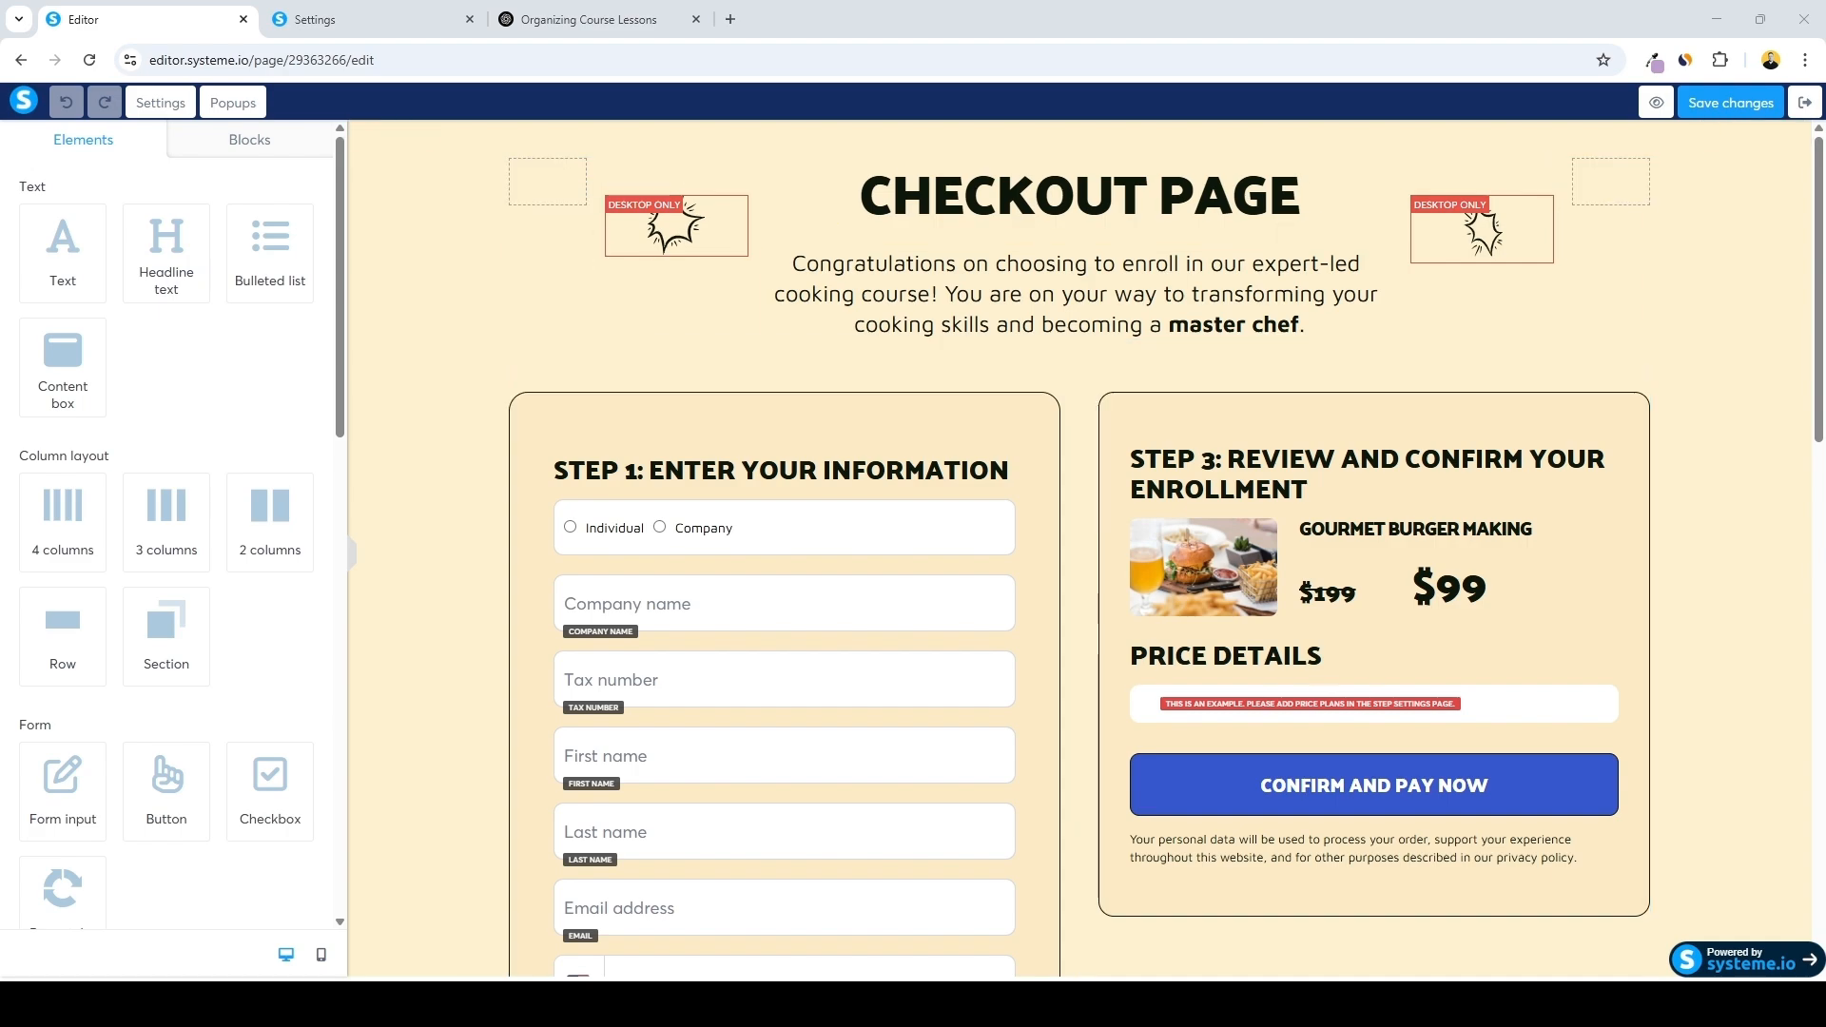
left_click(249, 140)
left_click(94, 144)
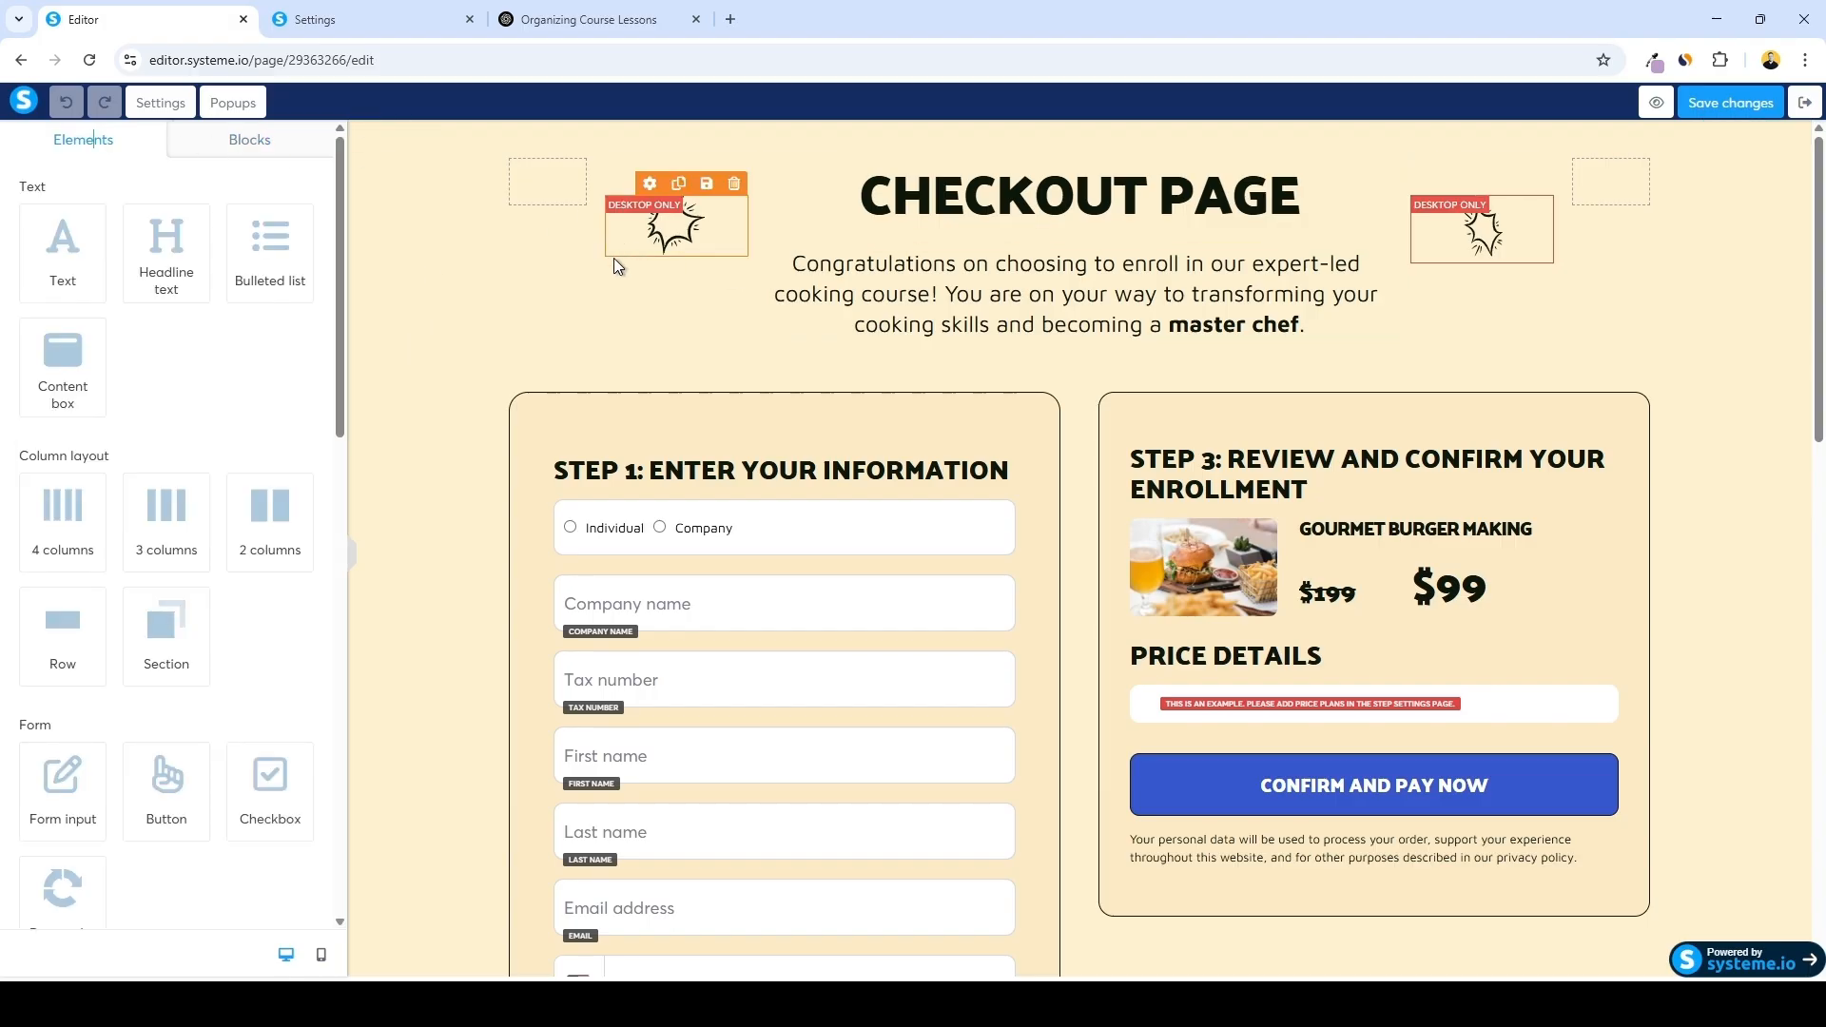
left_click(733, 184)
left_click(994, 180)
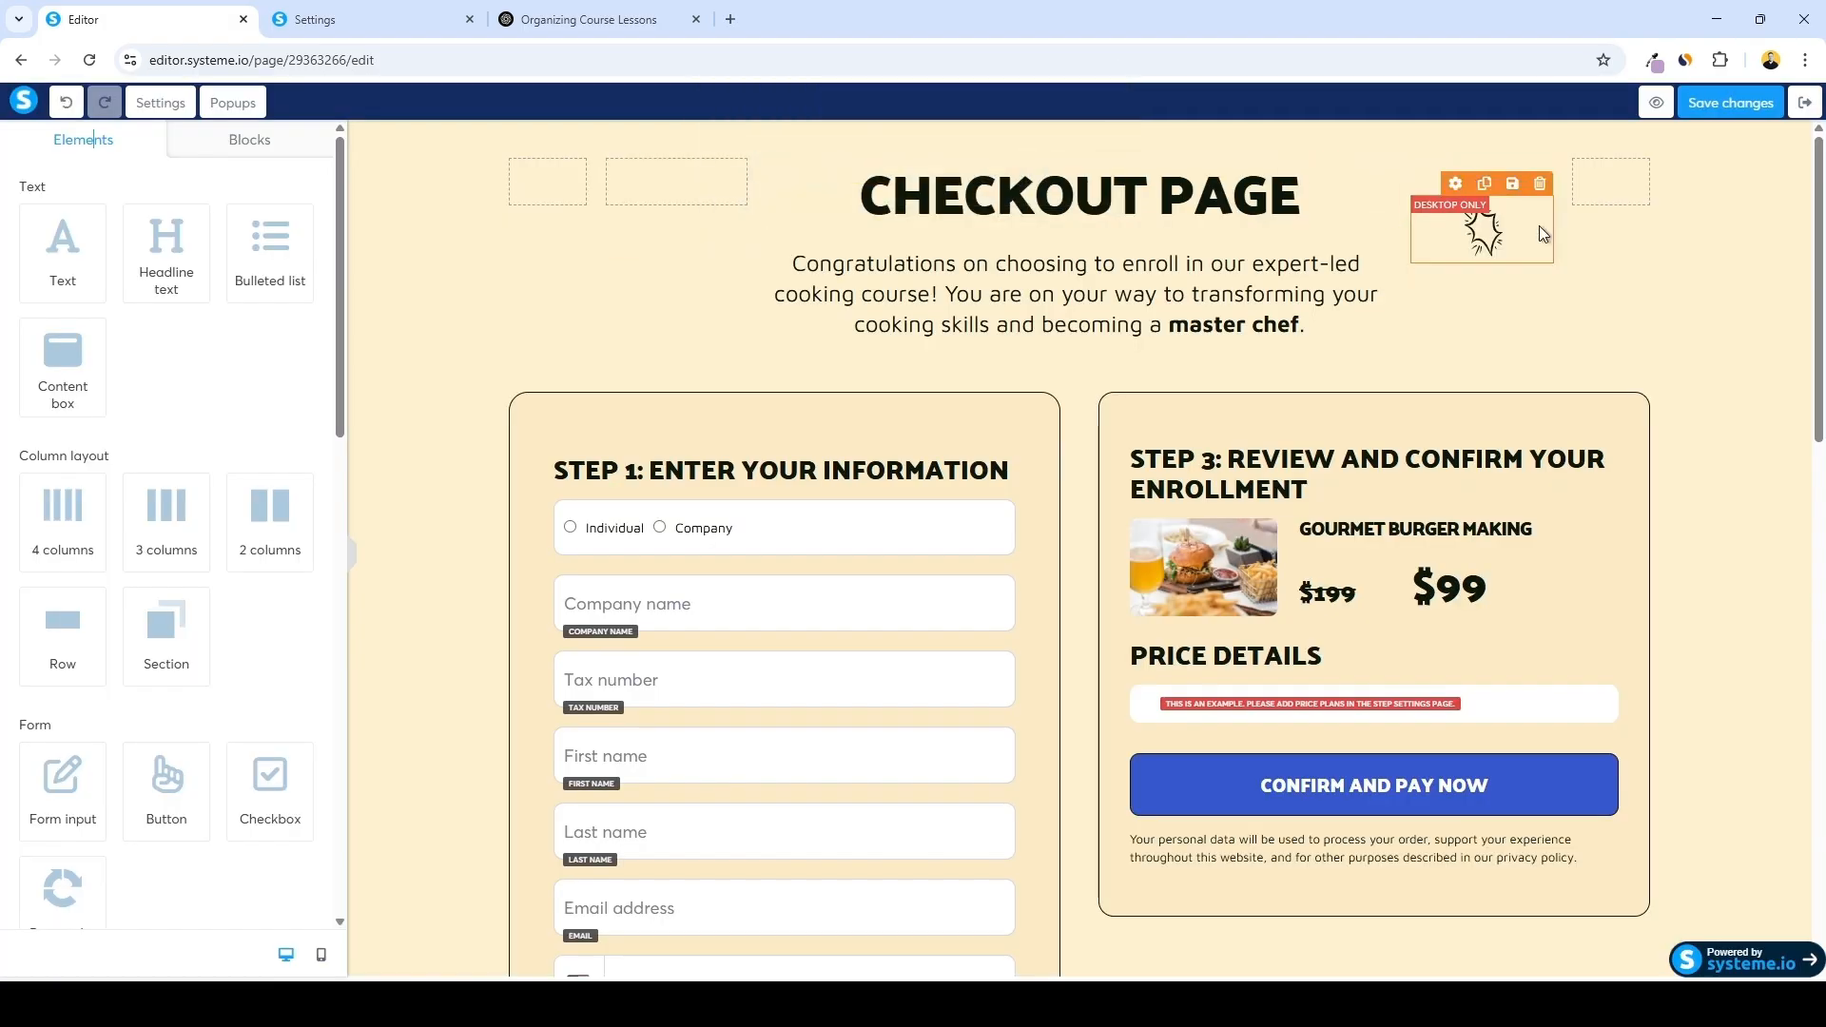
Delete the Tax number, Company name and Phone number fields from the checkout form
scroll(780, 556, "down", 2)
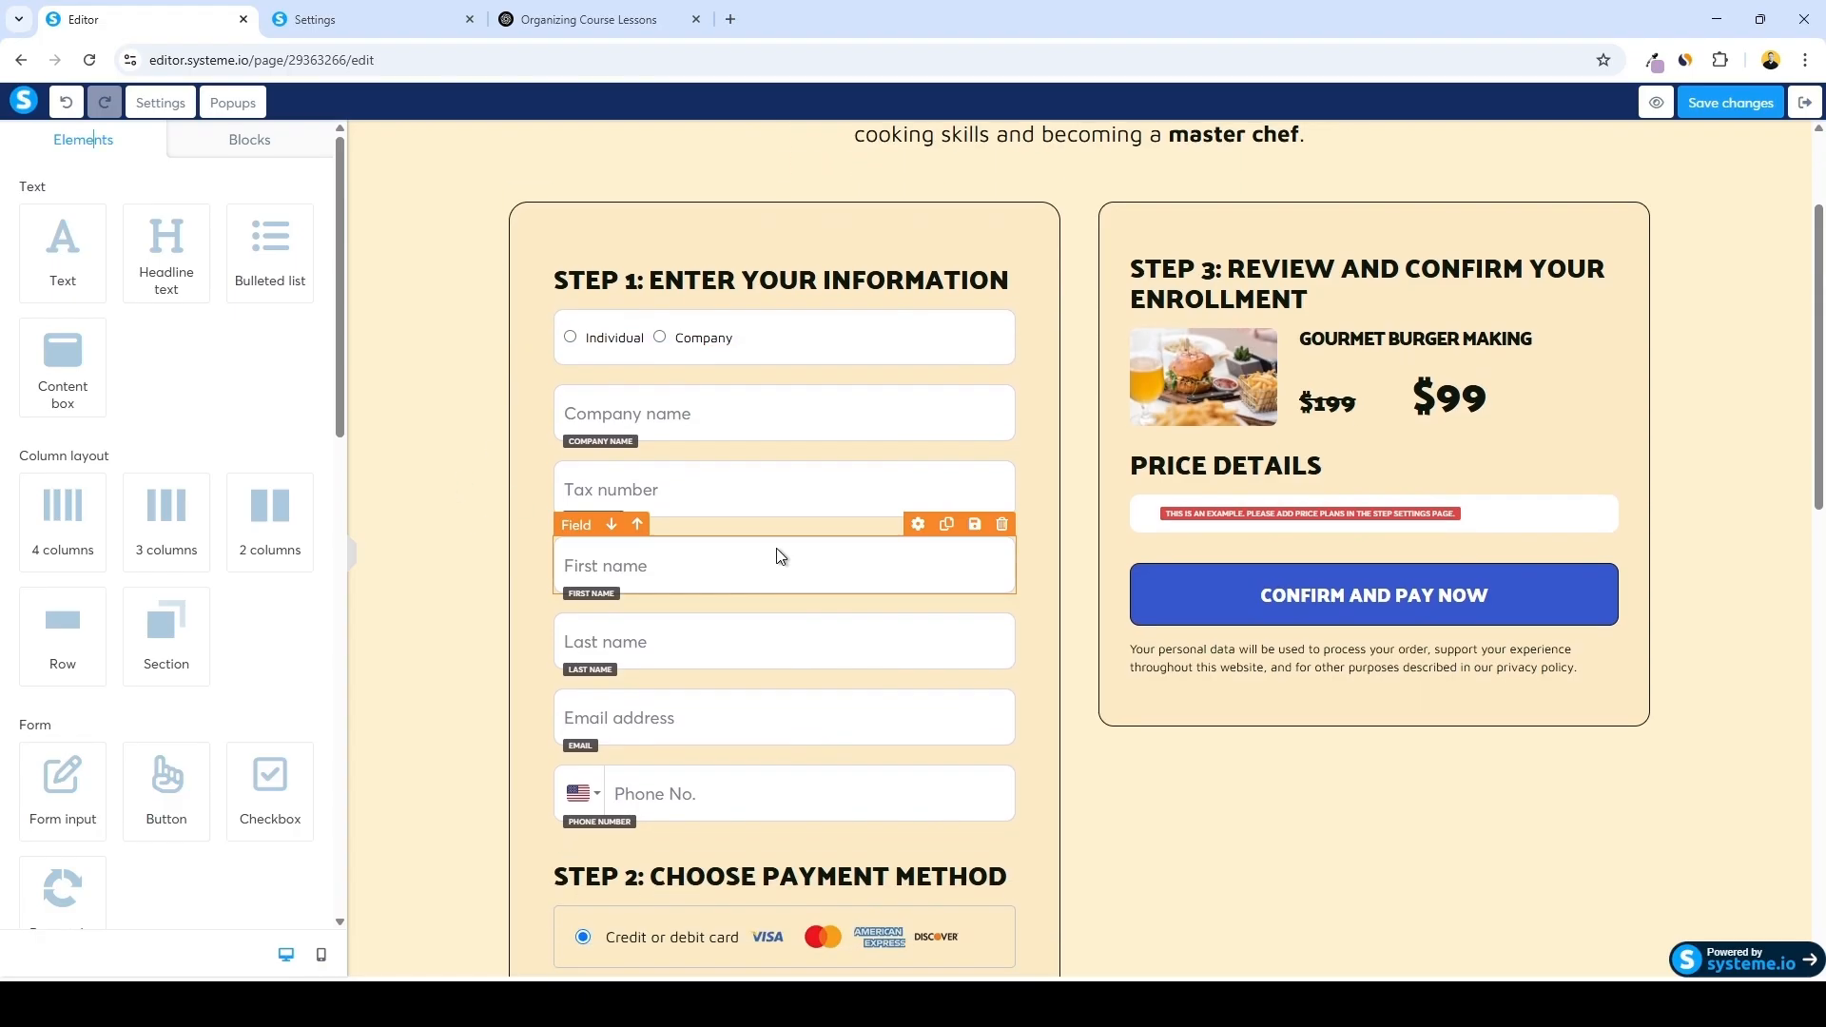
left_click(1002, 449)
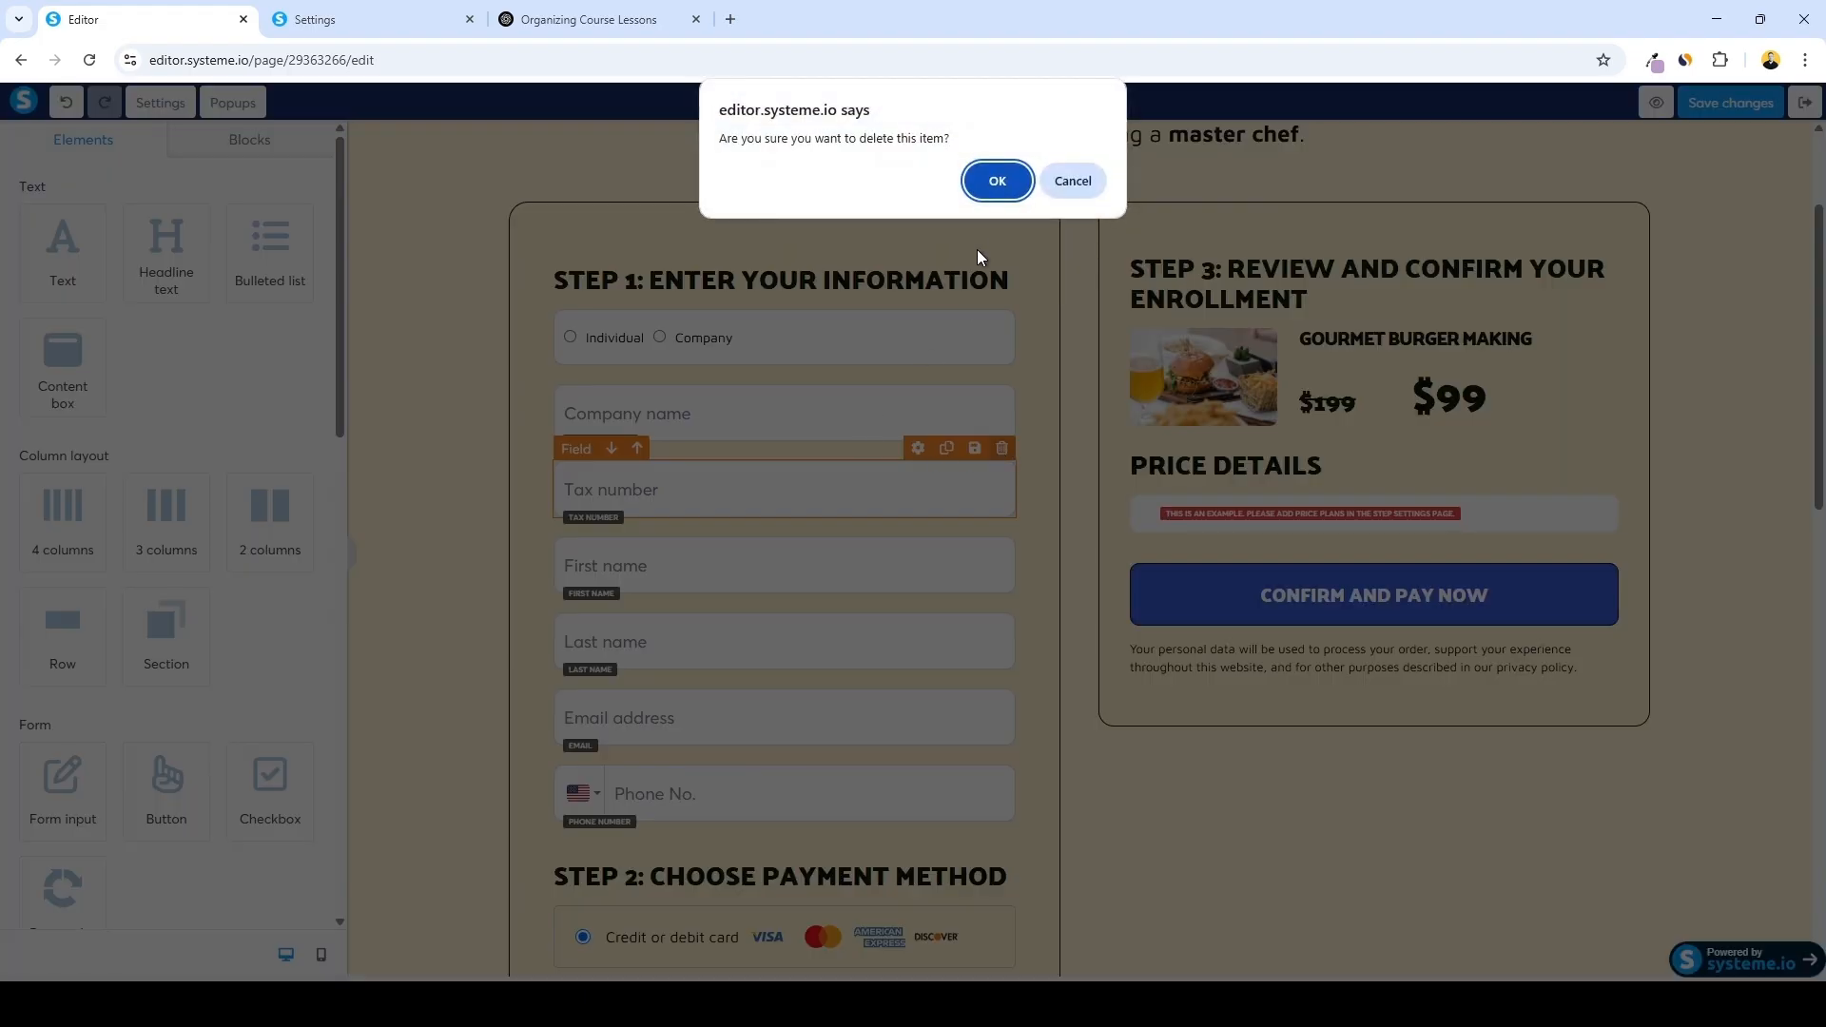
left_click(995, 180)
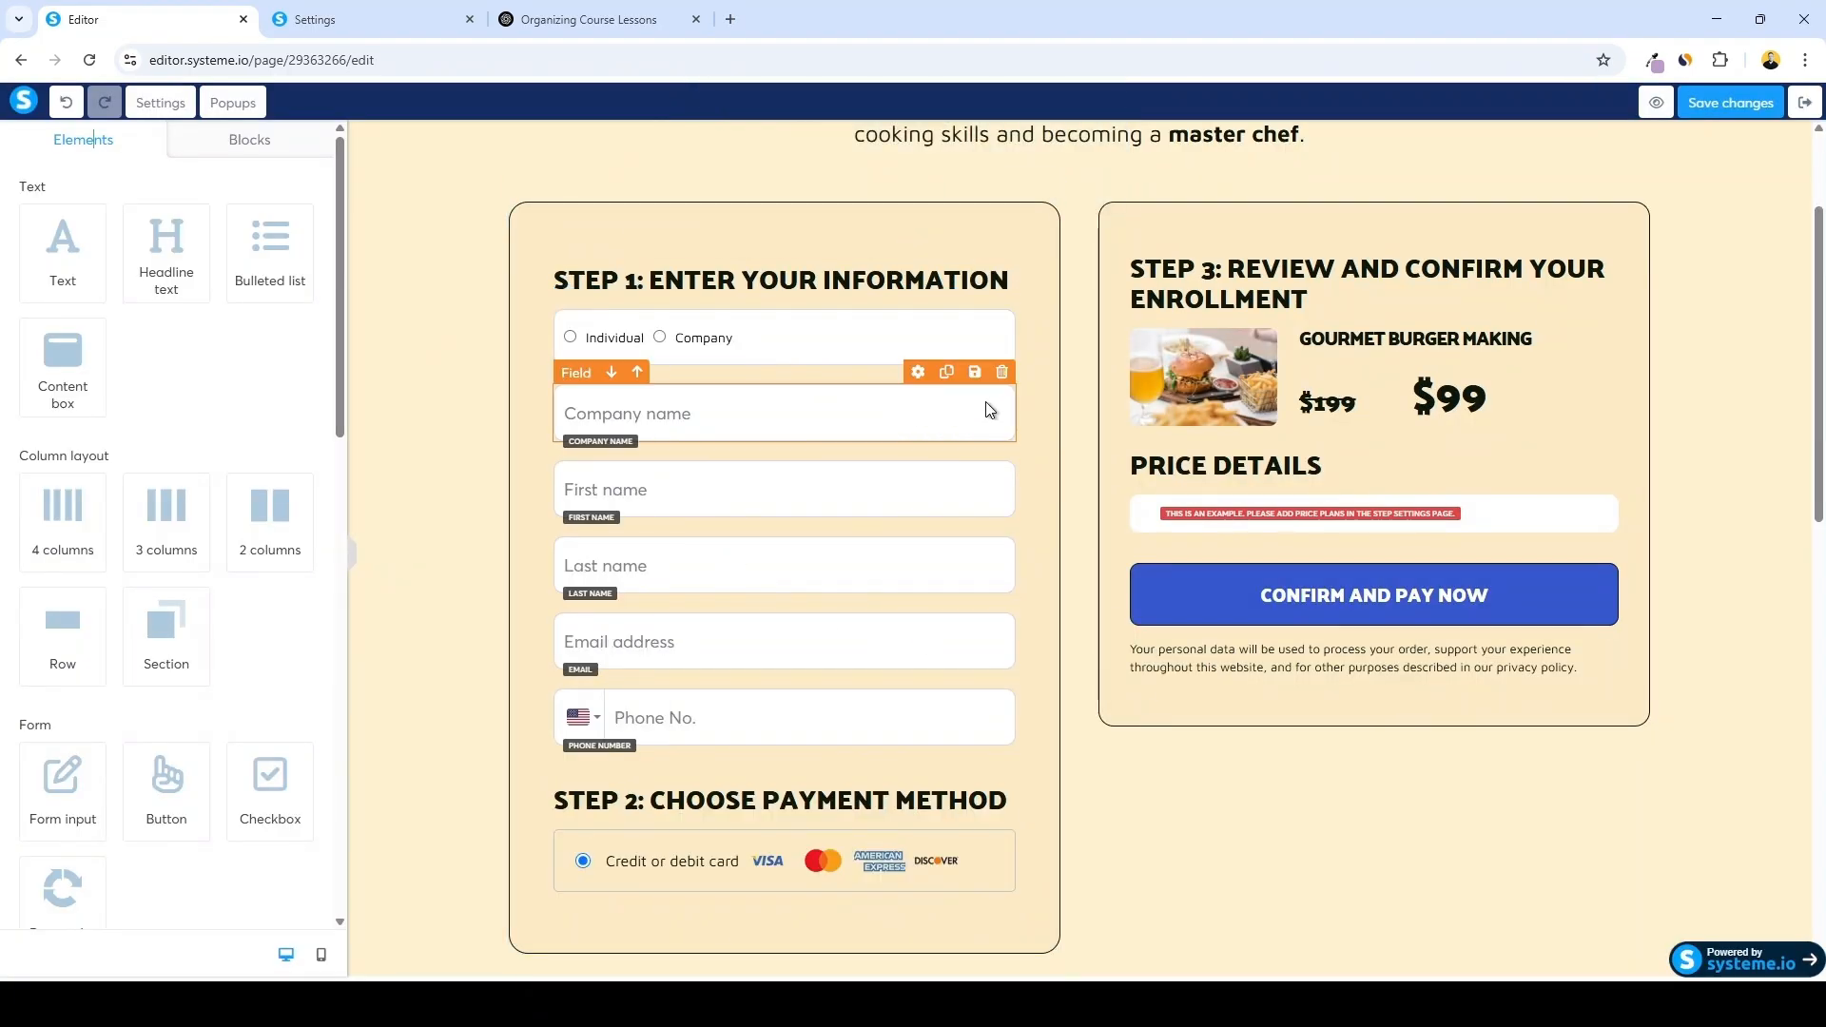
left_click(1001, 371)
left_click(995, 180)
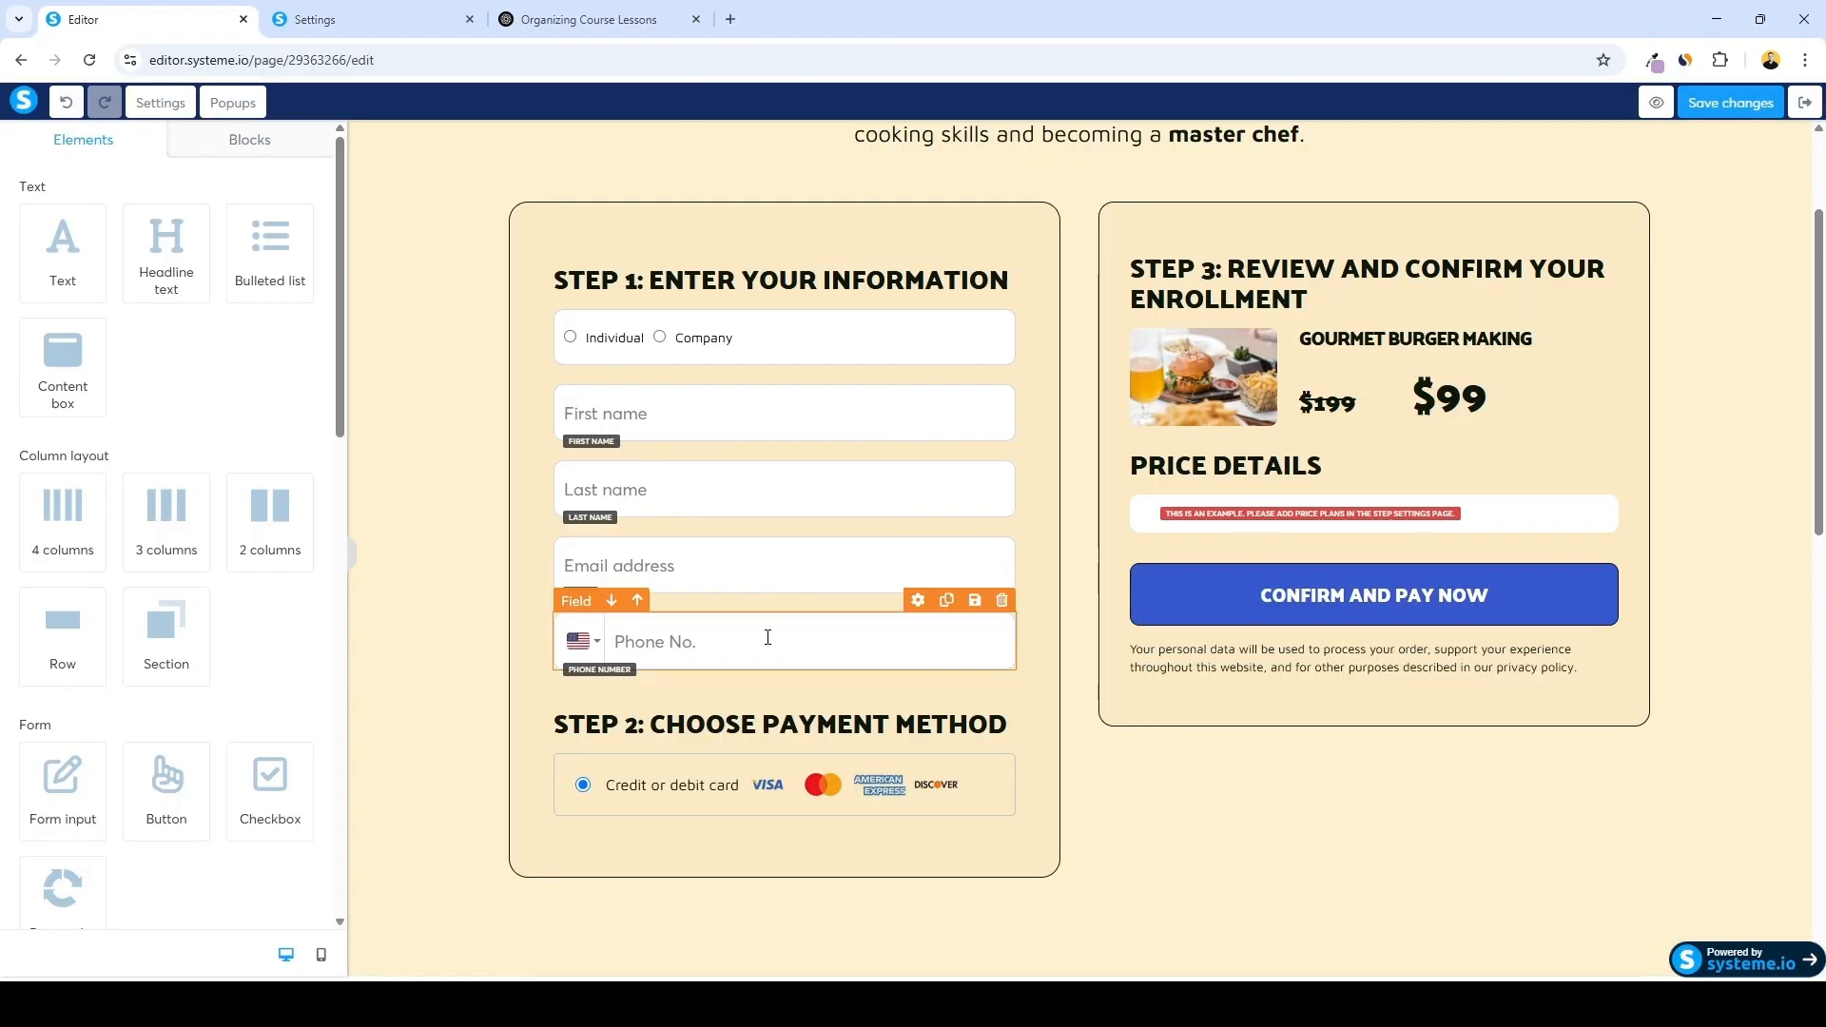
left_click(1001, 600)
left_click(996, 181)
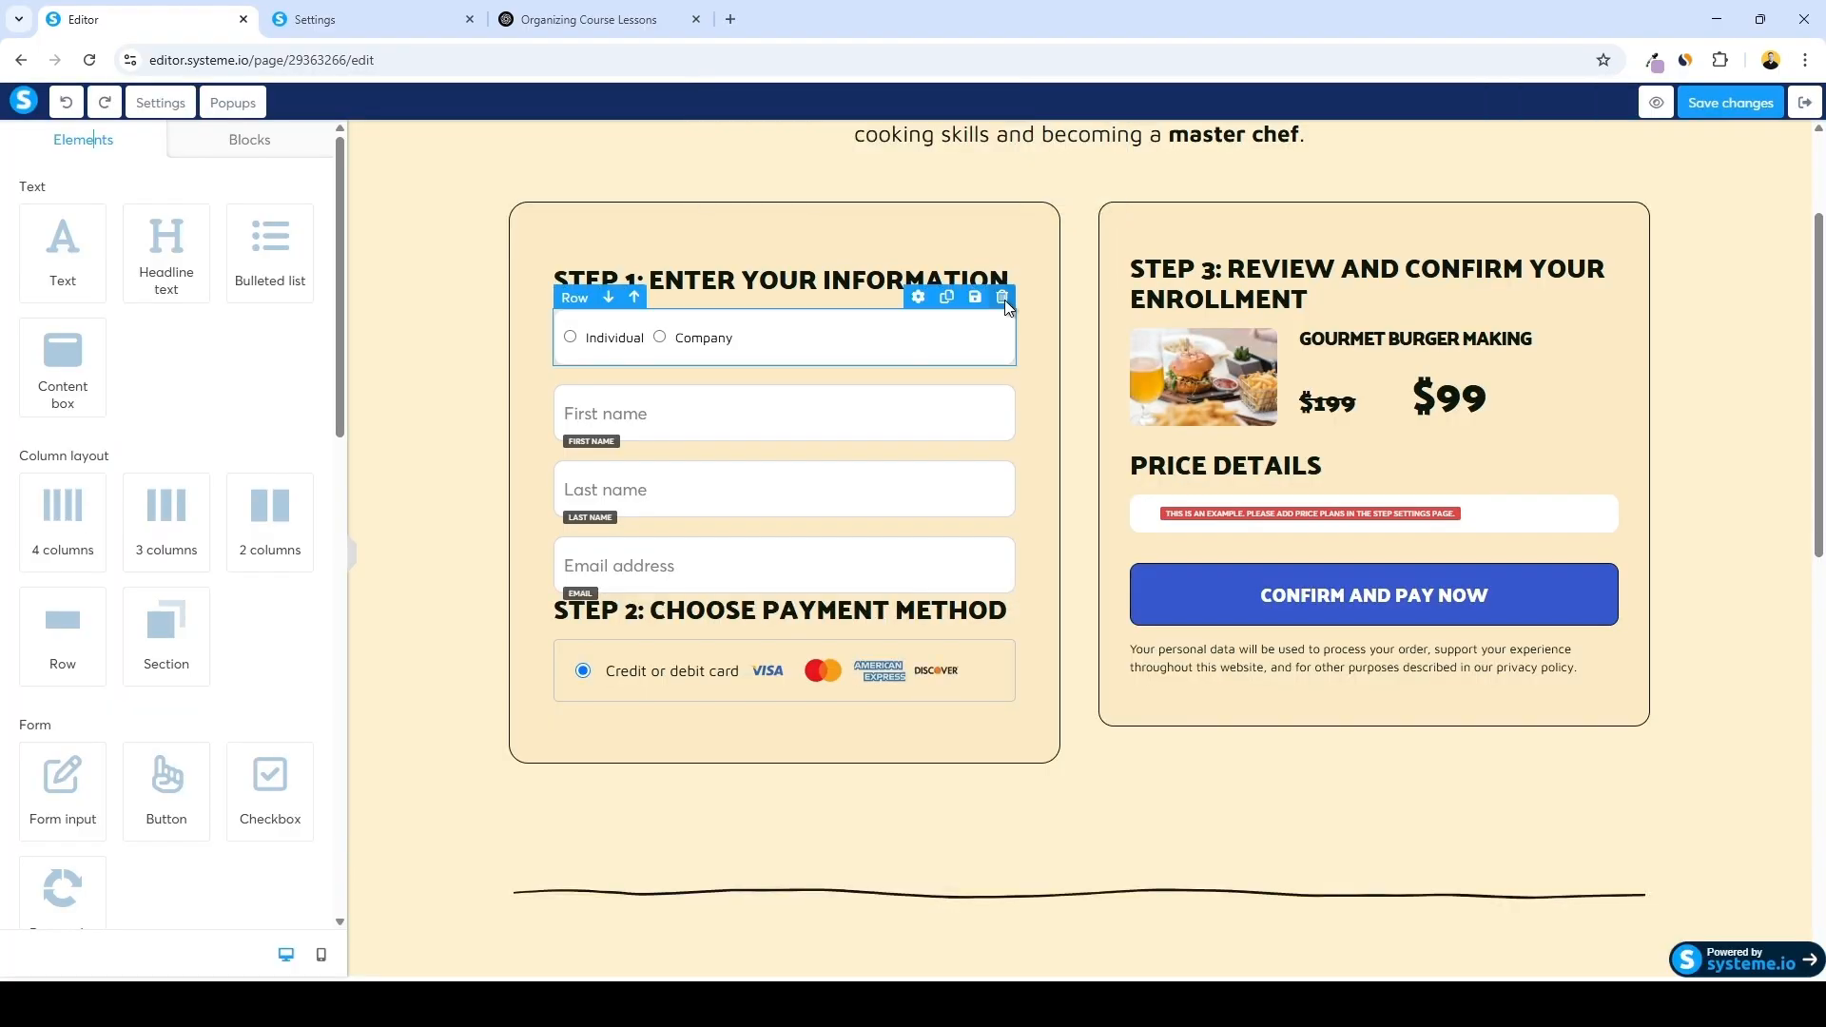
Delete the Individual/Company selector row from the checkout form
left_click(1002, 296)
left_click(995, 181)
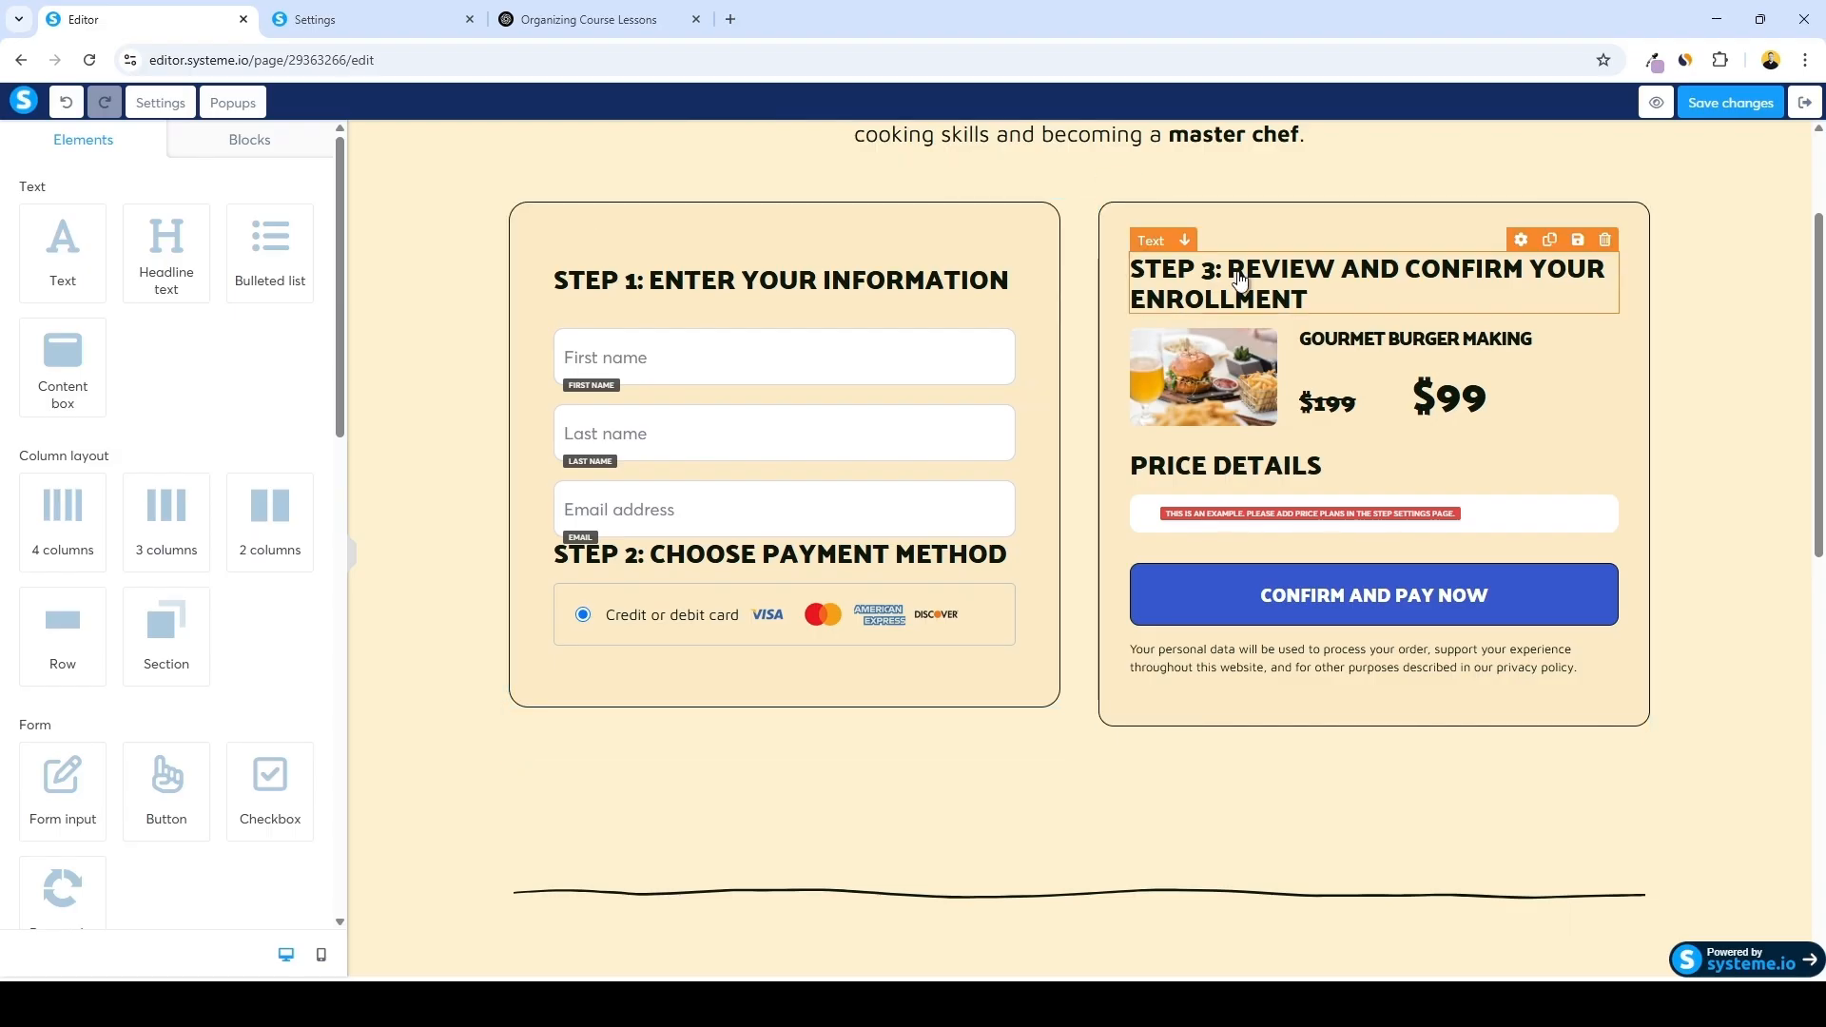
Replace the product image in the order summary with 3.jpg from the uploaded images
left_click(1224, 385)
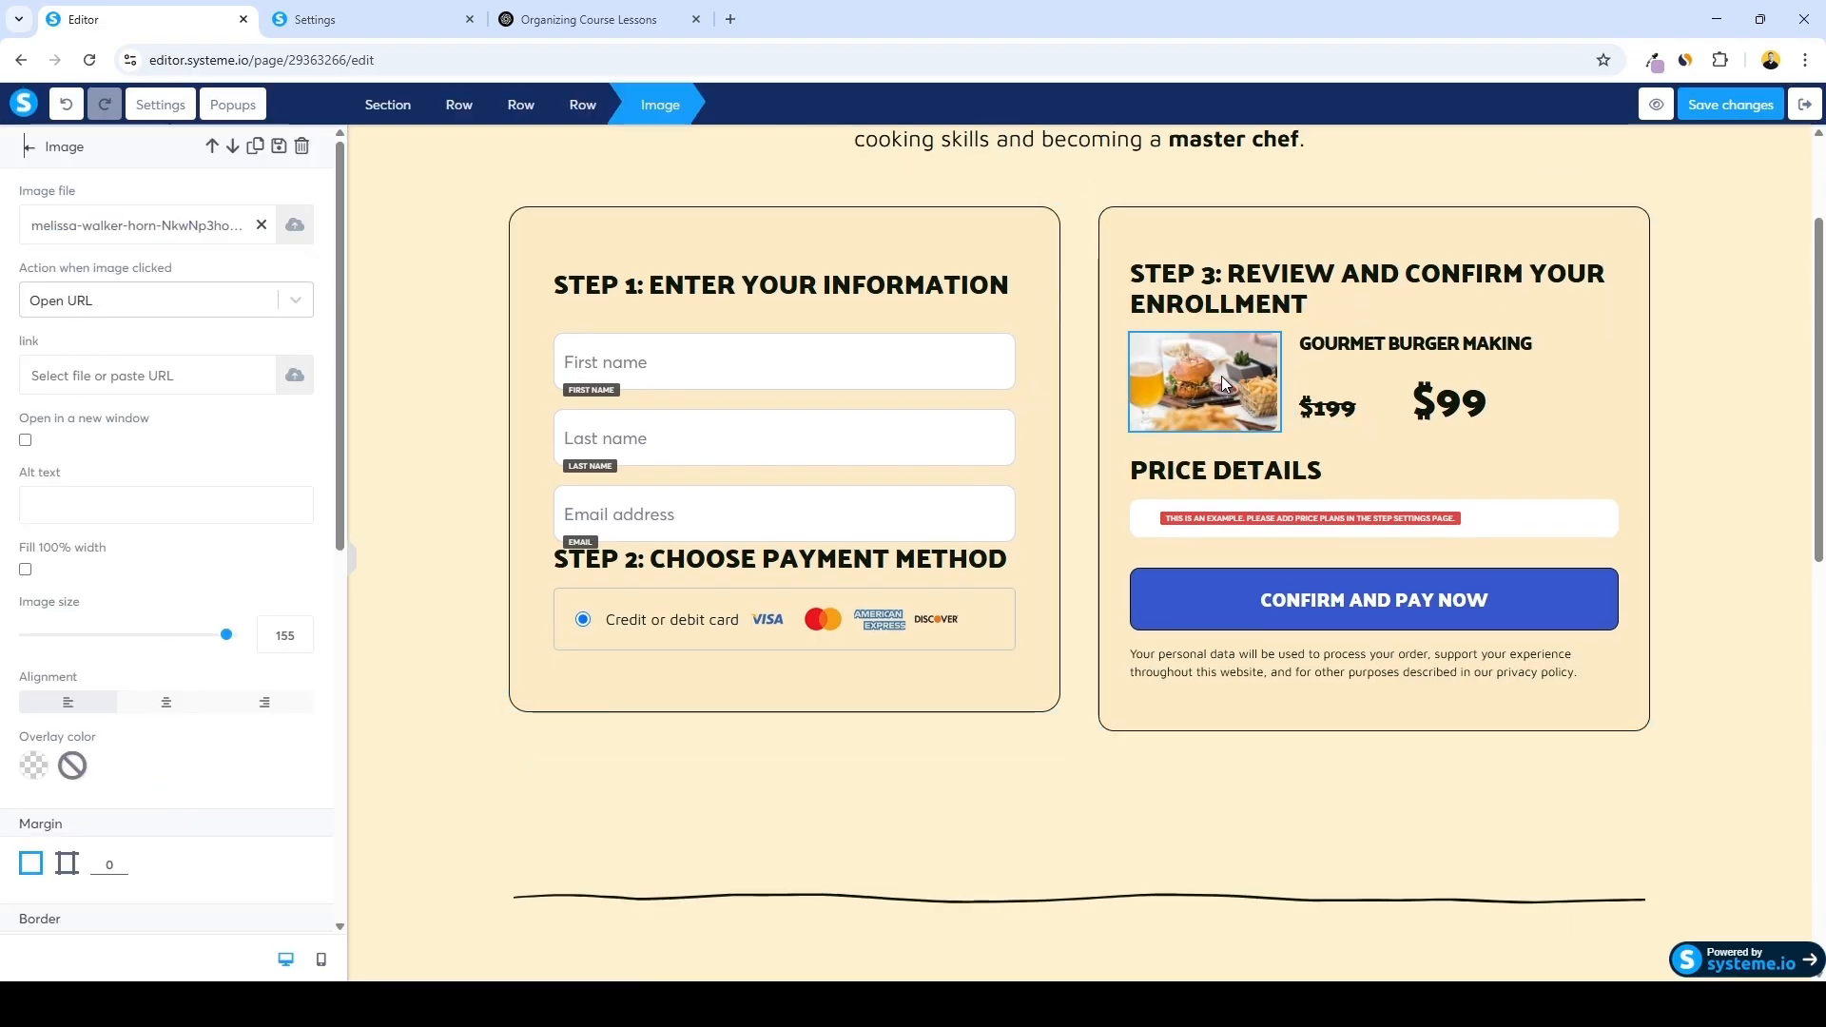
left_click(294, 234)
left_click(989, 323)
left_click(743, 419)
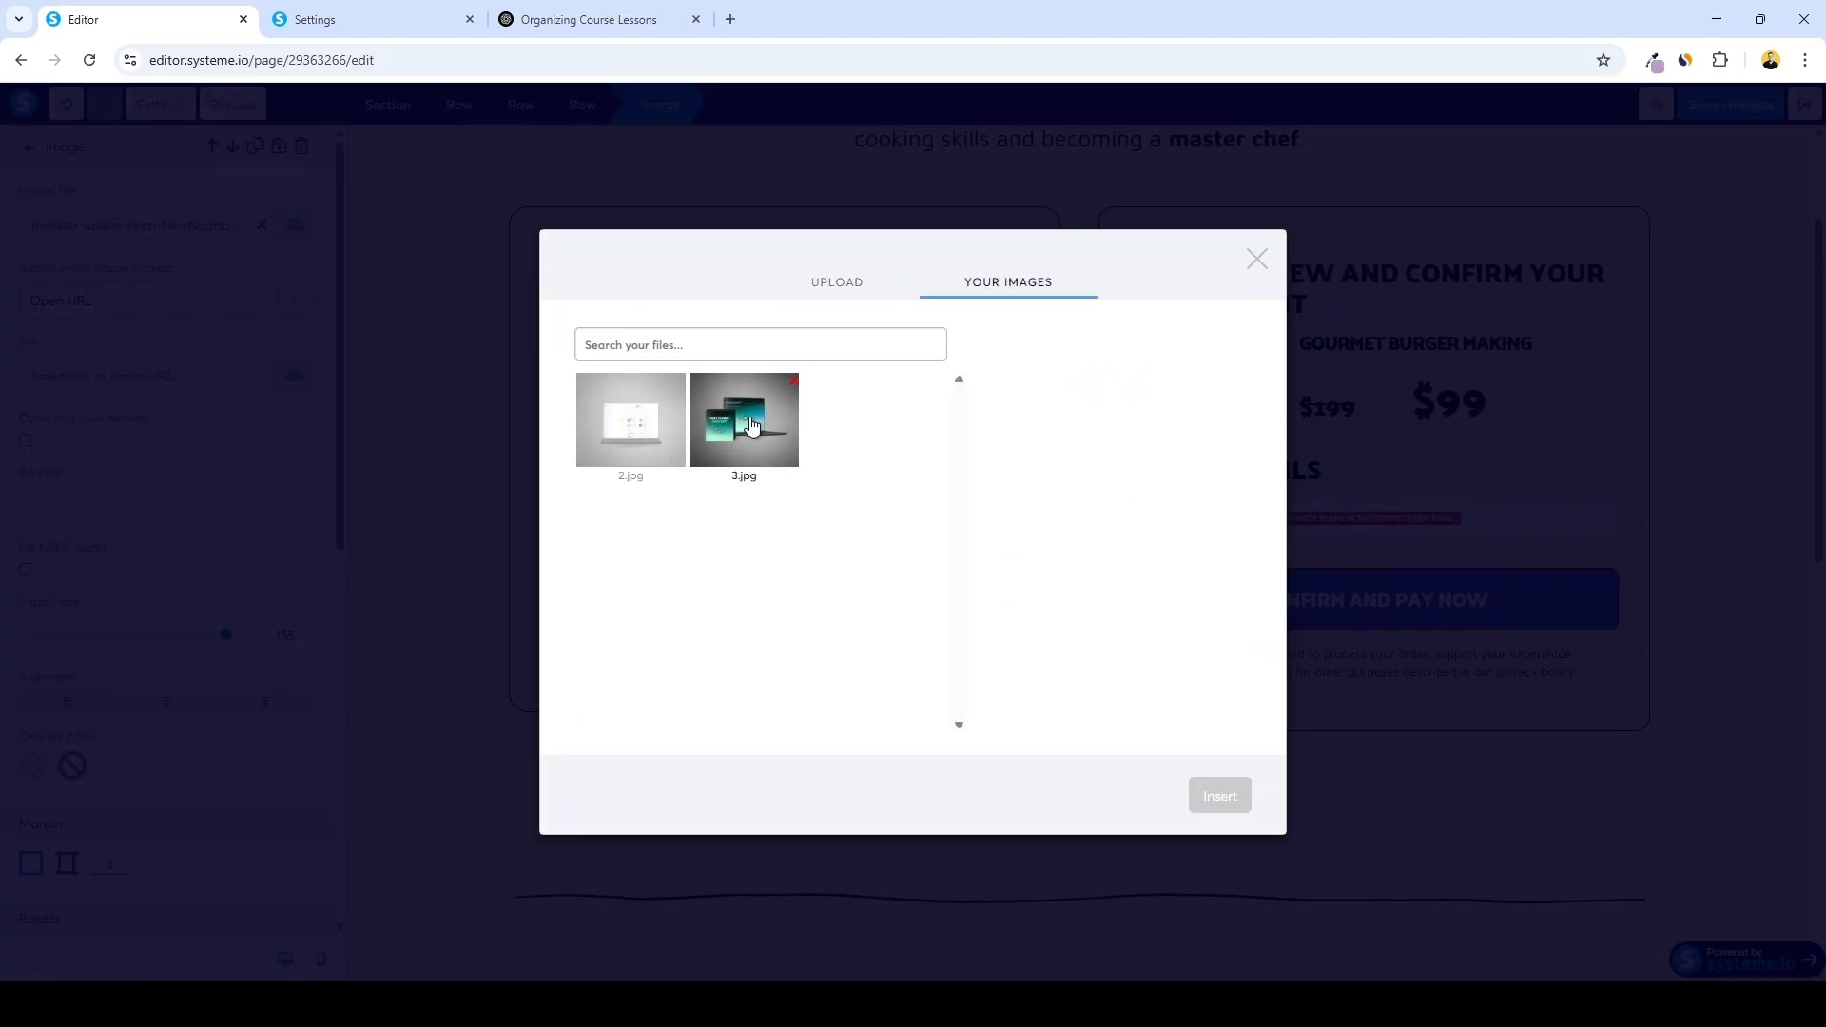
left_click(1219, 797)
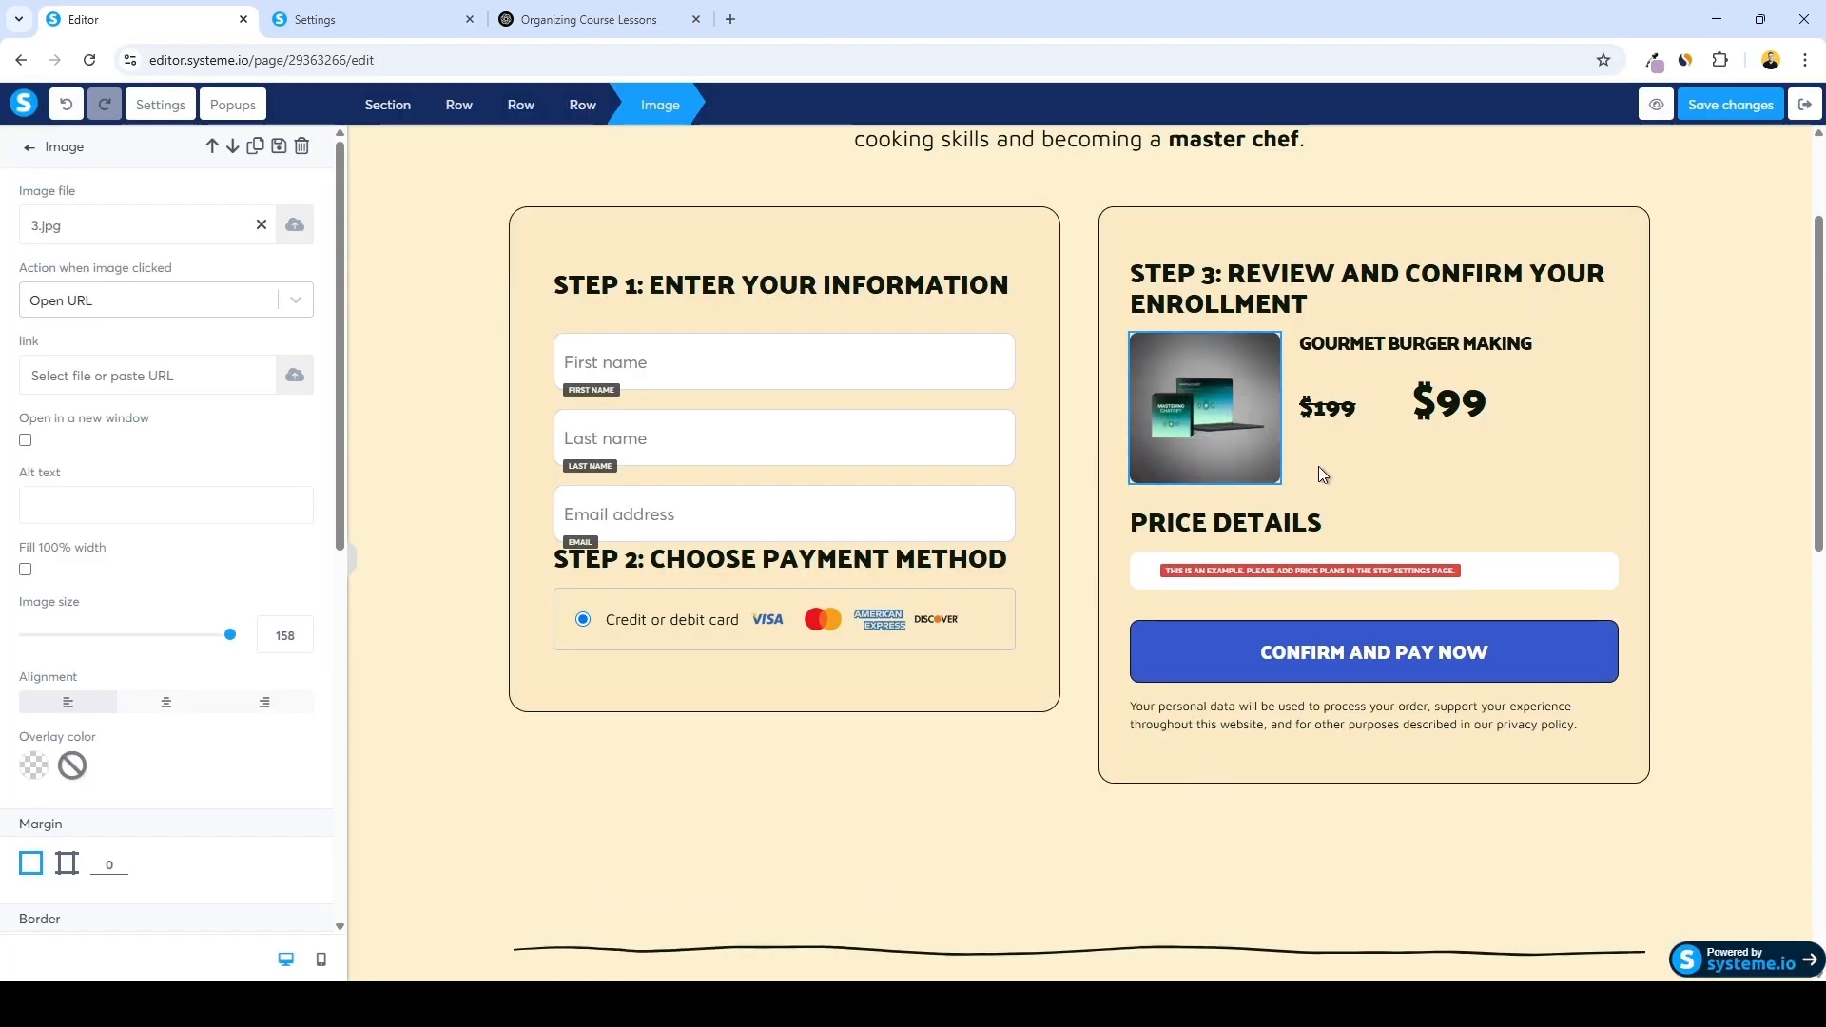
Rename the order summary product title to CHAT GPT MASTERING
scroll(1331, 342, "down", 2)
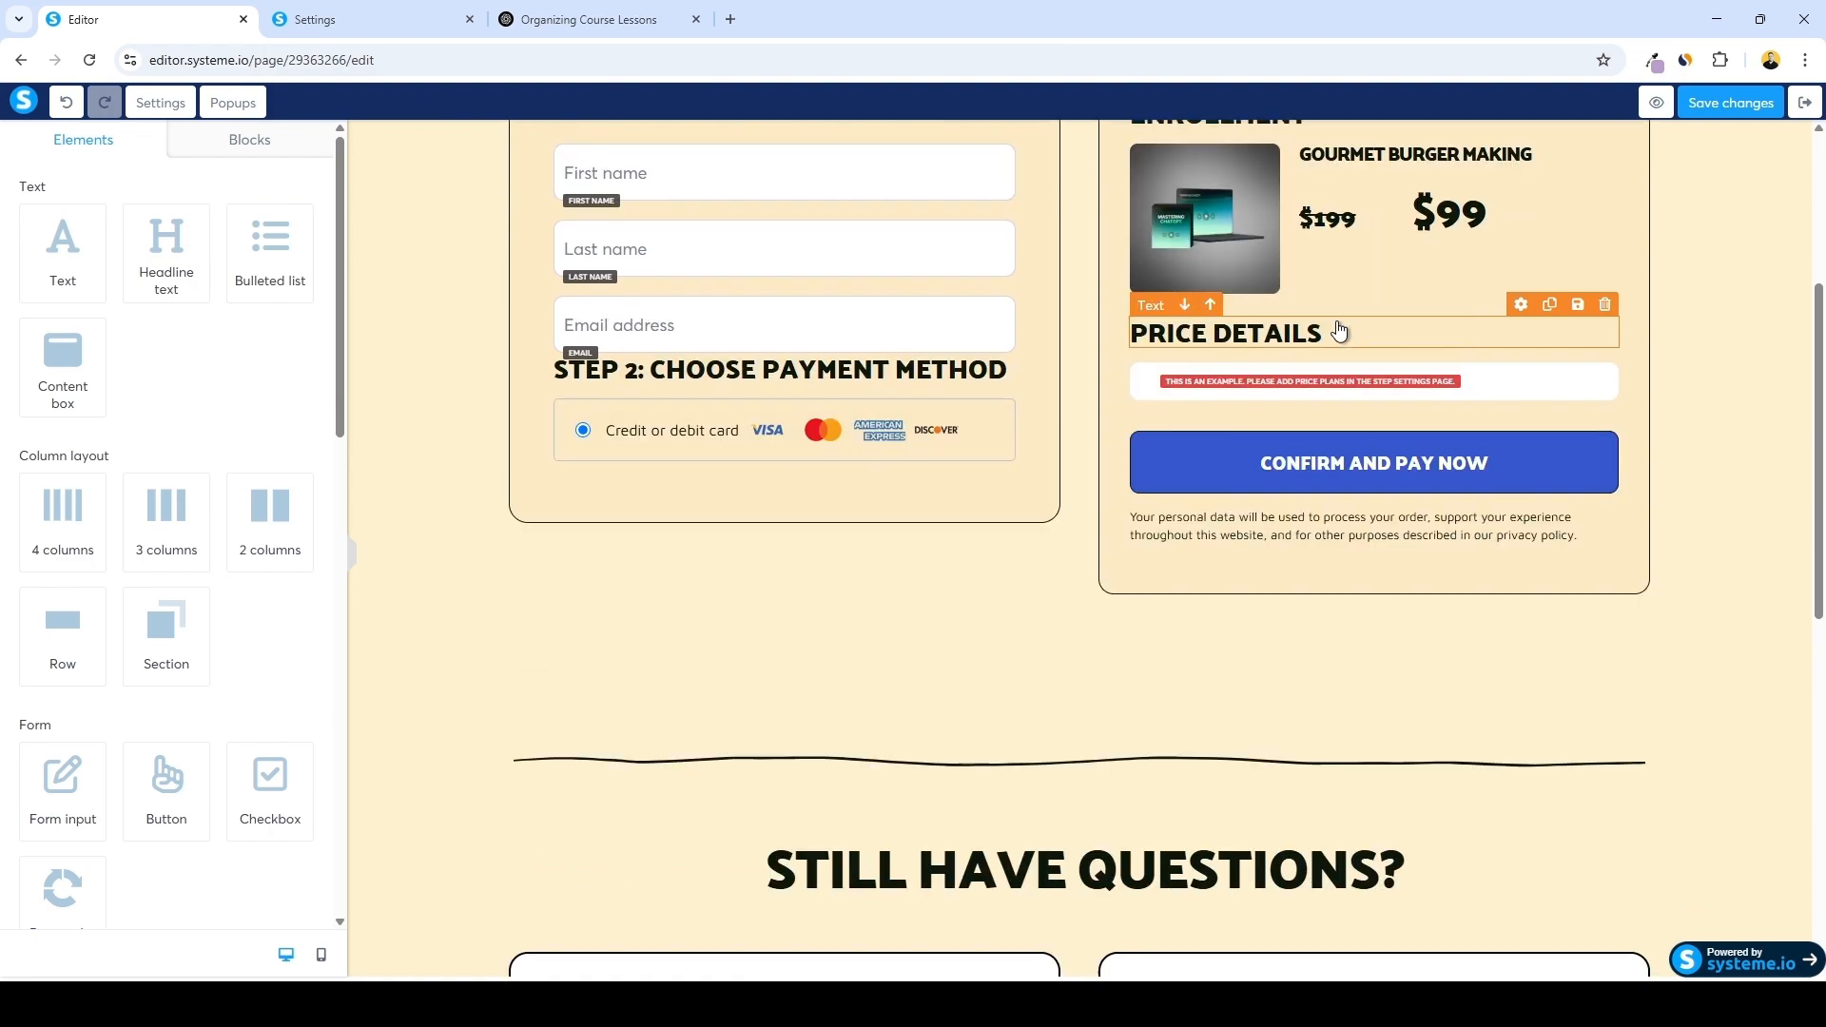
scroll(1331, 333, "up", 1)
double_click(1369, 248)
triple_click(1368, 248)
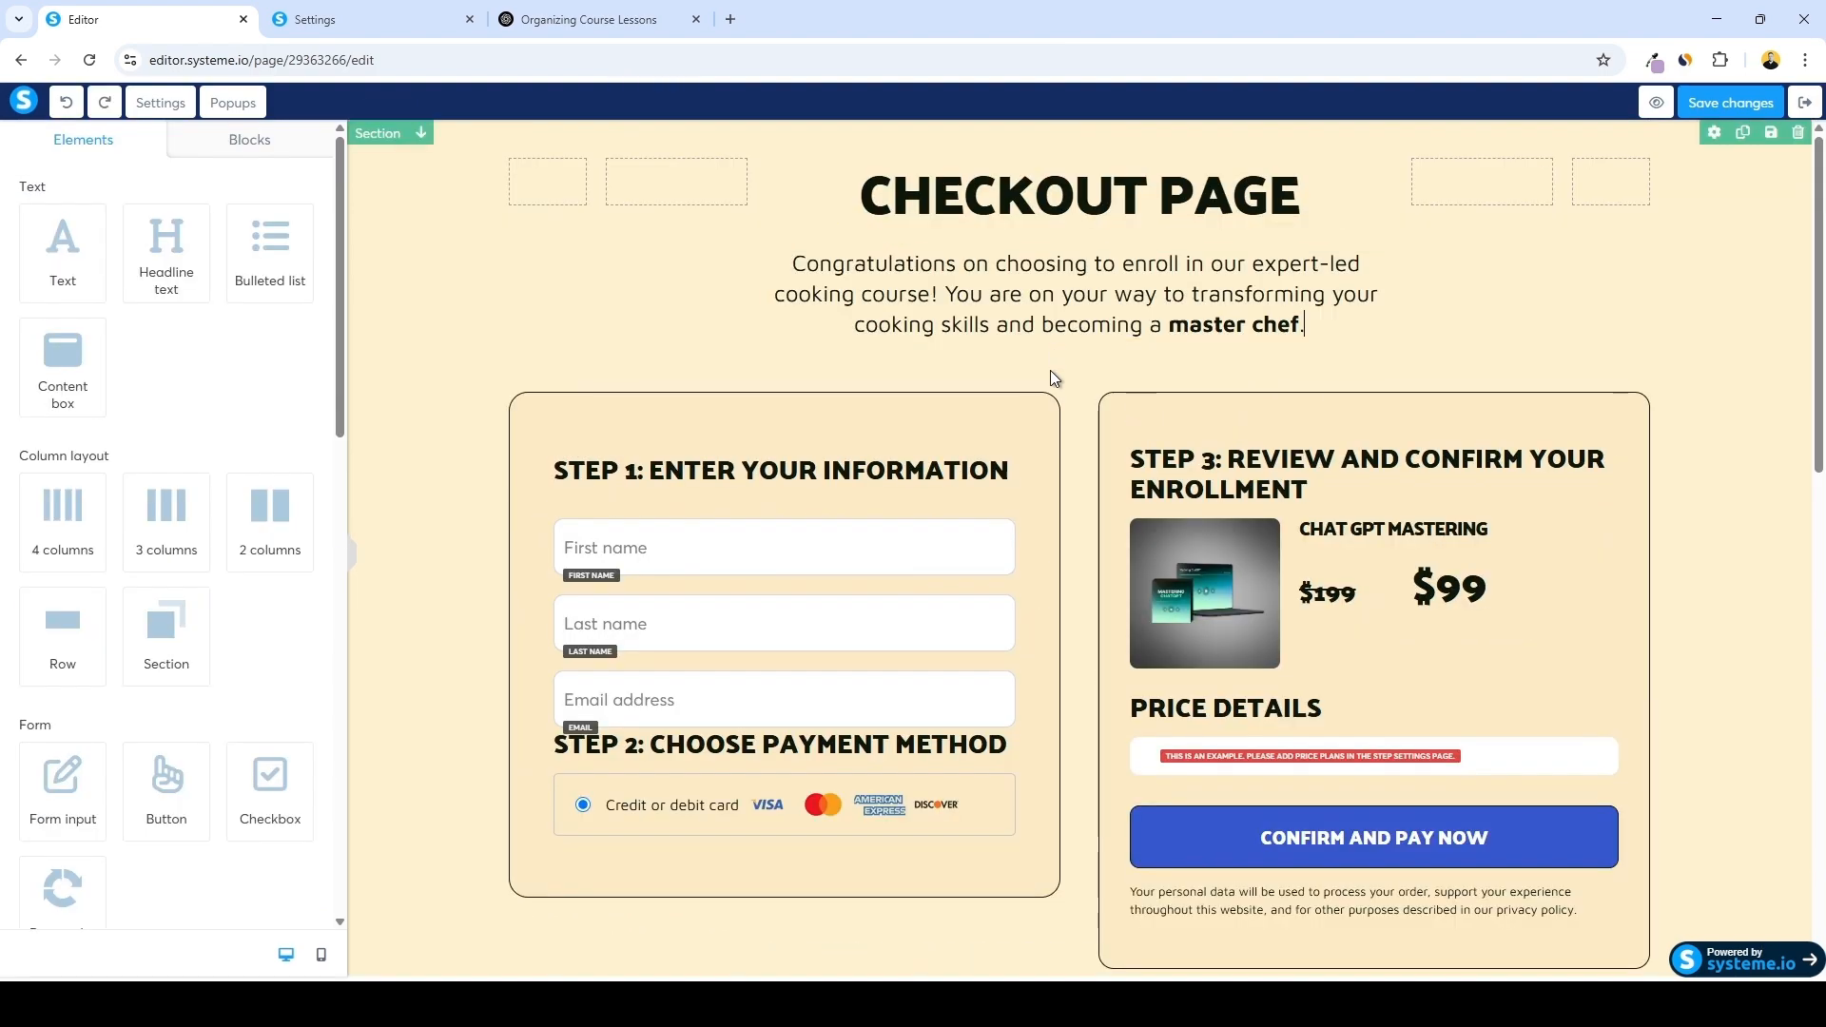
Replace the checkout page intro paragraph with the pasted ChatGPT Mastery enrollment message
left_click(1050, 371)
triple_click(999, 317)
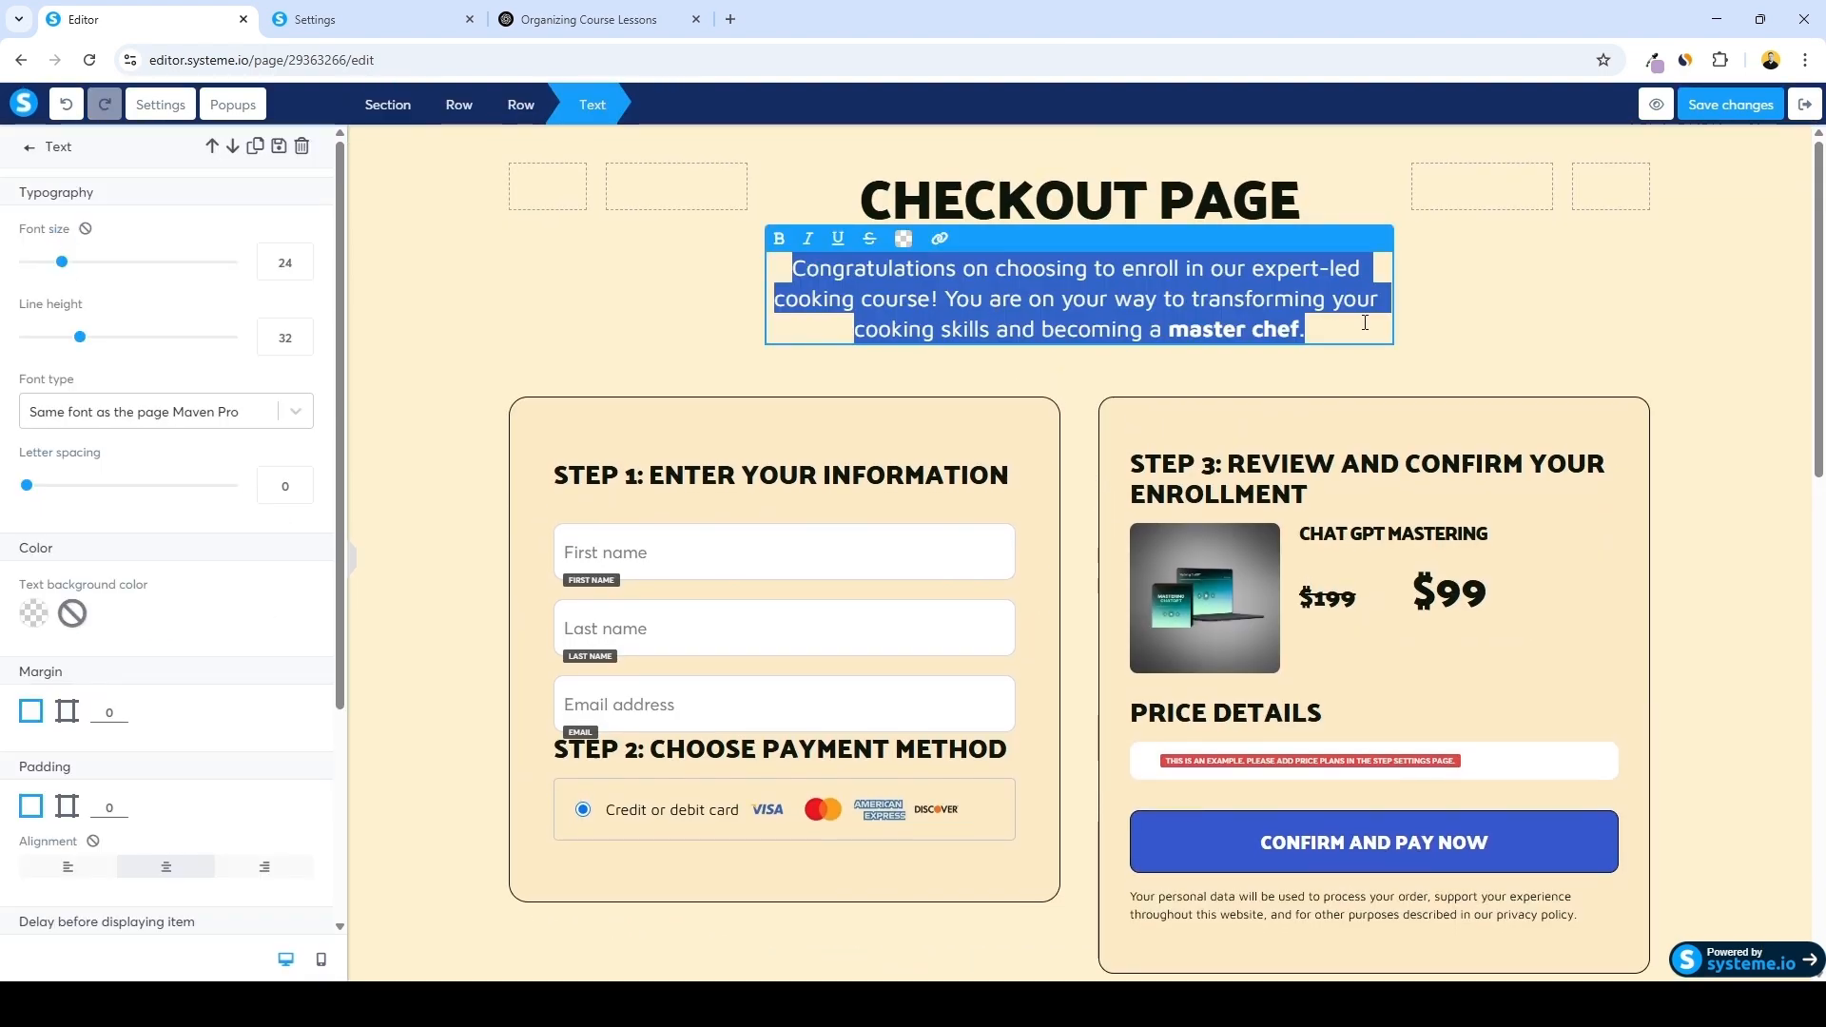
type("Congratulations on enrolling in ChatGPT Mastery! You're on your way to unlocking the full potential of AI and becoming confident, creative, and highly productive with ChatGPT.")
left_click(1091, 373)
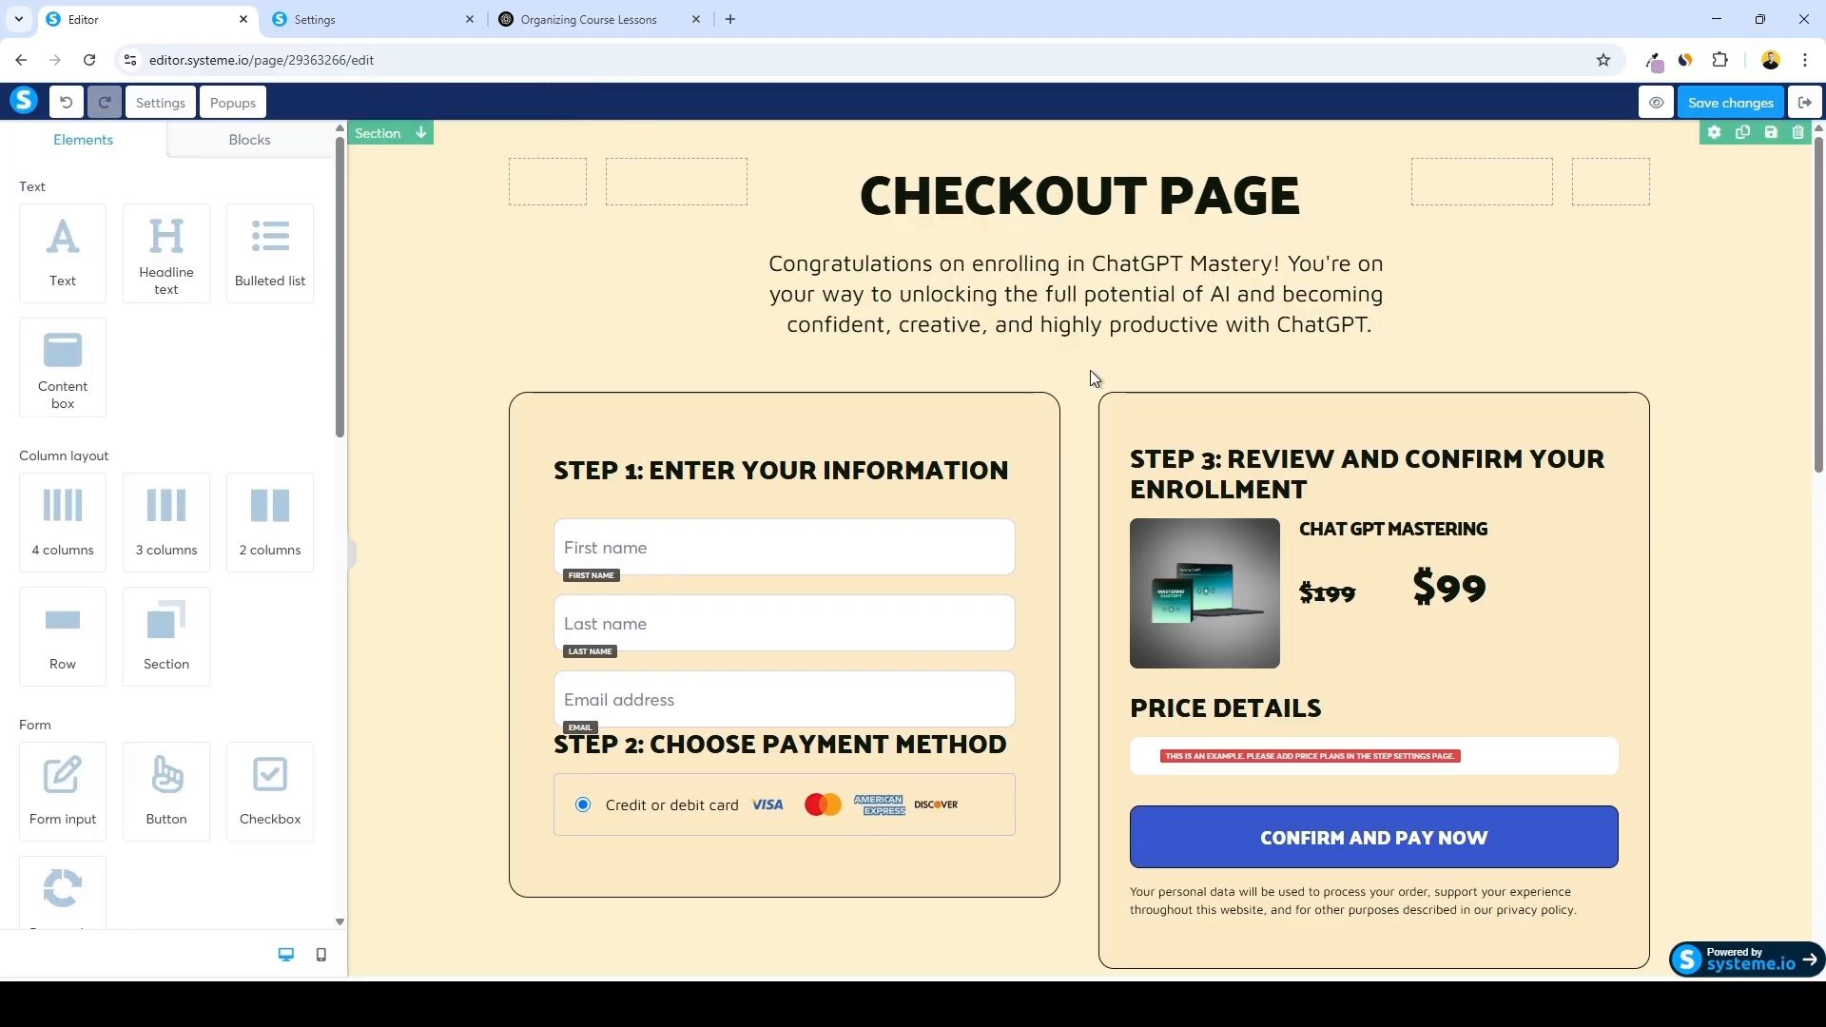
Leave the order form editor and return to the funnel steps
scroll(1092, 378, "down", 5)
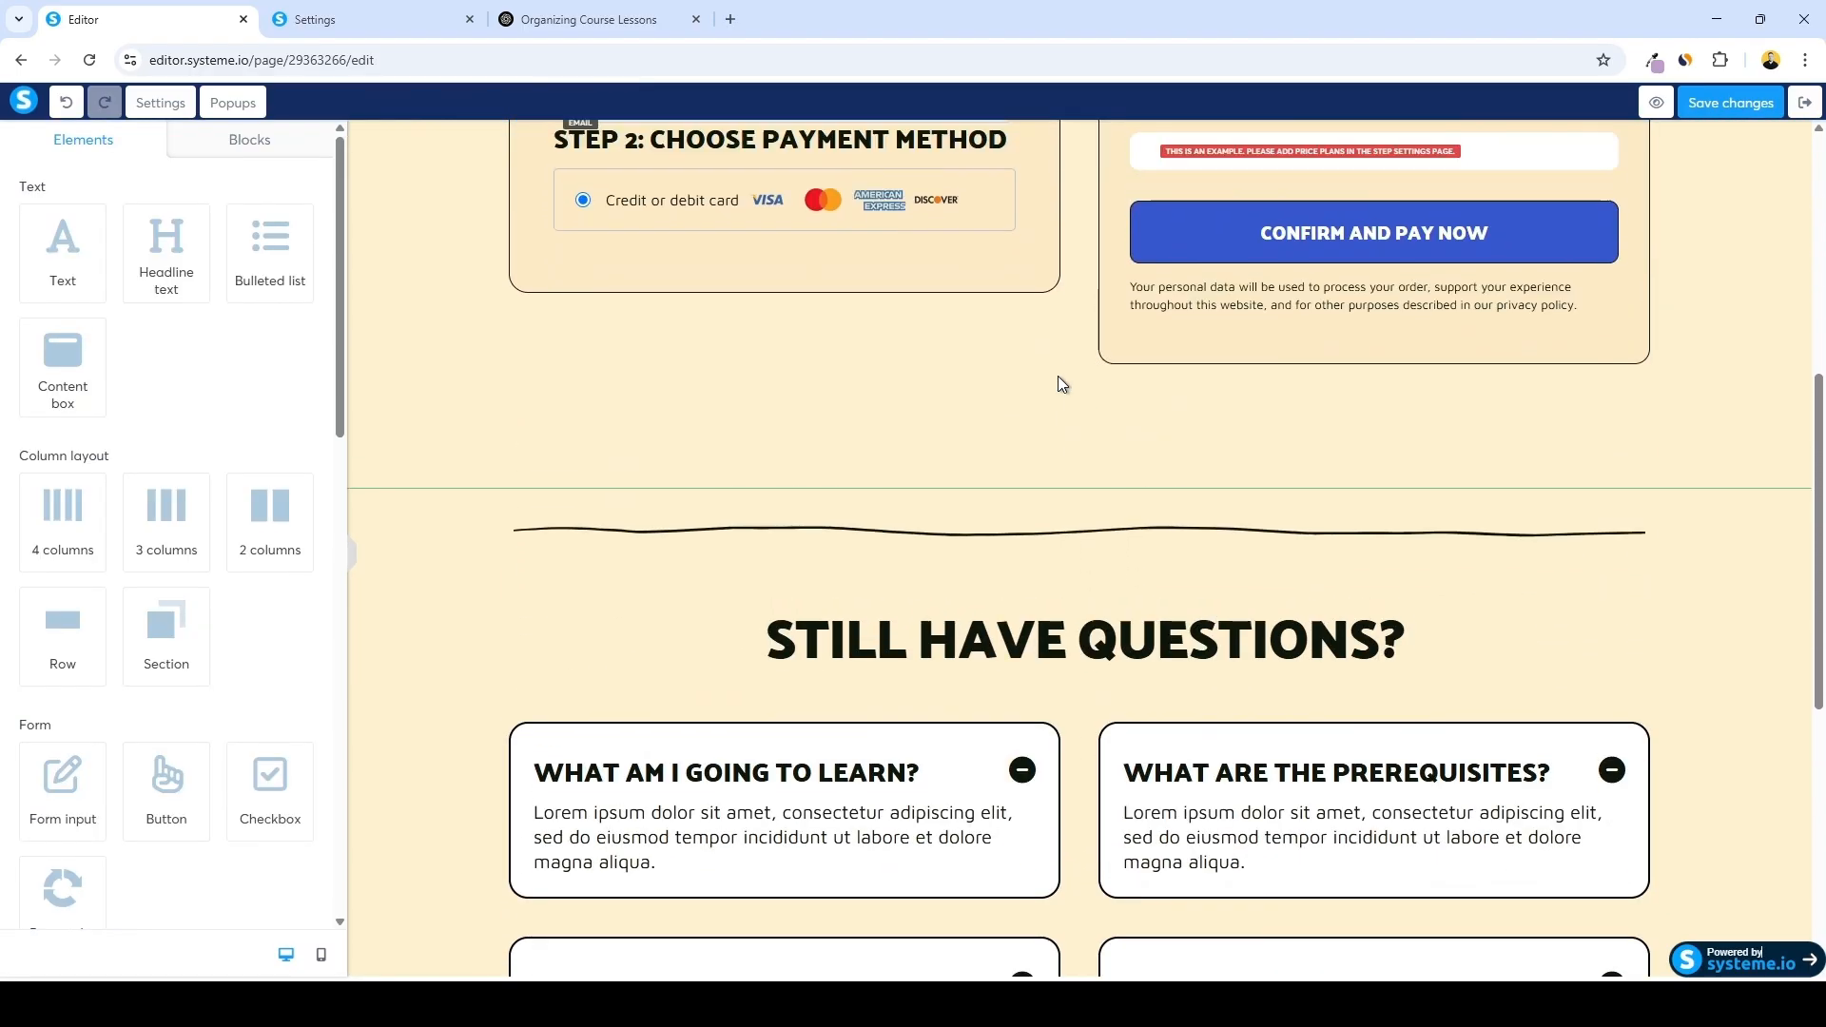
scroll(1057, 380, "up", 1)
scroll(1027, 395, "up", 5)
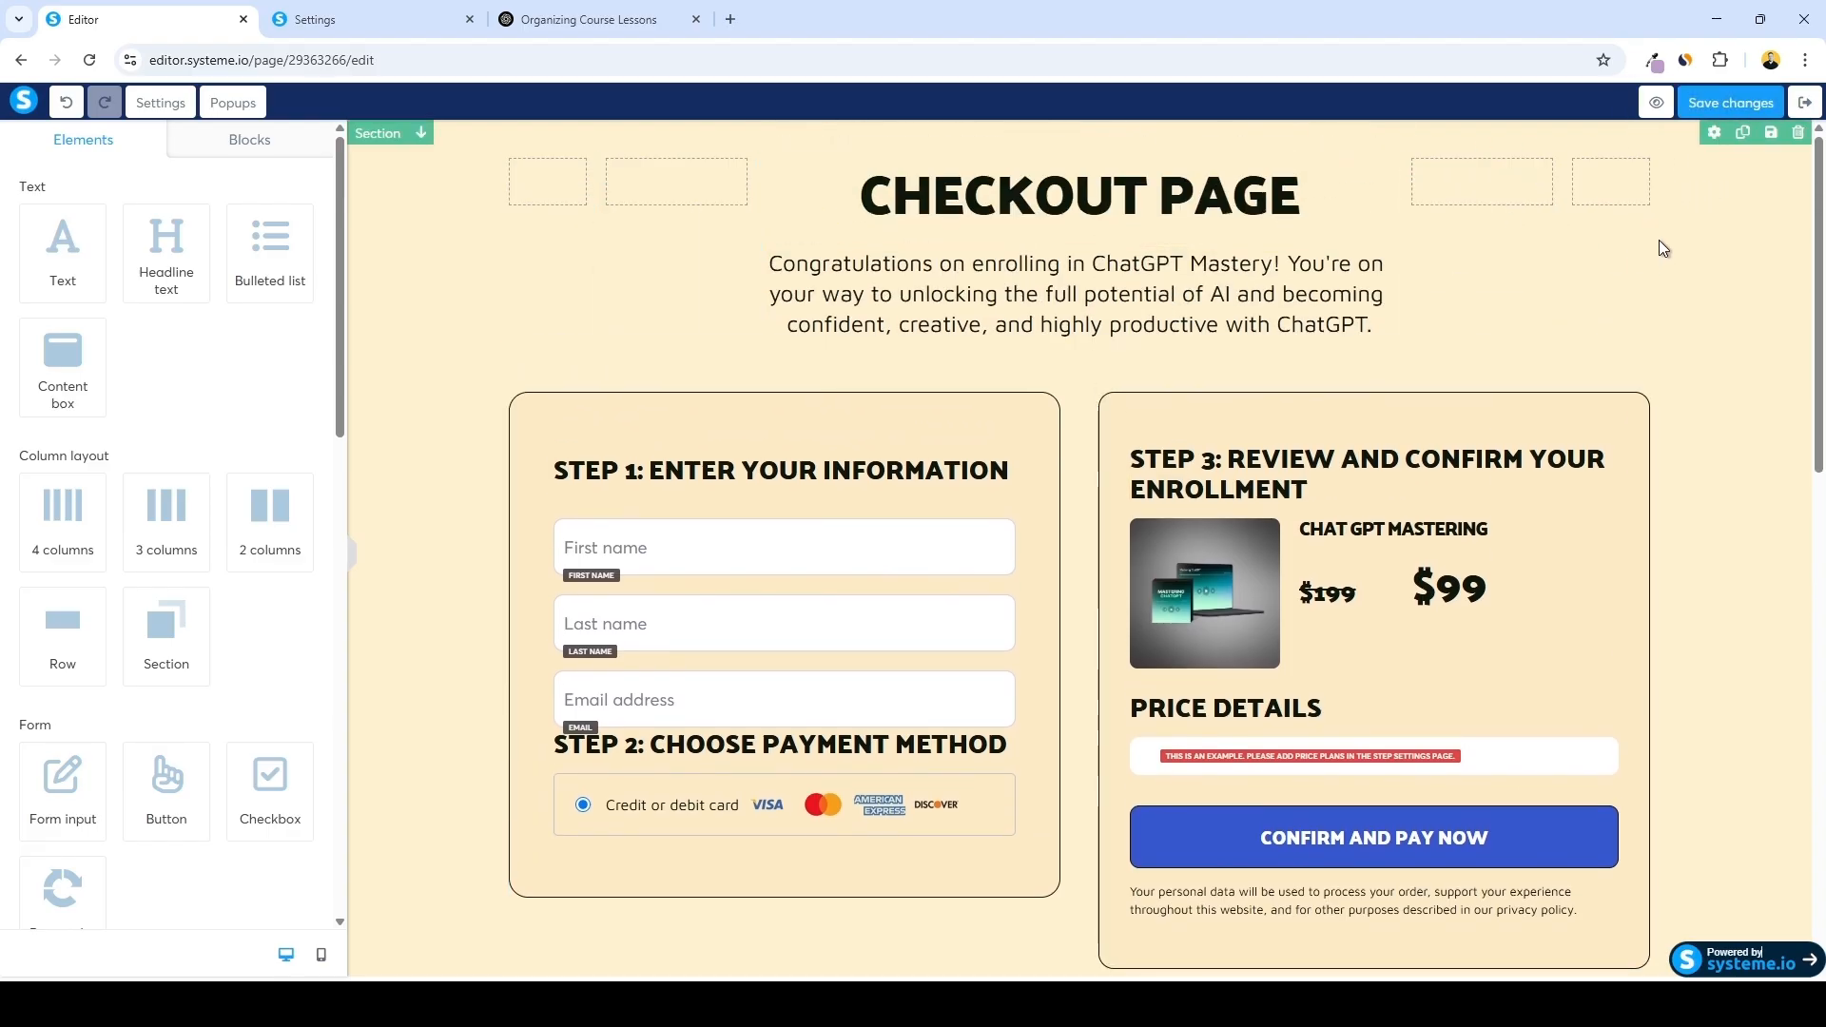
left_click(1802, 103)
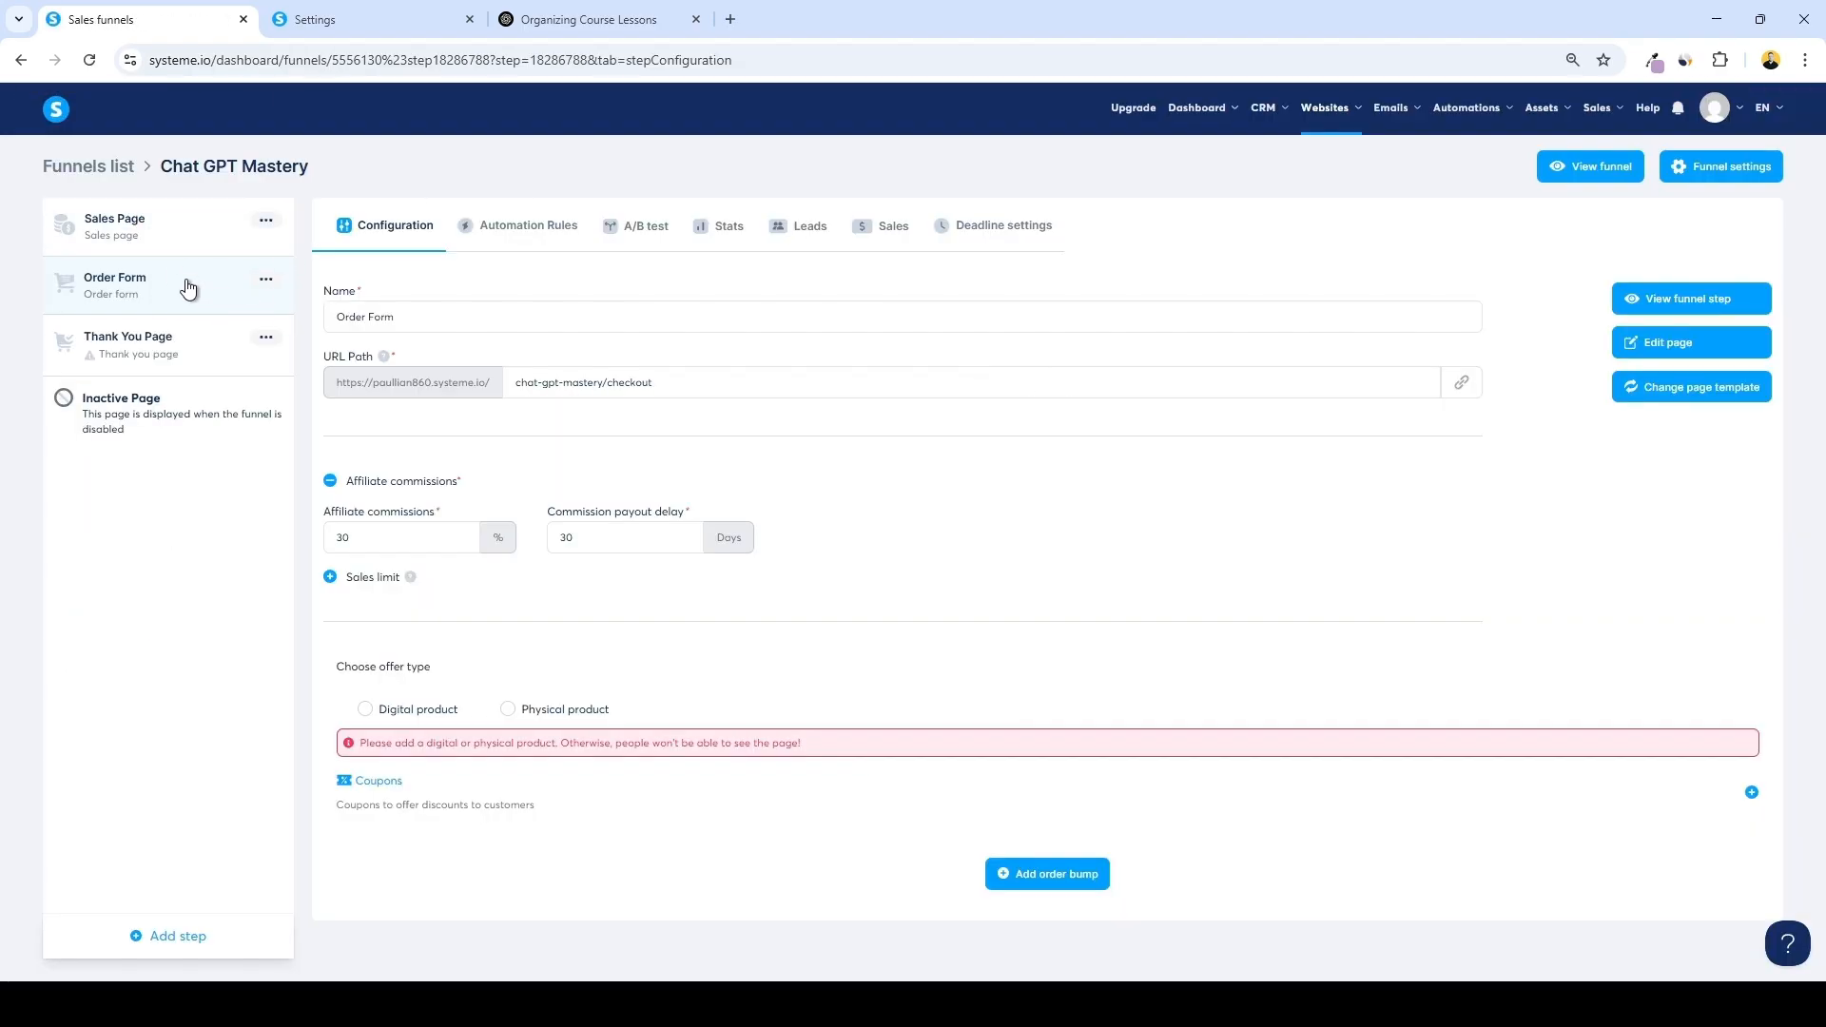
Open the Thank You Page step and select the 'Thank you for your purchase!' template
left_click(199, 349)
scroll(1257, 464, "down", 3)
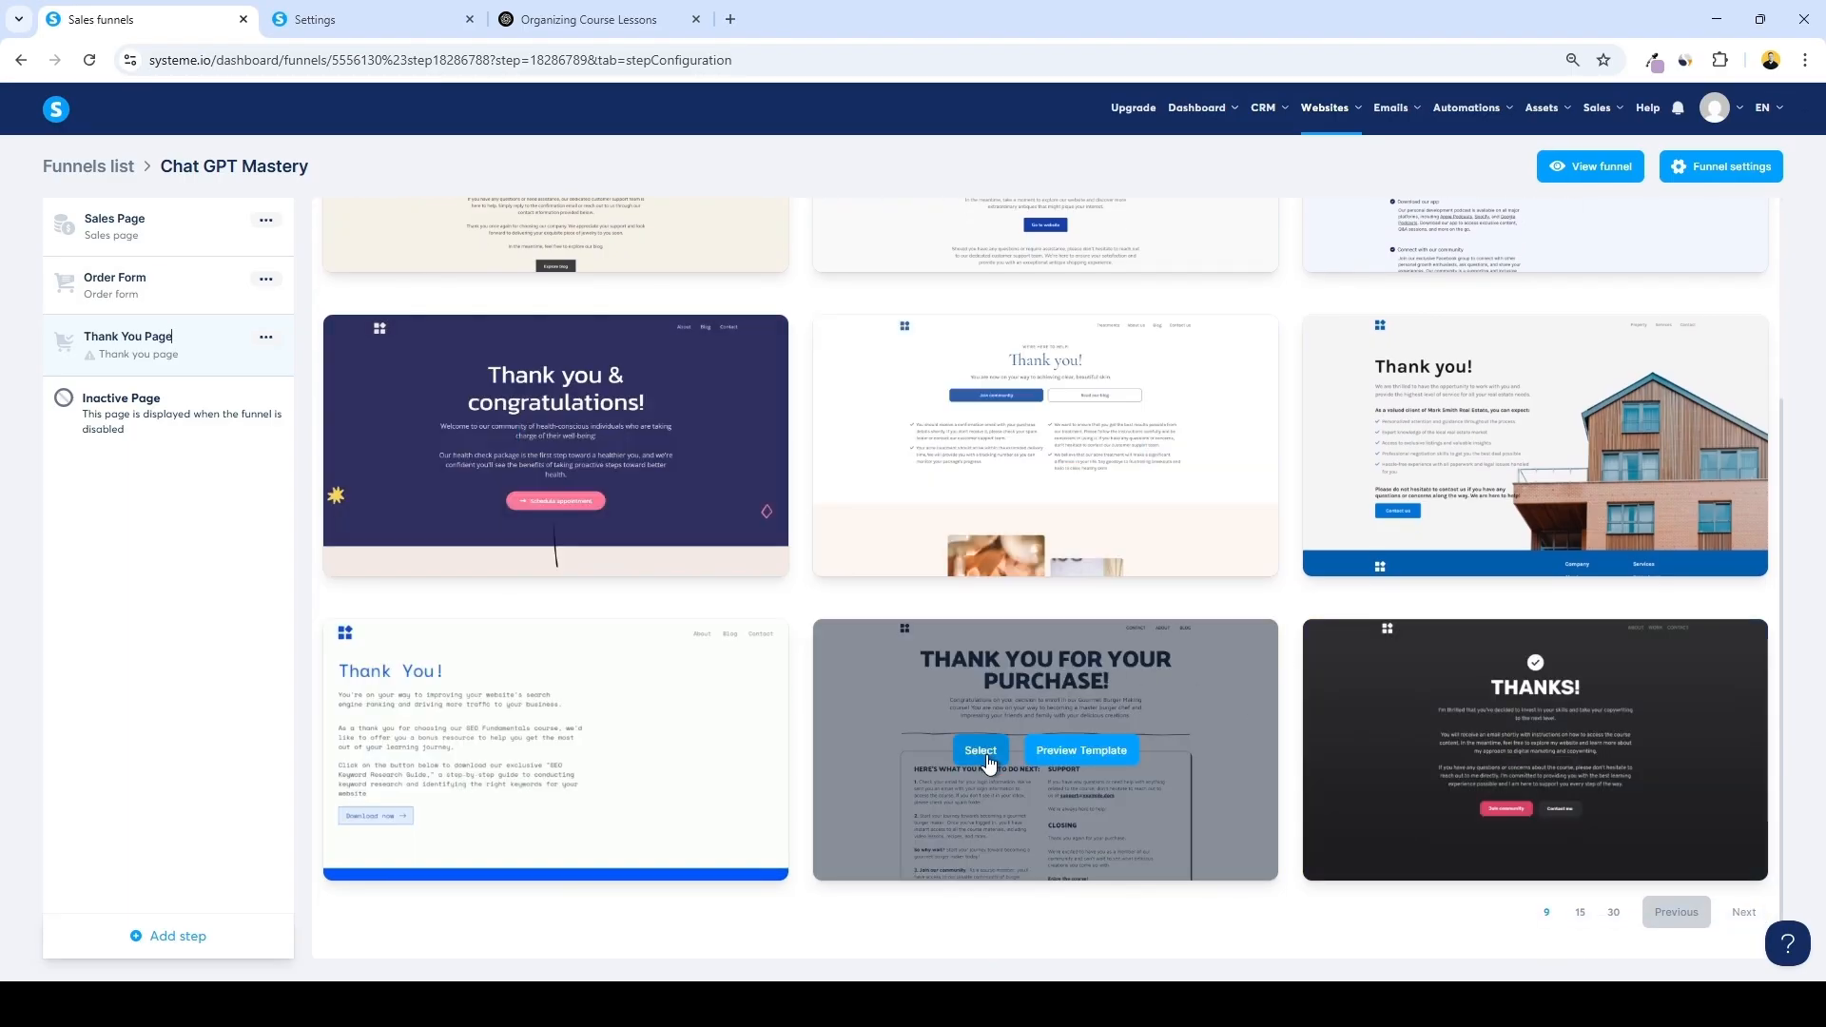
left_click(980, 751)
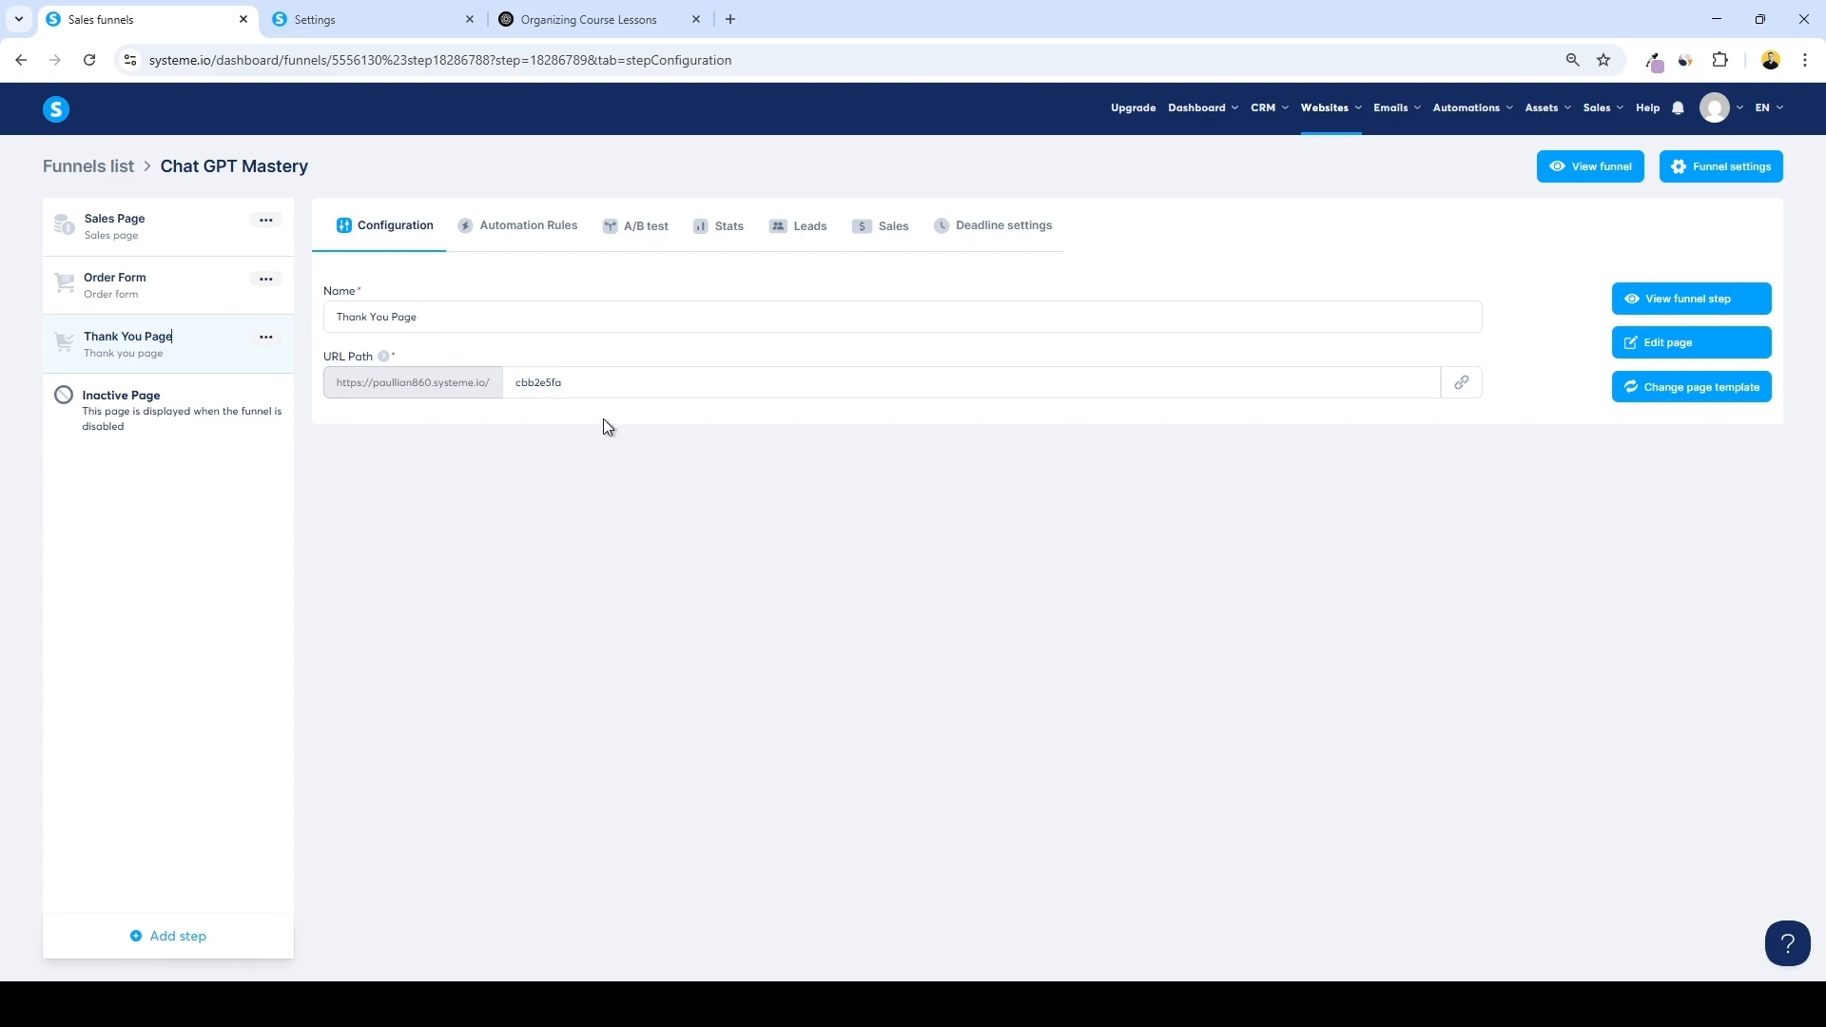
Set the Thank You Page URL path to chat-gpt-mastery/thank-you
double_click(520, 394)
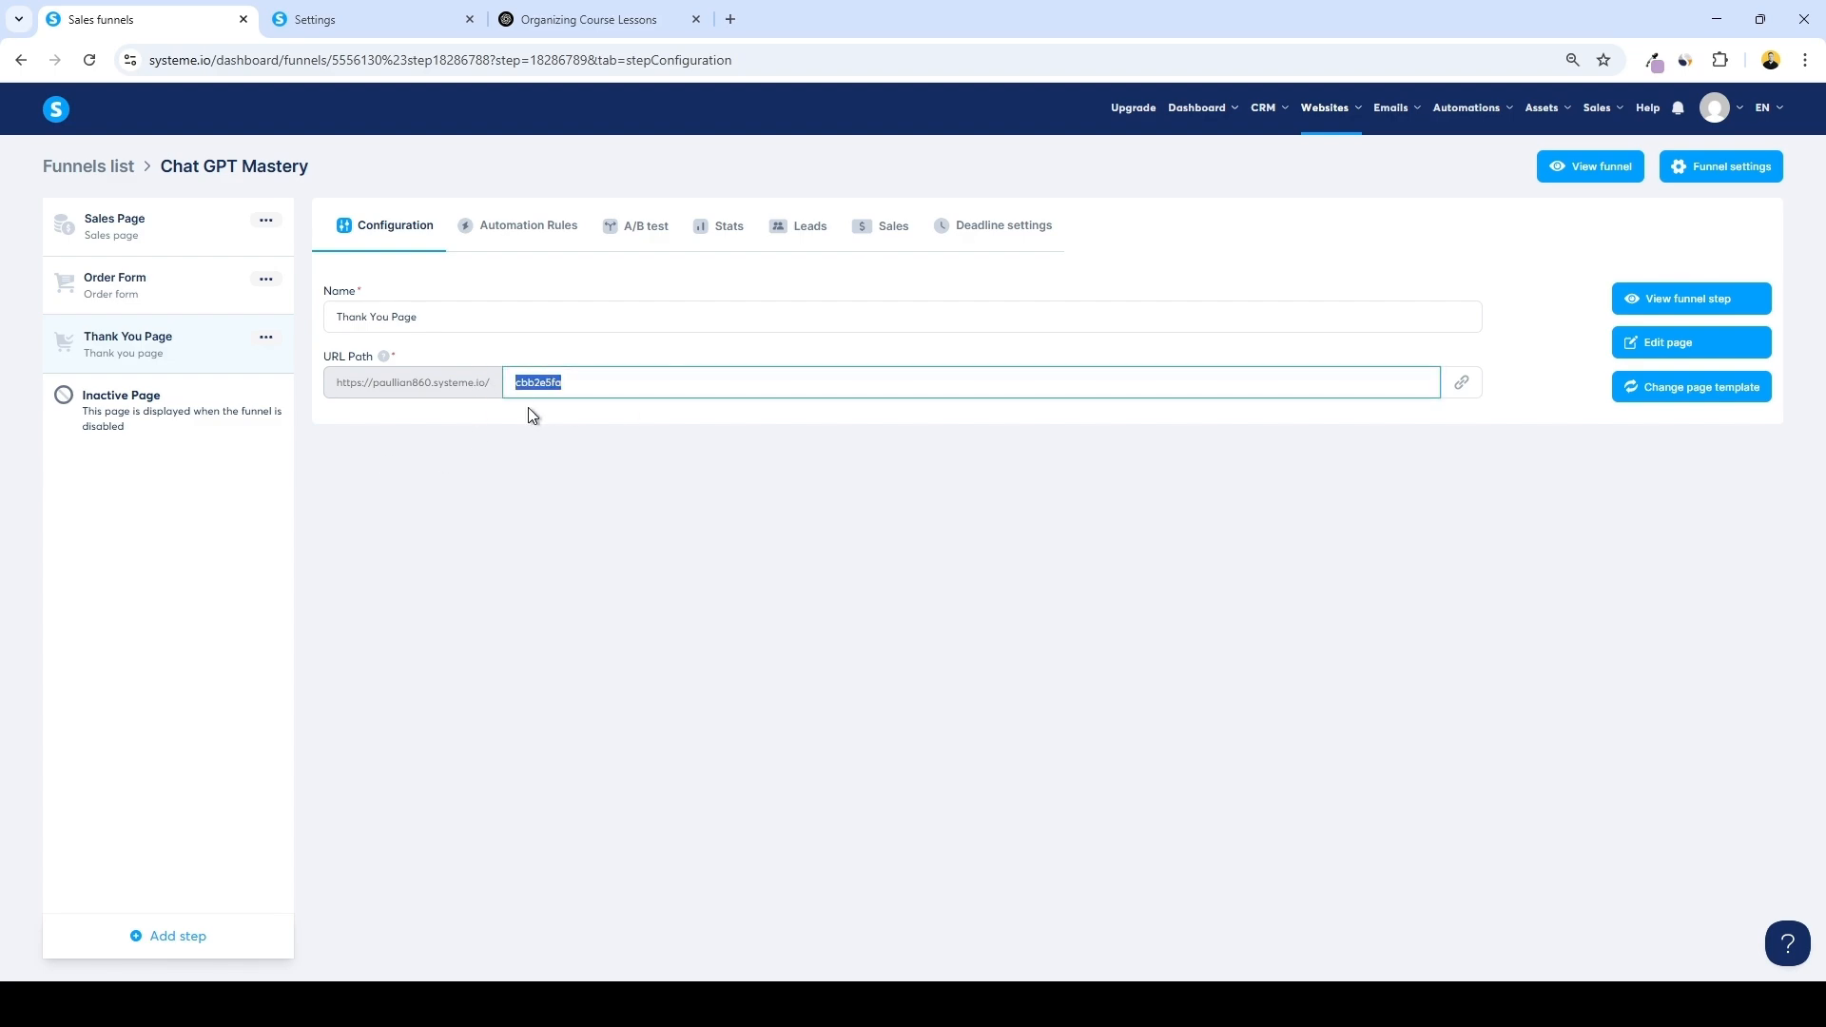
type("chat-gpt-mastery/thank-you")
key("Return")
Open the Thank You Page in the editor and review its sections
left_click(1686, 340)
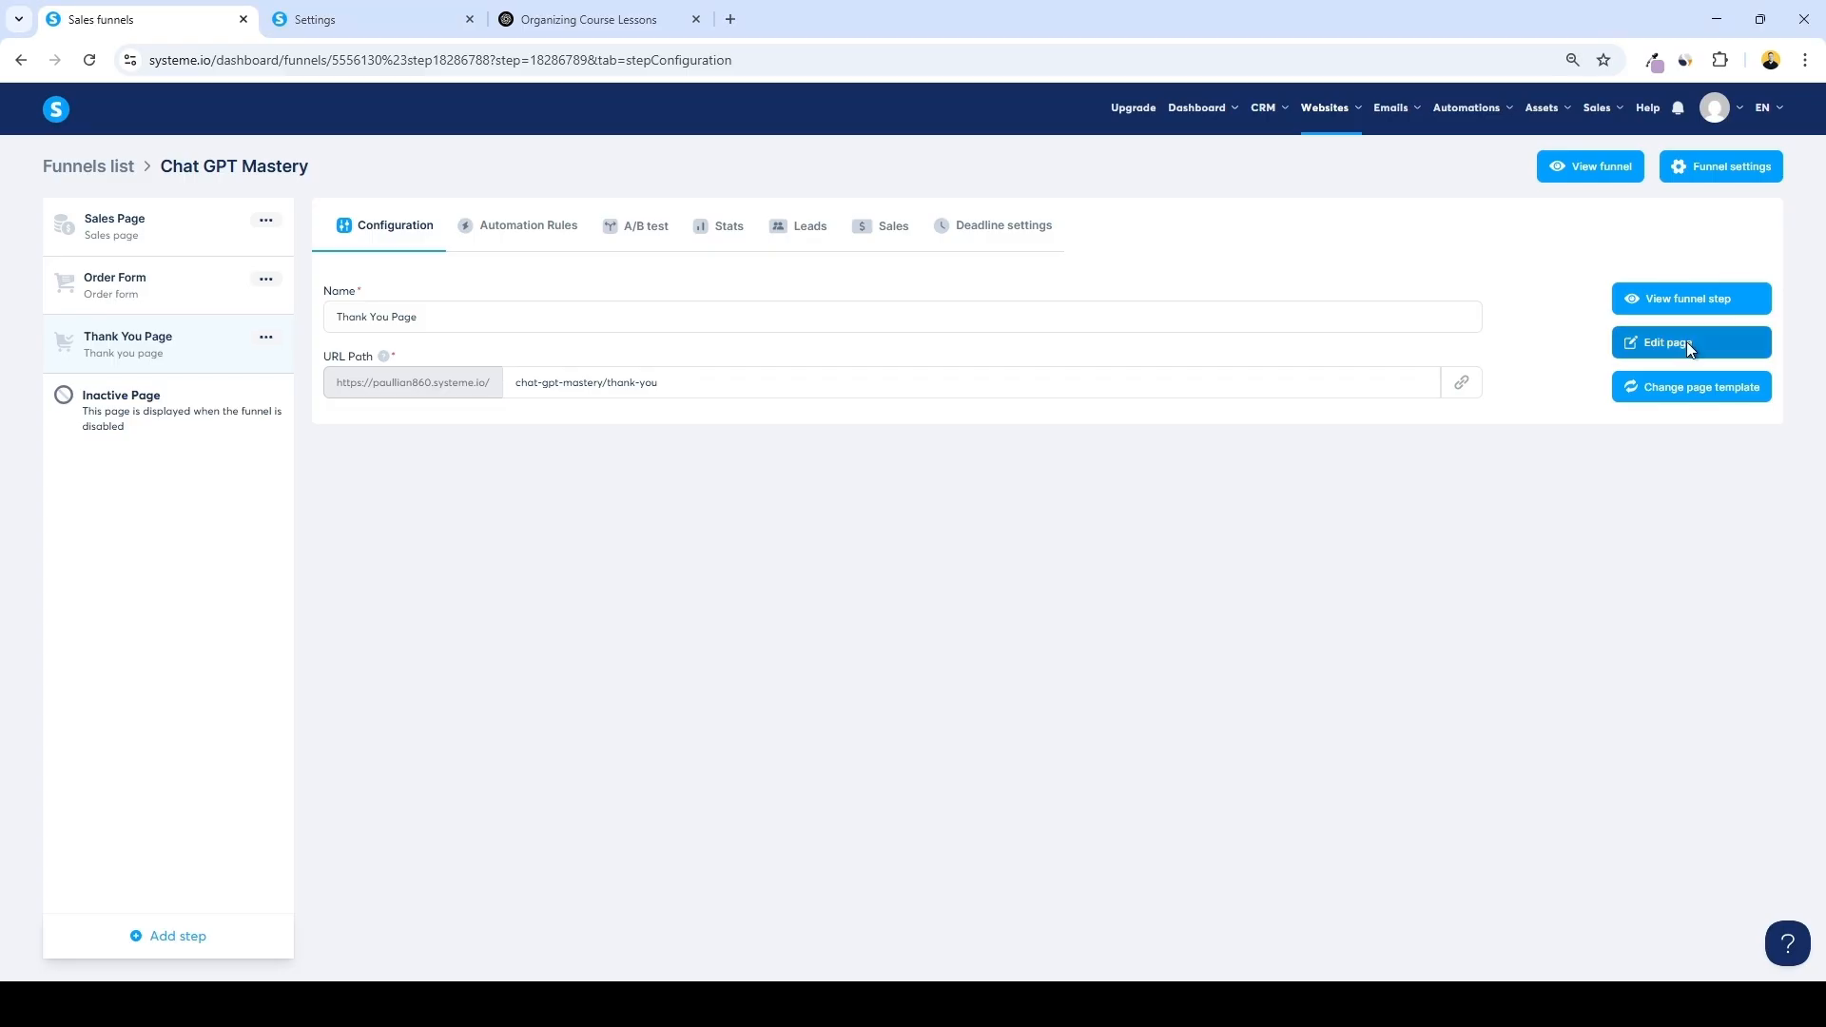
scroll(1028, 383, "down", 6)
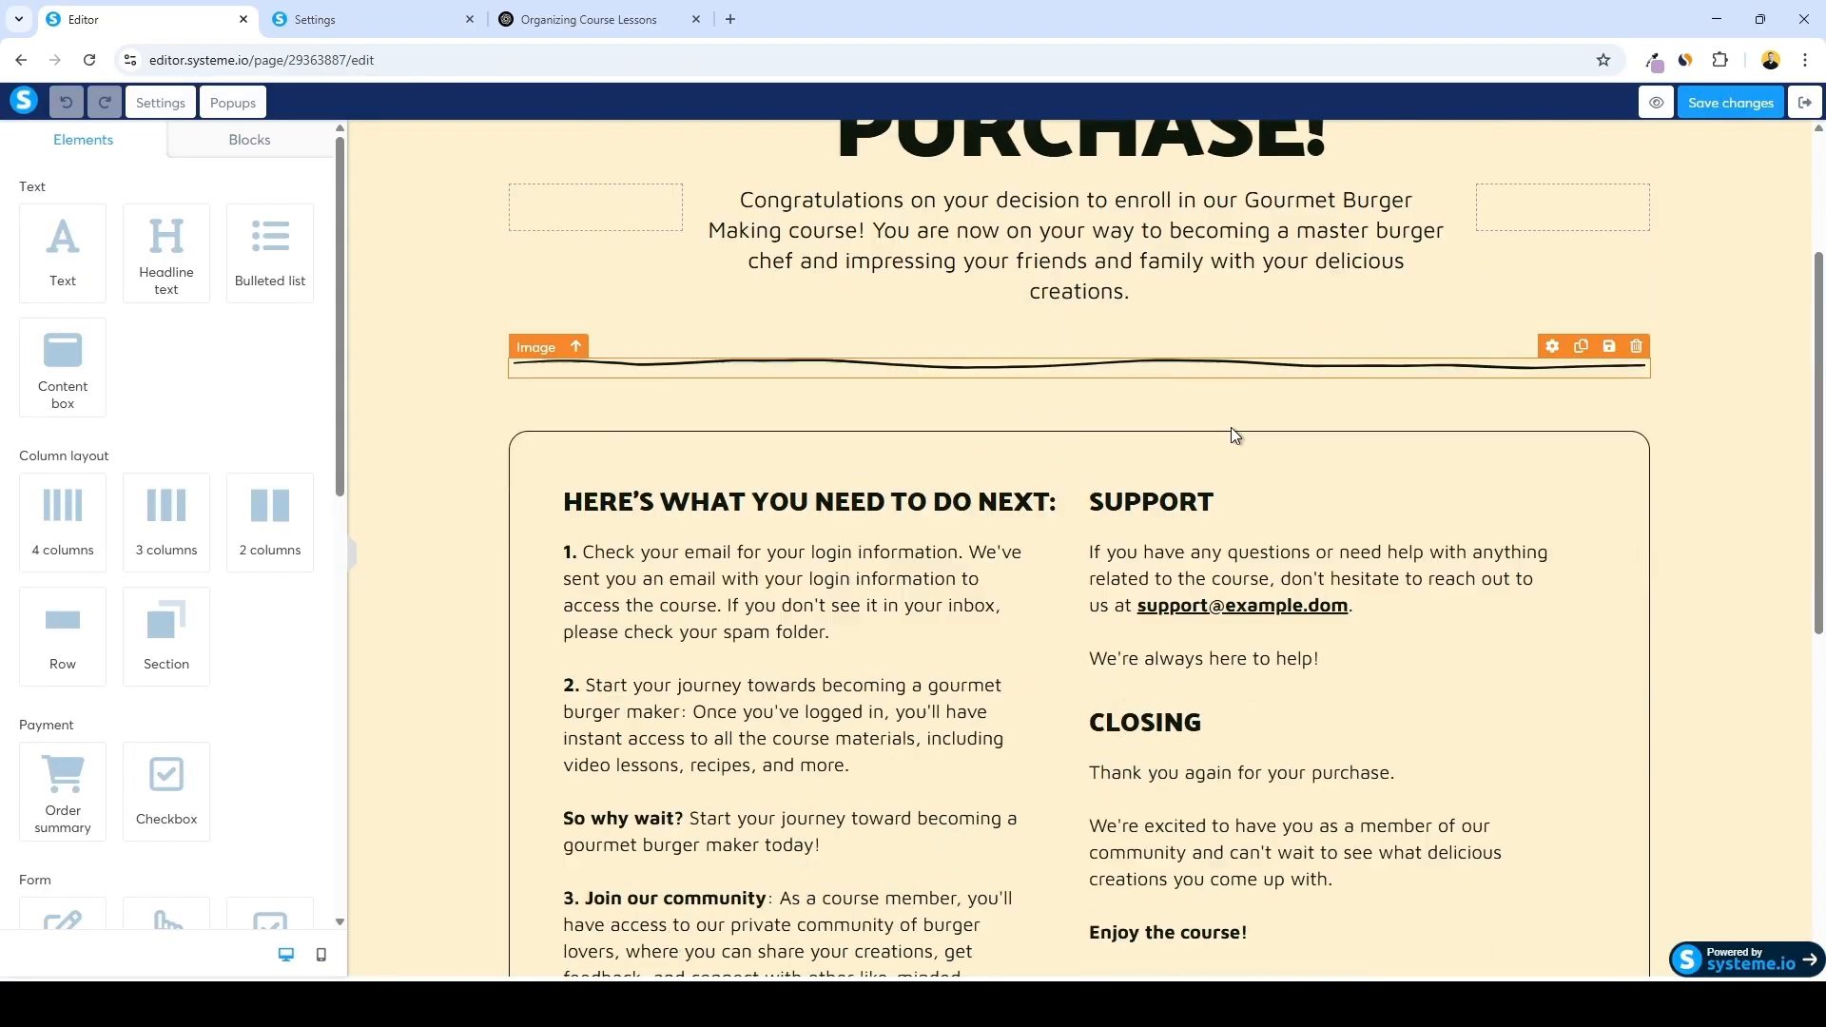
scroll(918, 399, "up", 6)
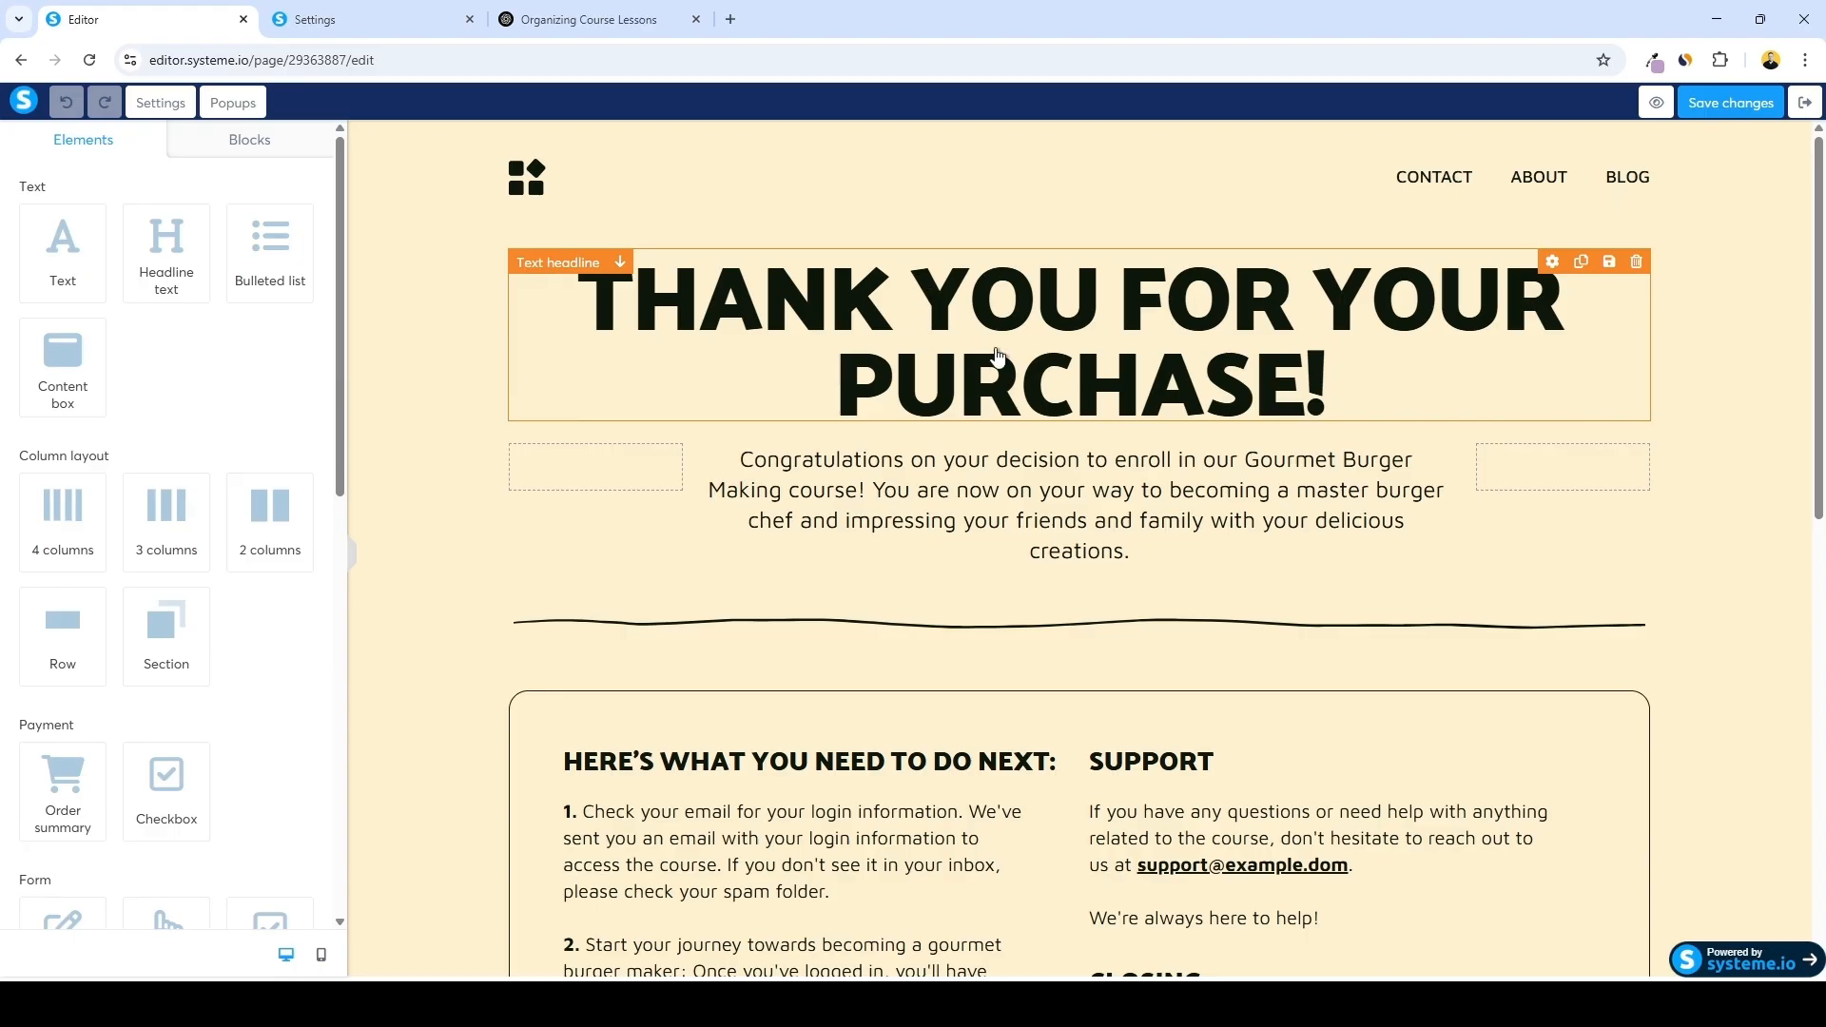
scroll(951, 521, "down", 5)
scroll(901, 528, "down", 1)
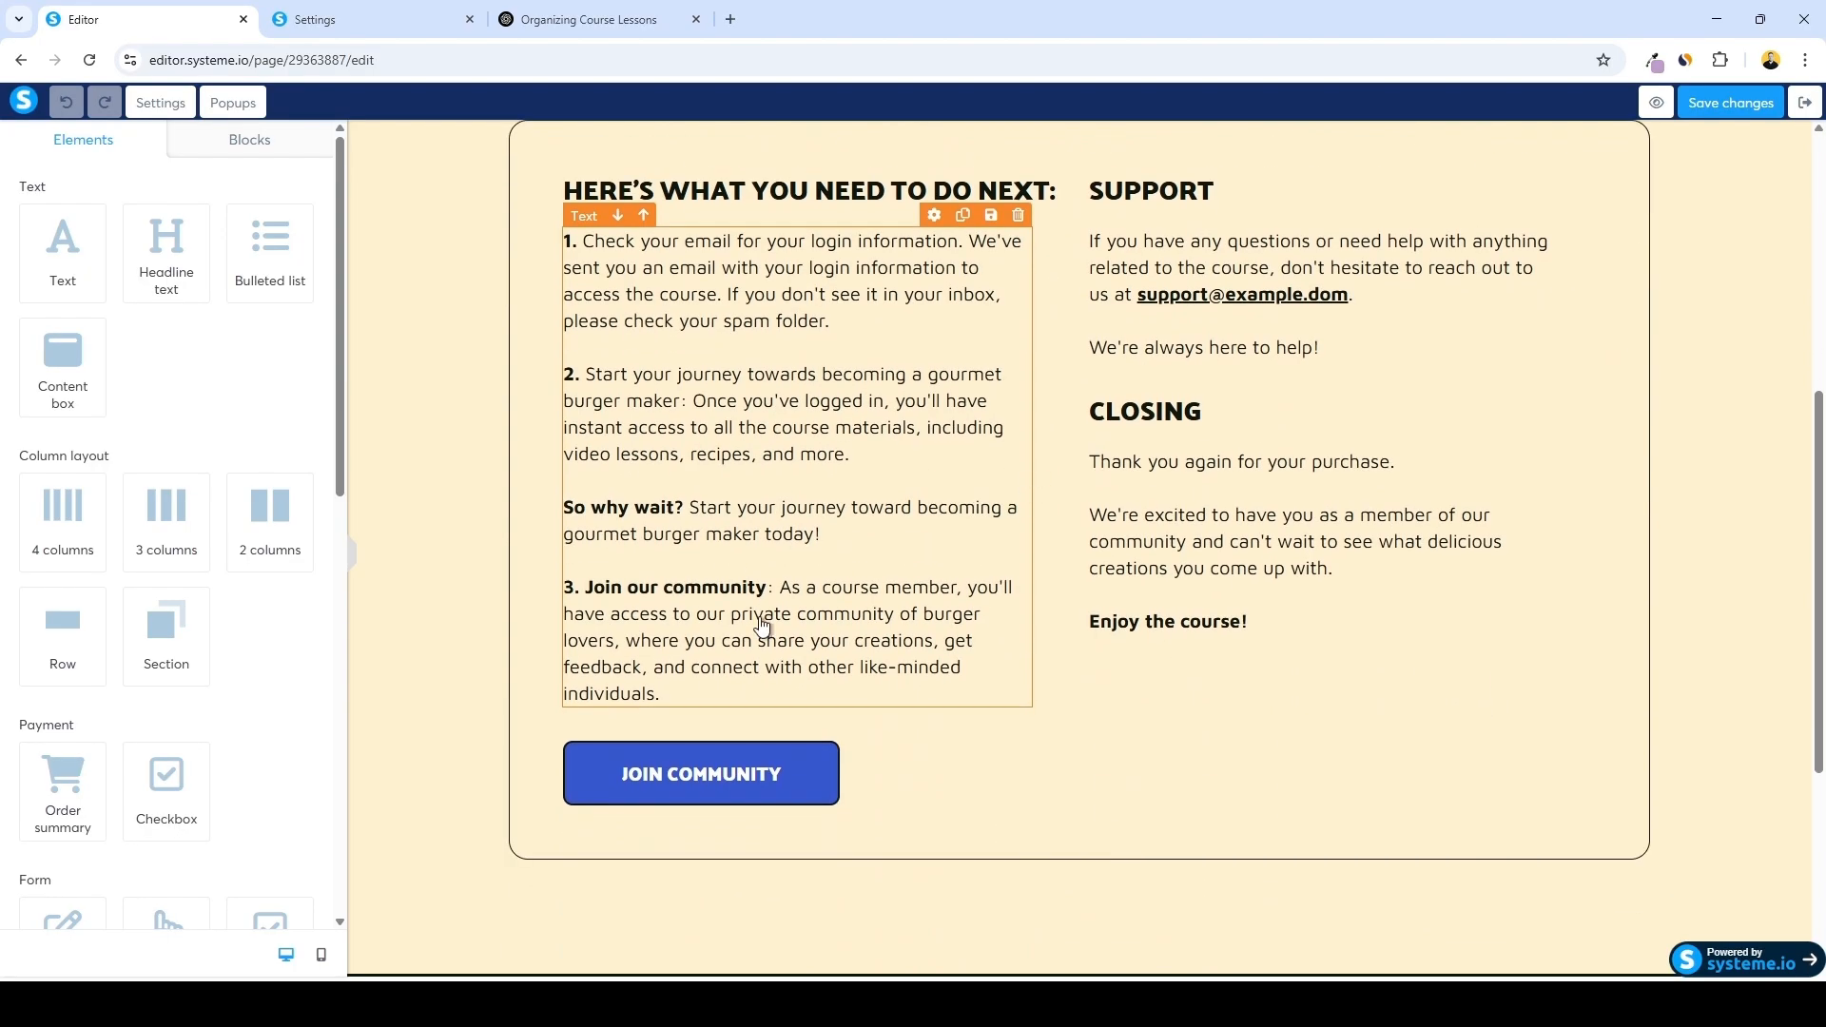
scroll(946, 689, "up", 2)
scroll(935, 589, "down", 1)
scroll(903, 761, "down", 1)
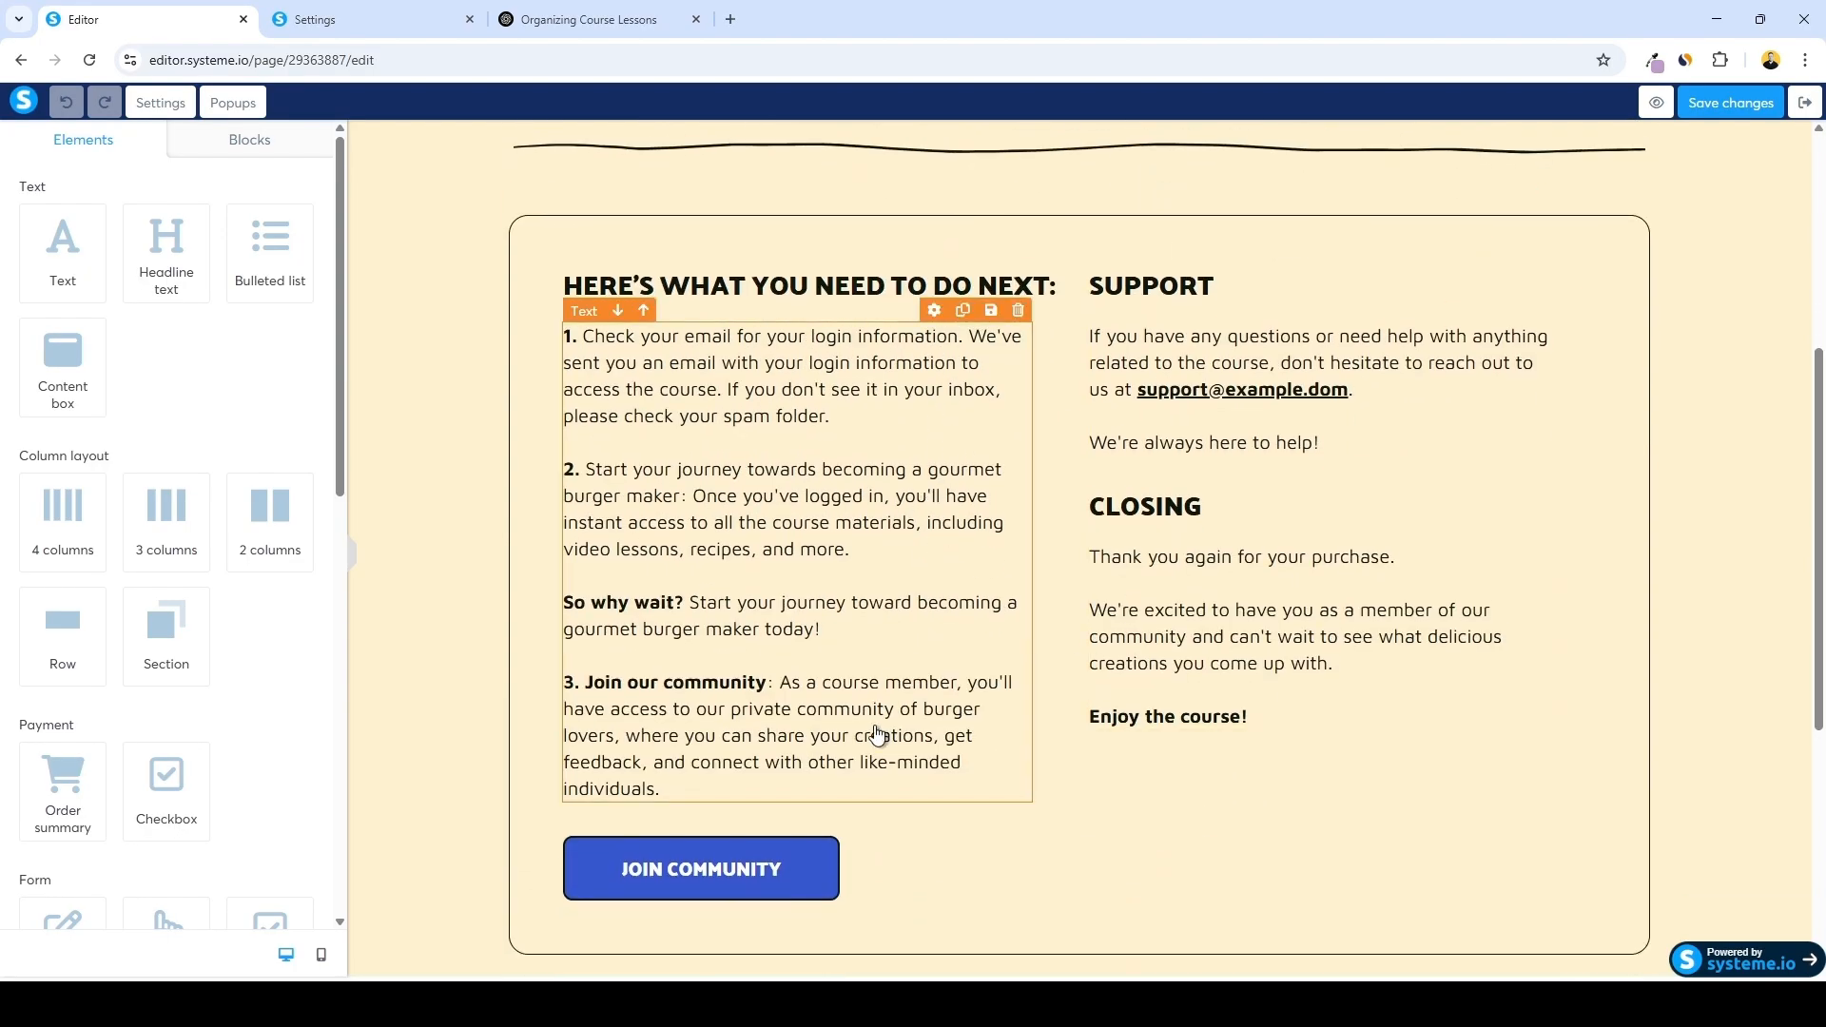
scroll(1008, 666, "down", 2)
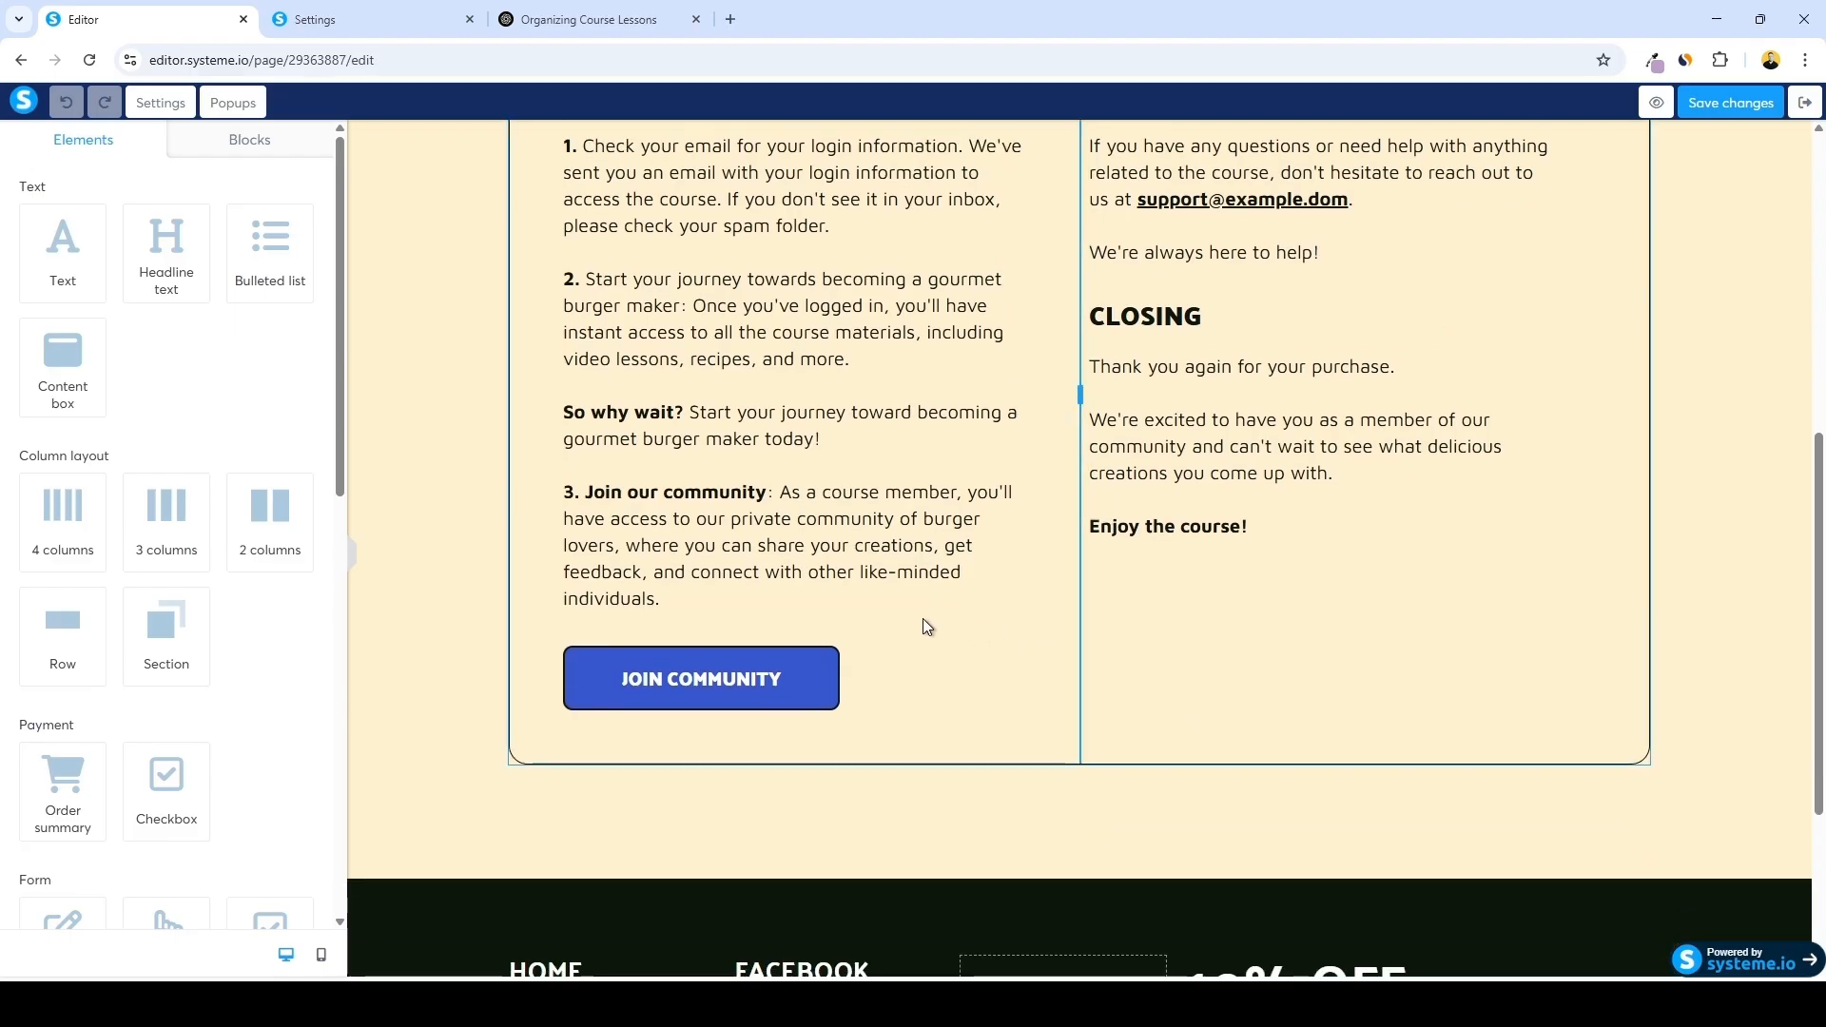
scroll(924, 623, "up", 1)
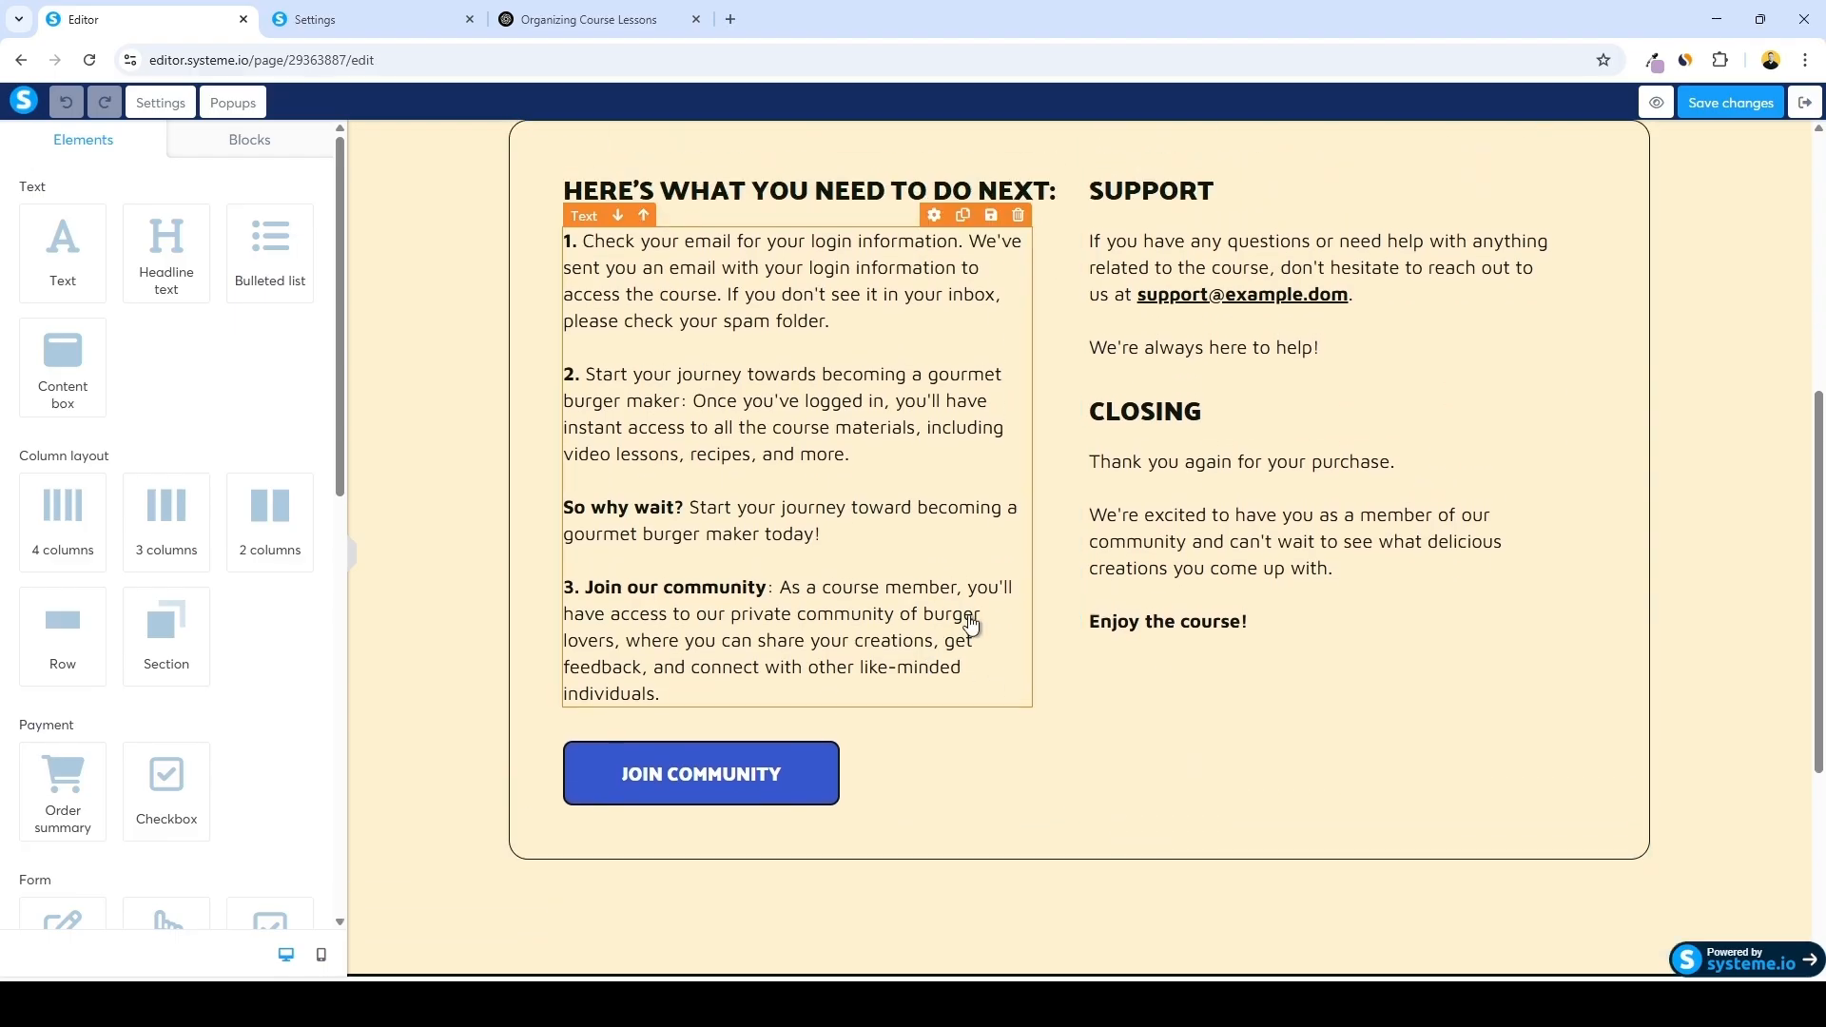
scroll(855, 666, "down", 2)
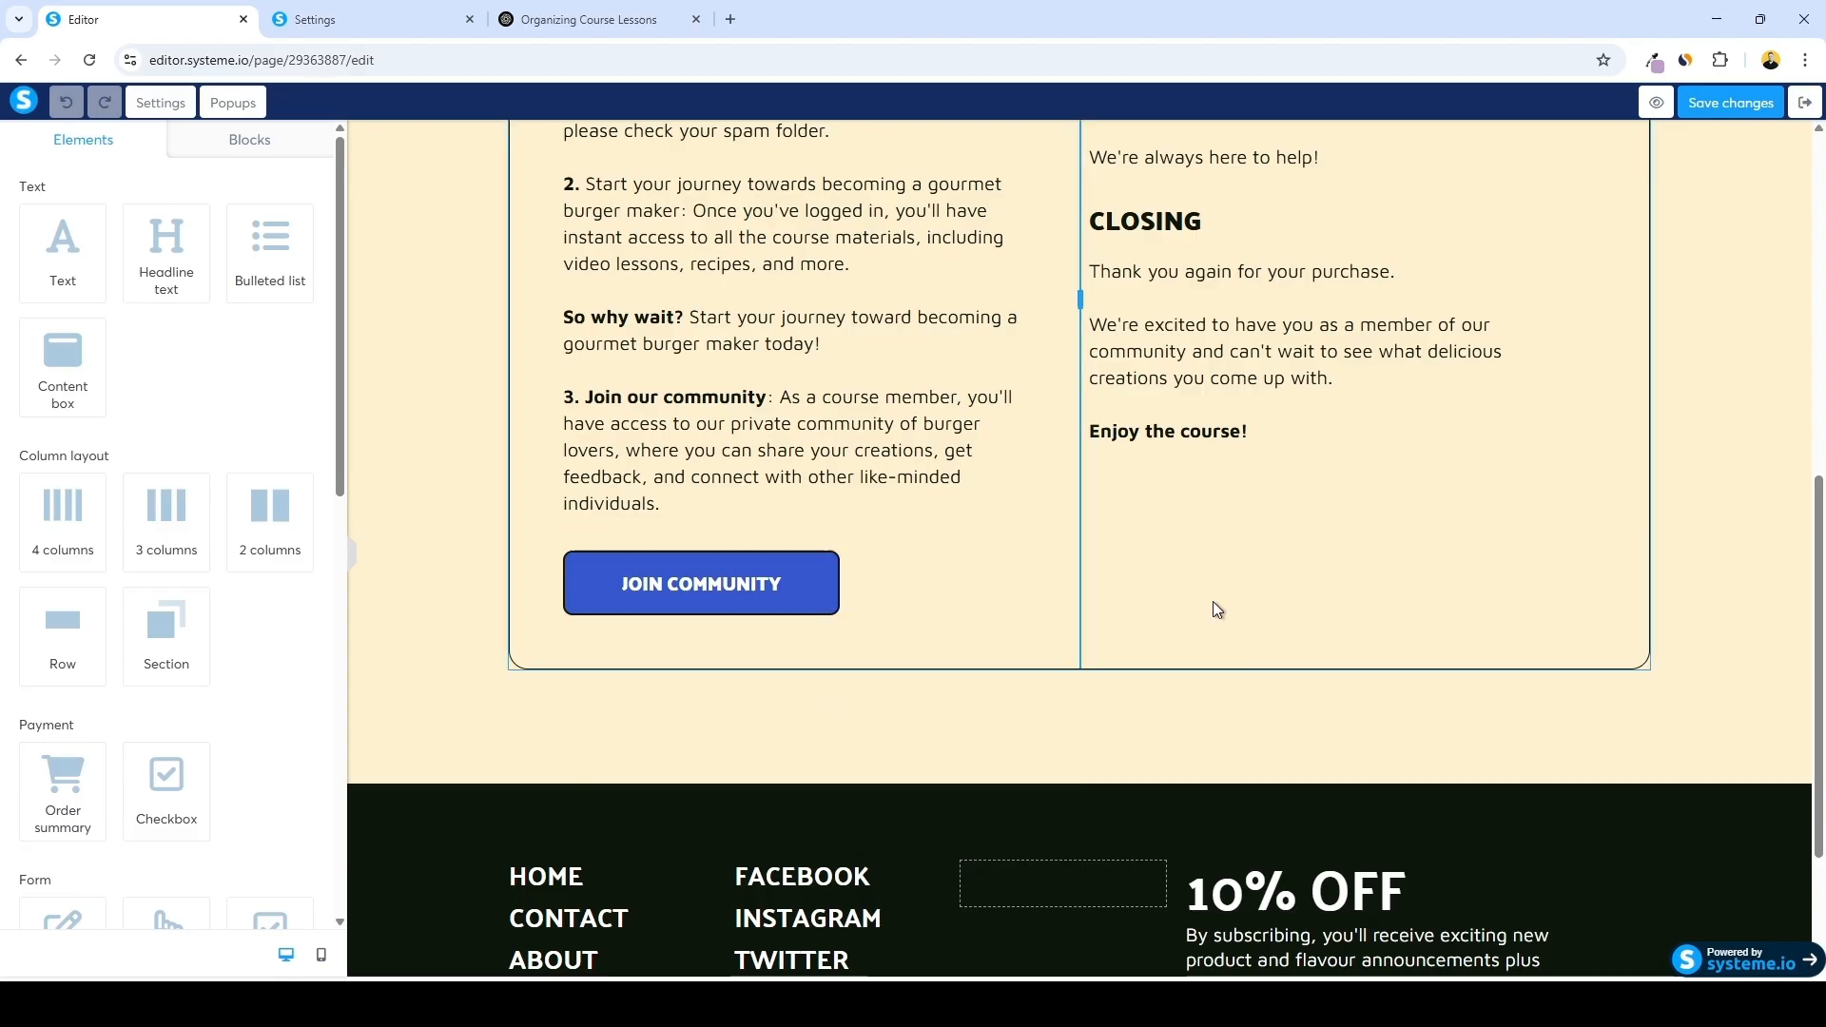
scroll(1227, 666, "up", 3)
scroll(1141, 571, "down", 2)
scroll(1103, 521, "up", 4)
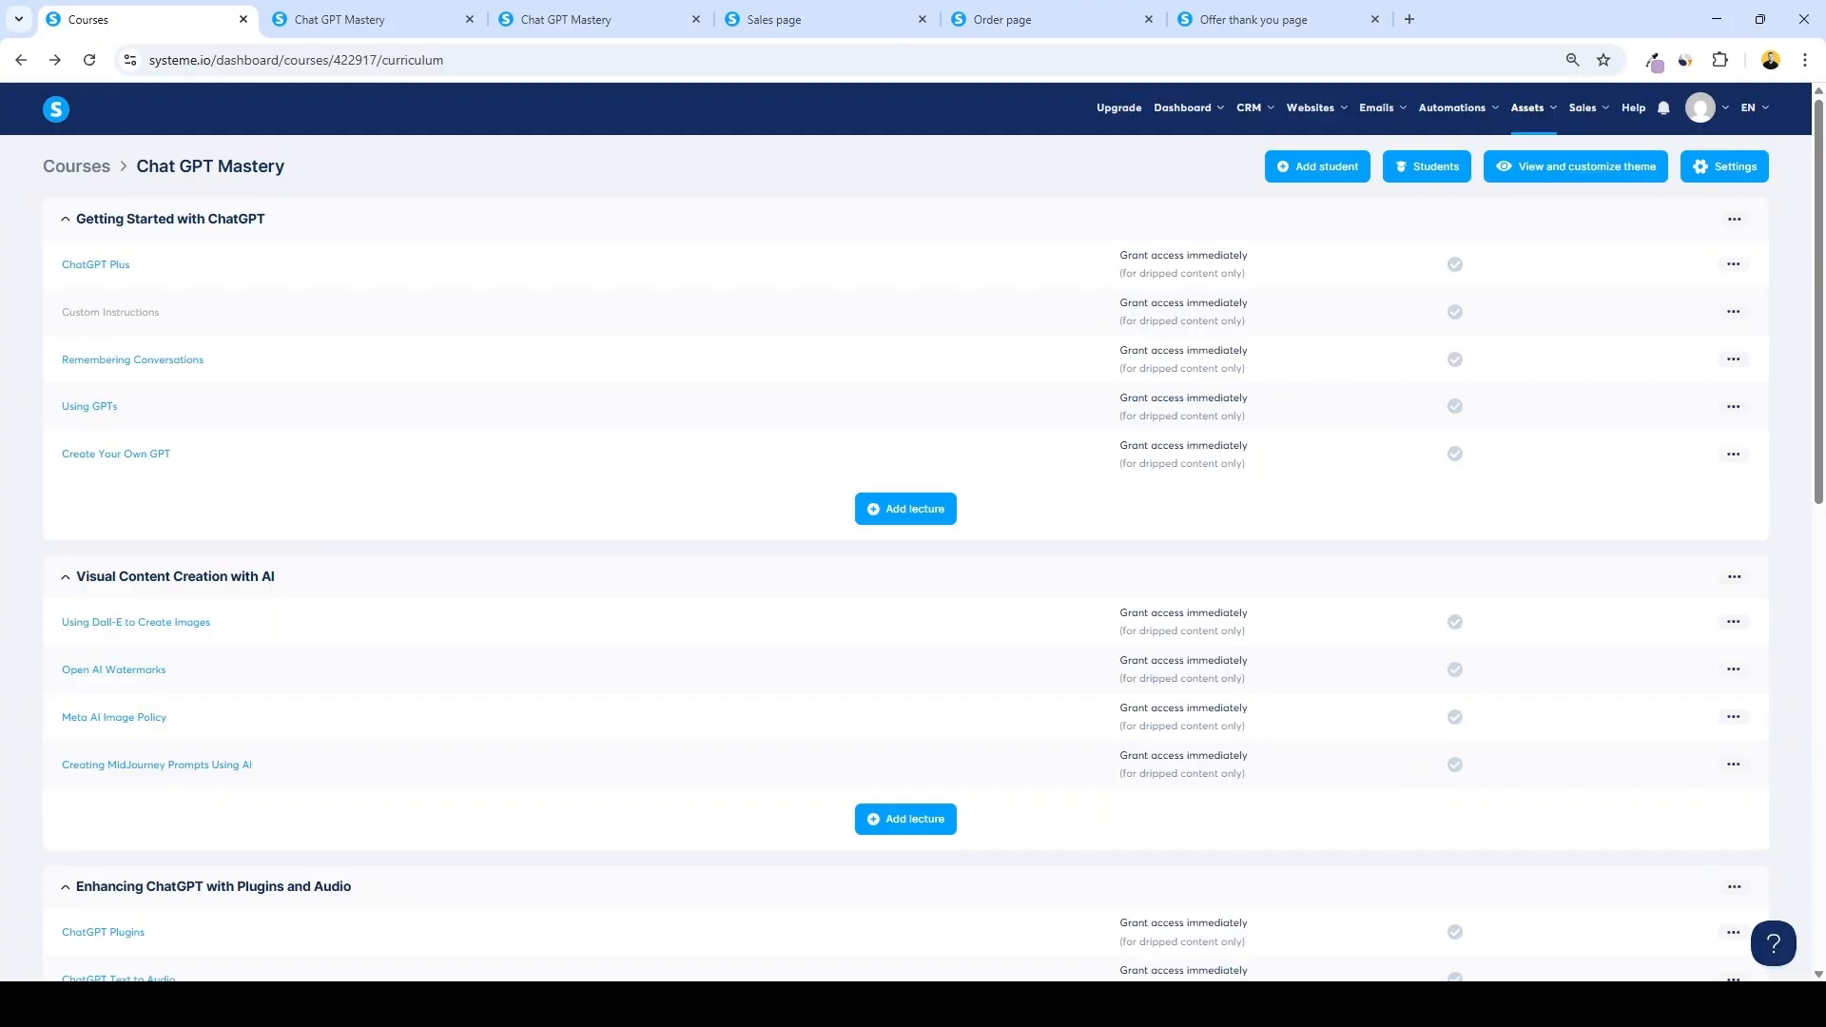
Review the course curriculum modules and the first lecture's preview
scroll(294, 355, "down", 7)
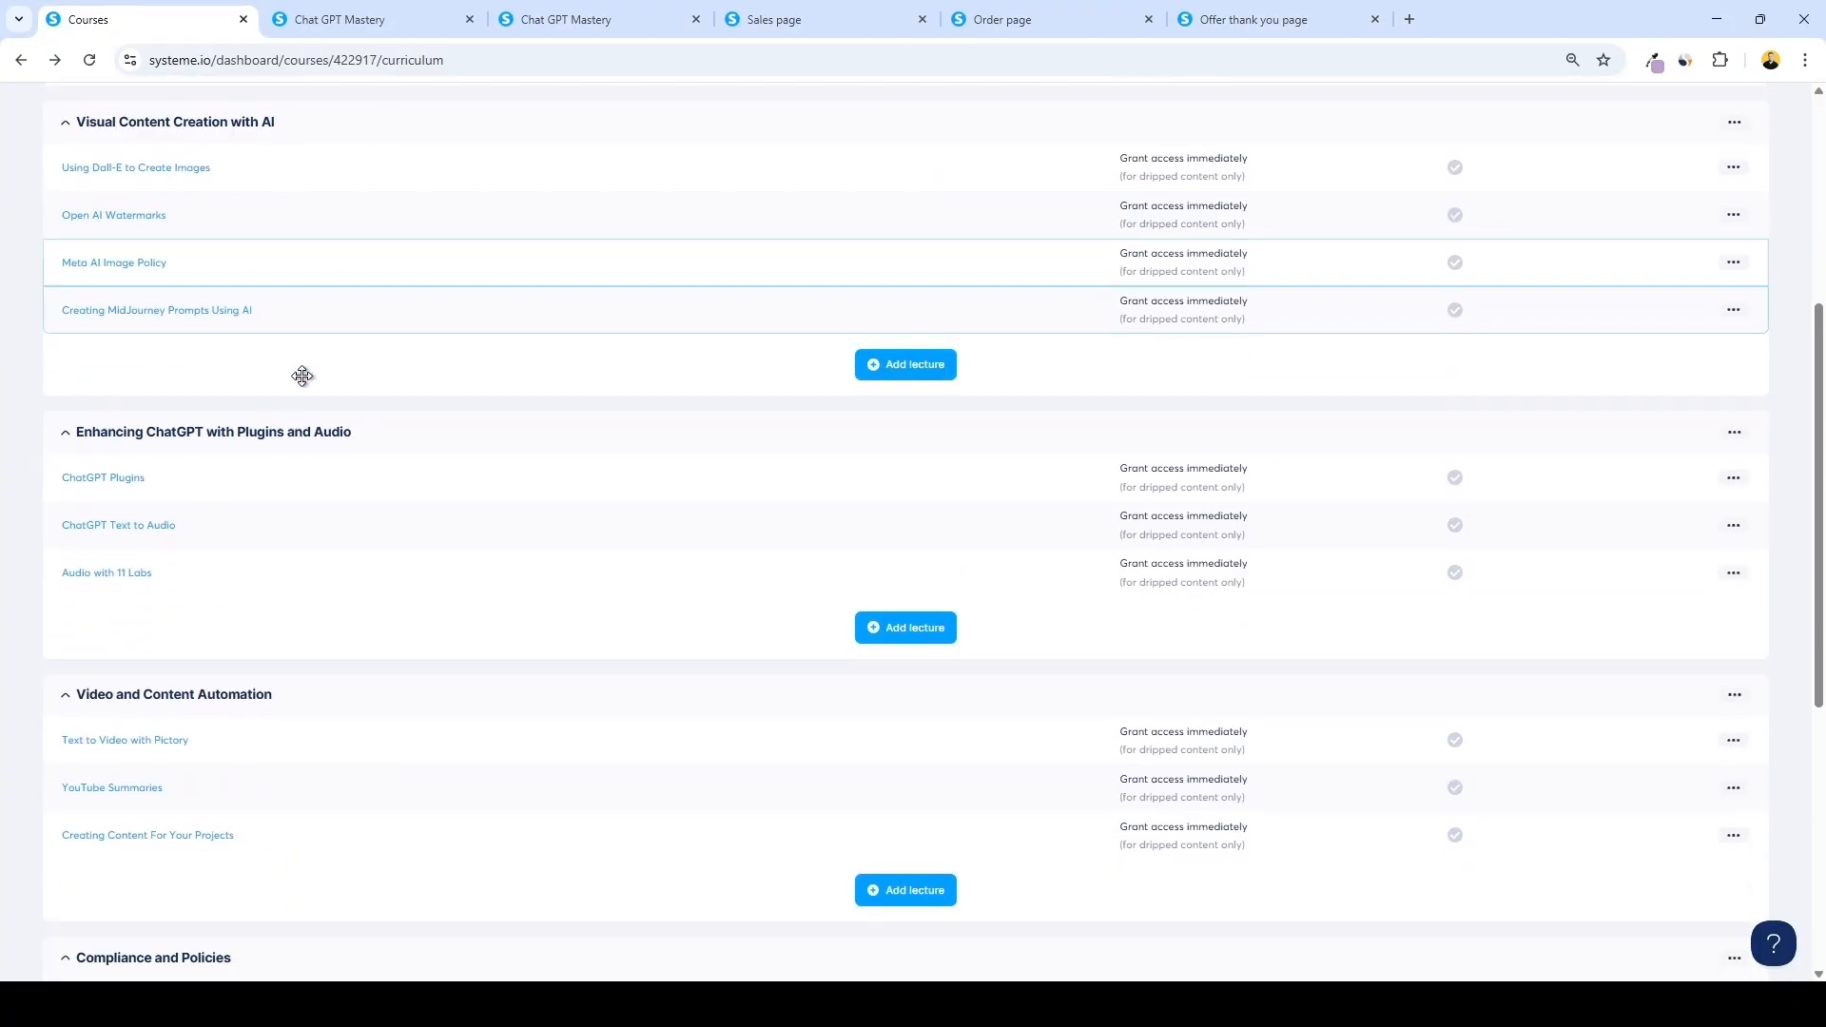
scroll(242, 381, "down", 4)
scroll(225, 408, "up", 7)
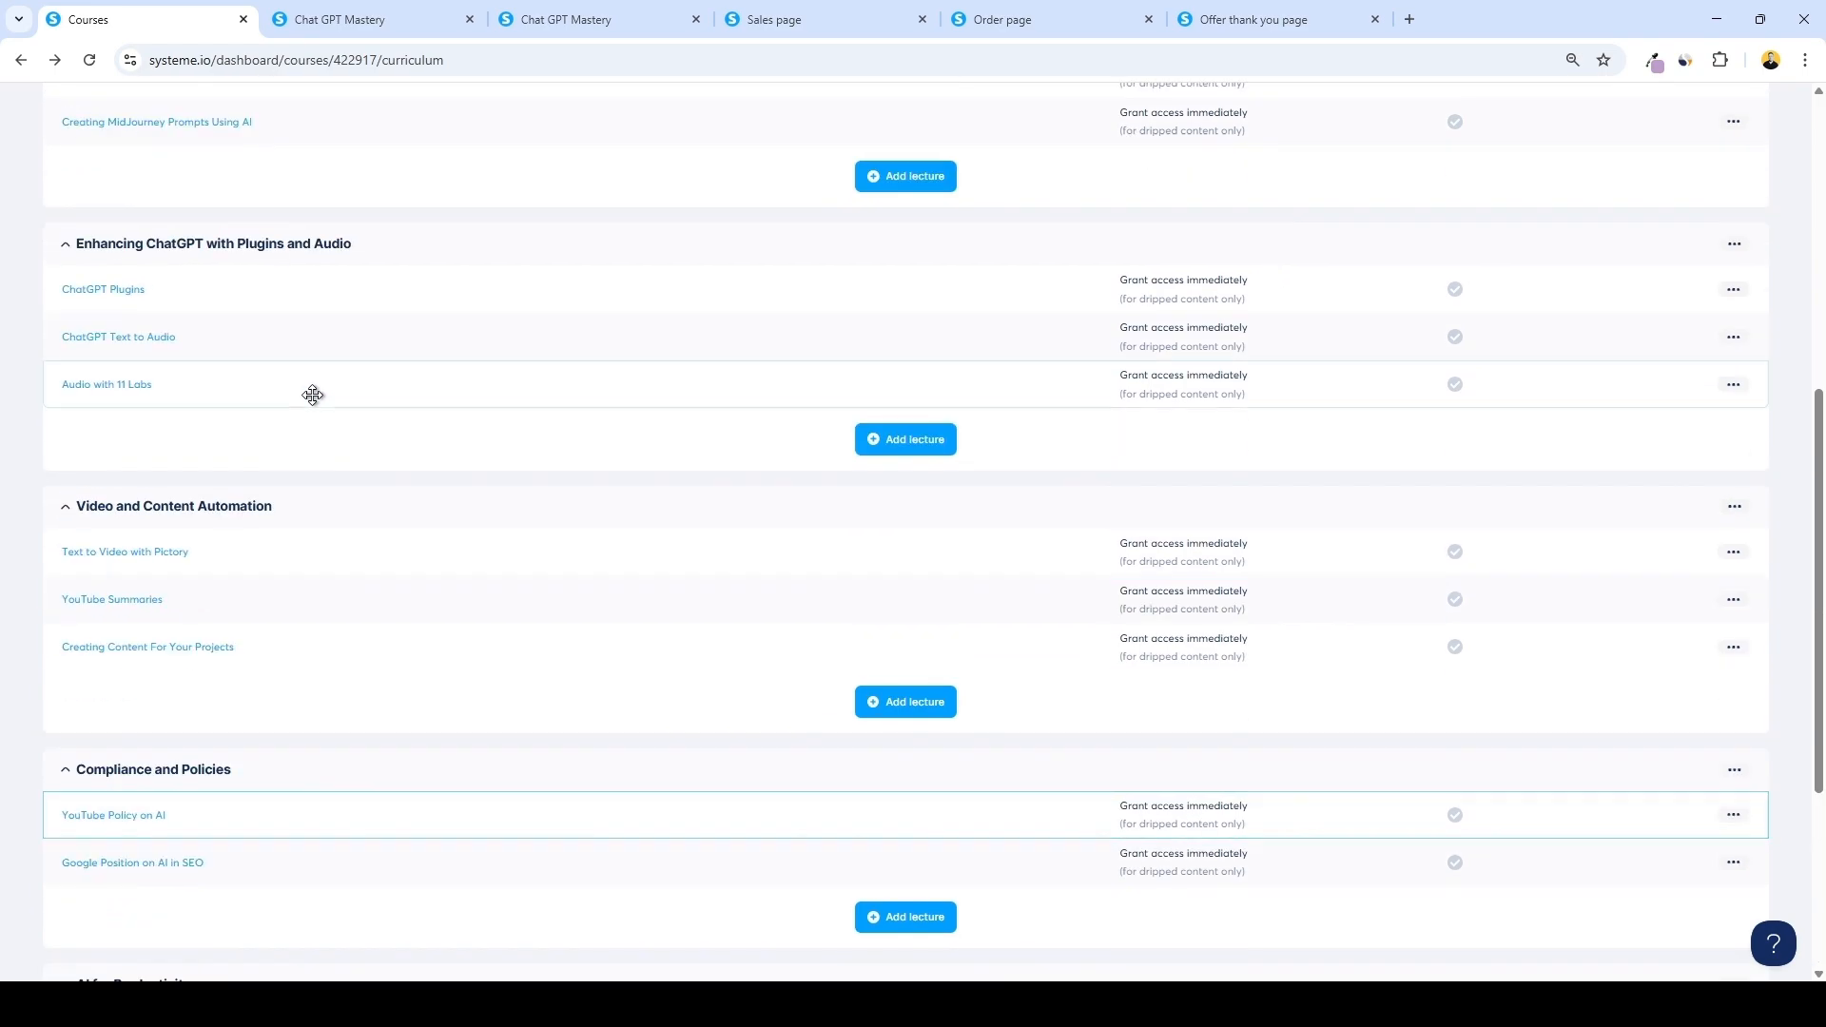
left_click(338, 7)
scroll(580, 379, "down", 2)
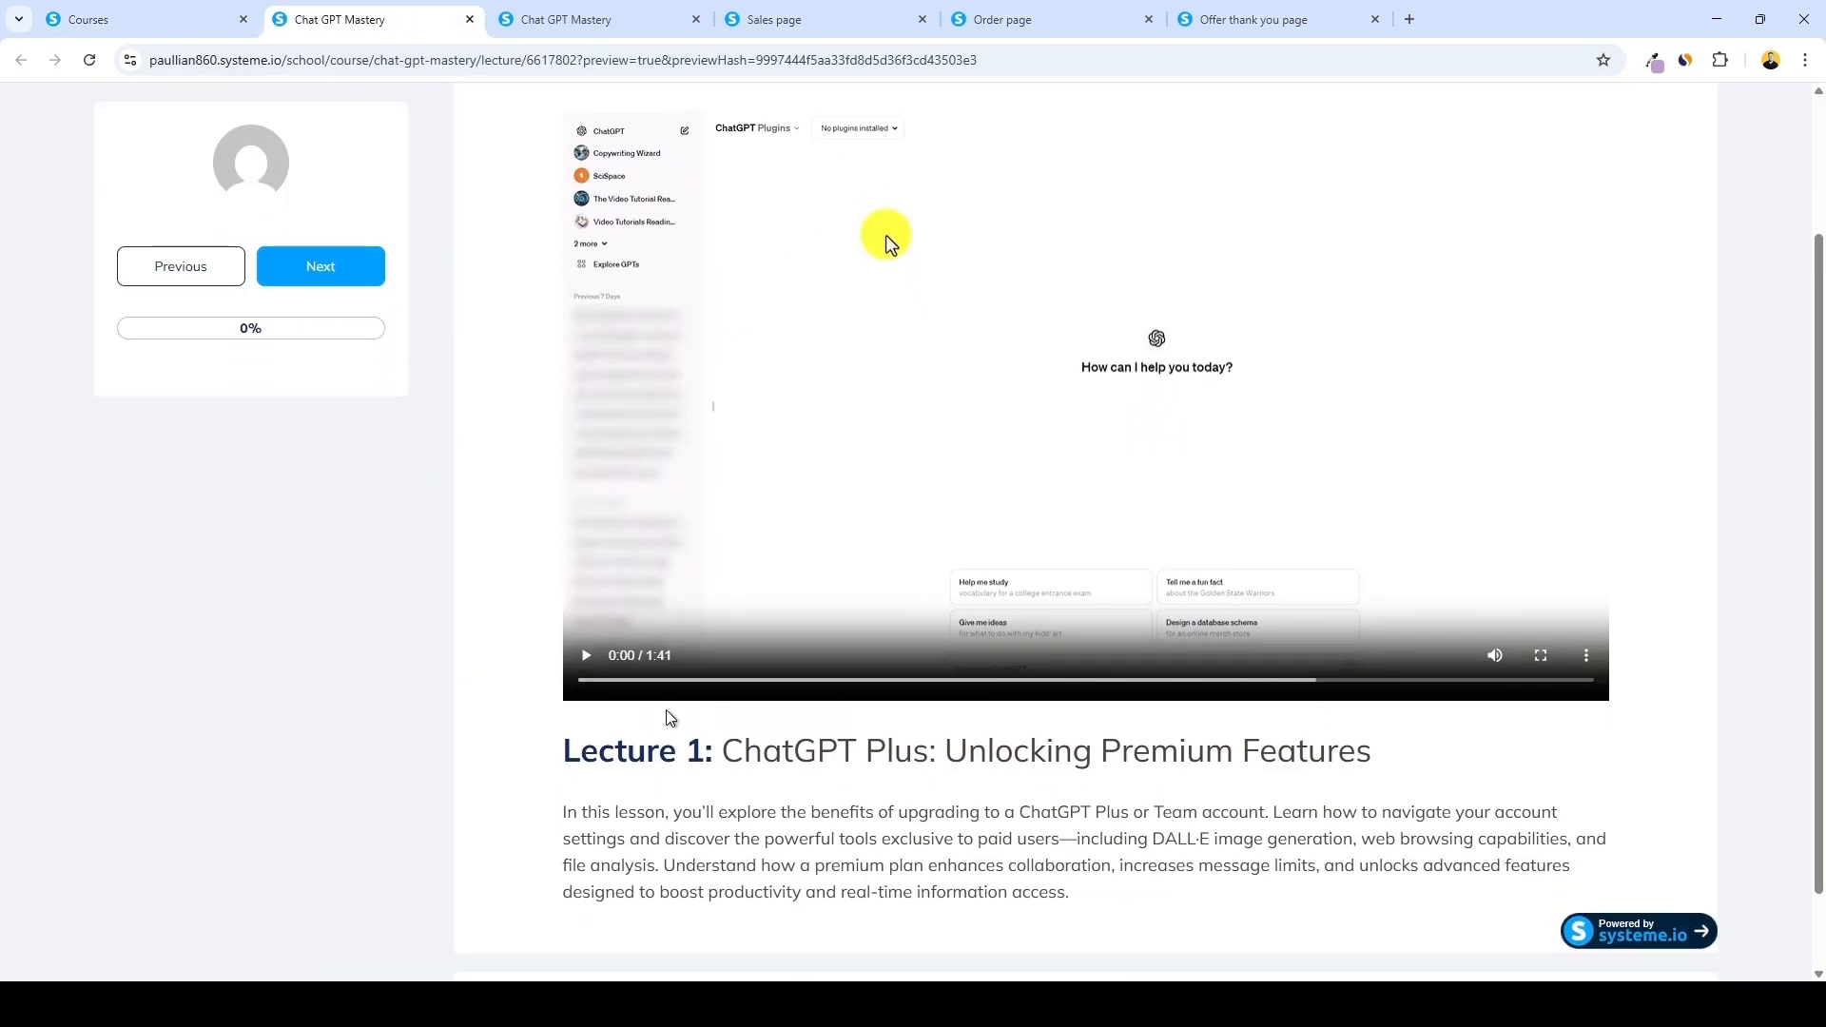
scroll(673, 719, "up", 1)
Preview the funnel's sales page, order page and thank-you page
left_click(589, 19)
left_click(795, 21)
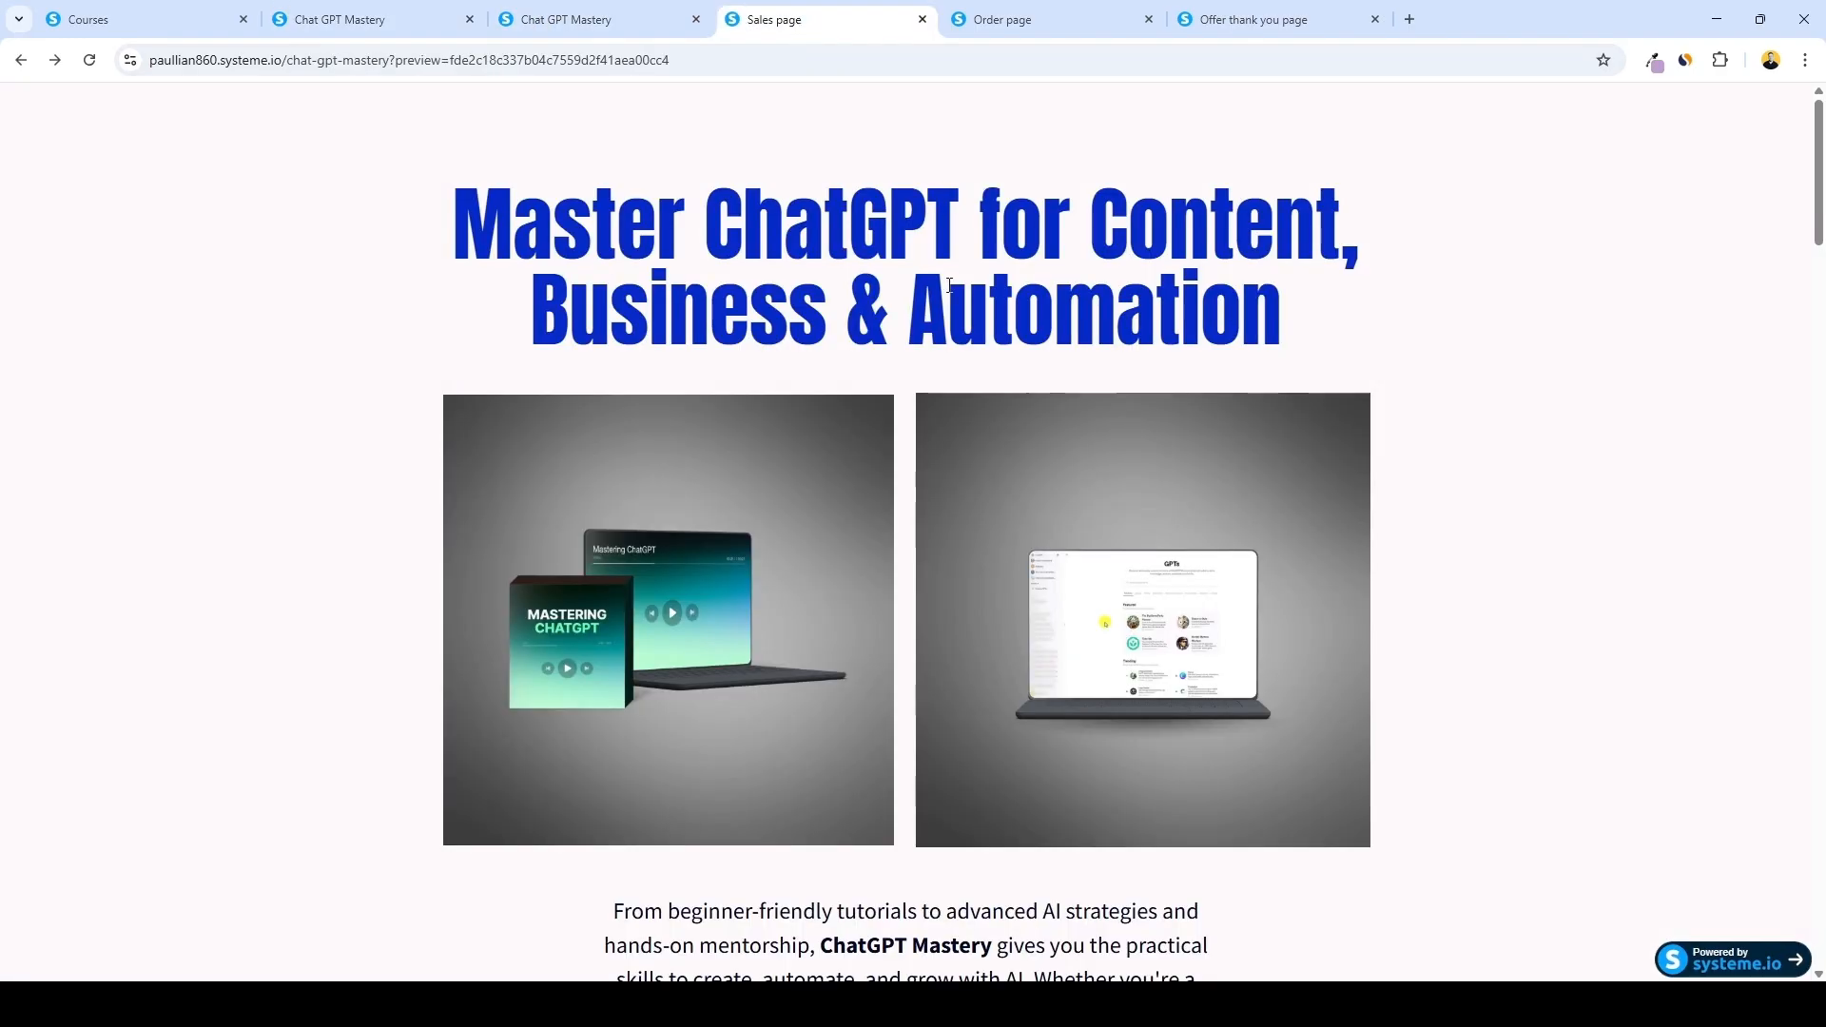
scroll(970, 371, "down", 10)
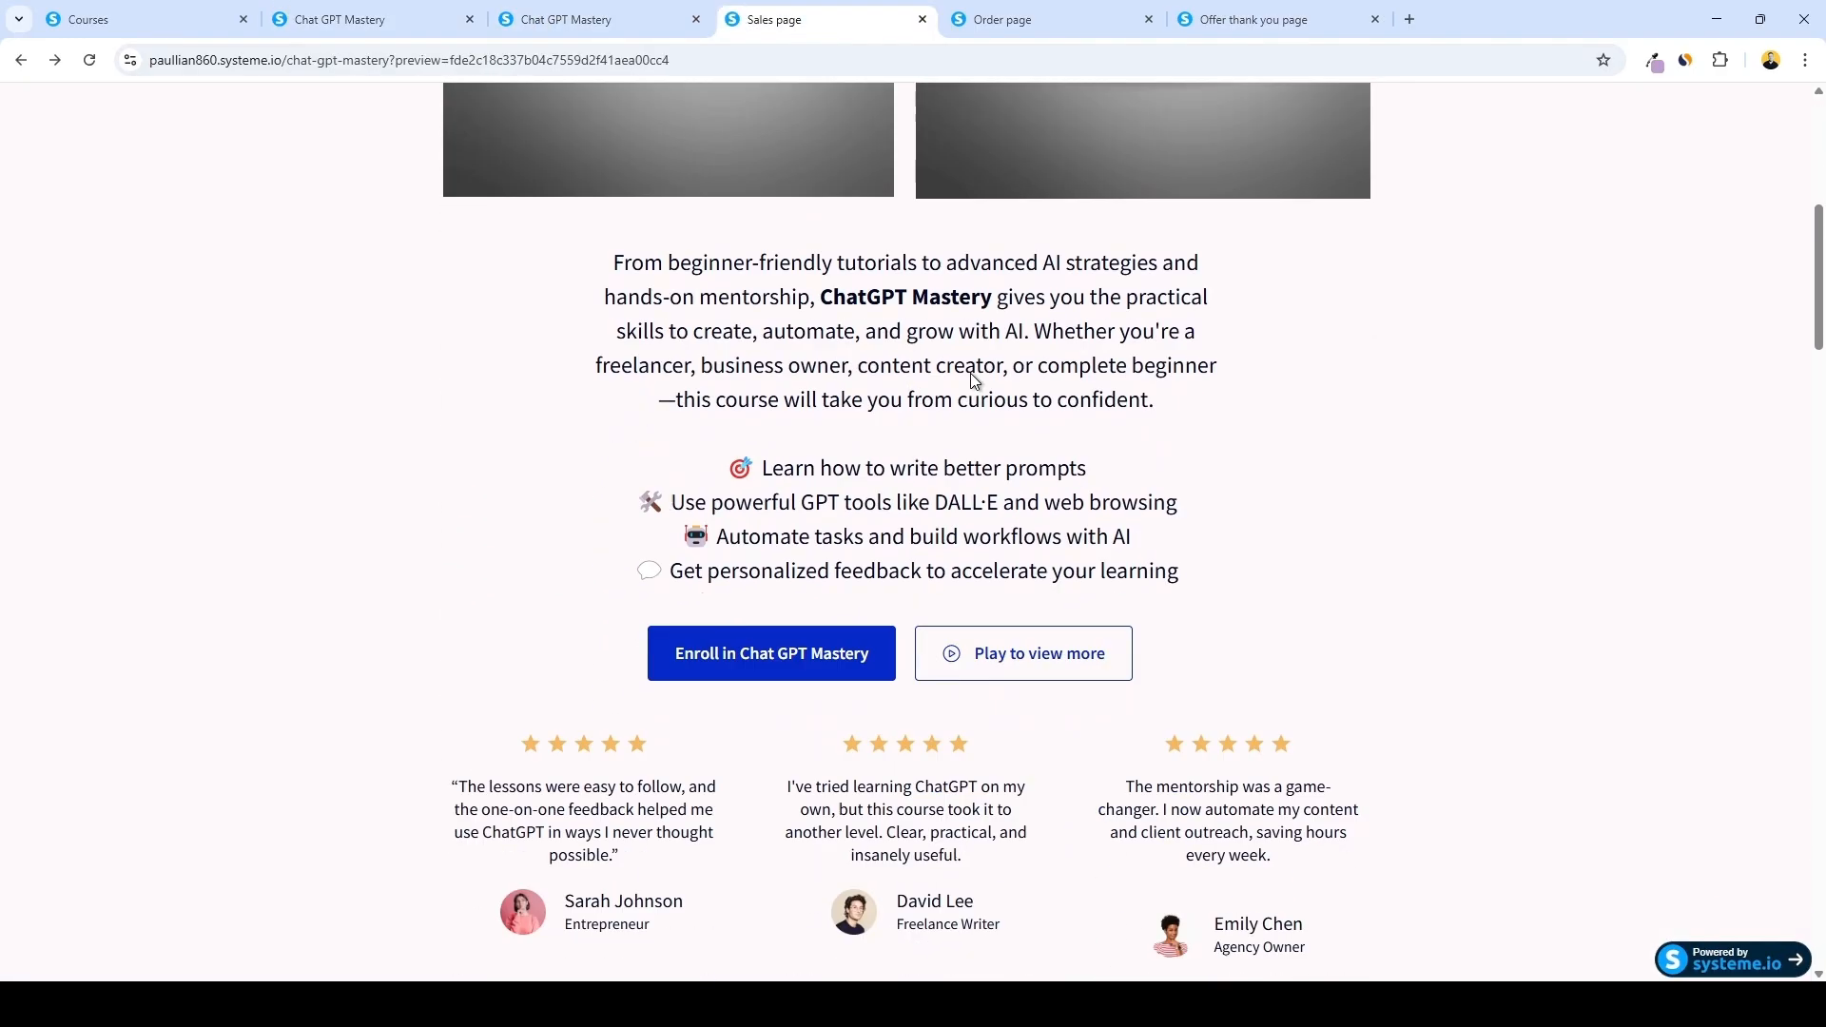
scroll(964, 372, "down", 10)
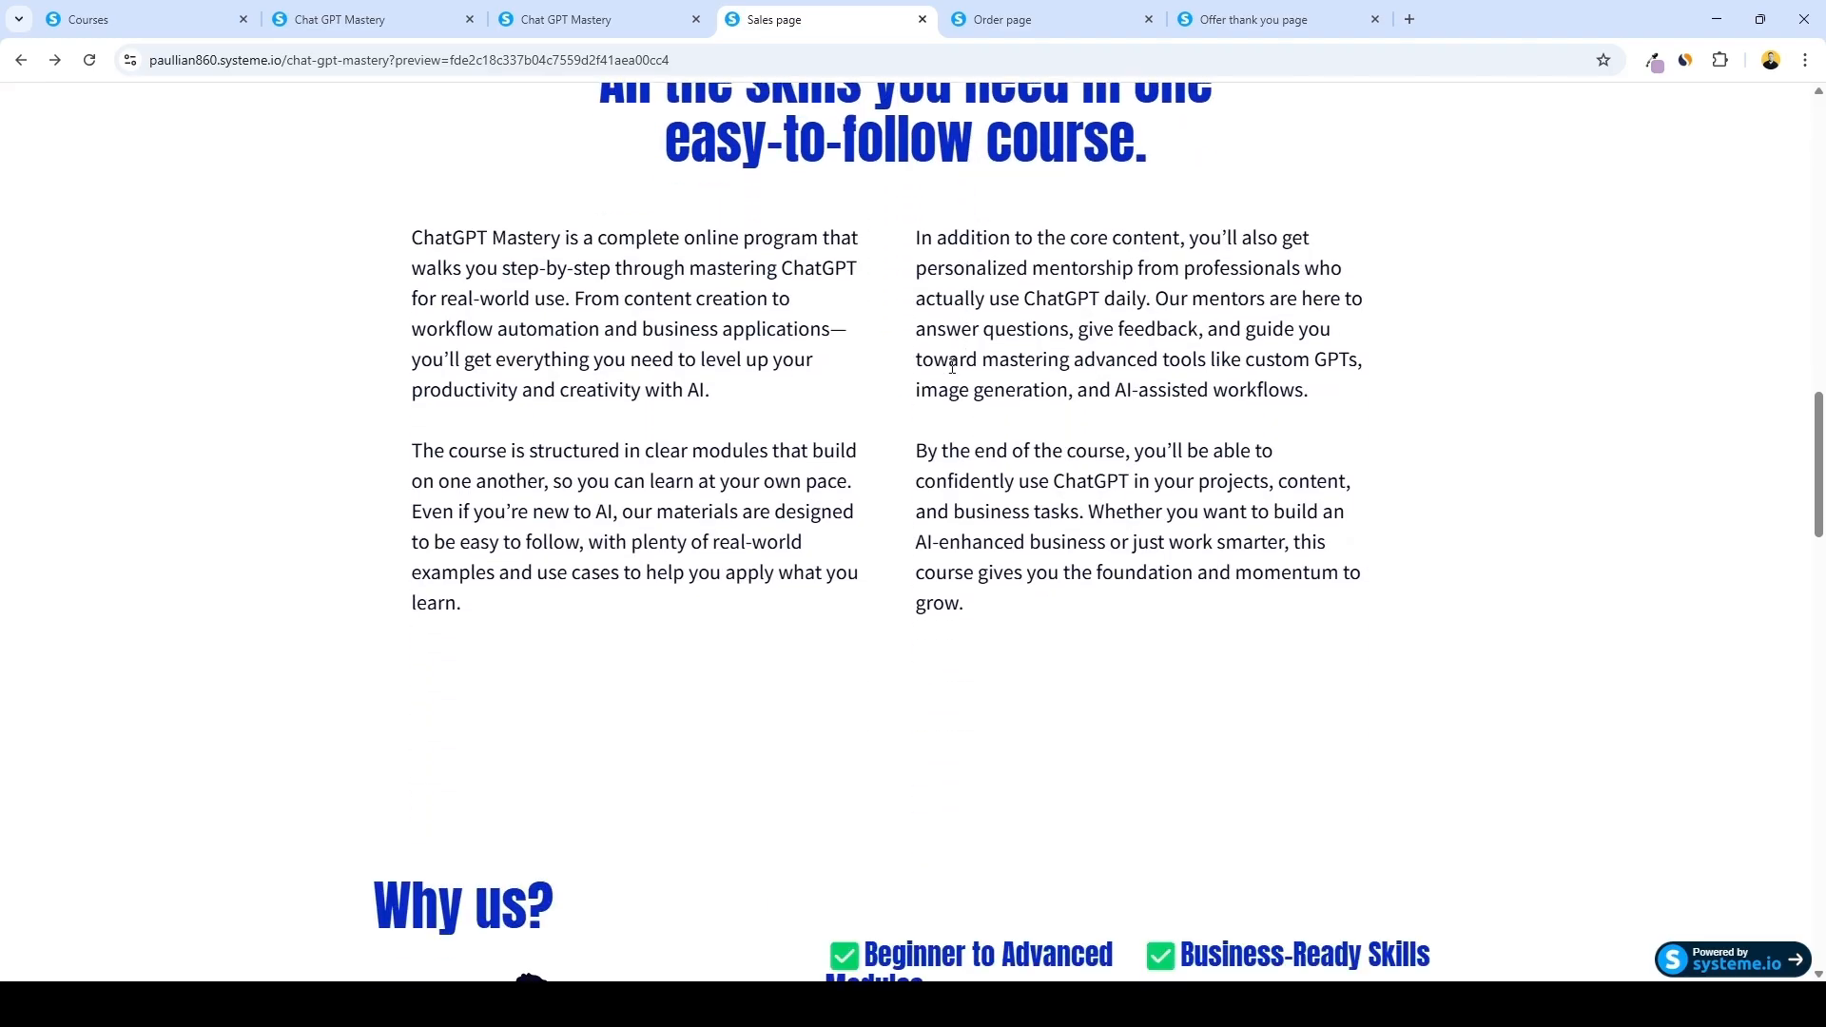
left_click(1026, 29)
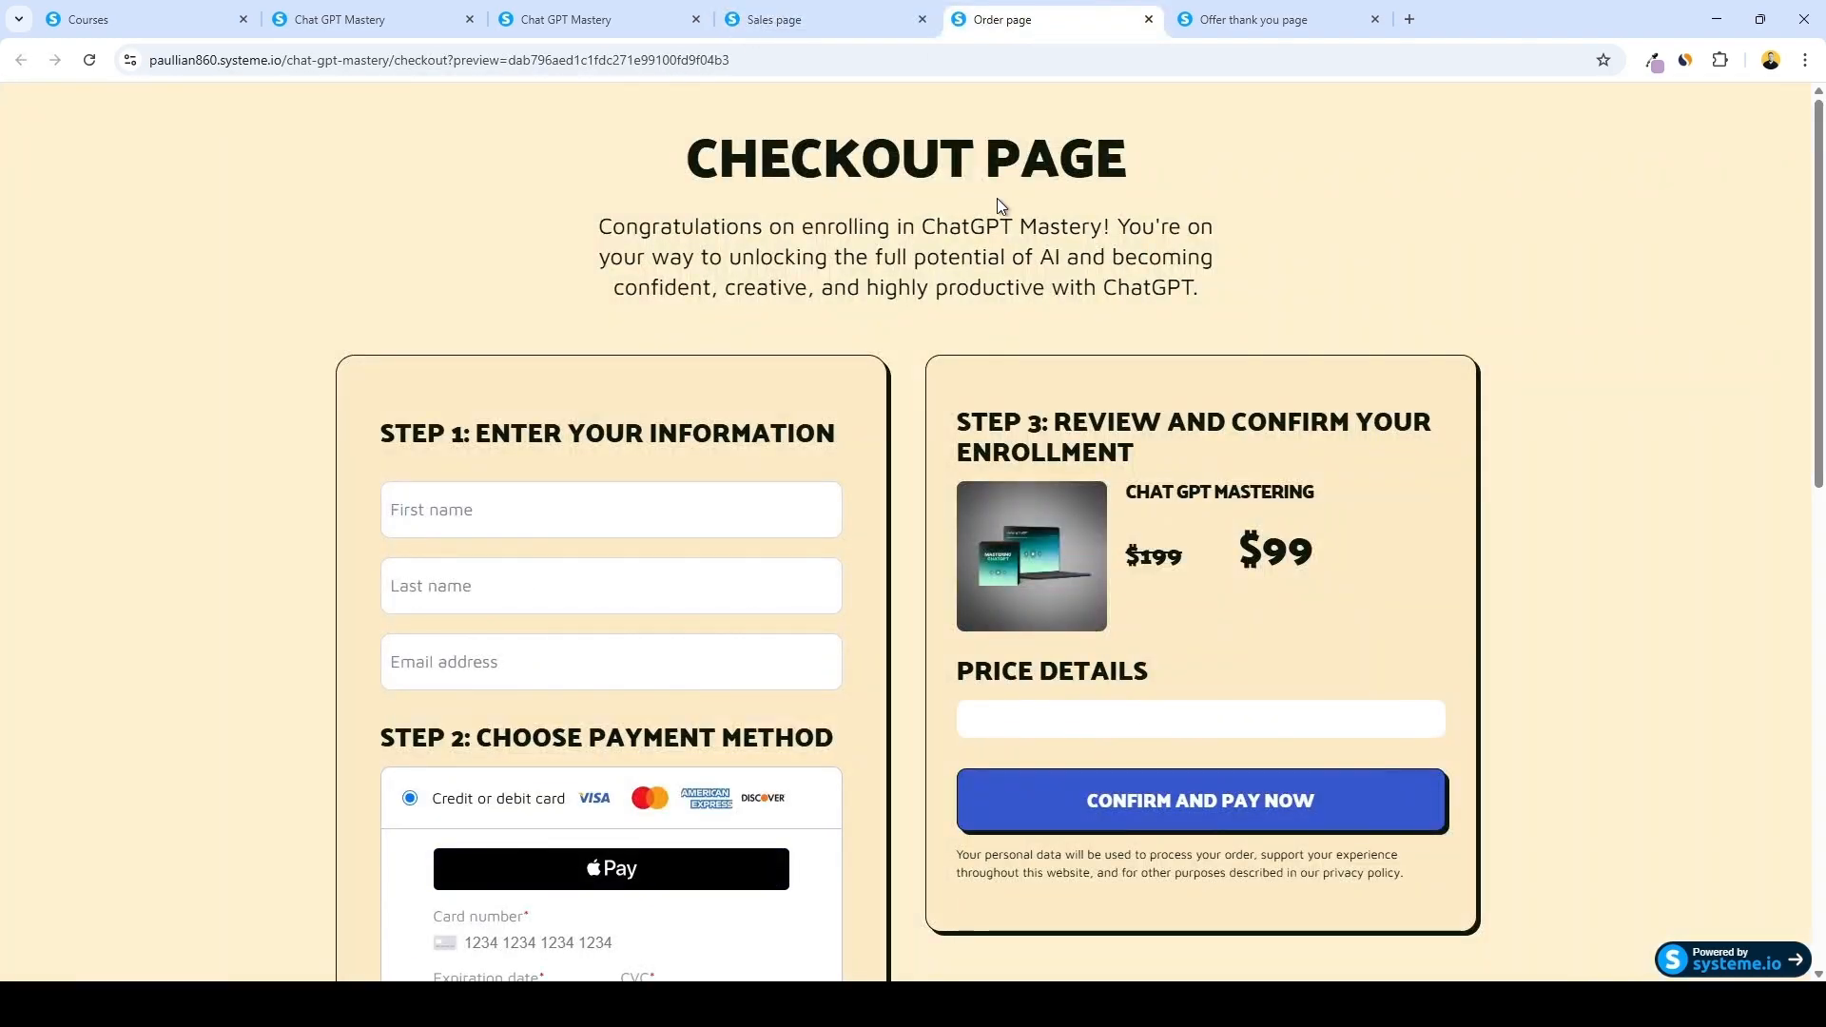
left_click(1236, 19)
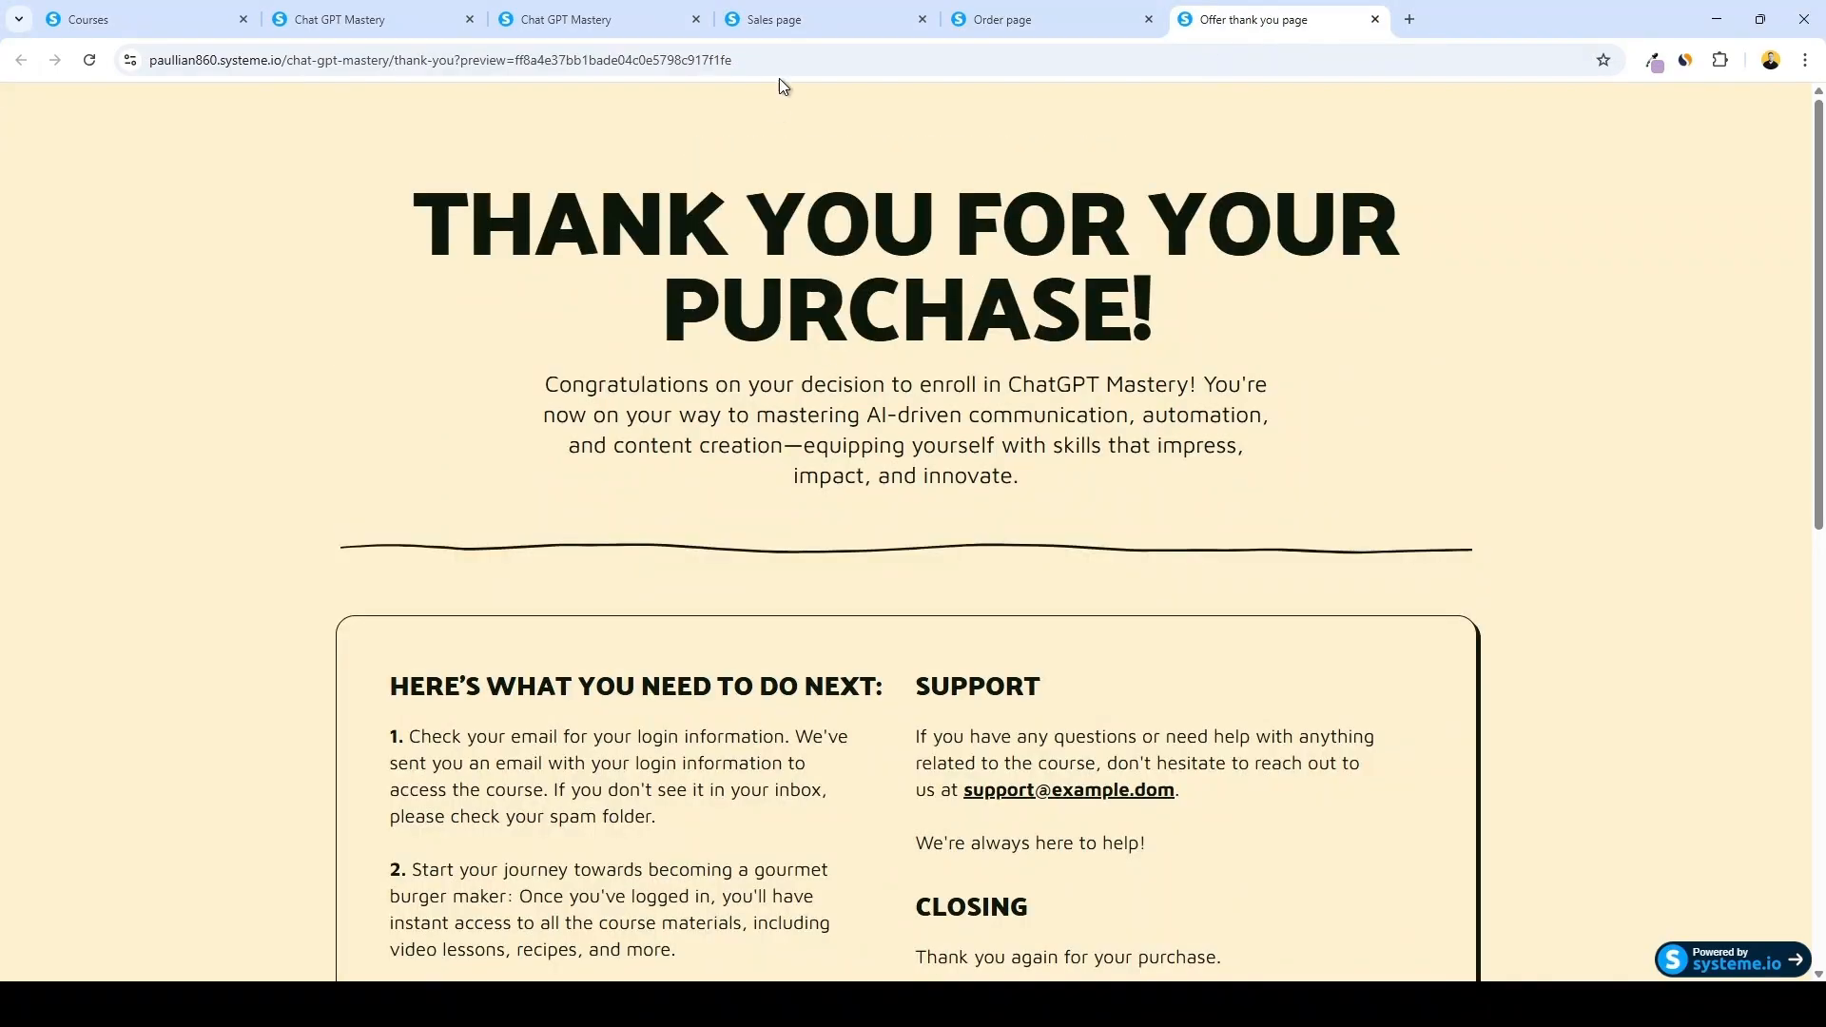
left_click(802, 20)
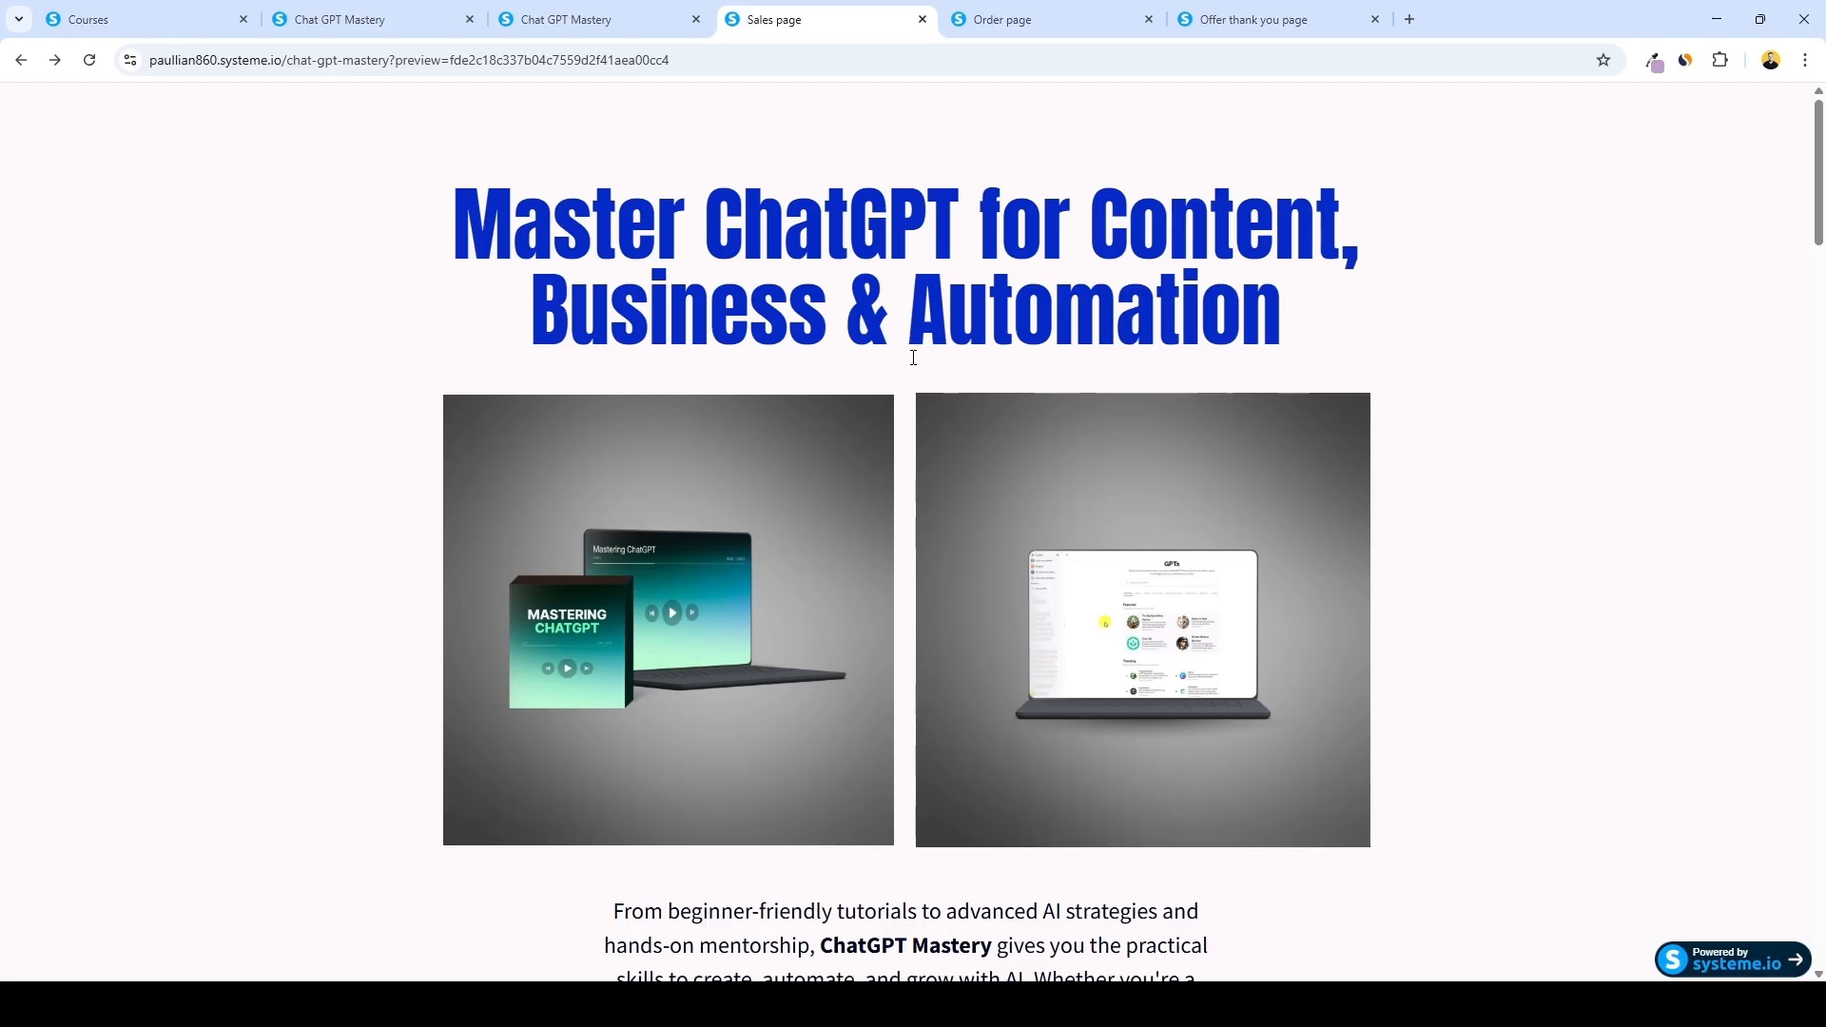
scroll(908, 366, "down", 3)
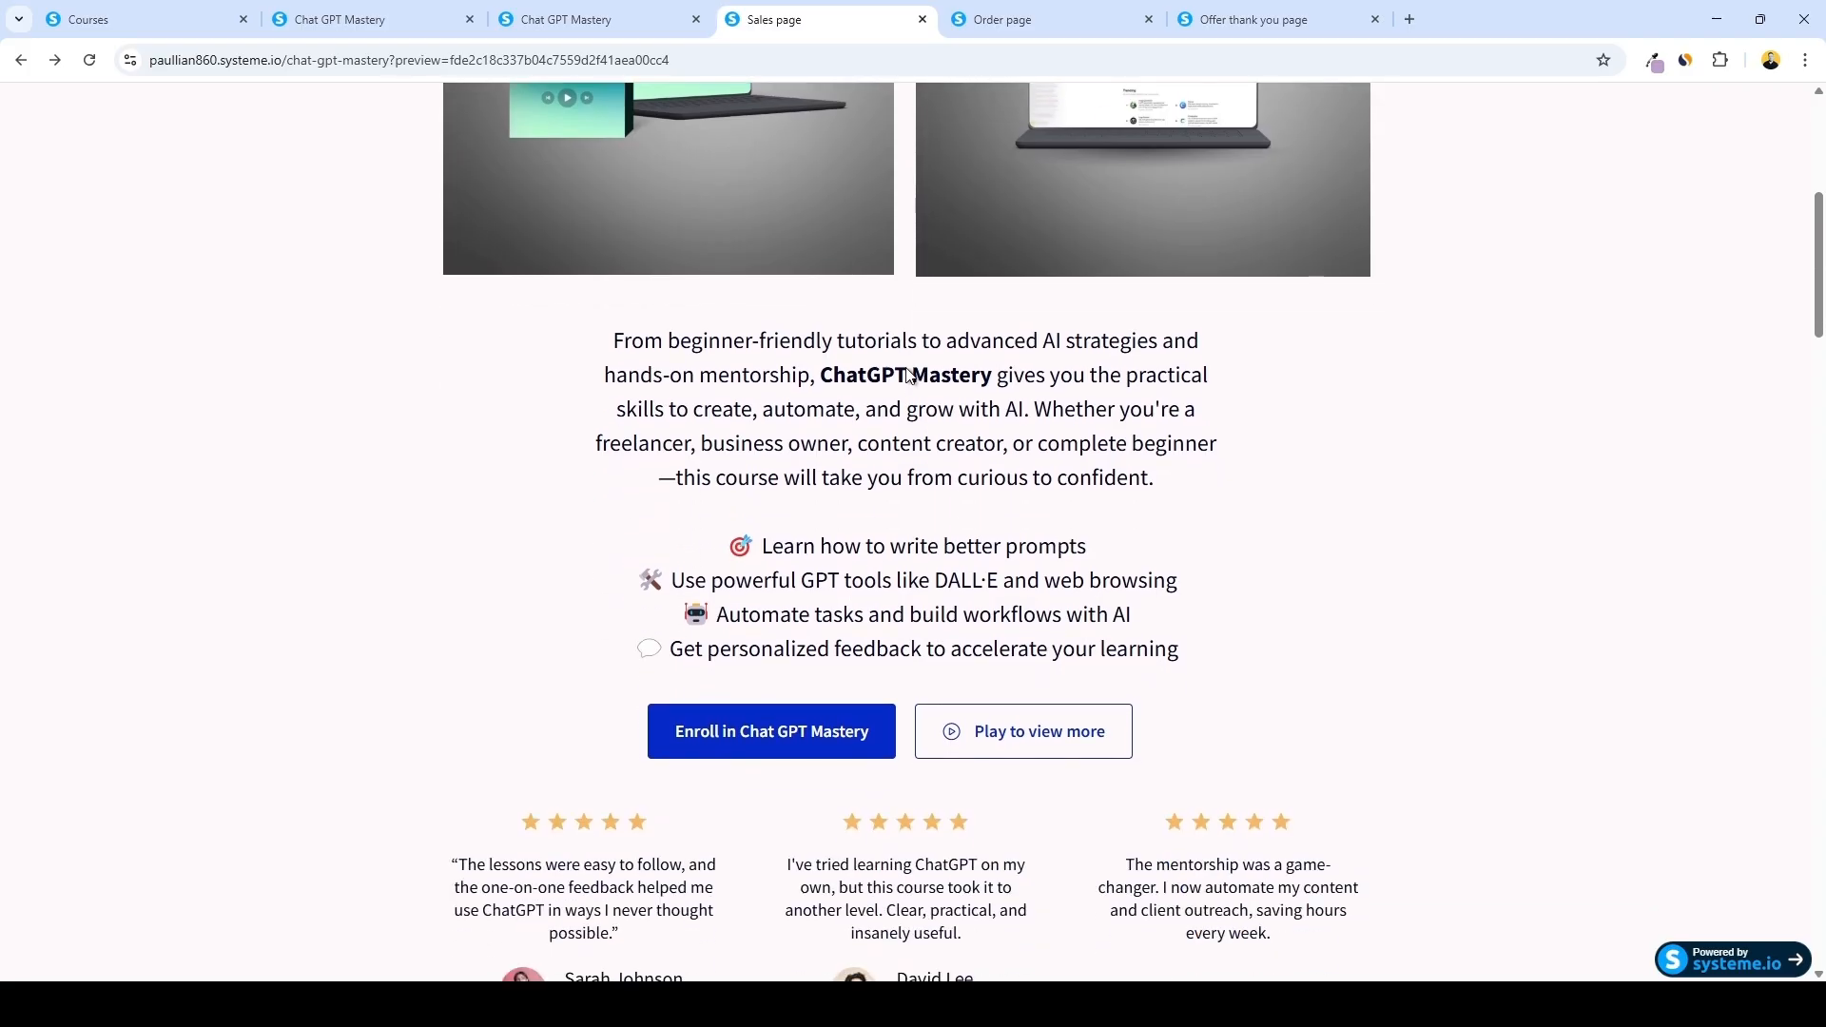
scroll(907, 369, "down", 3)
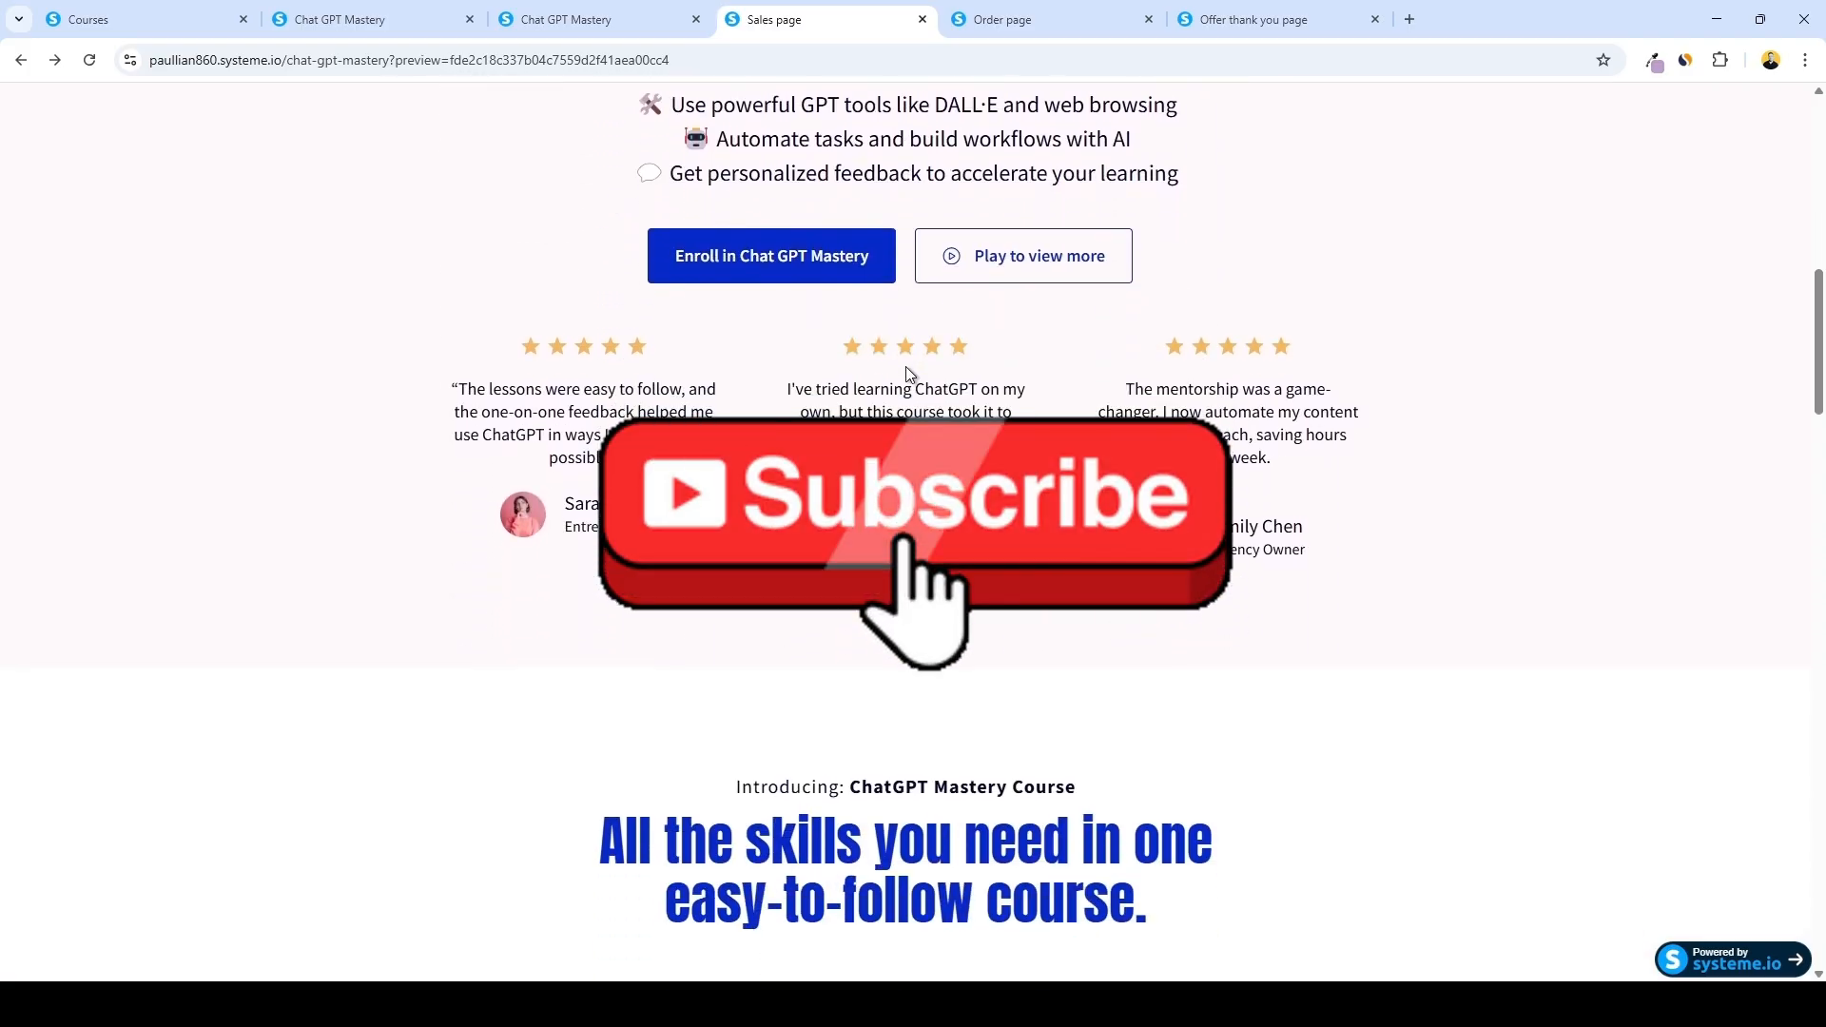
scroll(907, 372, "down", 6)
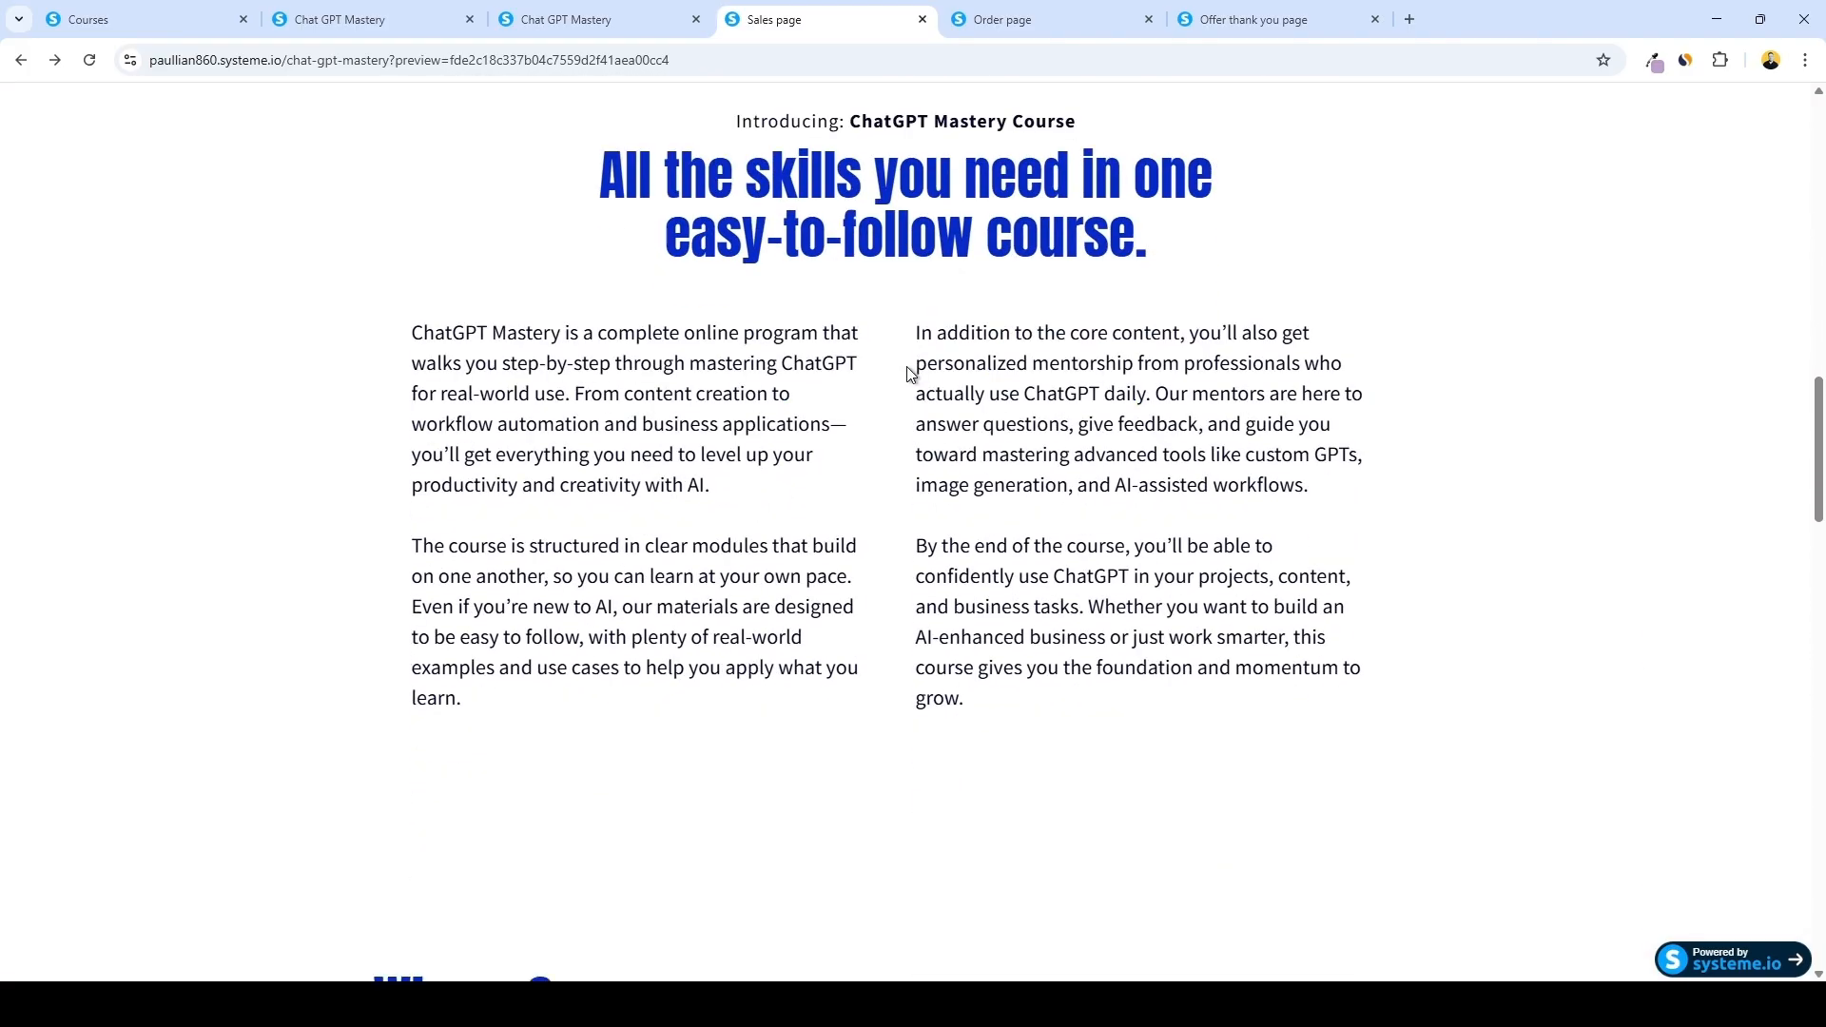
scroll(907, 371, "down", 9)
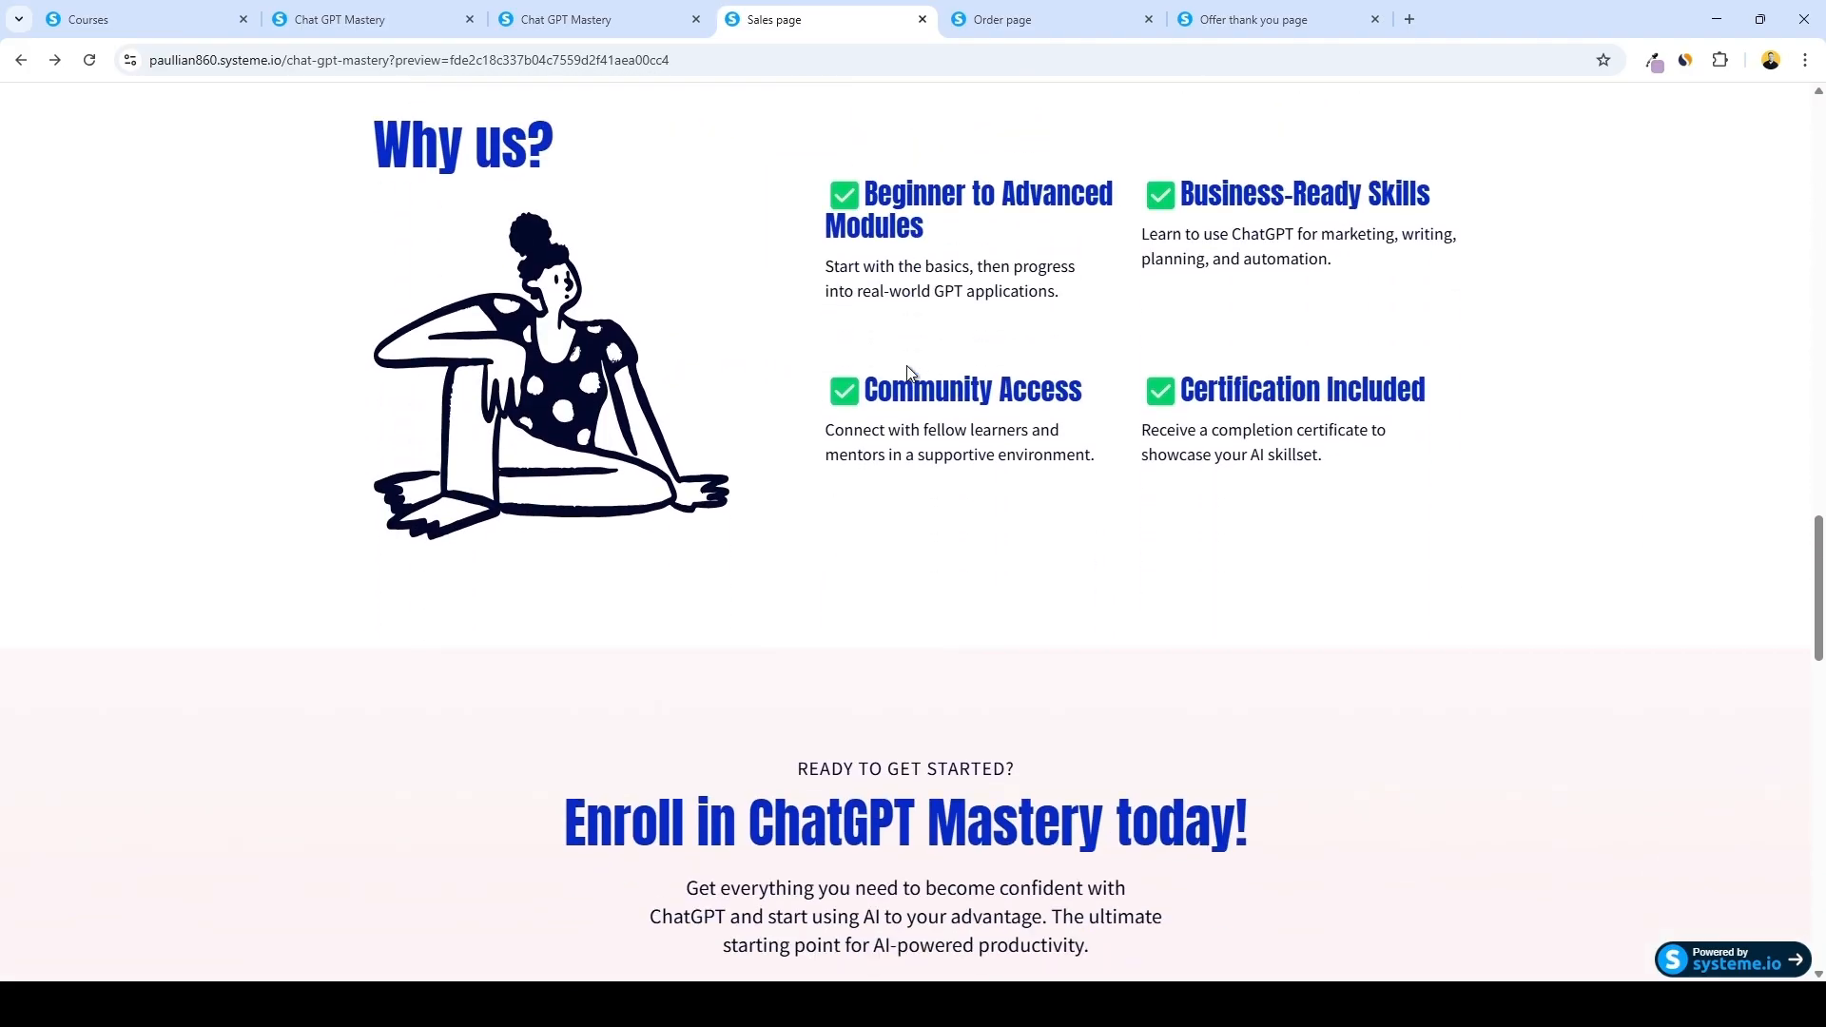